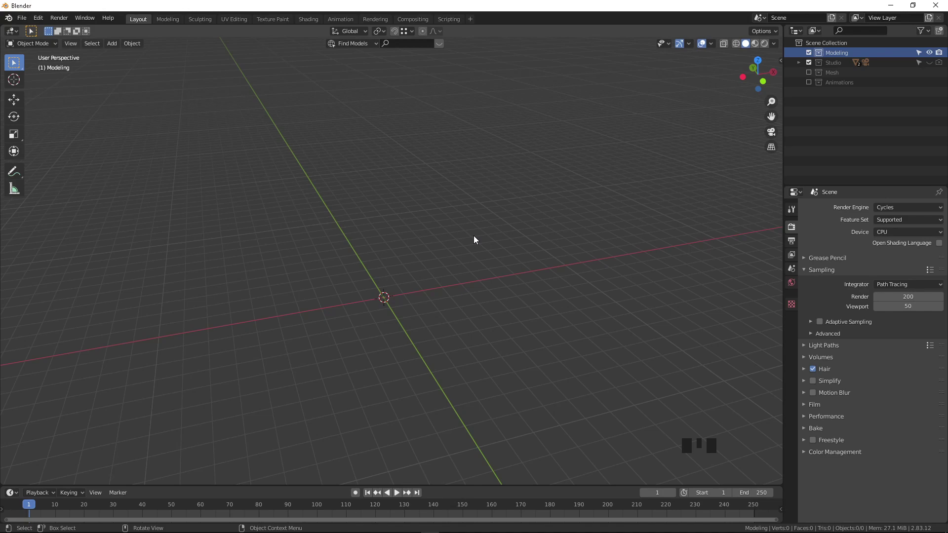
Add a cube mesh at the world origin.
middle_click(379, 330)
scroll(379, 330, up, 1)
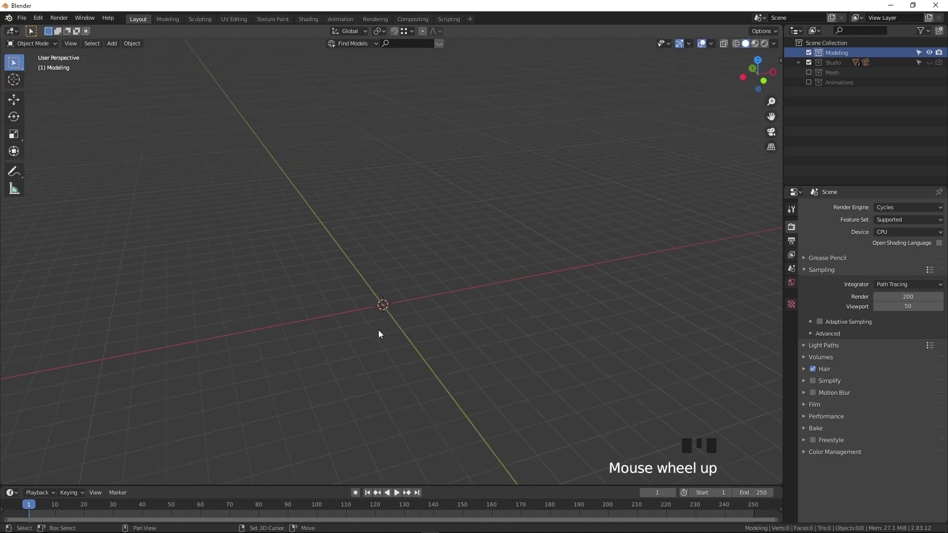
key(shift+a)
mouse_move(378, 330)
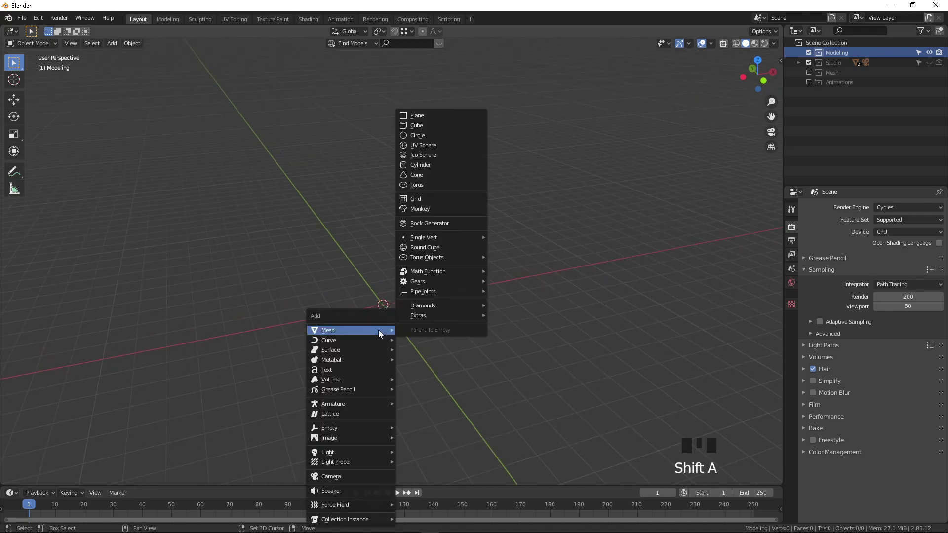
click(413, 125)
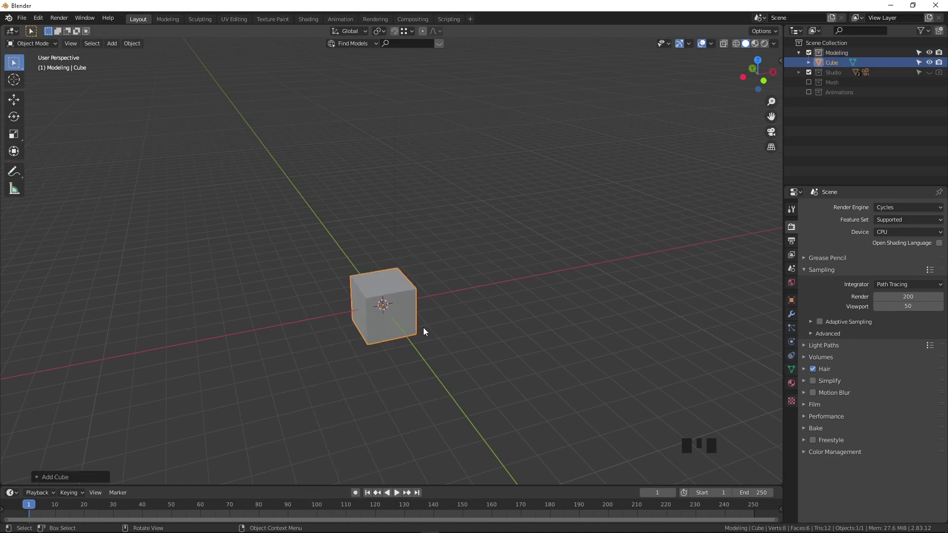
Flatten the cube along Z to a scale of about 0.26, working in the front orthographic view.
key(KP_1)
key(s)
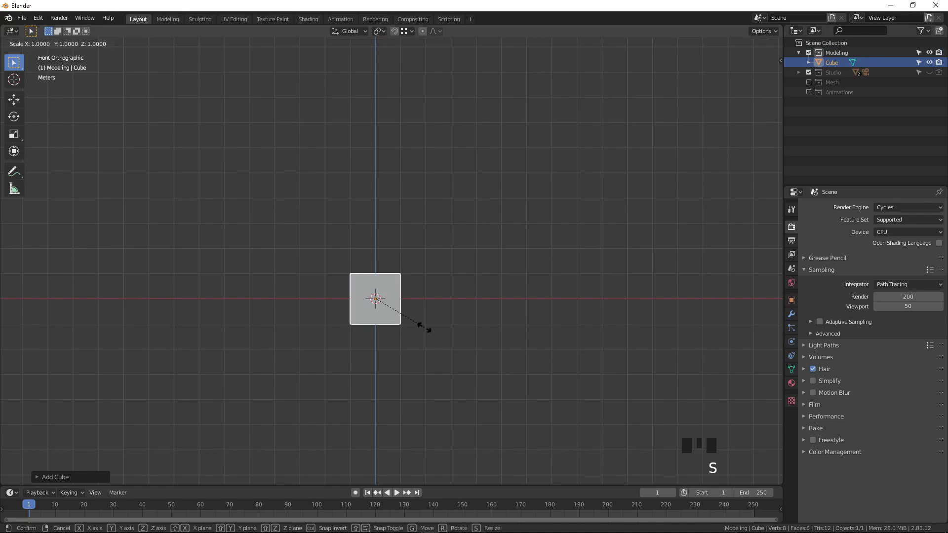
key(z)
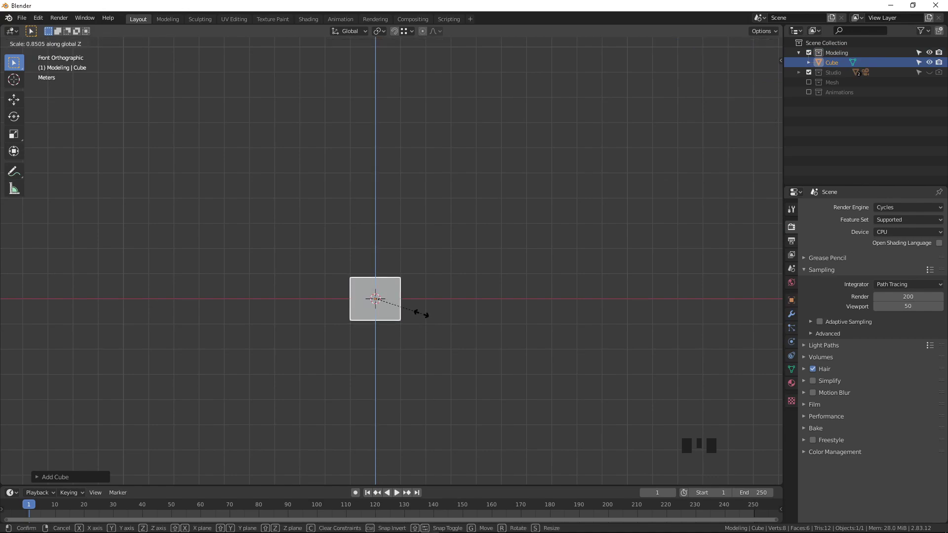
click(389, 303)
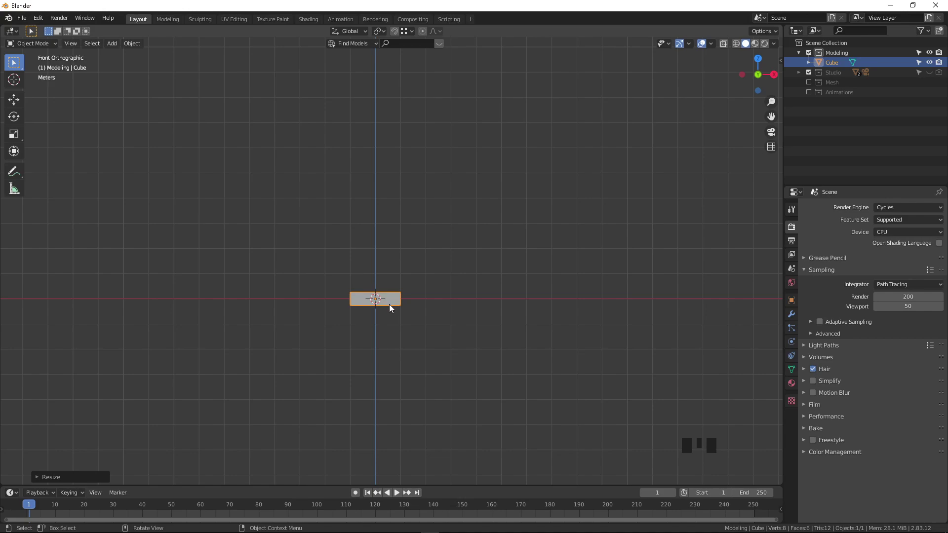
Stretch the flattened cube lengthwise along X so it forms a long slab.
key(KP_Decimal)
key(KP_Decimal)
key(KP_Decimal)
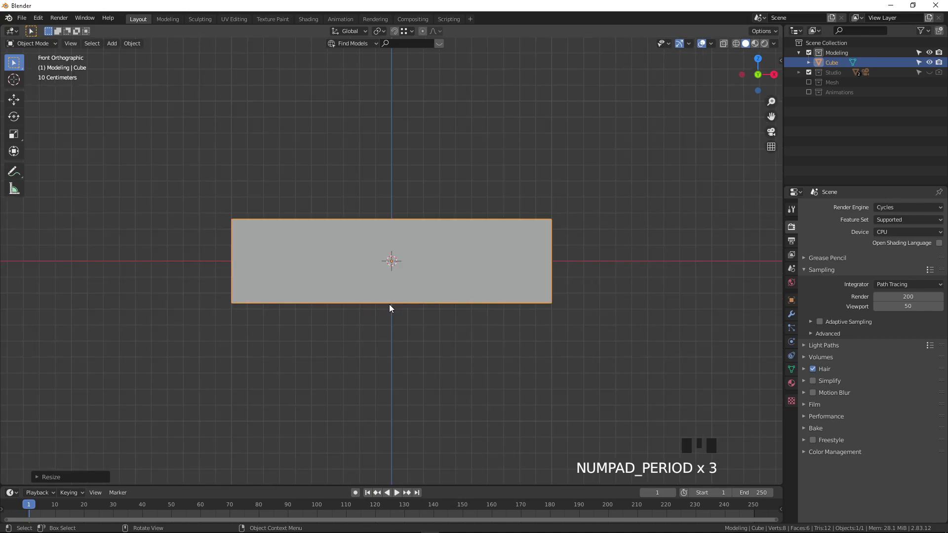
key(s)
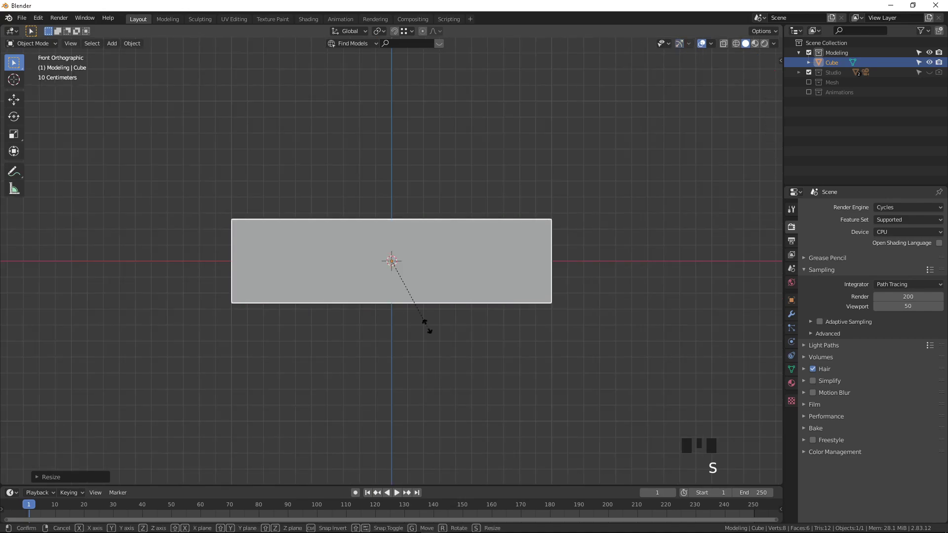
key(x)
click(541, 347)
Shorten the slab along X by a factor of about 0.8 and fine-tune its overall size.
scroll(511, 342, down, 4)
scroll(396, 299, up, 1)
middle_drag(396, 298, 421, 359)
key(s)
key(x)
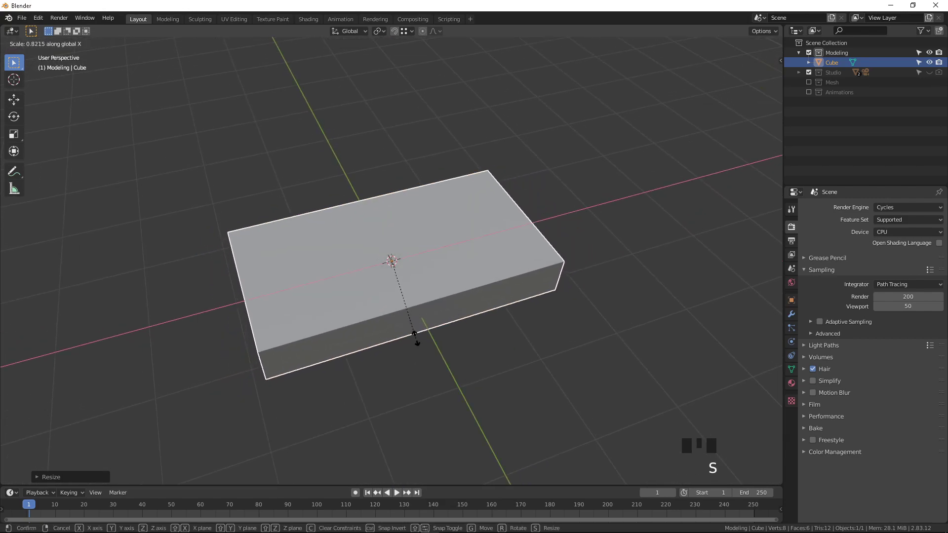
click(415, 336)
key(s)
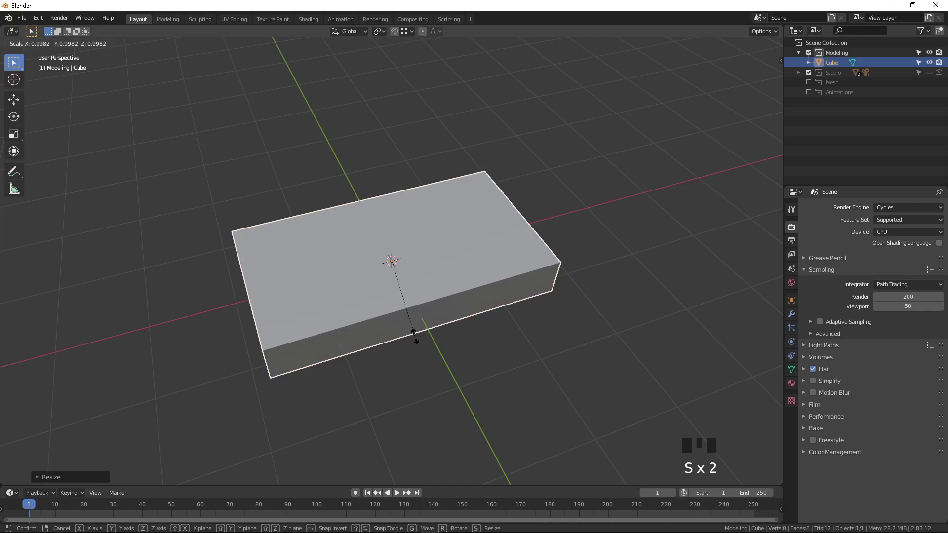
click(413, 345)
Narrow the slab along Y by a factor of about 0.71, working in the top orthographic view.
key(KP_7)
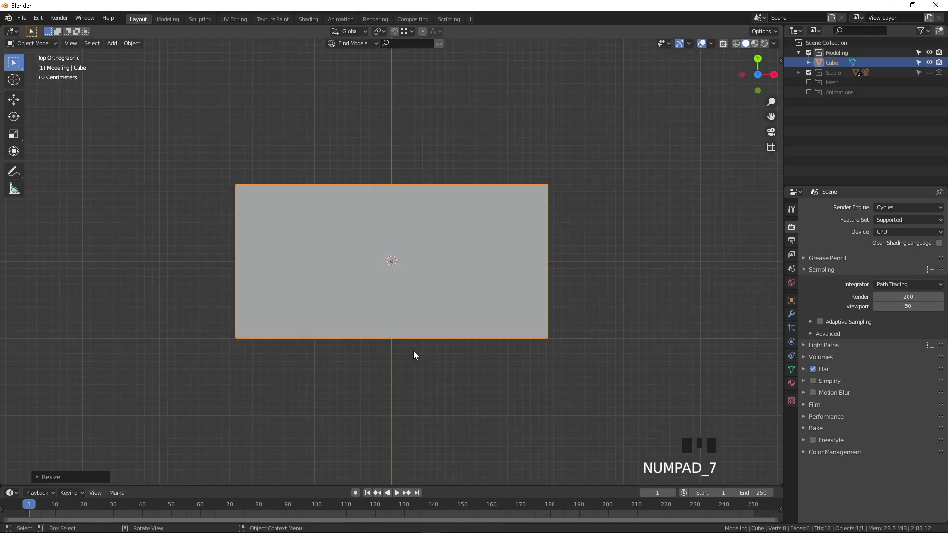
key(s)
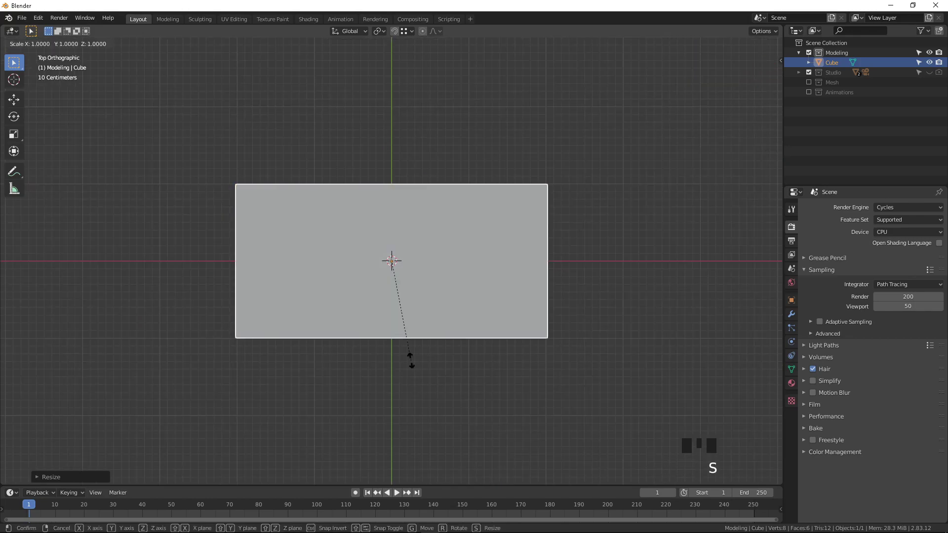
key(y)
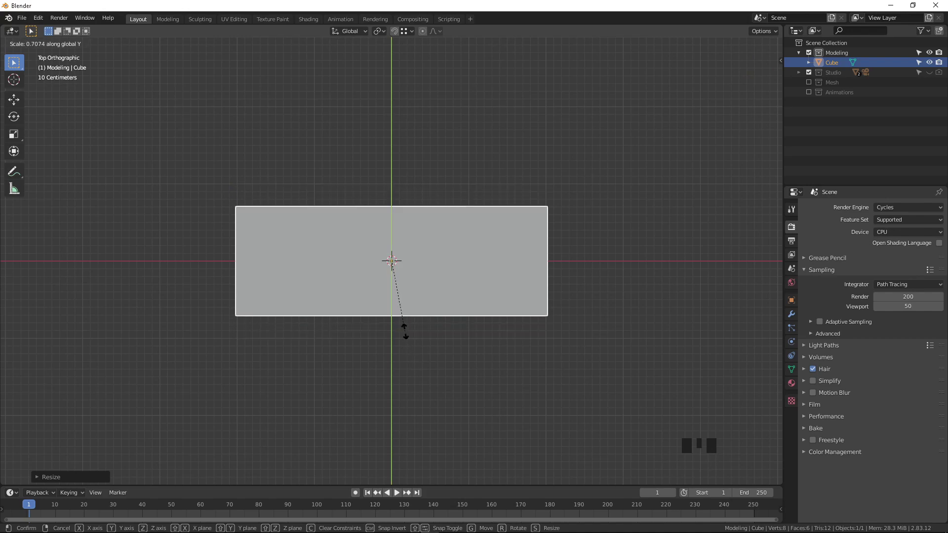
click(405, 331)
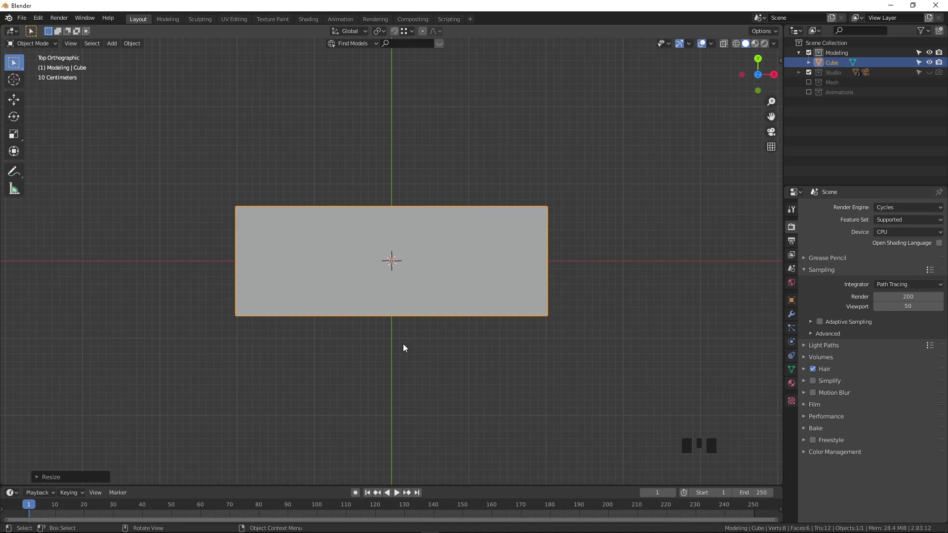
Show the slab's transform values and apply its scale.
middle_drag(408, 326, 428, 235)
scroll(424, 239, down, 2)
scroll(399, 323, up, 4)
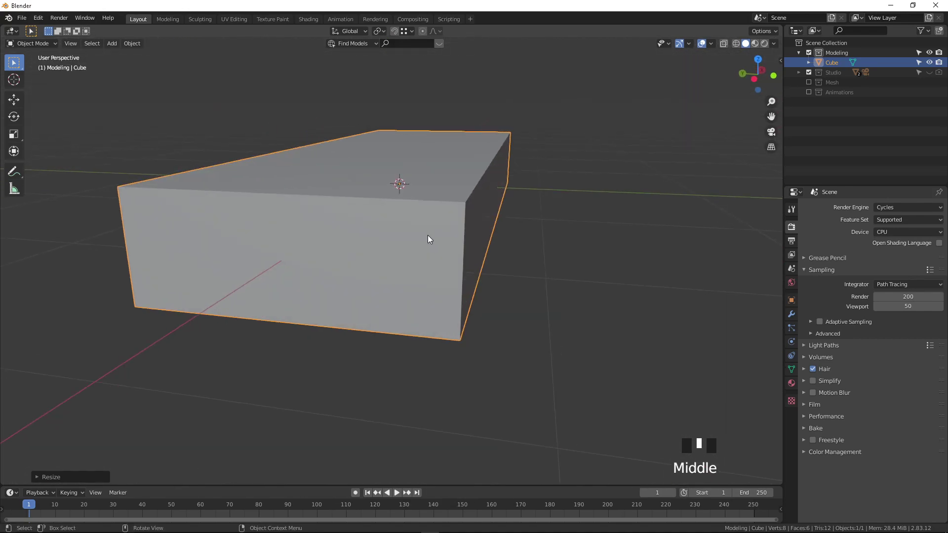
scroll(417, 258, down, 3)
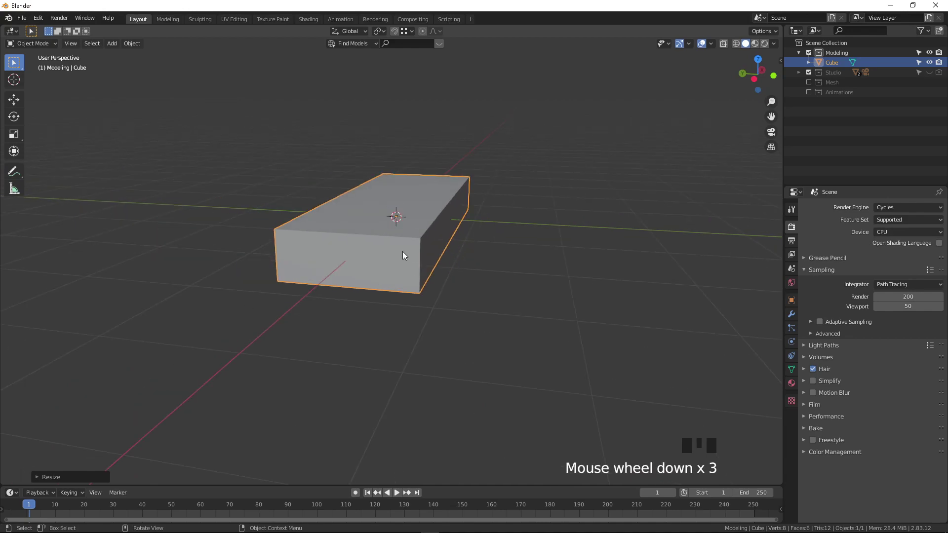
key(n)
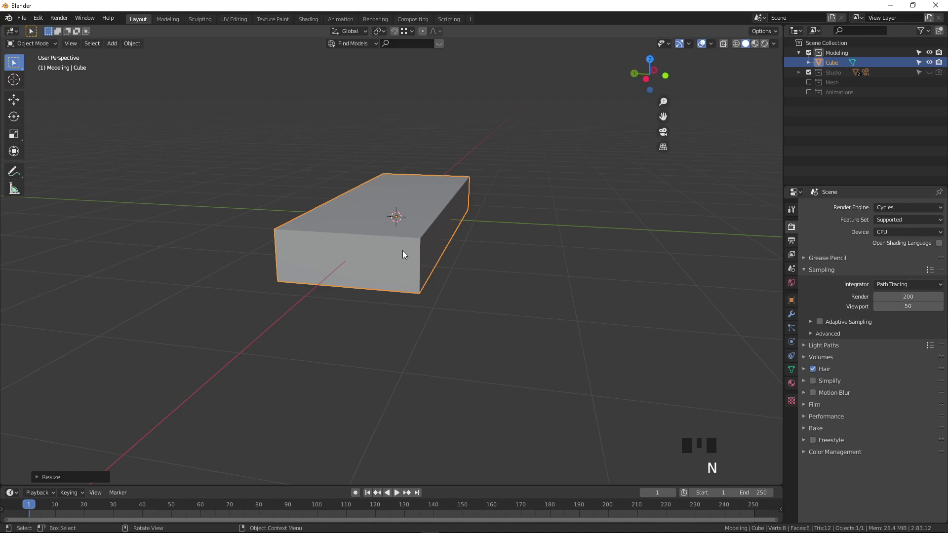
click(778, 60)
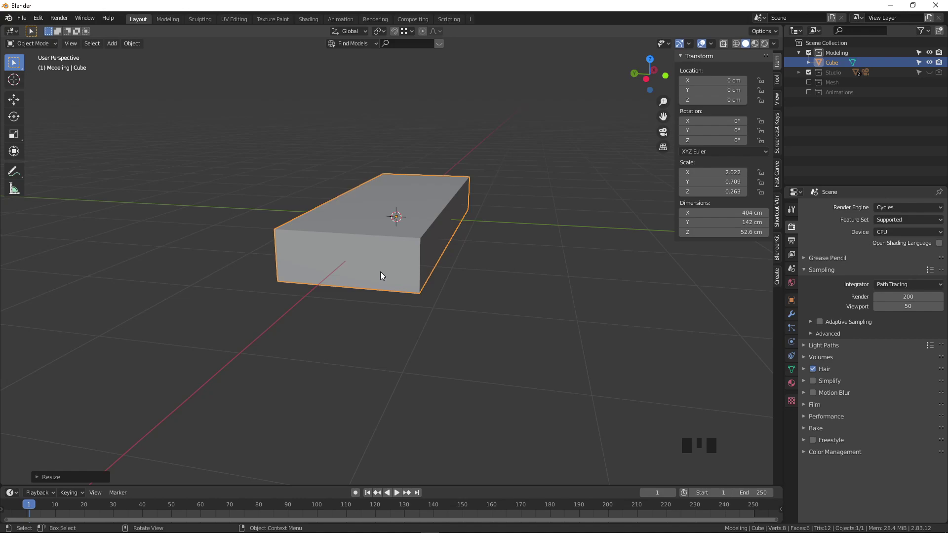
key(ctrl+a)
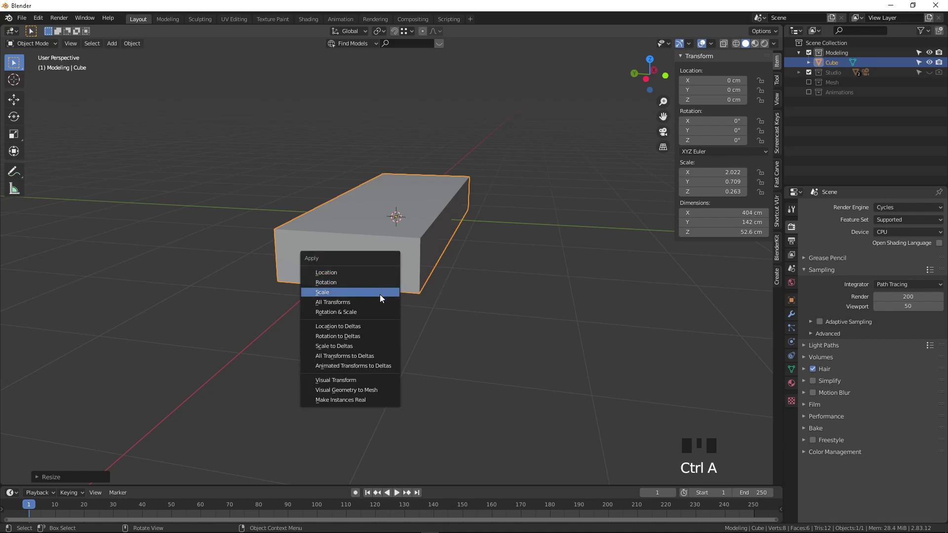
click(380, 293)
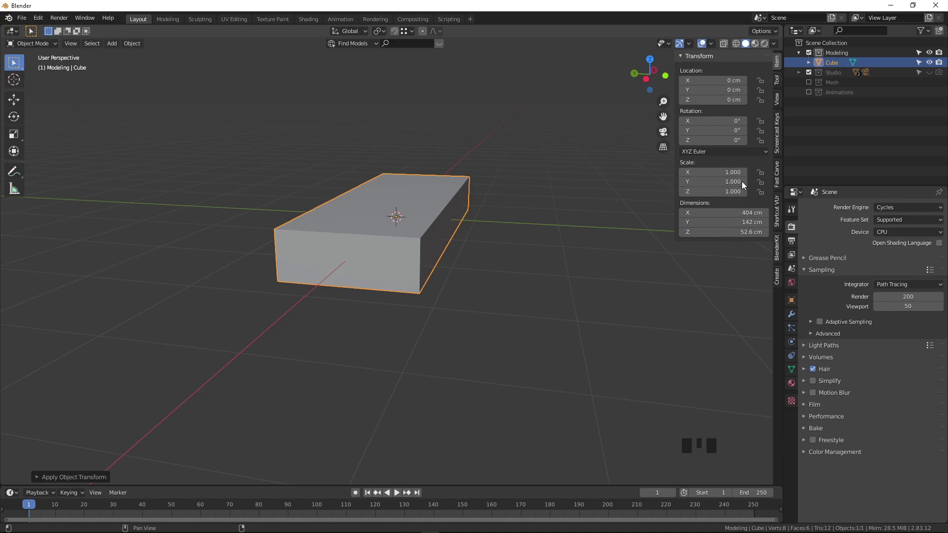
Thin the slab along Z by a factor of about 0.65 and apply the scale again.
middle_drag(342, 253, 406, 268)
scroll(406, 268, up, 1)
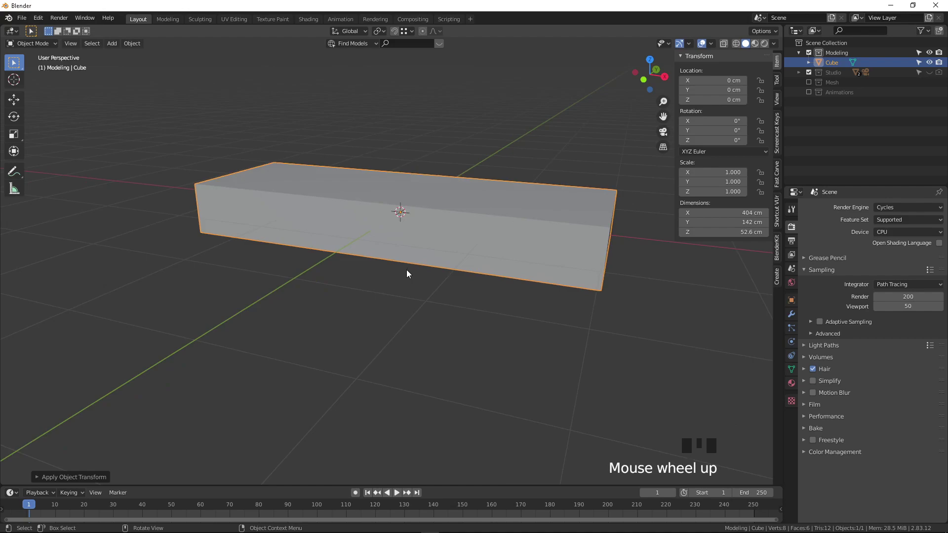
key(s)
key(z)
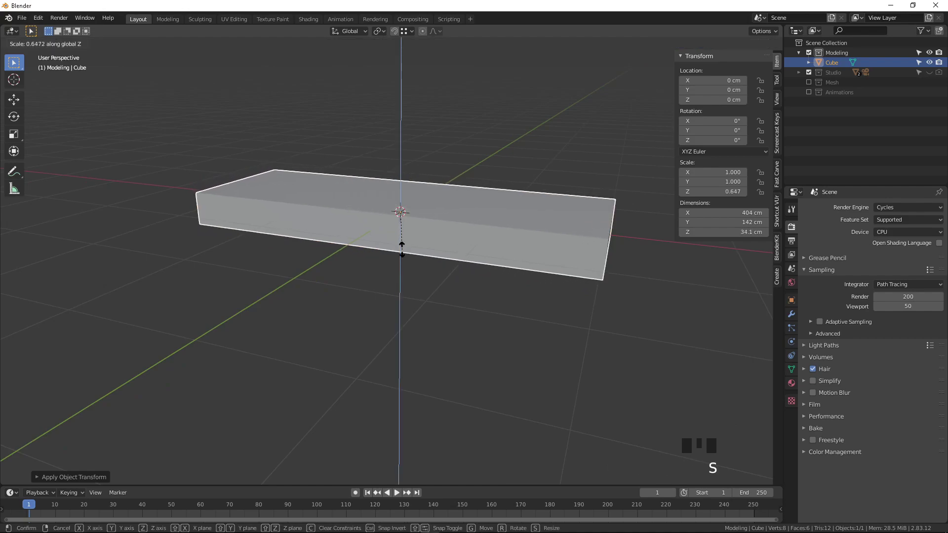
click(402, 250)
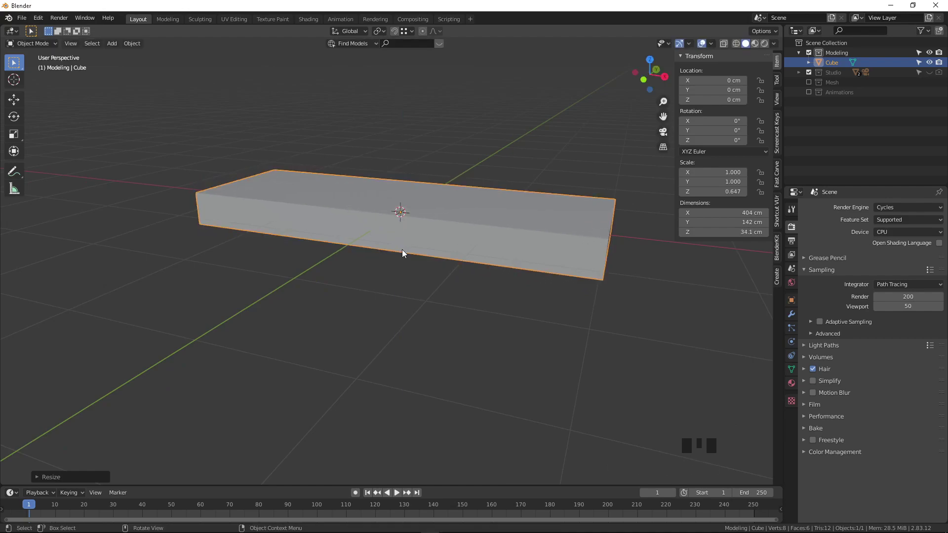
key(shift+a)
key(Escape)
key(ctrl+a)
click(402, 250)
In Edit Mode, add one centred horizontal loop cut around the slab's sides.
middle_drag(402, 249, 444, 258)
key(Tab)
click(350, 250)
scroll(376, 290, up, 3)
scroll(430, 257, up, 1)
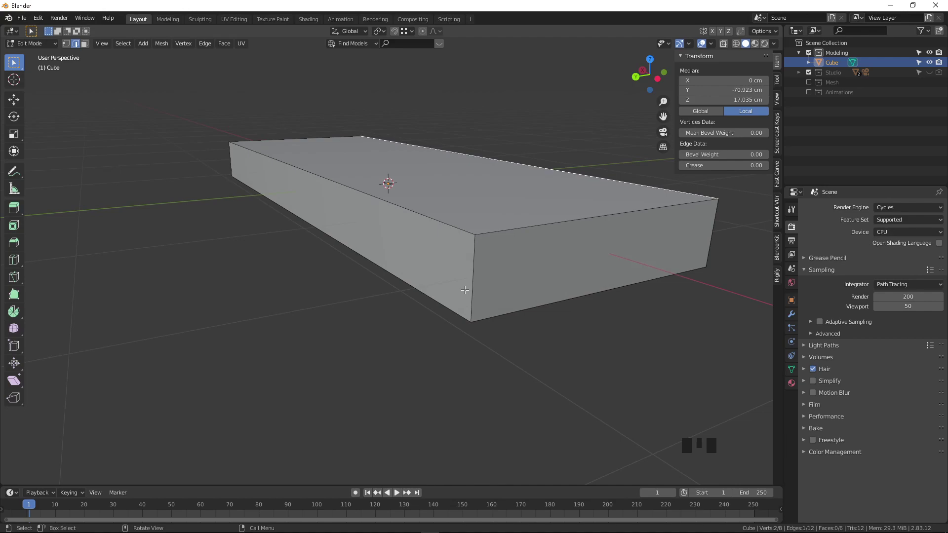
key(3)
key(2)
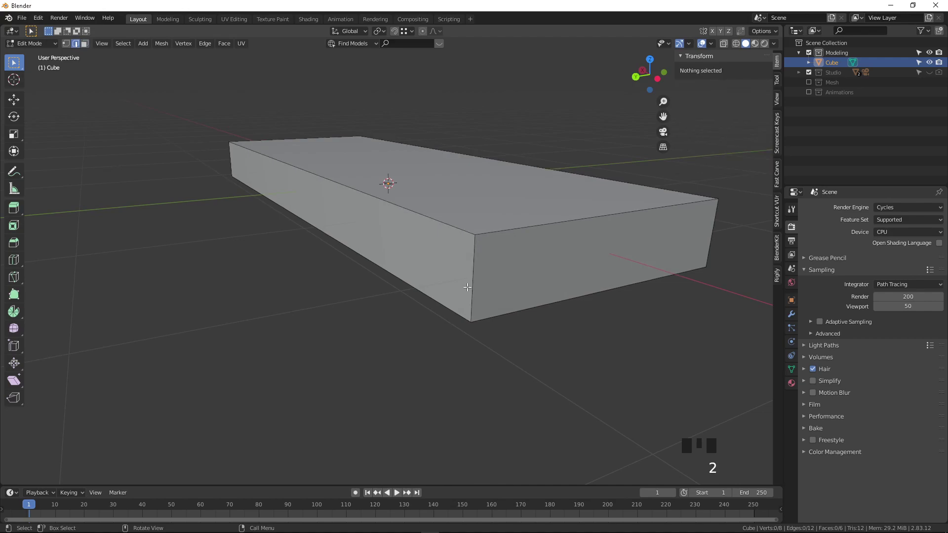
click(465, 290)
middle_drag(465, 290, 469, 267)
key(ctrl+r)
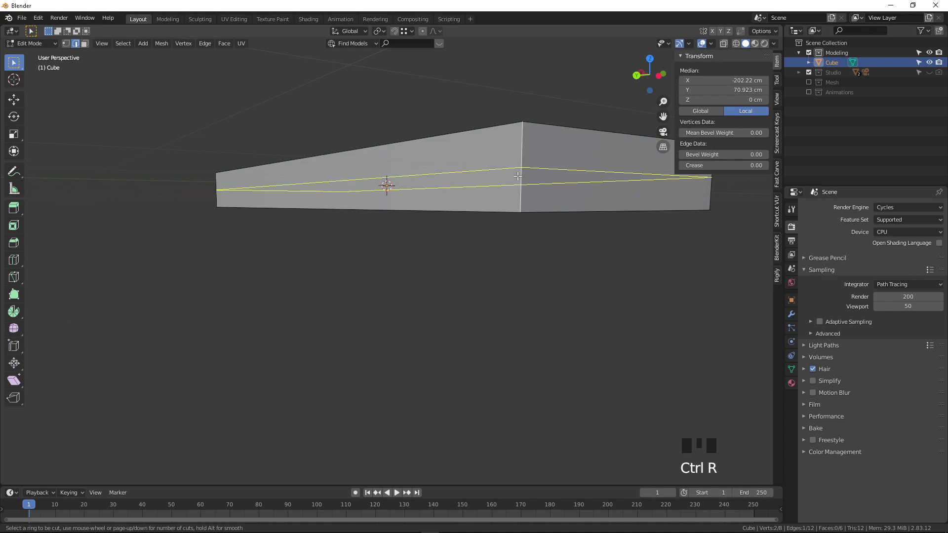
click(518, 177)
right_click(534, 178)
middle_drag(534, 177, 385, 217)
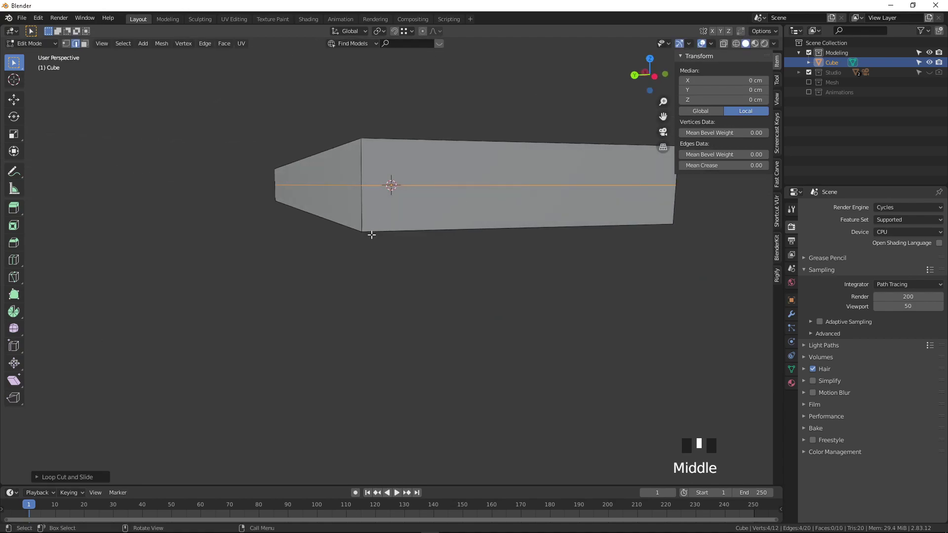
key(3)
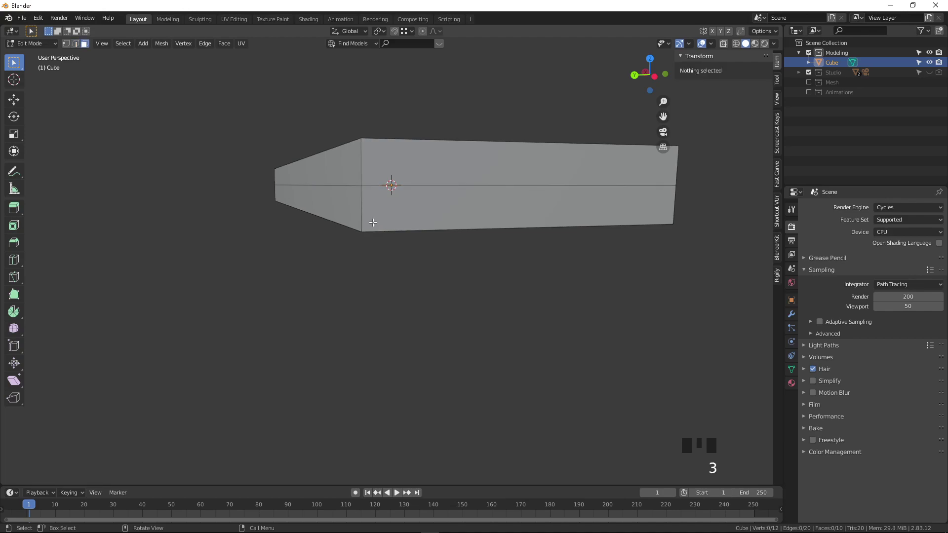
click(354, 213)
key(2)
click(362, 211)
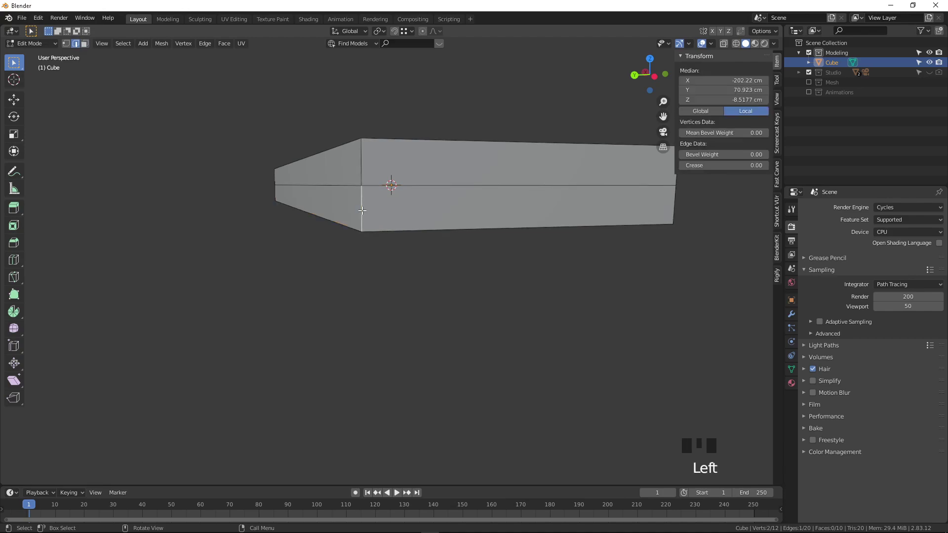
shift+click(350, 230)
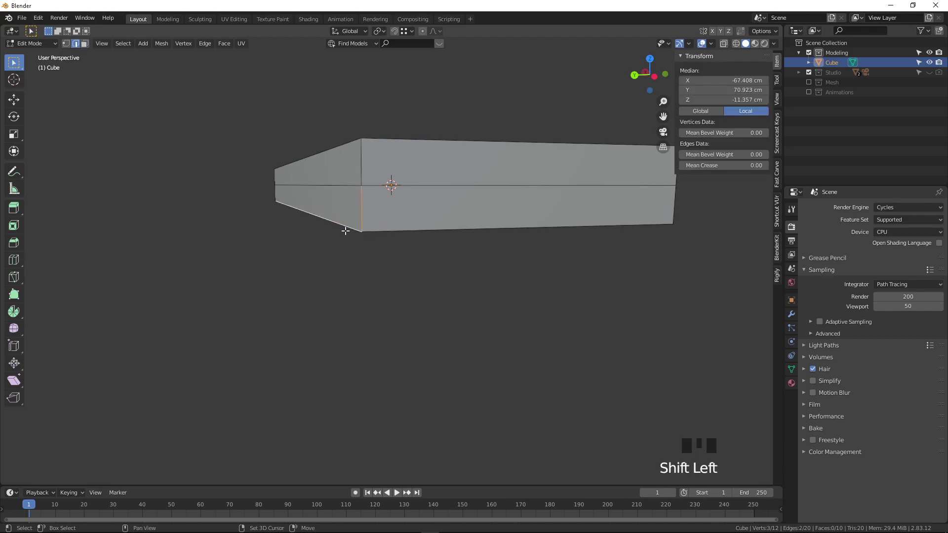
click(389, 228)
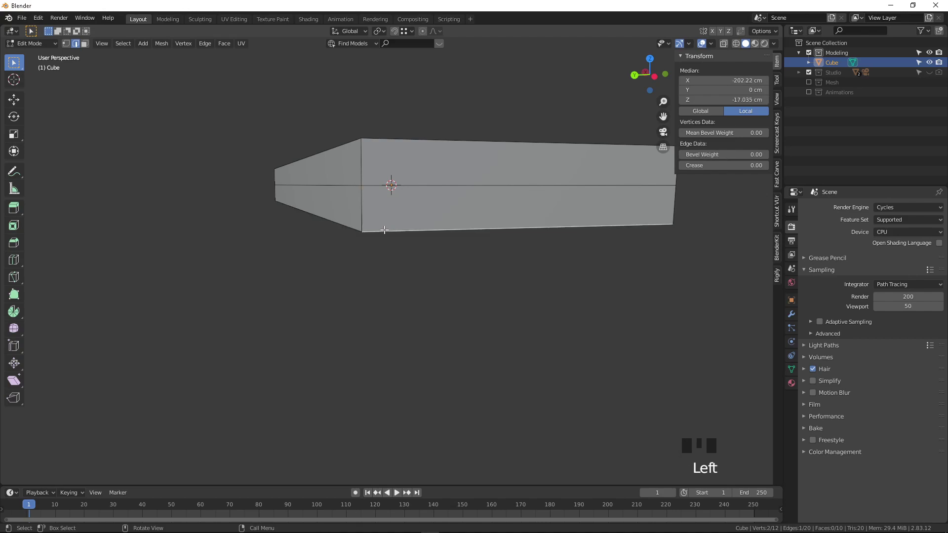
Select the two long bottom edges of the slab and scale them inward to taper the lower half.
scroll(384, 230, down, 2)
middle_drag(384, 230, 335, 187)
click(466, 213)
shift+click(499, 208)
middle_drag(499, 209, 423, 266)
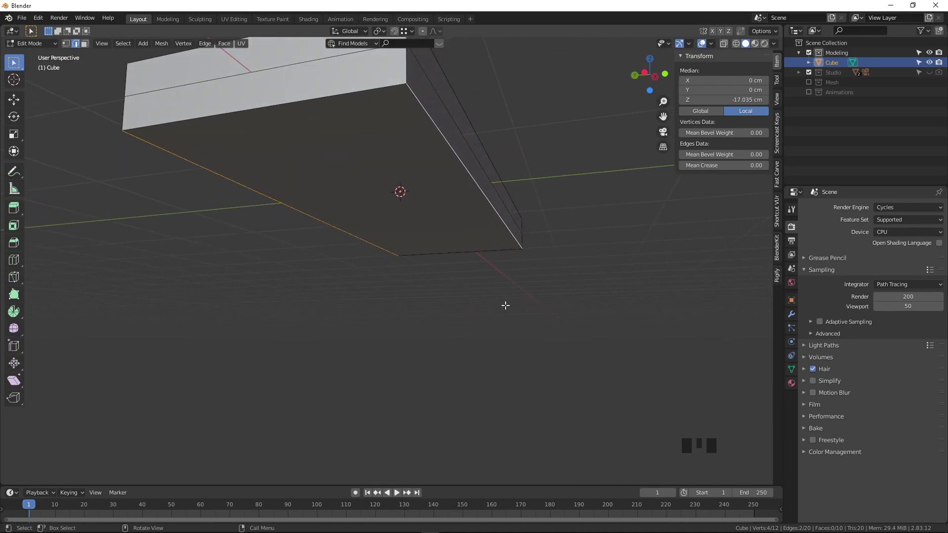
key(s)
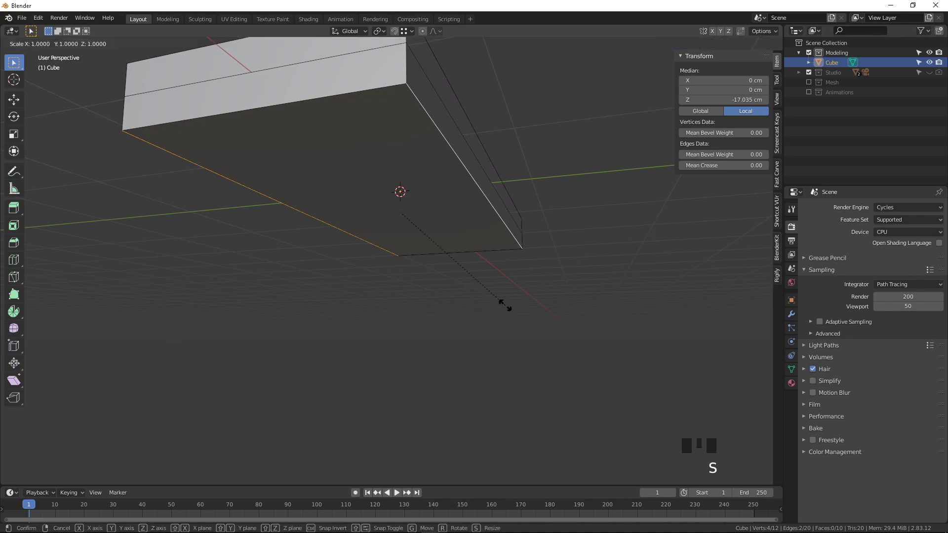
click(469, 280)
middle_drag(407, 185, 373, 176)
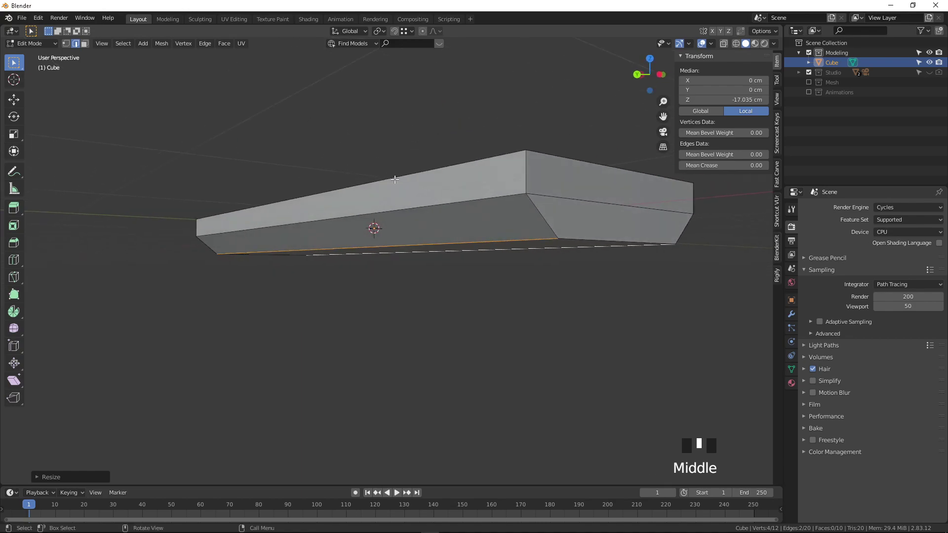
Select the vertical and slanted corner edges plus the bottom edge at one end of the slab, and try bevelling them.
click(528, 183)
shift+click(548, 219)
shift+scroll(597, 239, up, 1)
shift+middle_drag(596, 239, 569, 243)
shift+click(644, 216)
shift+click(656, 213)
shift+click(660, 195)
shift+click(658, 225)
shift+click(565, 242)
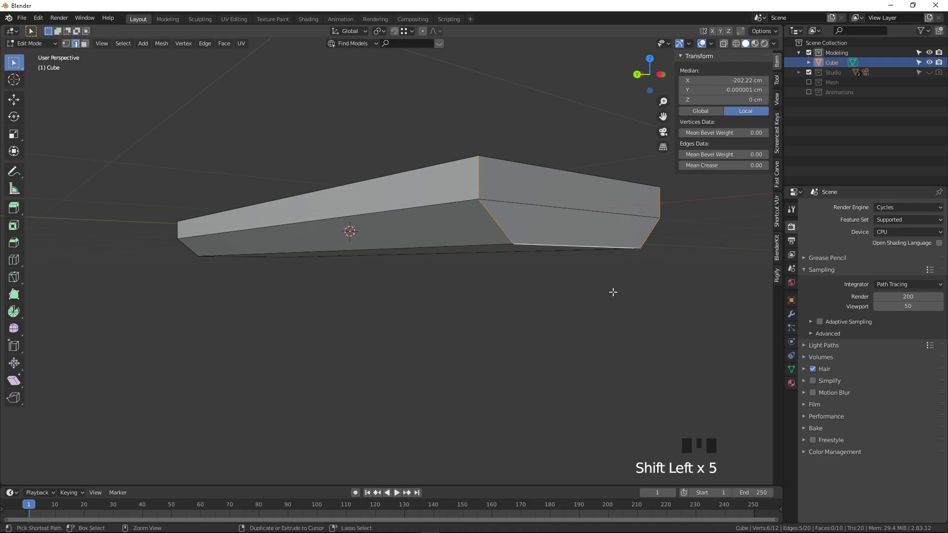
key(ctrl+b)
key(Escape)
middle_drag(454, 218, 322, 246)
scroll(435, 247, down, 2)
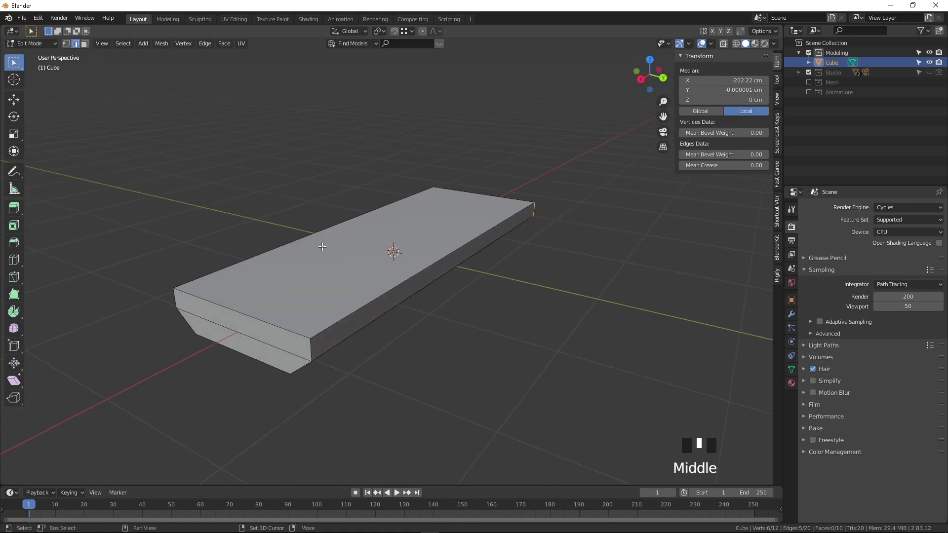
Extend the selection with the four top perimeter edges and the opposite end's vertical, slanted and bottom edges.
alt+shift+click(234, 309)
alt+shift+click(337, 306)
alt+shift+click(289, 253)
shift+click(485, 193)
middle_drag(534, 228, 498, 225)
middle_drag(196, 214, 477, 219)
shift+click(452, 205)
shift+click(434, 215)
shift+click(440, 214)
shift+click(440, 214)
middle_drag(302, 244, 349, 246)
shift+click(465, 241)
shift+click(422, 208)
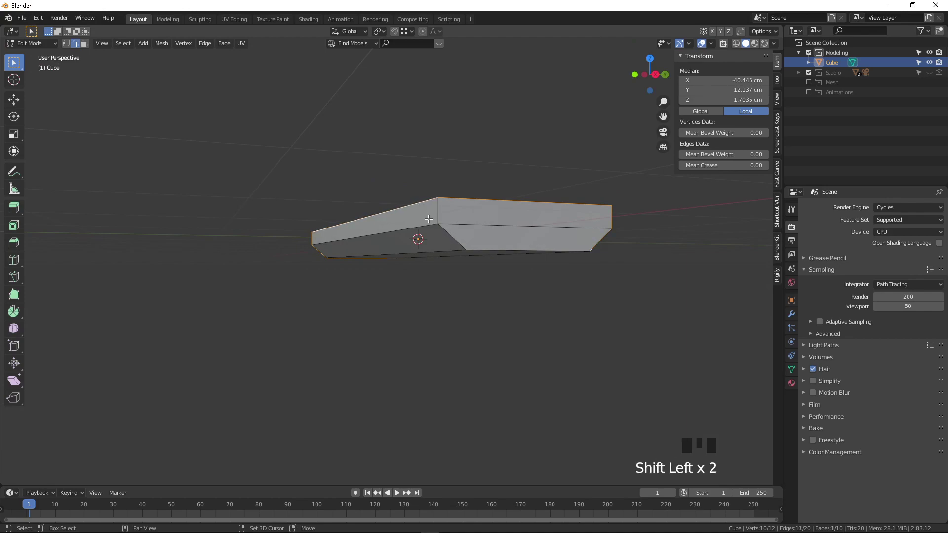
shift+click(447, 237)
shift+click(433, 210)
mouse_move(513, 267)
middle_down()
mouse_move(527, 282)
mouse_move(508, 263)
middle_up()
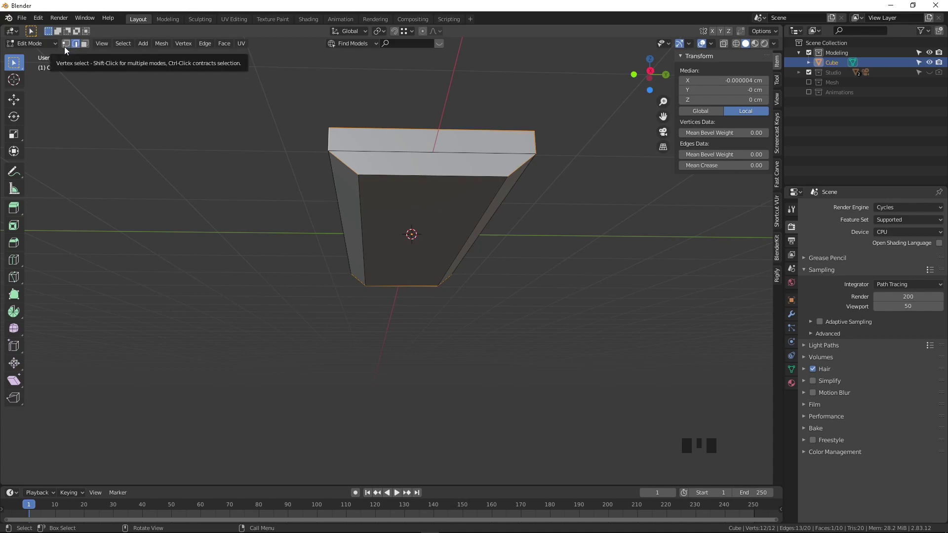
Bevel all the selected outer edges with one segment and a width of about 10 cm.
scroll(444, 161, up, 2)
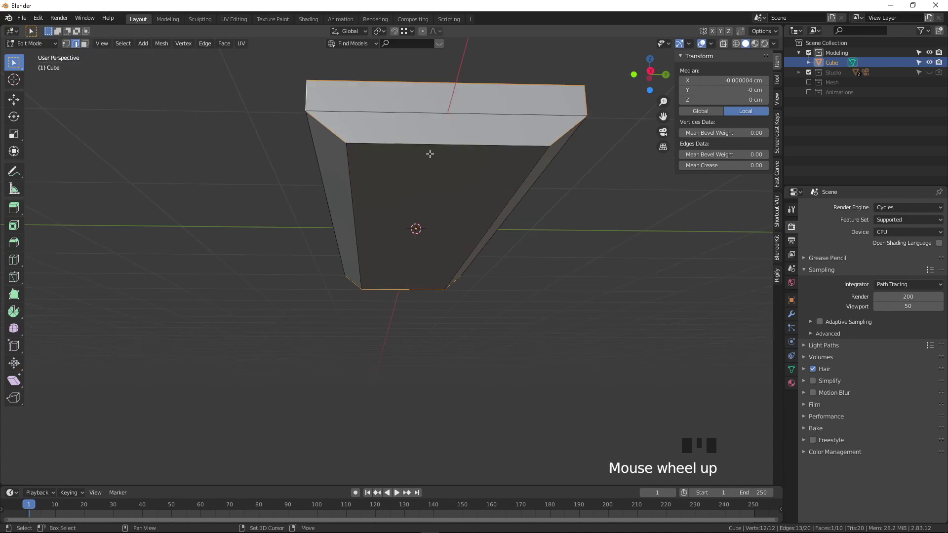
middle_drag(444, 161, 208, 229)
shift+middle_drag(401, 286, 370, 275)
scroll(349, 249, up, 2)
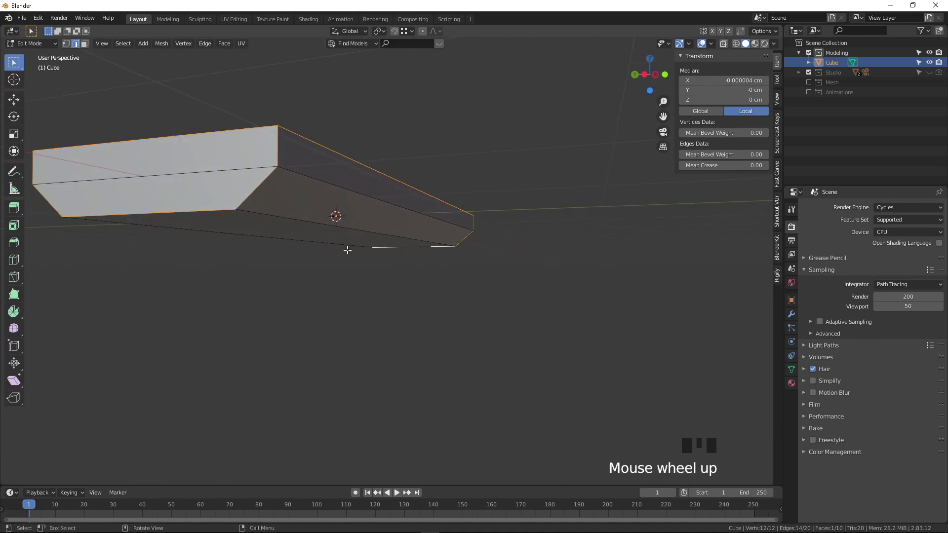
scroll(348, 249, down, 1)
key(ctrl)
key(ctrl+b)
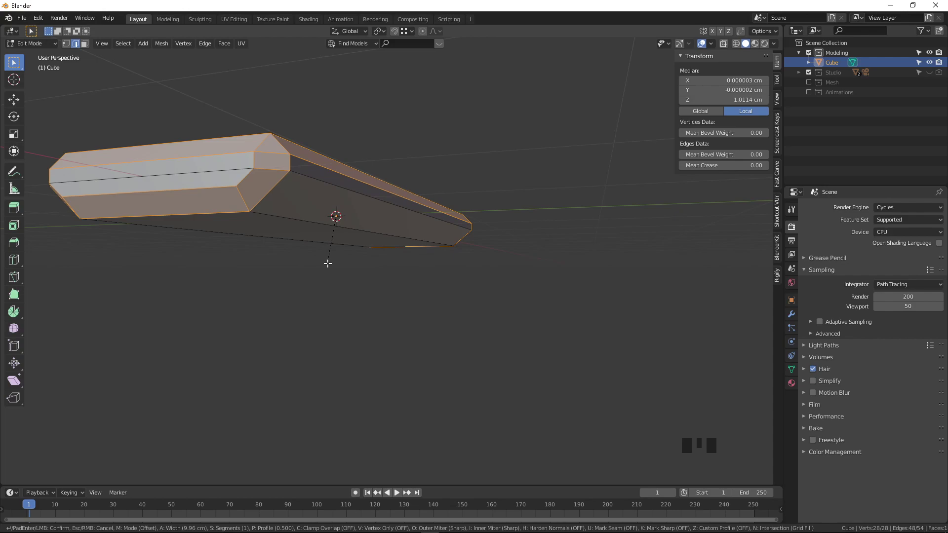
click(328, 263)
Select the horizontal edge loop around the middle of the slab's sides and try bevelling it.
middle_drag(370, 212, 360, 256)
scroll(446, 256, down, 2)
scroll(438, 240, up, 1)
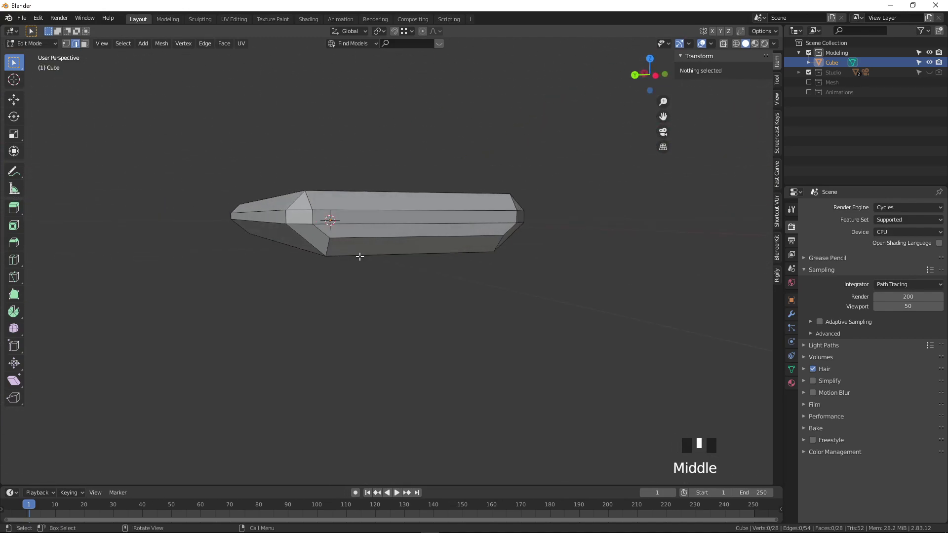
scroll(351, 248, up, 1)
scroll(351, 248, up, 1)
middle_drag(344, 215, 366, 232)
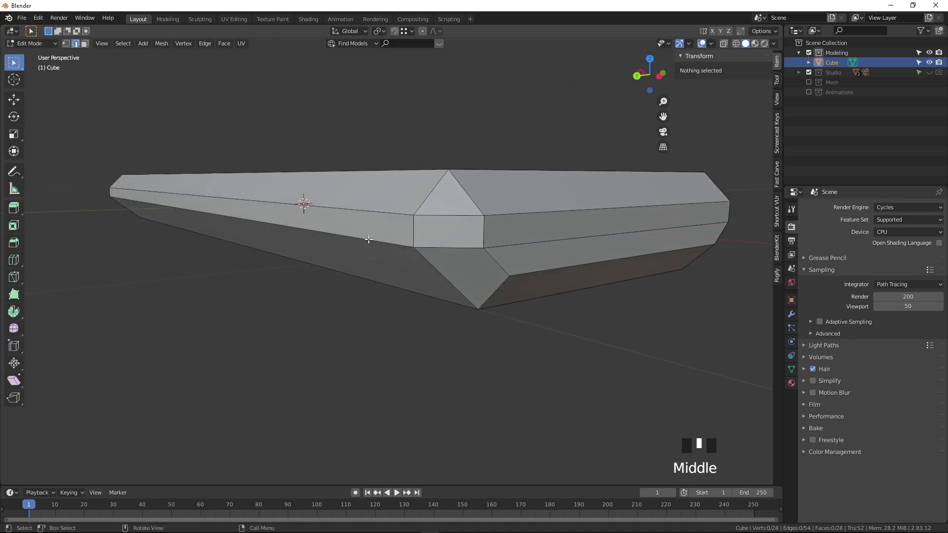
alt+click(372, 236)
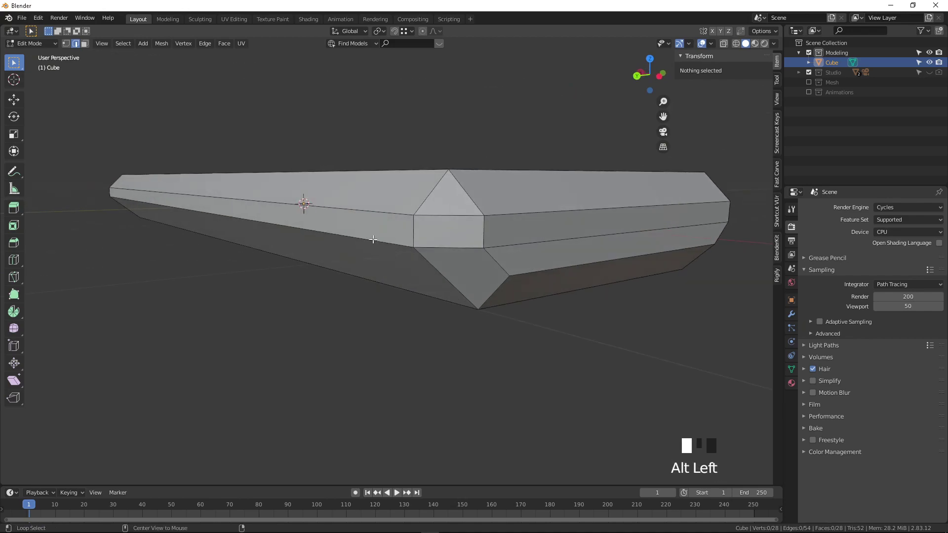
scroll(372, 237, up, 2)
shift+middle_drag(372, 237, 425, 252)
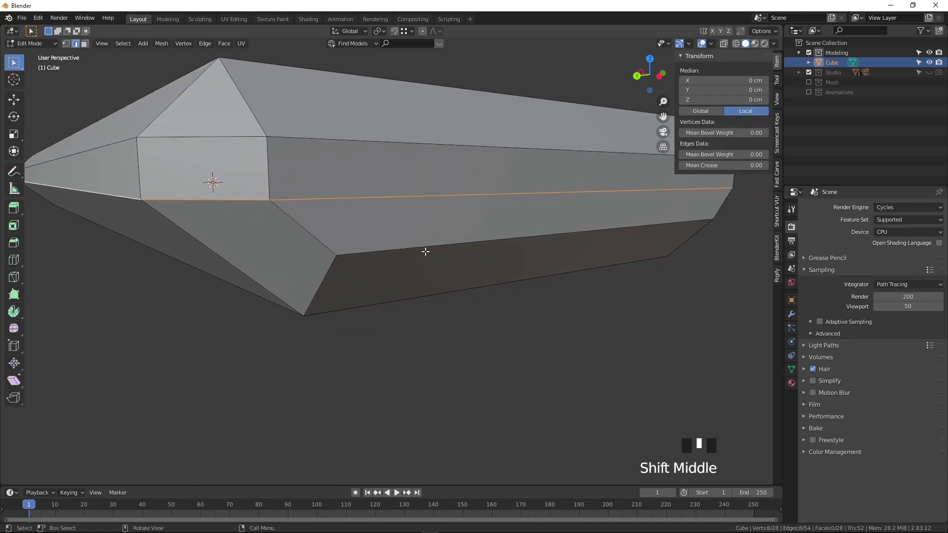
scroll(425, 252, down, 2)
key(ctrl+b)
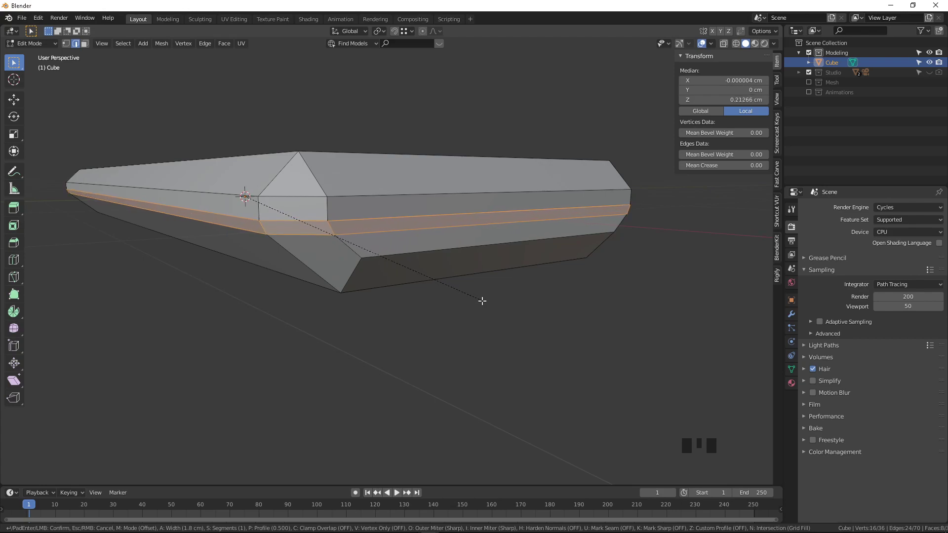
key(Escape)
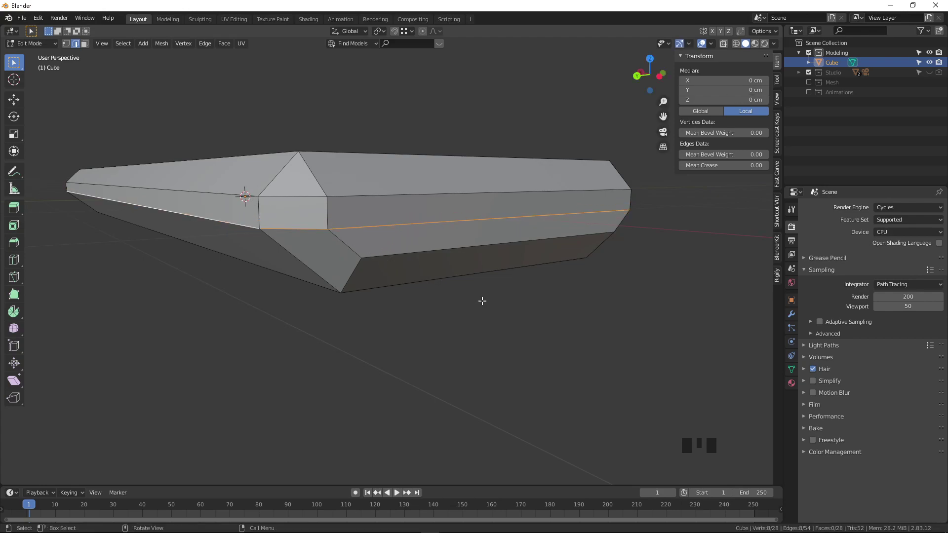
Apply the object's scale and bevel the middle edge loop with one segment, about 1.8 cm wide.
key(Tab)
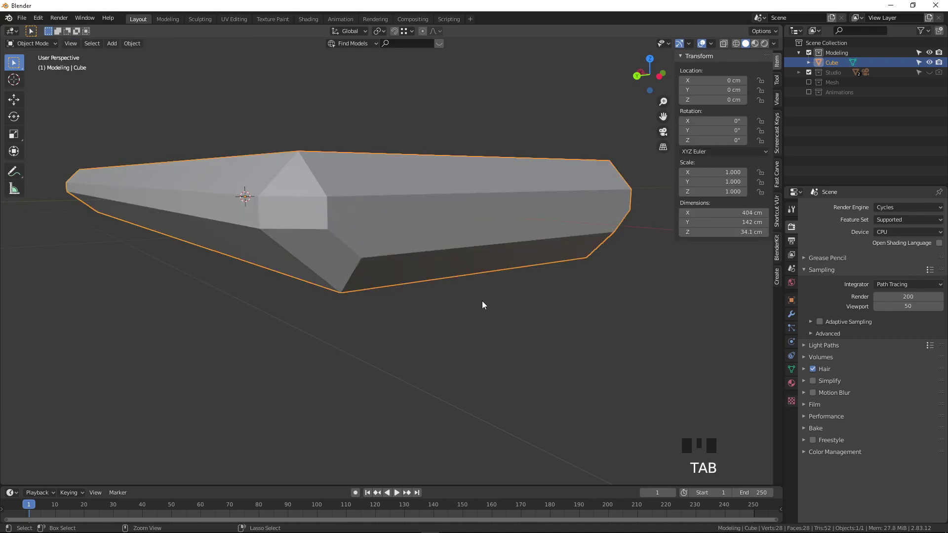
key(ctrl+a)
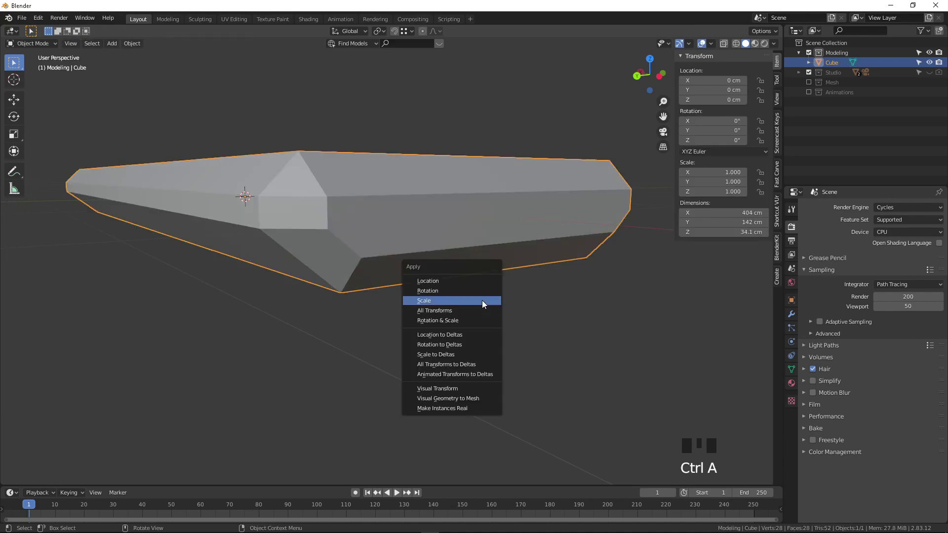
click(482, 301)
key(Tab)
key(ctrl+b)
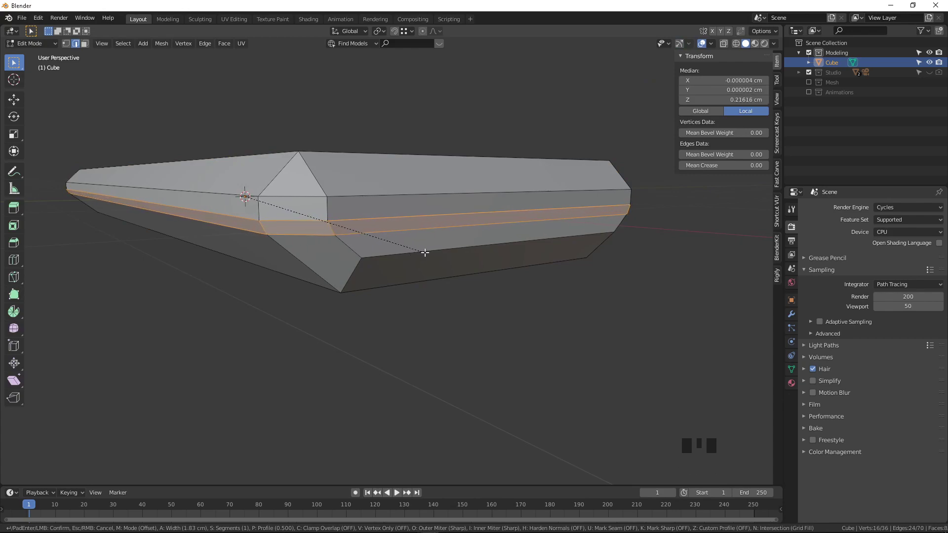
click(426, 252)
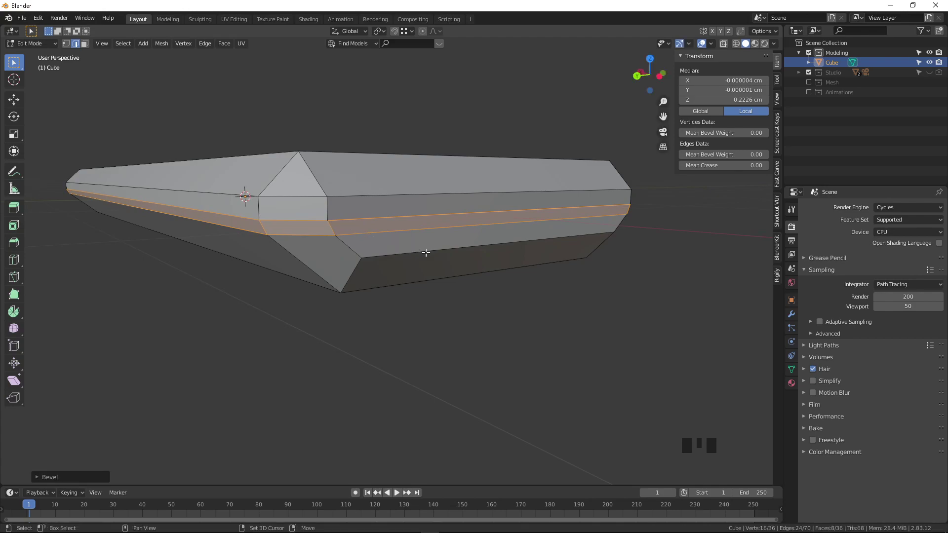
Try insetting the bevelled strip's faces slightly and shrinking them inward along their normals.
key(i)
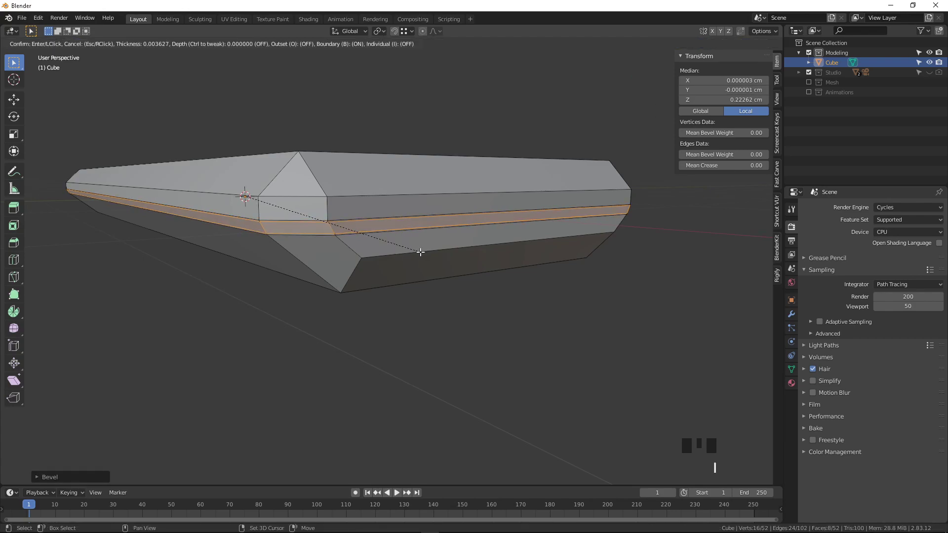
click(417, 251)
scroll(390, 237, up, 3)
mouse_move(364, 222)
shift+middle_down()
mouse_move(349, 199)
mouse_move(373, 220)
shift+middle_up()
scroll(369, 211, down, 2)
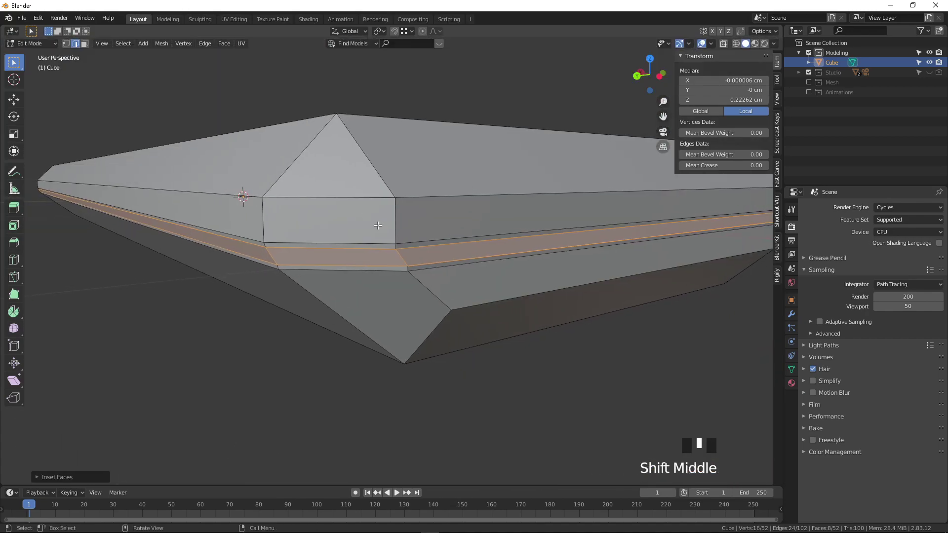
key(alt+s)
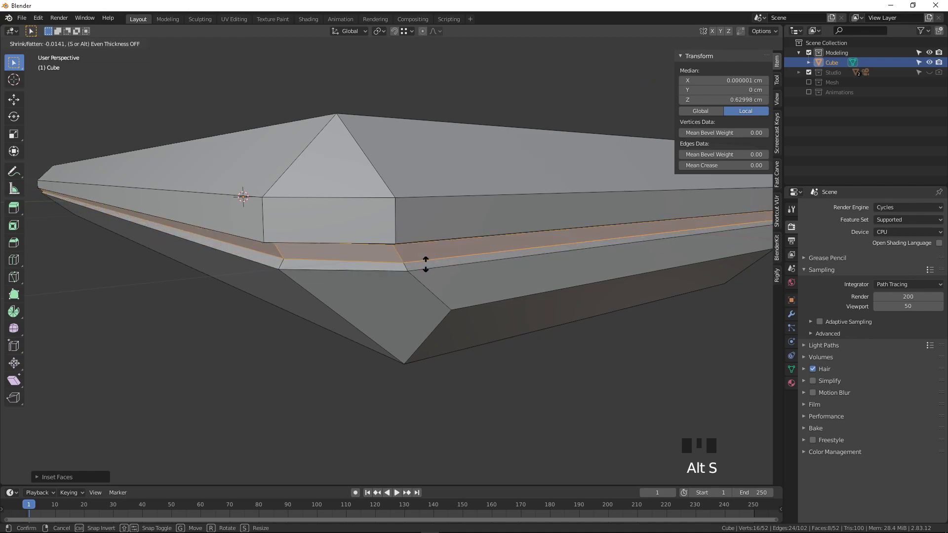
click(428, 267)
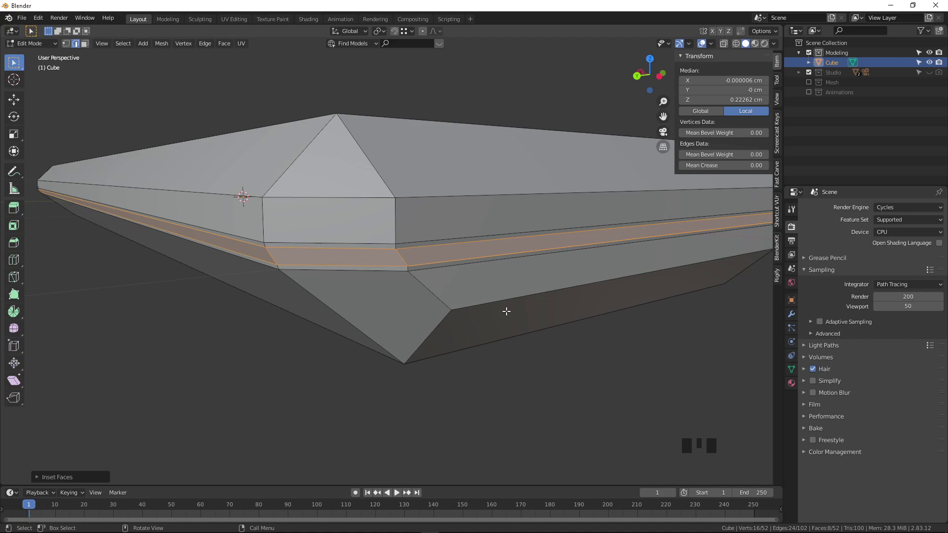
Try a second inset and another inward shrink on the strip, and undo the strip's inset.
key(i)
key(shift)
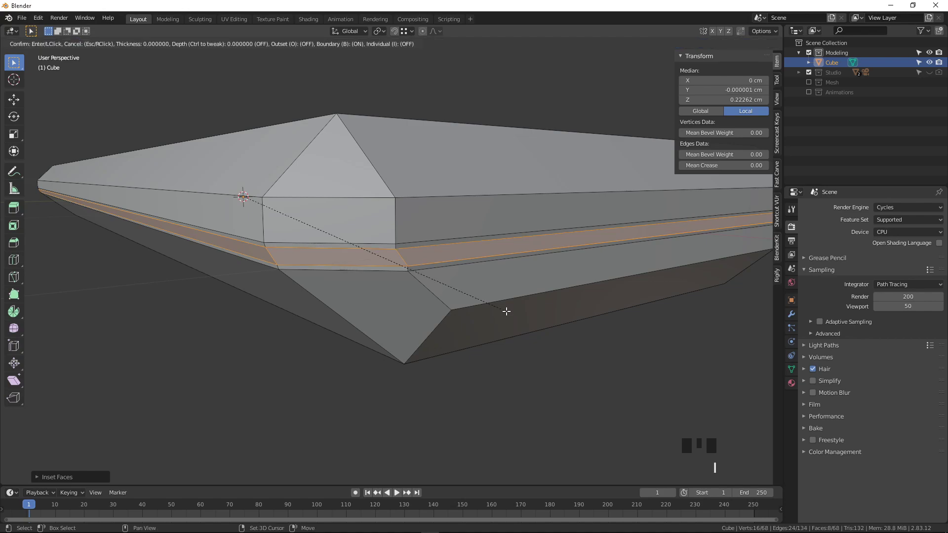
key(Escape)
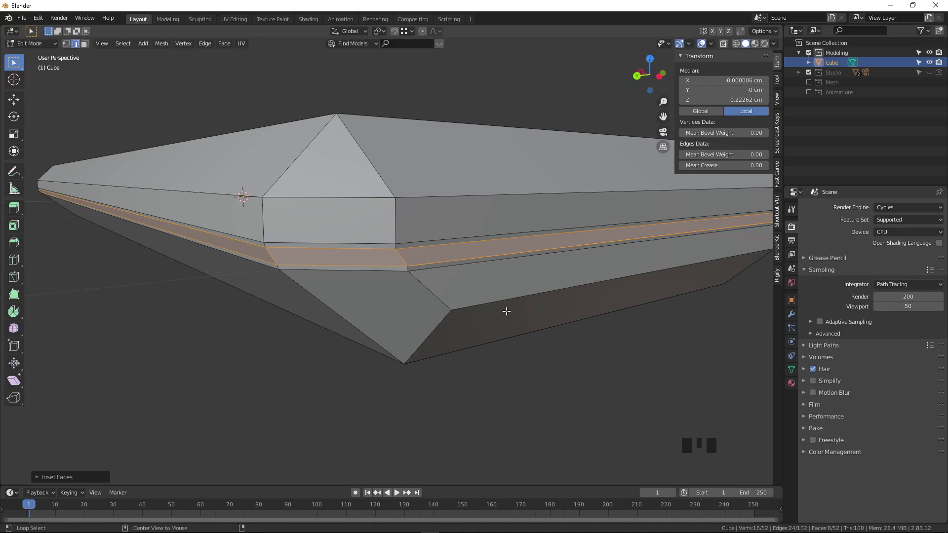
key(alt+s)
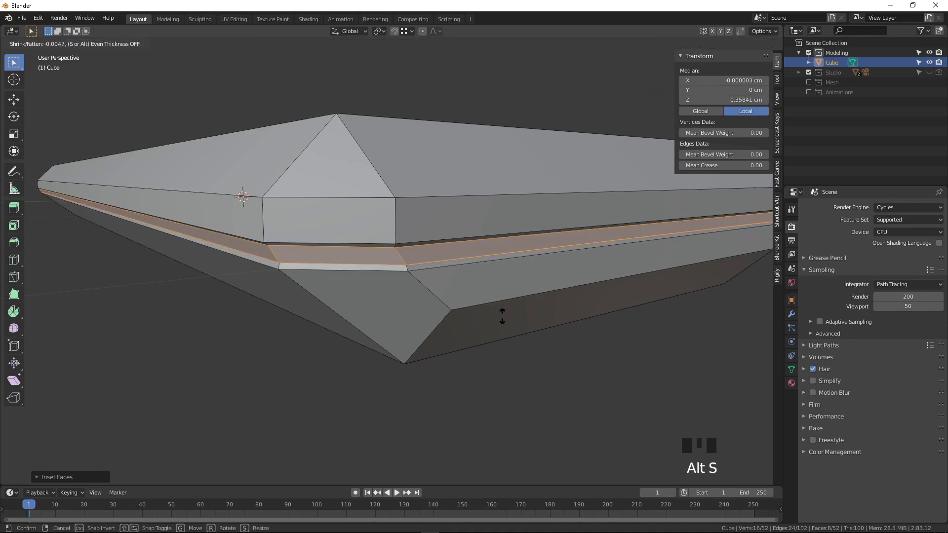
key(Escape)
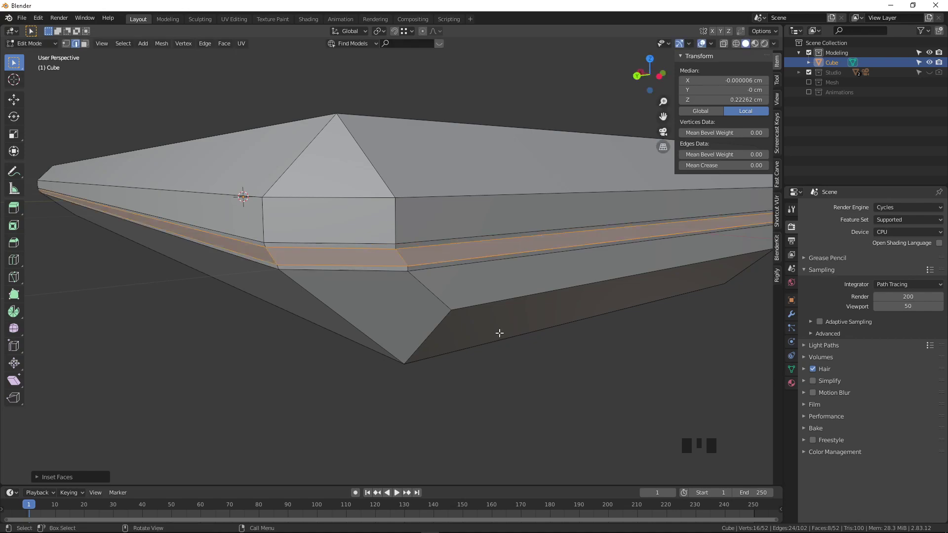
key(ctrl+z)
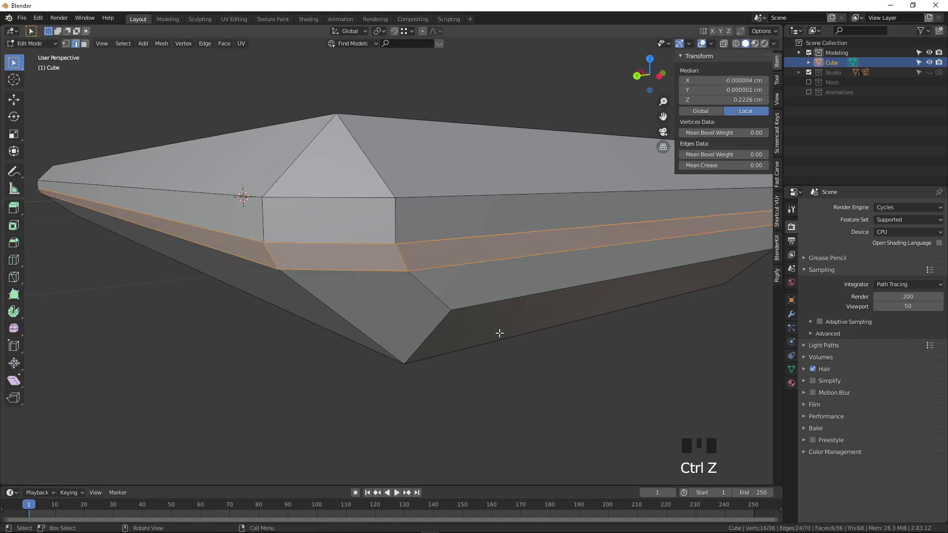
Inset the strip's faces twice, by about 0.003 and 0.004, and shrink them inward about 0.033 to form a groove.
key(i)
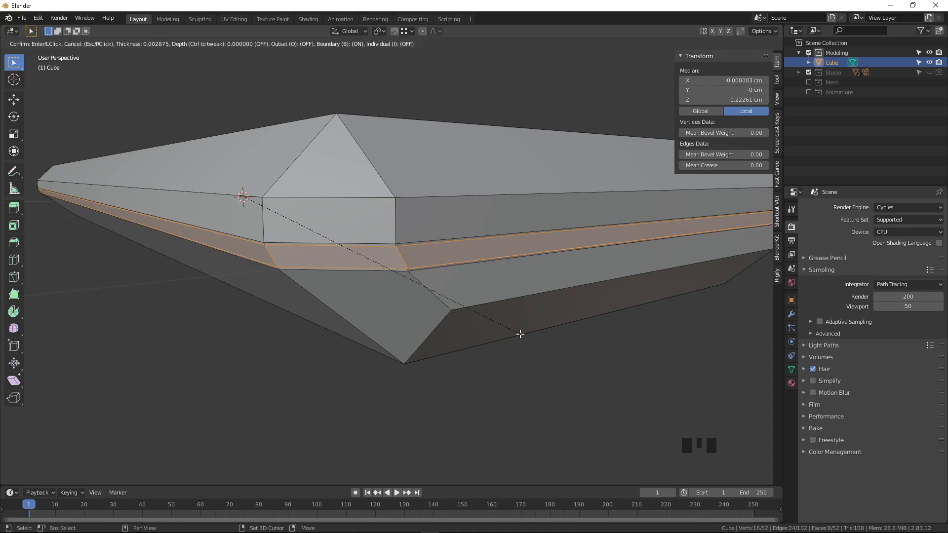
click(520, 335)
key(i)
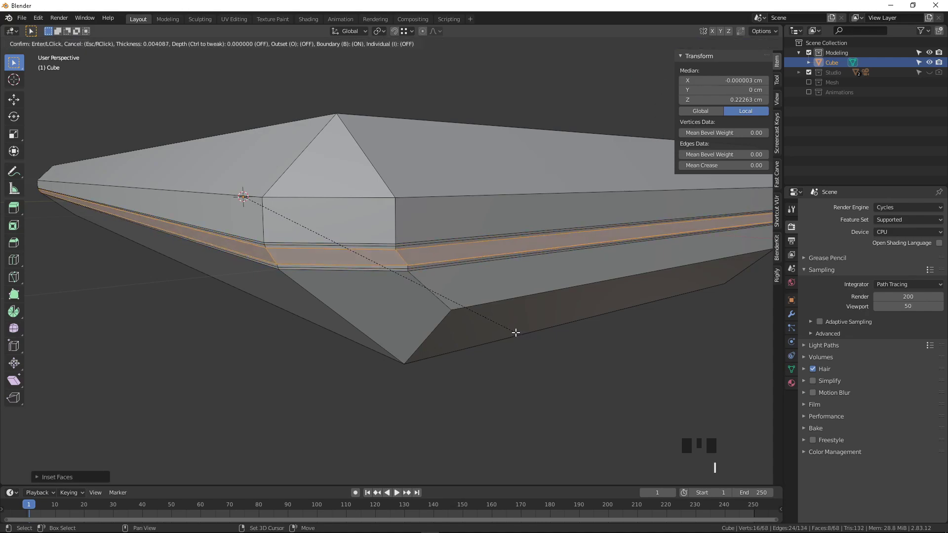
click(516, 332)
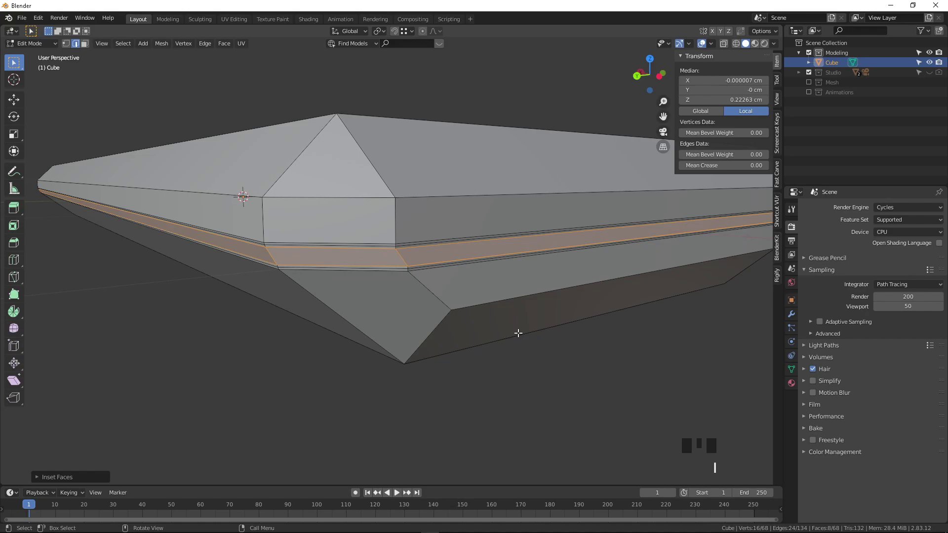
key(alt+s)
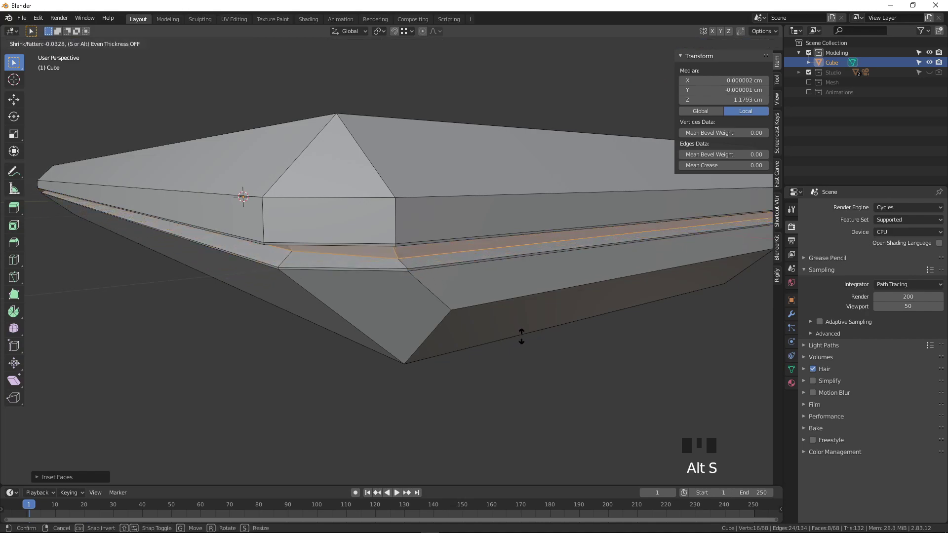
click(522, 337)
Return to Object Mode and add a Subdivision Surface at level 3 to the slab.
scroll(483, 275, down, 3)
middle_drag(483, 275, 498, 217)
key(Tab)
key(ctrl+3)
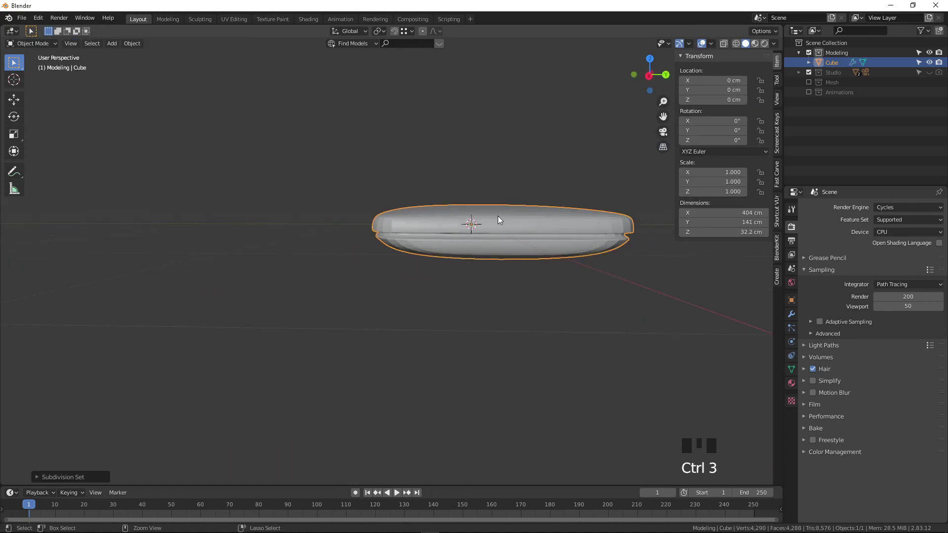
scroll(481, 217, up, 3)
middle_drag(499, 220, 396, 230)
scroll(434, 221, down, 3)
Try subdivision level 2, shade the slab smooth, and set the subdivision back to level 3.
key(ctrl+2)
scroll(396, 230, up, 1)
right_click(389, 211)
scroll(447, 207, up, 4)
middle_drag(448, 203, 484, 182)
scroll(422, 210, down, 4)
scroll(422, 211, up, 1)
key(ctrl+3)
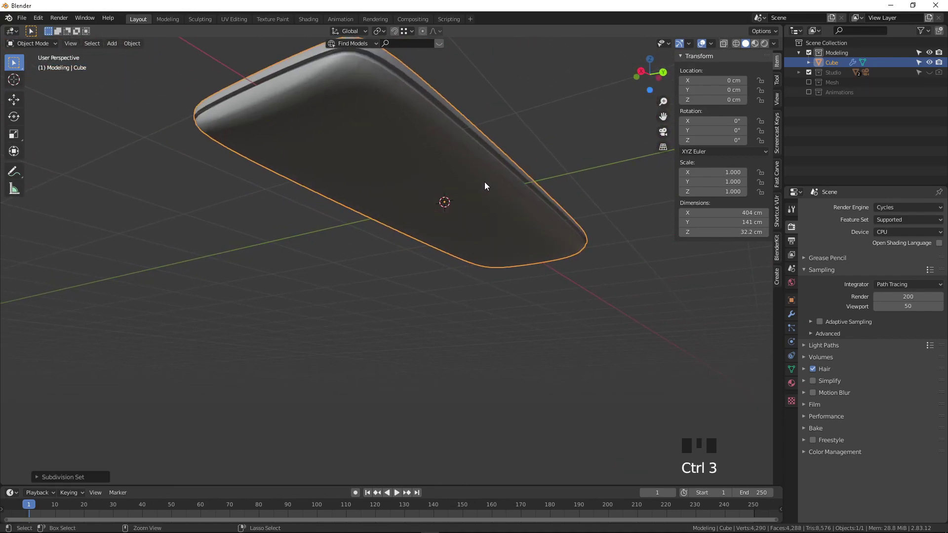
Enable Auto Smooth in the slab mesh's normals settings.
click(791, 369)
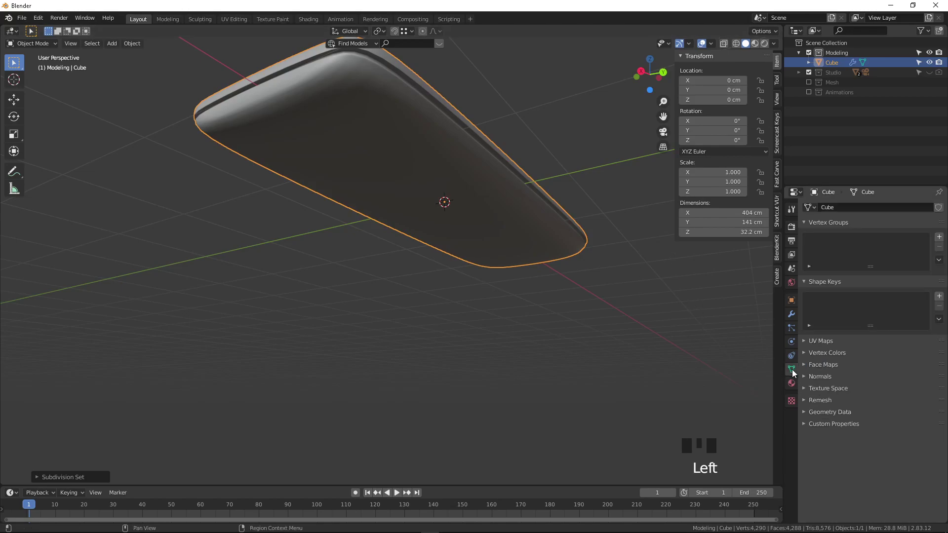
click(816, 379)
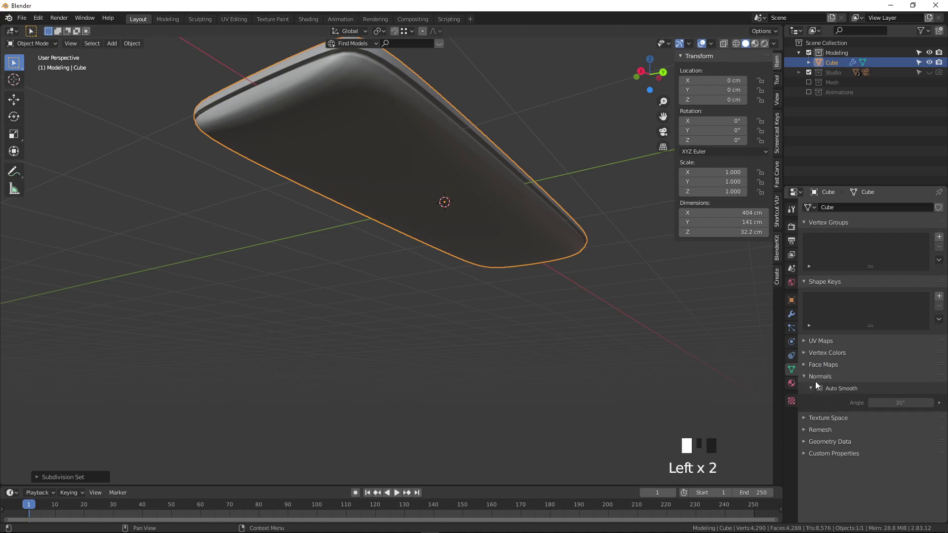
click(819, 389)
Examine the smoothed slab's shading along the side groove and rounded end.
middle_drag(558, 225, 429, 234)
click(466, 235)
right_click(466, 234)
scroll(490, 172, down, 3)
scroll(407, 206, up, 2)
scroll(406, 324, up, 3)
middle_drag(406, 324, 436, 280)
scroll(396, 349, up, 2)
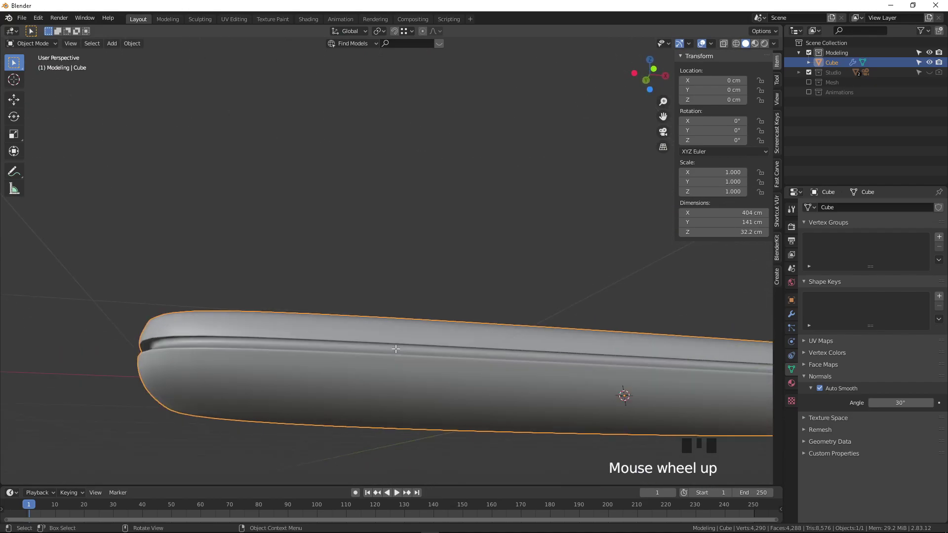
Lower the groove's inner face loop about 1.2 cm along Z in Edit Mode.
key(Tab)
shift+middle_drag(348, 351, 372, 312)
scroll(373, 311, up, 2)
shift+middle_drag(377, 364, 376, 315)
key(Tab)
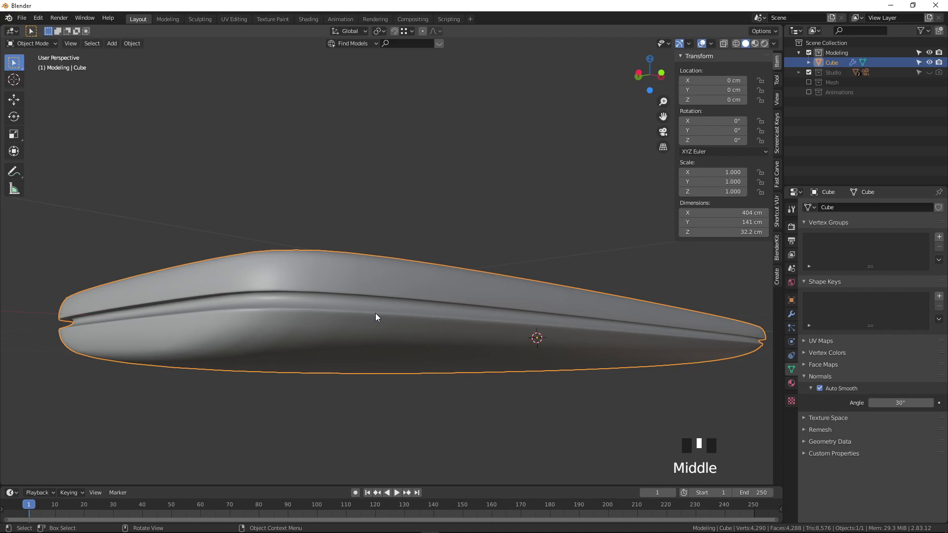
key(Tab)
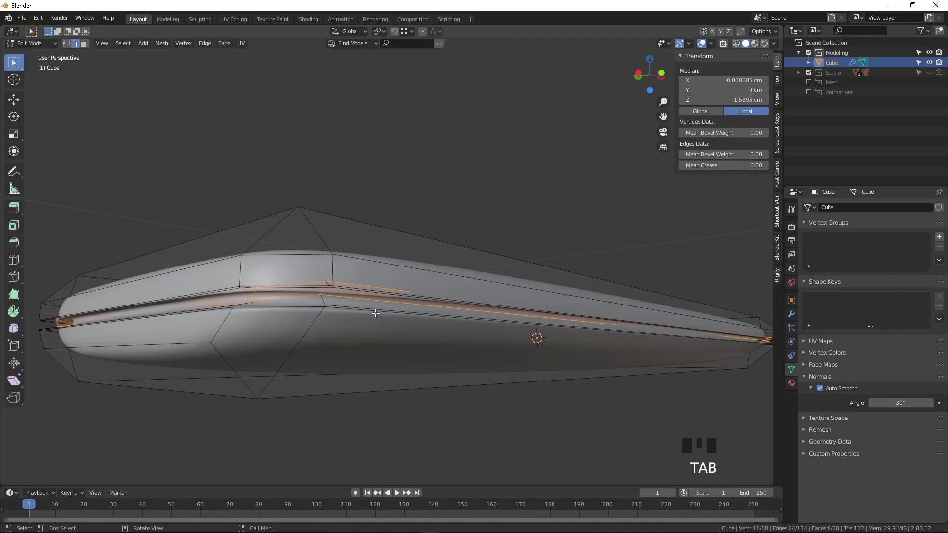
key(g)
key(z)
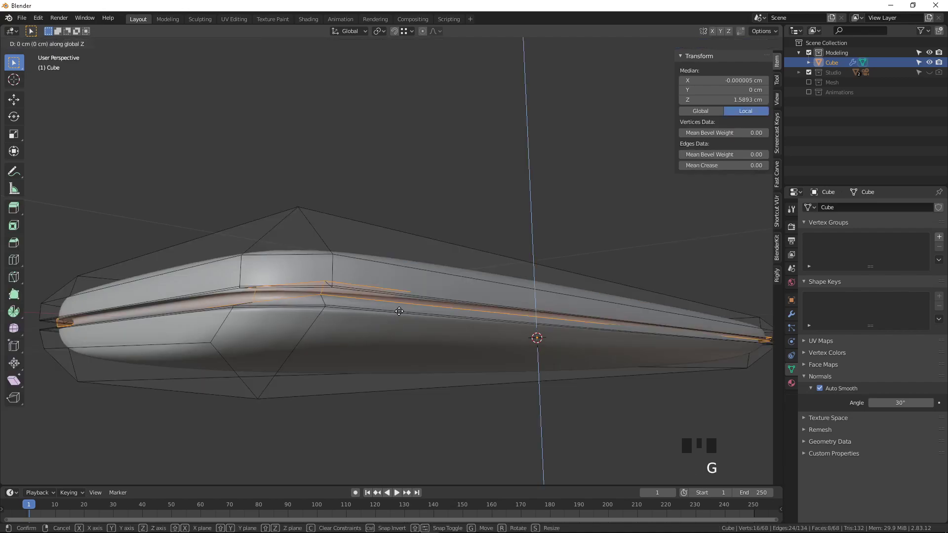
click(399, 314)
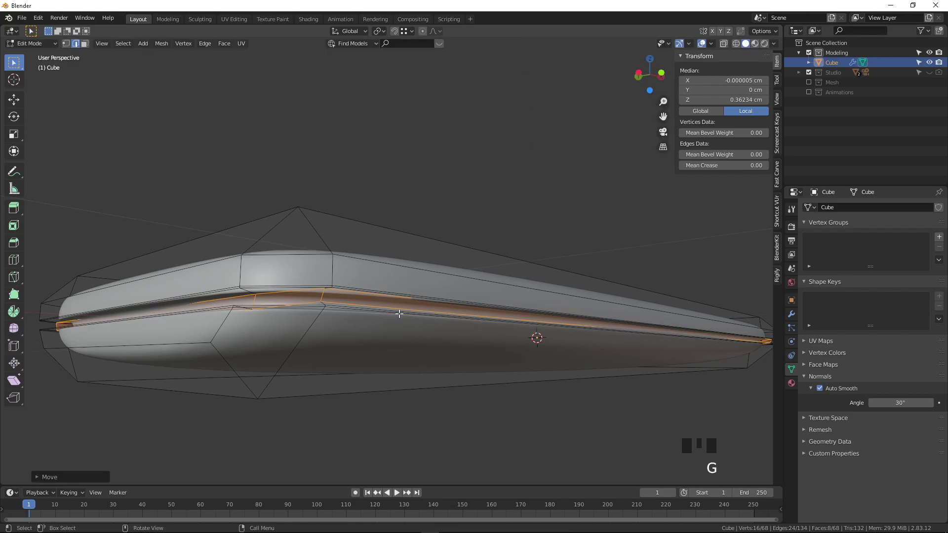
key(s)
key(super)
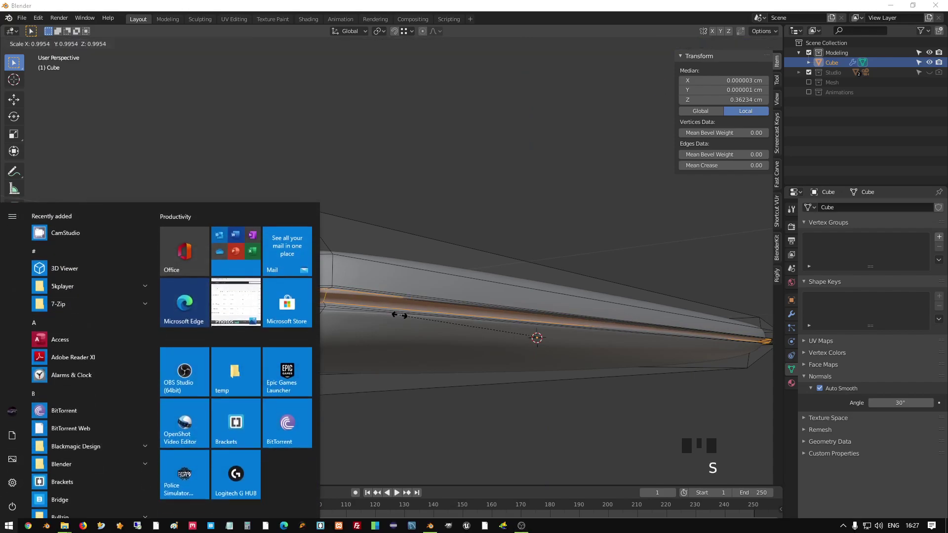
key(super)
text(z)
text(0)
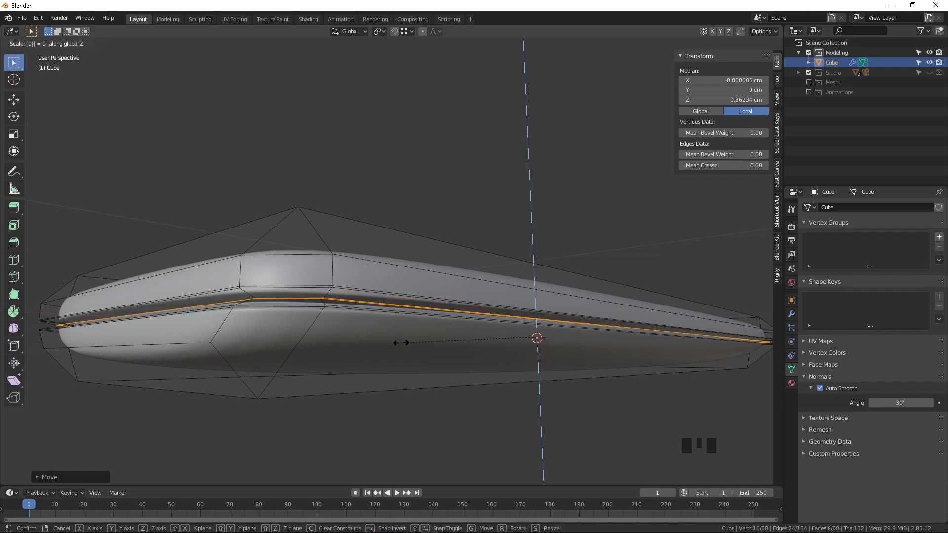
key(Escape)
Flatten the lower edge loop of the groove's inner wall by scaling it to 0 along Z.
scroll(341, 345, up, 2)
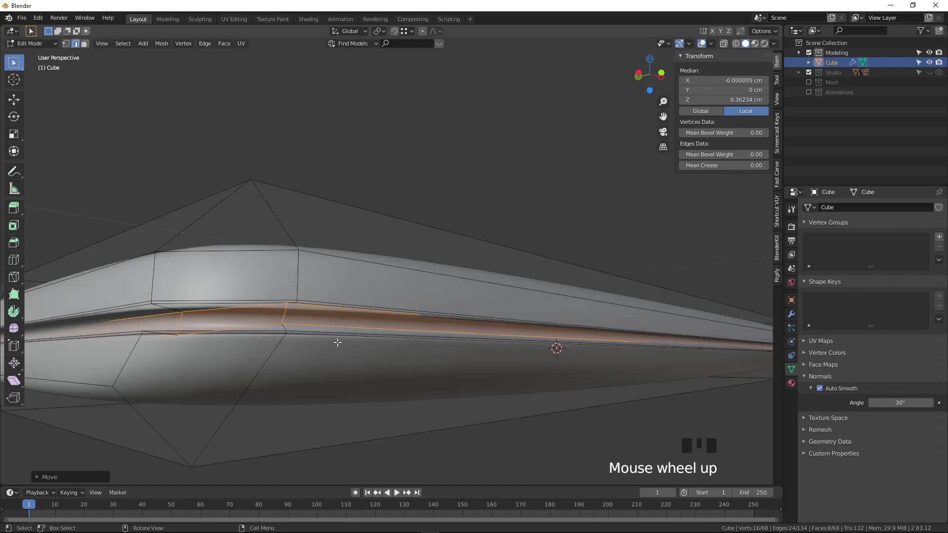
shift+middle_drag(316, 328, 307, 308)
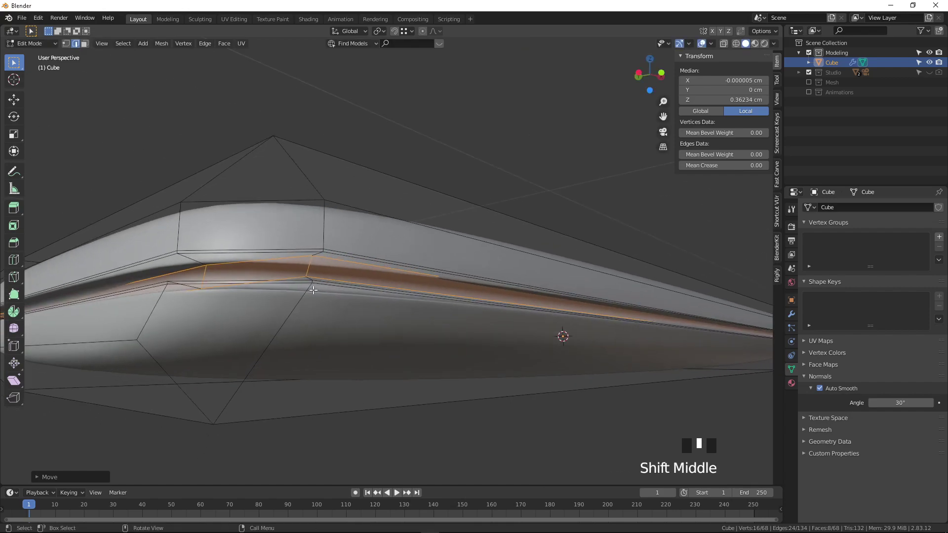
alt+click(323, 275)
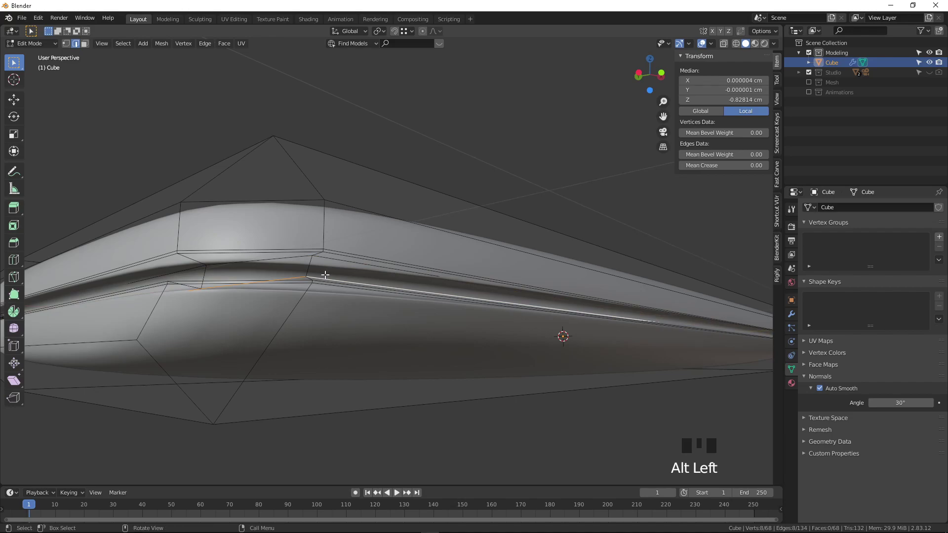
scroll(325, 275, down, 2)
middle_drag(324, 275, 377, 339)
scroll(376, 338, up, 1)
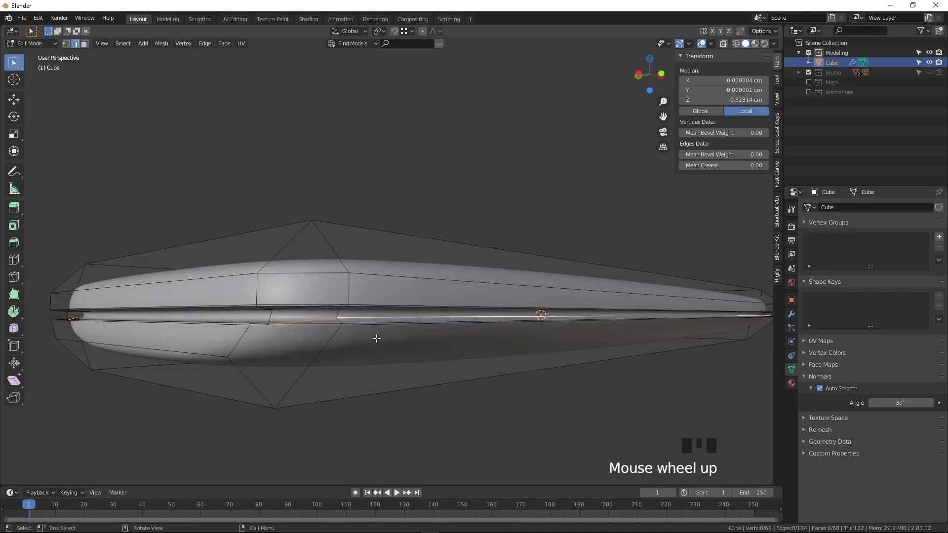
text(sz)
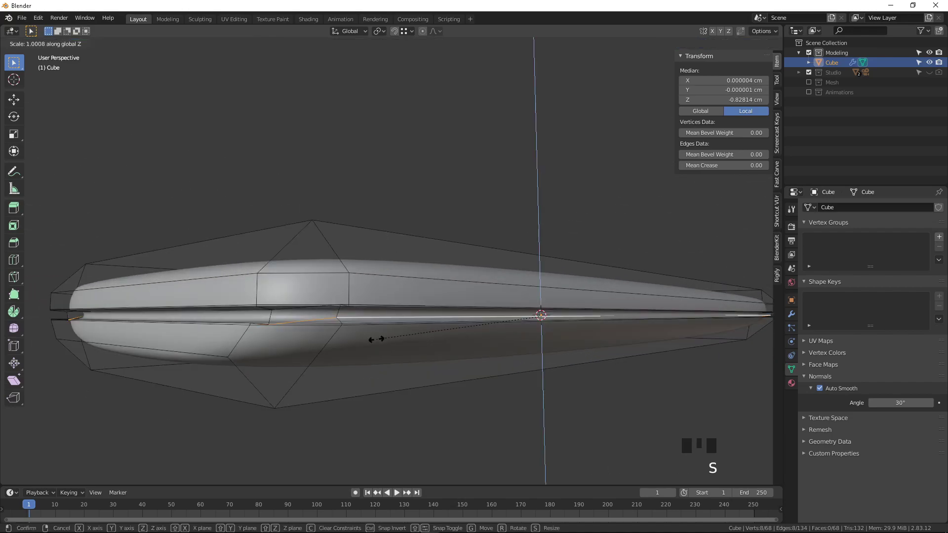
text(0)
click(376, 340)
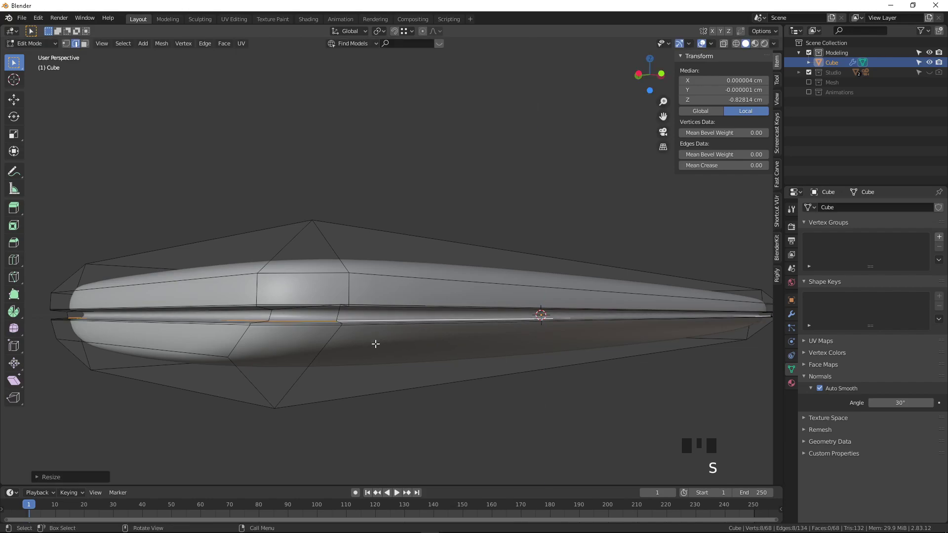
Flatten the upper edge loop of the groove's inner wall by scaling it to 0 along Z.
scroll(372, 325, up, 2)
shift+middle_drag(365, 322, 390, 302)
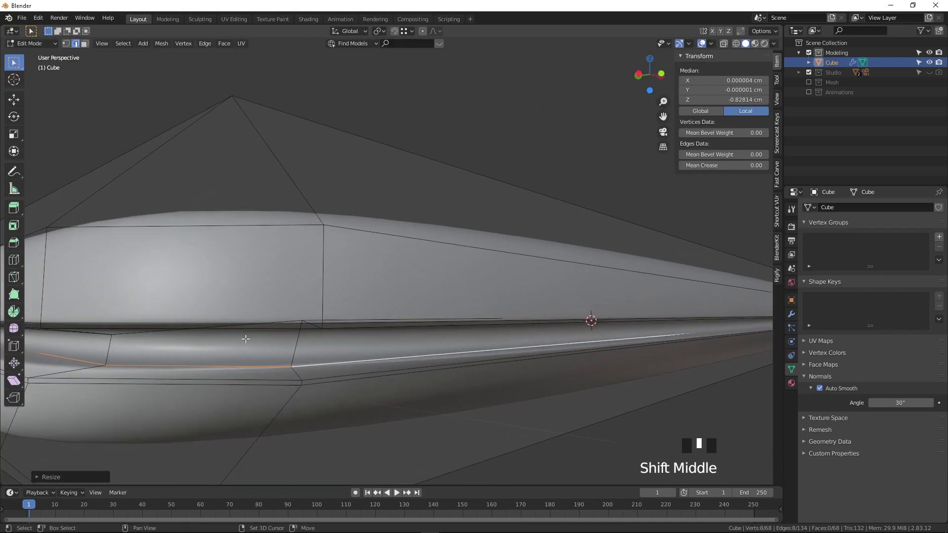
alt+click(127, 336)
scroll(179, 353, down, 1)
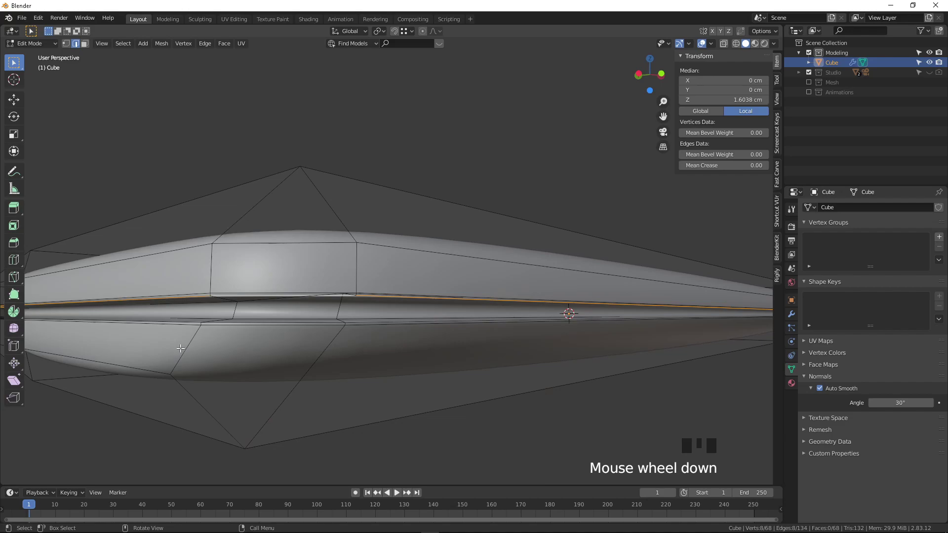
alt+click(244, 300)
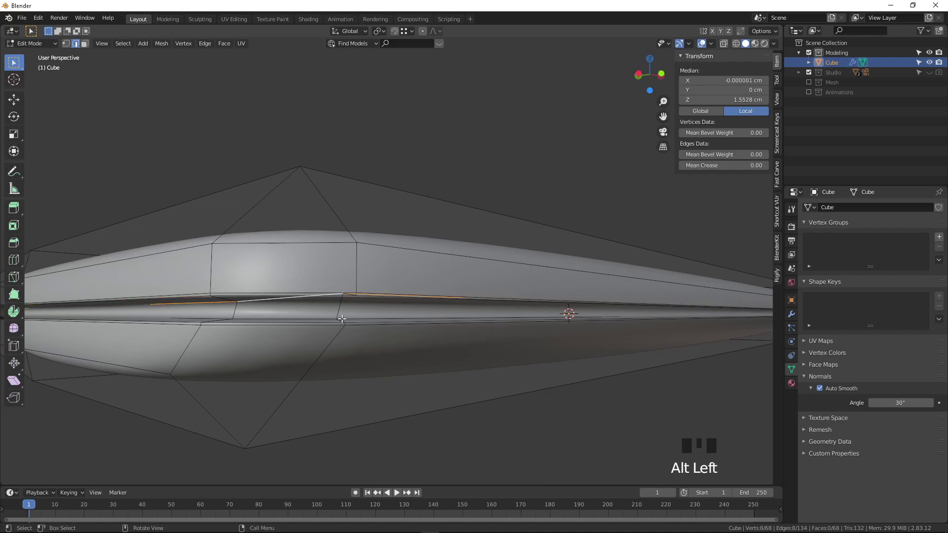
key(s)
key(z)
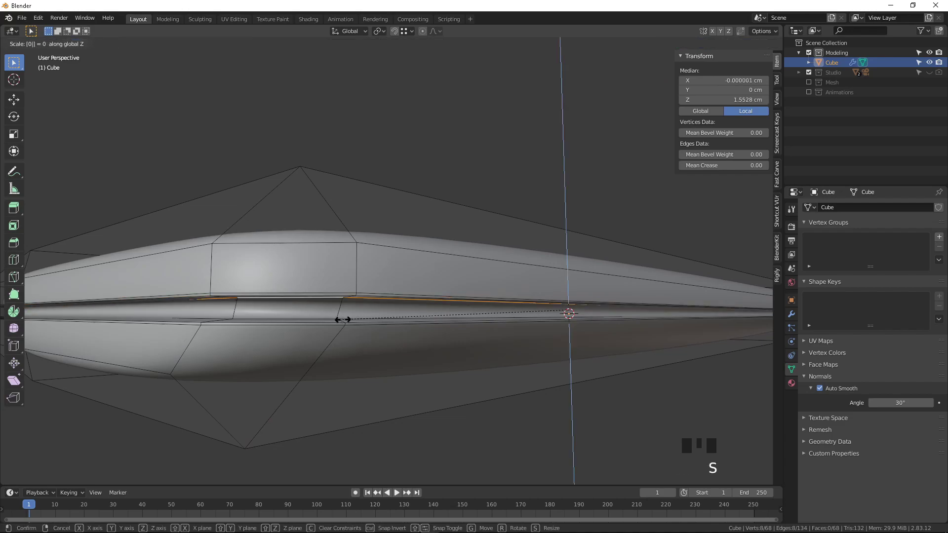
click(343, 320)
Move the flattened upper edge loop down about 1.05 cm along Z.
key(g)
key(z)
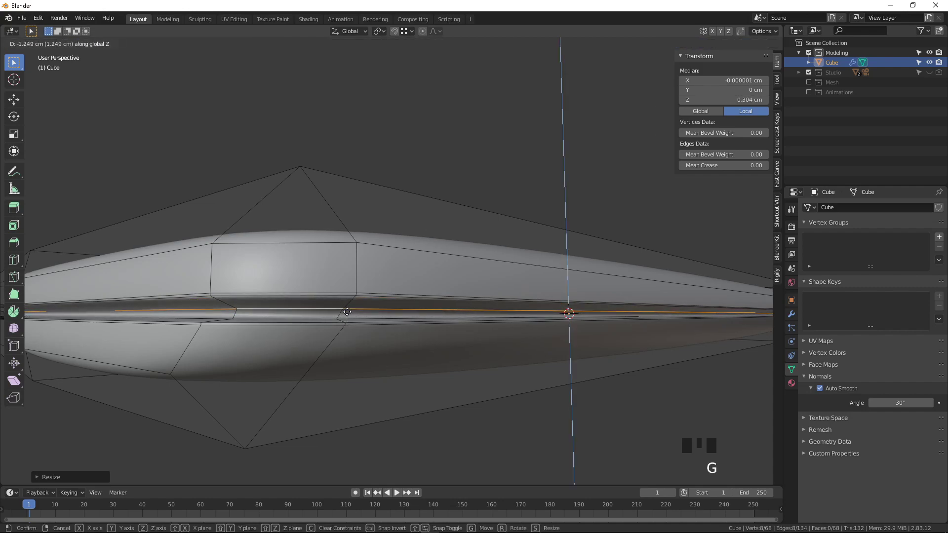
click(343, 322)
middle_drag(342, 322, 373, 367)
scroll(514, 347, up, 1)
scroll(514, 347, down, 1)
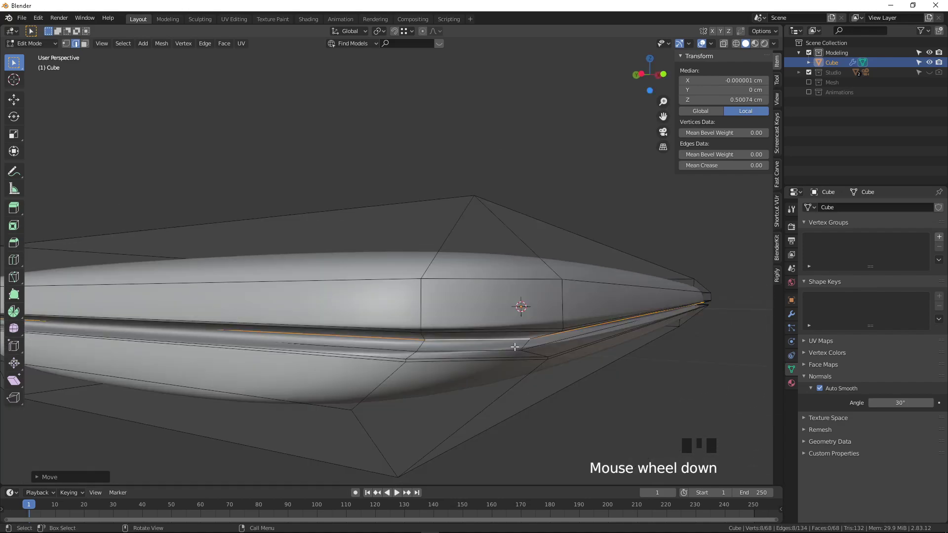
Select the groove's inner face loop and inset it with a thickness of about 0.001.
key(3)
alt+click(422, 346)
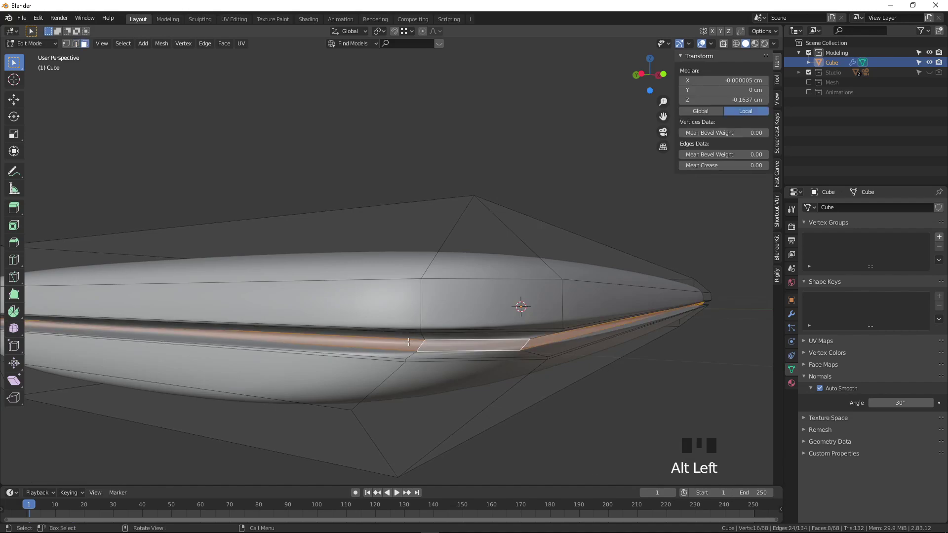
scroll(595, 319, down, 5)
middle_drag(609, 292, 383, 280)
scroll(566, 313, up, 3)
scroll(376, 303, up, 2)
scroll(364, 311, up, 2)
scroll(383, 280, up, 3)
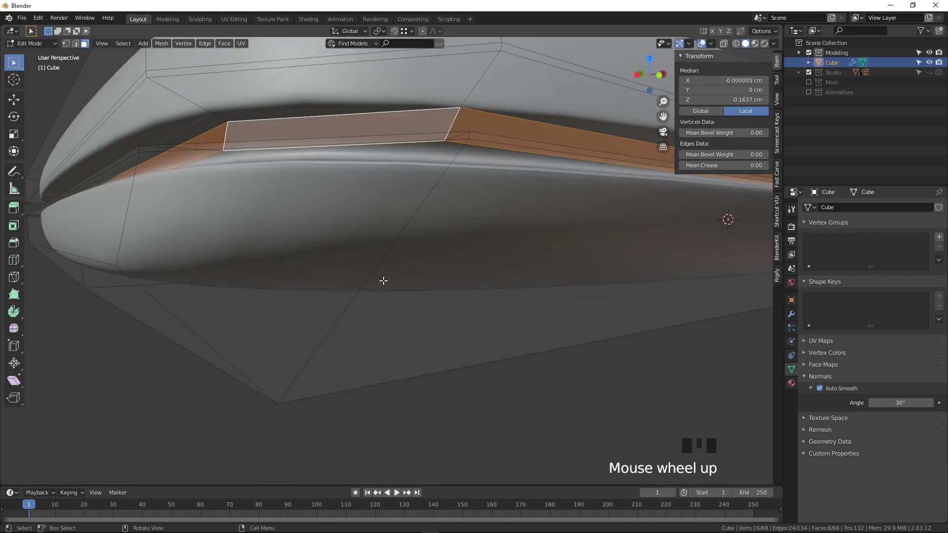
shift+middle_drag(447, 214, 430, 236)
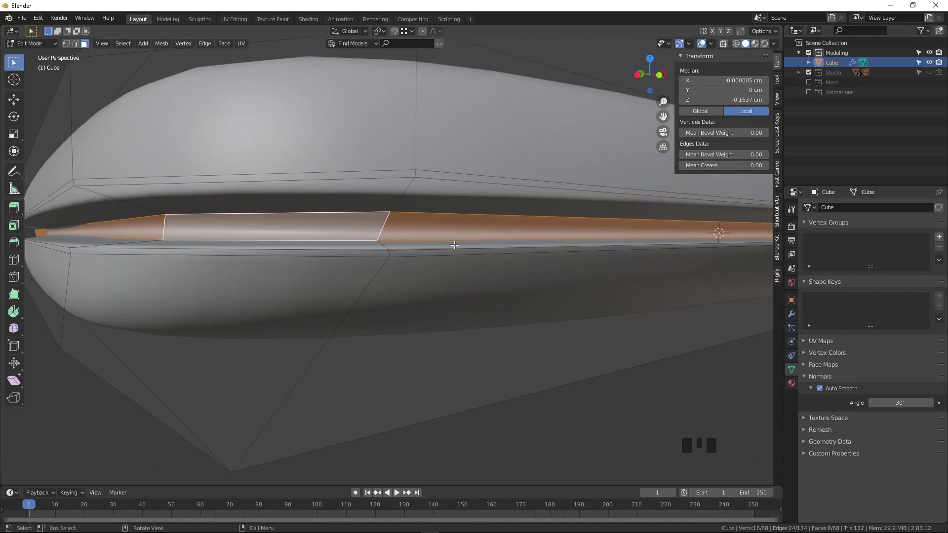
key(2)
key(3)
key(i)
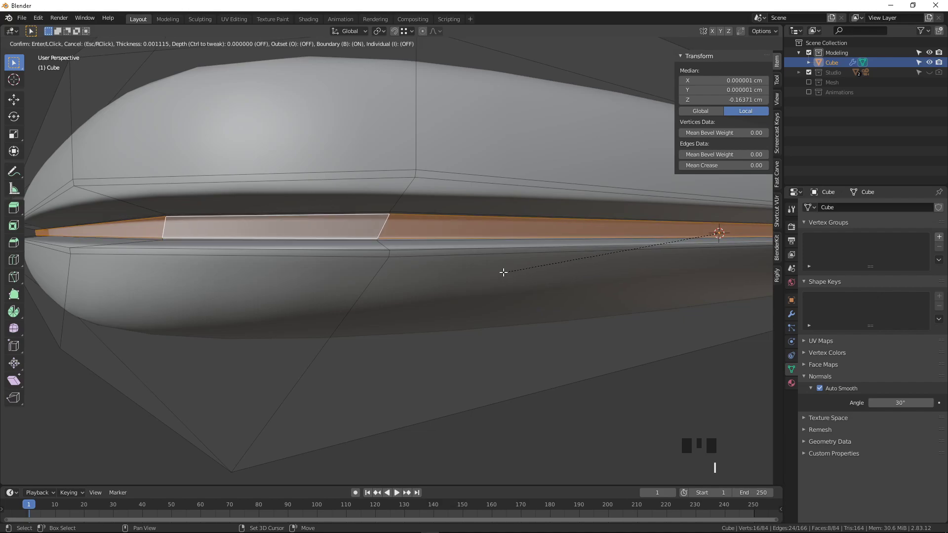
click(503, 272)
Examine the smoothed slab and its side groove from several angles in Object Mode.
key(Tab)
scroll(503, 272, down, 2)
middle_drag(455, 258, 431, 205)
scroll(428, 266, down, 3)
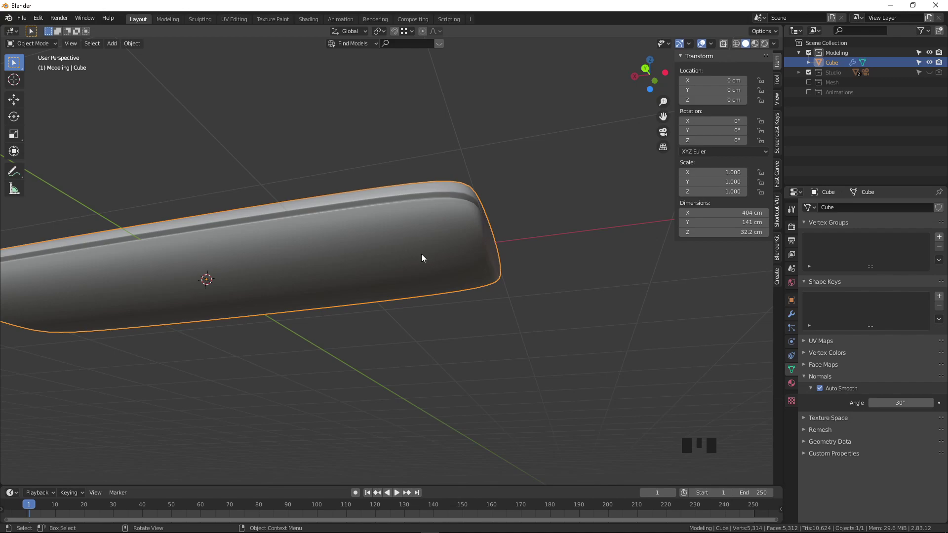
middle_drag(392, 273, 421, 333)
scroll(370, 305, down, 3)
shift+middle_drag(369, 304, 423, 281)
Unwrap the UVs of the entire slab mesh and return to Object Mode.
key(Tab)
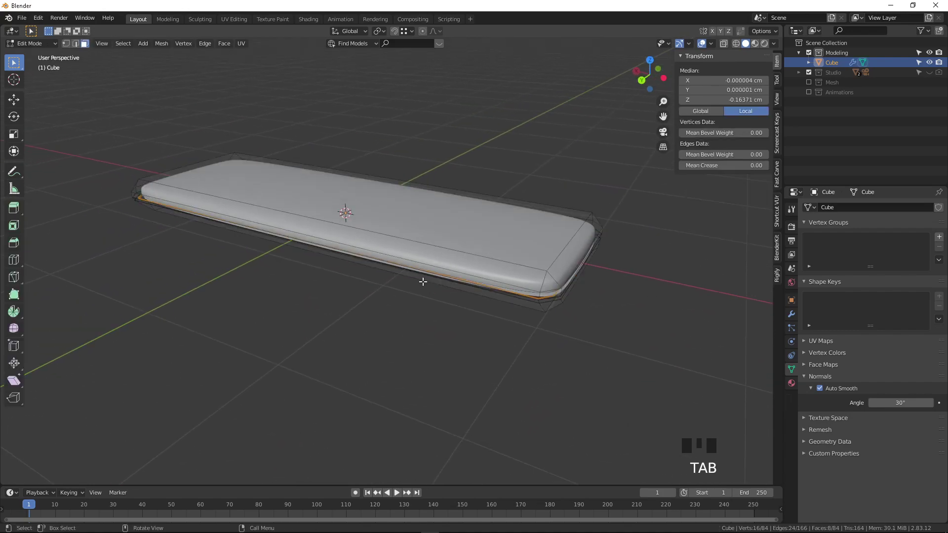
key(a)
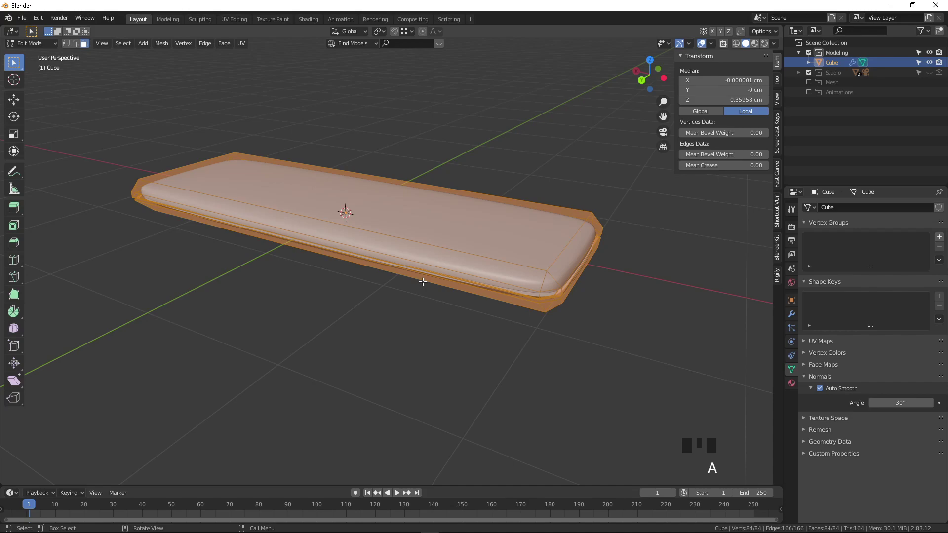
key(u)
click(423, 281)
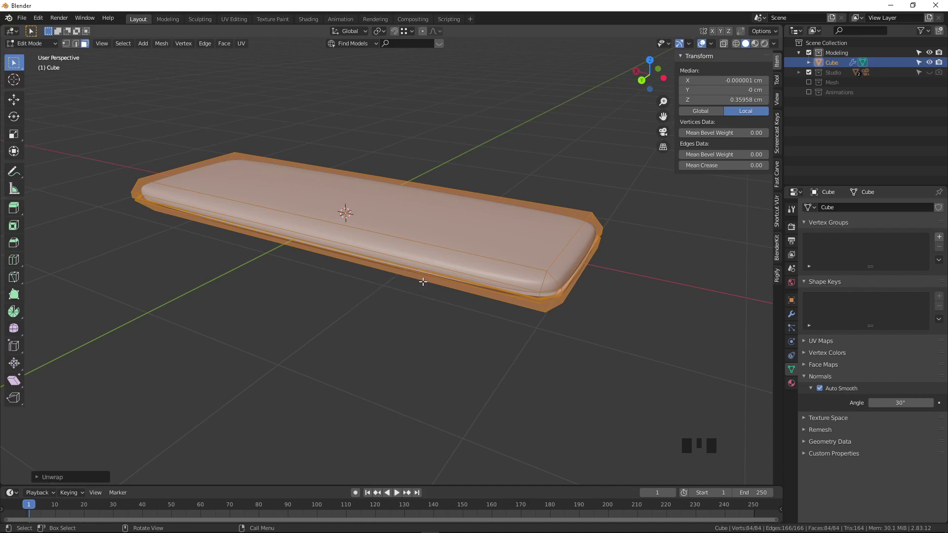
key(Tab)
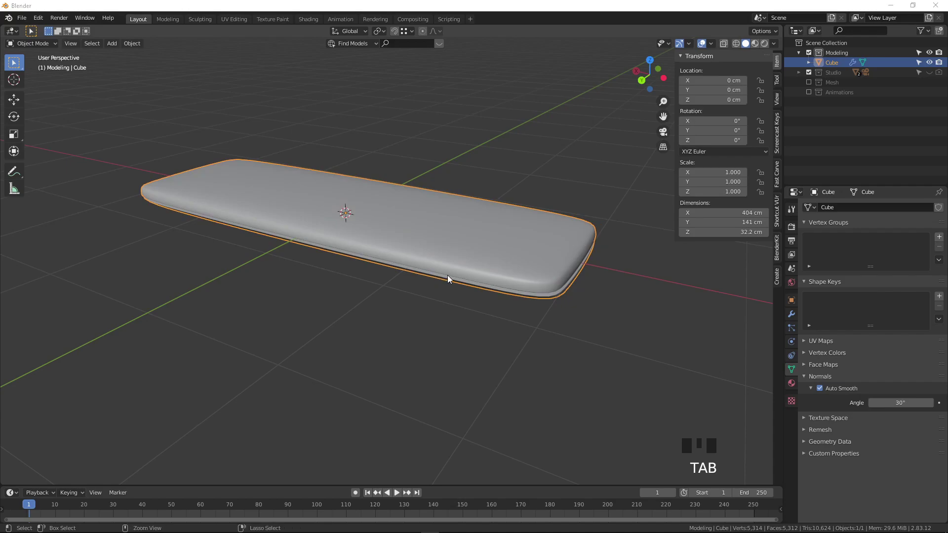
Save the project as Remote.blend in the remote folder on the Desktop.
key(ctrl+s)
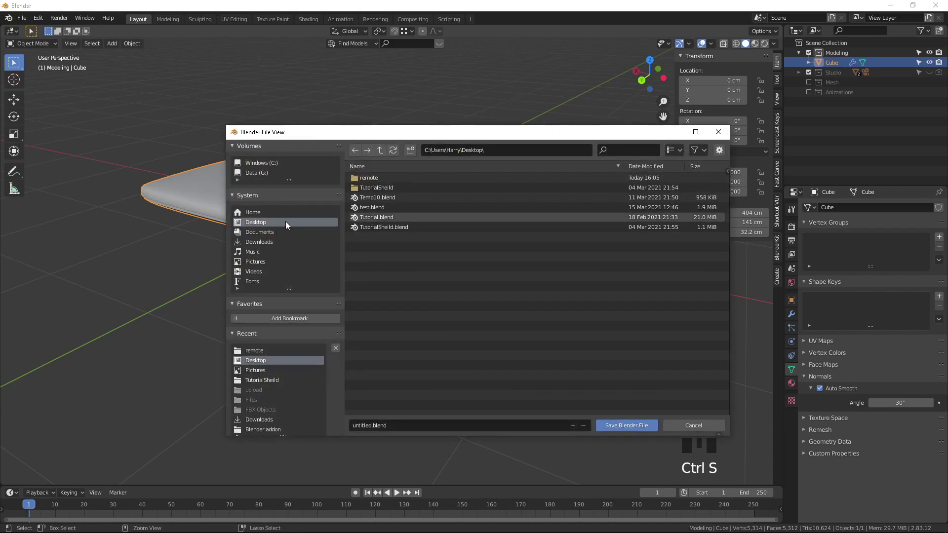
click(384, 179)
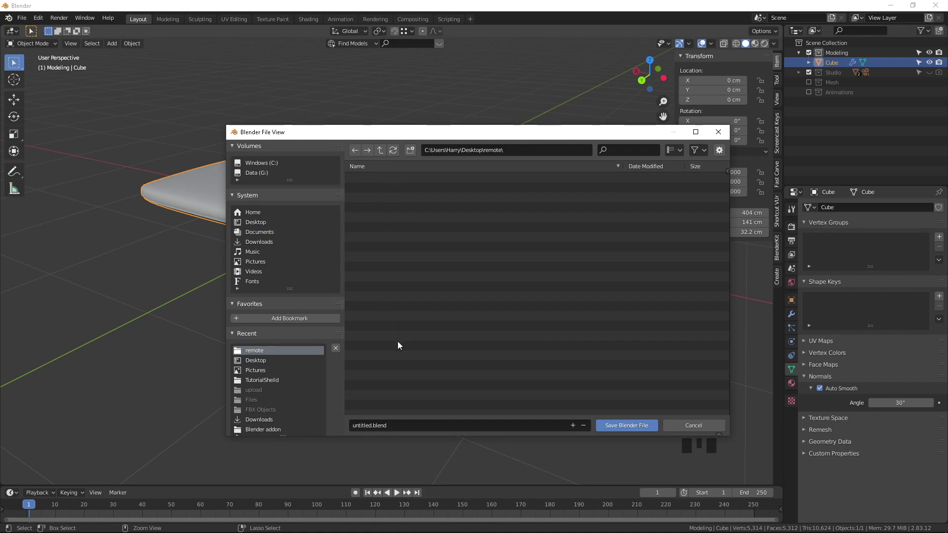
click(401, 426)
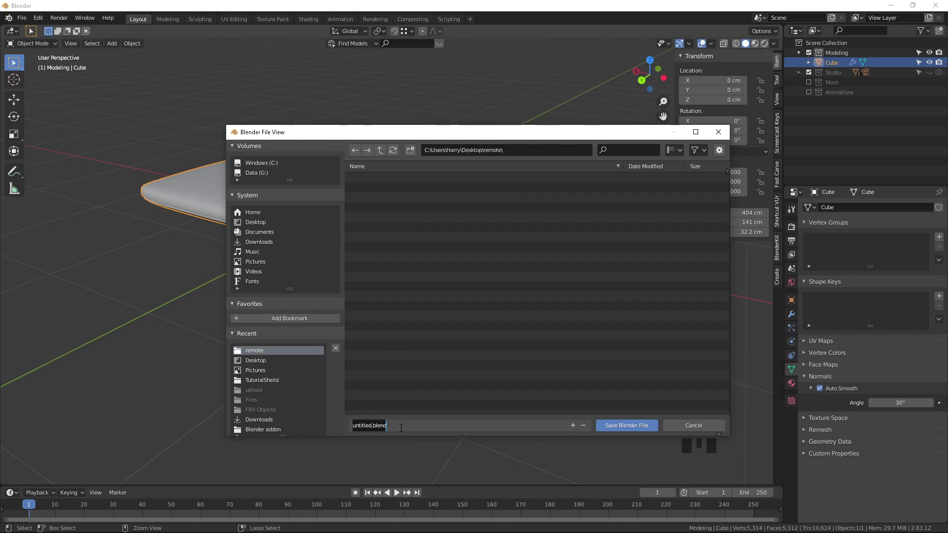
text(Remote)
key(Return)
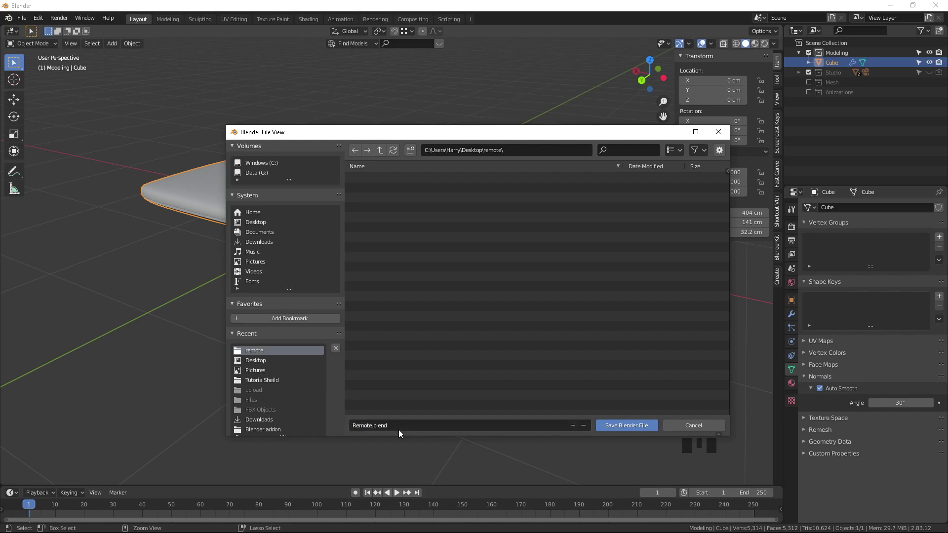
Give the slab a new material with a black base color.
shift+middle_drag(386, 237, 390, 329)
click(791, 384)
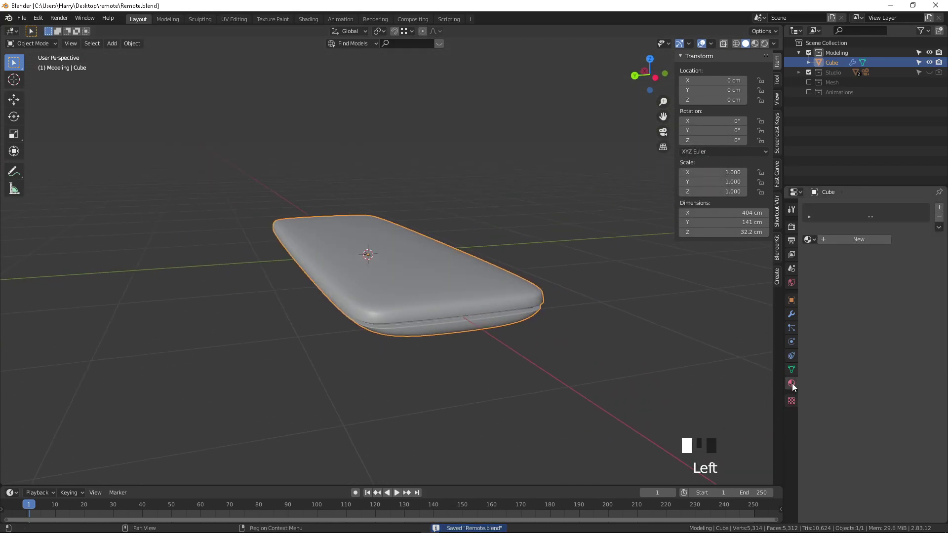
click(840, 239)
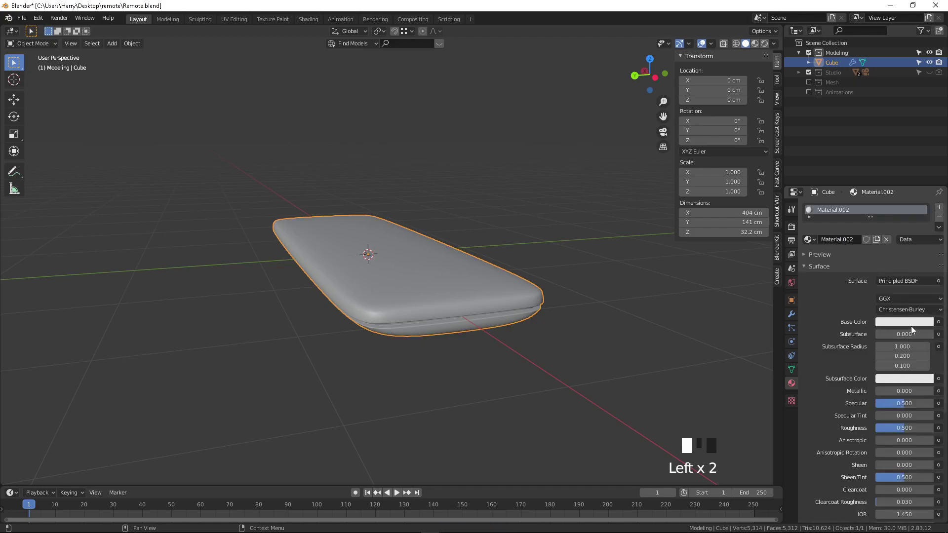
click(911, 323)
drag(925, 227, 925, 253)
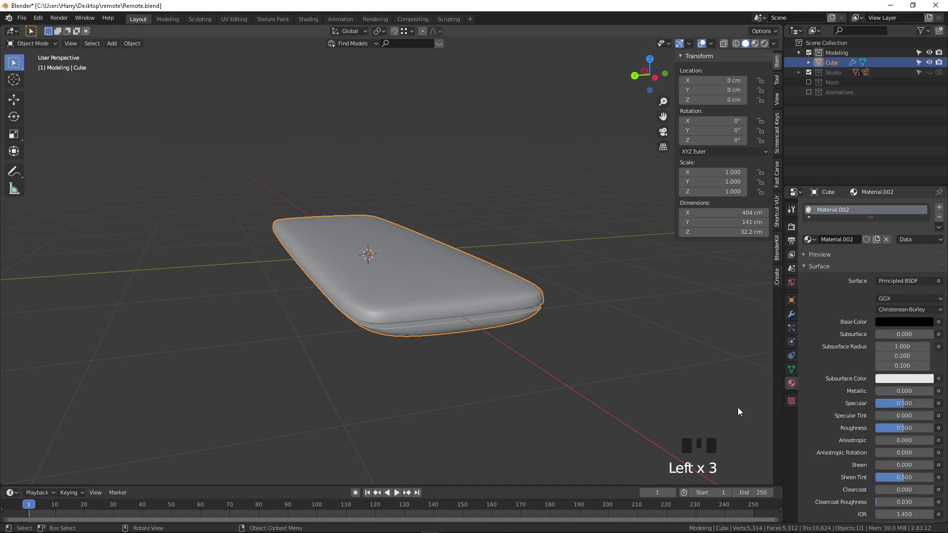
Save the file again and enlarge the material slot list.
key(ctrl+s)
middle_drag(439, 280, 411, 305)
drag(873, 217, 872, 236)
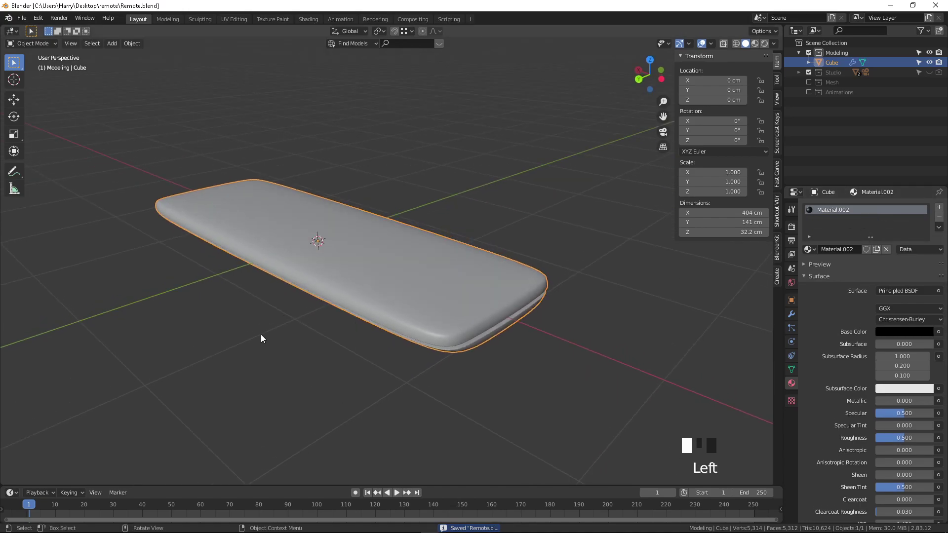
Deselect the remote body and add a new mesh cube at the scene origin.
scroll(331, 279, up, 2)
middle_drag(388, 281, 364, 271)
click(280, 394)
middle_drag(281, 394, 276, 407)
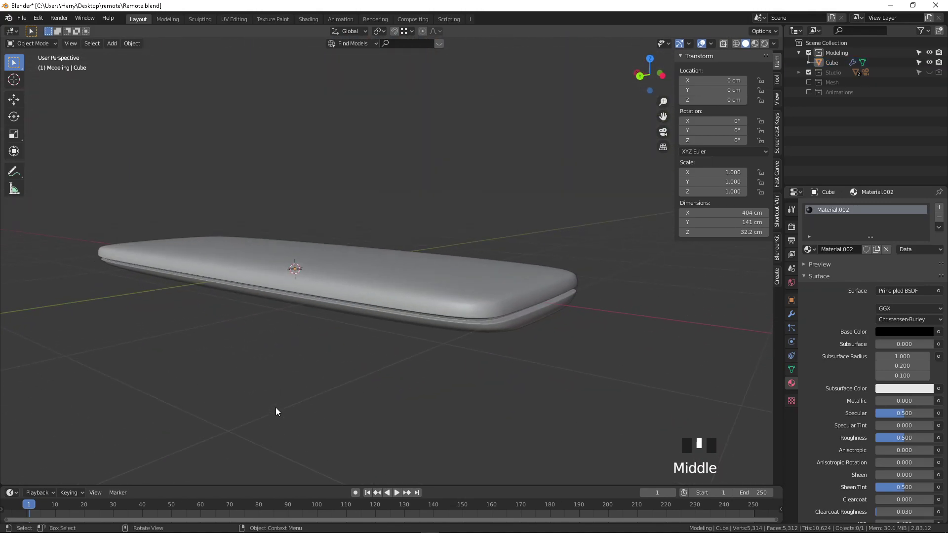
click(371, 254)
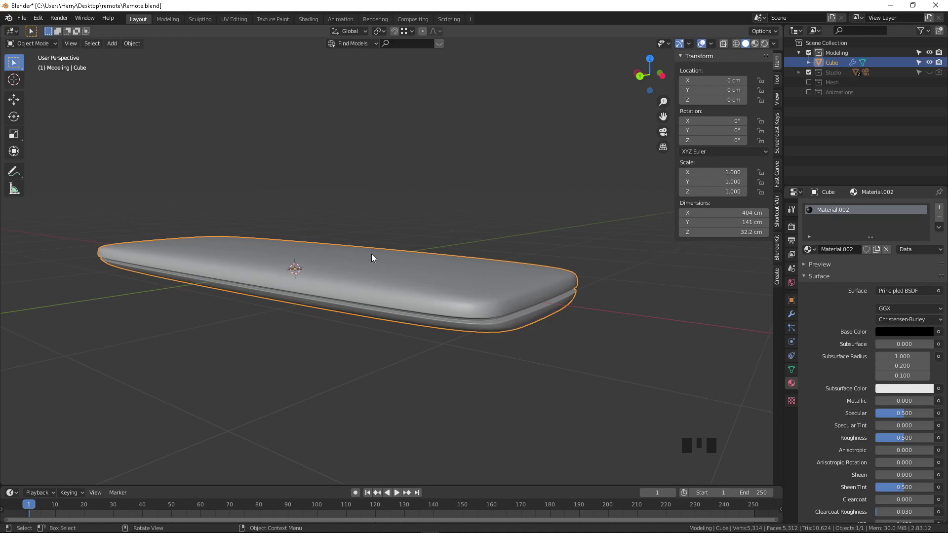
click(324, 418)
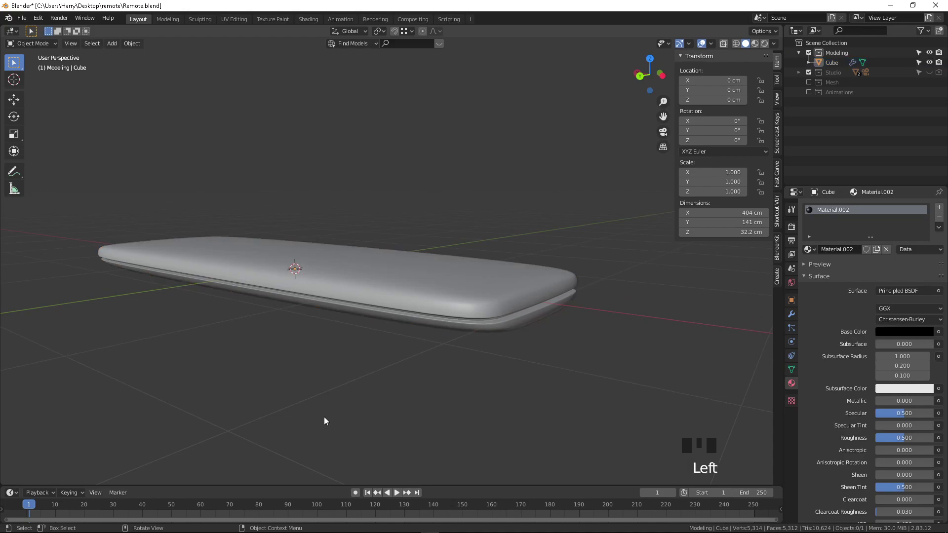
key(shift+a)
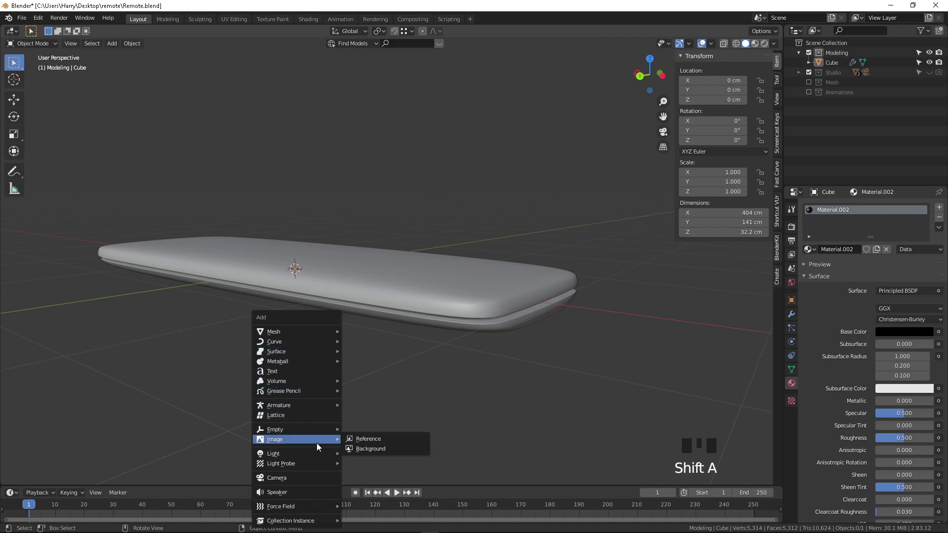
mouse_move(301, 329)
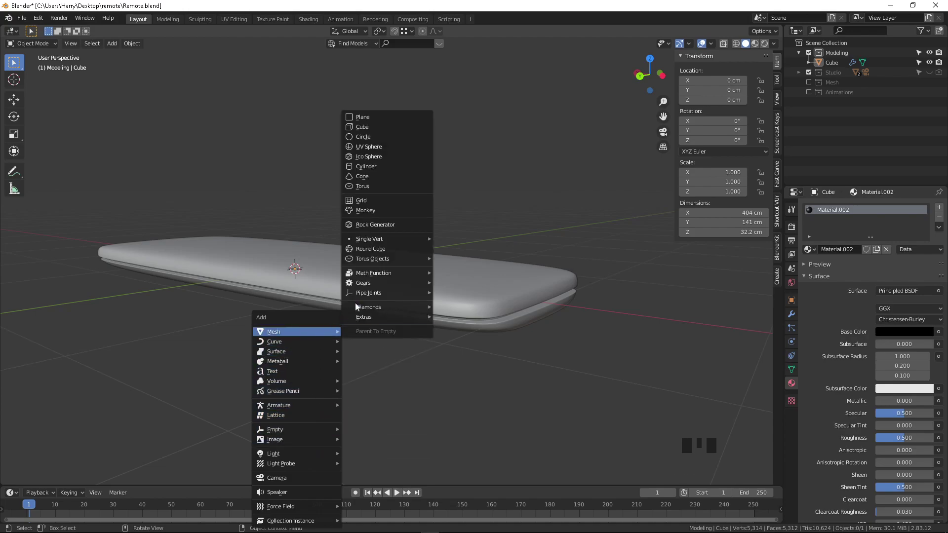
click(368, 126)
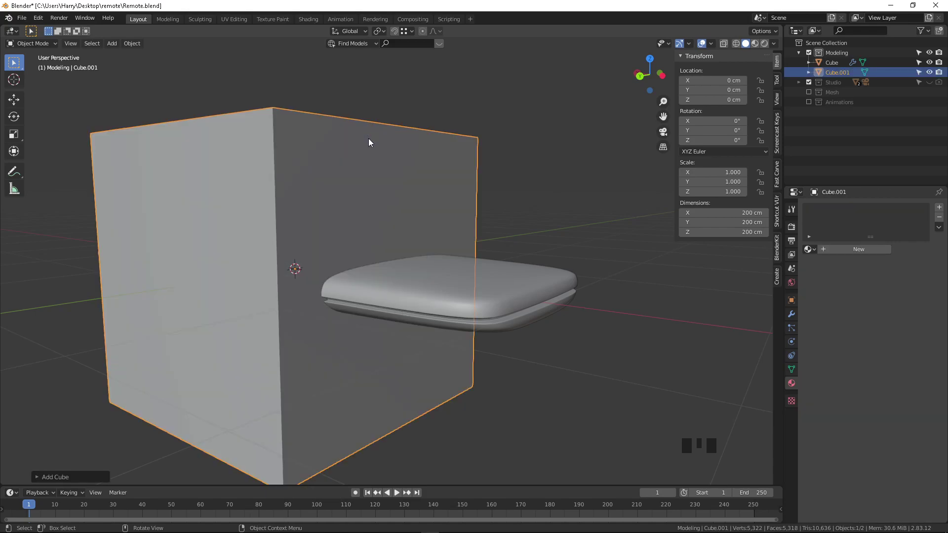
key(KP_7)
scroll(423, 321, down, 3)
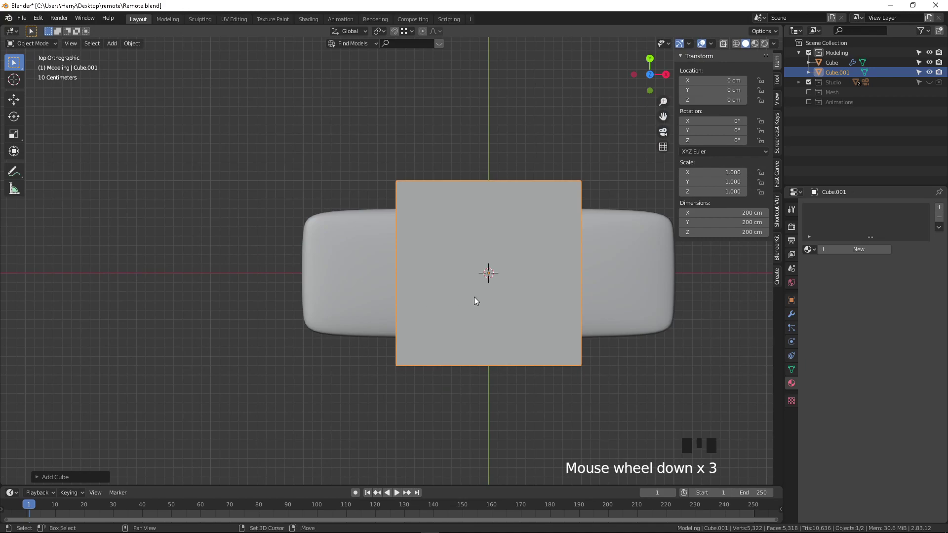
shift+middle_drag(475, 298, 380, 268)
key(s)
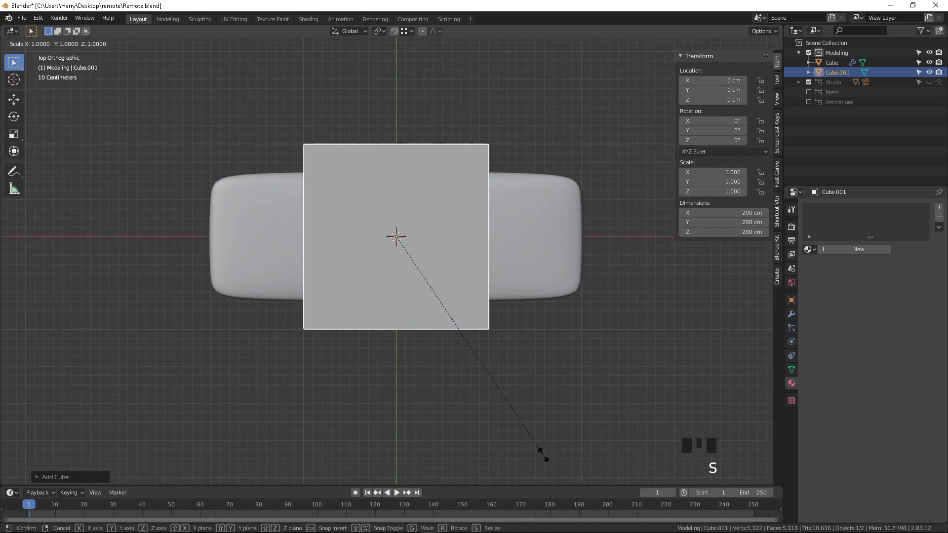
key(y)
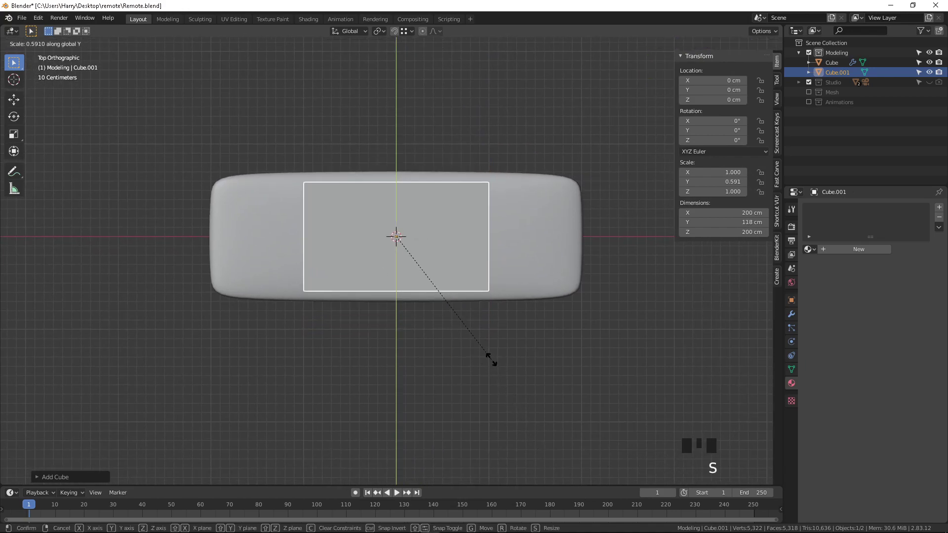
right_click(492, 361)
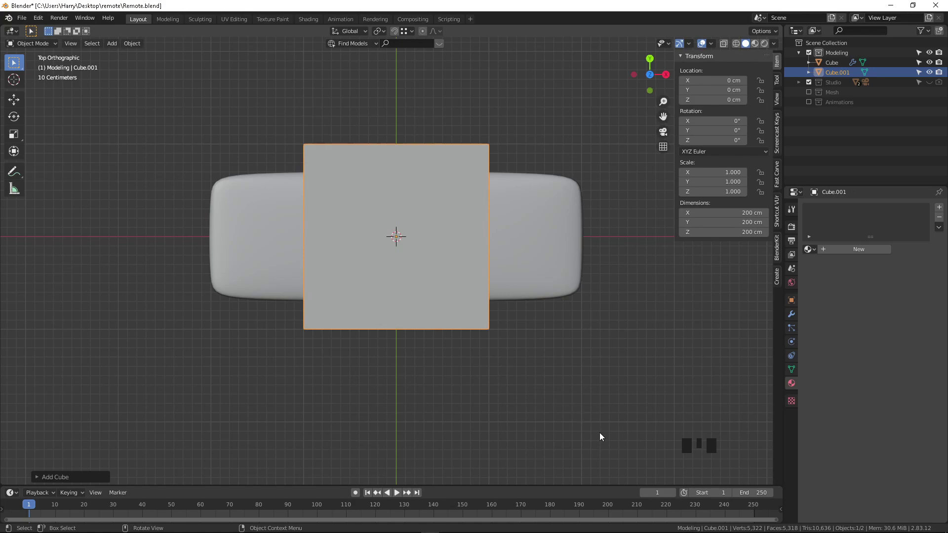
Scale the new cube uniformly to about 34.4 cm, and flatten it along Z to about 15.7 cm.
key(s)
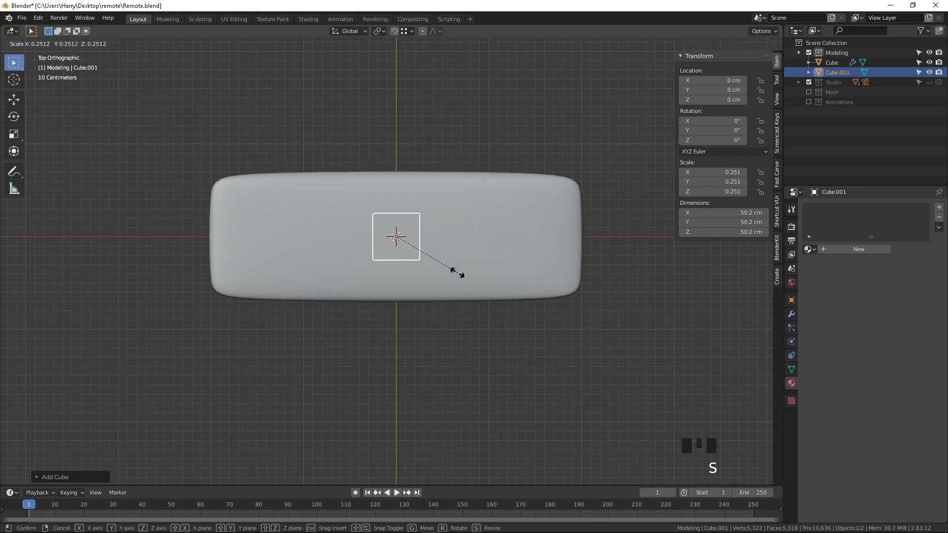
click(438, 258)
shift+middle_drag(483, 275, 492, 306)
scroll(380, 267, up, 2)
shift+middle_drag(450, 262, 348, 187)
key(KP_1)
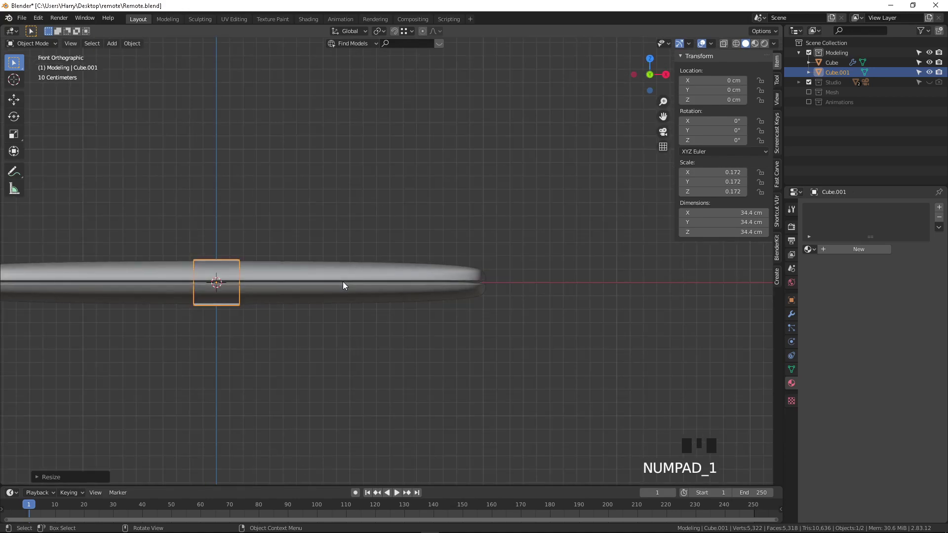
key(s)
key(z)
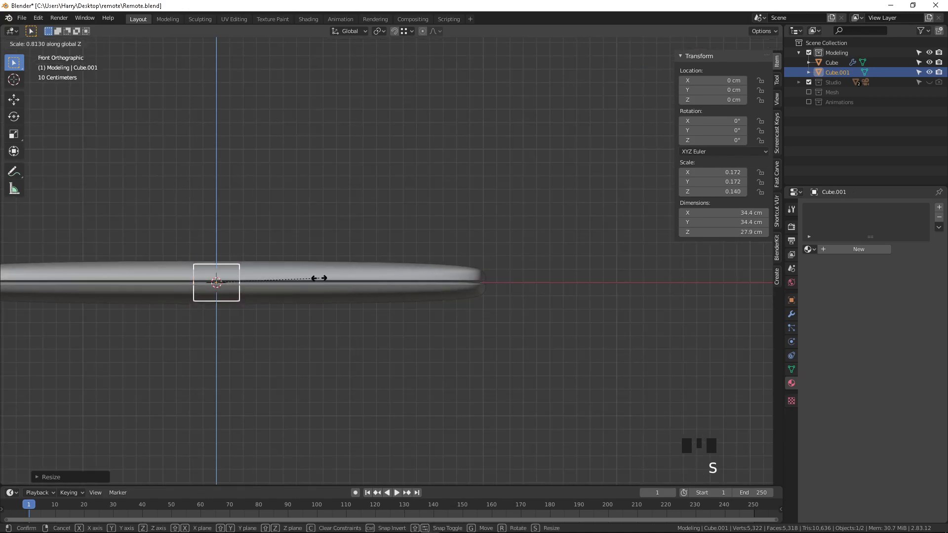
click(275, 280)
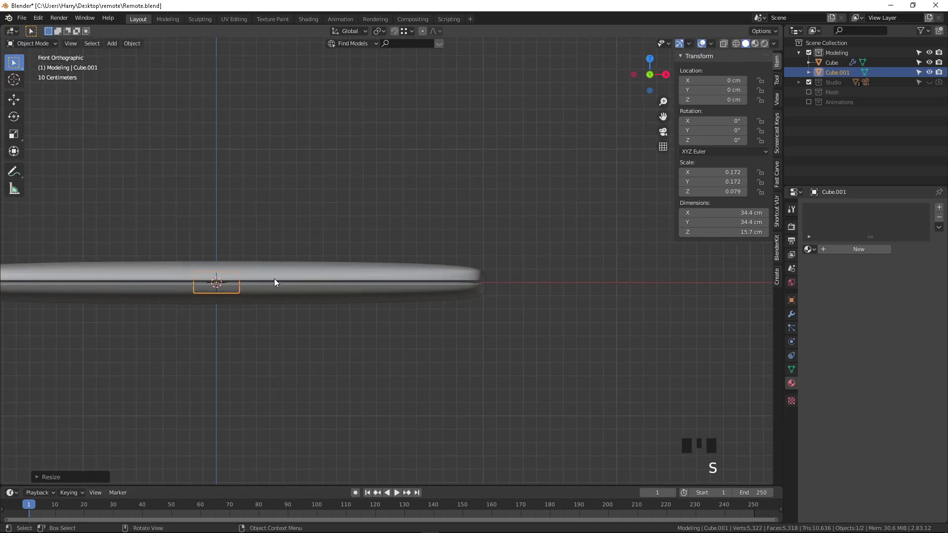
Raise the flattened cube to about Z 13.9 cm so it pokes through the body's top surface, and thin it to about 11.7 cm.
key(g)
click(298, 301)
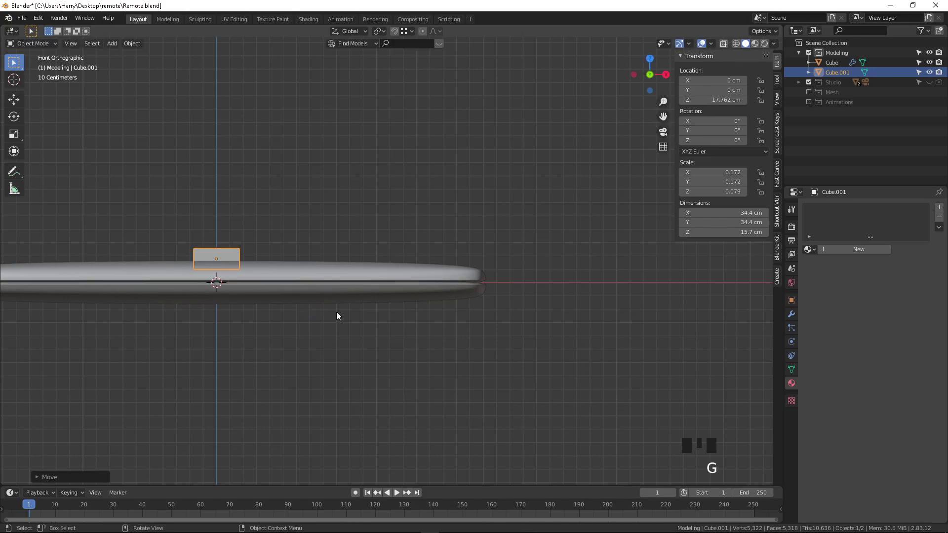
key(s)
key(z)
click(309, 288)
key(KP_Decimal)
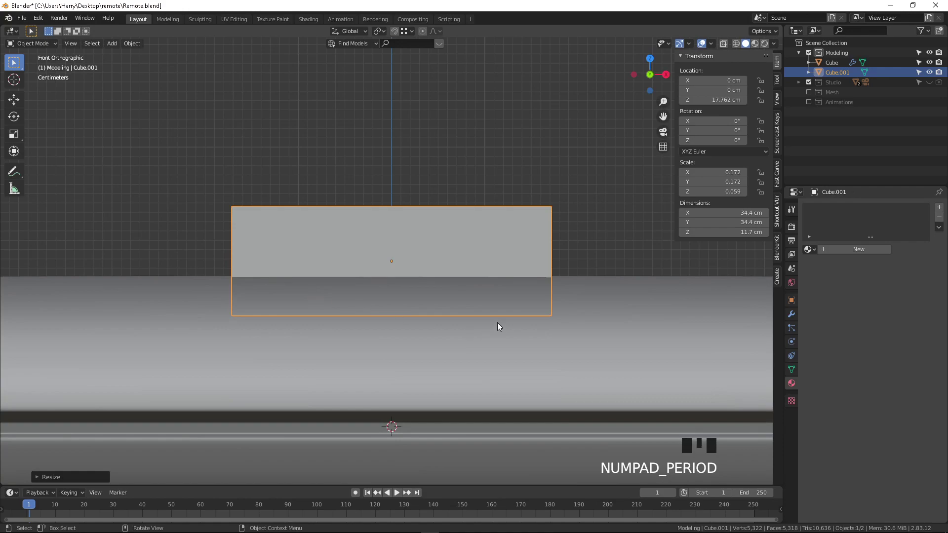
key(g)
key(z)
click(501, 358)
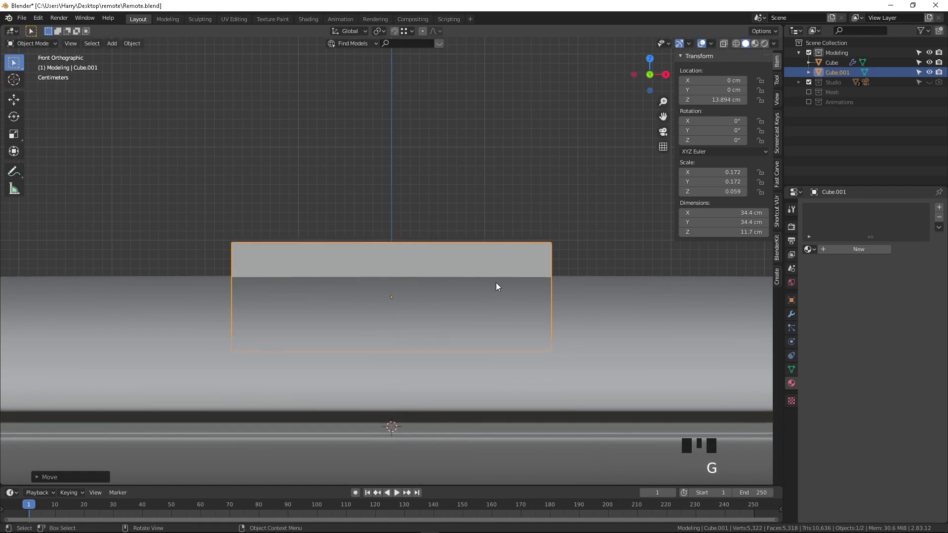
Move the small block near a top corner of the body, at about X 160 cm and Y 32 cm, and scale it to about 26.4 cm wide.
scroll(513, 256, down, 2)
middle_drag(513, 256, 491, 301)
scroll(535, 324, down, 6)
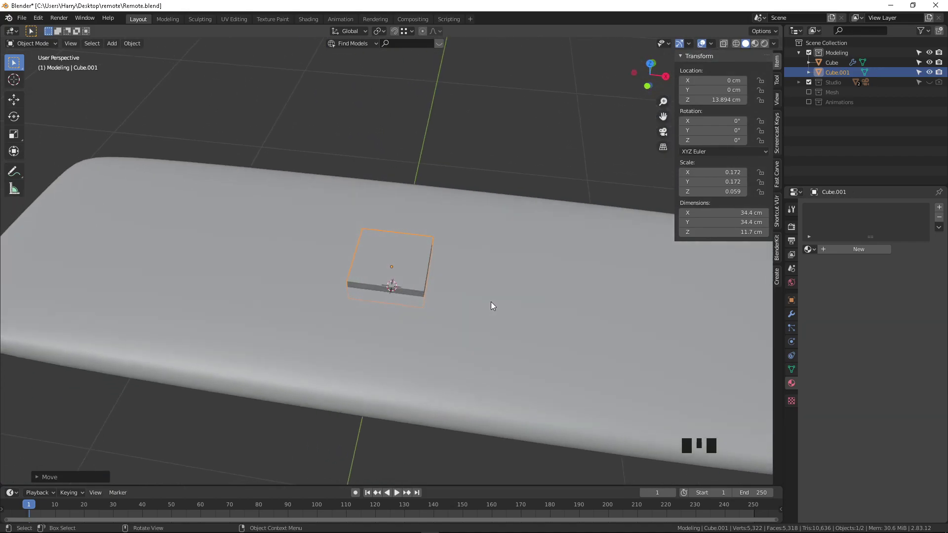
shift+middle_drag(519, 311, 350, 273)
key(KP_7)
scroll(451, 302, down, 3)
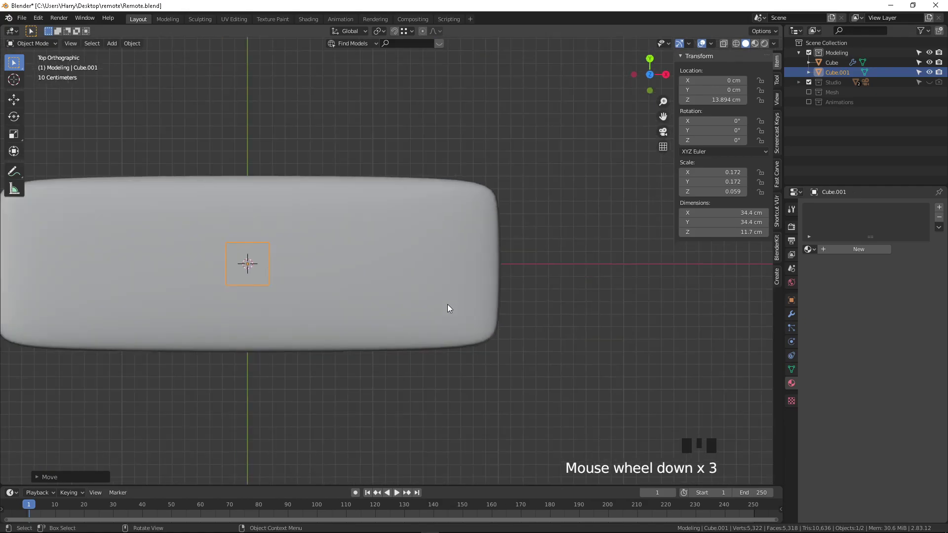
shift+middle_drag(447, 309, 428, 315)
key(g)
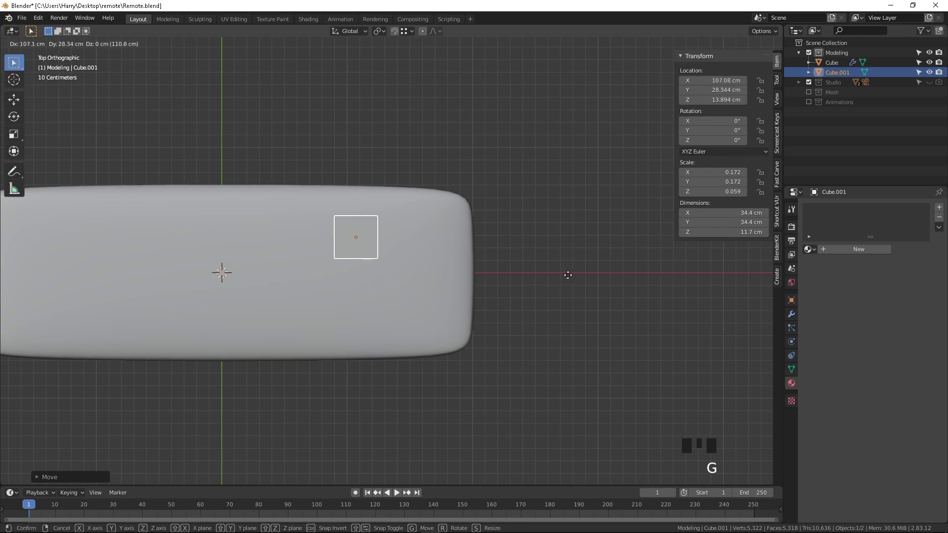
click(627, 272)
key(s)
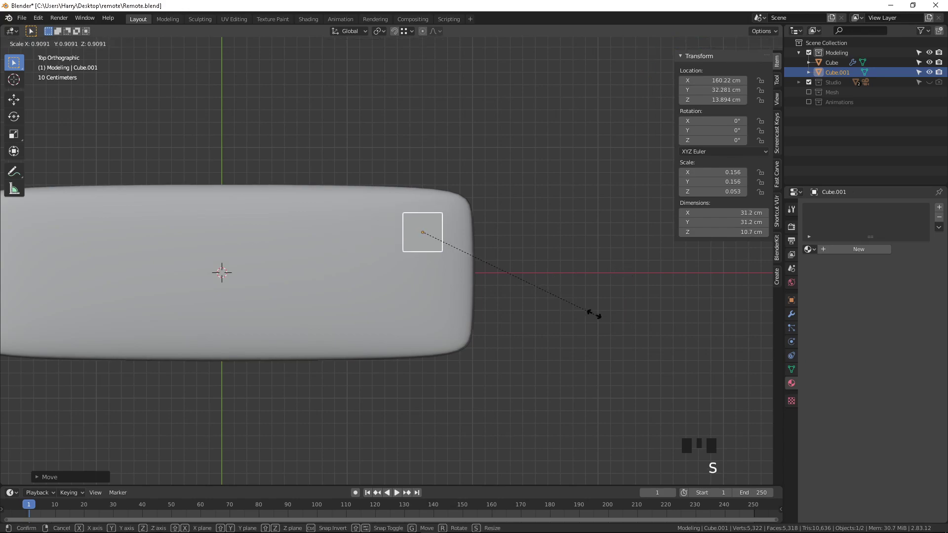
click(577, 286)
Open the remote body's mesh in Edit Mode and clear its selection.
middle_drag(577, 286, 476, 214)
scroll(494, 266, up, 2)
scroll(466, 244, up, 2)
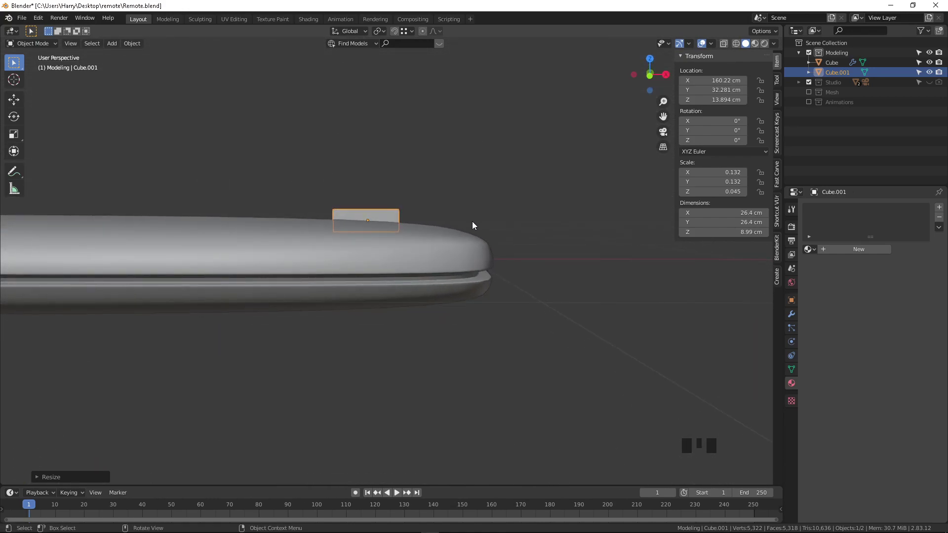
key(Tab)
key(Tab)
click(452, 243)
key(Tab)
middle_drag(451, 243, 452, 316)
key(ctrl+r)
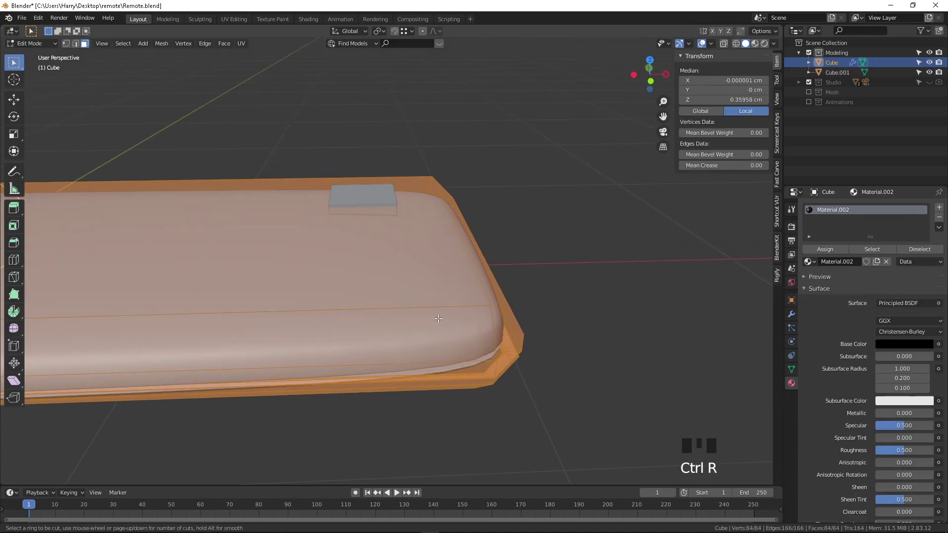
scroll(352, 302, down, 3)
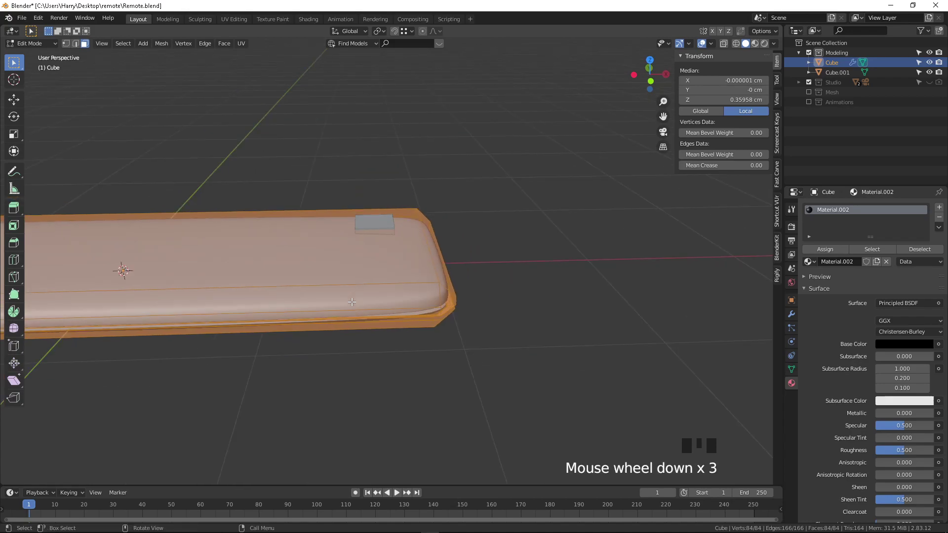
click(523, 280)
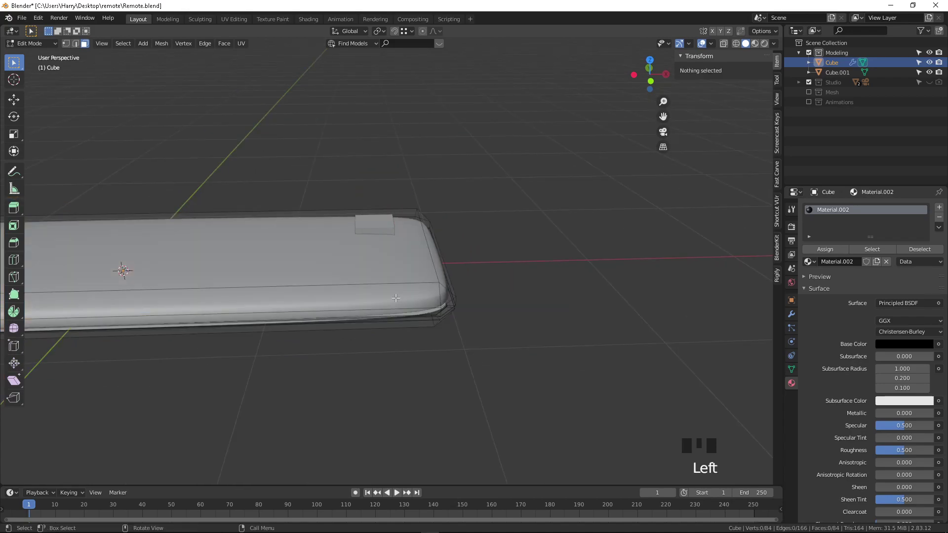
Add a loop cut across the body, slide it toward the +X end to about X 186 cm, and return to Object Mode.
key(ctrl+r)
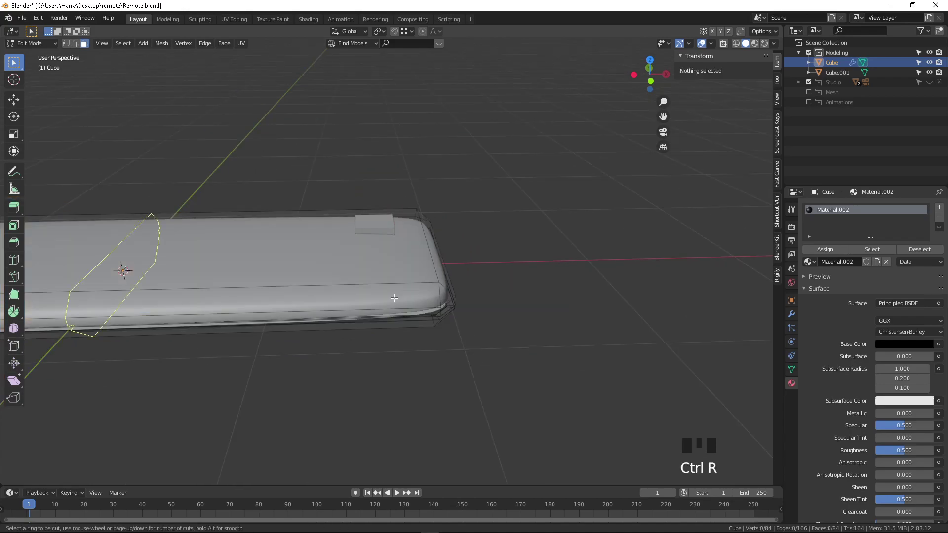
click(394, 298)
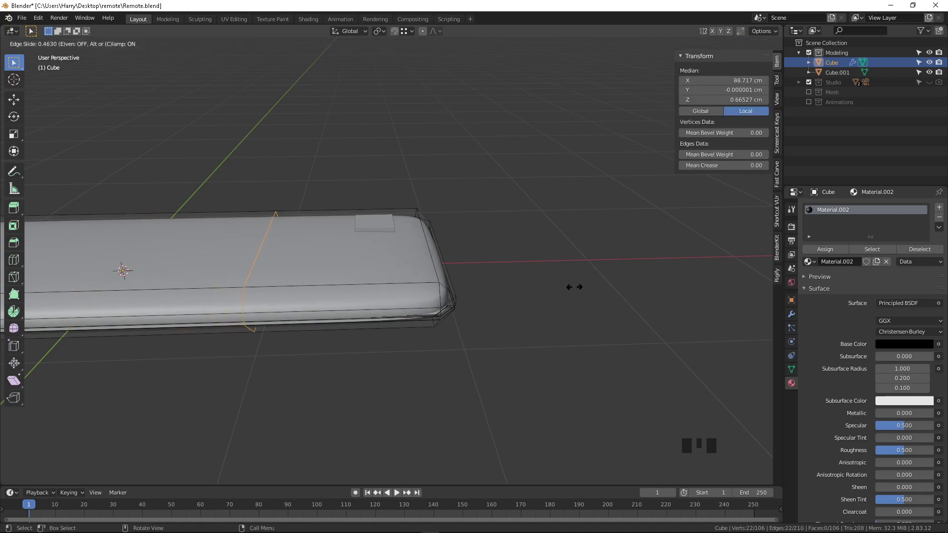
click(772, 271)
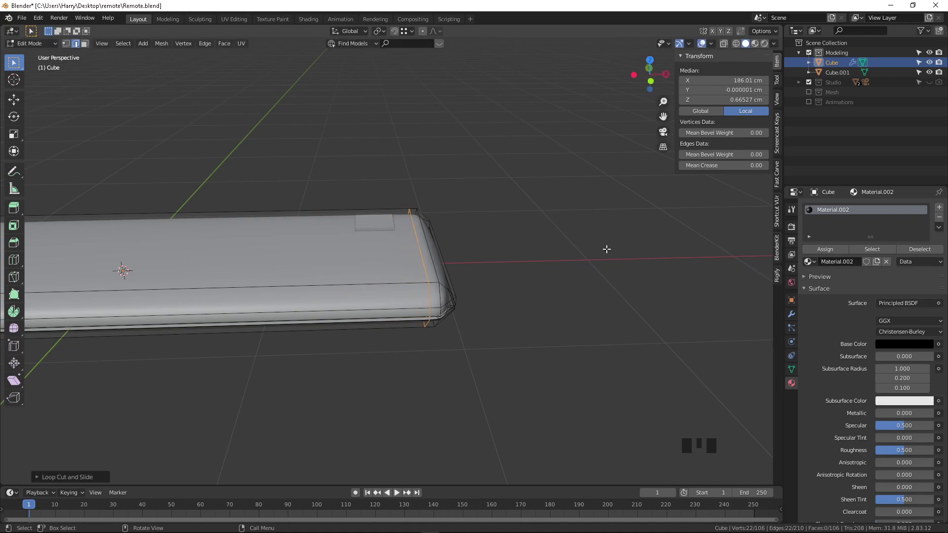
scroll(422, 321, down, 2)
shift+middle_drag(359, 275, 536, 263)
middle_drag(331, 248, 369, 221)
key(Tab)
Examine the body's reshaped end and the small block's placement from an angle and from above.
middle_drag(189, 275, 556, 289)
scroll(510, 247, down, 1)
scroll(497, 260, up, 2)
key(KP_4)
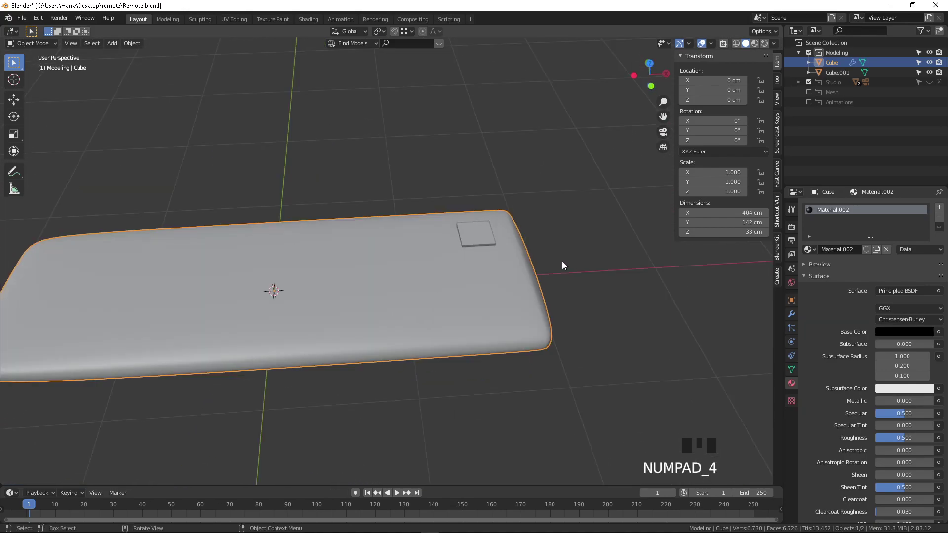
key(KP_7)
scroll(561, 264, up, 3)
shift+middle_drag(552, 272, 479, 235)
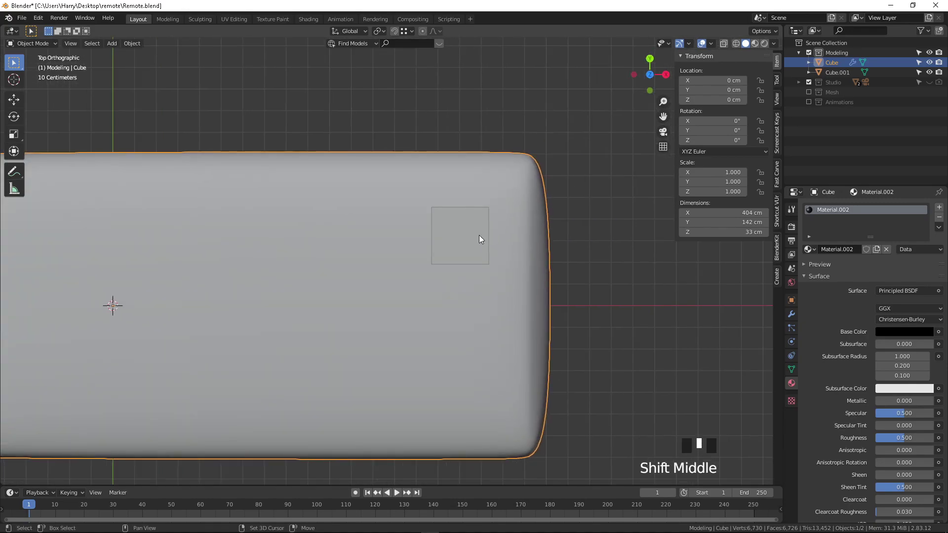
Select the small block near the body's end and bevel its edges with Fast Carve's Bevel Object.
click(479, 235)
middle_drag(518, 275, 576, 182)
scroll(519, 271, up, 2)
middle_drag(518, 271, 510, 224)
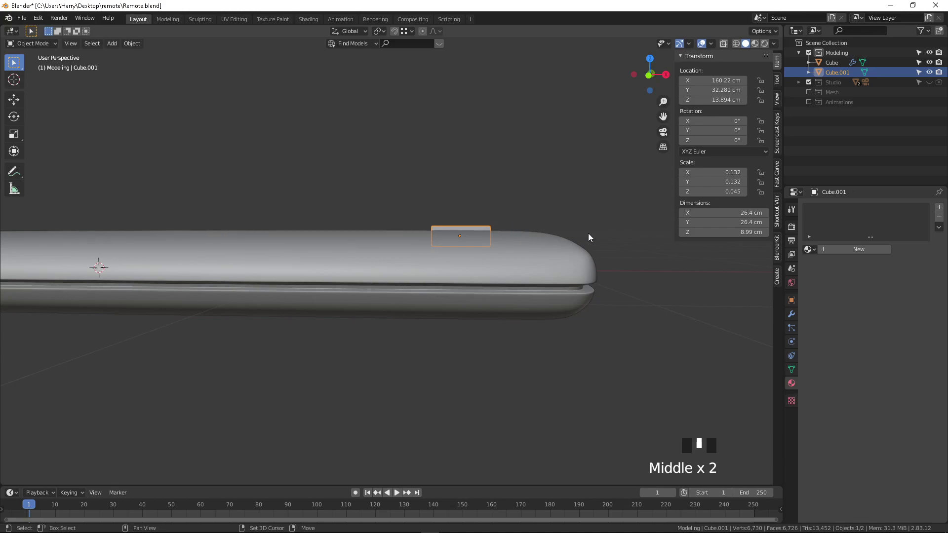
shift+middle_drag(588, 237, 492, 267)
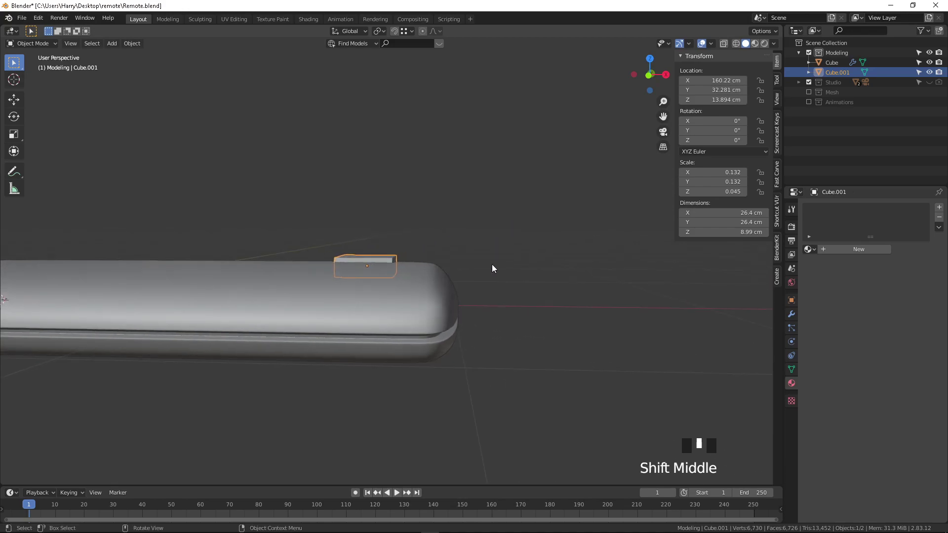
click(778, 177)
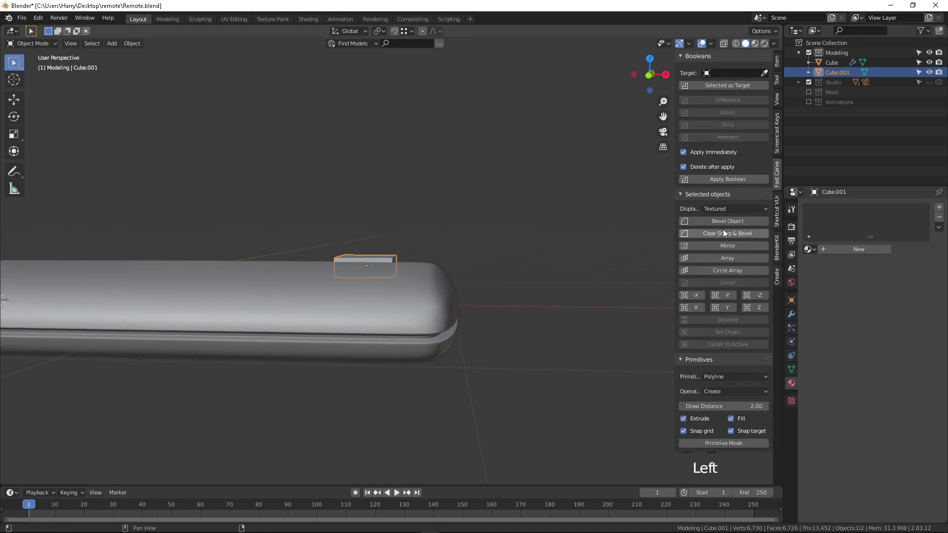
click(733, 221)
Apply Shade Smooth to the small block near the remote body's end.
middle_drag(361, 291, 493, 186)
click(396, 275)
right_click(342, 274)
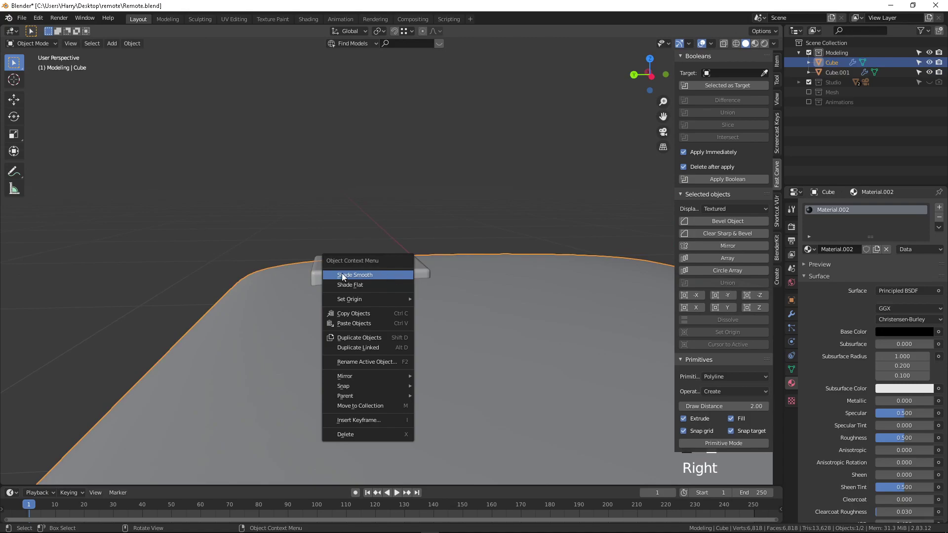
click(366, 271)
right_click(367, 271)
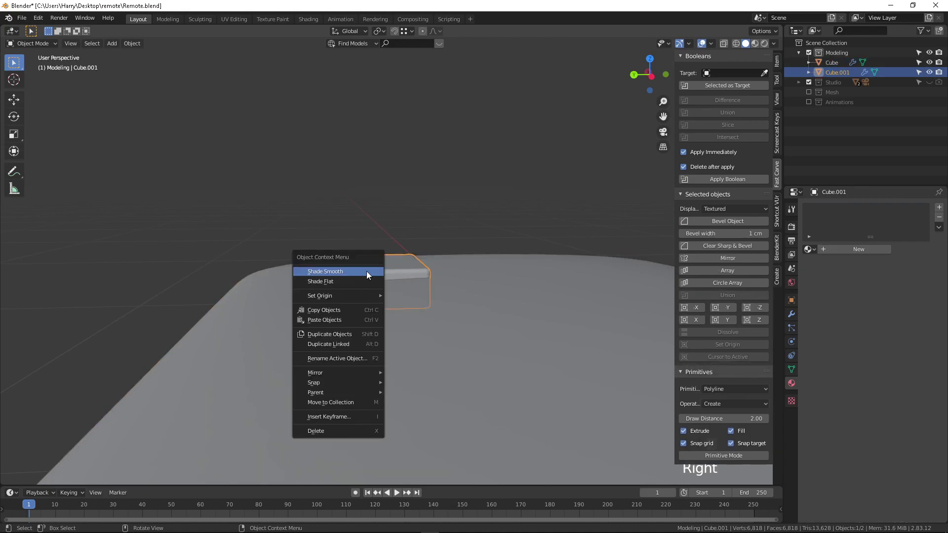
click(366, 271)
Examine the small block's normals settings and its smooth shading and placement against the remote body from several angles.
scroll(367, 273, down, 2)
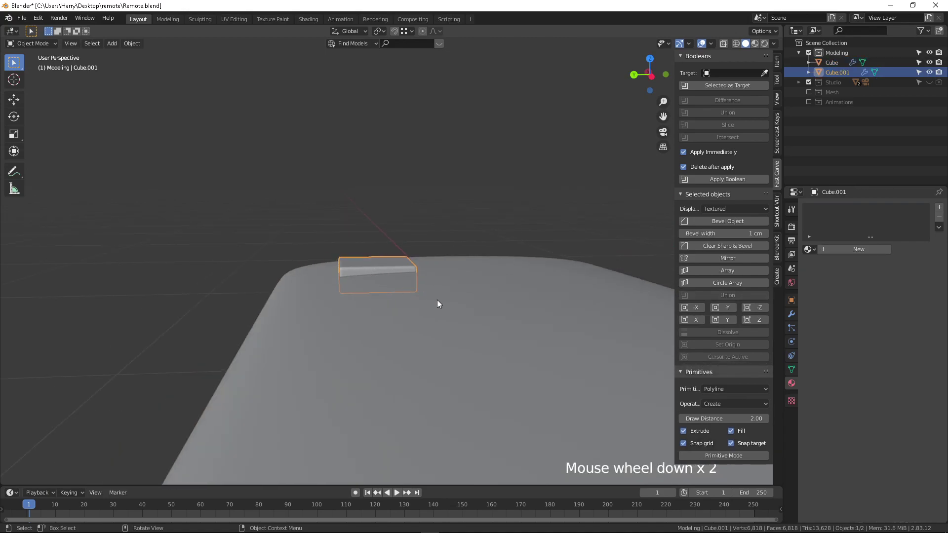
scroll(437, 300, down, 1)
middle_drag(419, 294, 493, 302)
click(791, 369)
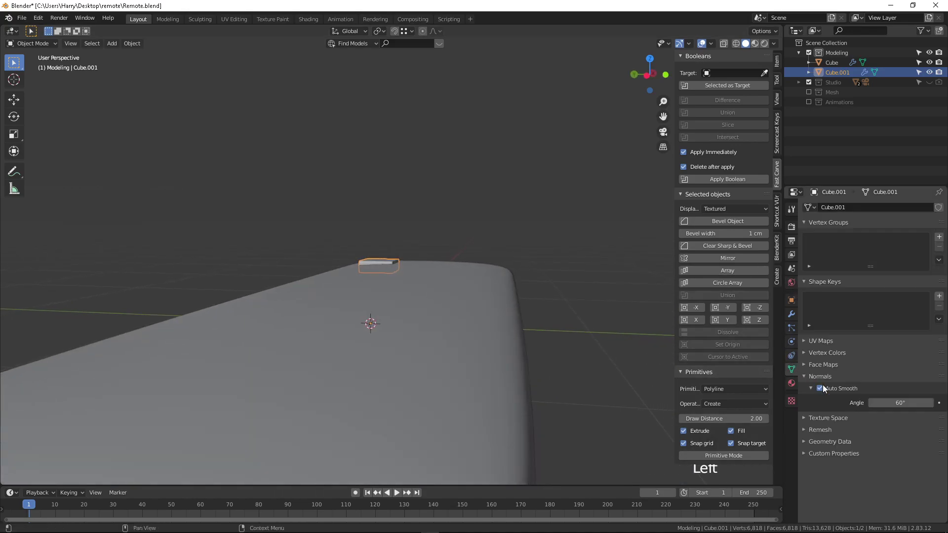
scroll(316, 263, up, 7)
mouse_move(344, 283)
middle_down()
mouse_move(379, 322)
mouse_move(363, 255)
mouse_move(368, 284)
mouse_move(359, 276)
mouse_move(357, 297)
middle_up()
scroll(358, 277, down, 9)
shift+middle_drag(373, 347, 364, 311)
click(327, 226)
middle_drag(327, 227, 396, 321)
click(406, 338)
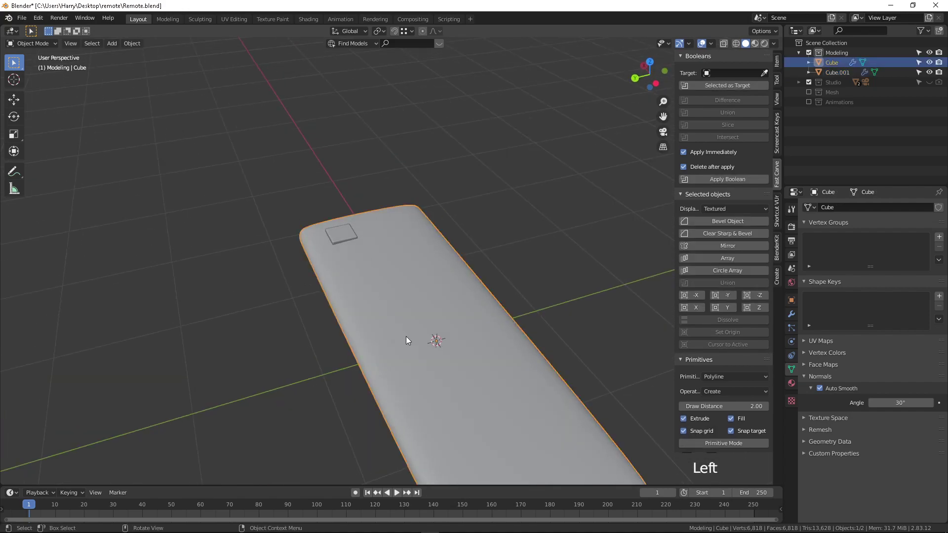
scroll(328, 218, up, 2)
click(319, 229)
middle_drag(319, 229, 318, 197)
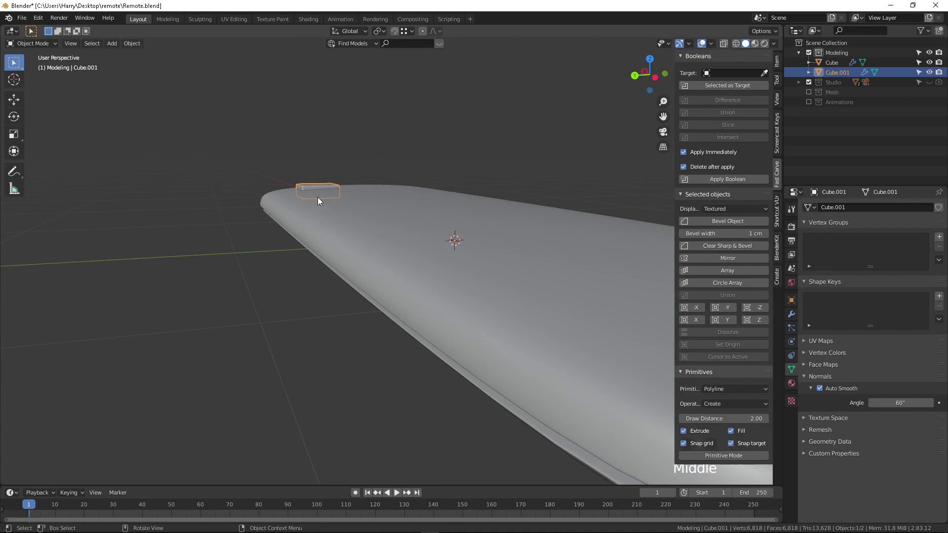
scroll(318, 197, up, 2)
shift+middle_drag(283, 169, 374, 253)
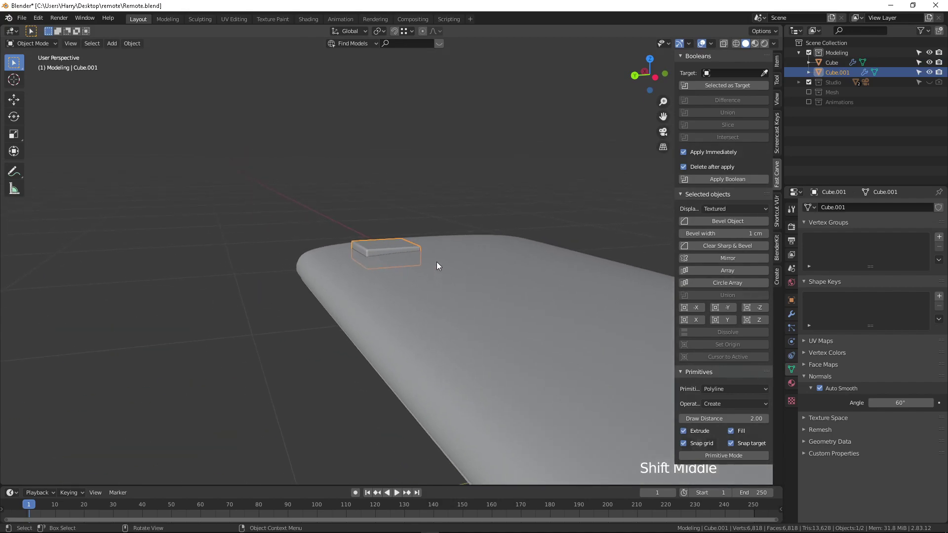
In top view, move the small block about 9.8 cm along +Y towards the body's long edge.
key(KP_7)
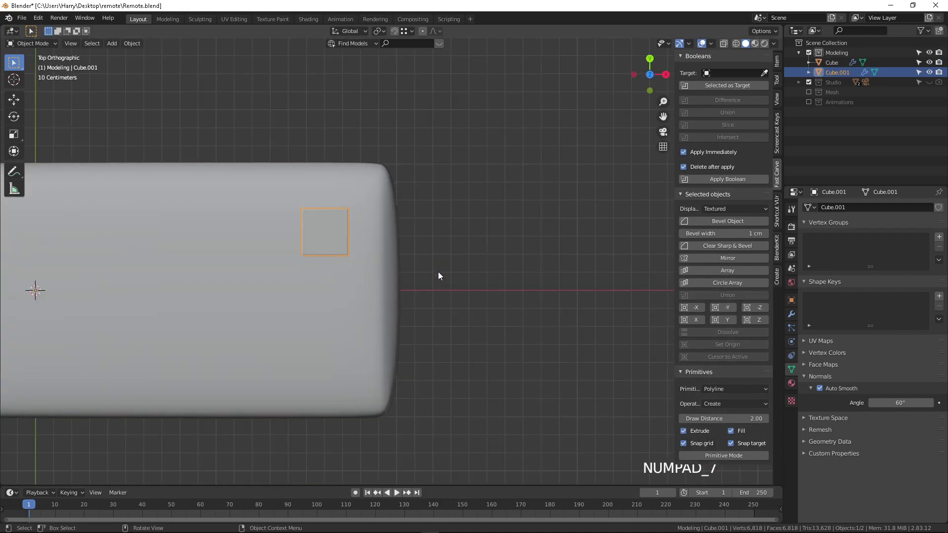
key(g)
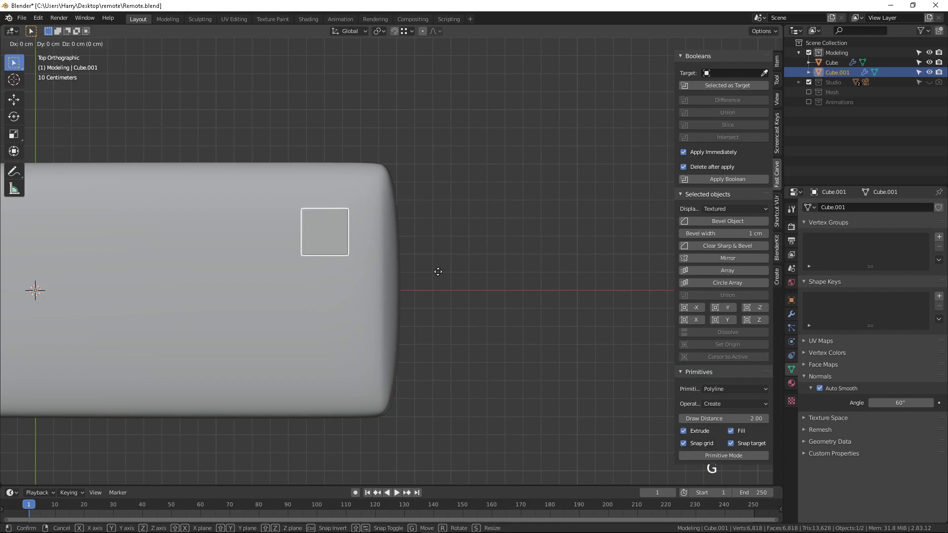
key(y)
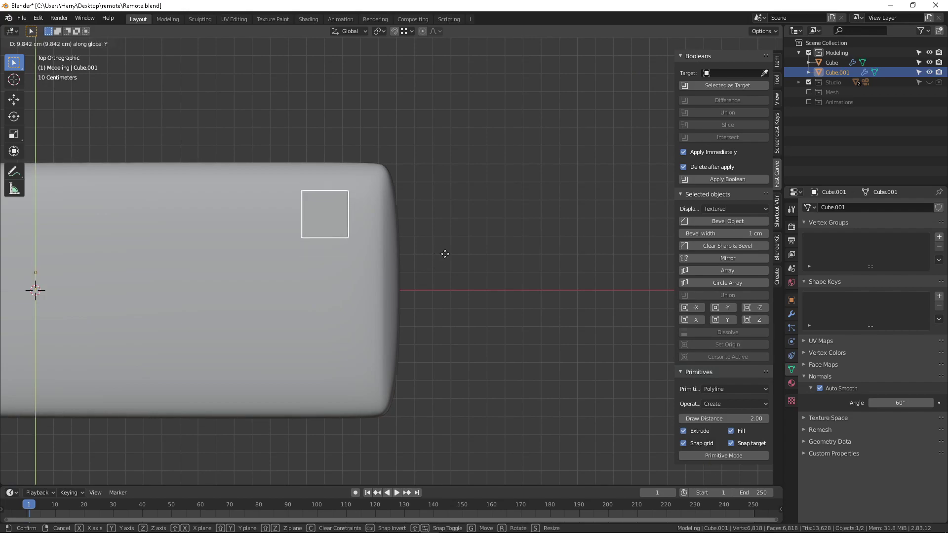
click(445, 254)
Try placing a duplicate of the small block along Y near the body's opposite long edge, and undo the duplication.
shift+middle_drag(446, 254, 414, 213)
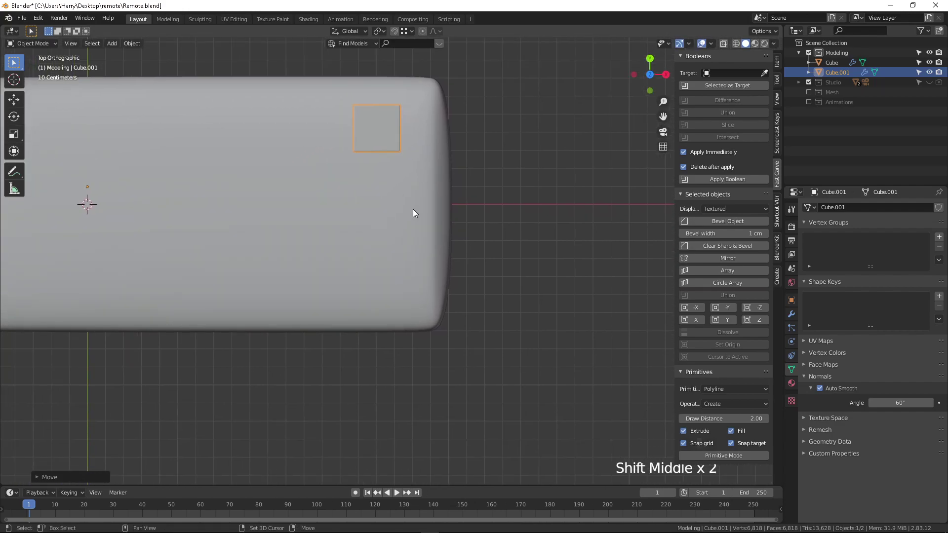
key(shift+d)
key(y)
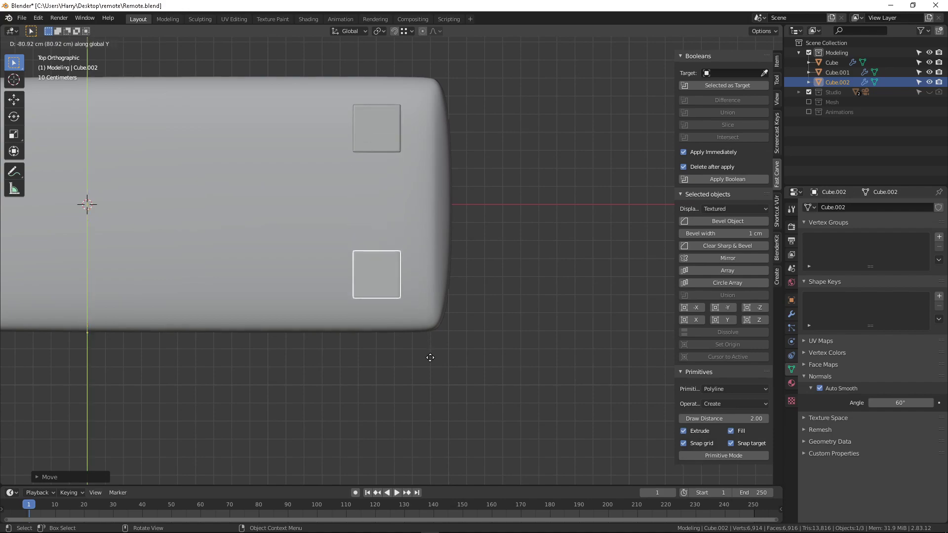
click(430, 363)
click(372, 114)
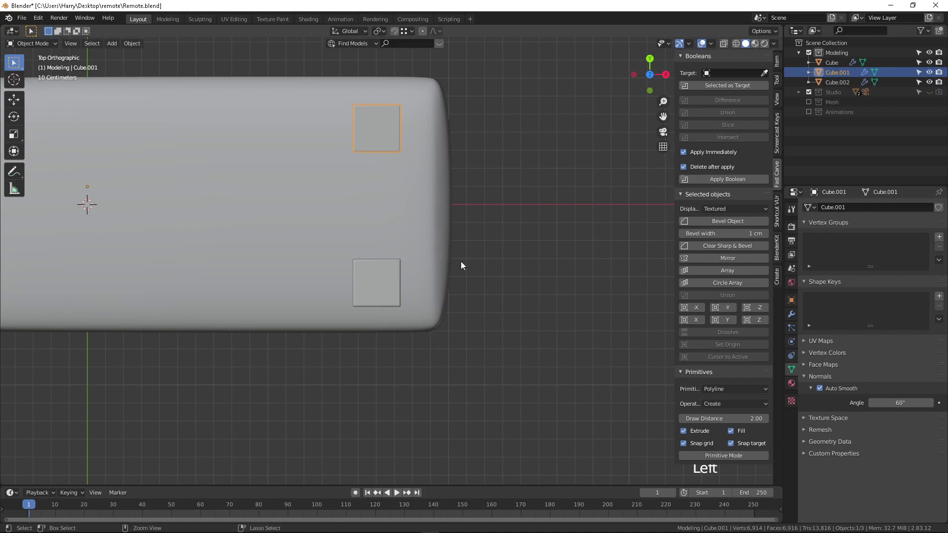
middle_drag(432, 231, 386, 97)
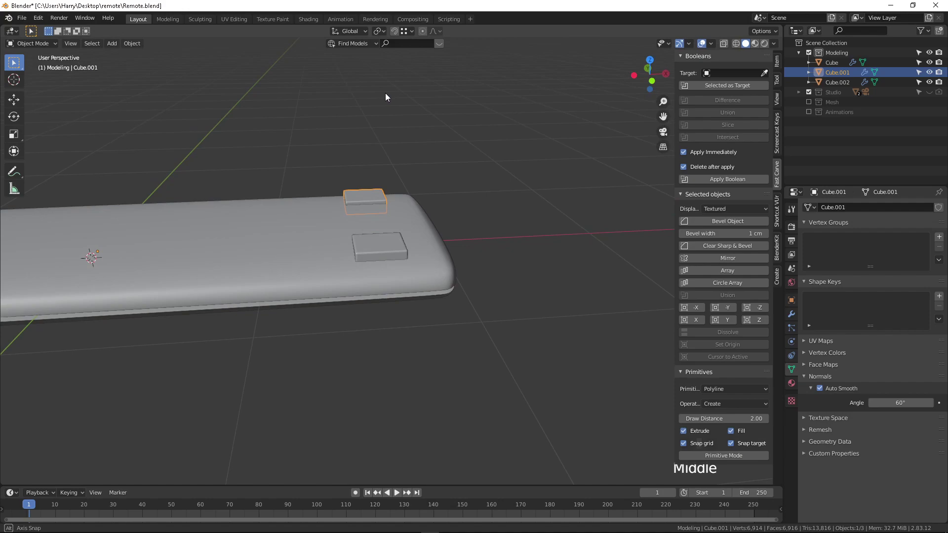
scroll(387, 97, up, 3)
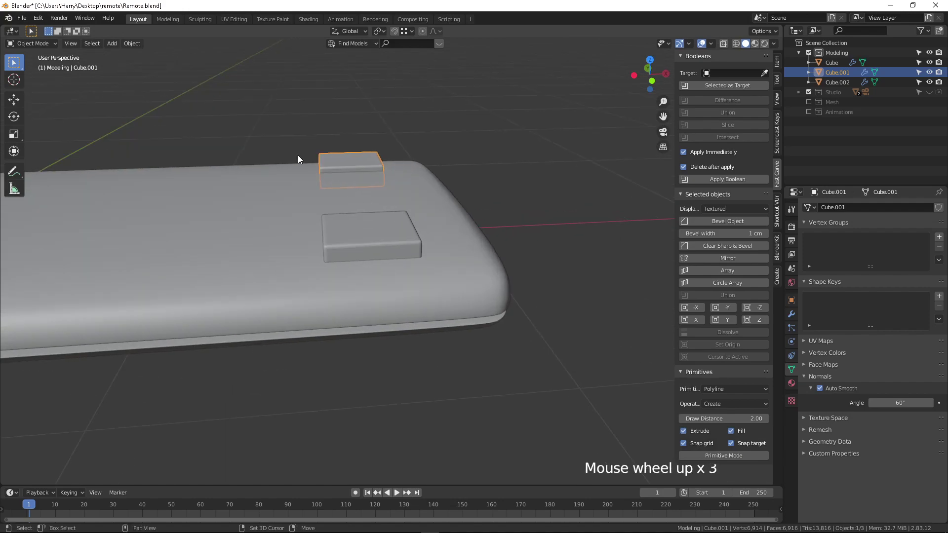
shift+scroll(346, 157, up, 1)
key(ctrl+z)
key(ctrl+z)
Hide the remote body and select and frame the small block on its own.
middle_drag(436, 214, 398, 194)
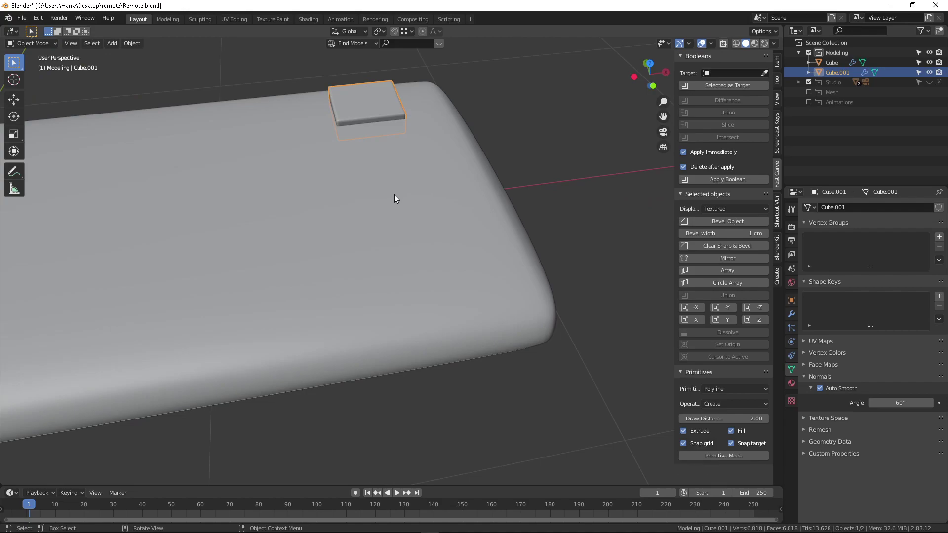
click(394, 195)
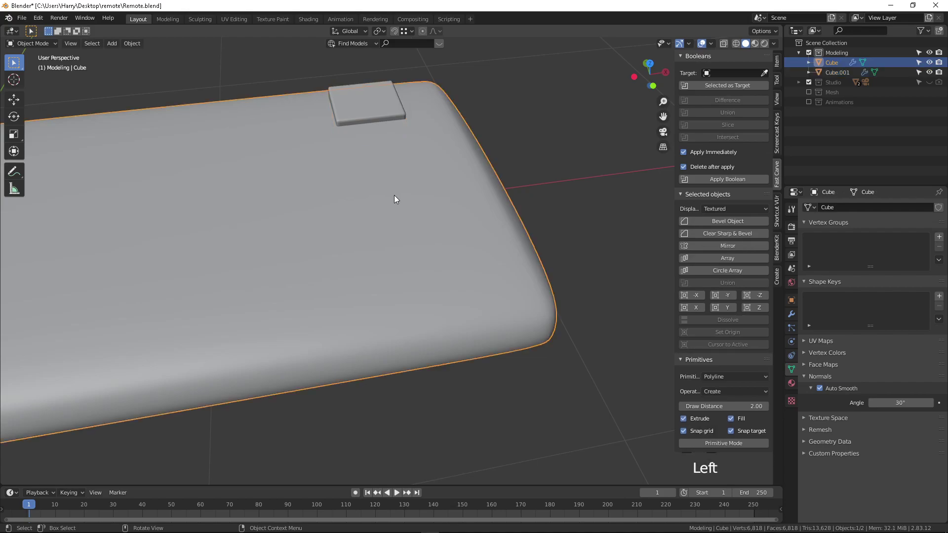
key(h)
click(371, 112)
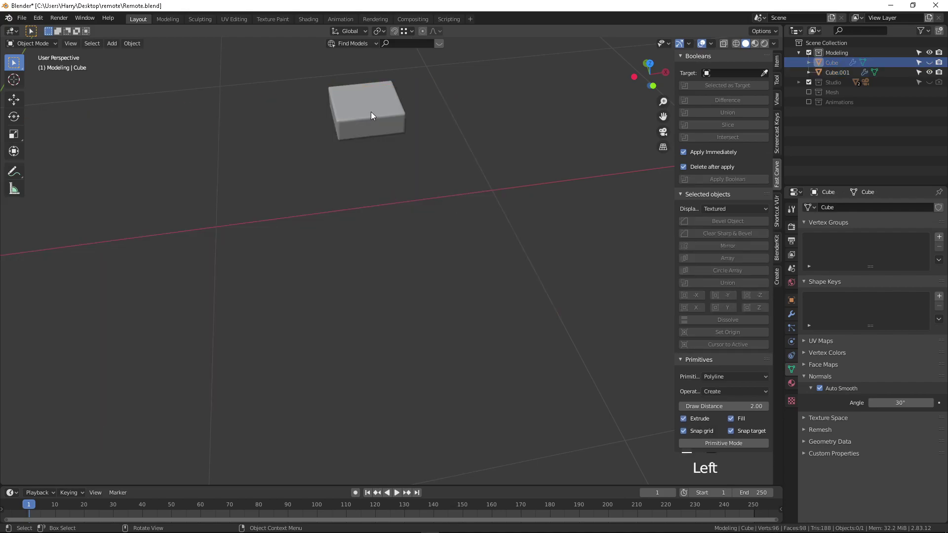
key(KP_Decimal)
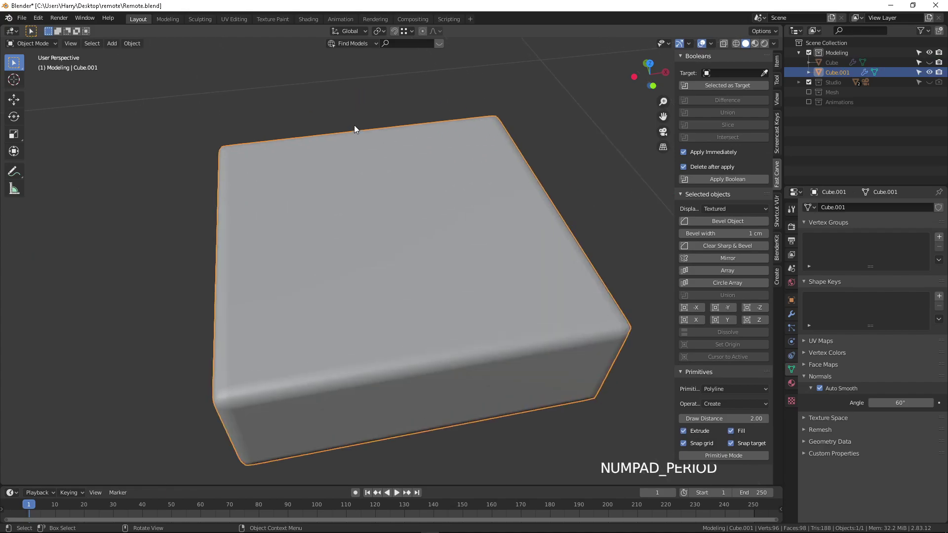
In Edit Mode, delete the small block's bottom face so its underside is open.
scroll(352, 128, down, 4)
middle_drag(352, 128, 421, 226)
key(Tab)
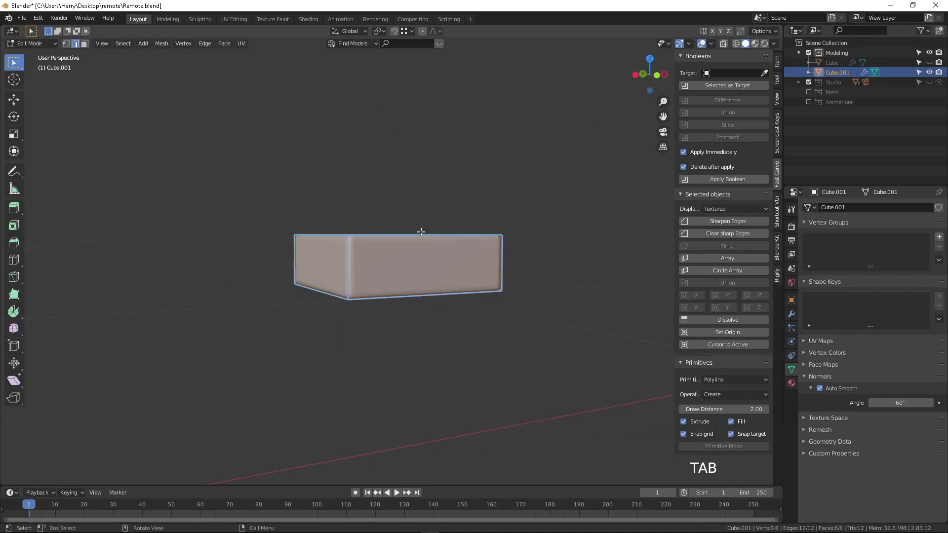
scroll(457, 297, up, 2)
middle_drag(602, 311, 372, 276)
key(3)
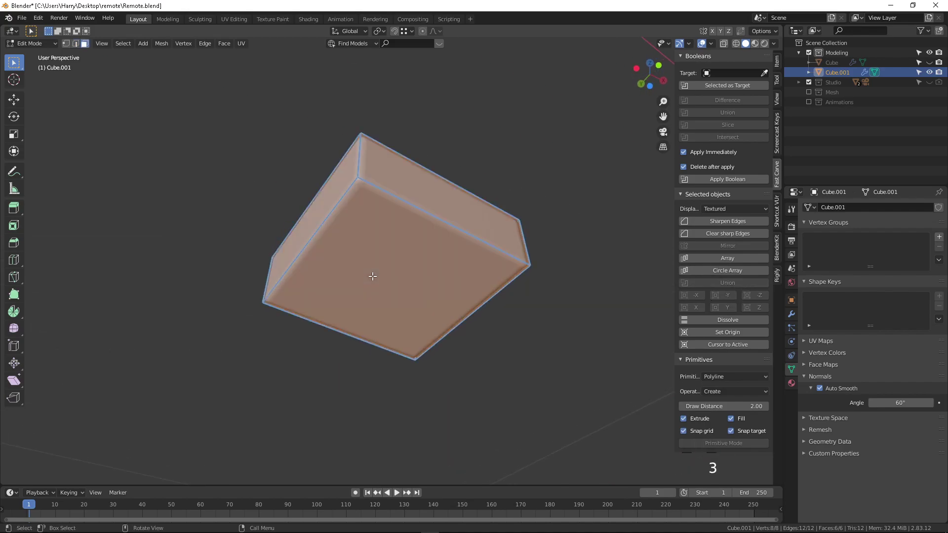
click(373, 277)
middle_drag(500, 266, 509, 268)
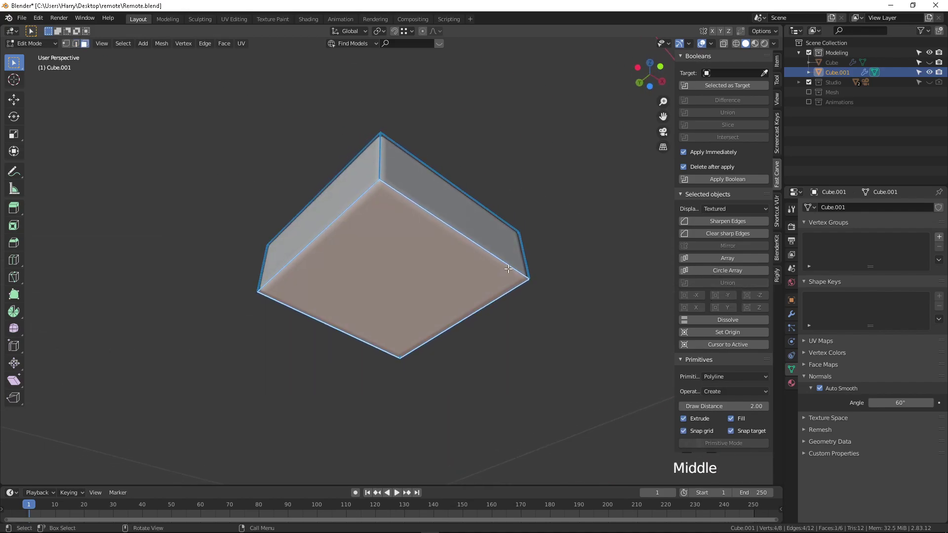
key(x)
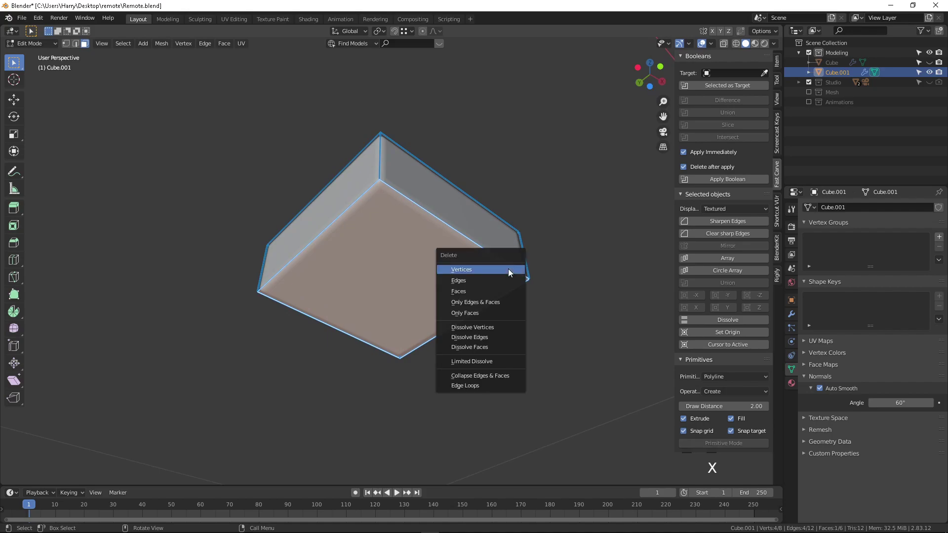
click(506, 293)
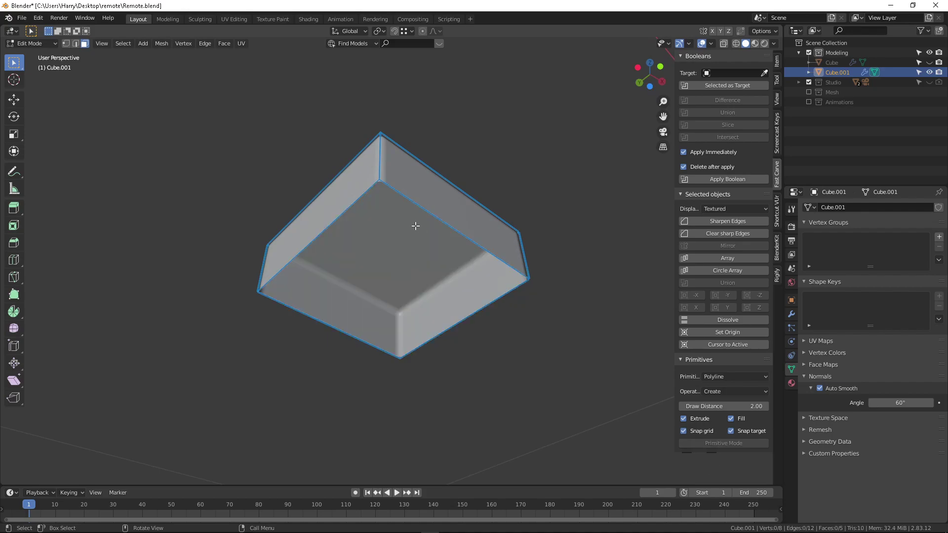
middle_drag(417, 226, 418, 259)
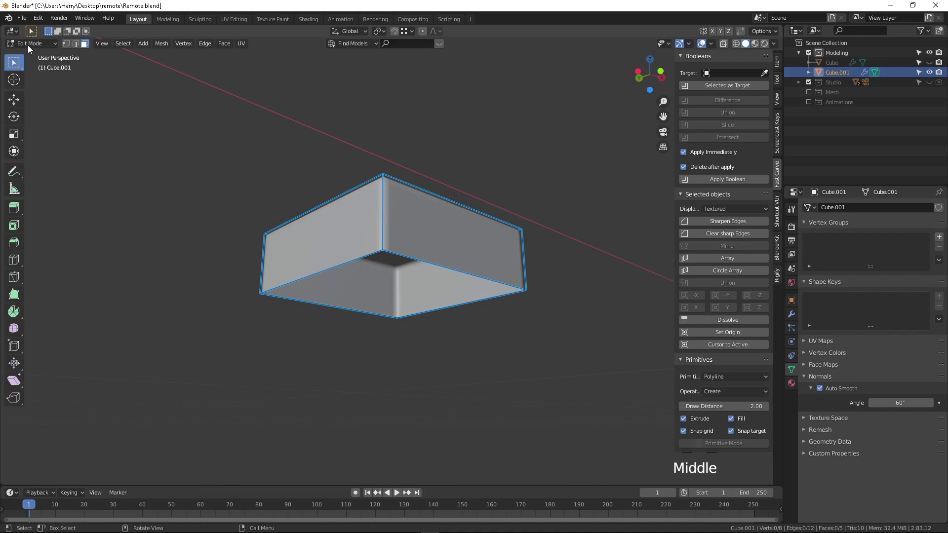
Split the 3D viewport into two side-by-side areas, make the new one a UV Editor, and hide the viewport sidebar.
drag(3, 28, 246, 33)
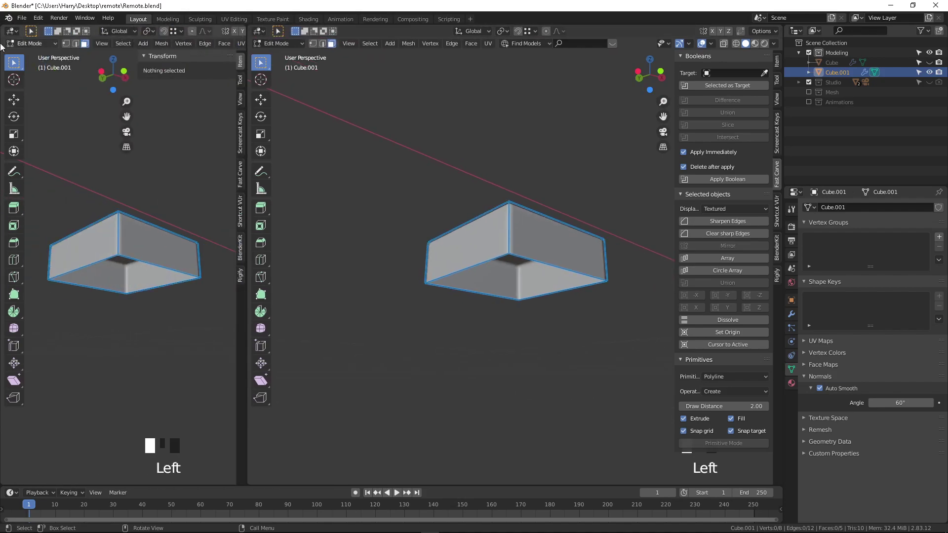
click(12, 30)
click(29, 93)
scroll(112, 223, up, 2)
scroll(114, 224, down, 3)
scroll(115, 225, up, 1)
shift+middle_drag(489, 261, 419, 258)
scroll(419, 258, up, 2)
key(n)
Select the small block's four vertical corner edges in edge select mode, using wireframe shading to reach the hidden one.
scroll(419, 258, up, 2)
shift+middle_drag(408, 218, 470, 236)
click(470, 235)
key(2)
click(470, 235)
shift+middle_drag(623, 259, 542, 256)
shift+click(645, 262)
shift+middle_drag(475, 326, 335, 324)
shift+click(370, 282)
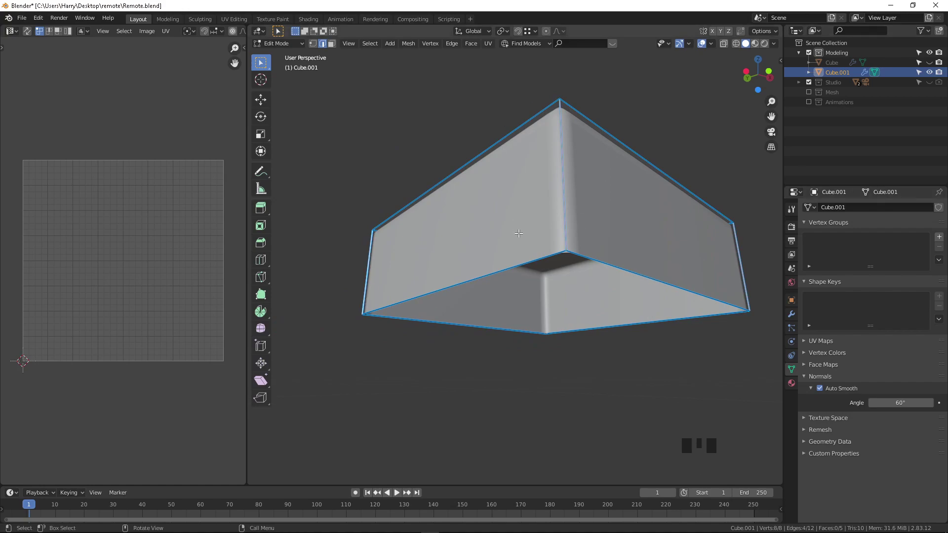
key(shift+z)
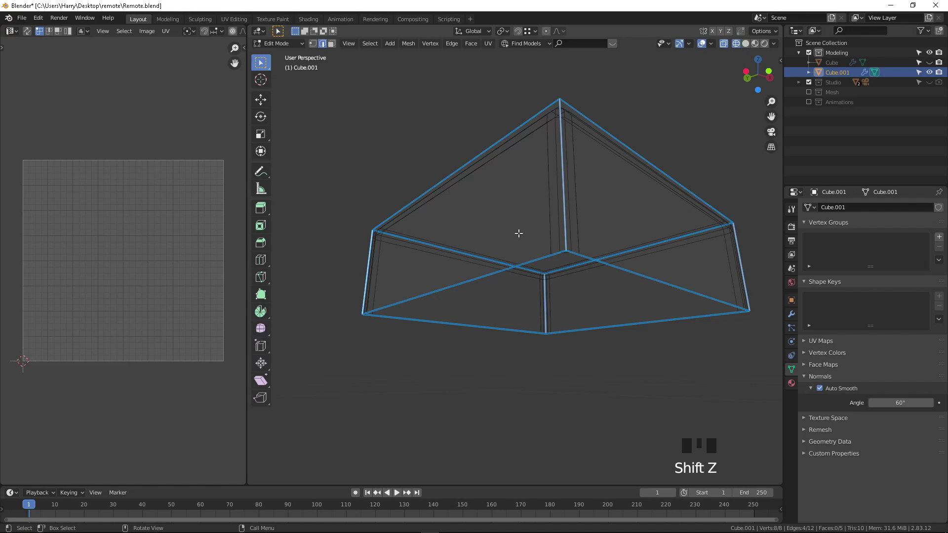
shift+middle_drag(566, 231, 553, 238)
shift+click(542, 306)
shift+click(541, 307)
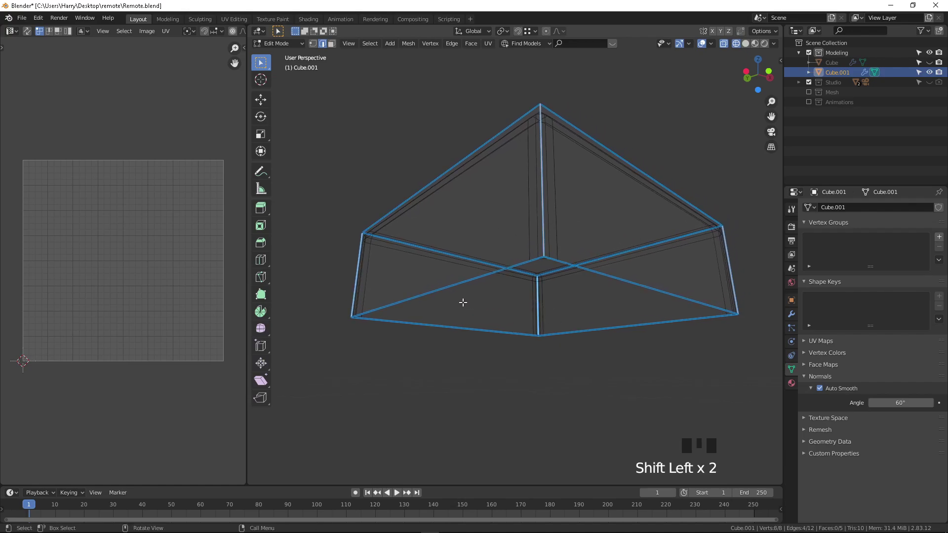
Return to solid shading and select the block's whole mesh to examine its UV layout.
key(shift+z)
middle_drag(452, 216, 482, 267)
key(a)
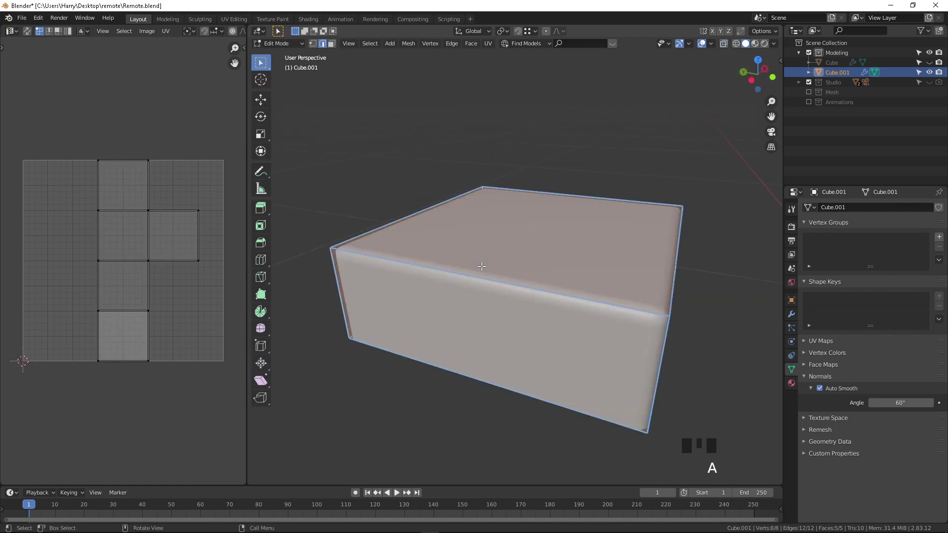
scroll(99, 194, up, 1)
scroll(181, 320, down, 2)
scroll(182, 320, down, 1)
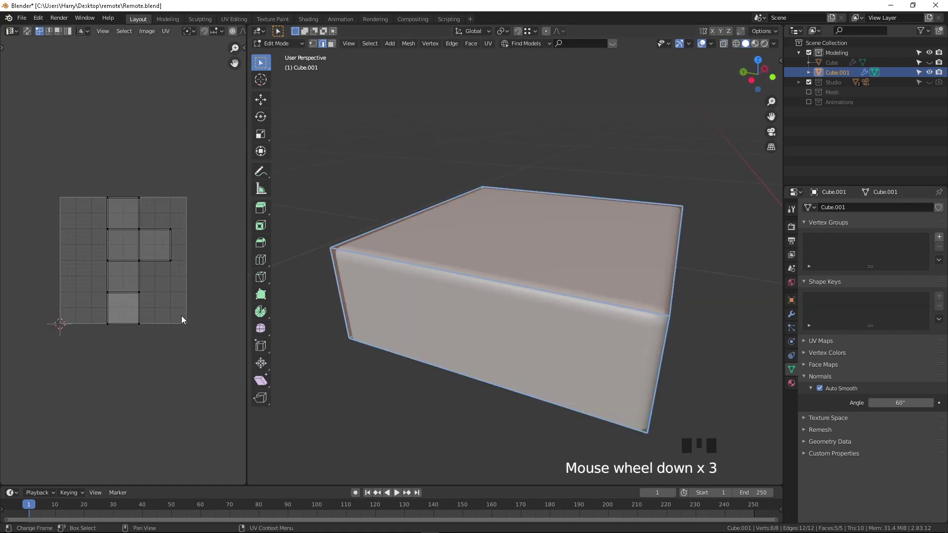
scroll(182, 320, up, 1)
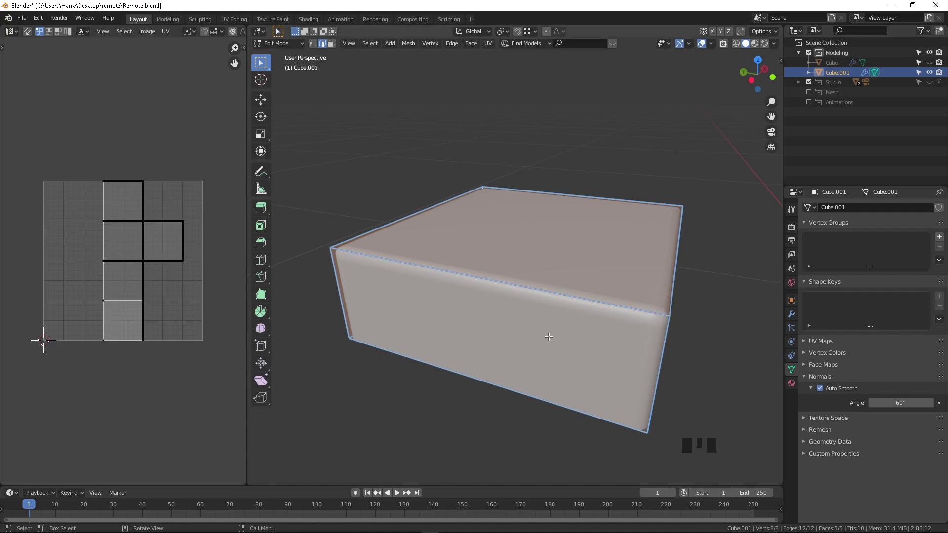
key(F5)
middle_drag(609, 280, 638, 212)
key(ctrl+z)
Reselect the vertical corner edges of the open-bottomed block from below.
click(634, 246)
click(640, 167)
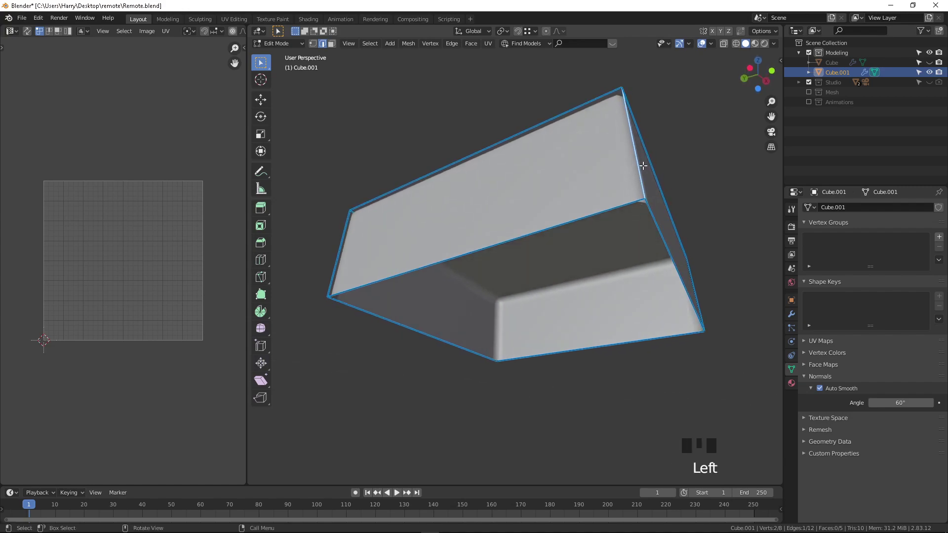
key(2)
click(678, 318)
middle_drag(687, 306, 684, 304)
shift+click(708, 282)
shift+click(484, 322)
shift+click(346, 273)
shift+click(500, 316)
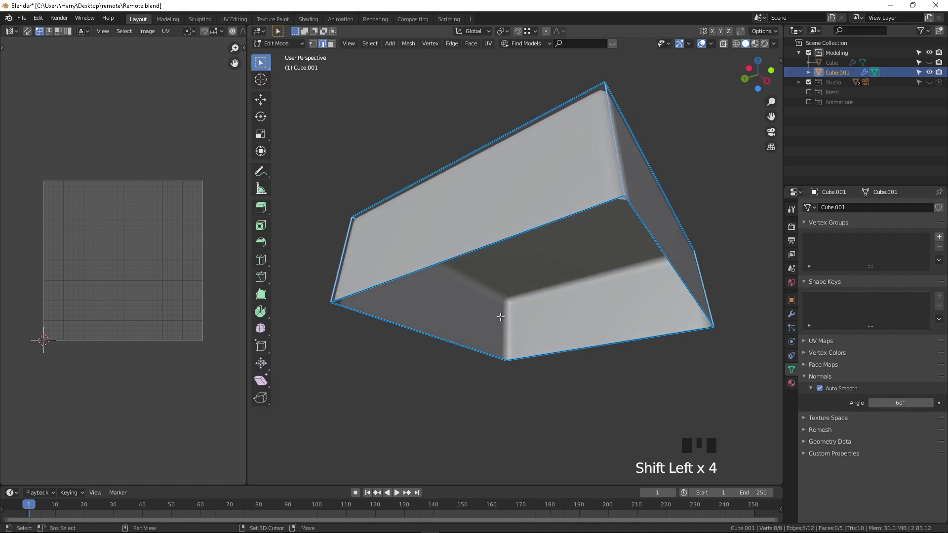
Turn off the edit-mode display of the block's Bevel modifier.
click(791, 372)
click(791, 314)
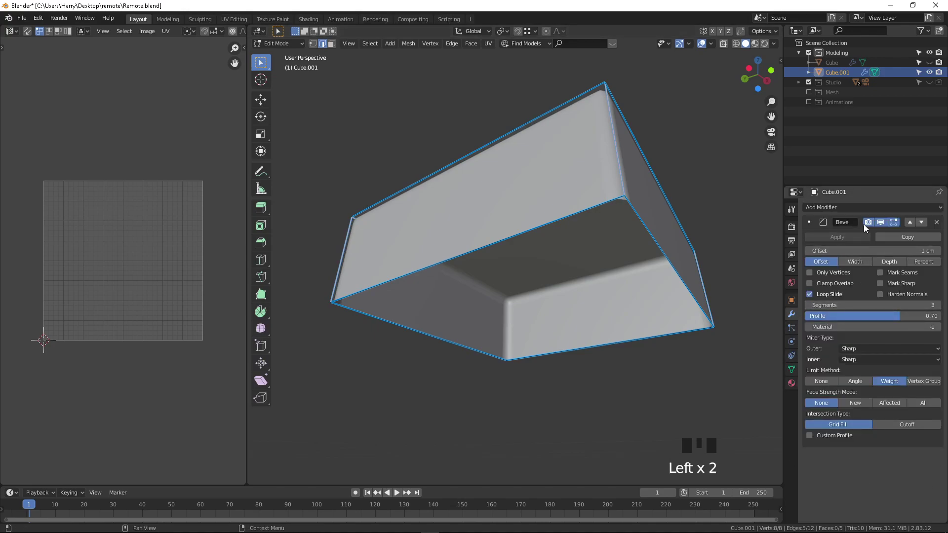
click(892, 223)
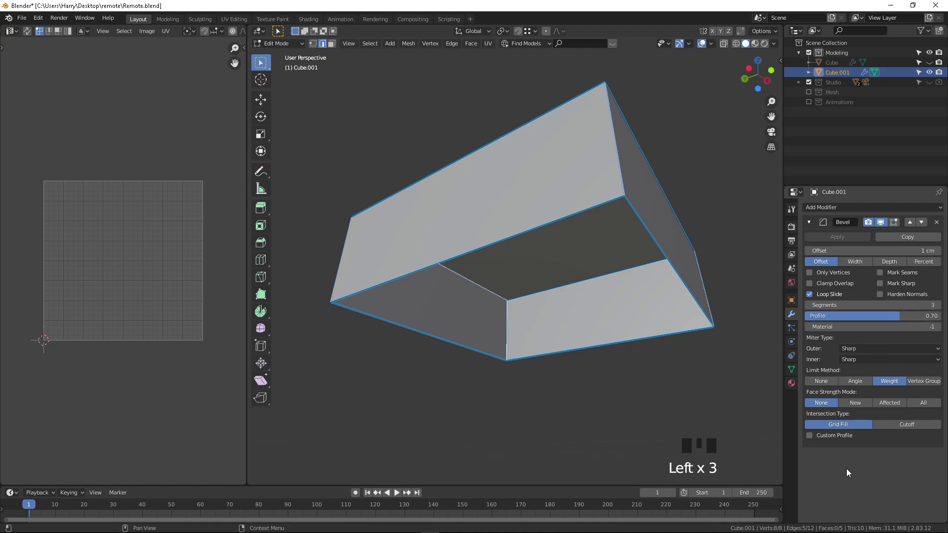
Select the block's four vertical corner edges and mark them as seams.
click(510, 322)
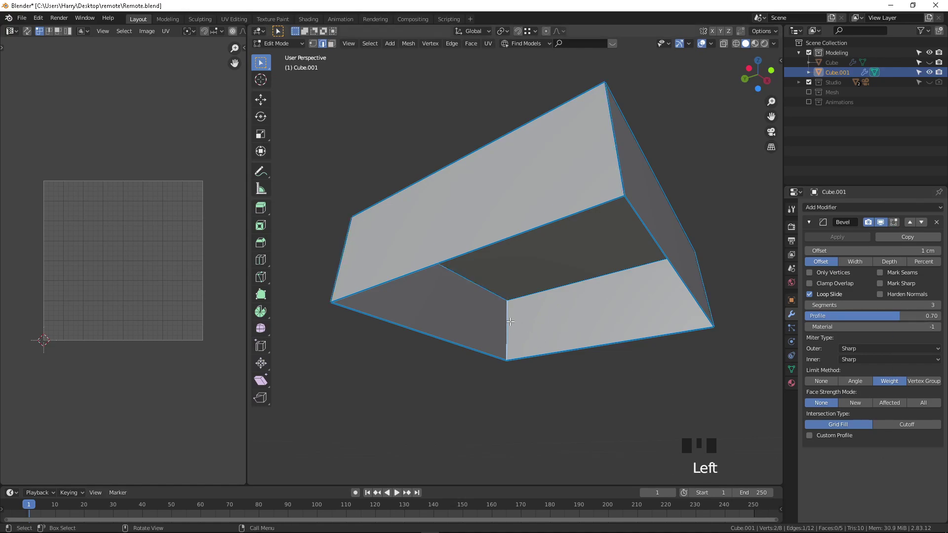
click(510, 322)
click(506, 336)
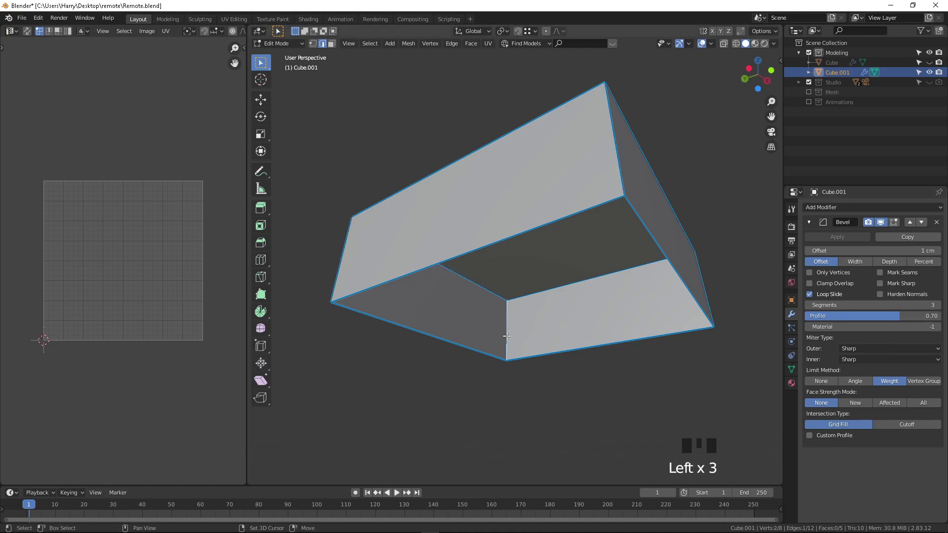
shift+click(335, 281)
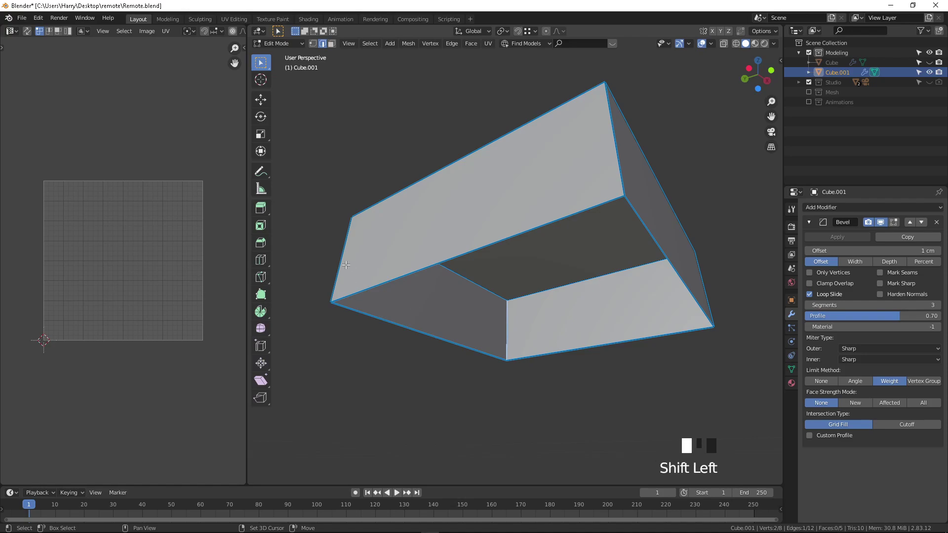
shift+click(703, 284)
shift+click(615, 140)
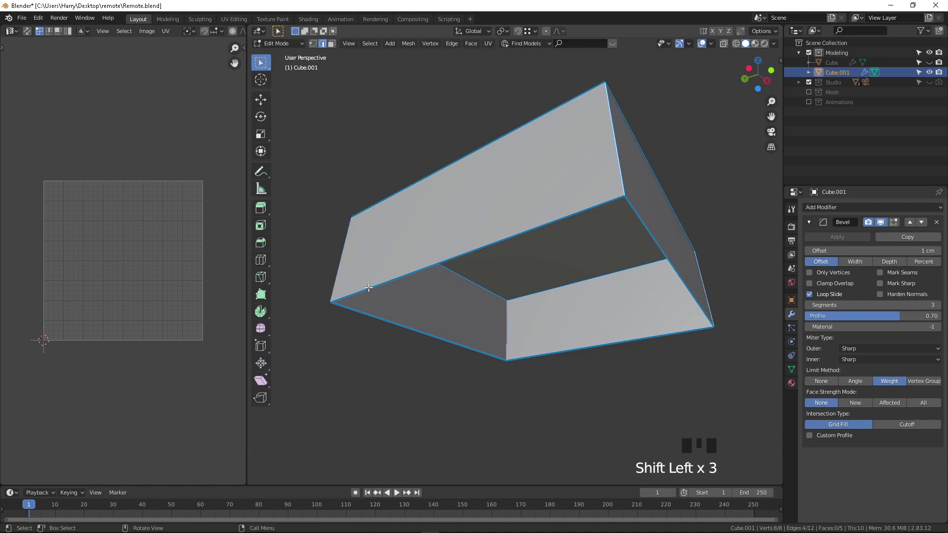
key(F5)
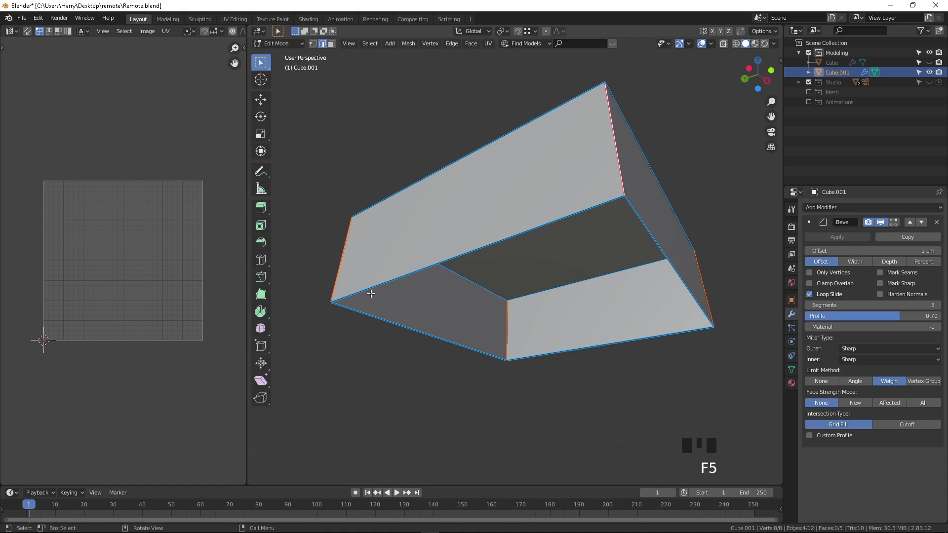
Examine the shortcut options for Mark Seam among the UV mapping commands.
key(u)
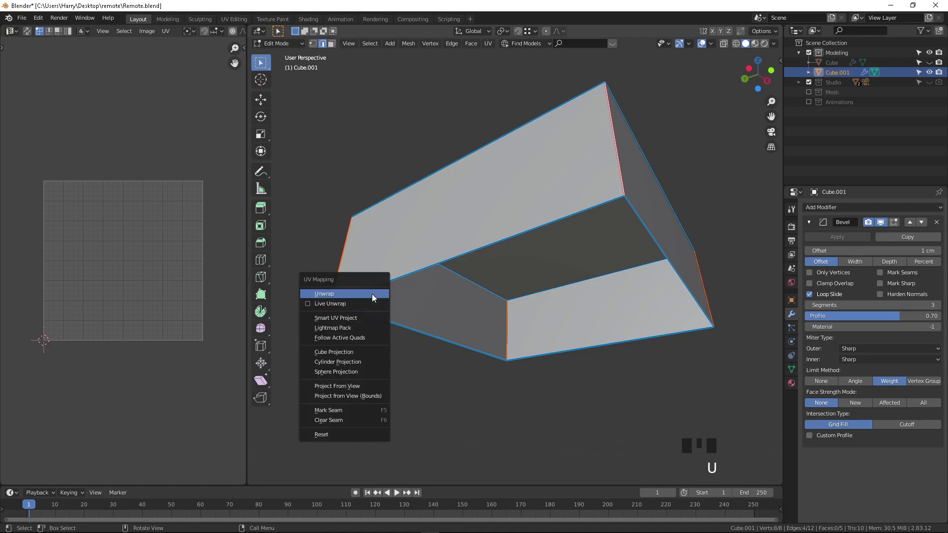
right_click(372, 411)
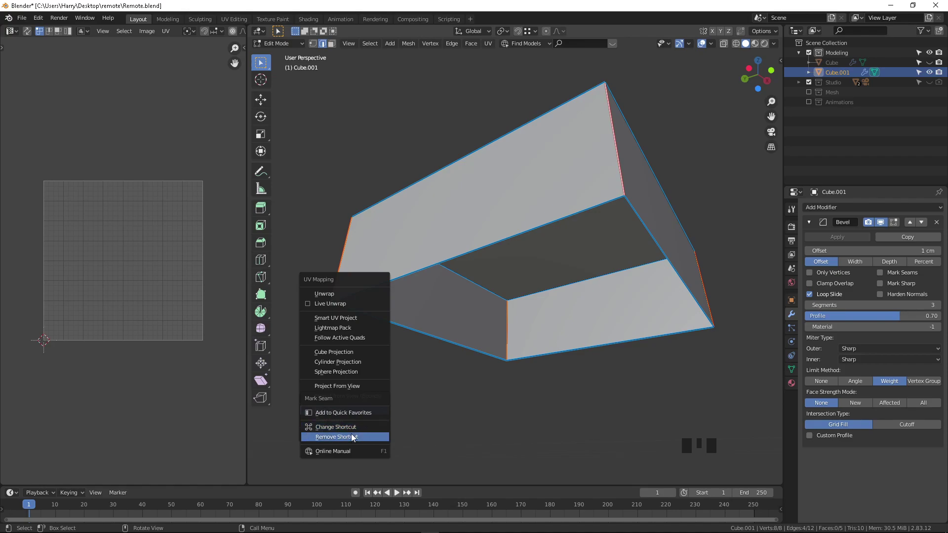
key(Escape)
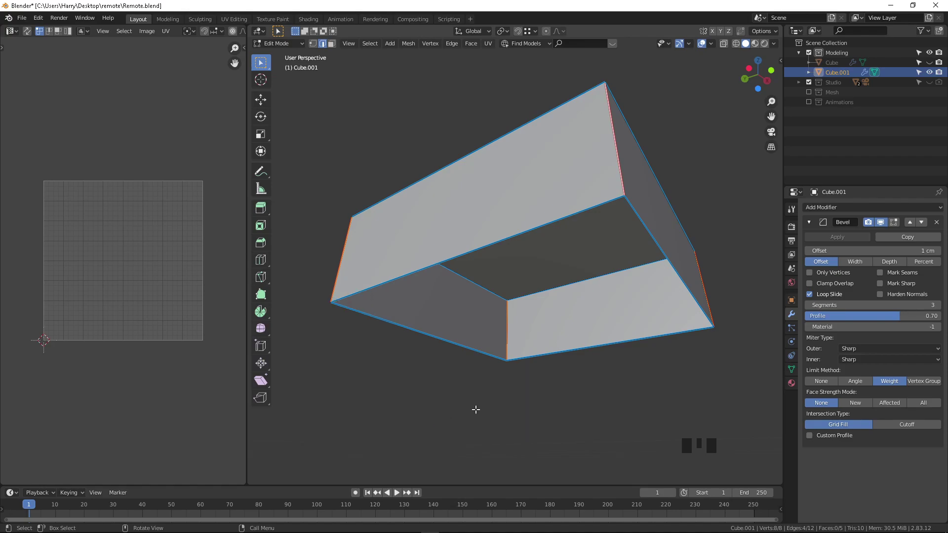
Unwrap the block's whole mesh and examine the resulting UV island.
middle_drag(383, 249, 387, 251)
click(387, 251)
key(a)
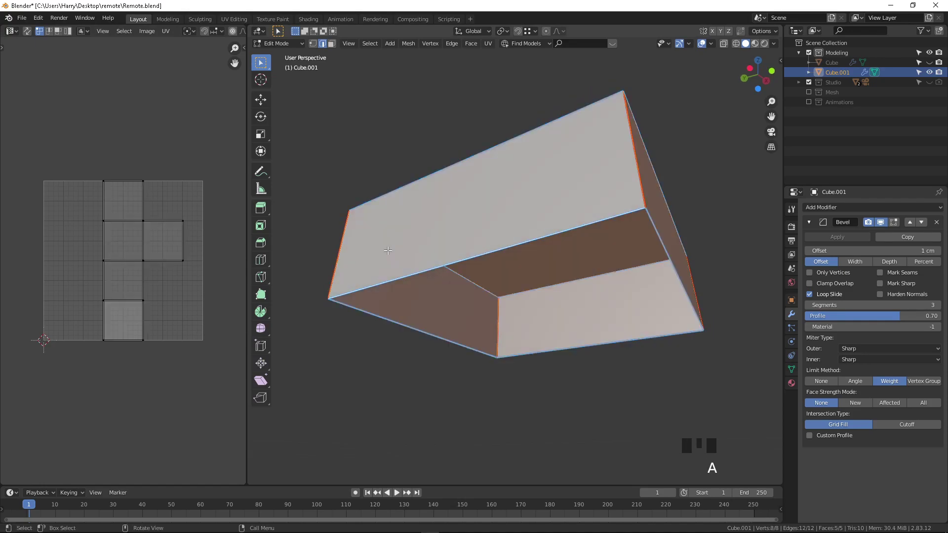
key(u)
click(387, 251)
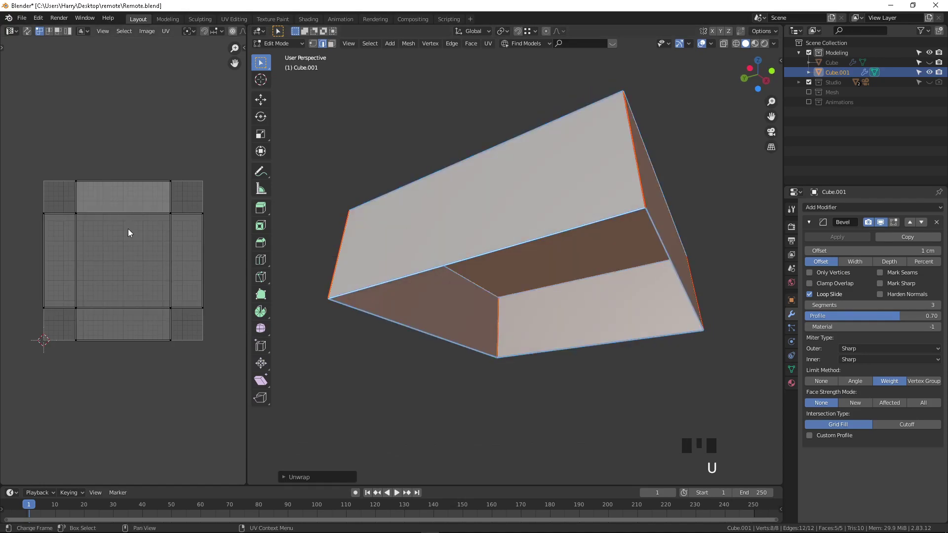
scroll(153, 235, down, 1)
drag(31, 176, 206, 313)
click(208, 302)
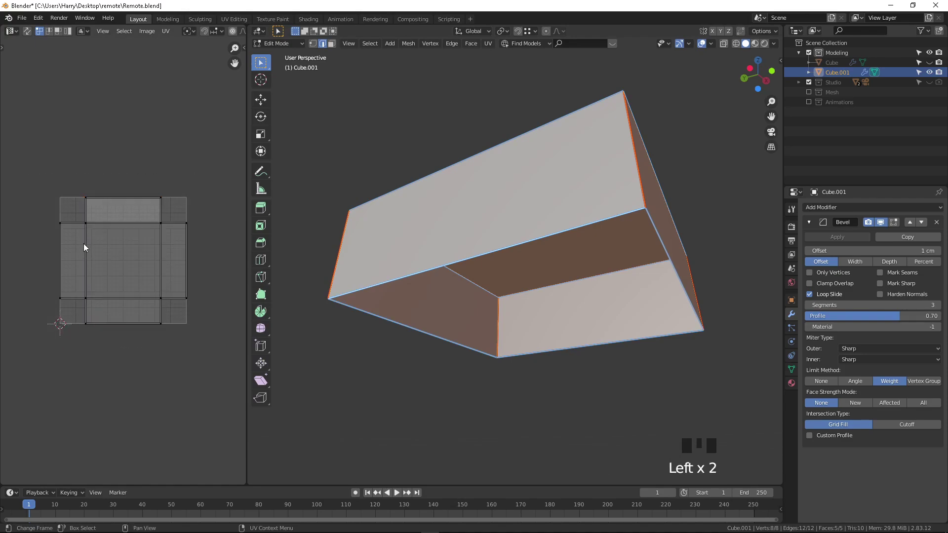
click(116, 251)
Merge the UV Editor area back into the 3D viewport and apply the block's scale in object mode.
drag(247, 26, 203, 93)
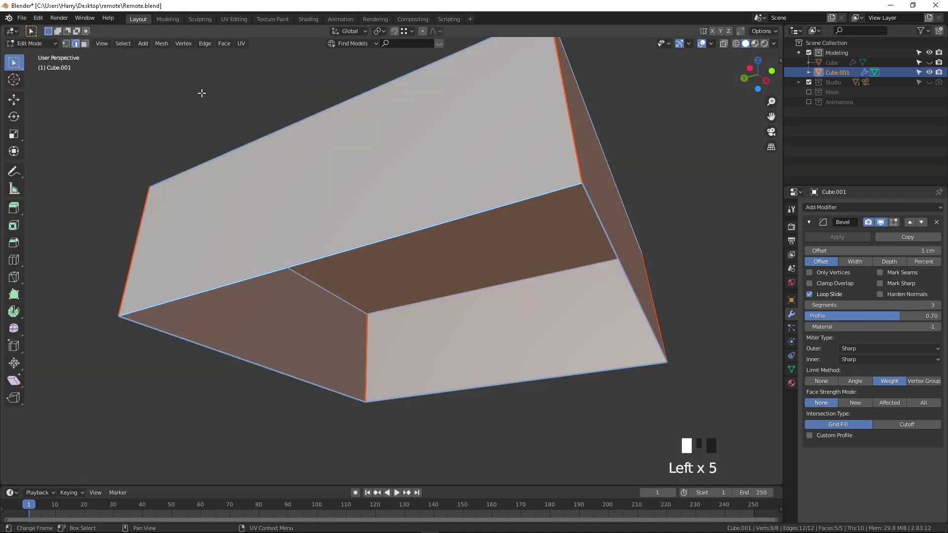
scroll(322, 264, down, 4)
middle_drag(322, 264, 313, 298)
key(Tab)
scroll(314, 295, down, 3)
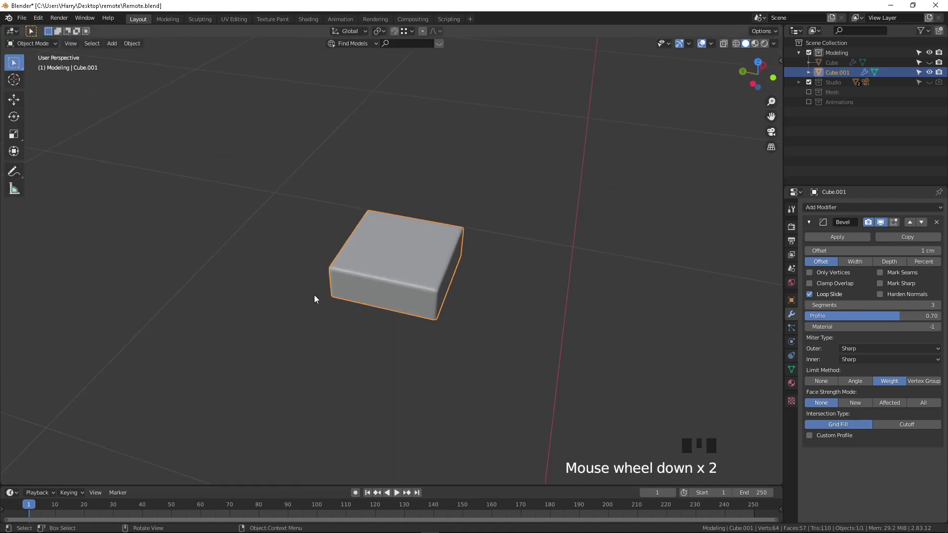
key(ctrl+a)
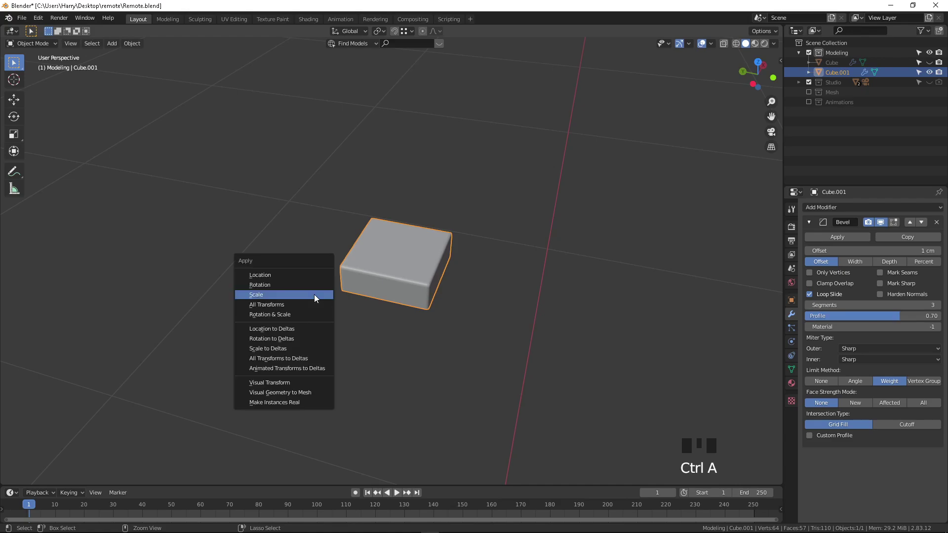
click(314, 294)
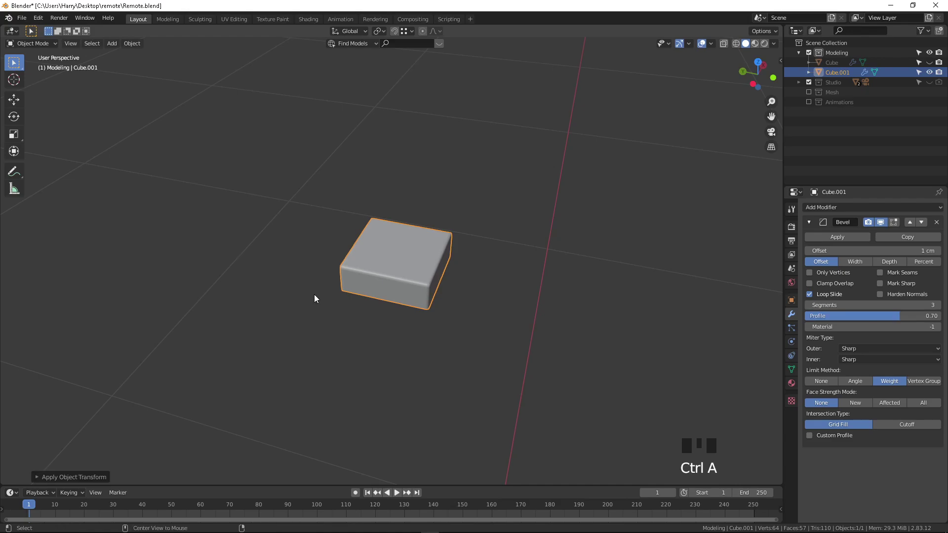
Reveal the hidden remote body and save the file.
key(alt+h)
middle_drag(314, 294, 458, 267)
key(ctrl+s)
scroll(466, 274, up, 1)
In top view, duplicate the small button along Y to the opposite long side of the remote's top face.
click(394, 264)
click(389, 251)
key(KP_7)
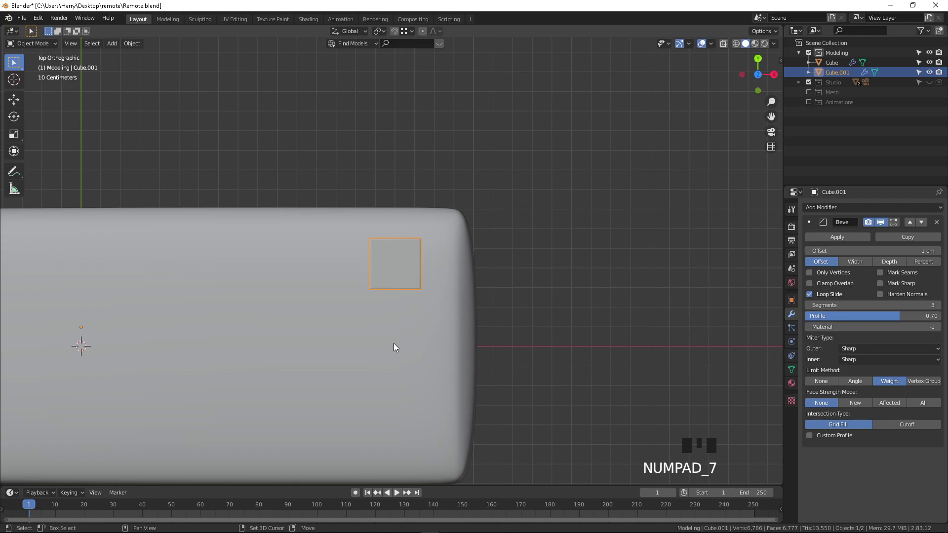
key(shift+d)
key(y)
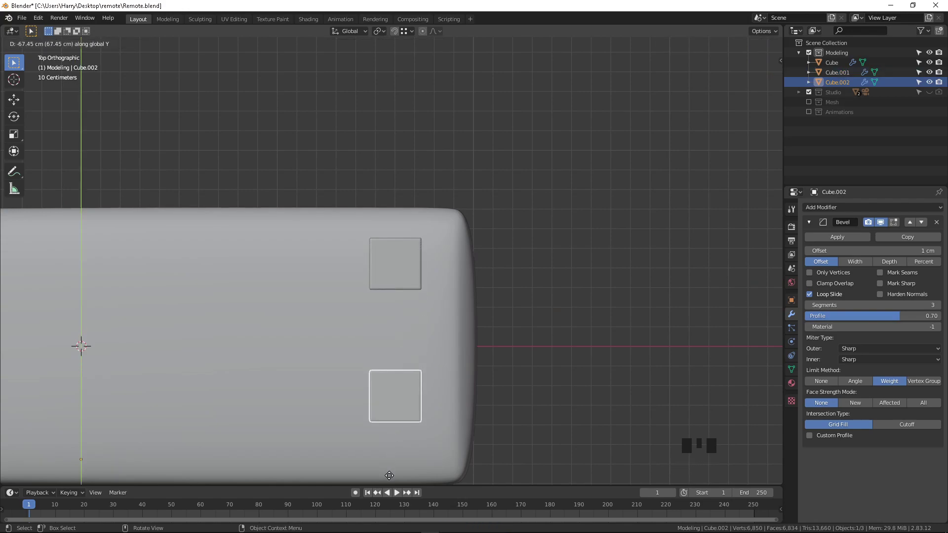
click(391, 64)
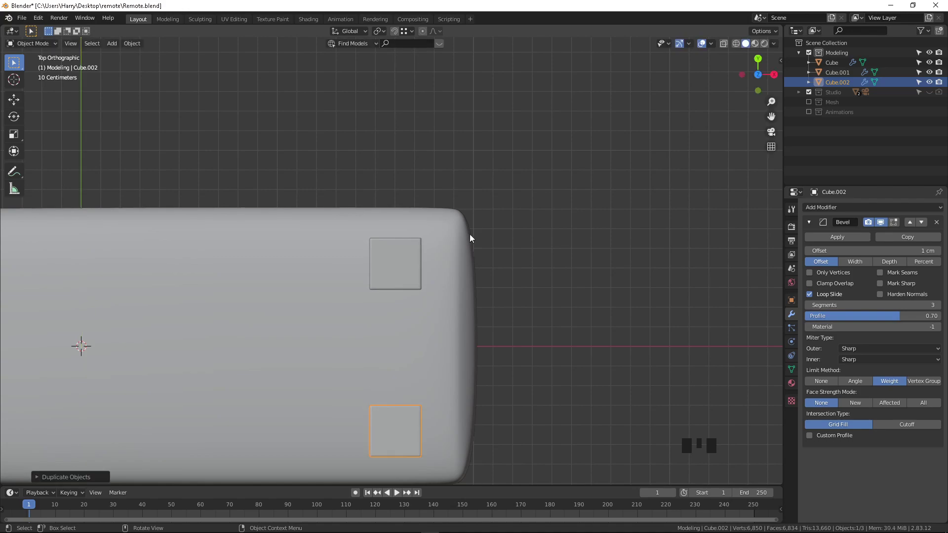
Select both end buttons and duplicate them along X, placing the second pair a small gap further in from the remote's end.
scroll(402, 222, down, 1)
shift+middle_drag(402, 222, 460, 184)
shift+click(462, 189)
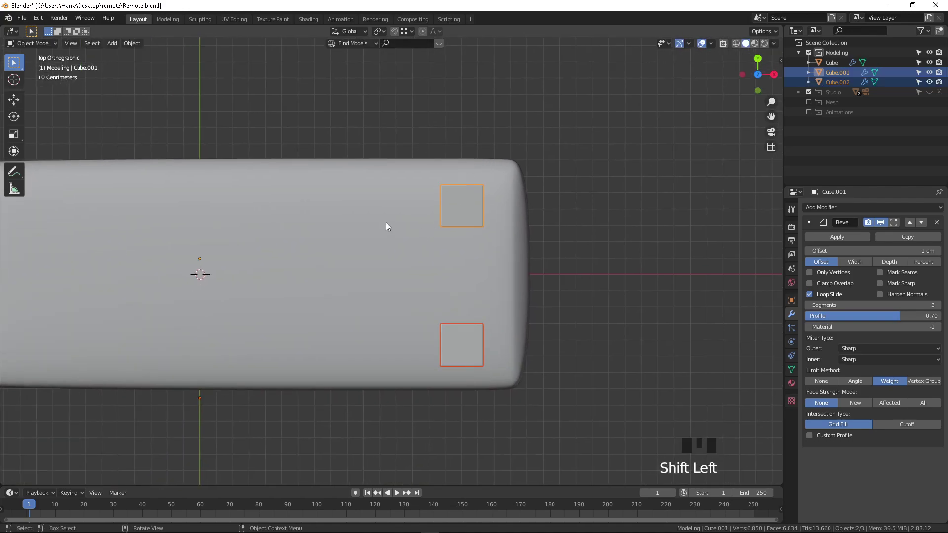
key(shift+d)
key(x)
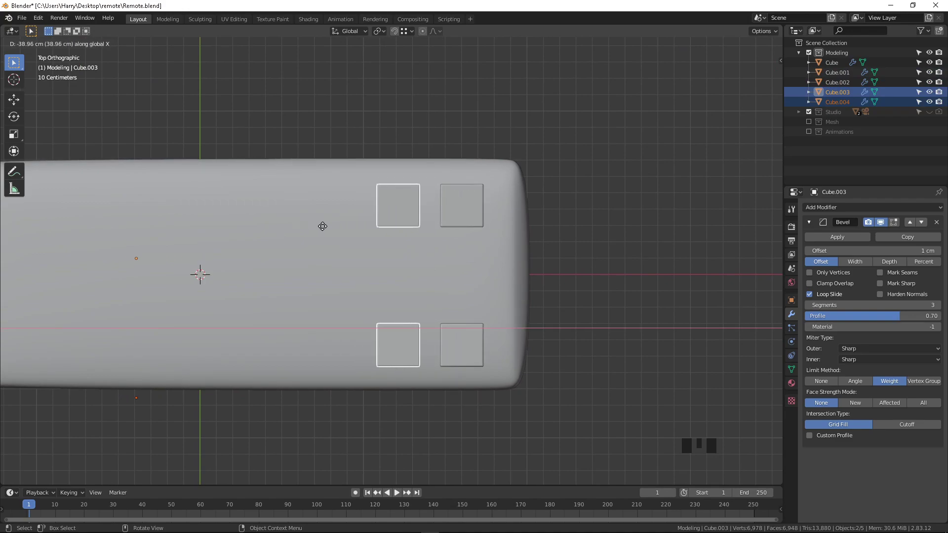
click(325, 227)
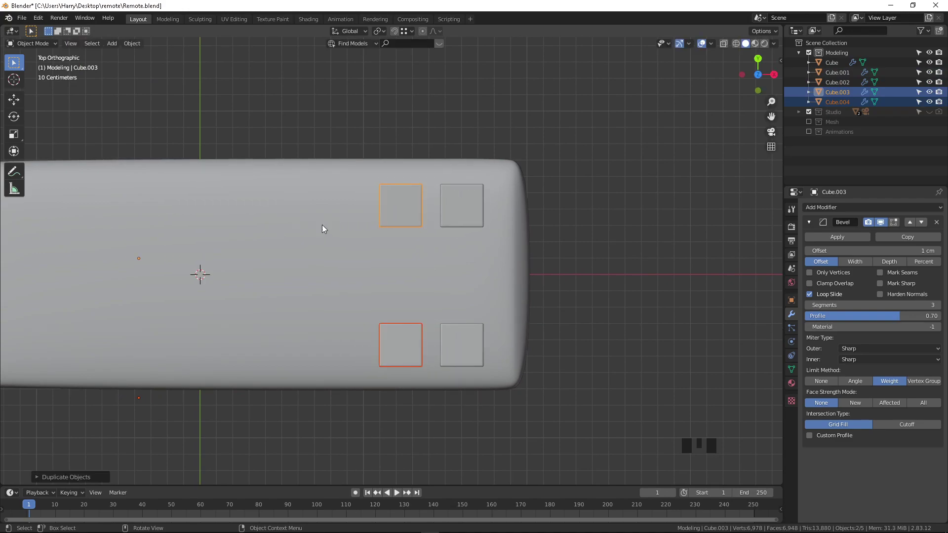
Duplicate the second pair of buttons along X toward the remote's middle, leaving a wide gap between the pairs.
key(shift+d)
key(x)
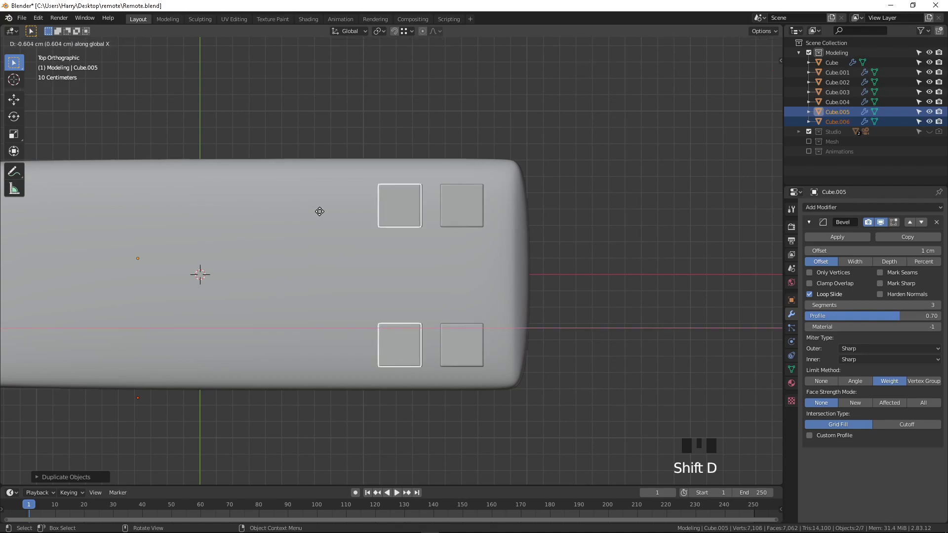
click(204, 215)
Duplicate a single second-row button and place the copy in the centre of the gap between the two inner pairs.
click(392, 209)
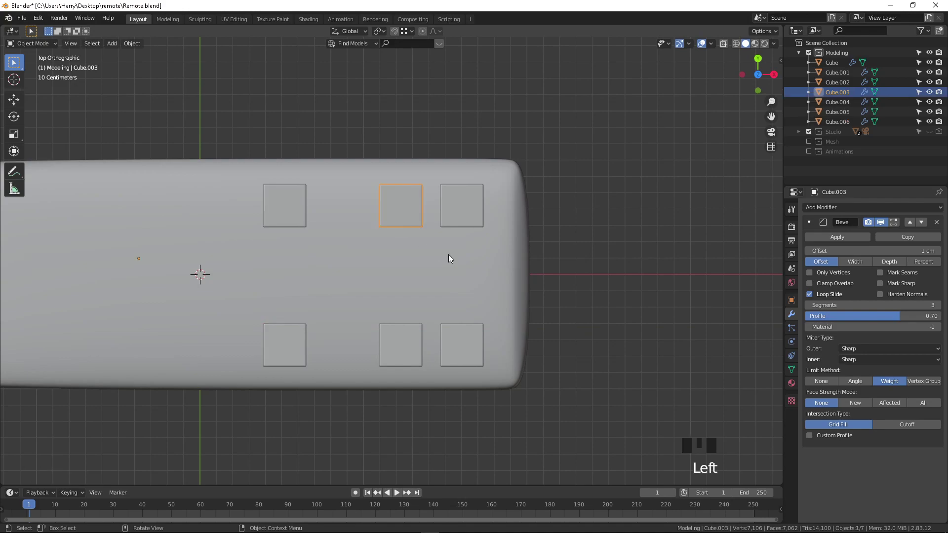
key(shift+d)
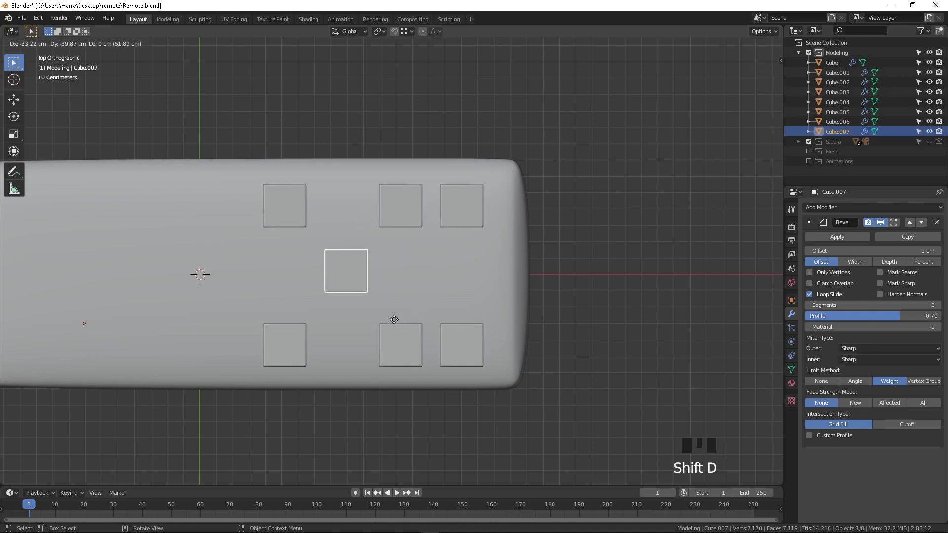
click(392, 319)
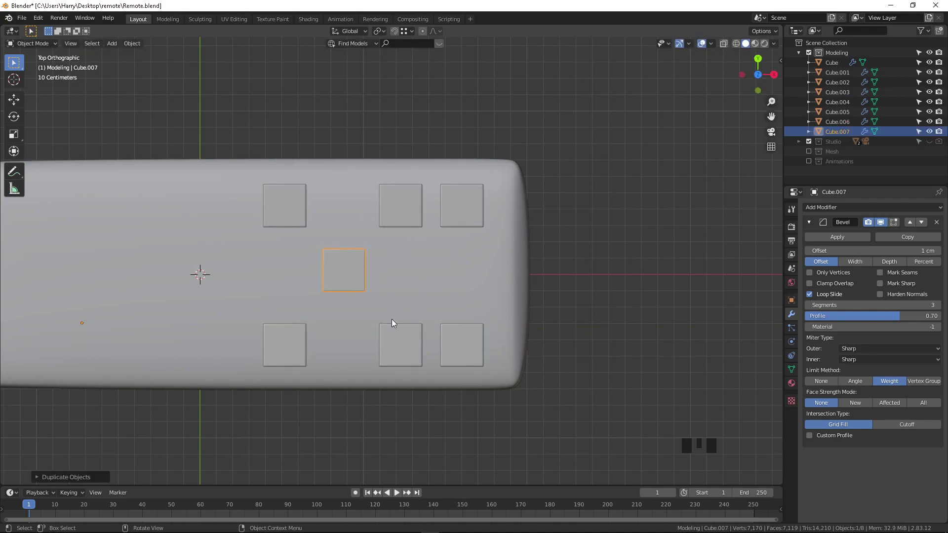
Select the centre button's whole mesh in edit mode and clear its sharp edges with Fast Carve.
scroll(339, 267, up, 1)
middle_drag(339, 267, 371, 203)
scroll(362, 275, up, 3)
shift+middle_drag(361, 275, 328, 251)
scroll(360, 252, up, 2)
key(Tab)
click(324, 250)
key(a)
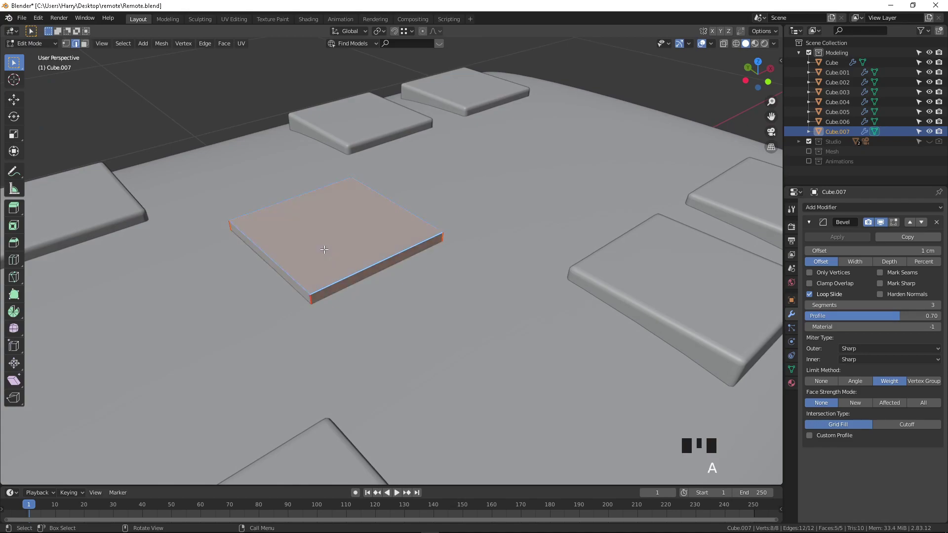
key(n)
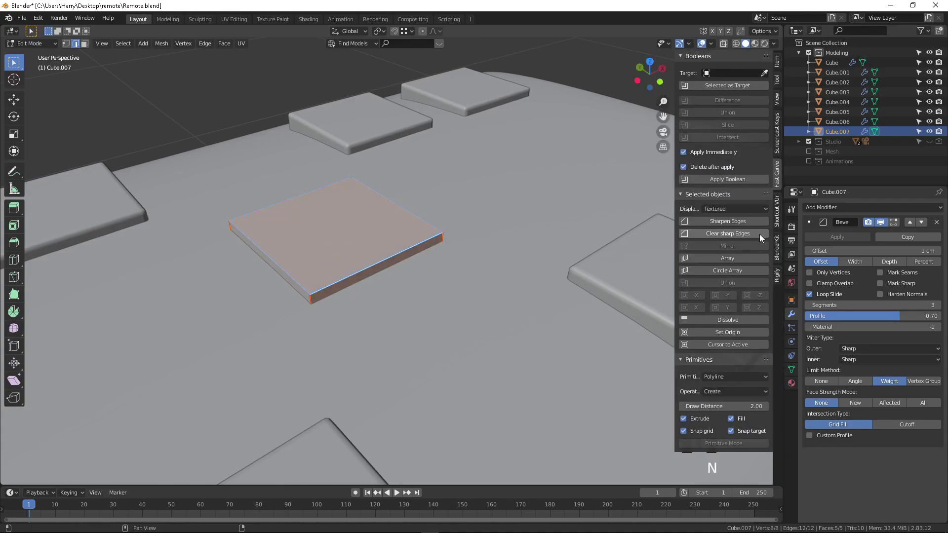
click(739, 236)
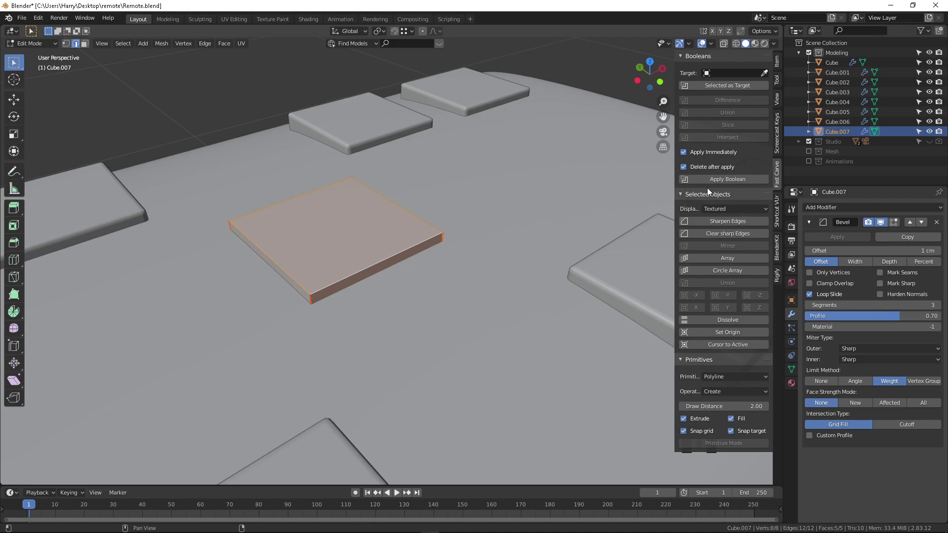
Search the add-ons in Preferences for "fast" to view the Fast Carve entry, and return to the centre button's mesh.
click(37, 20)
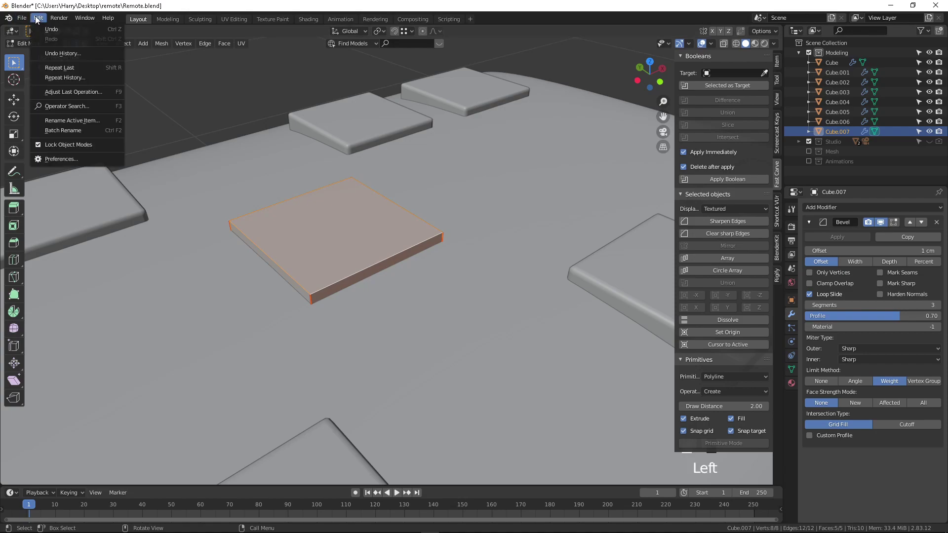
click(57, 158)
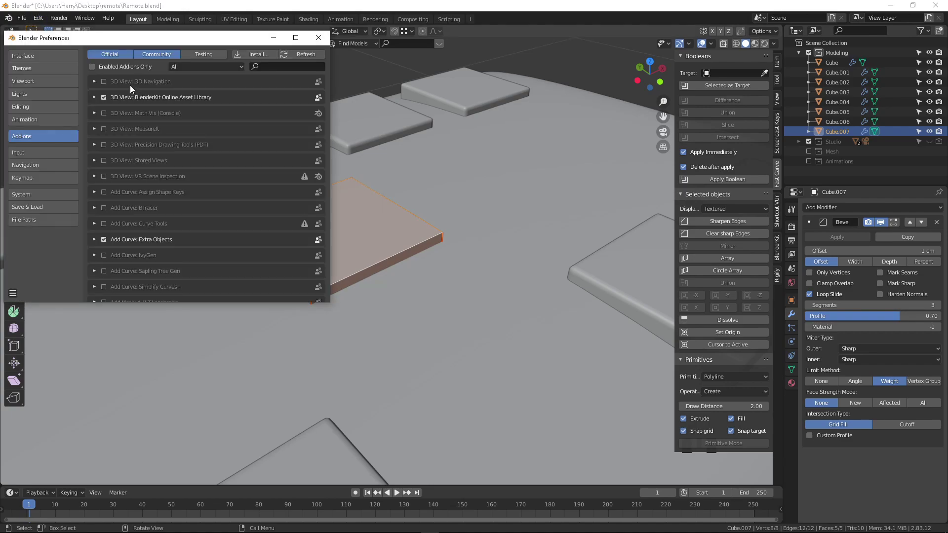
click(285, 66)
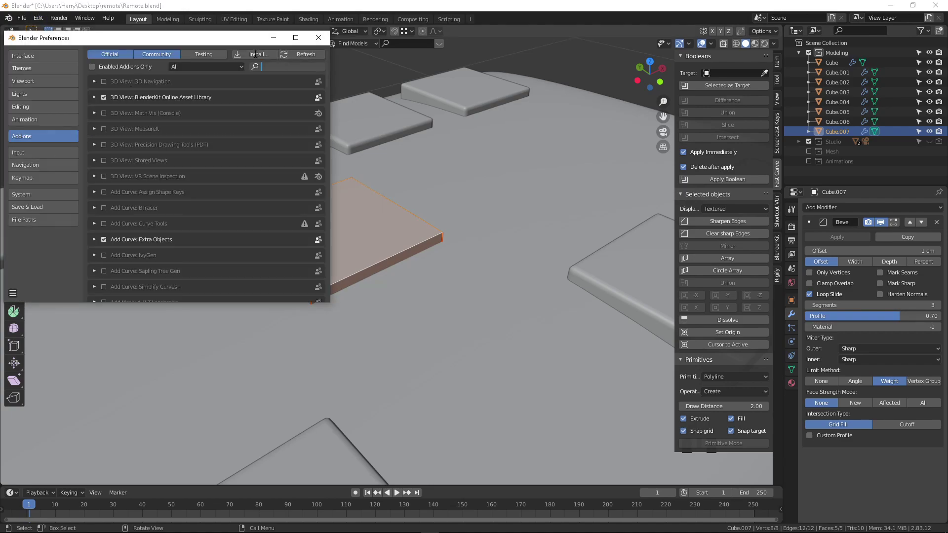
text(fast)
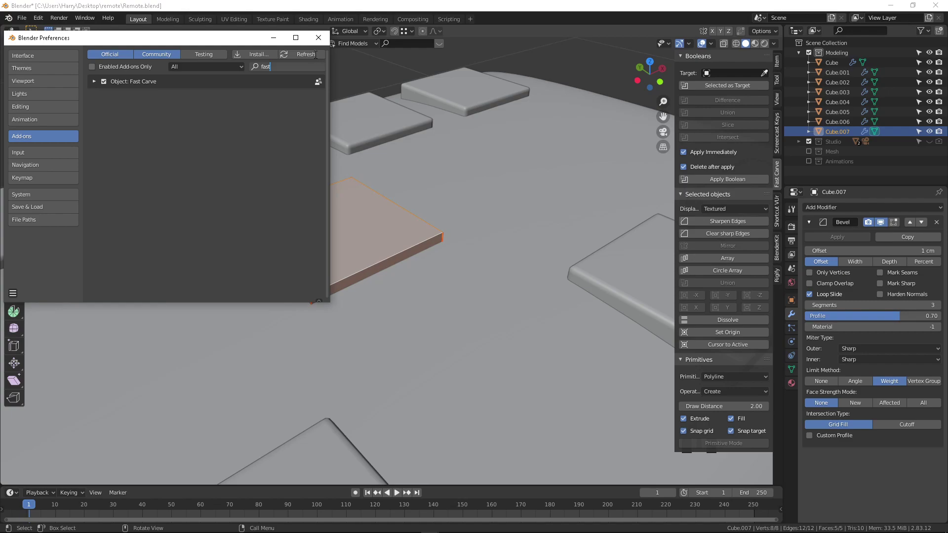
click(318, 39)
key(Tab)
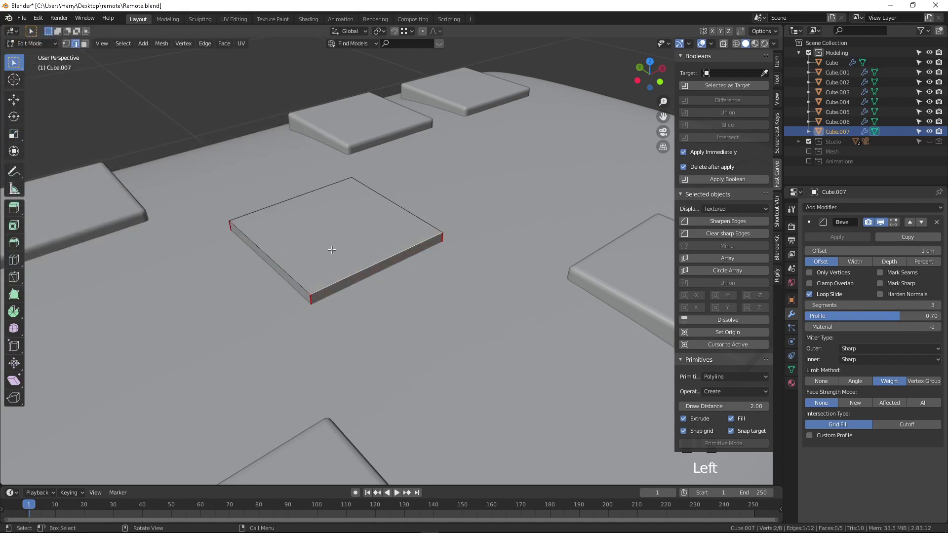
Select the four side faces of the centre button's mesh, including the hidden ones.
scroll(324, 227, down, 3)
middle_drag(324, 228, 302, 223)
key(3)
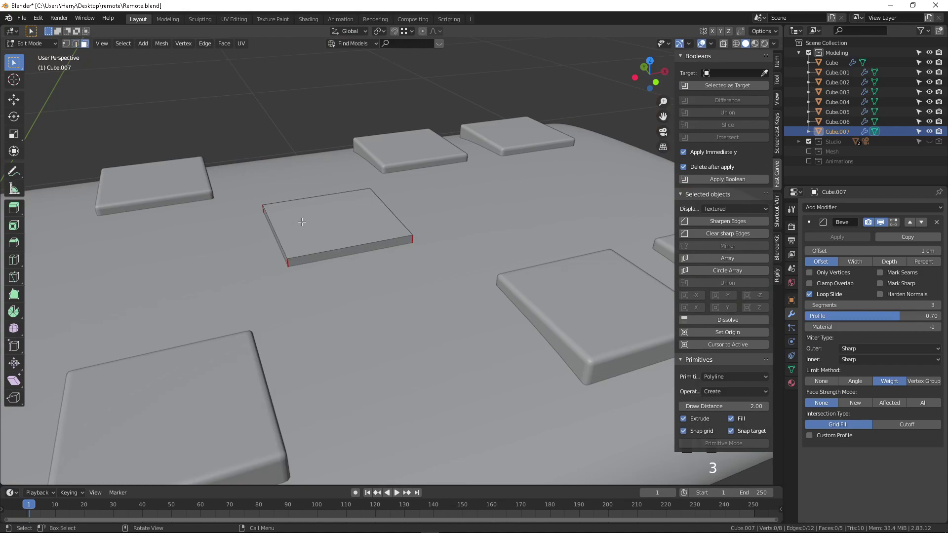
key(shift)
key(shift+z)
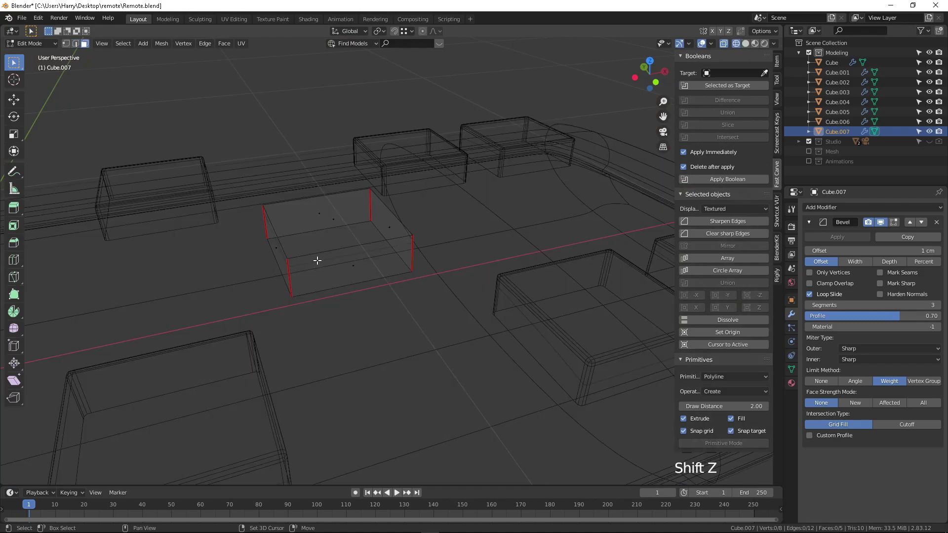
click(273, 246)
shift+click(386, 226)
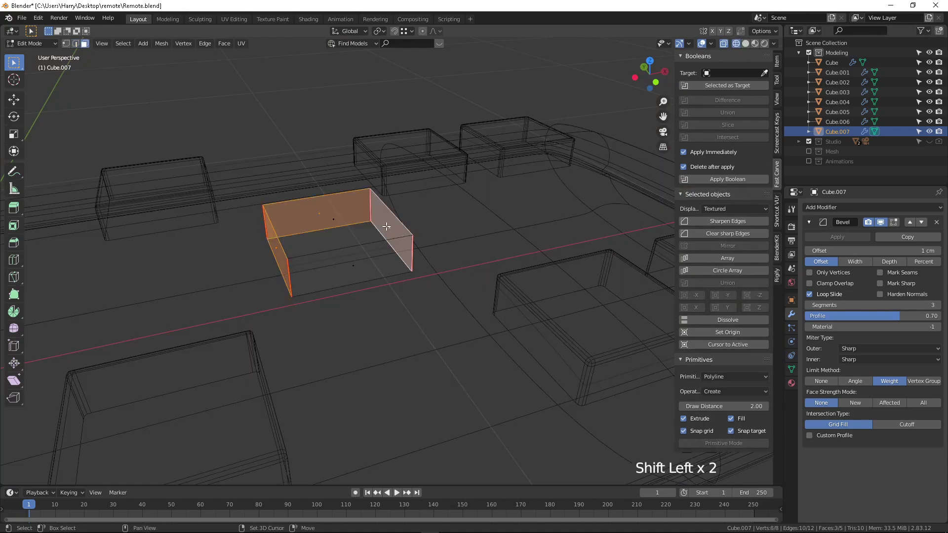
shift+click(353, 266)
key(shift+z)
Set the transform pivot to Individual Origins and extrude the four side faces individually outward to form a plus shape with long arms.
mouse_move(313, 222)
middle_down()
mouse_move(325, 192)
mouse_move(337, 206)
middle_up()
key(KP_7)
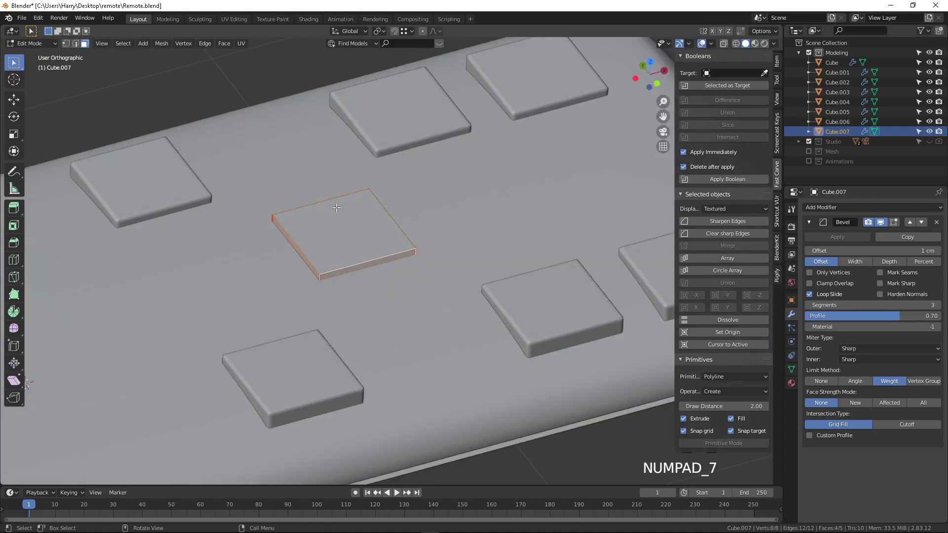
scroll(349, 231, down, 2)
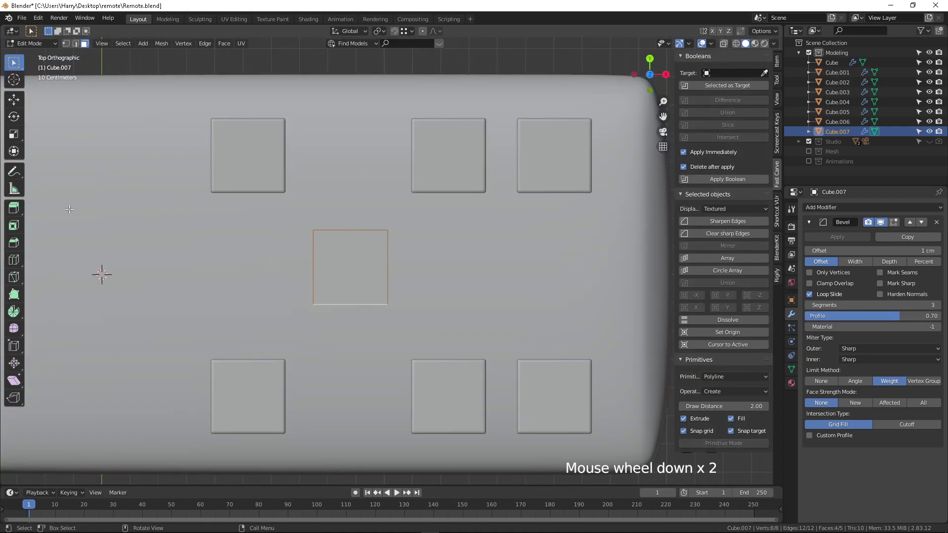
click(379, 32)
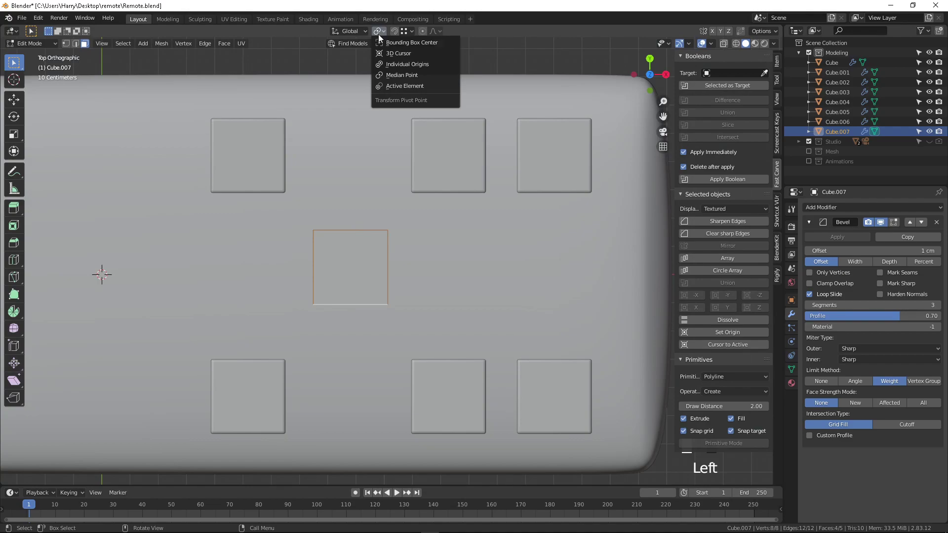
click(402, 66)
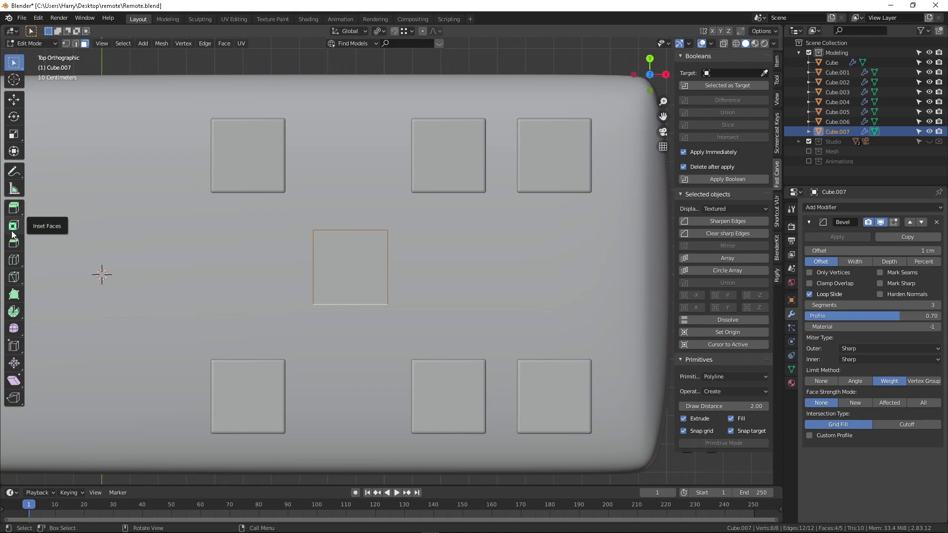
click(14, 209)
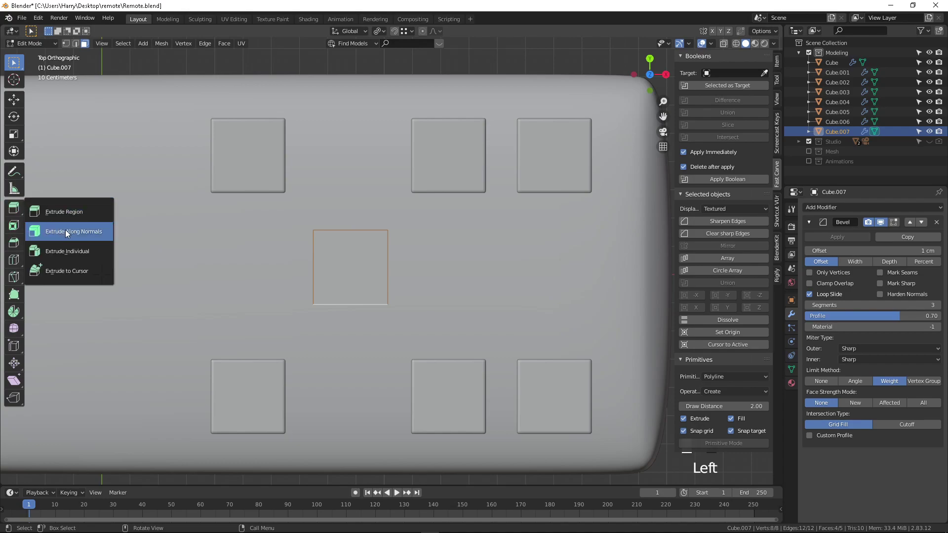
click(81, 249)
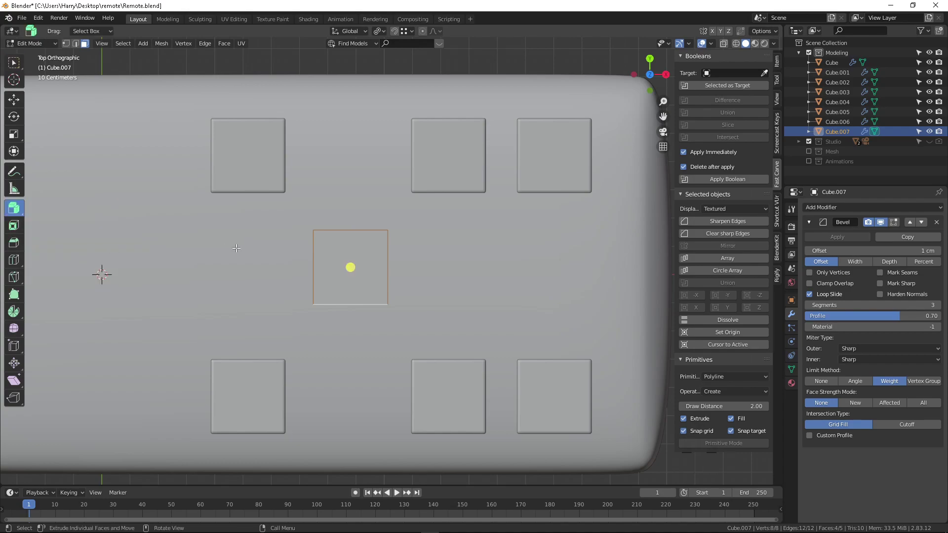
click(352, 268)
drag(351, 268, 367, 222)
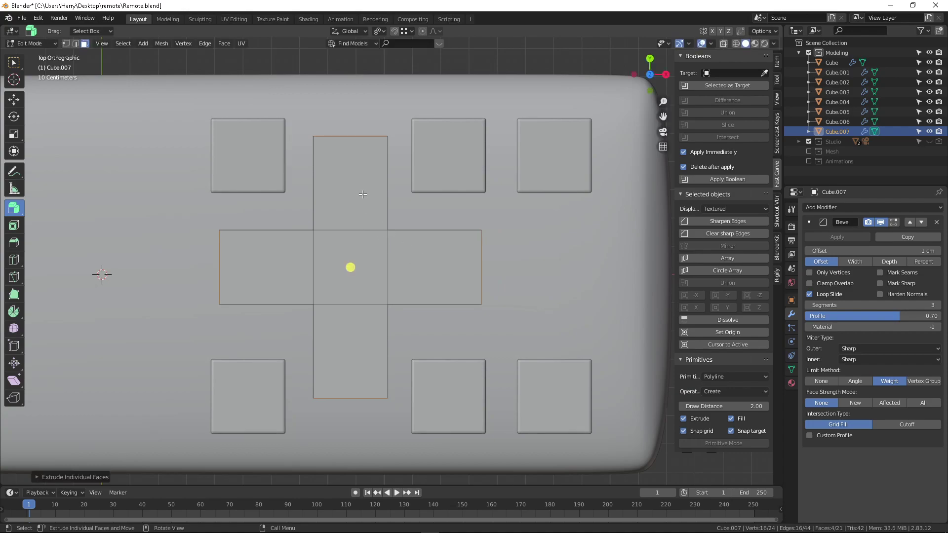
click(380, 32)
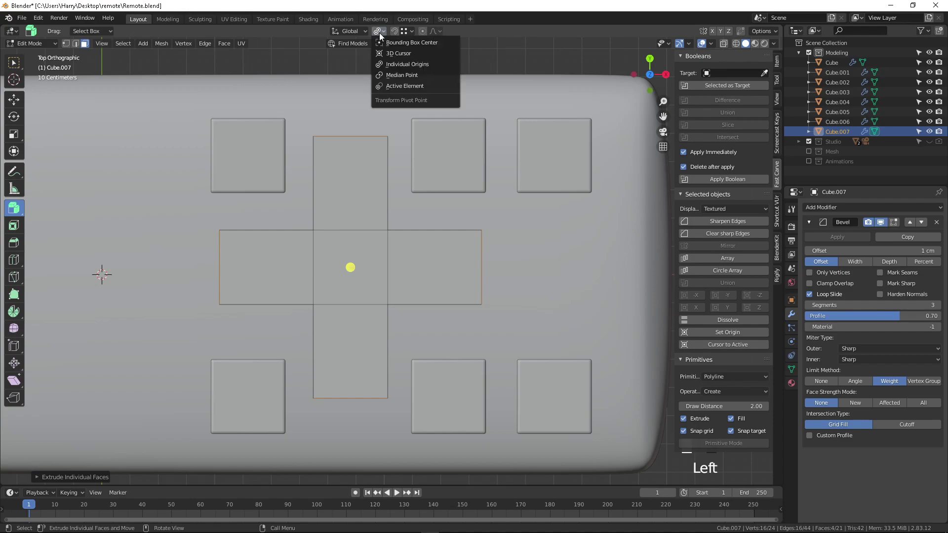
click(14, 62)
Raise the top outer edges of all four arms along Z by about 5 cm so the arms slope upward.
middle_drag(395, 299, 355, 290)
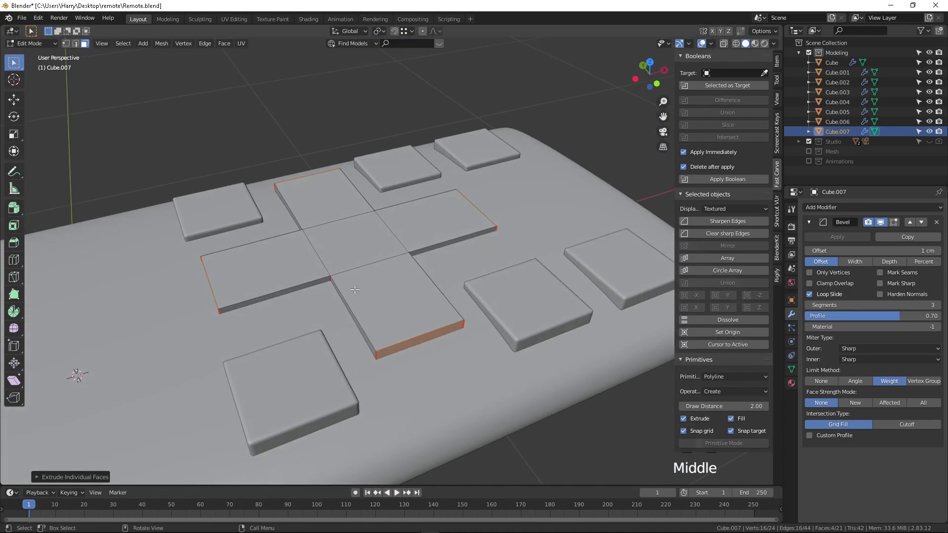
scroll(355, 290, up, 2)
key(2)
click(157, 280)
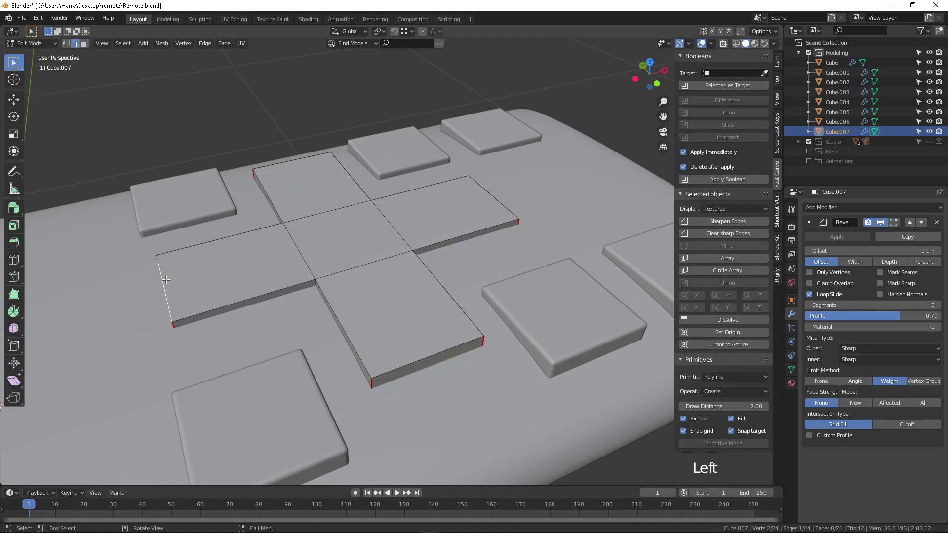
shift+click(281, 165)
shift+click(487, 229)
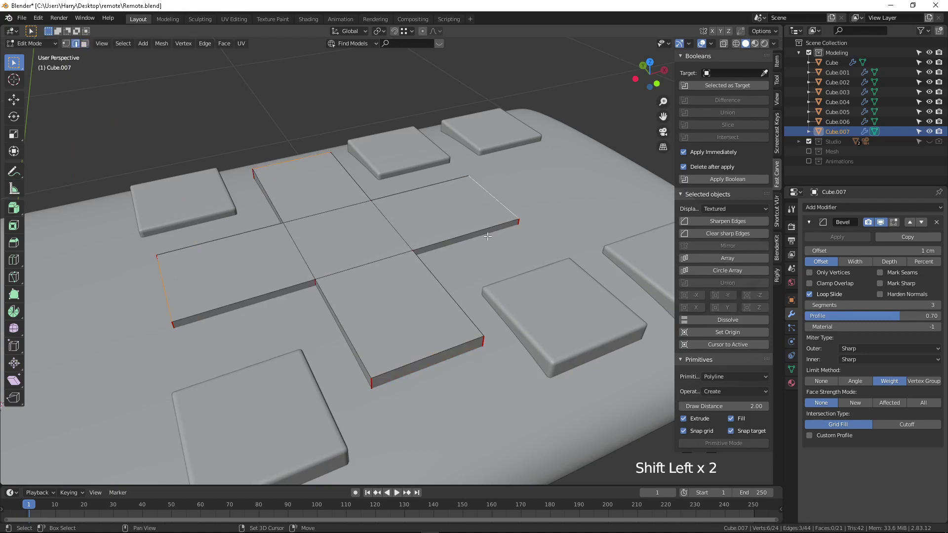
shift+click(419, 360)
key(KP_1)
key(g)
key(z)
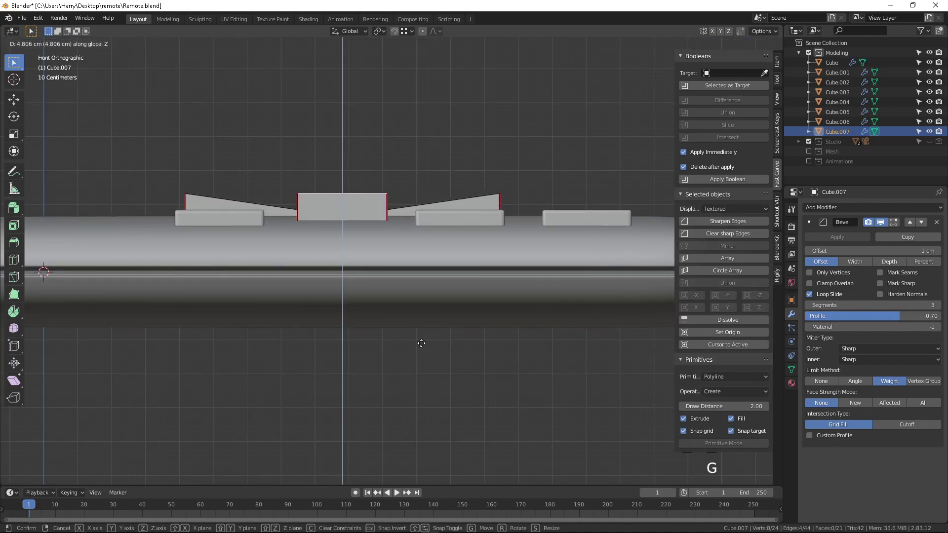
click(420, 335)
Inset the plus shape's central top face slightly and move the inner face up to form a raised centre block.
middle_drag(421, 335, 393, 224)
scroll(409, 239, up, 2)
scroll(403, 233, up, 2)
key(3)
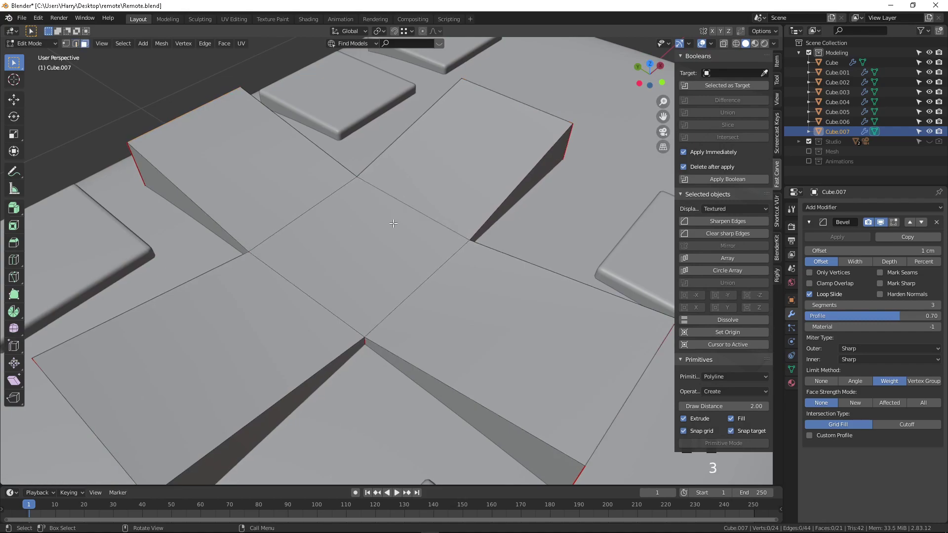
click(357, 243)
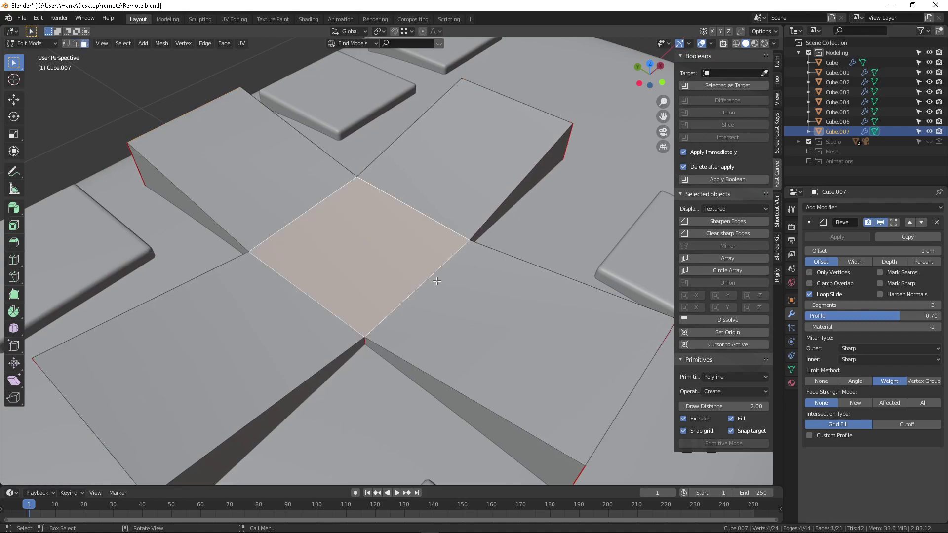
key(i)
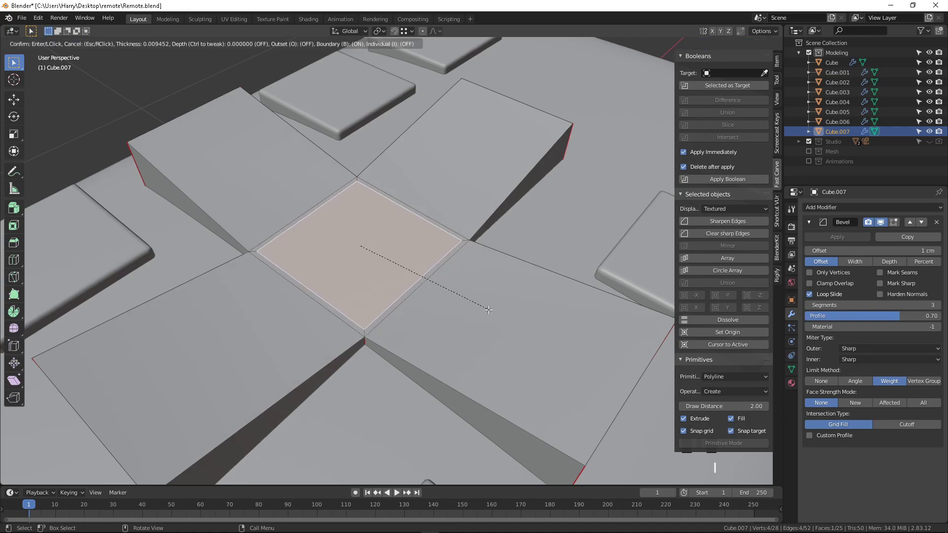
click(485, 310)
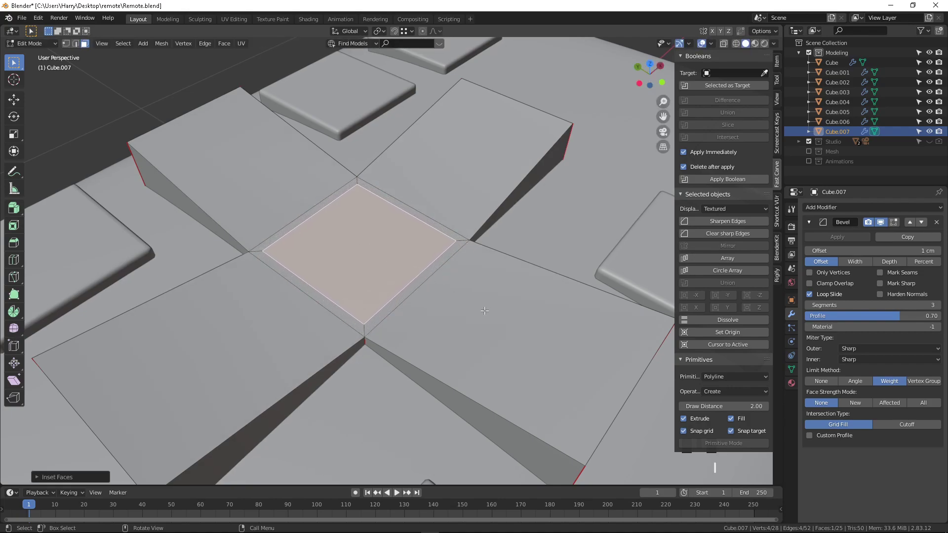
key(g)
click(484, 293)
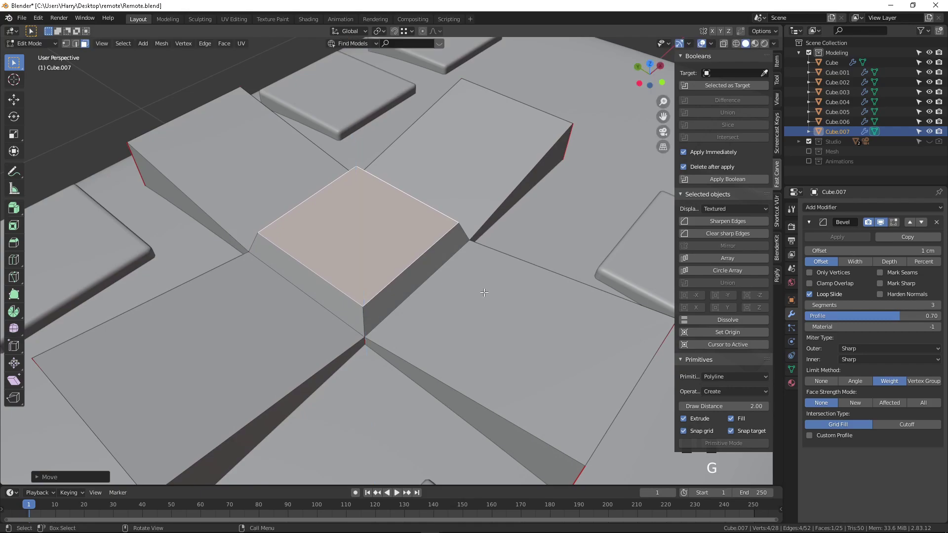
Add a Subdivision modifier at level 2 to the plus-shaped button in object mode and increase it to level 3.
key(Tab)
scroll(431, 300, down, 2)
middle_drag(398, 276, 409, 260)
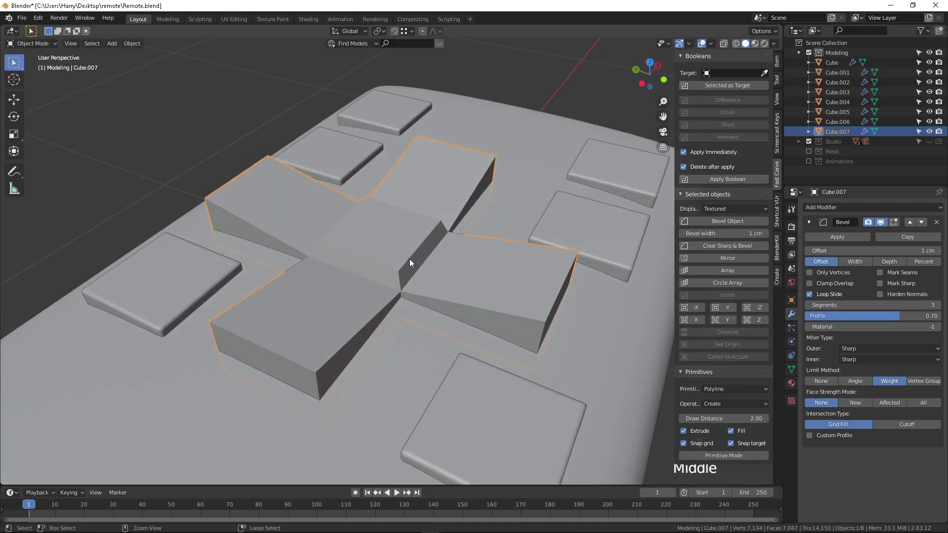
key(ctrl+2)
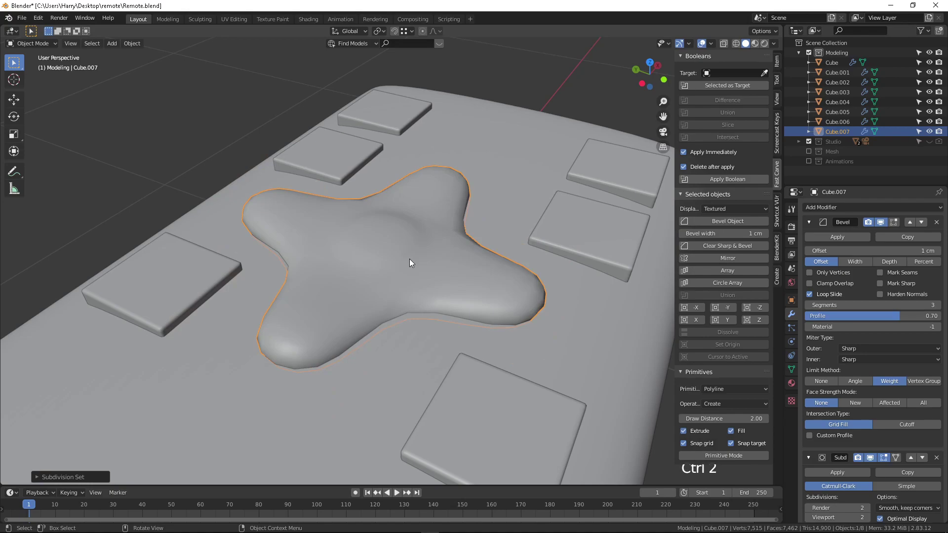
right_click(410, 262)
middle_drag(413, 239, 385, 316)
click(385, 316)
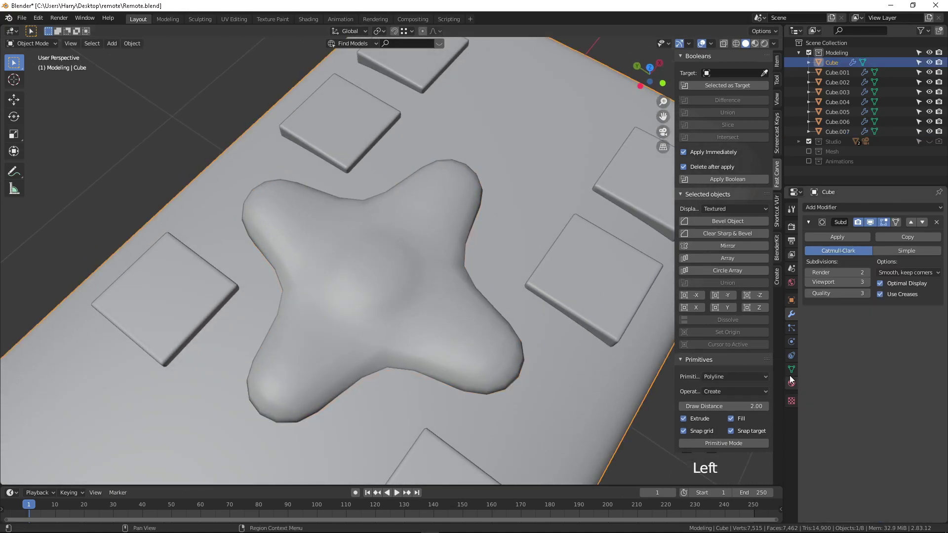
click(472, 371)
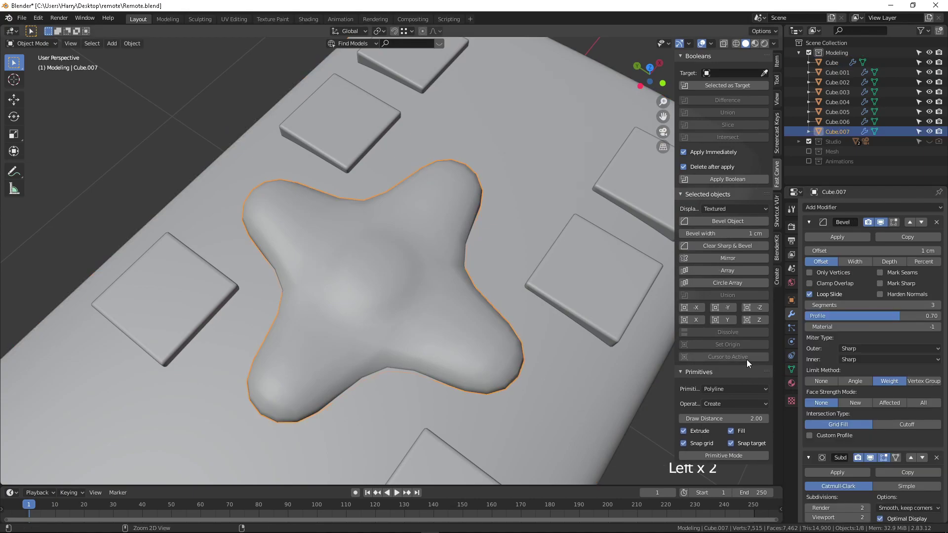
key(ctrl+3)
middle_drag(425, 334, 525, 310)
click(501, 213)
Add a loop cut across each of two adjacent arms of the plus-shaped button, slid toward the arm's outer end.
scroll(445, 294, down, 5)
middle_drag(446, 295, 475, 265)
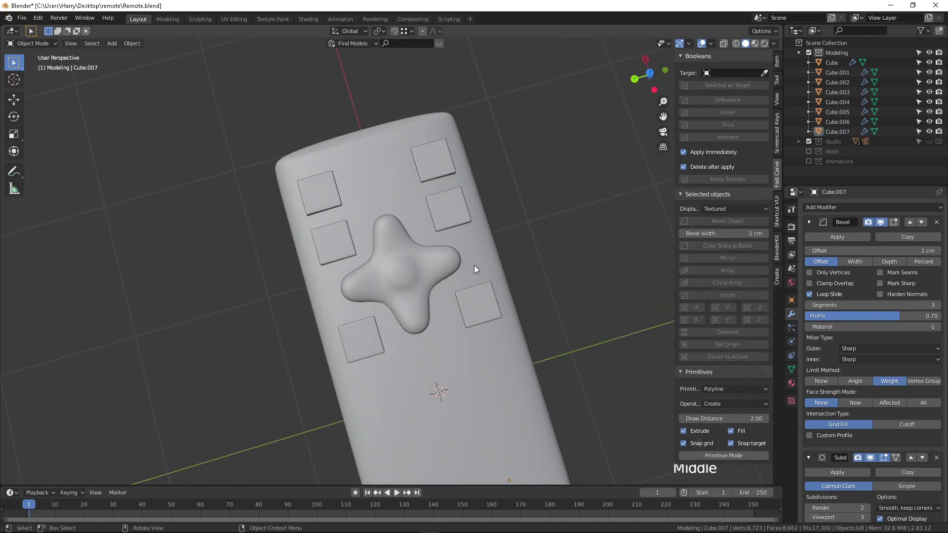
scroll(401, 271, up, 4)
middle_drag(401, 271, 467, 257)
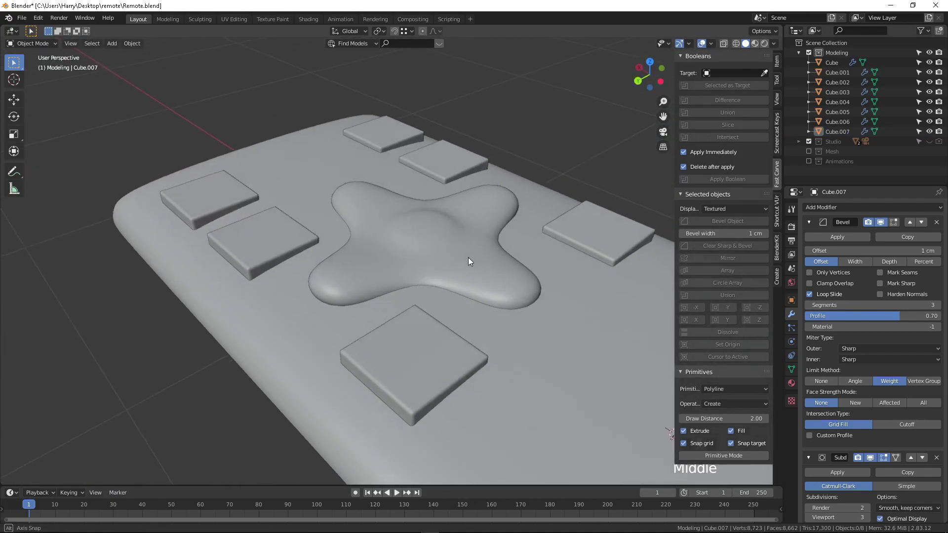
scroll(467, 256, up, 1)
key(Tab)
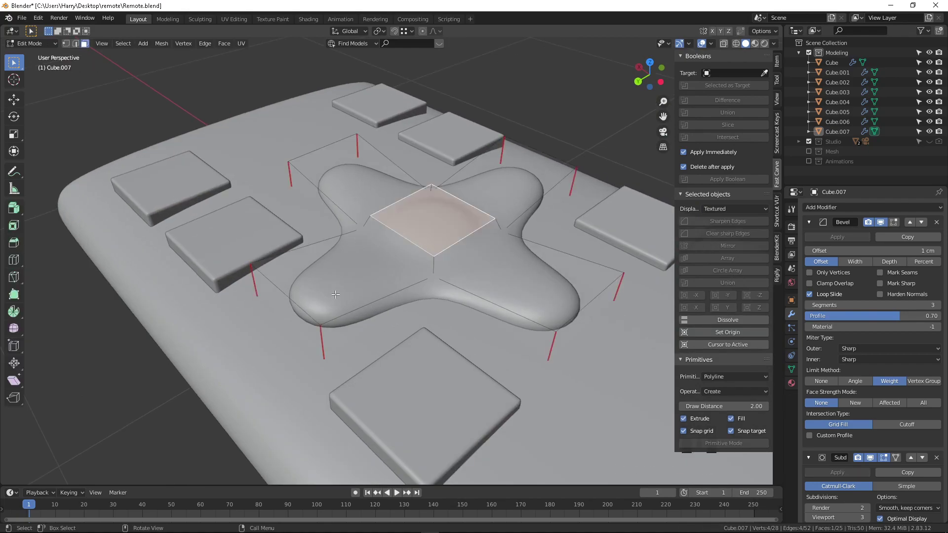
key(ctrl+r)
key(ctrl+r)
click(355, 310)
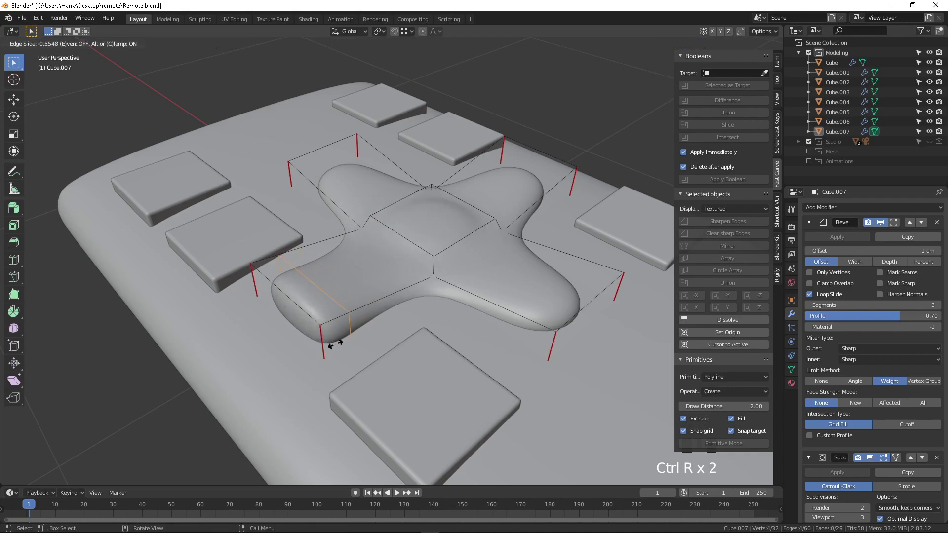
click(335, 343)
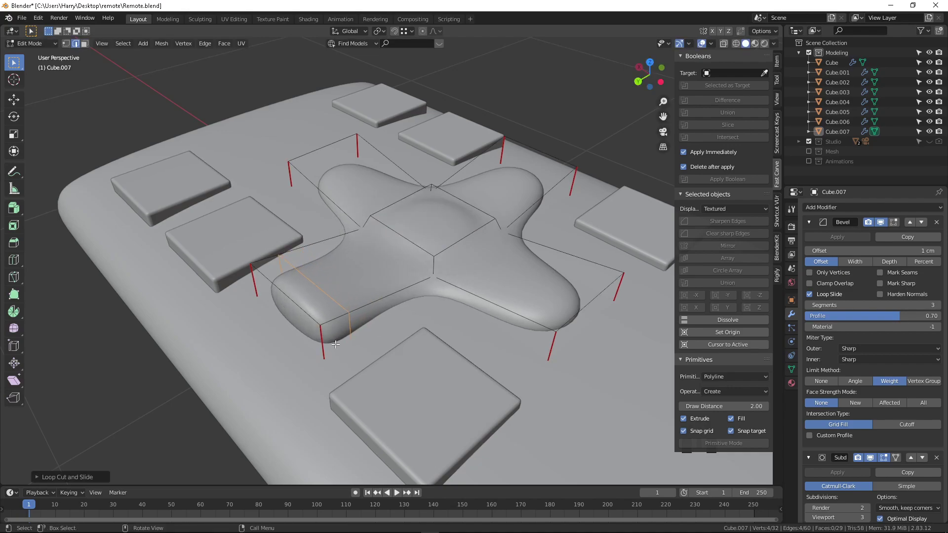
key(ctrl+r)
click(481, 297)
click(539, 364)
Add loop cuts across the remaining two arms, sliding each close to the outer end.
middle_drag(538, 364, 376, 247)
key(ctrl+r)
click(350, 348)
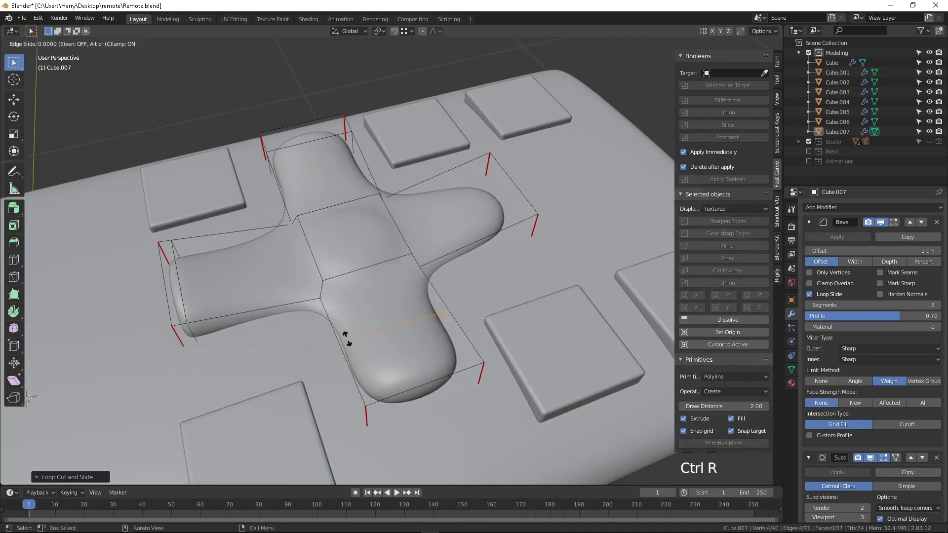
click(362, 371)
key(ctrl+r)
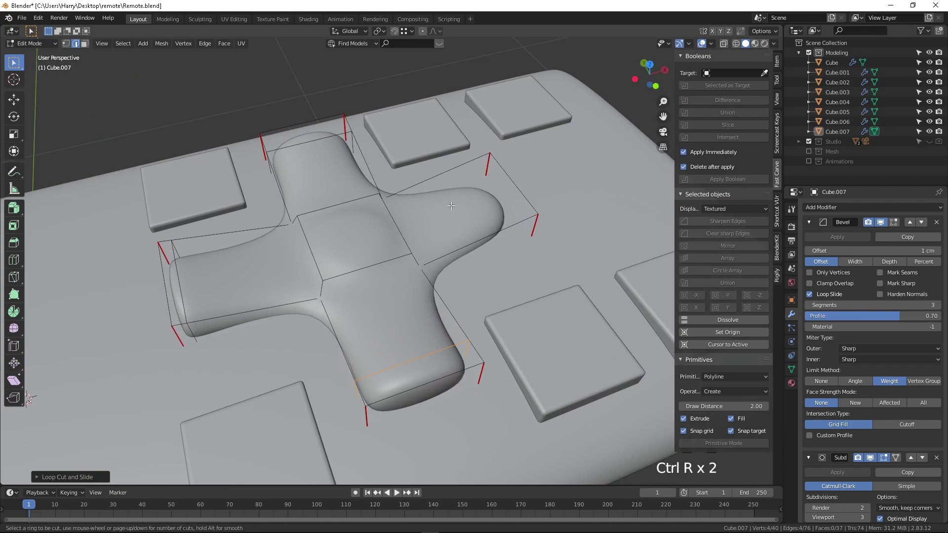
click(479, 232)
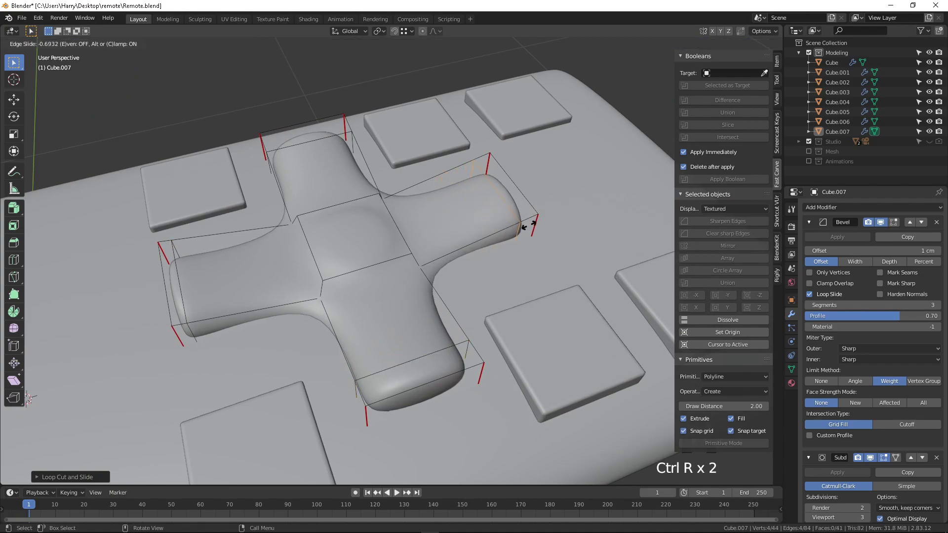
click(524, 222)
Select the four edges bounding the plus-shaped button's central top face and inset the face slightly.
click(275, 229)
scroll(333, 230, up, 2)
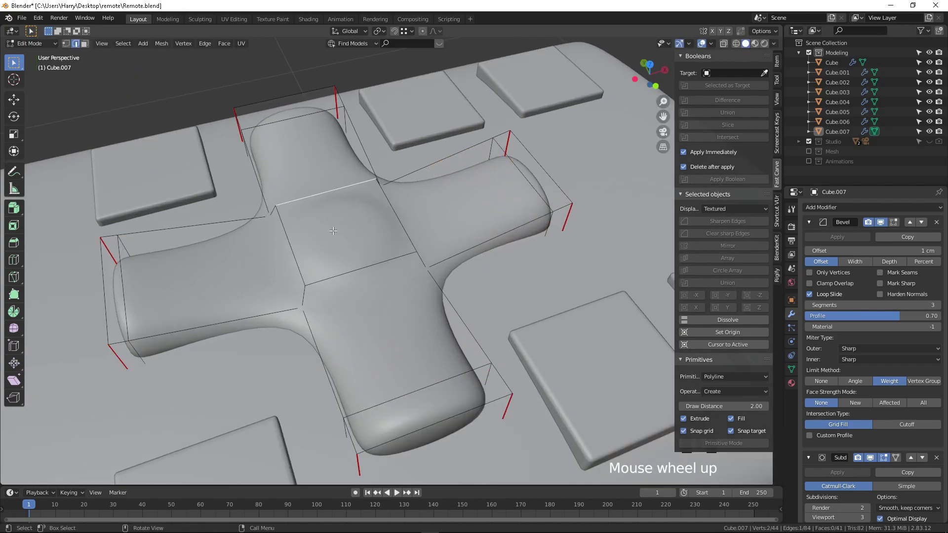
shift+click(395, 216)
shift+click(380, 265)
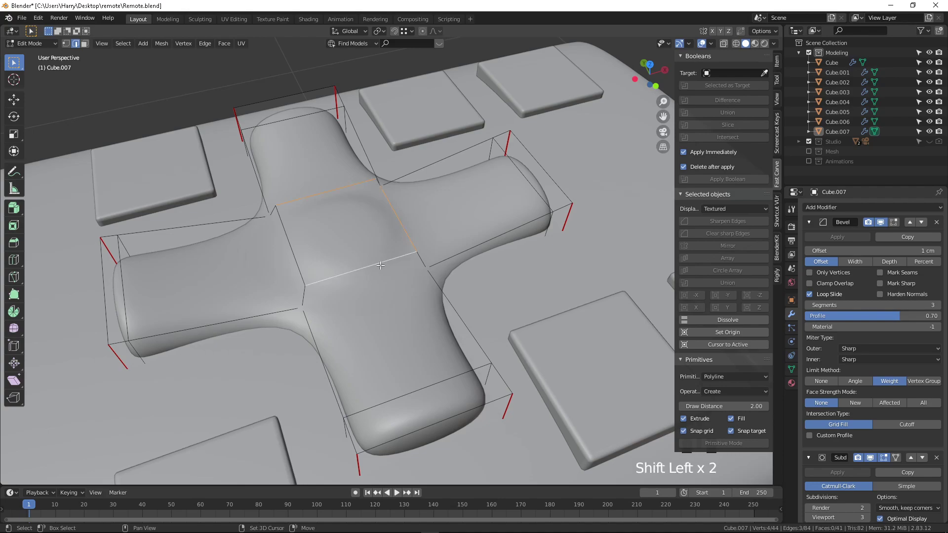
shift+click(289, 257)
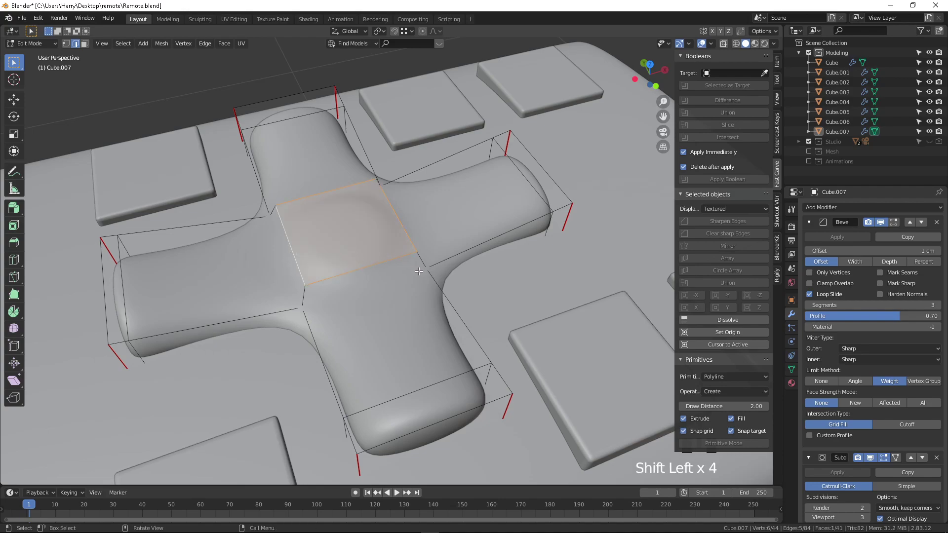
key(i)
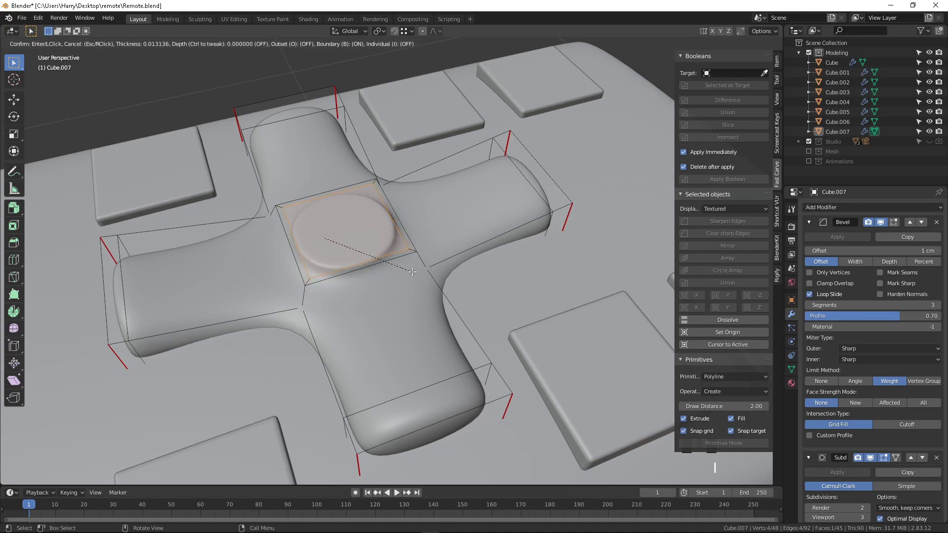
click(409, 271)
Raise the inset central face about 2.5 cm along Z and scale it down to form a rounded dome.
scroll(351, 229, up, 3)
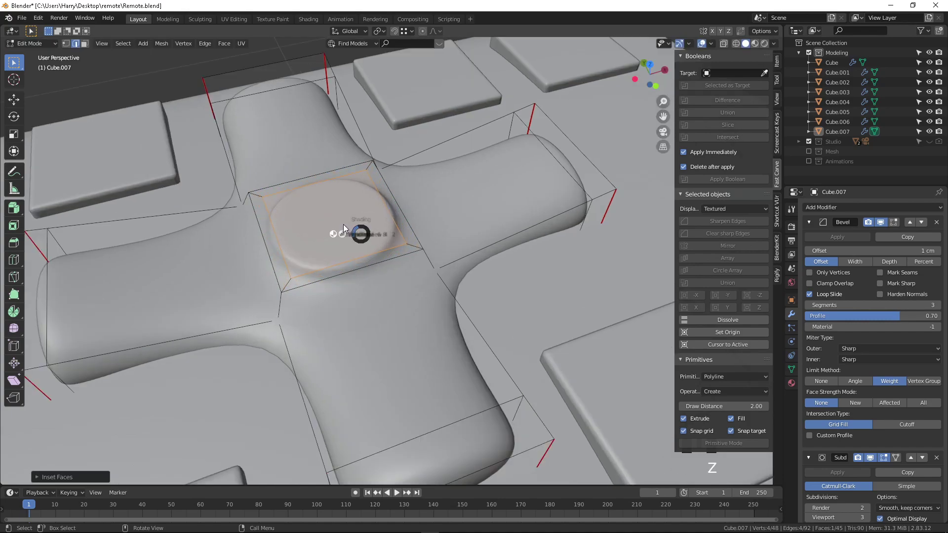
key(z)
key(shift+z)
key(g)
key(z)
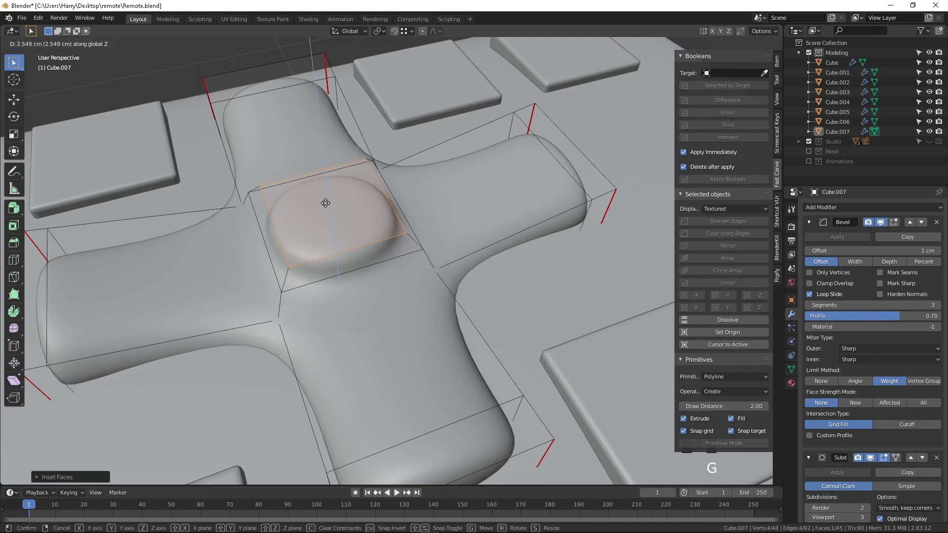
click(324, 202)
key(s)
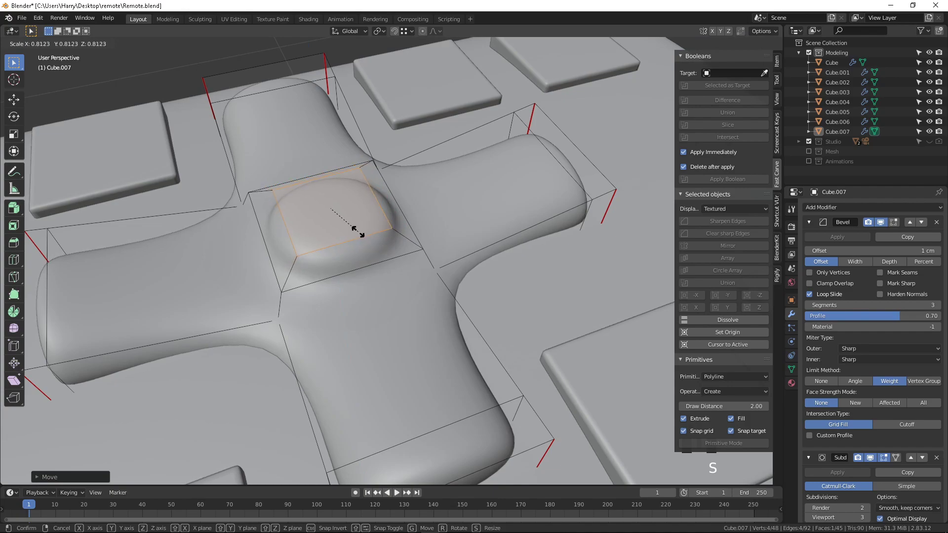
click(344, 241)
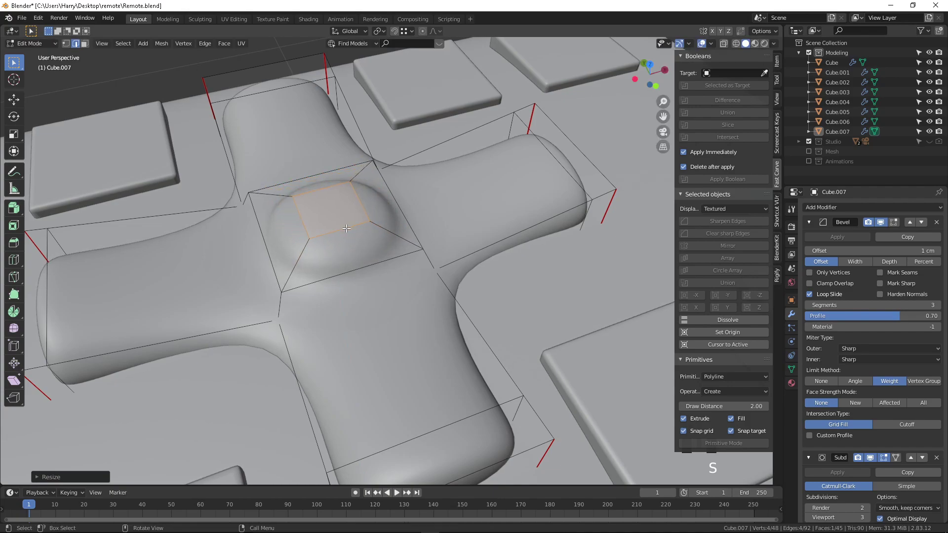
Add a loop cut around the central block, slid close to its top edge to sharpen the base of the dome.
key(ctrl+r)
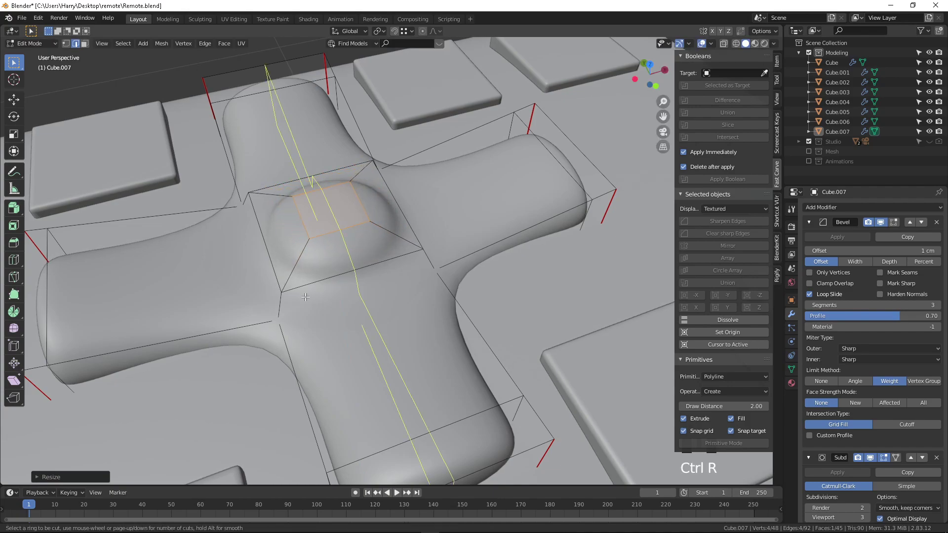
click(278, 298)
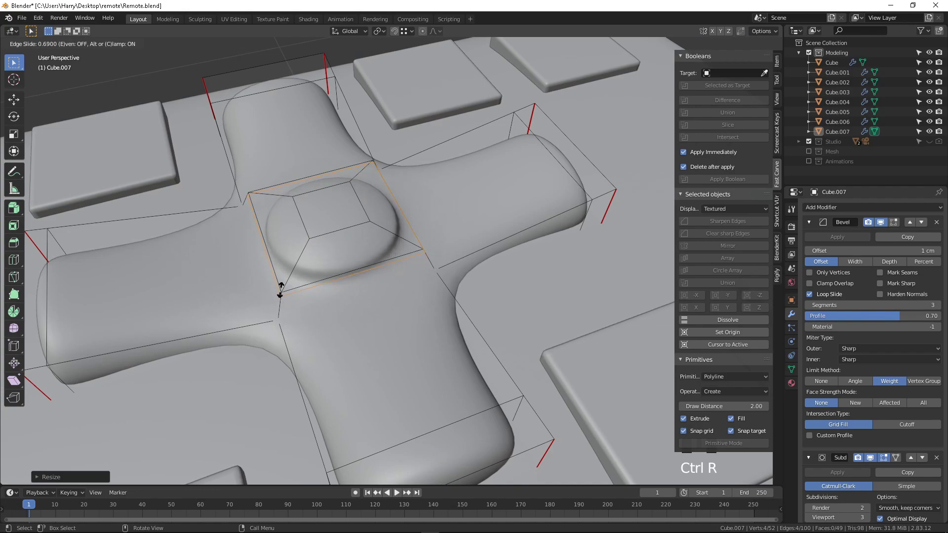
click(280, 286)
scroll(324, 239, down, 7)
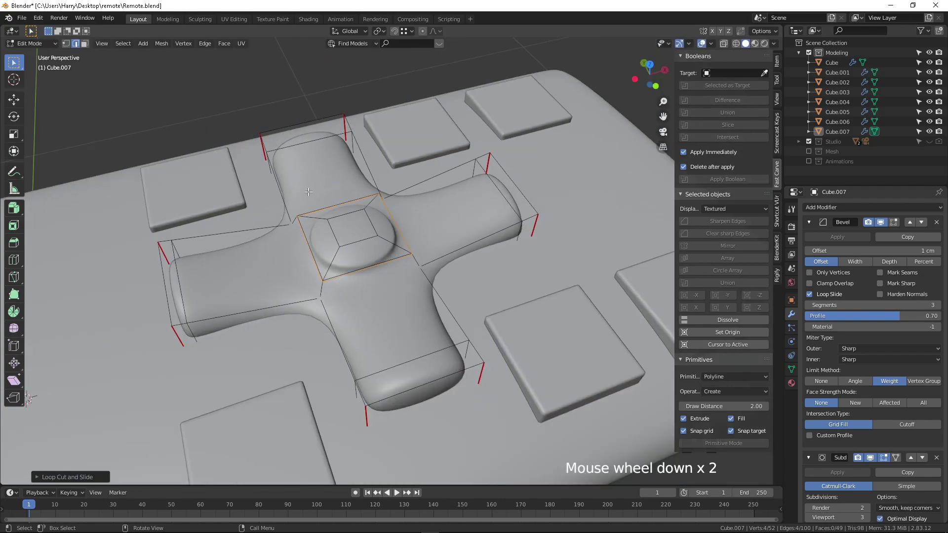
Check the plus-shaped button from the side in object mode and isolate it by hiding all other objects.
middle_drag(322, 152, 469, 180)
key(Tab)
scroll(469, 248, up, 3)
middle_drag(470, 248, 386, 244)
click(389, 248)
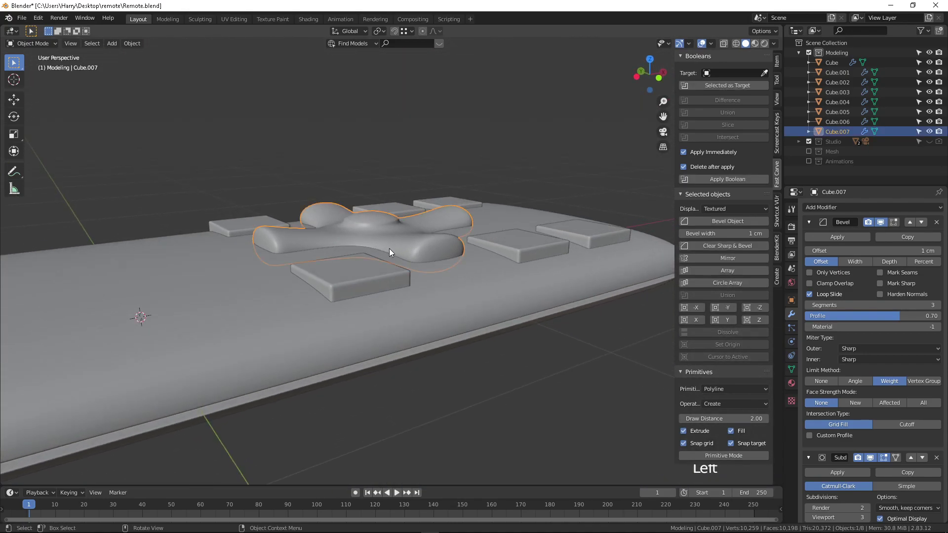
key(Tab)
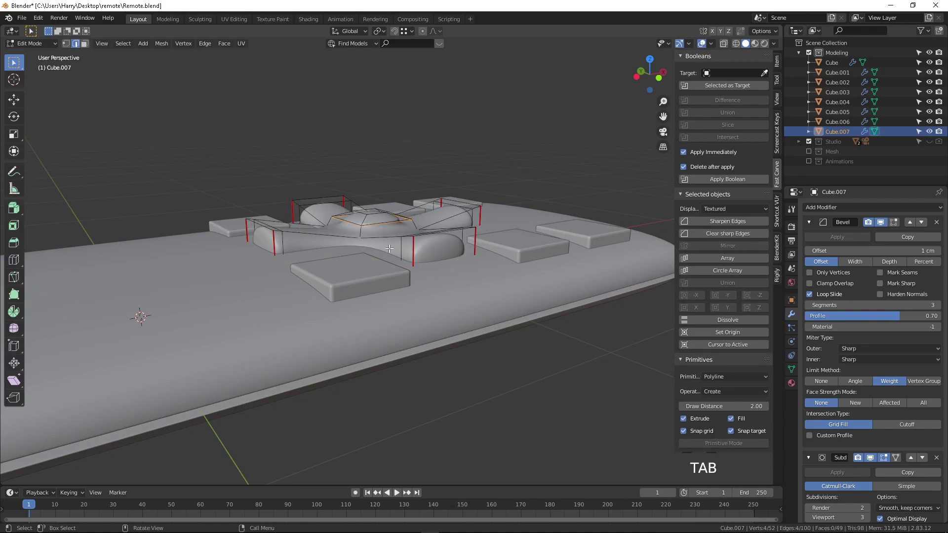
key(Tab)
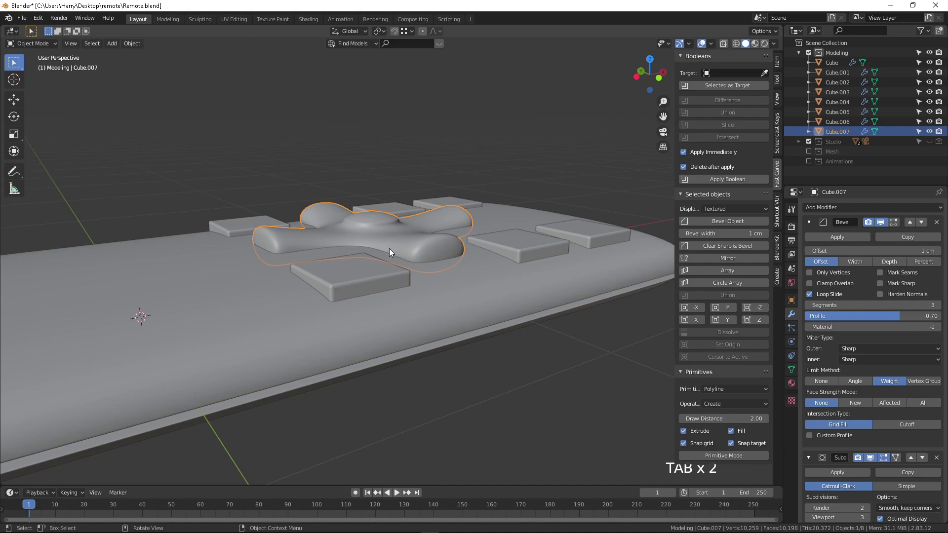
key(shift+h)
scroll(390, 237, up, 2)
middle_drag(386, 238, 361, 269)
click(361, 270)
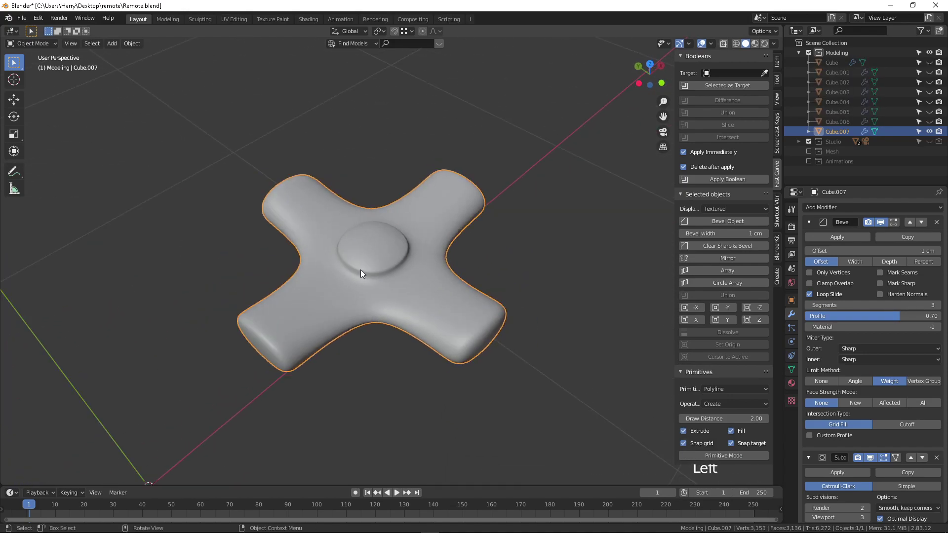
Select the underside faces of the plus-shaped button's arms, including the narrow end strips, and delete them.
key(Tab)
middle_drag(372, 317, 344, 196)
scroll(358, 254, up, 1)
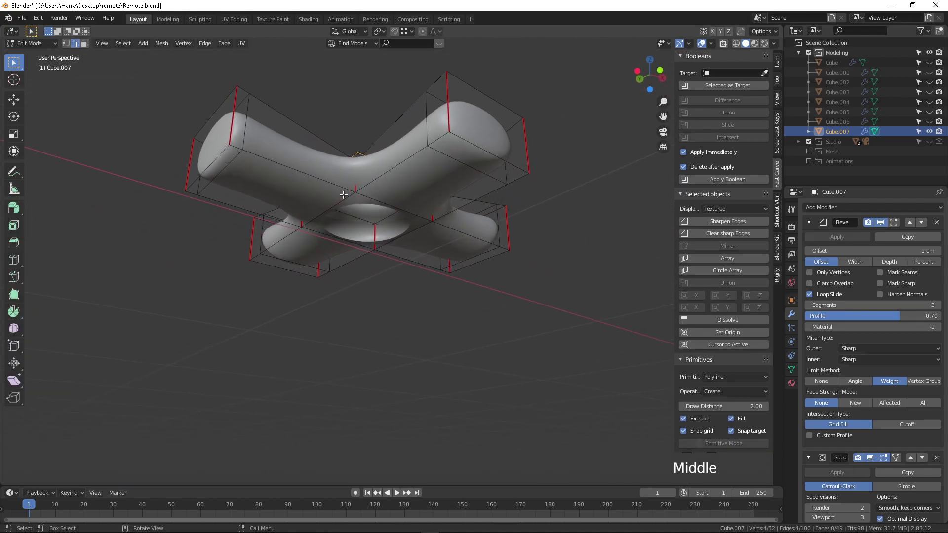
key(3)
click(220, 178)
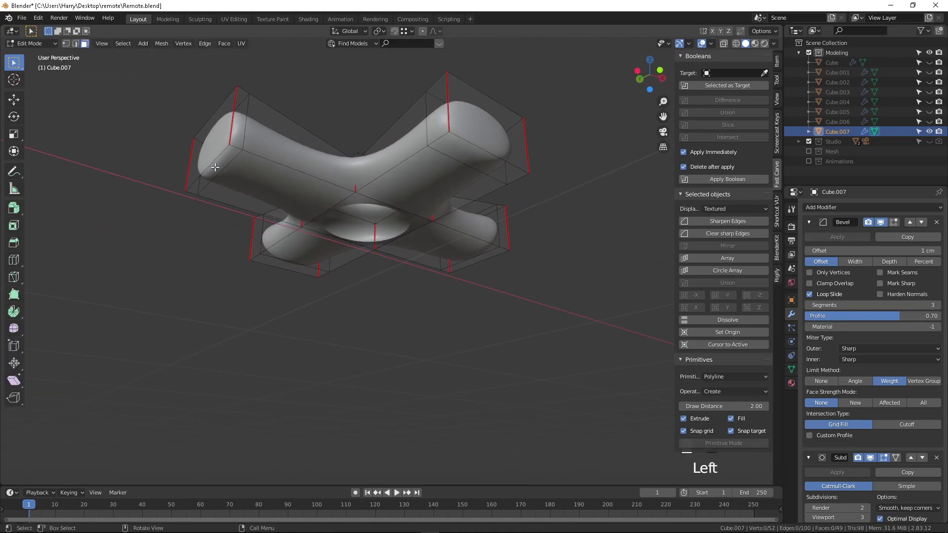
shift+click(276, 198)
shift+click(313, 265)
shift+click(301, 271)
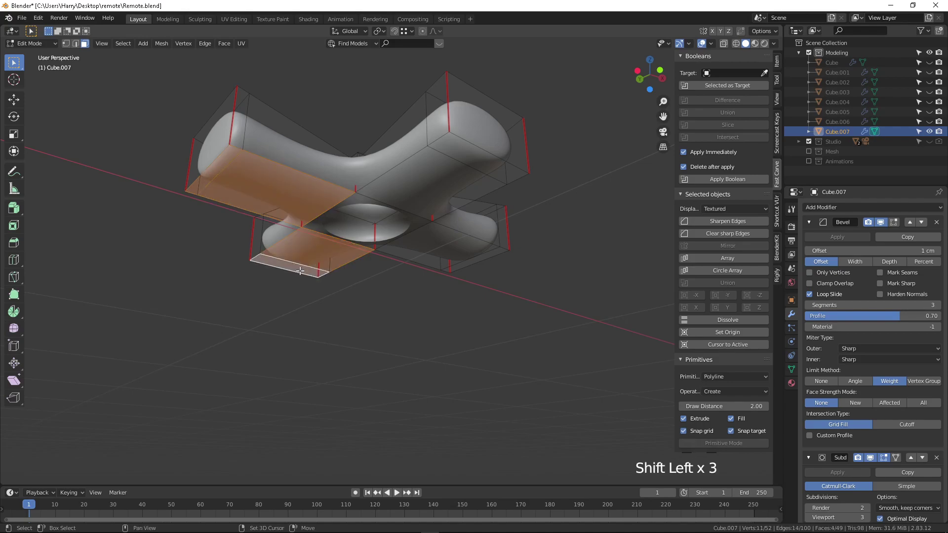
shift+click(443, 249)
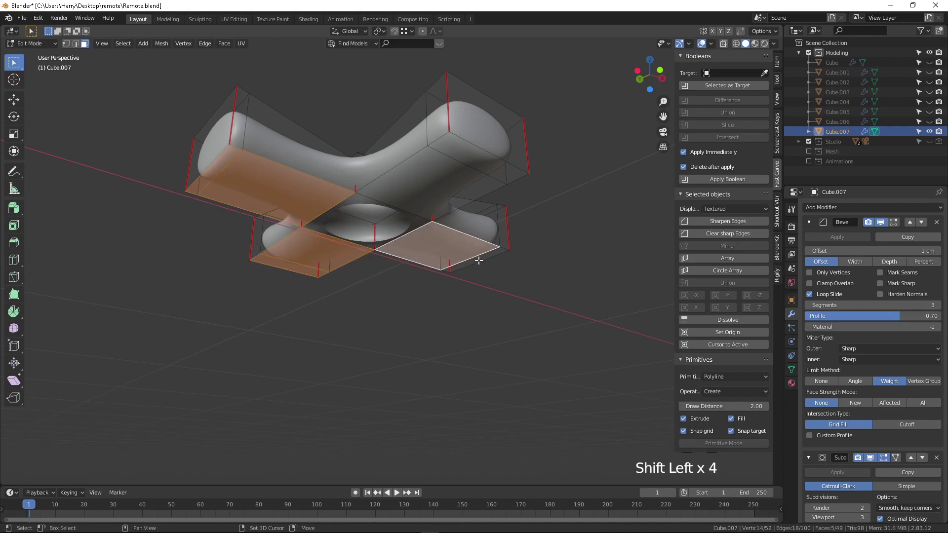
shift+click(482, 169)
shift+click(489, 254)
middle_drag(488, 254, 448, 210)
key(x)
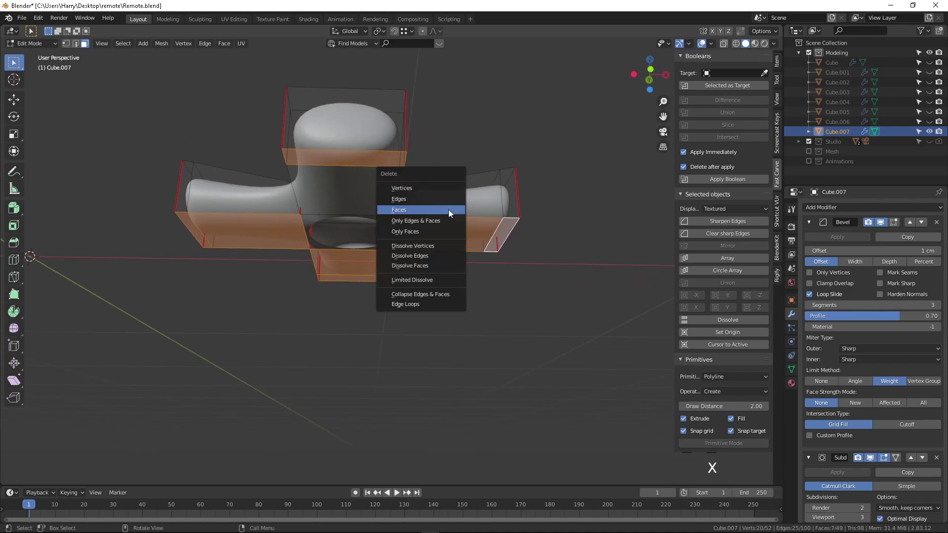
click(448, 209)
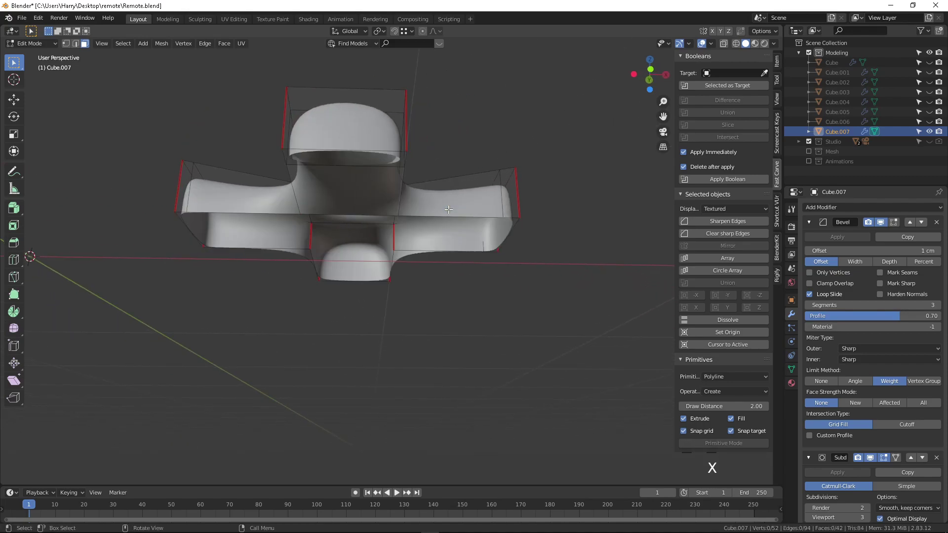
Turn off the Subdivision modifier's display in edit mode for the plus-shaped button.
click(791, 371)
click(792, 310)
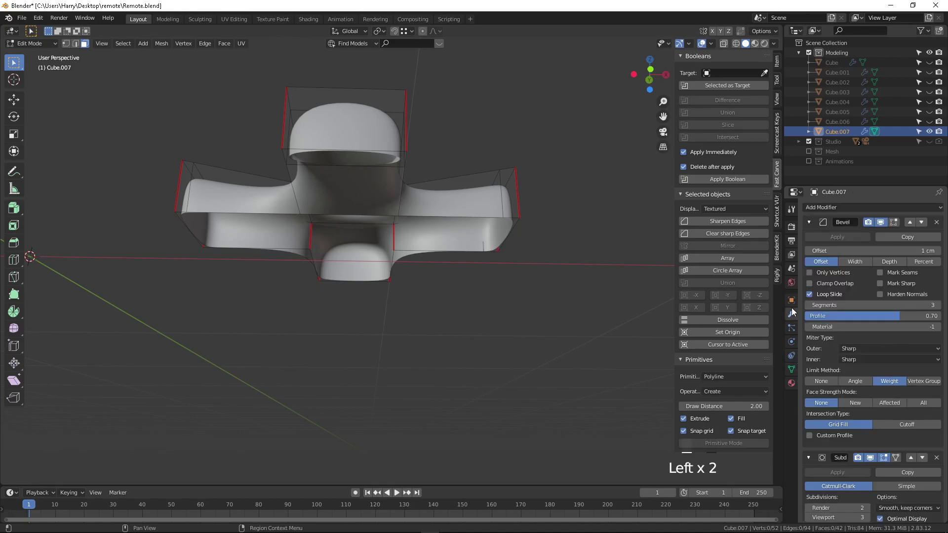
scroll(904, 474, down, 2)
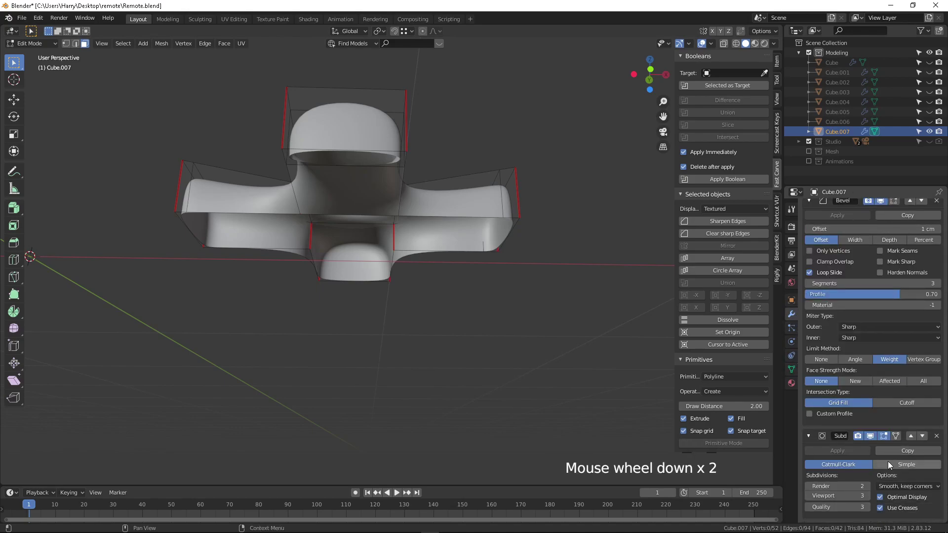
click(884, 436)
Select the four edges around the base of the central raised block and mark them as a seam.
middle_drag(435, 277, 486, 214)
scroll(457, 251, up, 2)
middle_drag(320, 269, 431, 266)
click(422, 234)
middle_drag(408, 233, 442, 234)
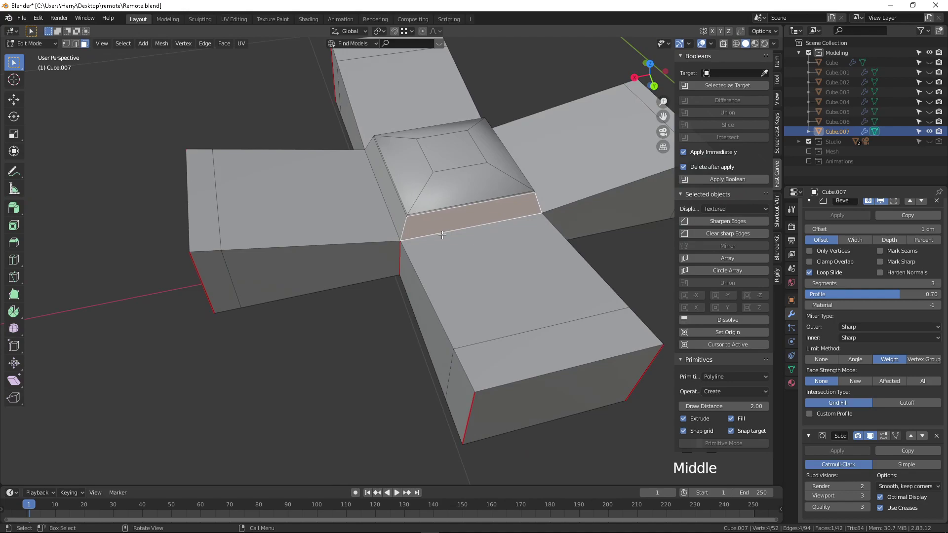
click(443, 243)
key(2)
click(401, 237)
shift+click(381, 219)
middle_drag(386, 187, 423, 244)
alt+shift+click(532, 267)
shift+click(424, 244)
middle_drag(486, 251, 592, 170)
key(F5)
scroll(556, 187, down, 5)
middle_drag(510, 222, 481, 222)
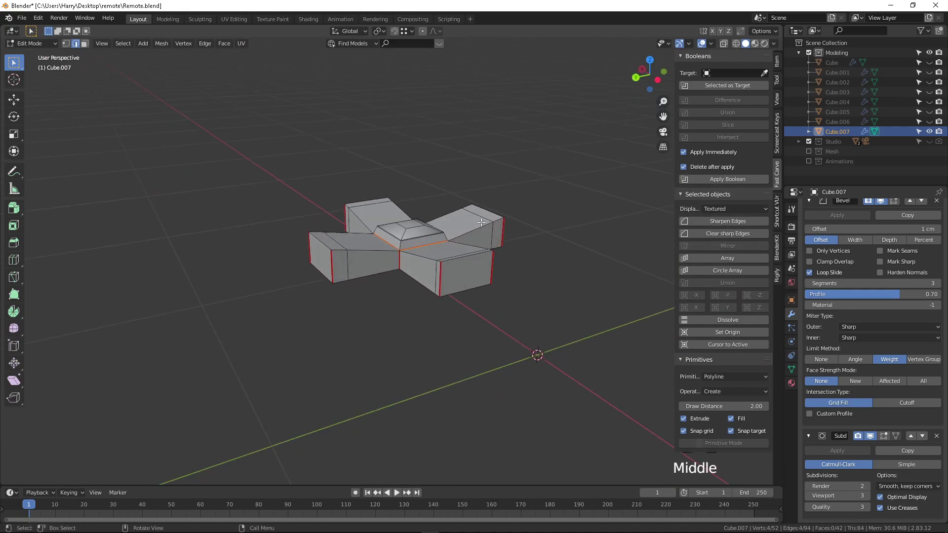
Split the viewport vertically and change the new narrow area to a UV Editor.
drag(3, 28, 178, 37)
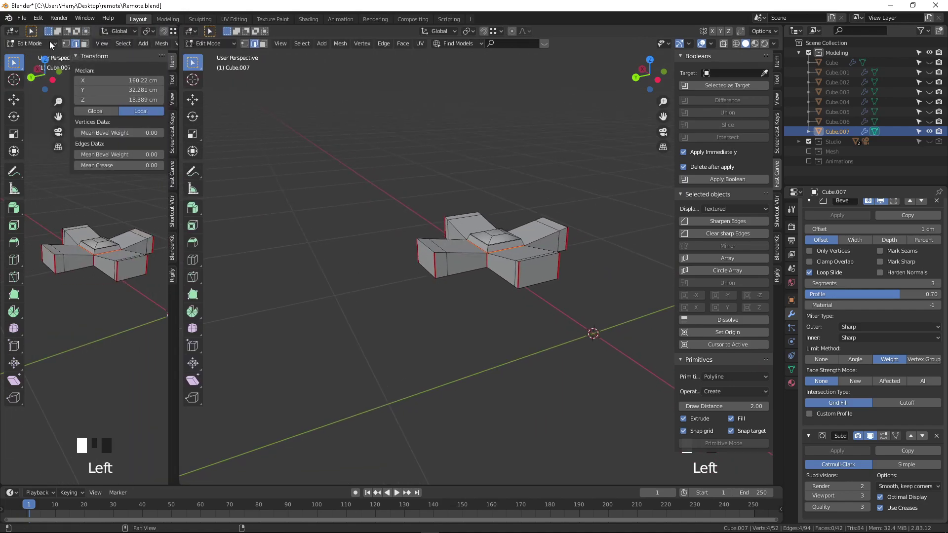
click(12, 30)
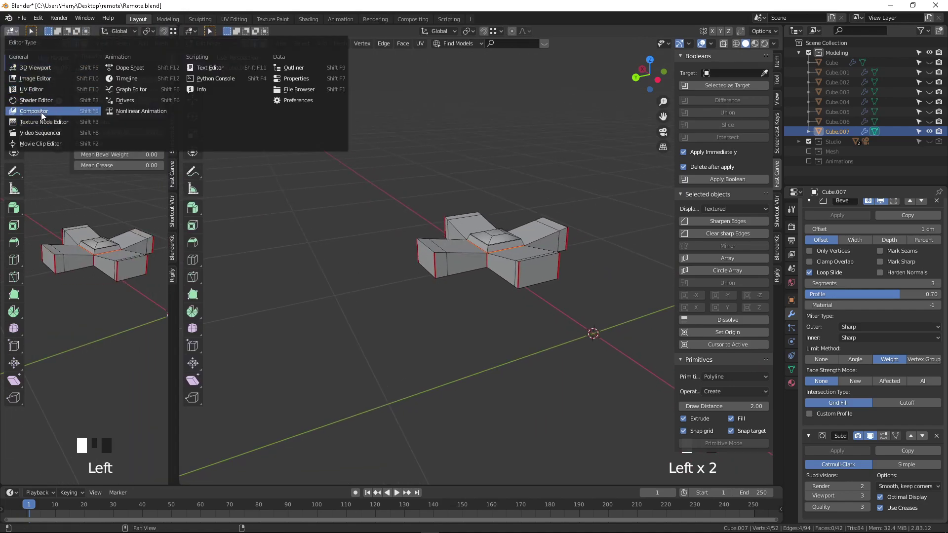
click(36, 90)
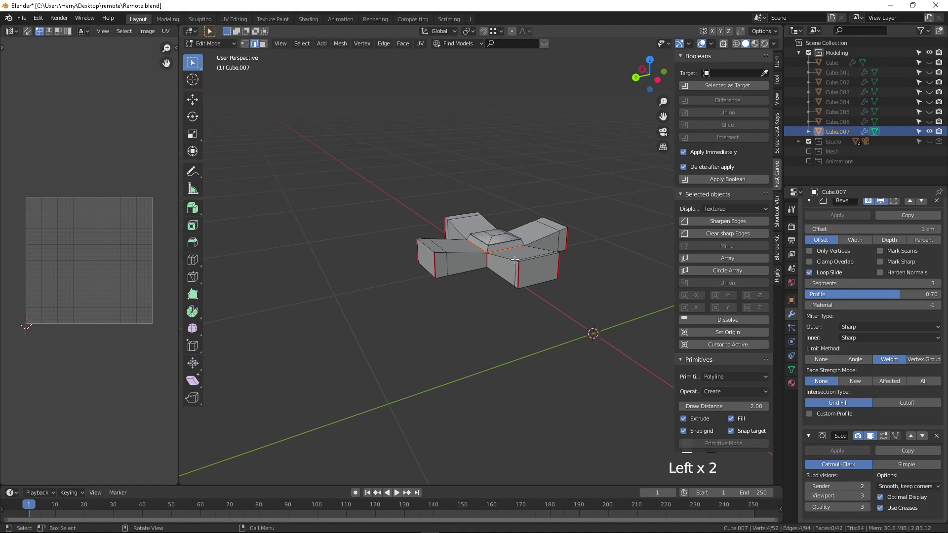
Select the entire plus-shaped mesh and unwrap it.
key(a)
key(u)
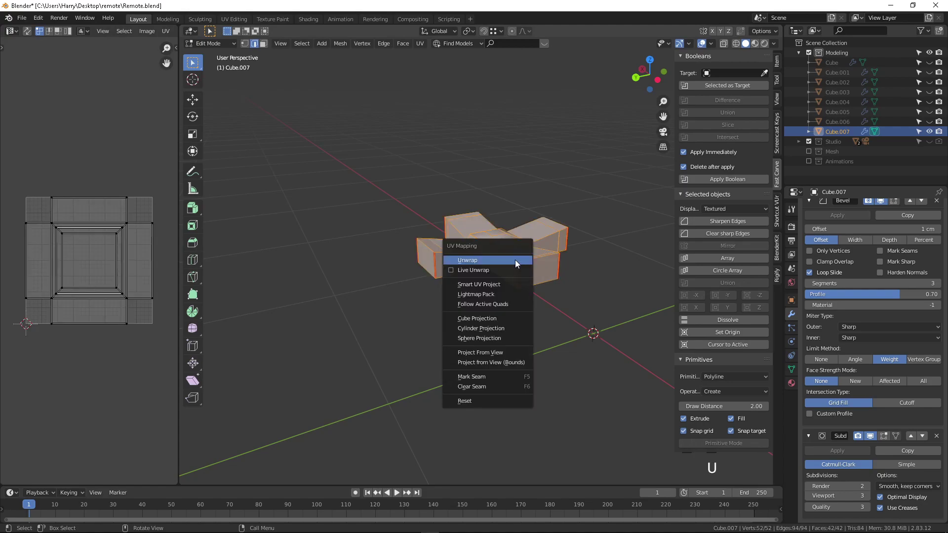
click(514, 260)
scroll(117, 339, up, 1)
shift+middle_drag(116, 276, 110, 239)
scroll(432, 267, up, 1)
middle_drag(432, 267, 547, 268)
scroll(570, 277, up, 2)
shift+middle_drag(547, 267, 379, 227)
click(544, 311)
middle_drag(544, 311, 498, 280)
scroll(442, 258, down, 1)
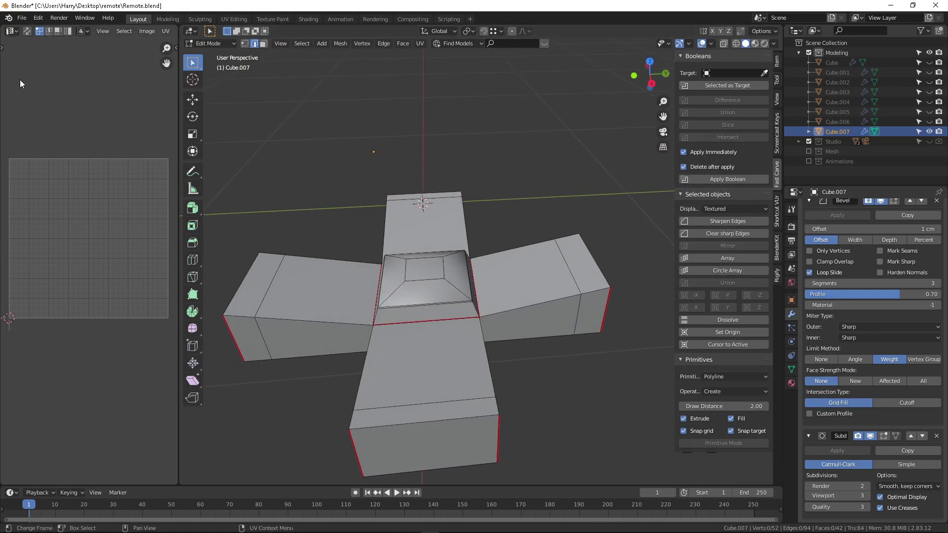
Turn on UV sync selection and select the triangular face in the distorted UV island.
click(28, 31)
scroll(126, 258, up, 1)
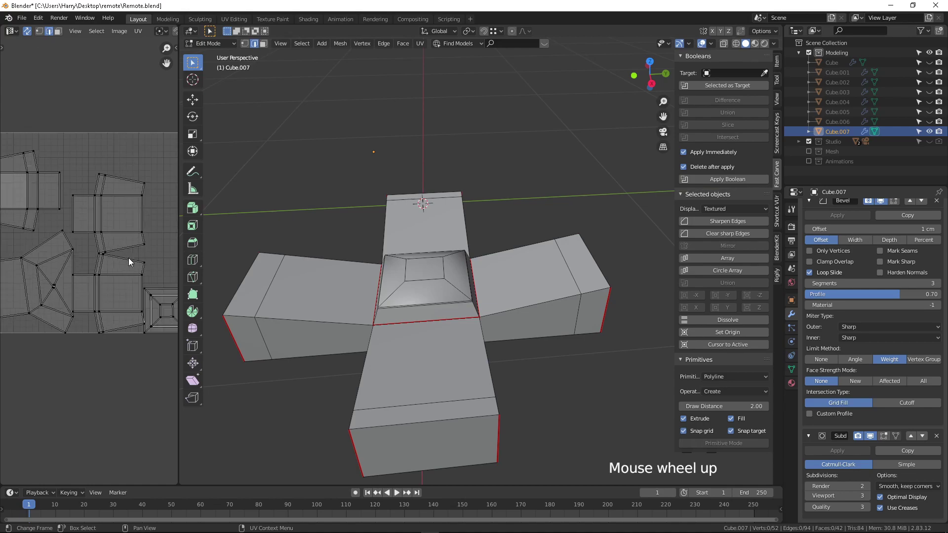
shift+middle_drag(81, 244, 110, 180)
click(89, 241)
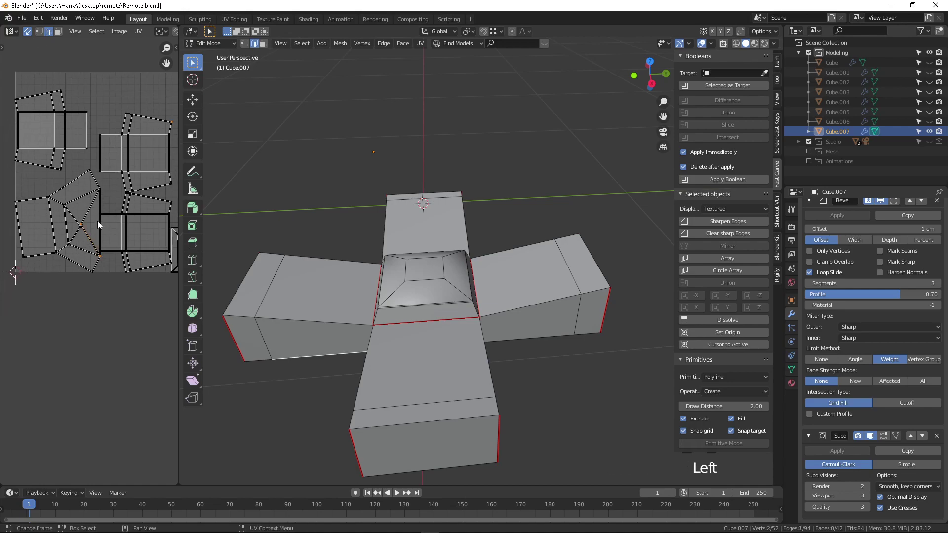
key(3)
click(96, 220)
Delete the leftover underside face of the arm linked to the distorted UV island.
scroll(354, 212, down, 2)
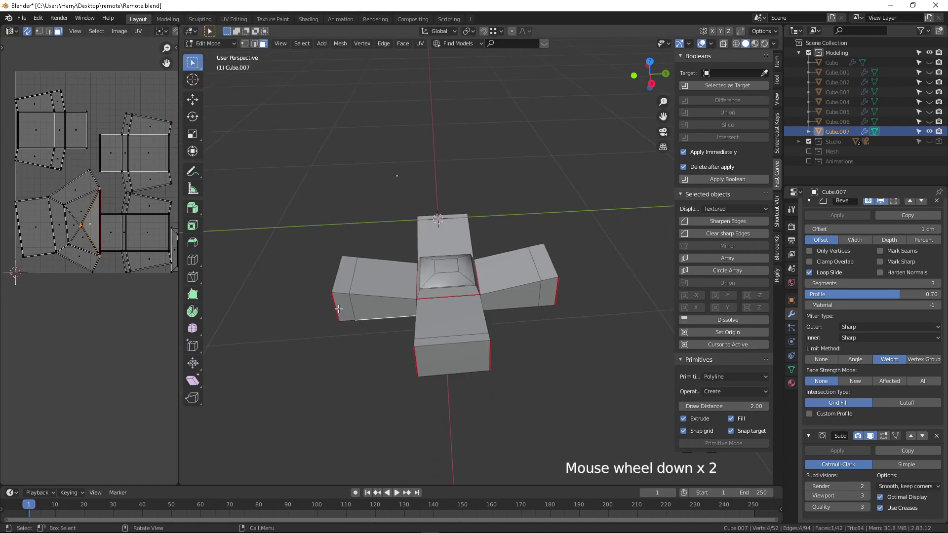
middle_drag(360, 217, 354, 212)
click(405, 153)
scroll(405, 153, up, 2)
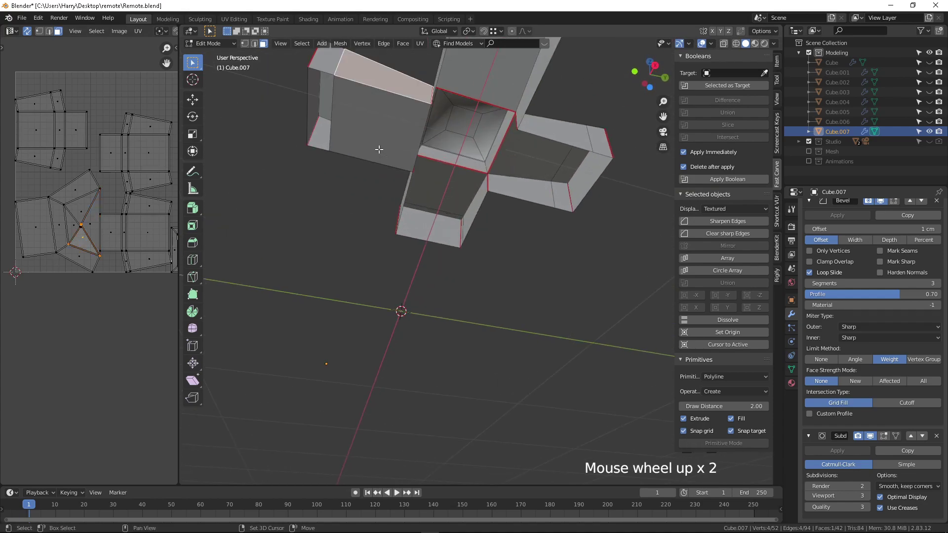
shift+middle_drag(384, 155, 385, 171)
click(383, 159)
key(x)
click(384, 159)
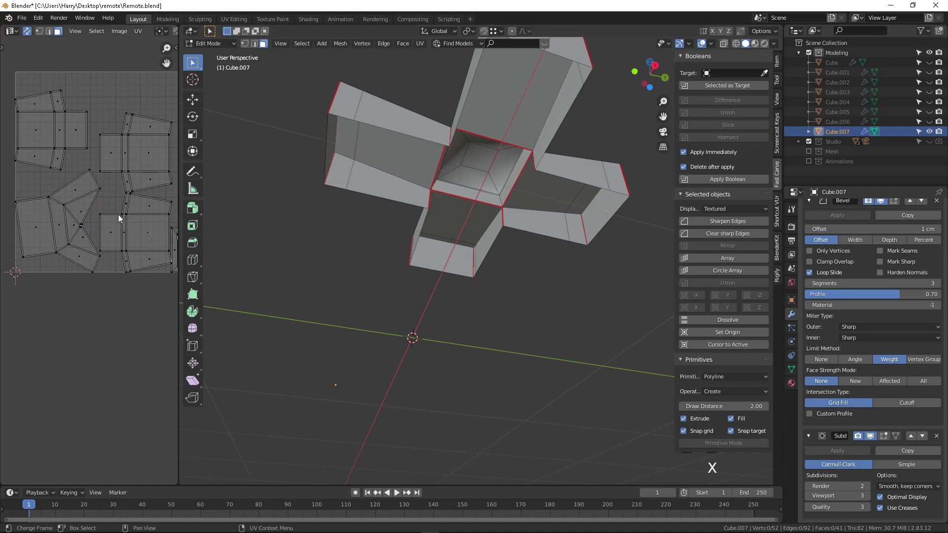
Select the whole plus-shaped mesh and unwrap it again.
middle_drag(325, 207, 346, 197)
key(a)
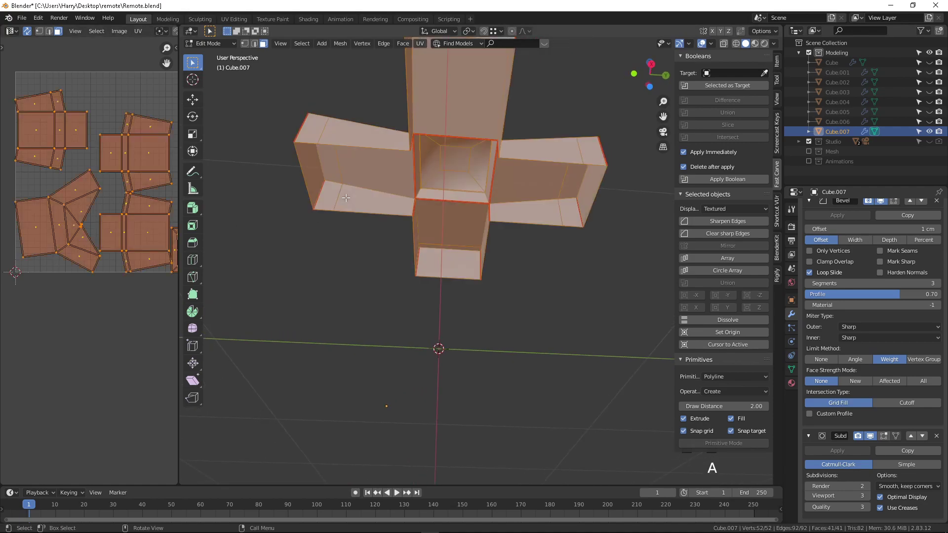
key(u)
click(345, 197)
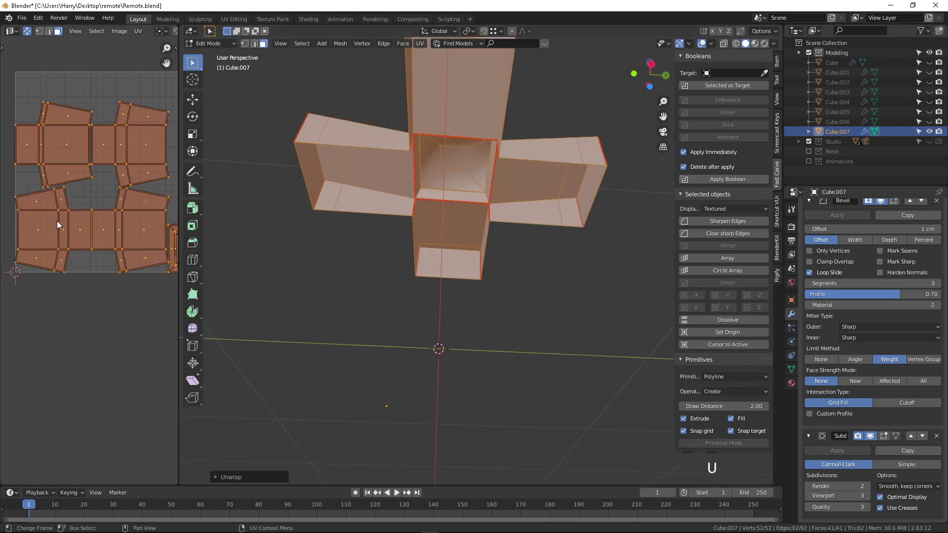
Check which faces of the pad's arms the adjoining end rectangles in the lower UV islands belong to.
click(94, 191)
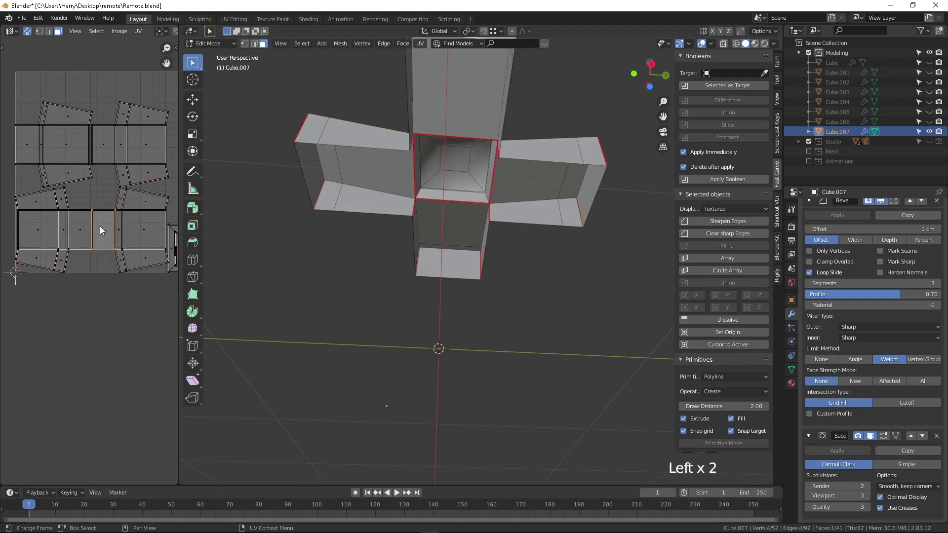
middle_drag(276, 247, 318, 225)
click(139, 240)
middle_drag(523, 158, 388, 172)
scroll(494, 168, up, 2)
click(105, 218)
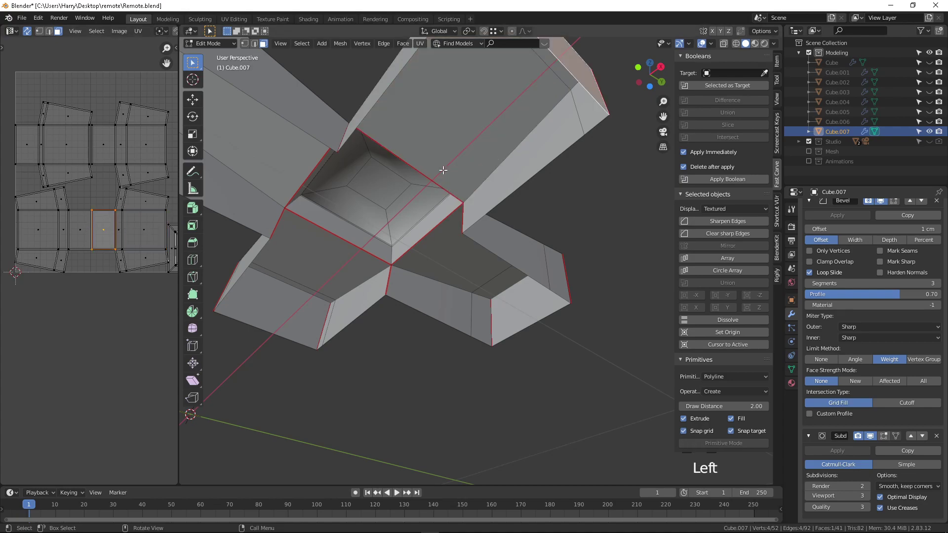
scroll(355, 196, down, 1)
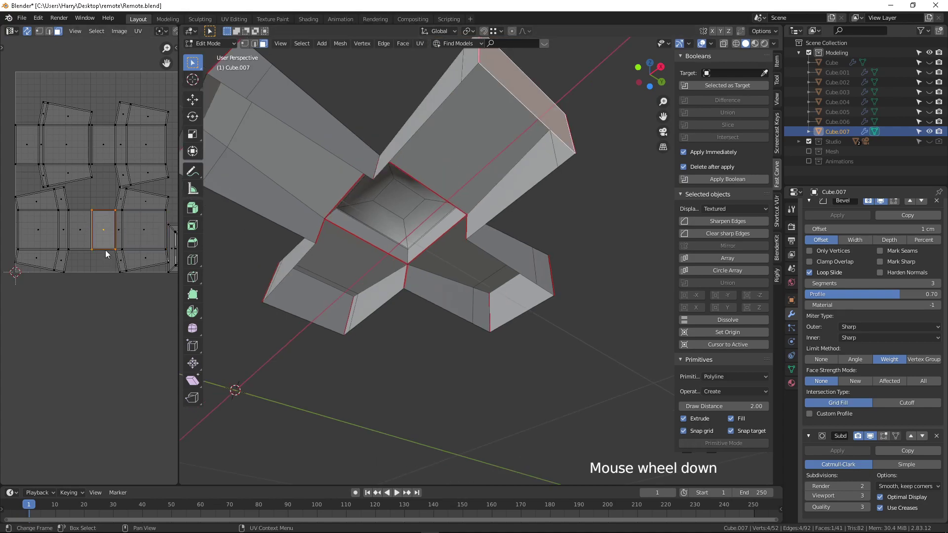
click(80, 230)
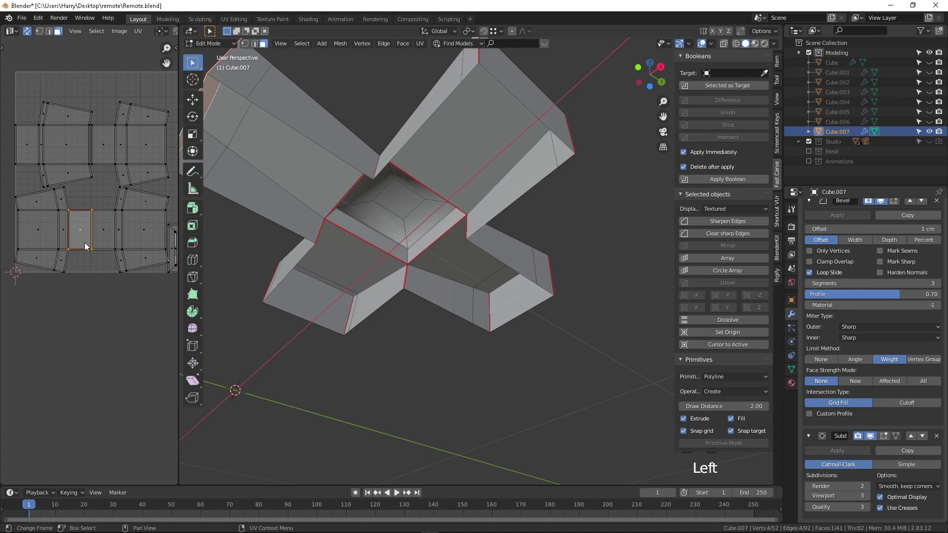
Maximize the UV Editor, frame the whole layout and select the entire upper-right arm island.
scroll(148, 193, down, 1)
ctrl+scroll(156, 185, down, 1)
shift+middle_drag(91, 179, 57, 193)
key(ctrl+space)
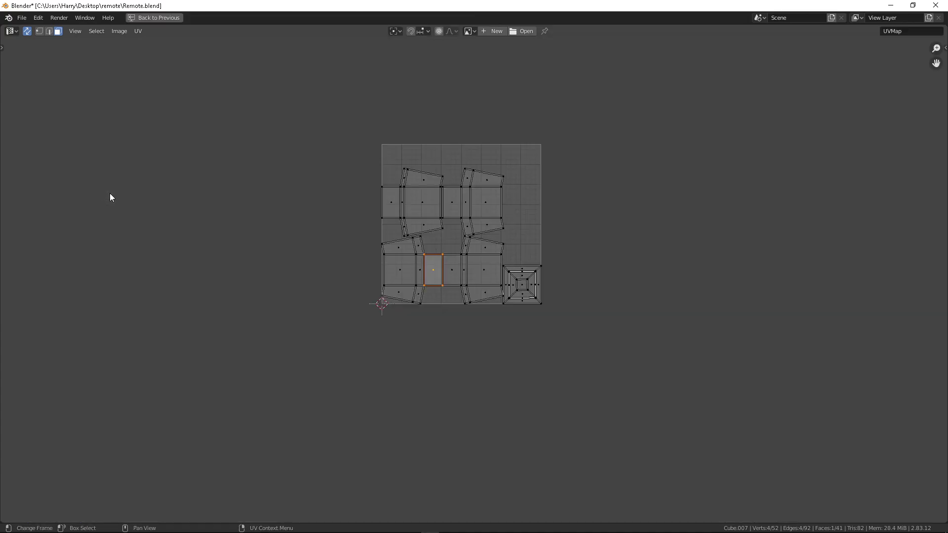
scroll(487, 235, up, 5)
key(Home)
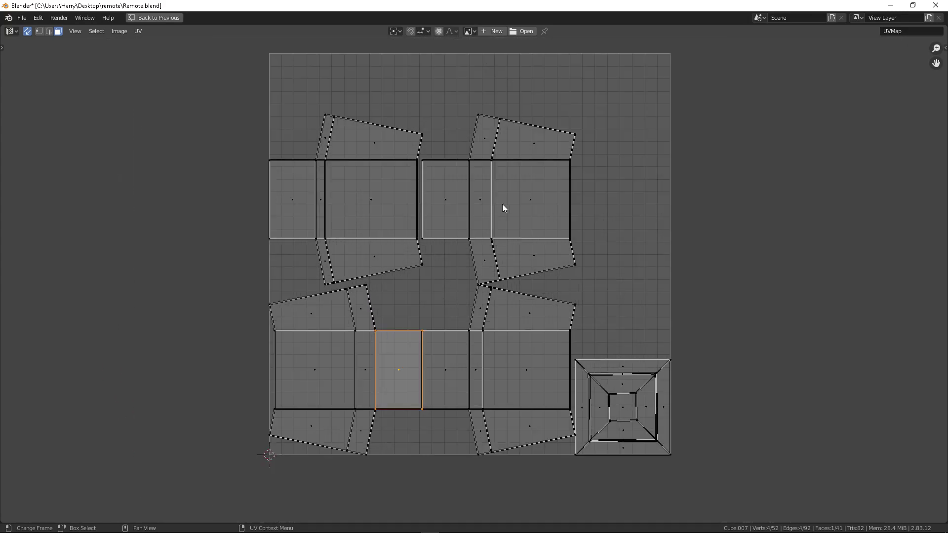
click(503, 204)
key(l)
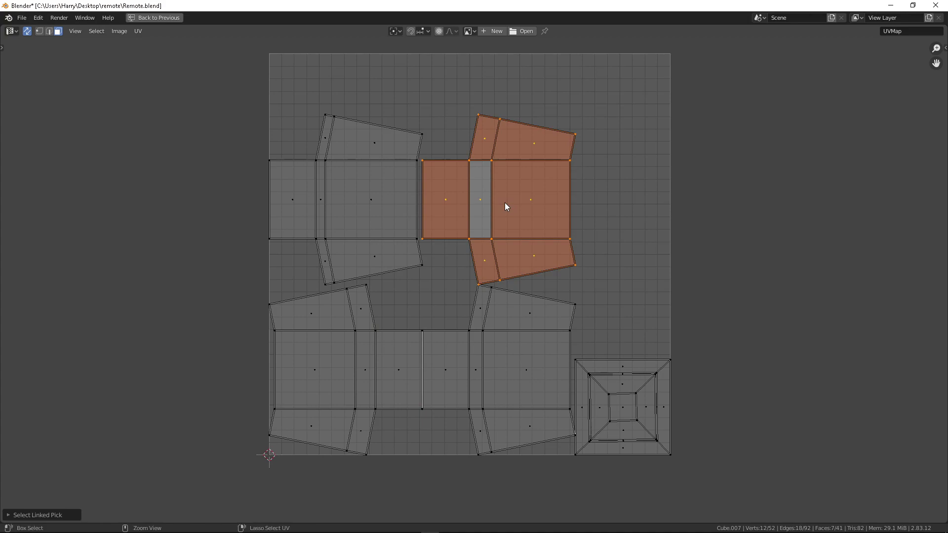
Restore the split layout and widen the UV Editor to about half of the combined editor width.
key(ctrl+space)
scroll(526, 230, down, 2)
middle_drag(525, 230, 498, 356)
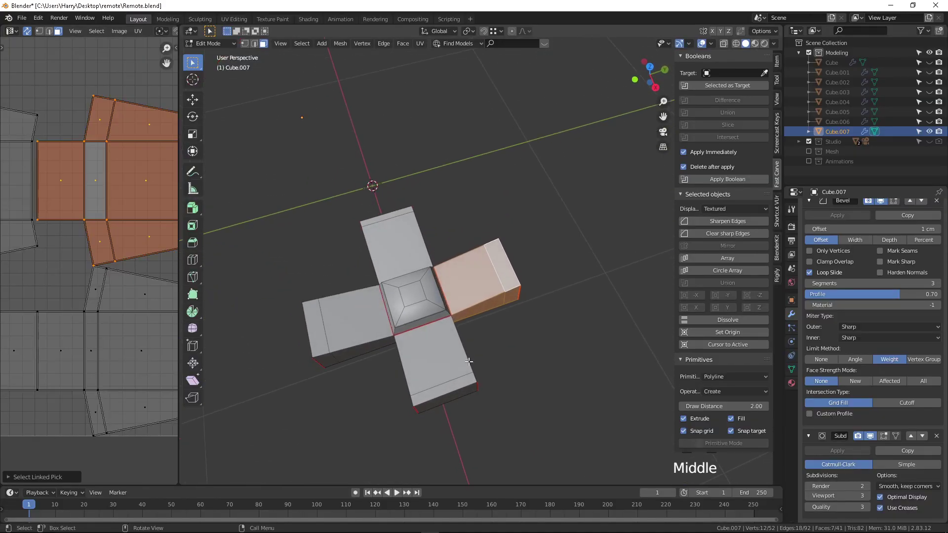
scroll(72, 223, down, 3)
drag(178, 350, 376, 351)
scroll(200, 268, up, 2)
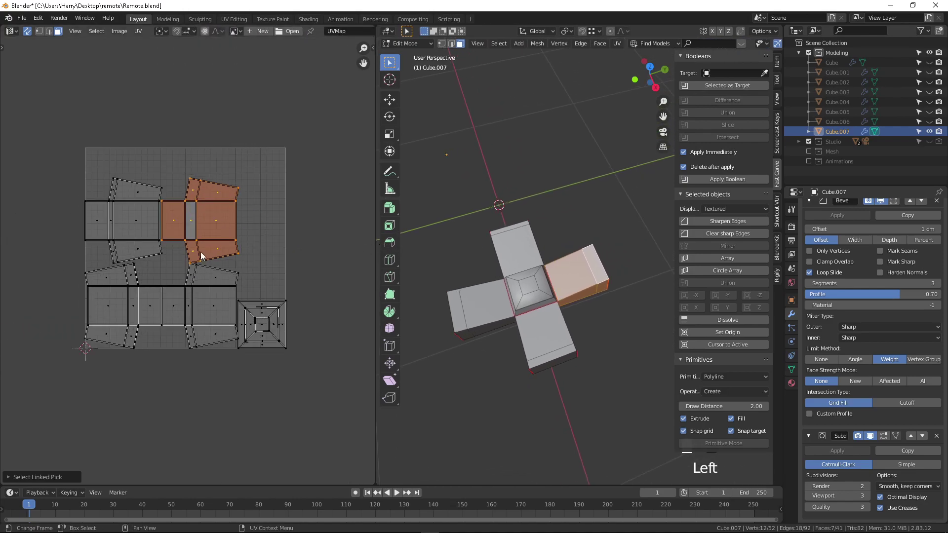
Rotate the selected arm island 180 degrees so its end tab points outward, and place it at the right edge of the UV grid.
key(r)
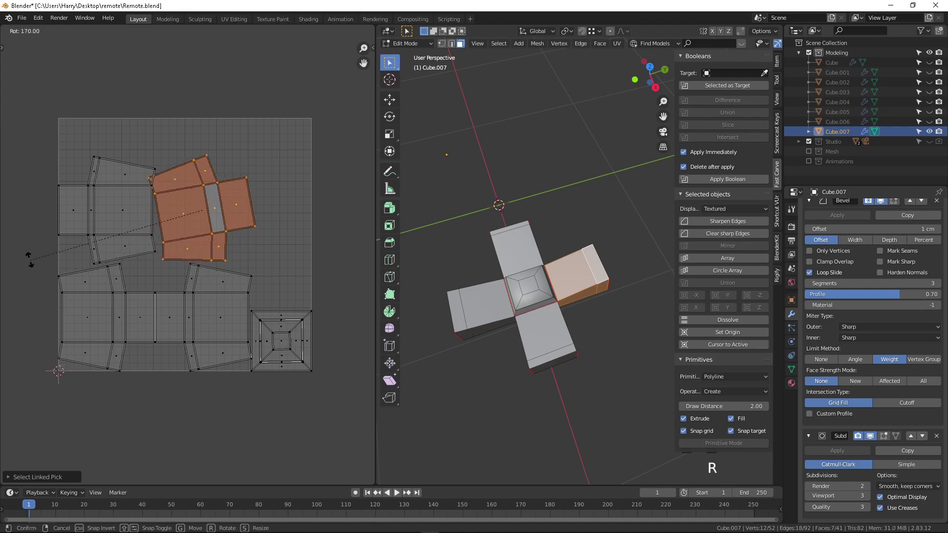
click(18, 242)
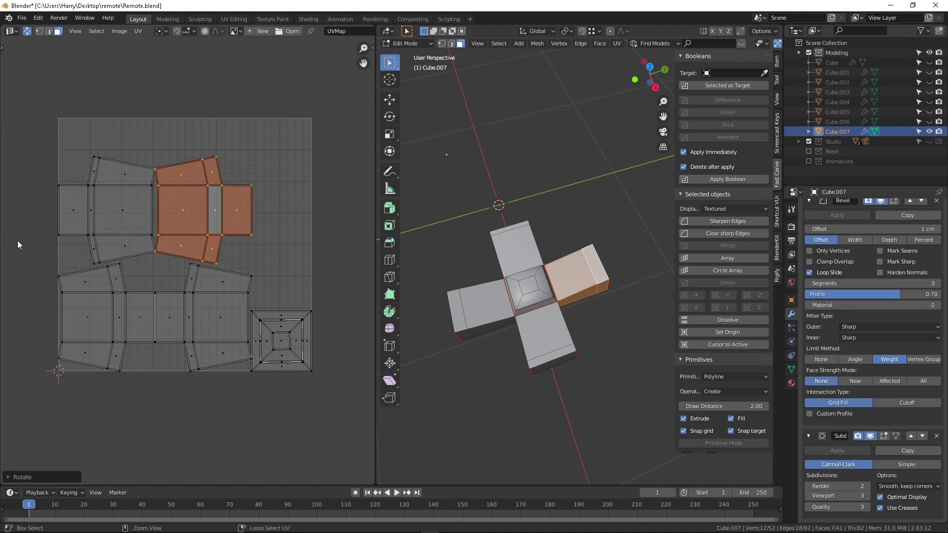
key(g)
click(101, 249)
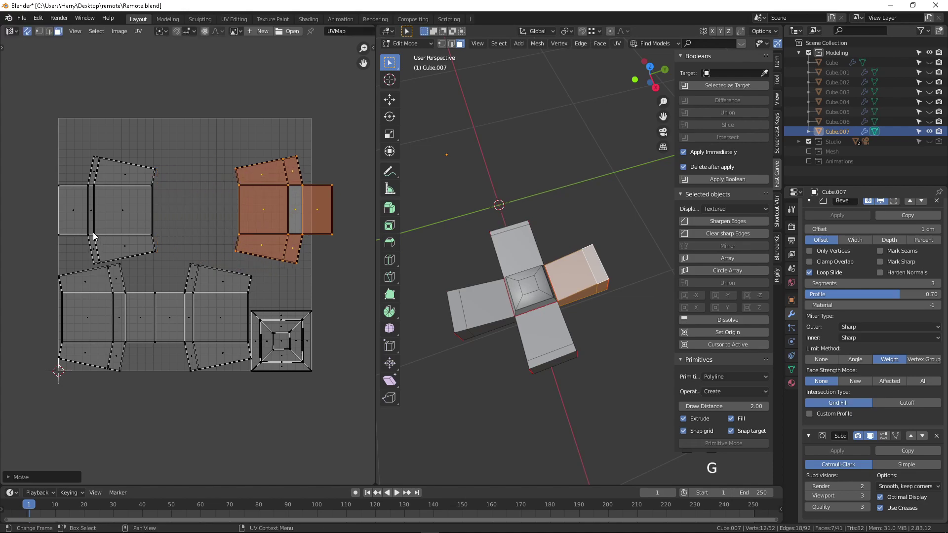
Select the whole upper-left arm island and show the pad in wireframe shading.
click(127, 213)
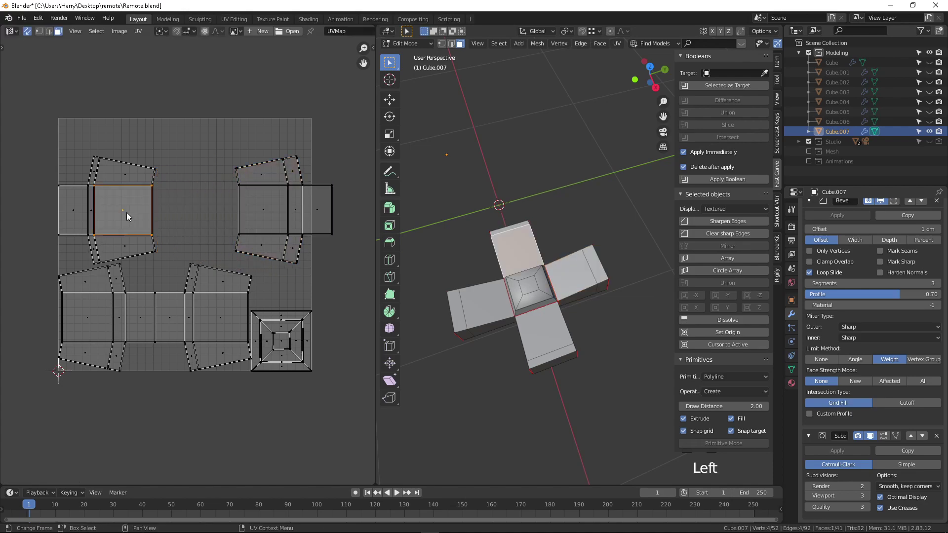
key(l)
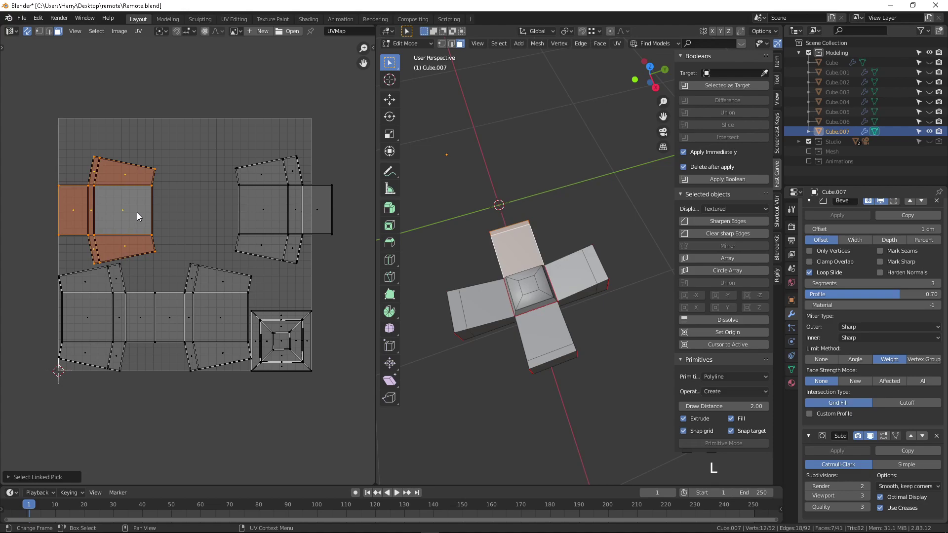
middle_drag(588, 219, 650, 239)
key(shift+z)
scroll(543, 300, up, 2)
middle_drag(540, 301, 576, 274)
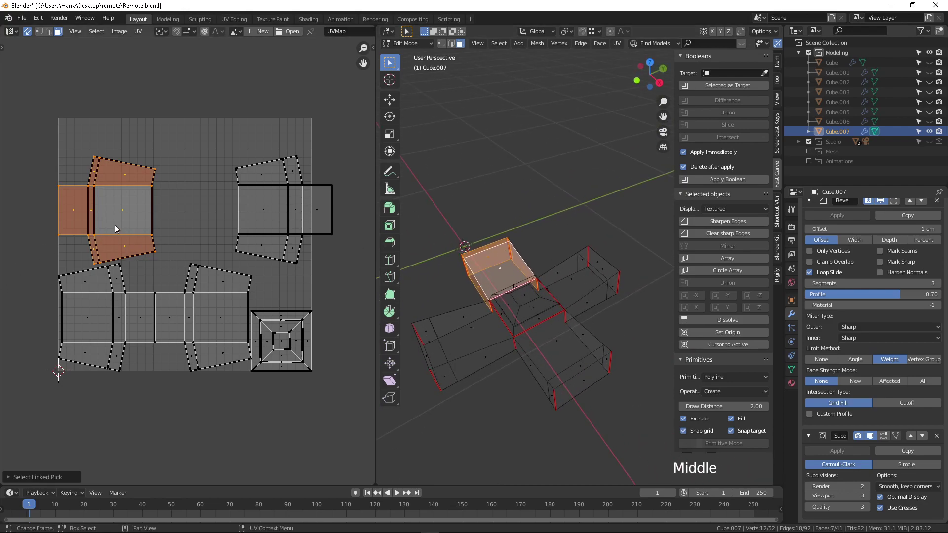
Rotate the selected island a quarter turn so its end tab points up, and place it above the UV grid.
key(r)
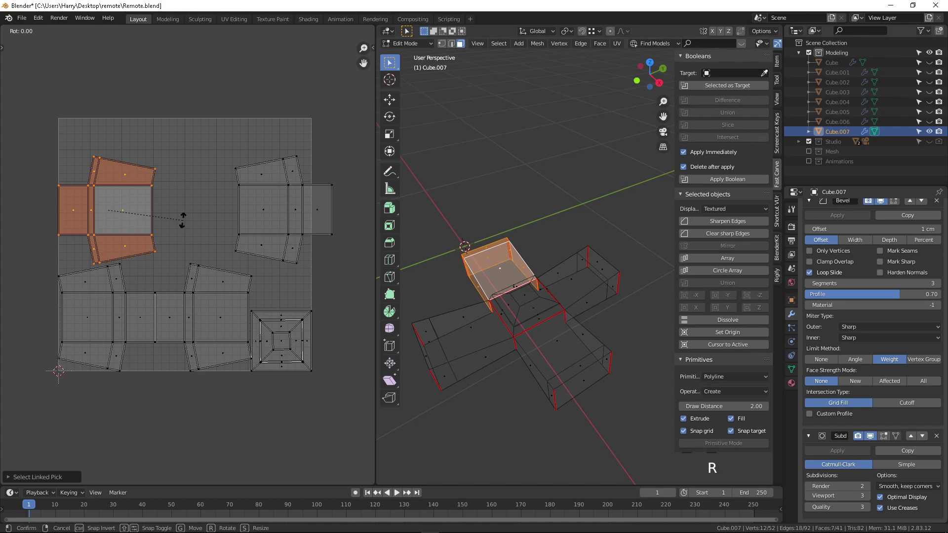
click(98, 300)
key(g)
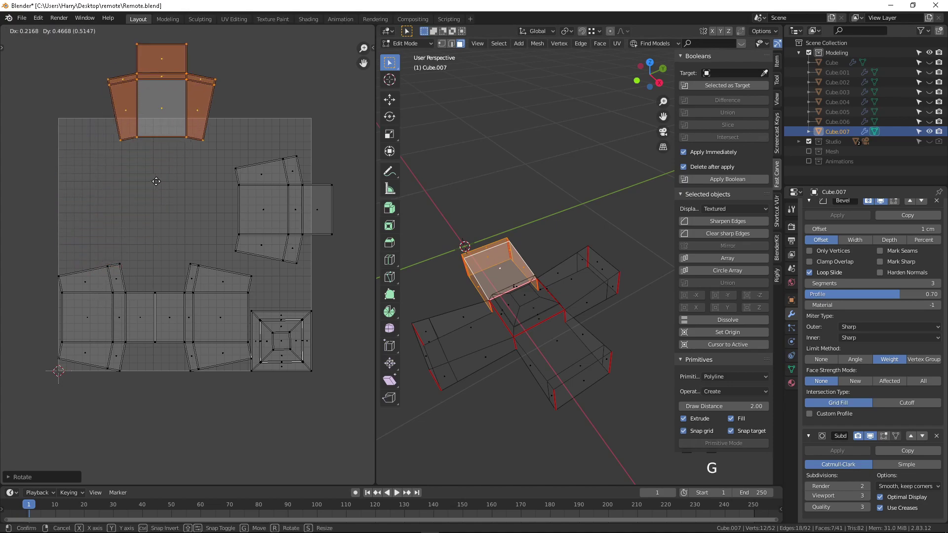
click(227, 343)
Select the arm island beside the square centre island, rotate it a quarter turn with its tab pointing down, and place it below the UV grid.
click(226, 344)
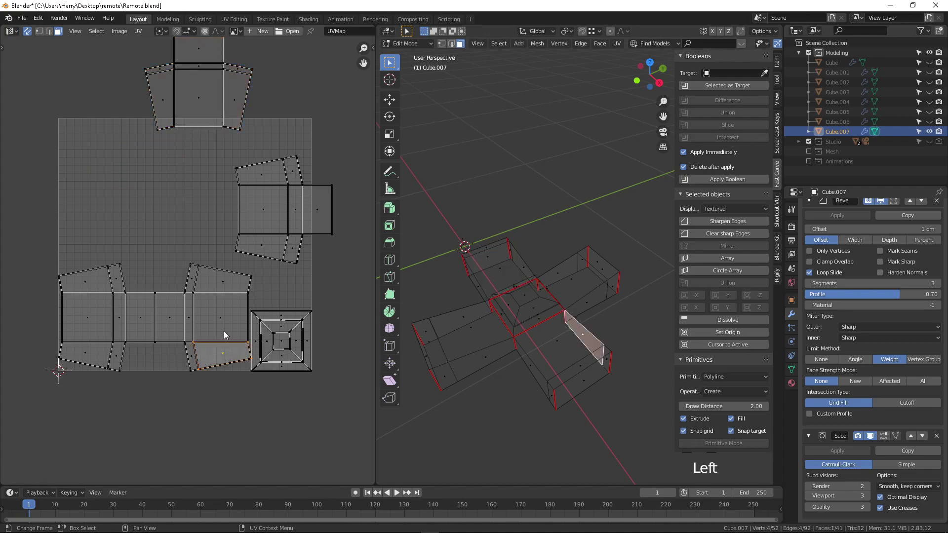
key(l)
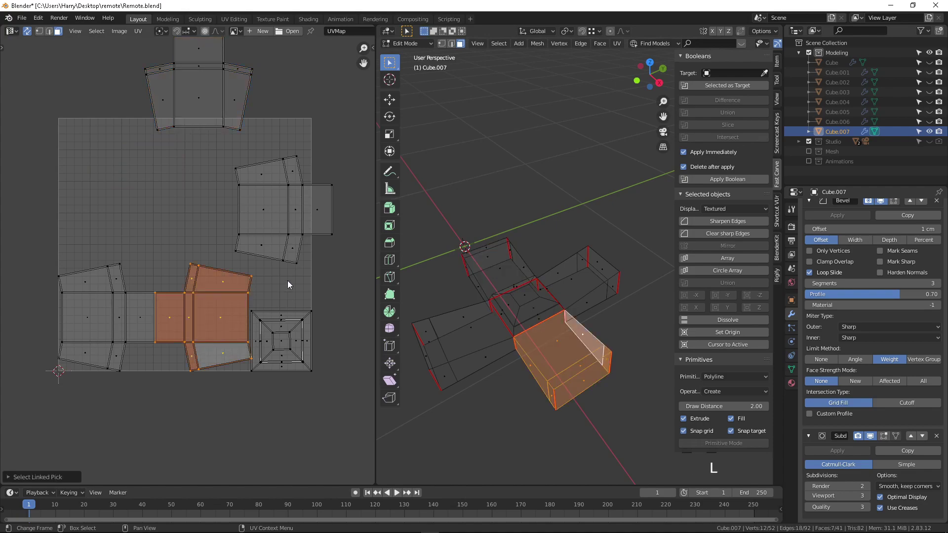
key(r)
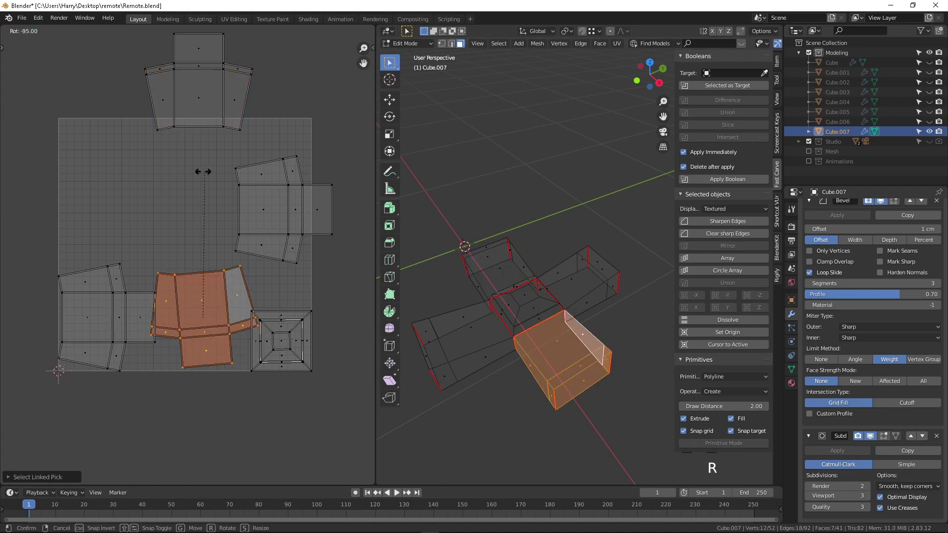
click(211, 170)
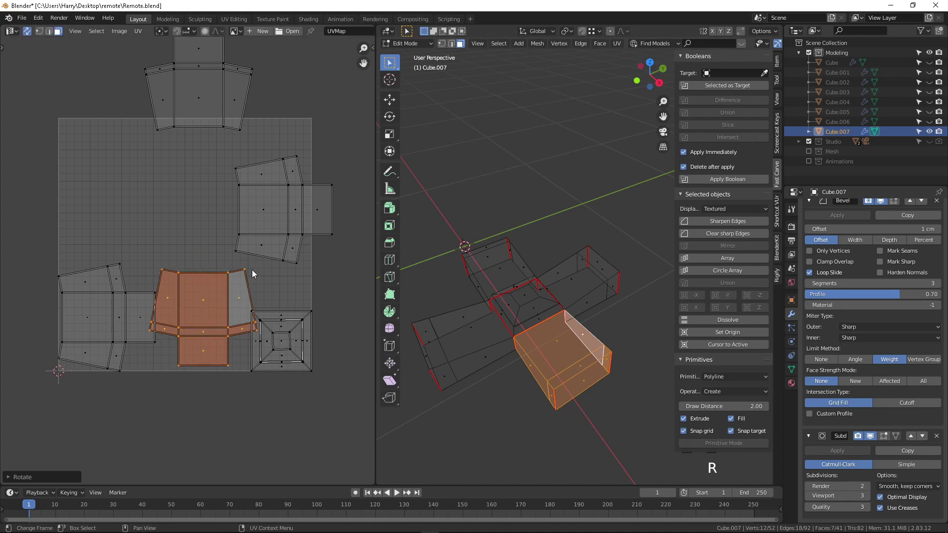
key(g)
click(275, 392)
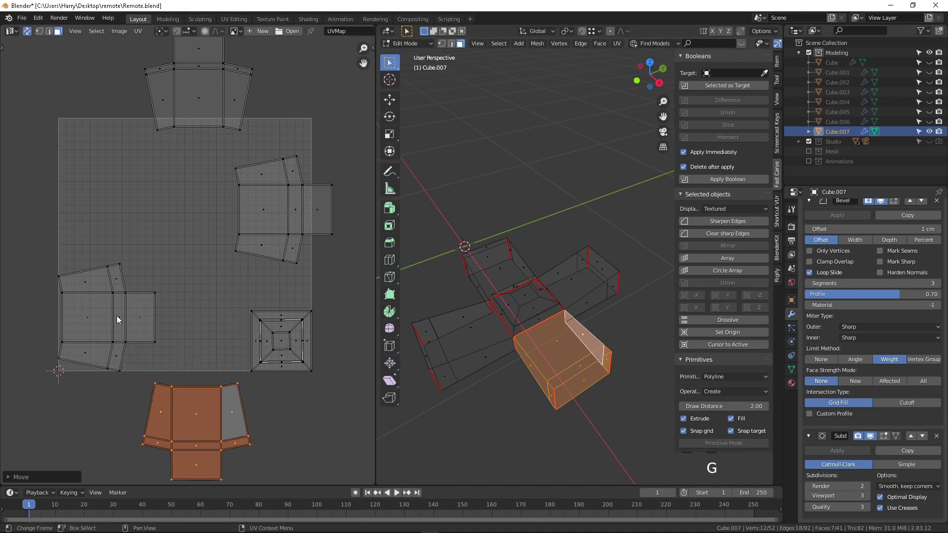
Select the remaining lower-left arm island, rotate it about half a turn so its tab points left, and place it at the grid's left edge.
click(104, 317)
key(l)
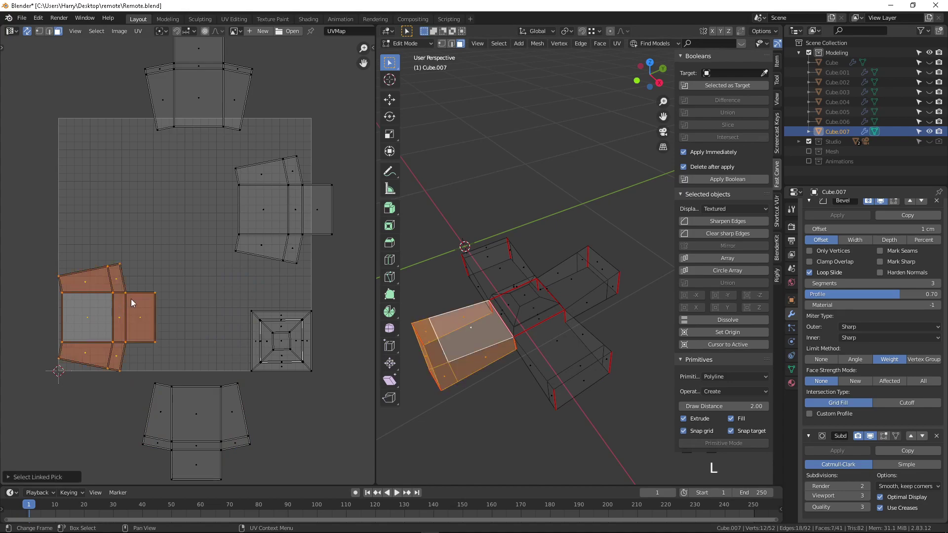
key(r)
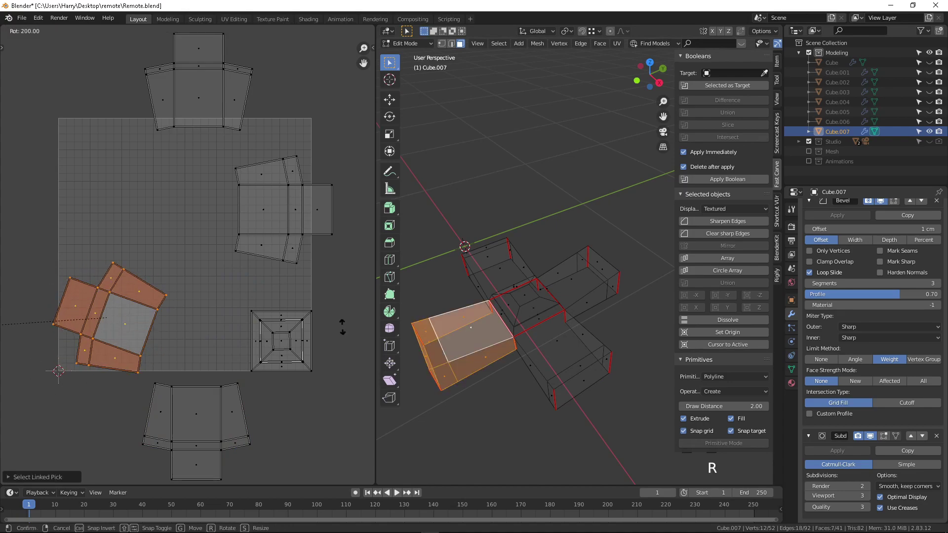
click(363, 346)
key(g)
right_click(760, 245)
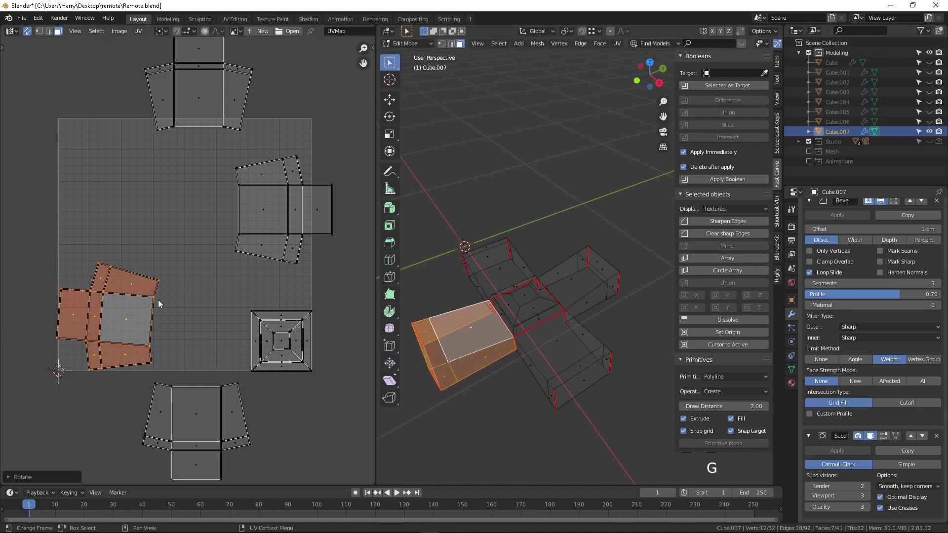
key(g)
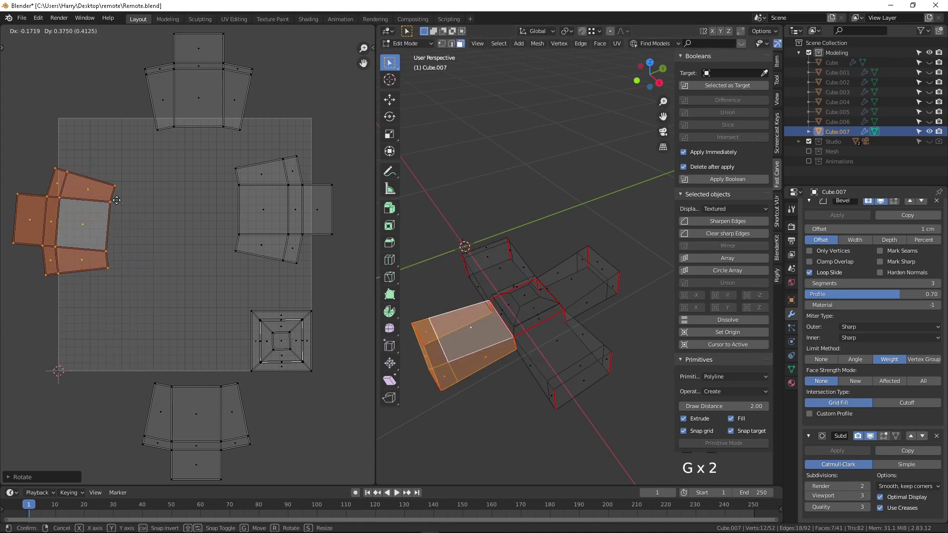
click(130, 224)
Select the square centre island, move it between the four arm islands and scale it up slightly.
click(278, 350)
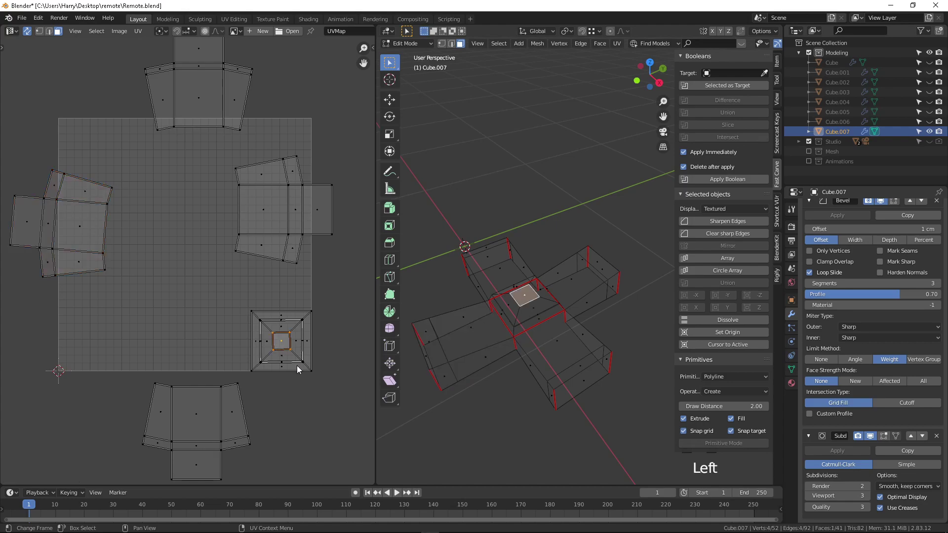
key(l)
key(g)
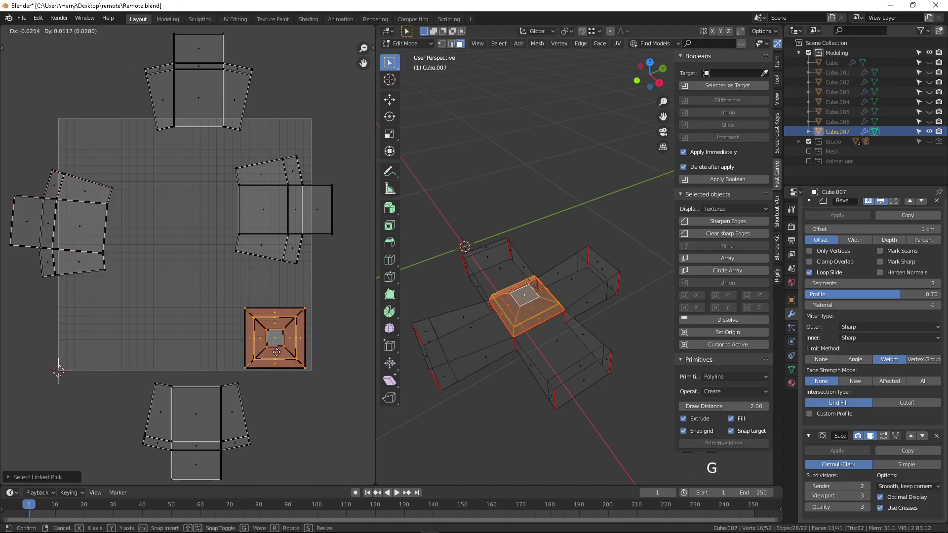
click(199, 270)
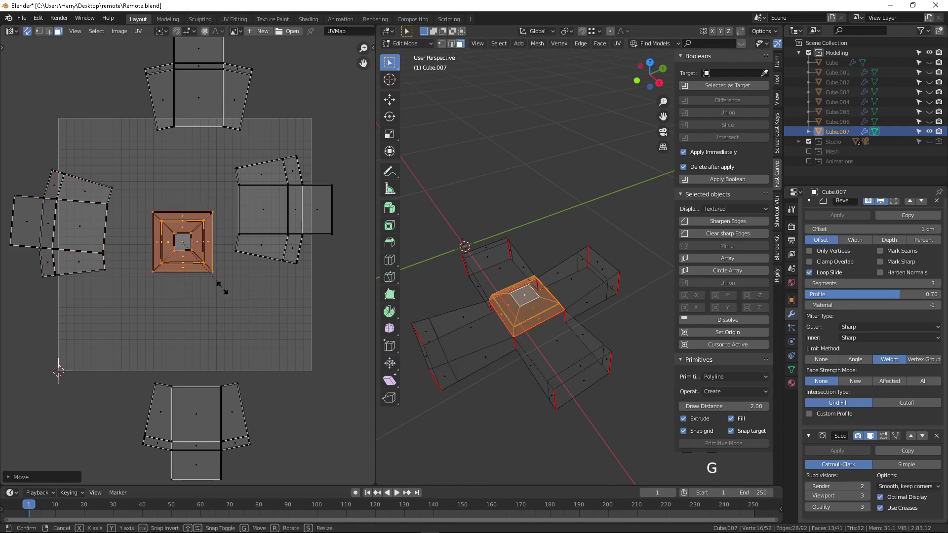
key(s)
click(268, 224)
Select the four complete arm islands, leaving the square centre island out of the selection.
click(272, 213)
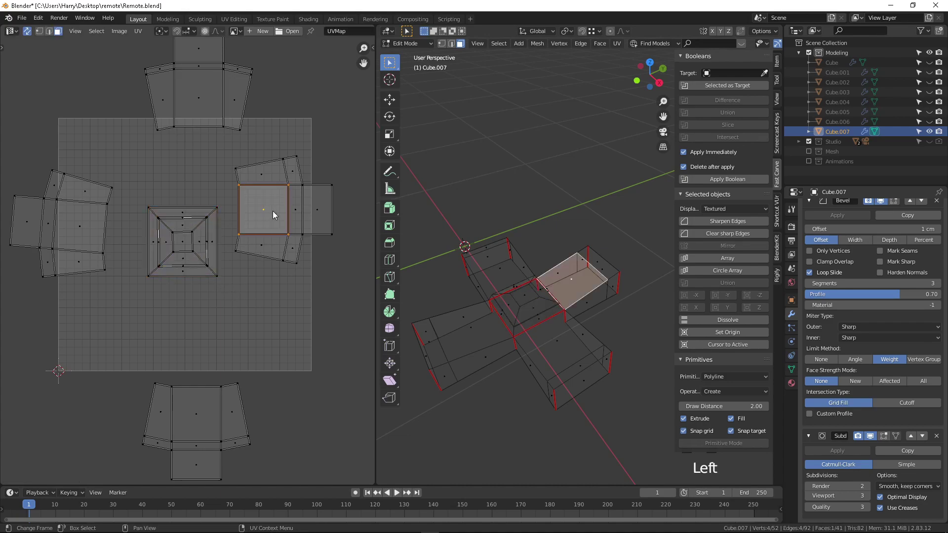
shift+click(98, 230)
shift+click(184, 89)
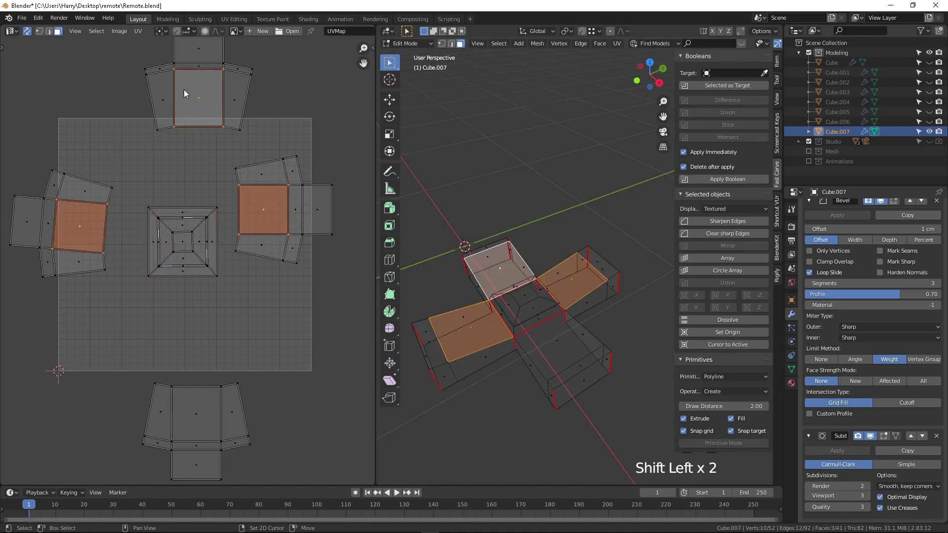
shift+click(197, 403)
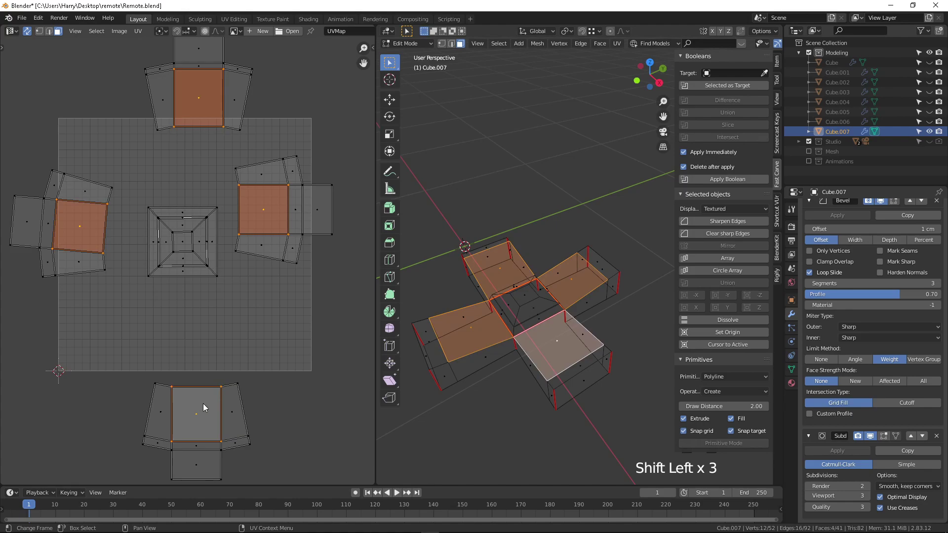
key(ctrl+l)
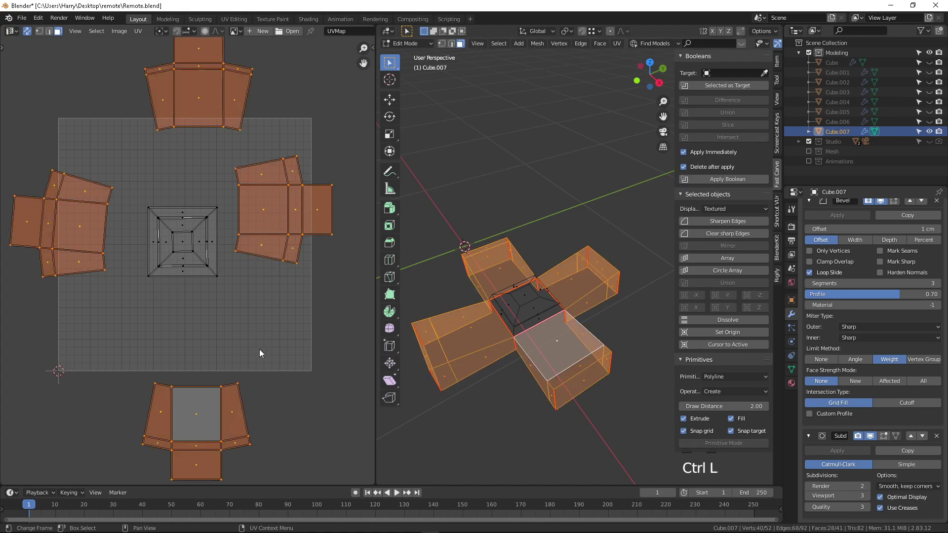
Scale the four arm islands down together, and move the right arm island to just inside the UV grid's right edge.
key(s)
click(251, 256)
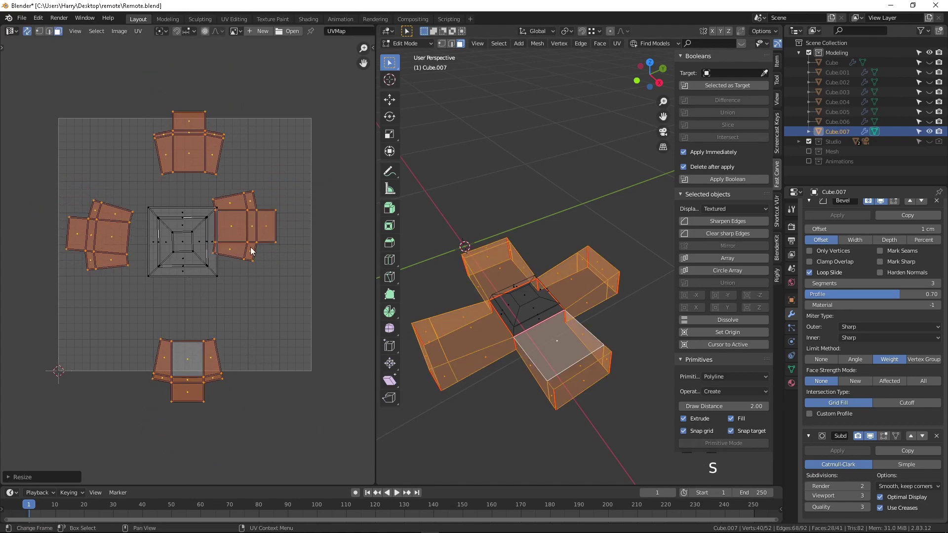
click(266, 245)
key(l)
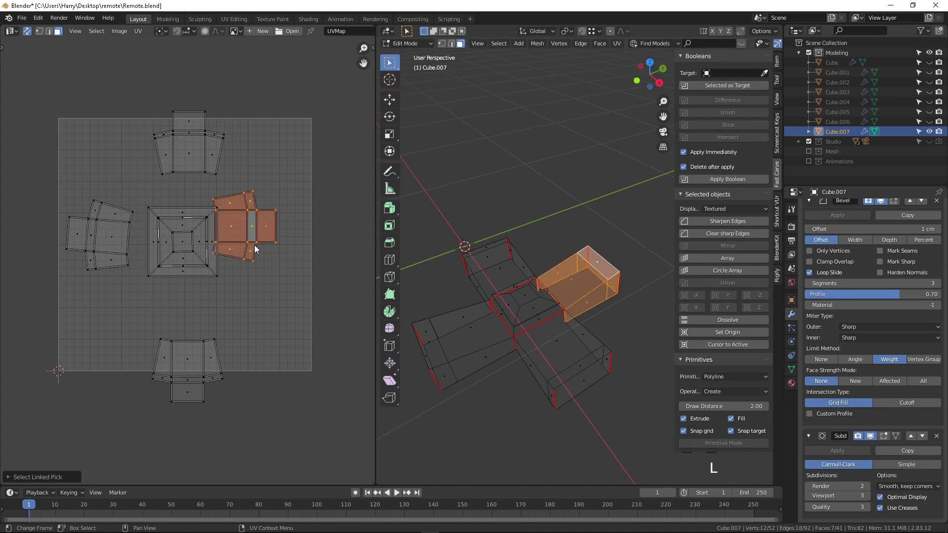
key(g)
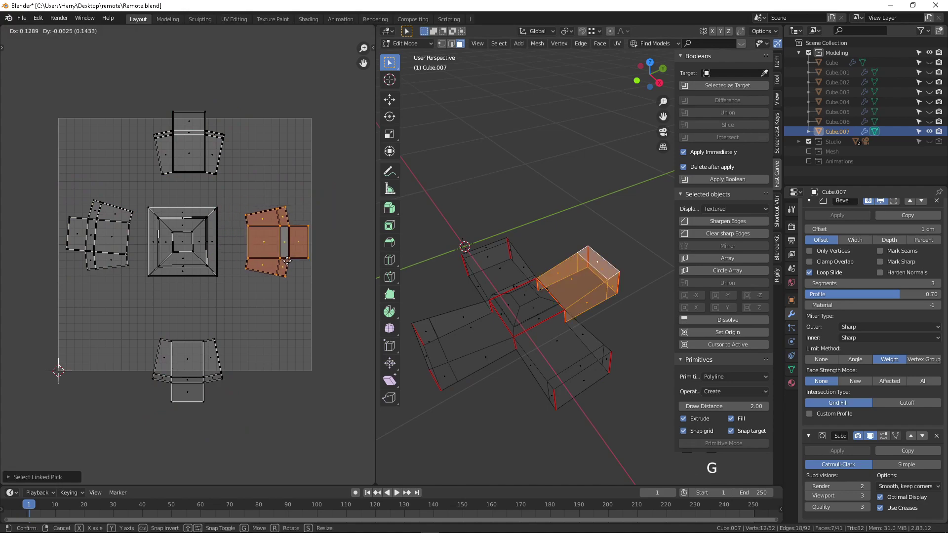
click(288, 264)
Move the upper arm island down to just above the square centre island, and select the complete lower arm island.
click(195, 165)
key(l)
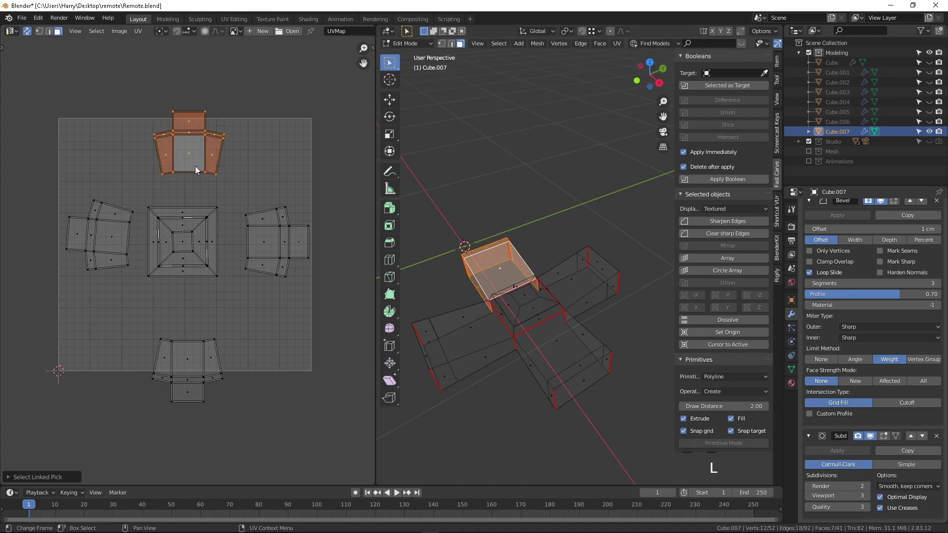
key(g)
click(189, 189)
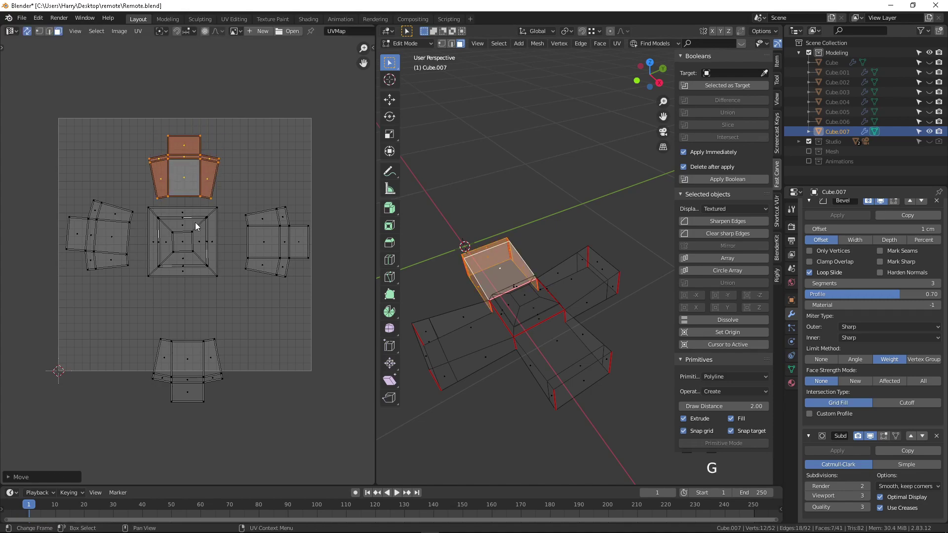
click(183, 362)
key(l)
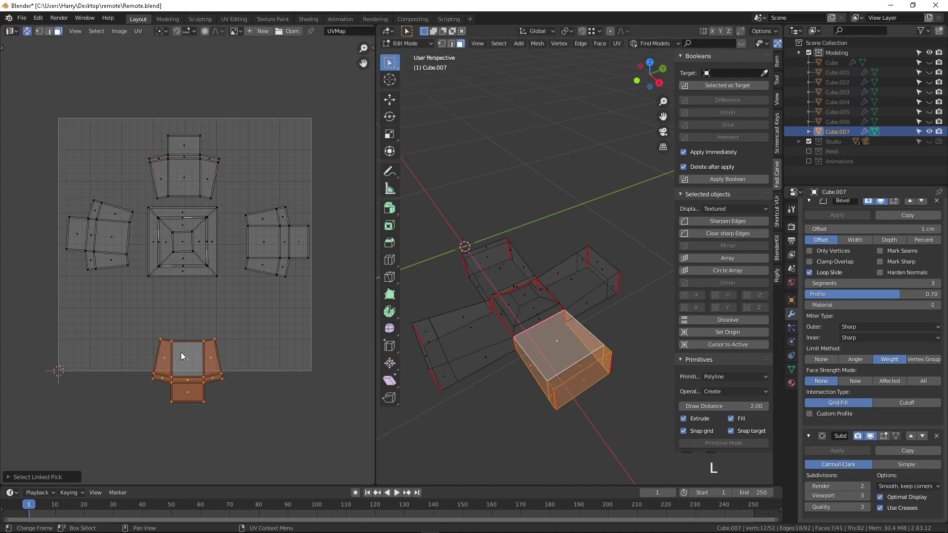
key(h)
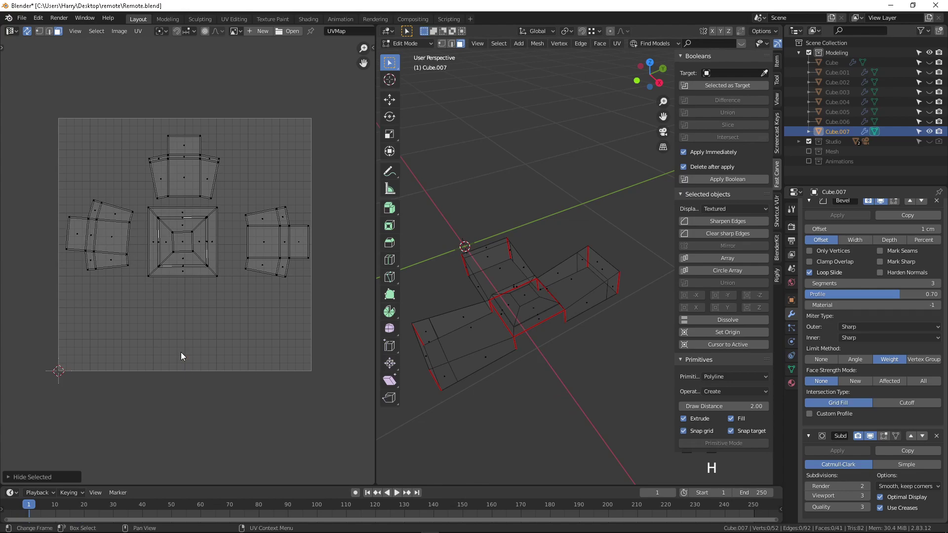
key(alt+Tab)
key(super)
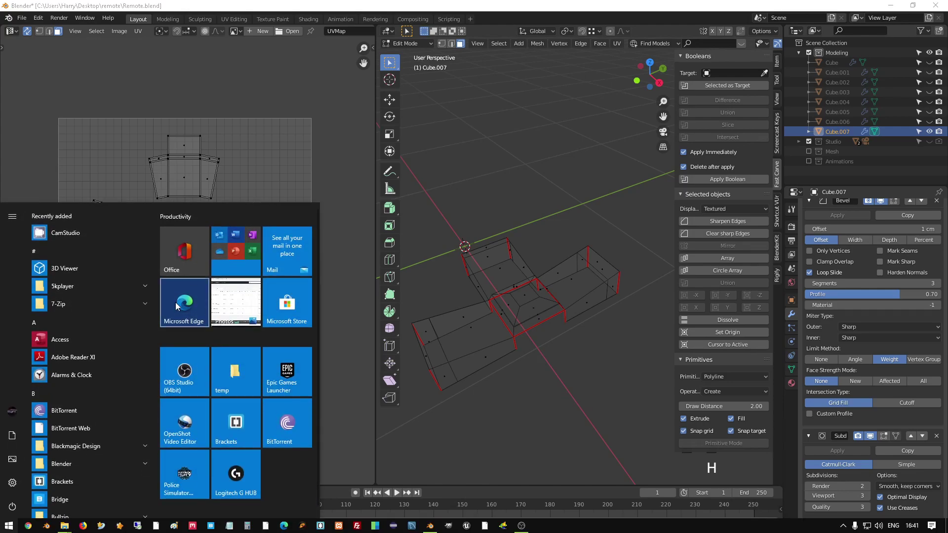
key(super)
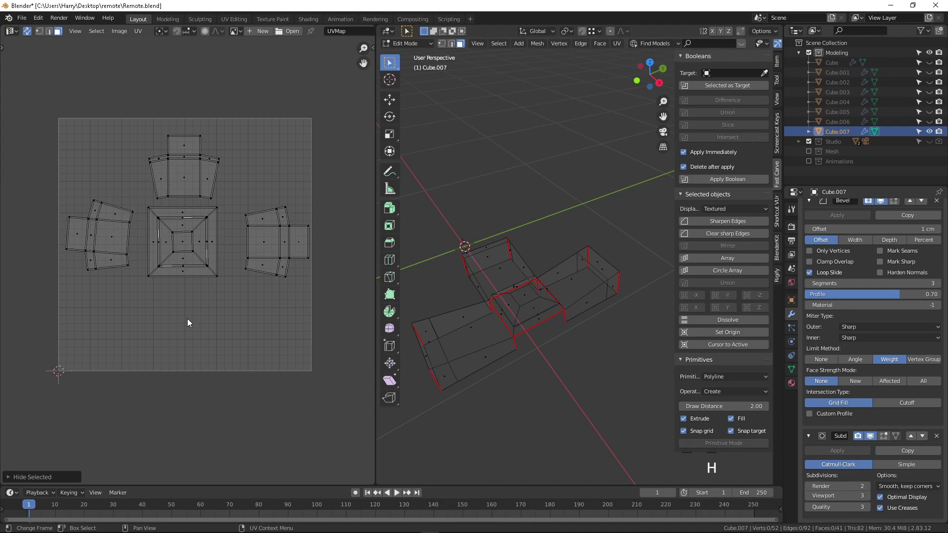
click(188, 321)
key(super)
key(super)
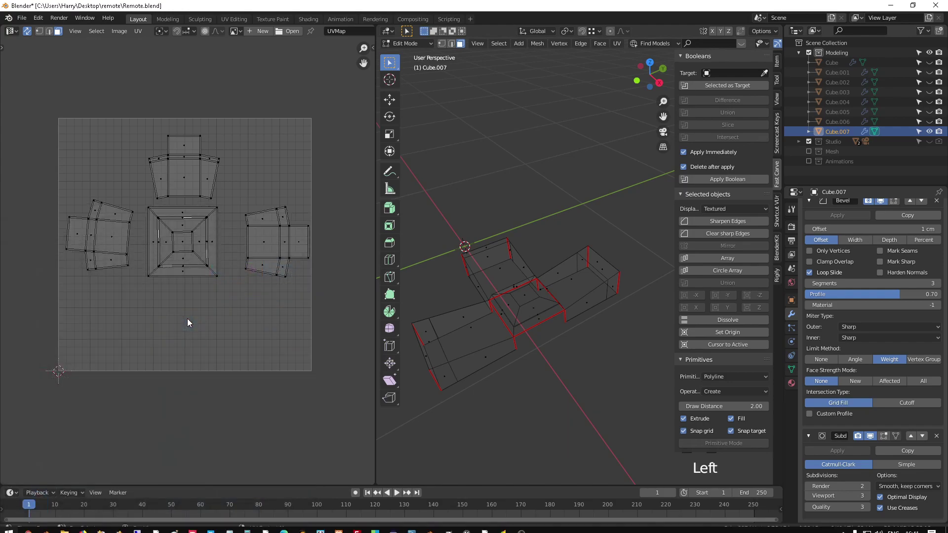
key(alt+h)
key(h)
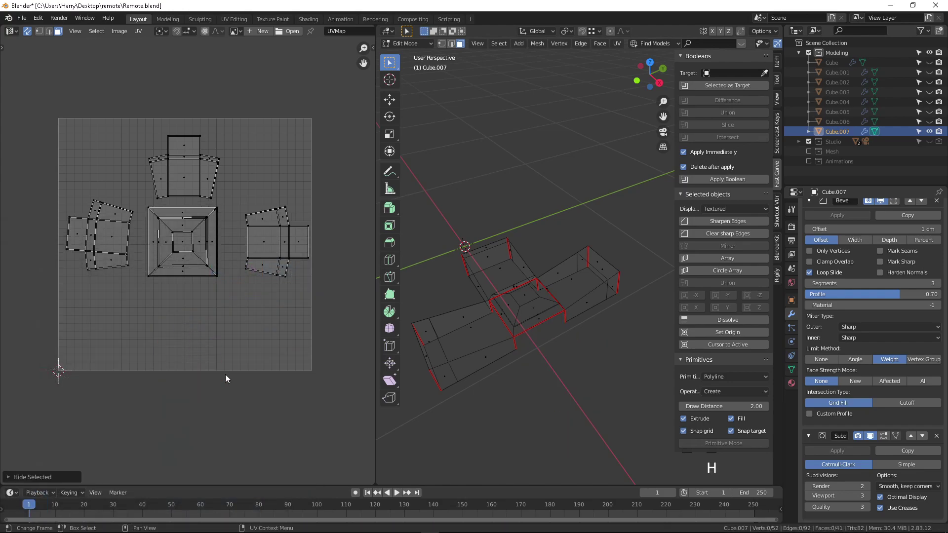
key(super)
key(super)
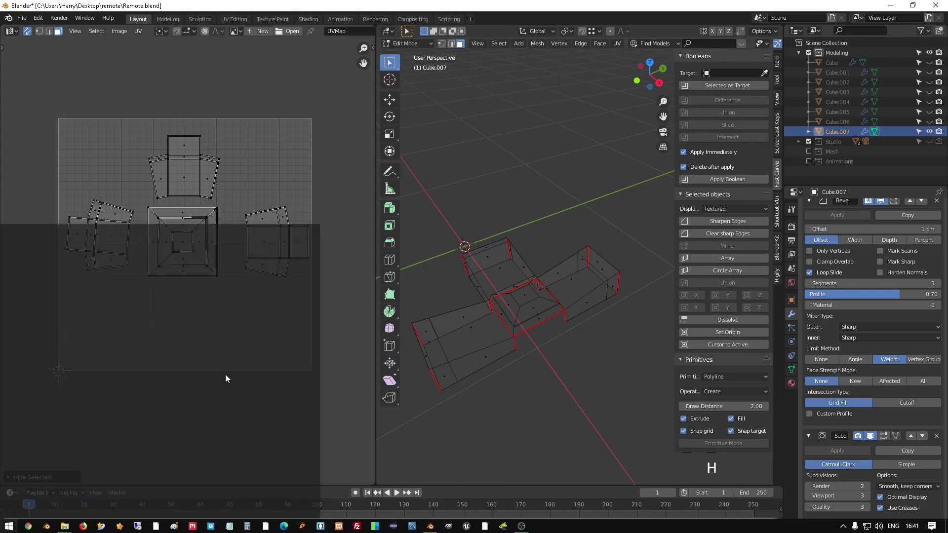
key(alt+h)
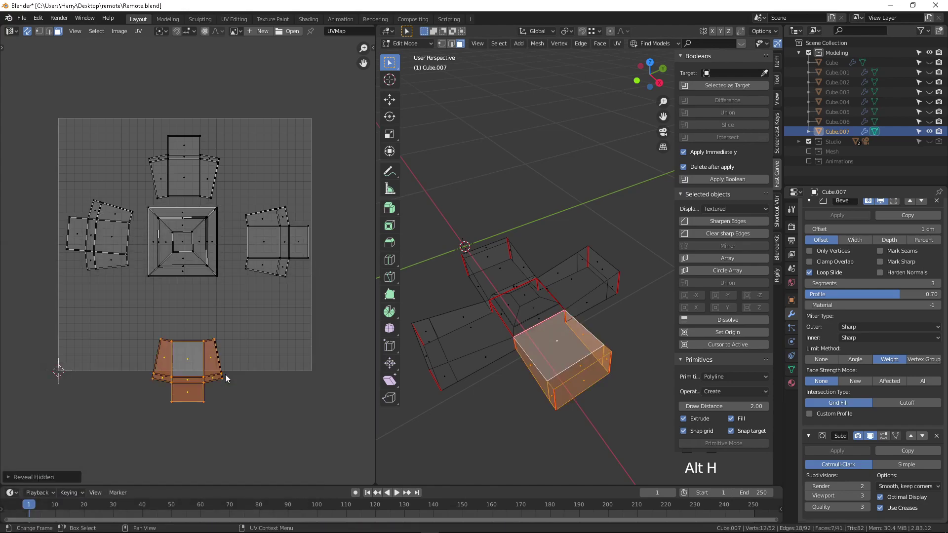
Move the lower arm island up inside the UV grid, and shift the upper arm island slightly away from the centre island.
key(g)
click(221, 332)
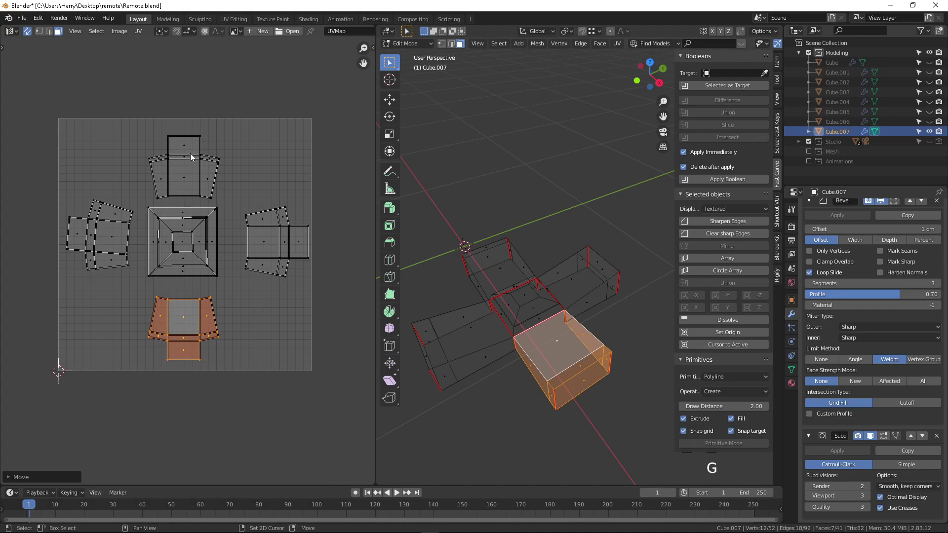
middle_drag(185, 163, 191, 203)
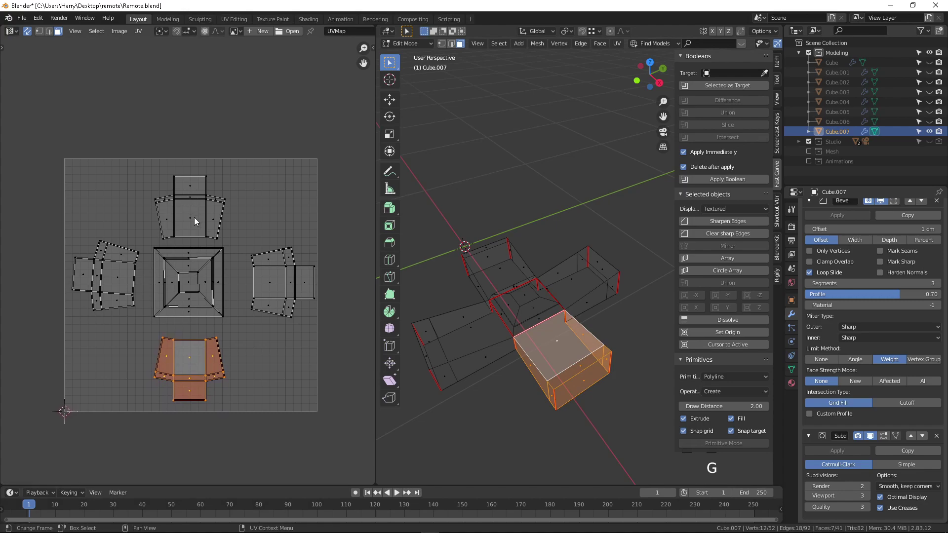
click(539, 275)
key(n)
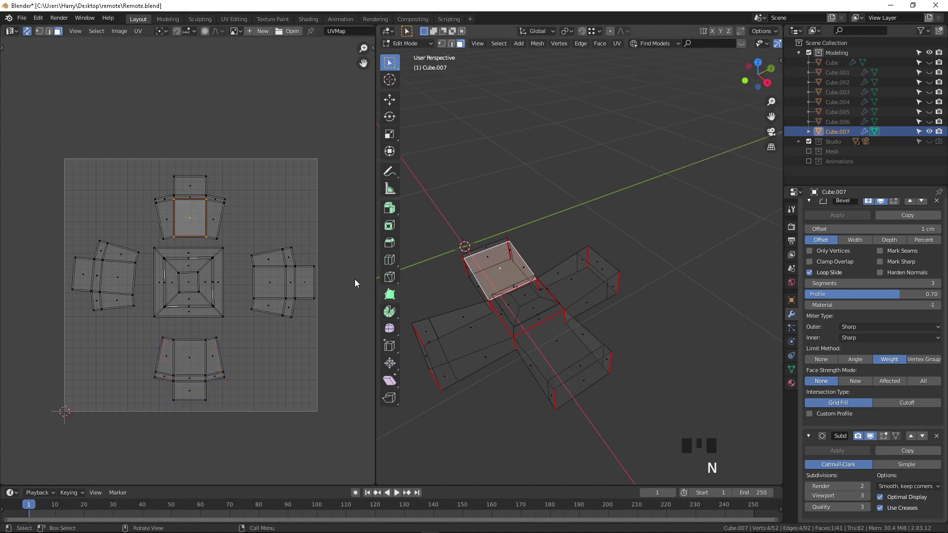
key(l)
key(g)
click(215, 213)
Save the remote file with the arranged UV layout.
click(117, 276)
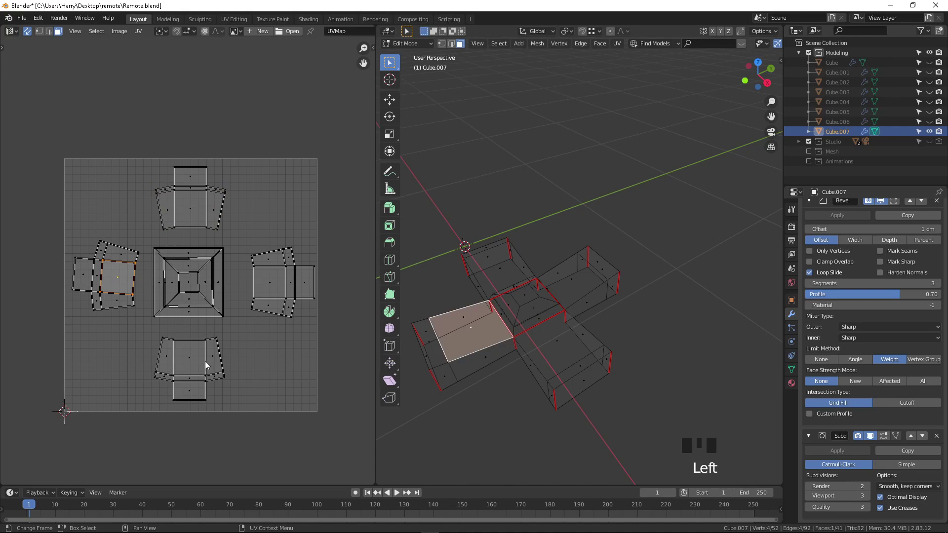
click(192, 362)
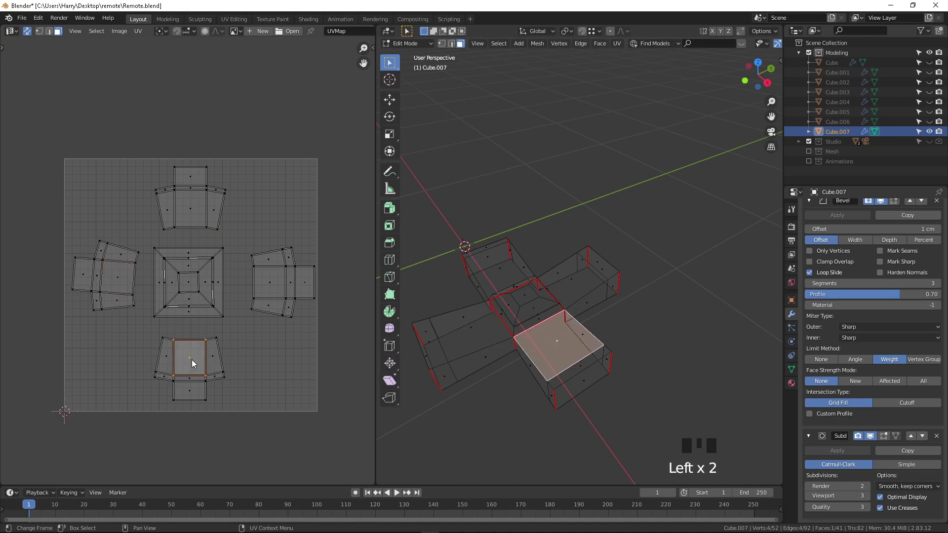
key(ctrl+s)
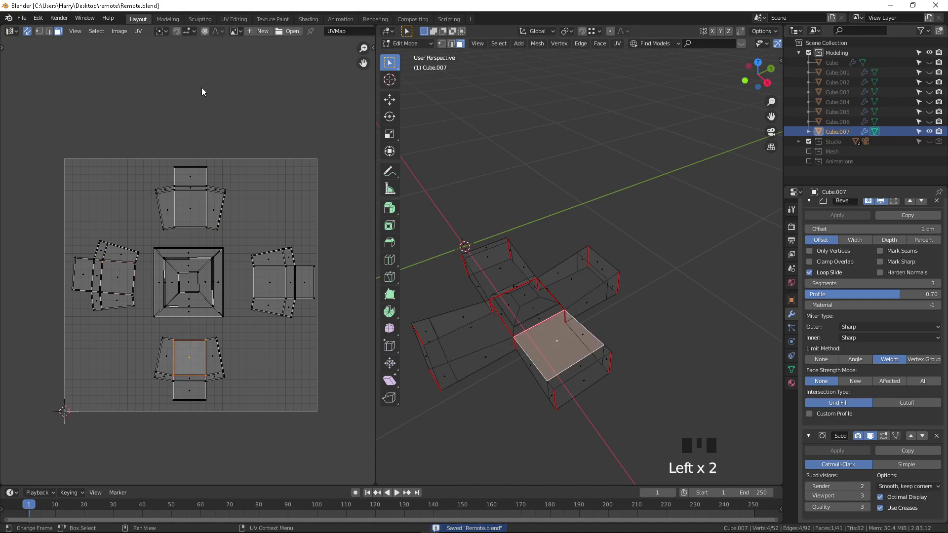
Merge the UV editor area into the 3D viewport, and show the directional pad in solid shading in Object Mode.
mouse_move(373, 31)
mouse_down()
mouse_move(296, 39)
mouse_move(360, 44)
mouse_up()
scroll(360, 303, down, 3)
shift+middle_drag(360, 303, 288, 229)
key(z)
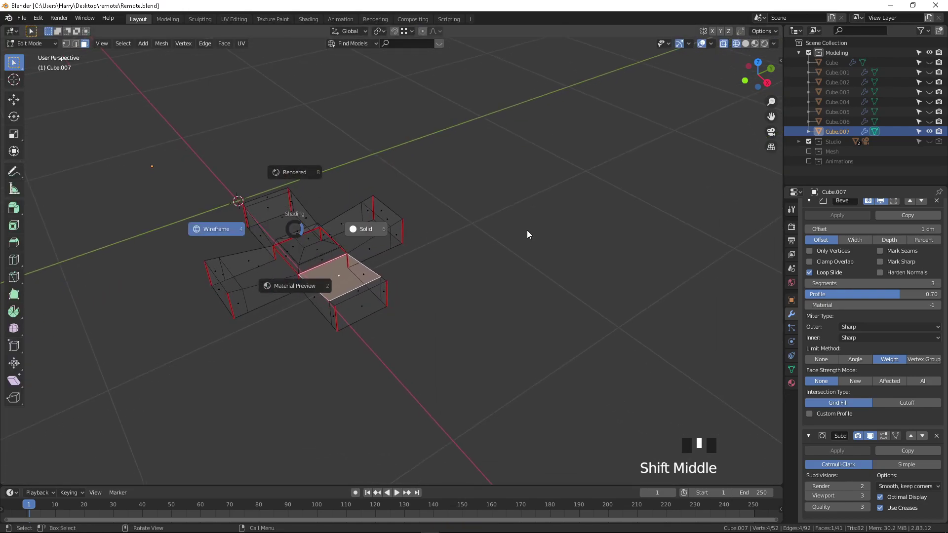
click(530, 234)
key(Tab)
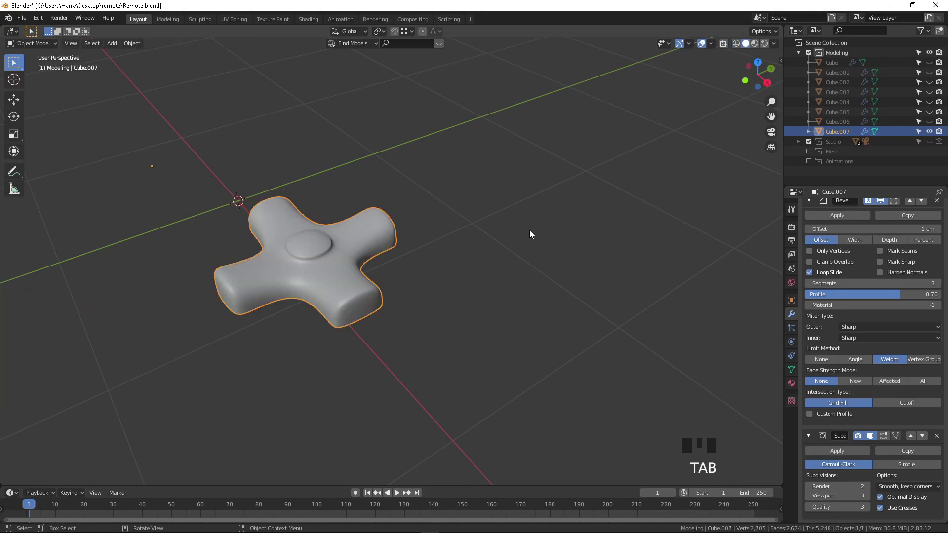
Reveal all hidden parts of the remote, clear the selection and save the file.
key(alt+h)
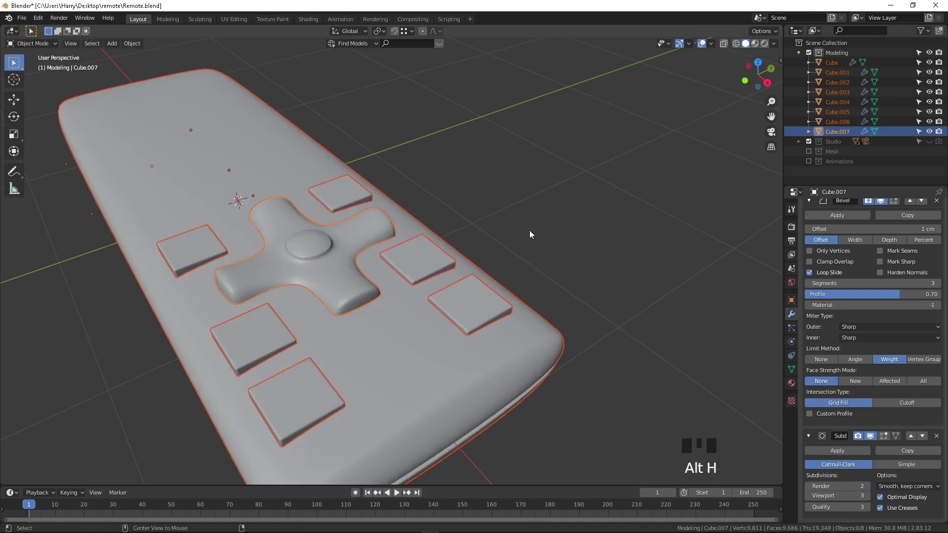
click(478, 218)
middle_drag(478, 218, 444, 159)
key(ctrl+s)
In top view, duplicate the four square buttons nearest the remote's right end and move the copies along X to its other half.
scroll(402, 194, down, 3)
middle_drag(402, 194, 398, 330)
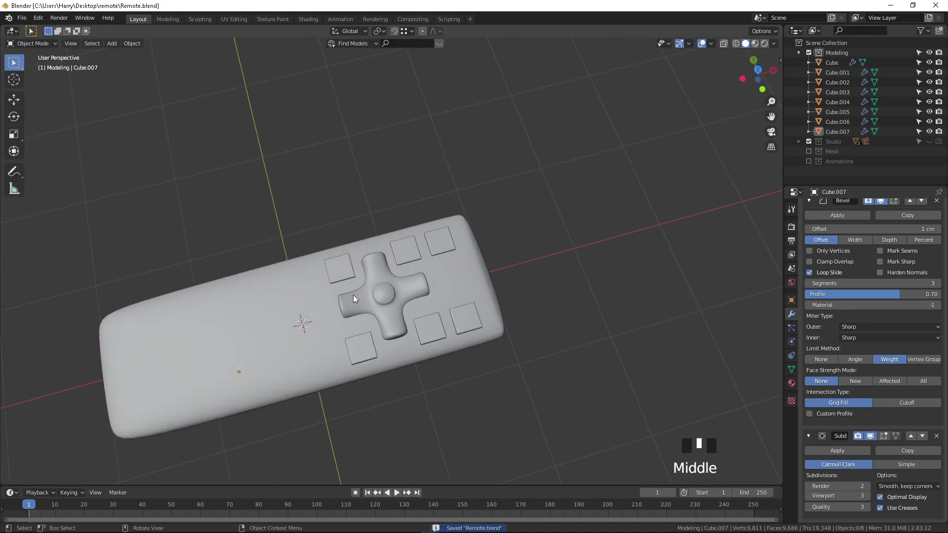
key(KP_7)
scroll(354, 295, up, 2)
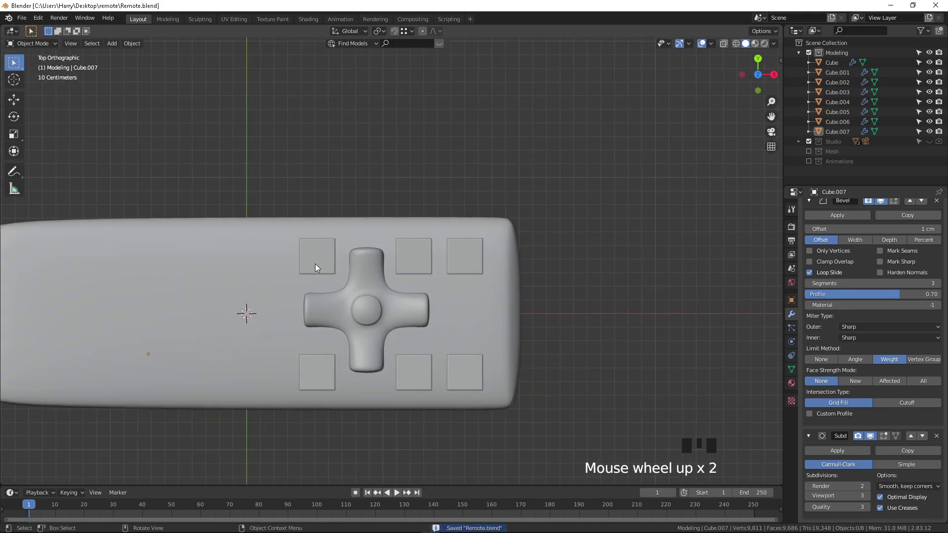
click(412, 265)
shift+click(478, 254)
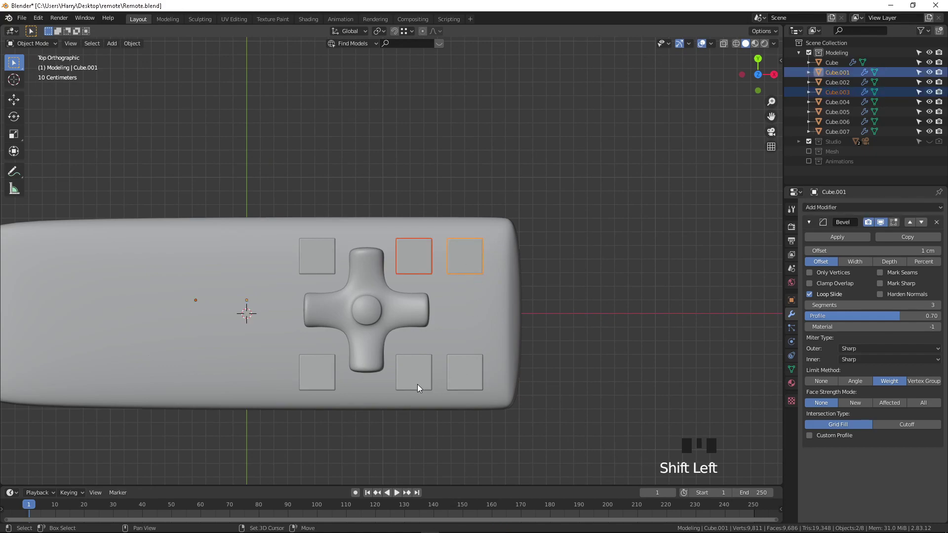
shift+click(418, 384)
shift+click(468, 373)
scroll(424, 362, down, 2)
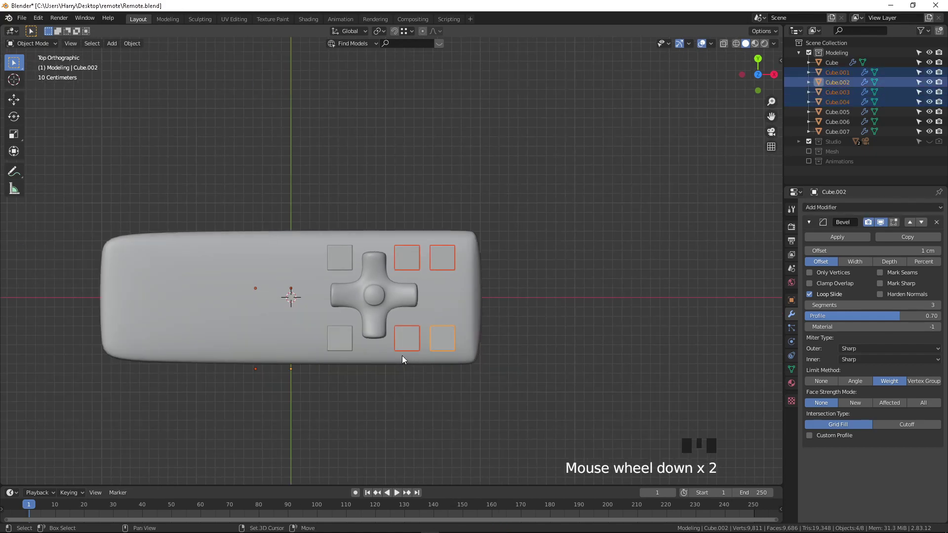
key(shift+d)
key(y)
key(x)
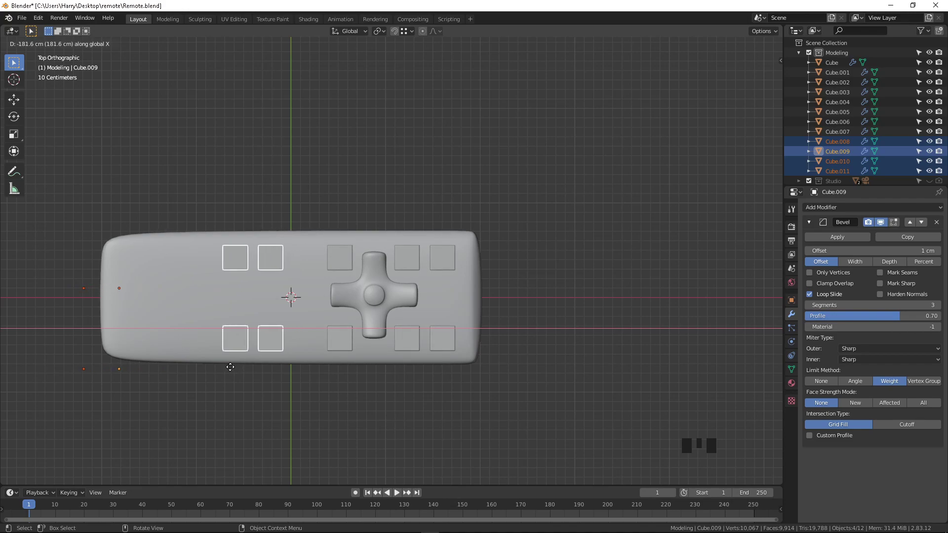
click(211, 364)
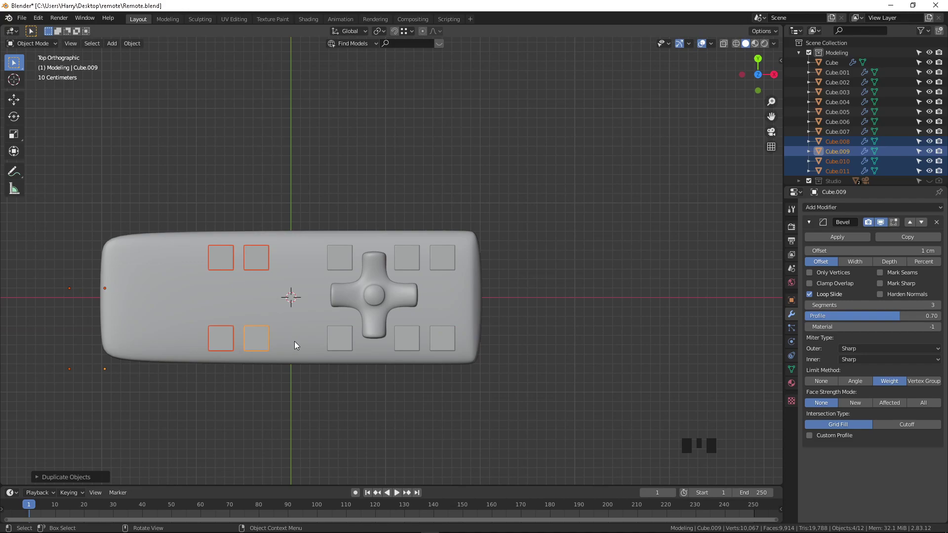
Duplicate the single square button at the directional pad's lower left and place the copy on the remote's centreline, left of the pad.
click(339, 333)
shift+click(340, 259)
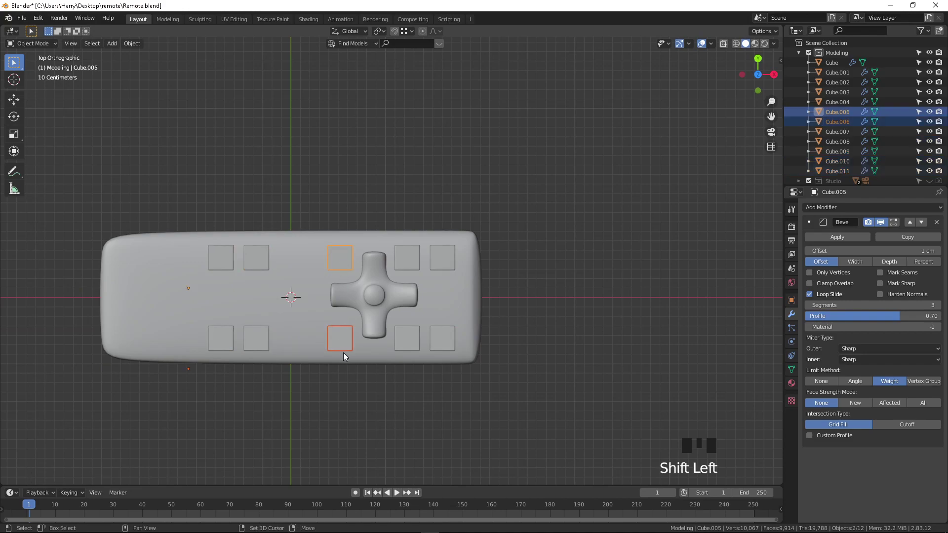
click(343, 339)
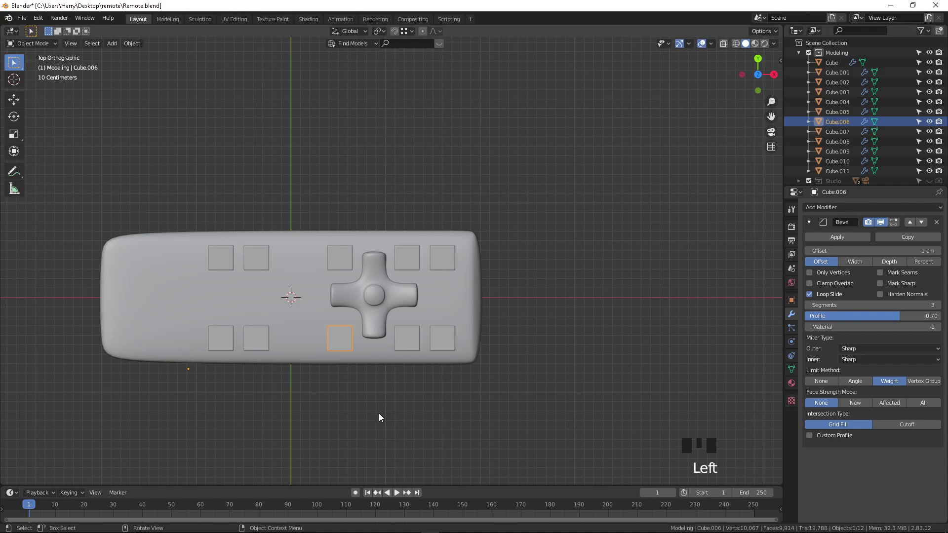
key(shift+d)
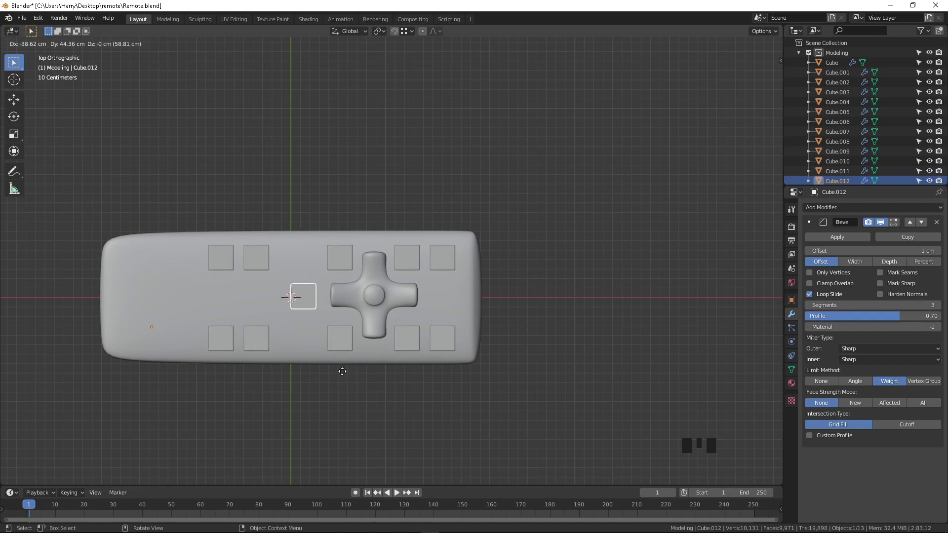
click(342, 371)
Duplicate the centreline button along X and place the copy just beside it, away from the directional pad.
shift+middle_drag(292, 315, 348, 313)
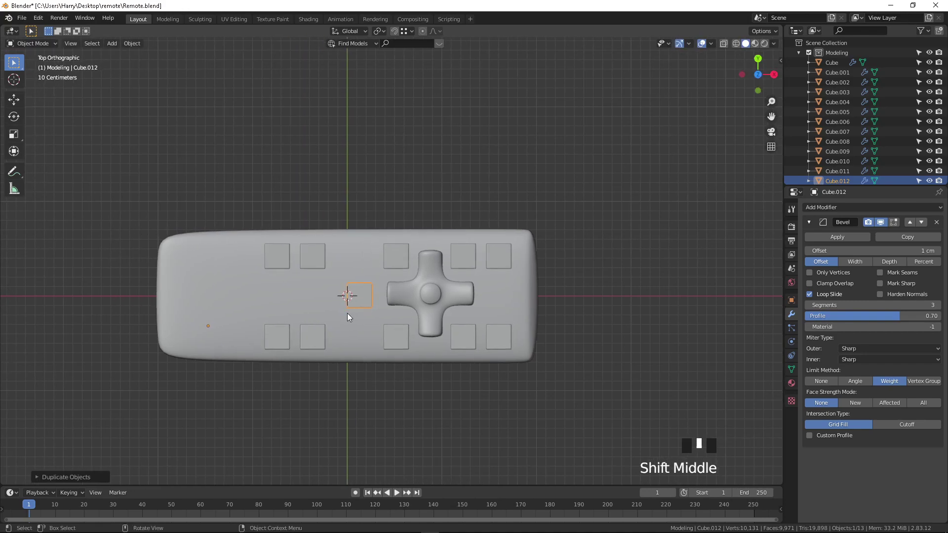
key(shift+d)
key(x)
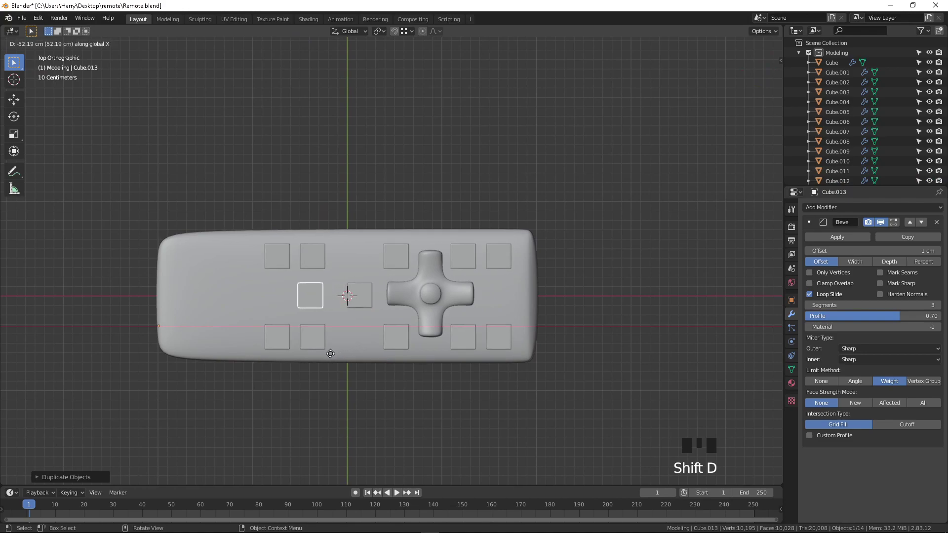
click(344, 356)
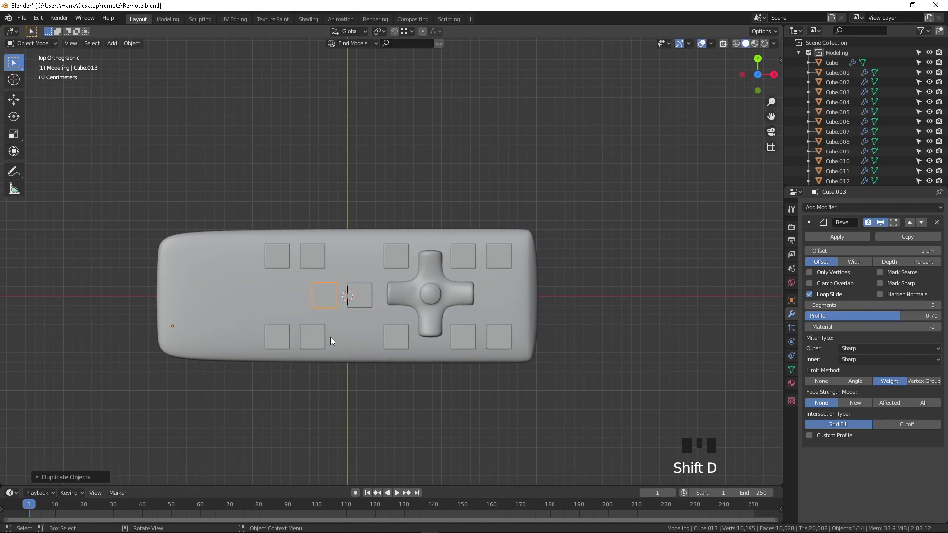
In top view, move the outer centreline button's end face along X, away from the directional pad, stretching the button into a long bar.
scroll(321, 291, up, 6)
shift+middle_drag(322, 292, 351, 280)
key(Tab)
click(350, 273)
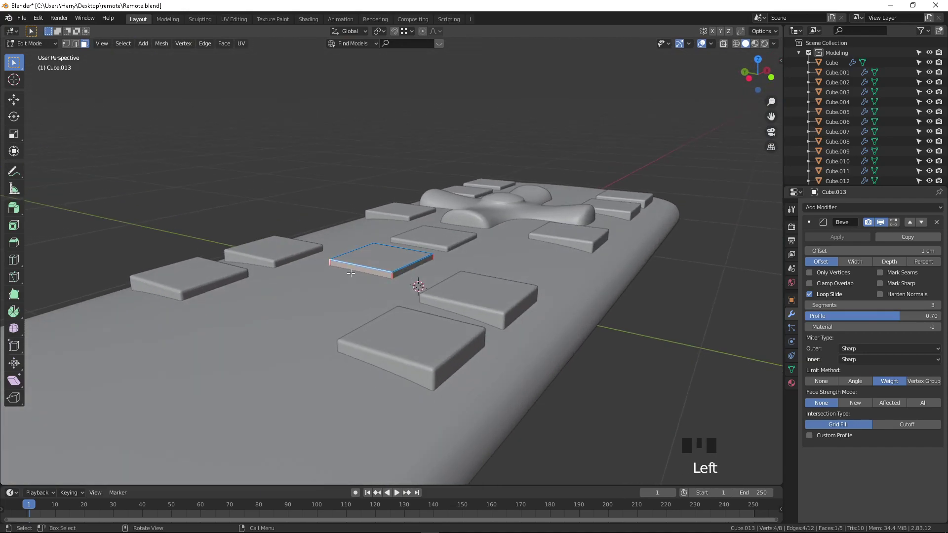
key(KP_7)
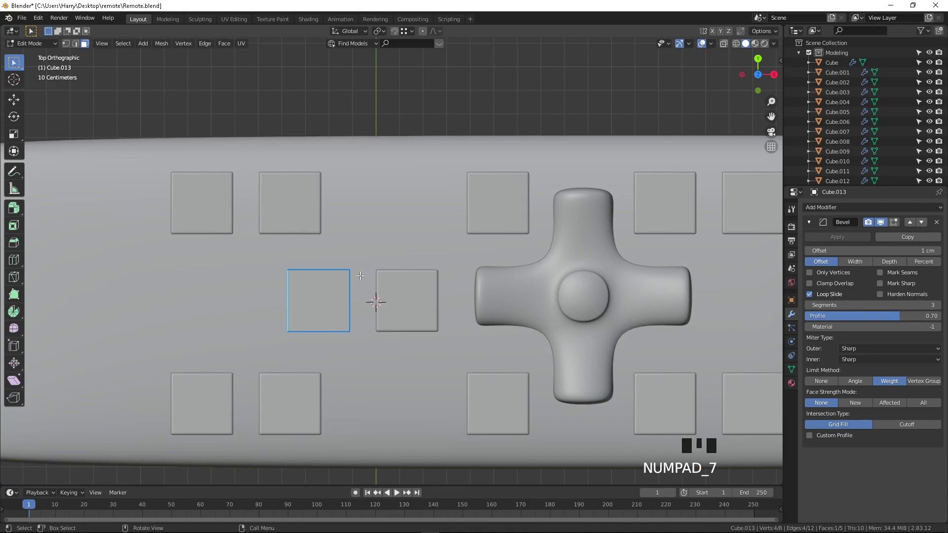
key(g)
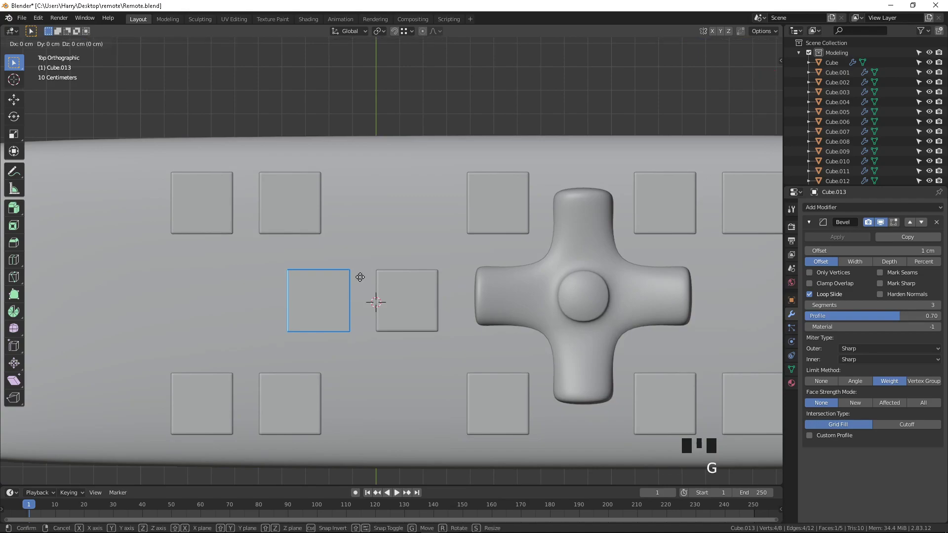
click(199, 278)
scroll(199, 279, down, 1)
key(ctrl)
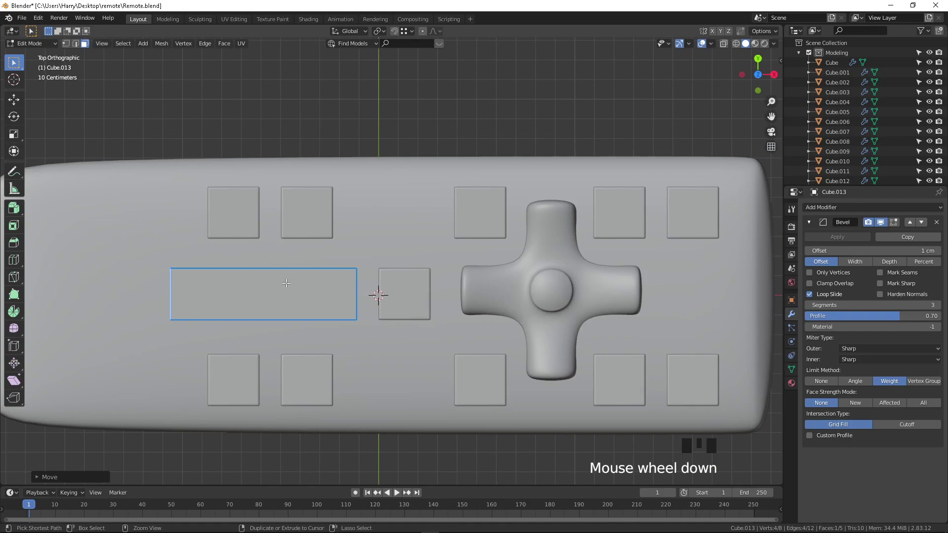
middle_drag(272, 283, 303, 204)
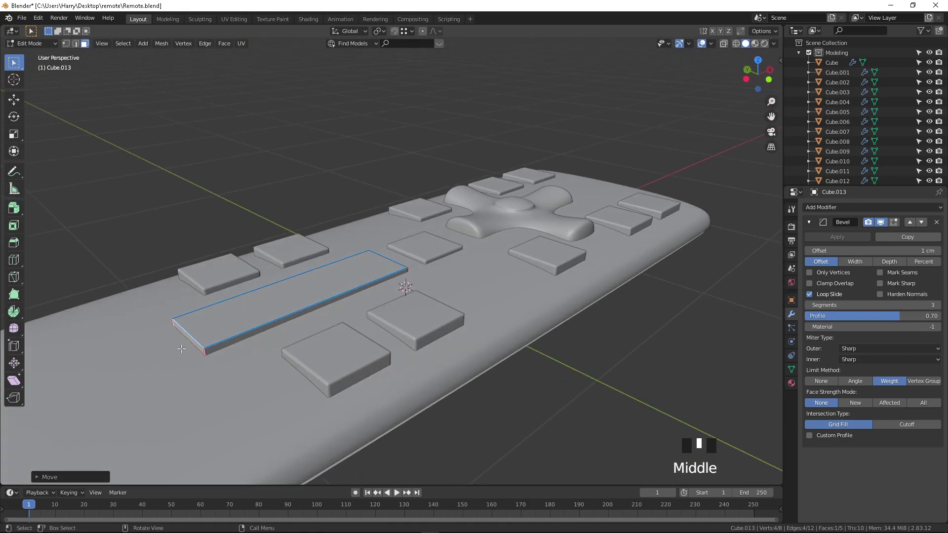
key(2)
click(189, 335)
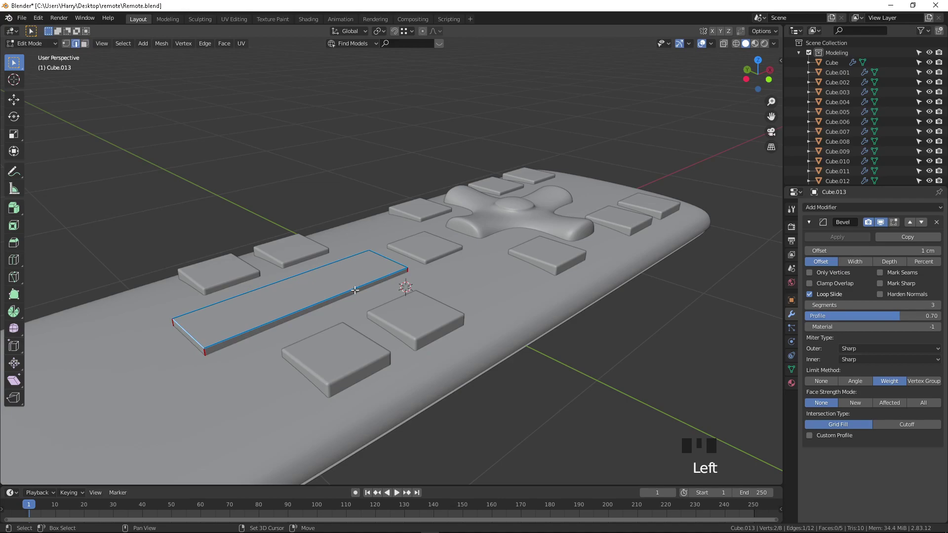
shift+click(394, 261)
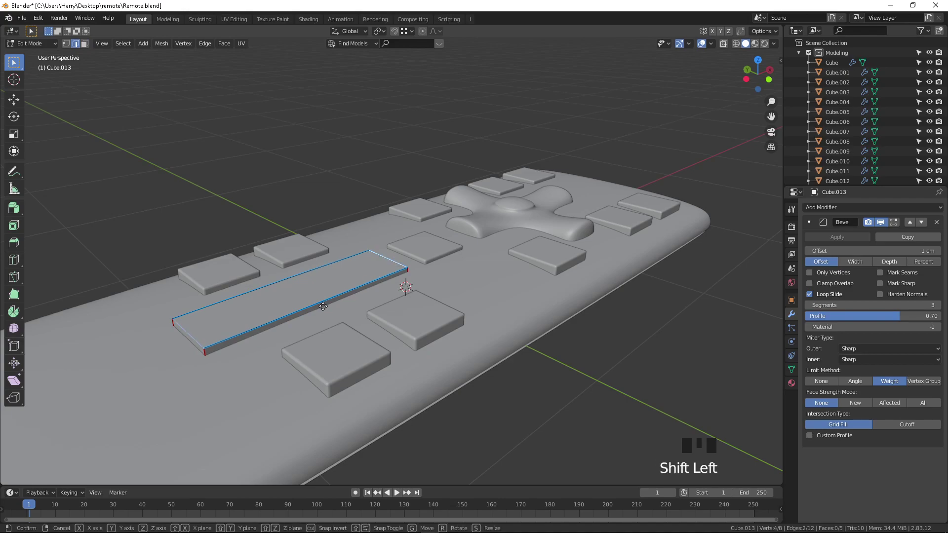
key(g)
key(z)
right_click(322, 288)
click(195, 337)
shift+click(397, 260)
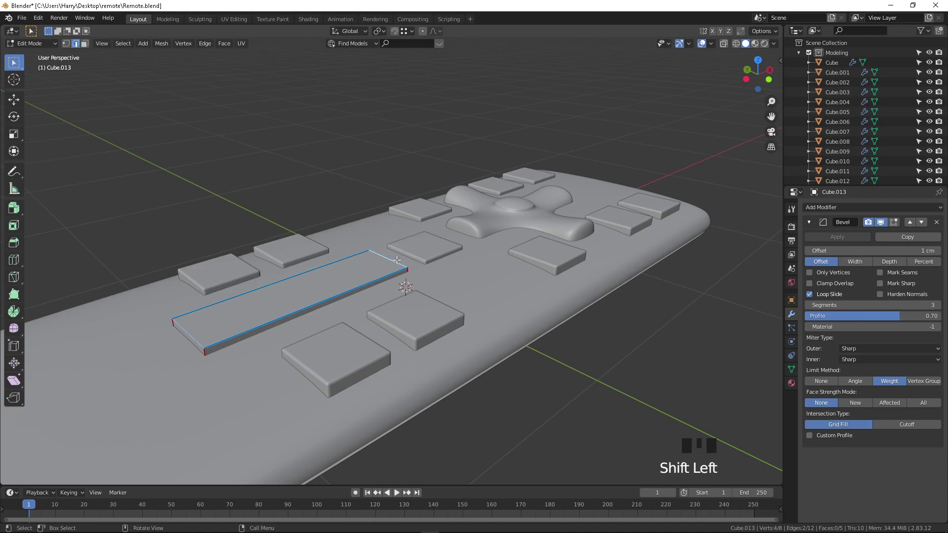
key(g)
right_click(395, 250)
Try a single loop cut across the long button and undo it.
key(ctrl+r)
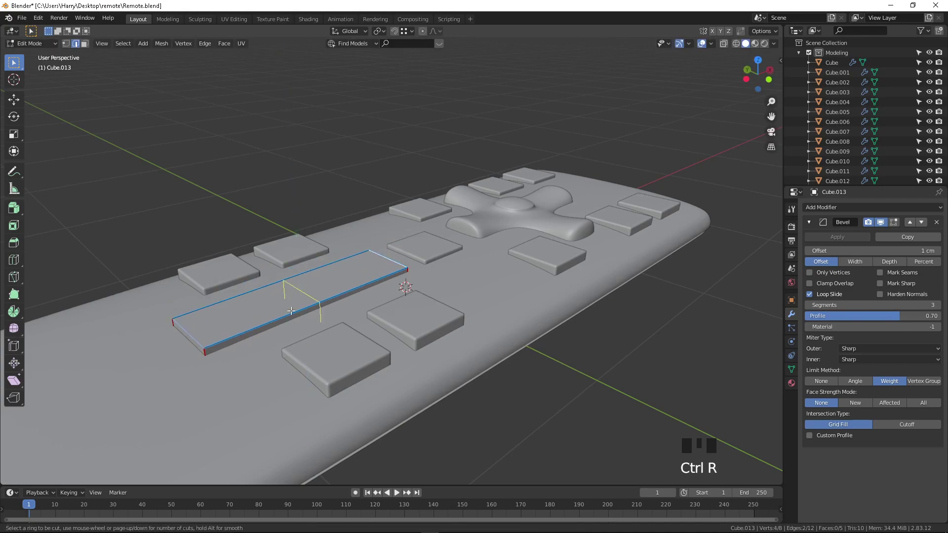
click(290, 310)
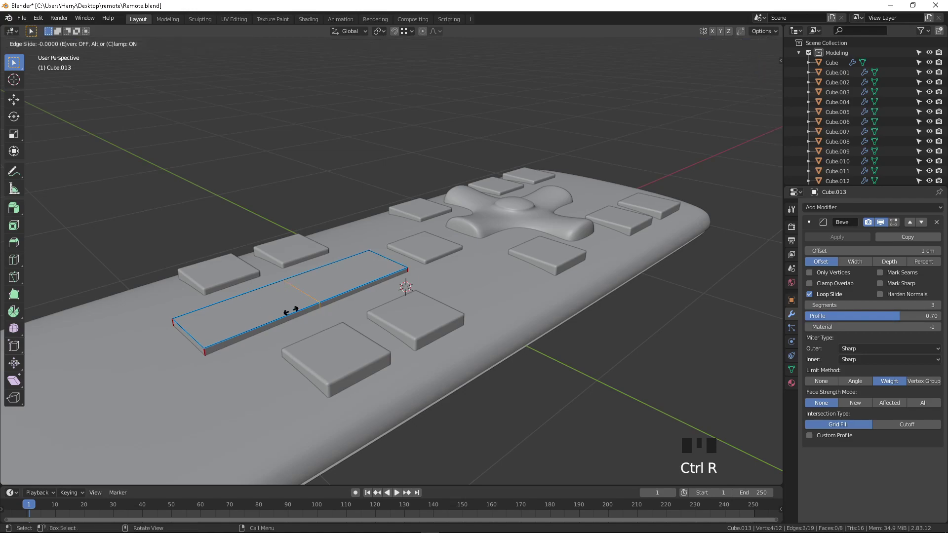
click(247, 351)
key(ctrl+z)
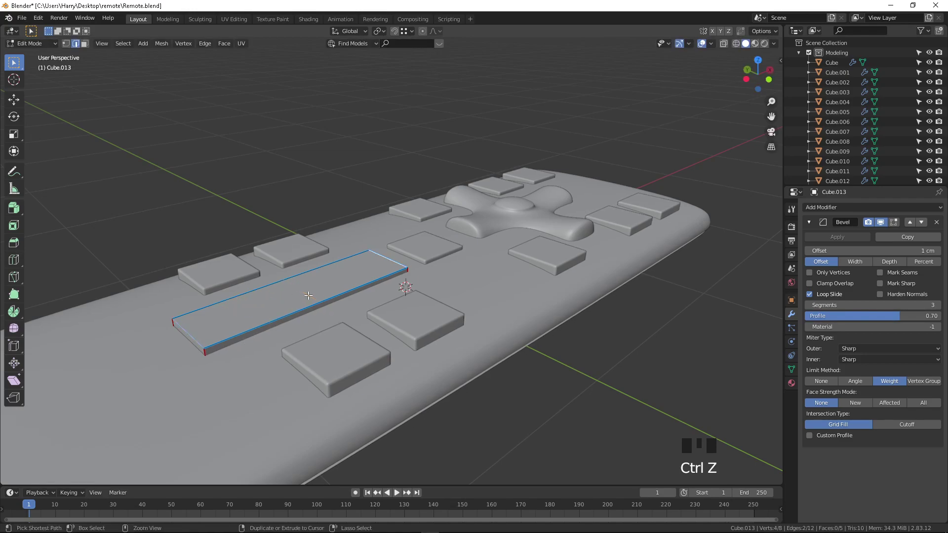
Add two evenly spaced loop cuts across the long button, dividing its length into three sections.
key(ctrl+r)
scroll(309, 296, up, 1)
click(308, 295)
click(309, 295)
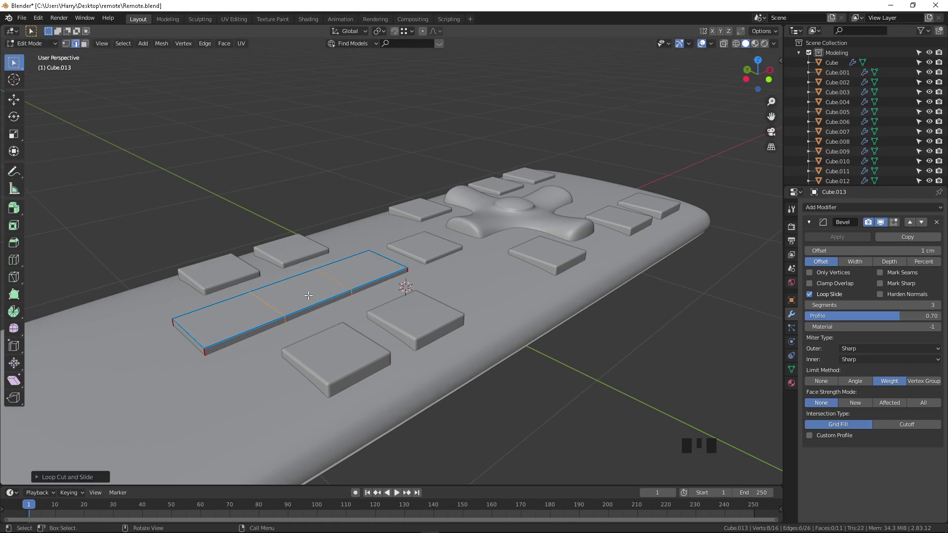
Raise the top edges at both ends of the long button along Z so its upper surface dips in the middle.
middle_drag(291, 277, 374, 258)
scroll(312, 295, up, 1)
shift+click(376, 255)
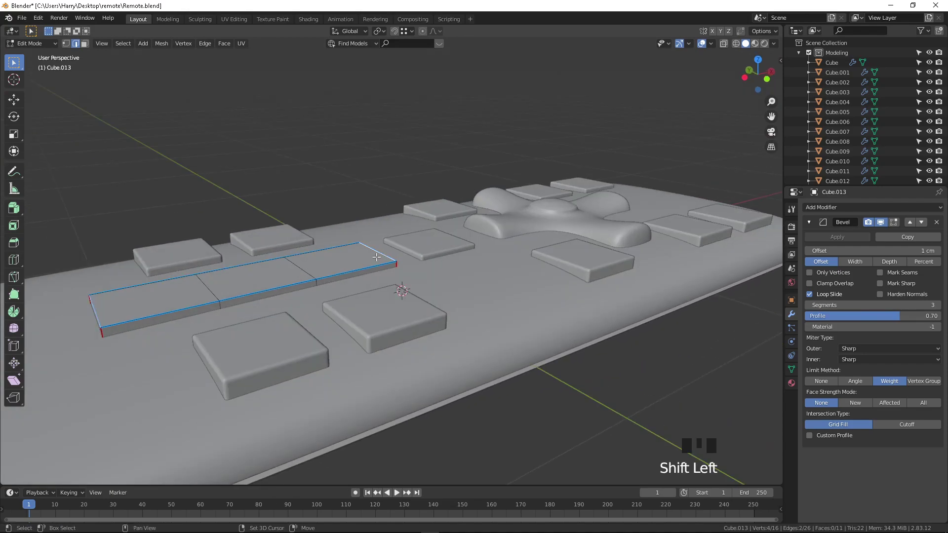
key(g)
key(z)
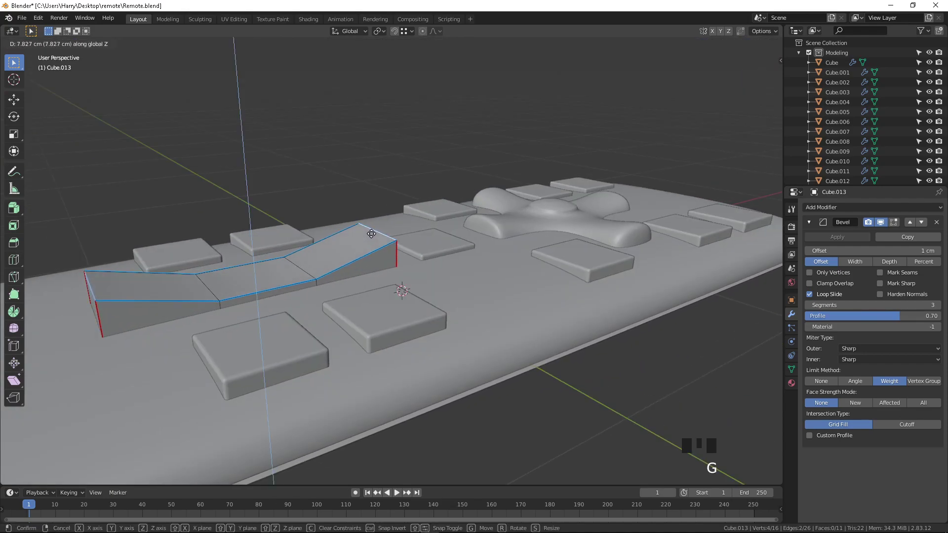
click(371, 231)
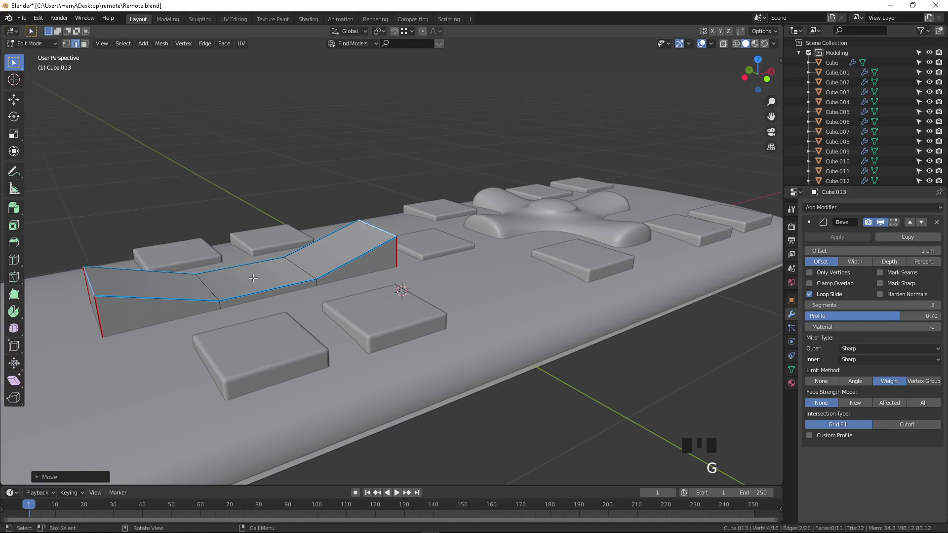
Hide every object except the long dipped button and resume editing its mesh.
key(Tab)
middle_drag(251, 289, 313, 216)
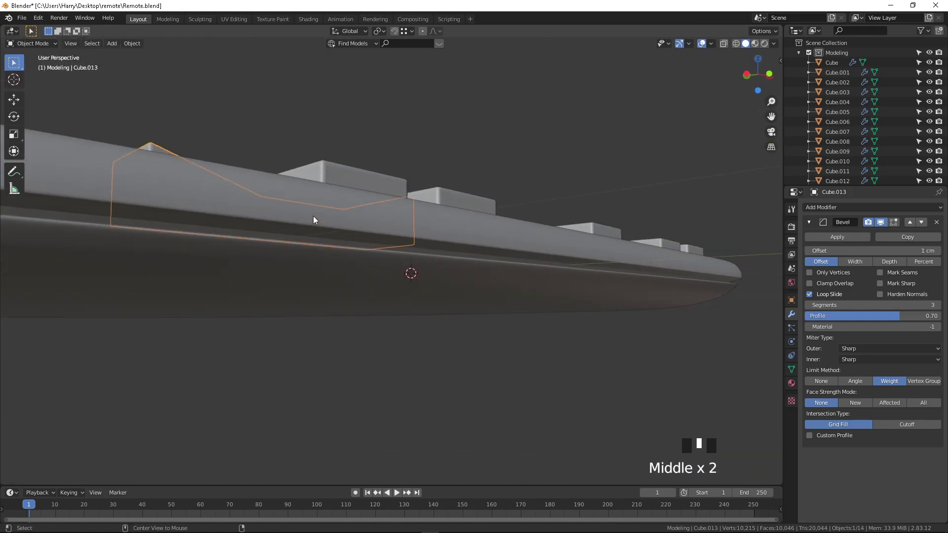
key(shift+h)
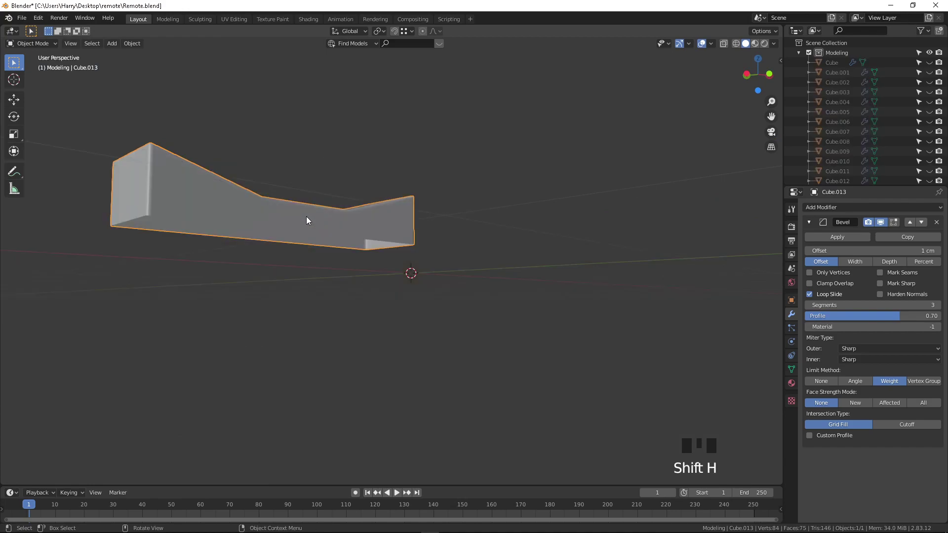
key(Tab)
middle_drag(290, 214, 301, 261)
scroll(288, 250, up, 2)
scroll(260, 251, down, 2)
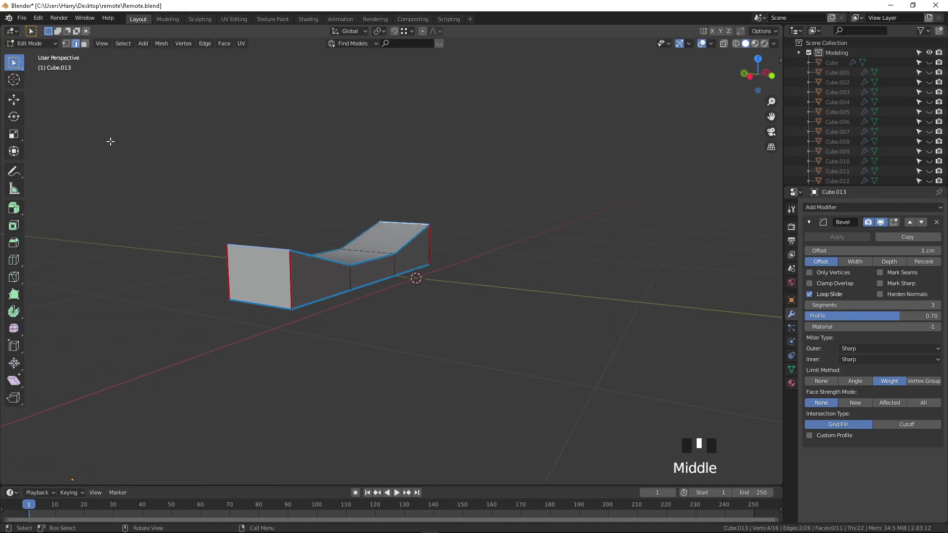
Split the 3D viewport vertically and show the UV Editor in the new area beside the model.
click(11, 44)
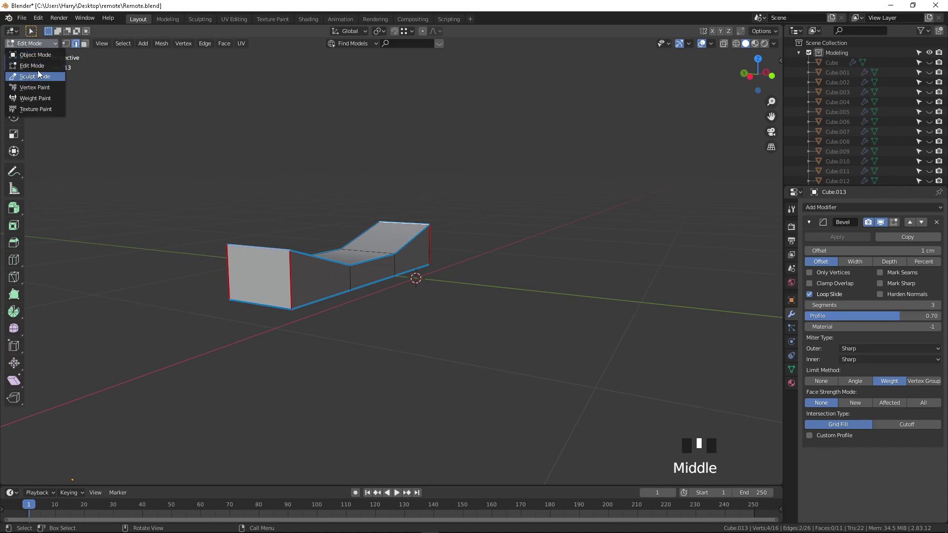
drag(2, 26, 300, 49)
click(10, 31)
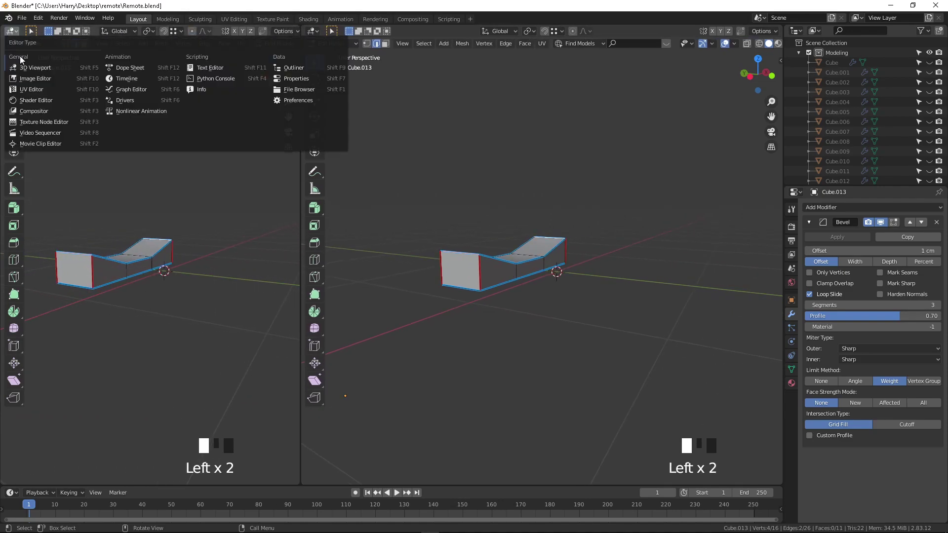
click(35, 87)
Select the long button's entire mesh and unwrap it.
scroll(459, 226, up, 2)
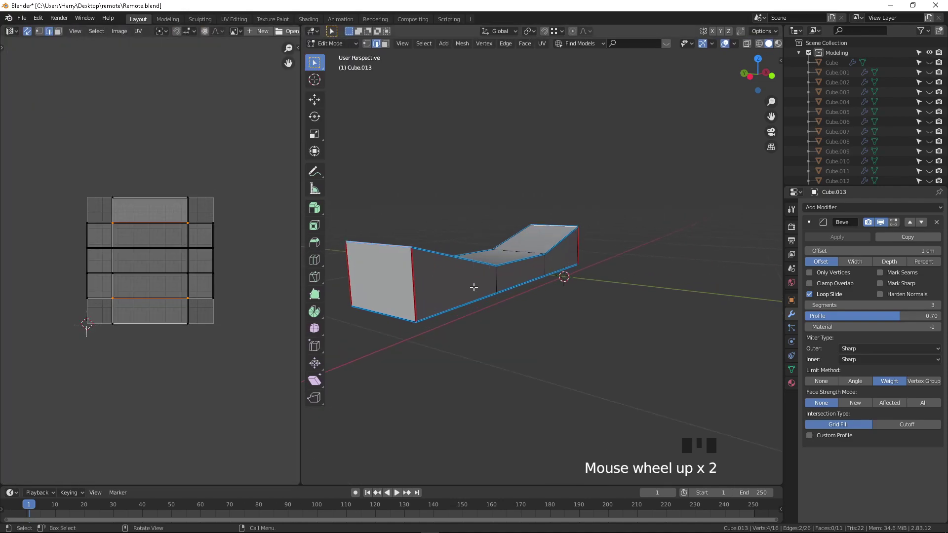
click(458, 291)
key(a)
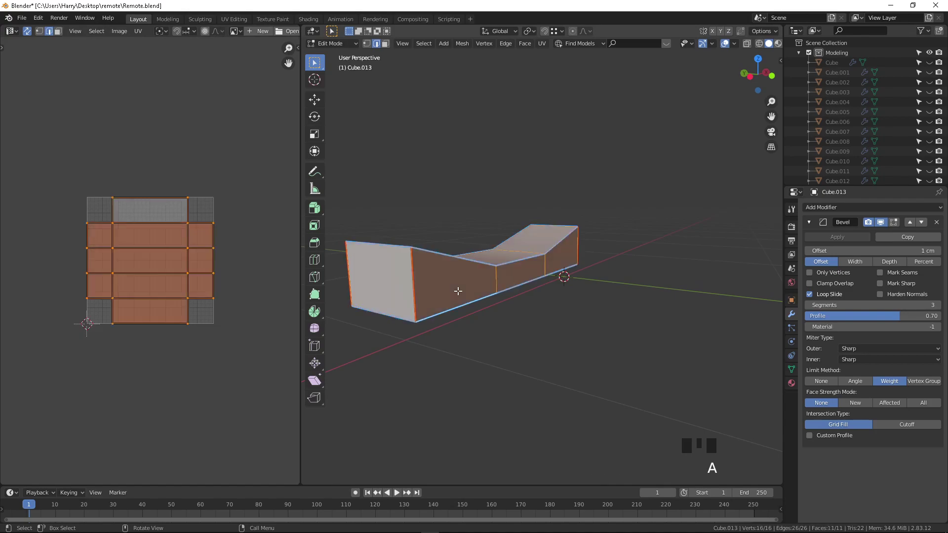
key(u)
click(458, 291)
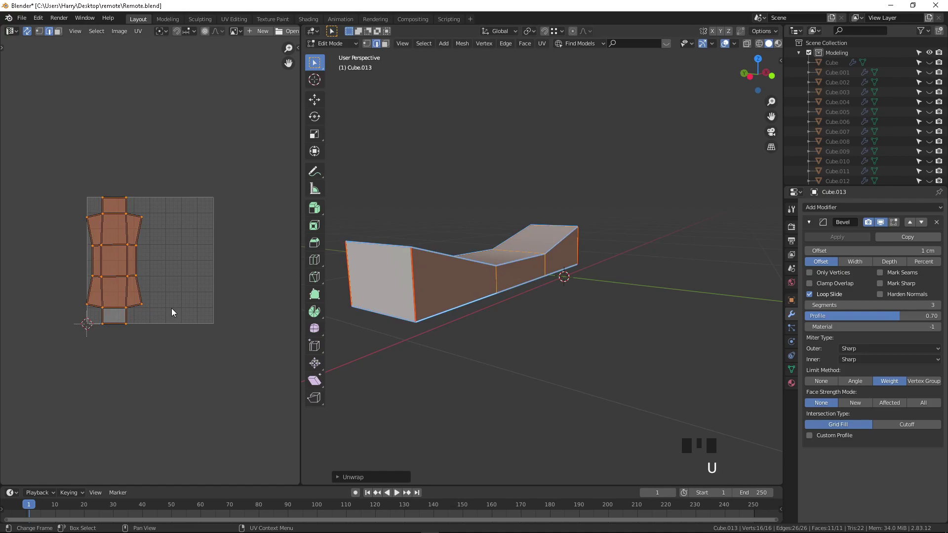
Centre the long button's UV island within the UV square and scale it down slightly to leave a margin.
key(g)
click(202, 307)
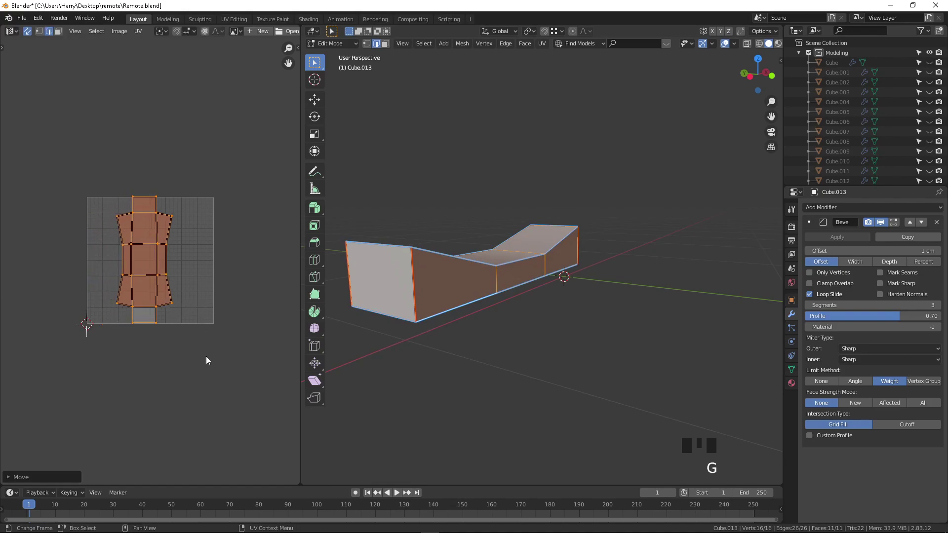
key(s)
click(192, 341)
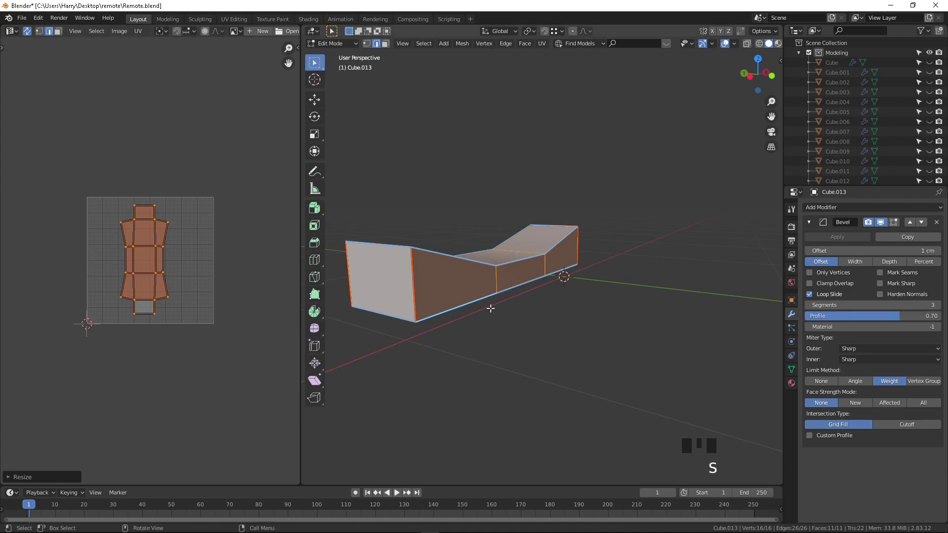
Return to Object Mode and close the UV Editor area so the 3D viewport fills the space again.
key(Tab)
scroll(490, 306, down, 2)
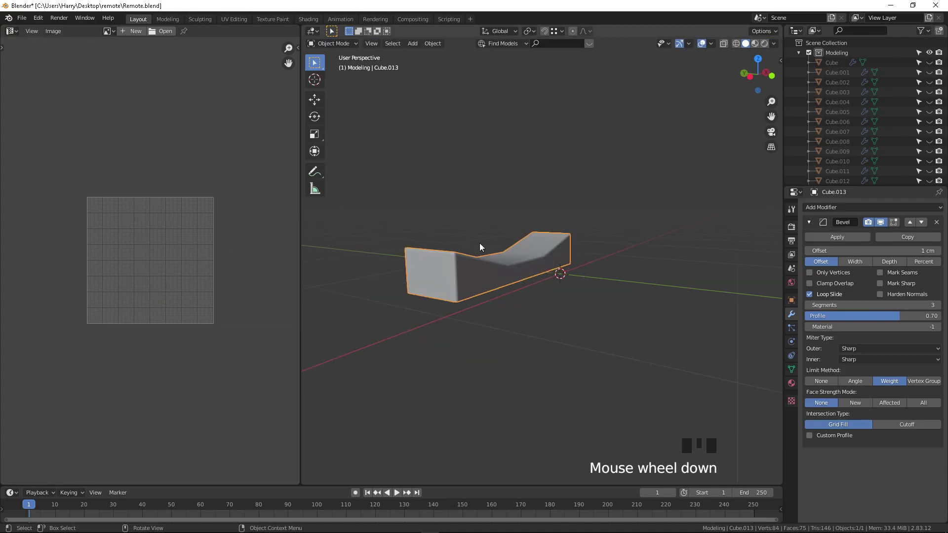
click(300, 23)
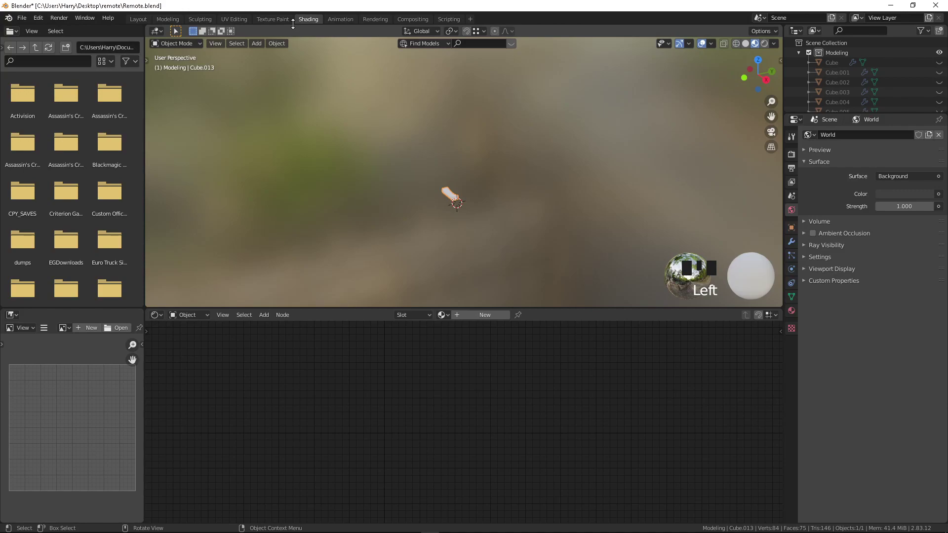
click(142, 20)
drag(299, 27, 241, 70)
click(241, 70)
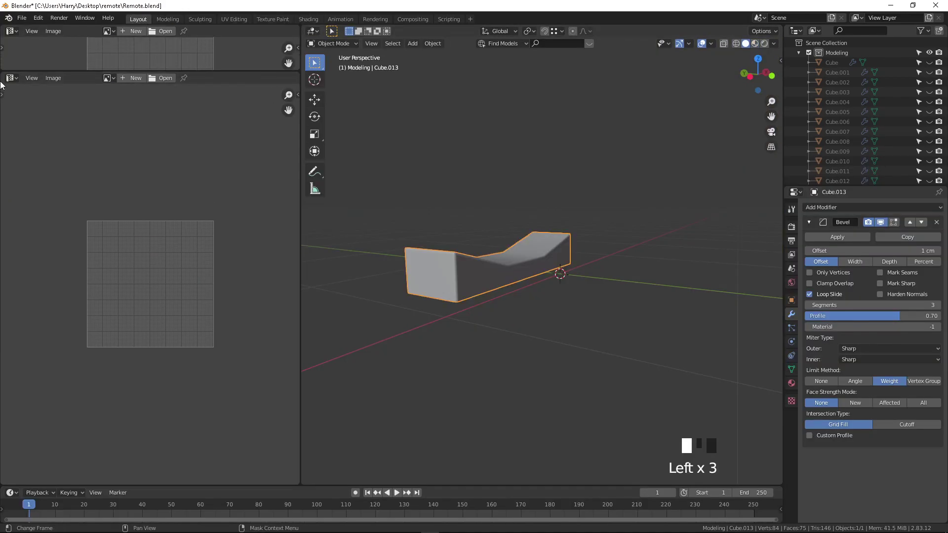
drag(4, 73, 4, 50)
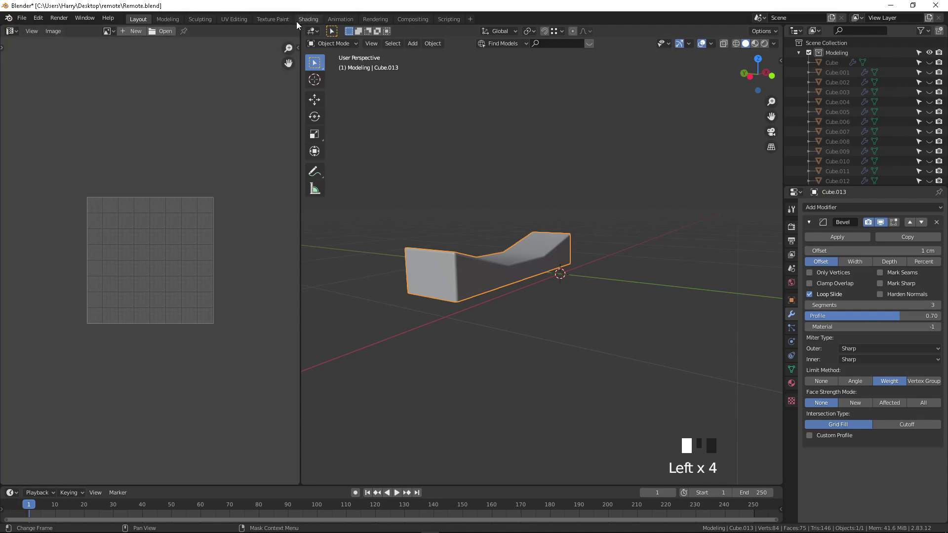
drag(302, 25, 279, 57)
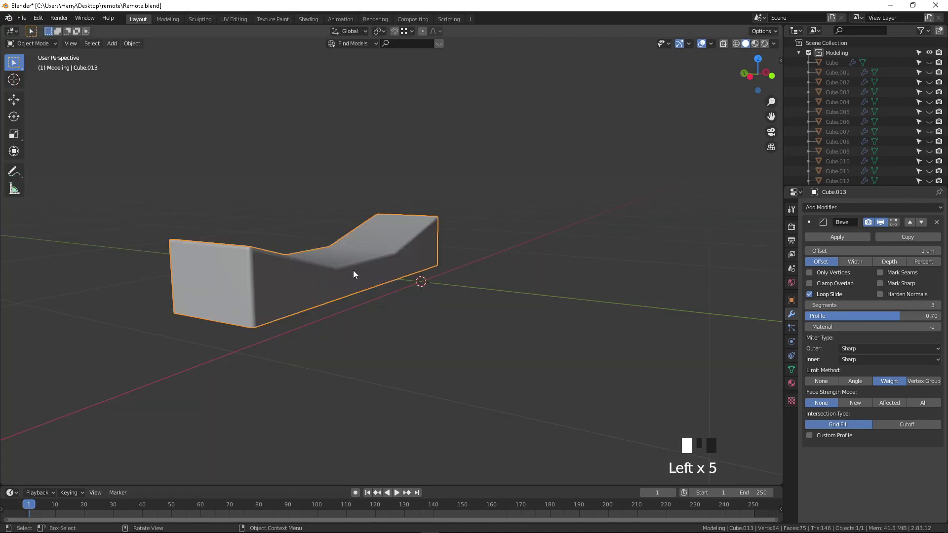
Unhide all parts of the remote, deselect everything and save the file.
scroll(349, 270, down, 5)
key(alt+h)
middle_drag(345, 269, 463, 387)
click(464, 386)
key(ctrl+s)
Set the origin of the near-side square button at the remote's directional-pad end (Cube.002) to its center of mass (surface).
middle_drag(441, 292, 336, 200)
scroll(387, 243, up, 2)
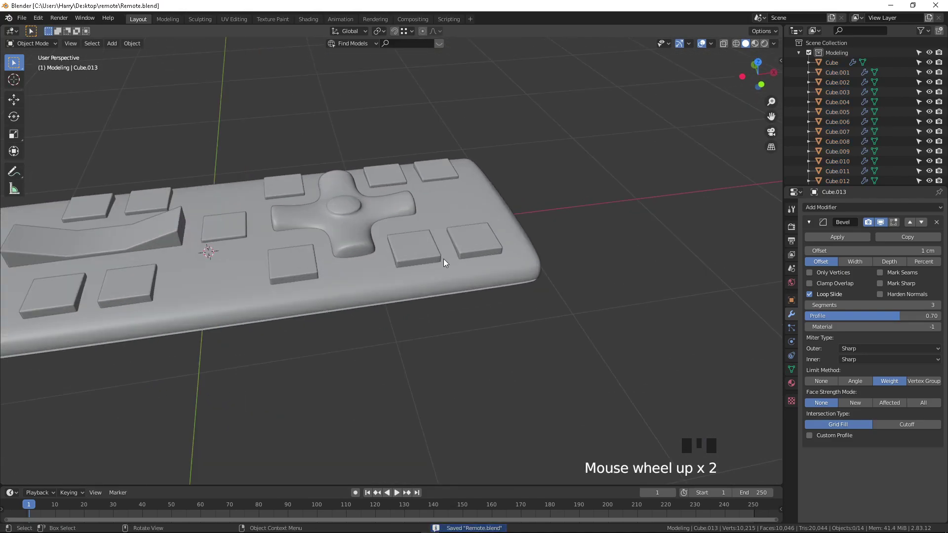
click(427, 252)
shift+click(474, 236)
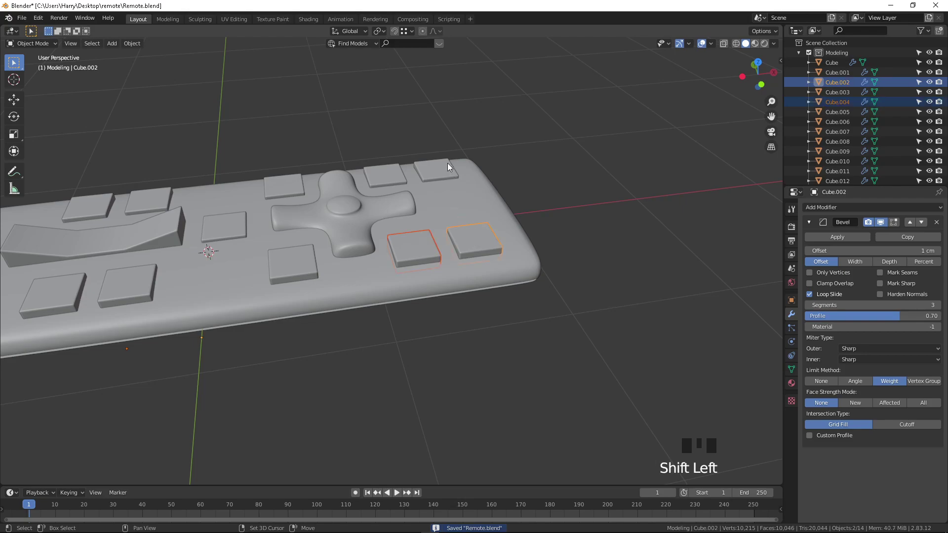
click(471, 235)
click(470, 235)
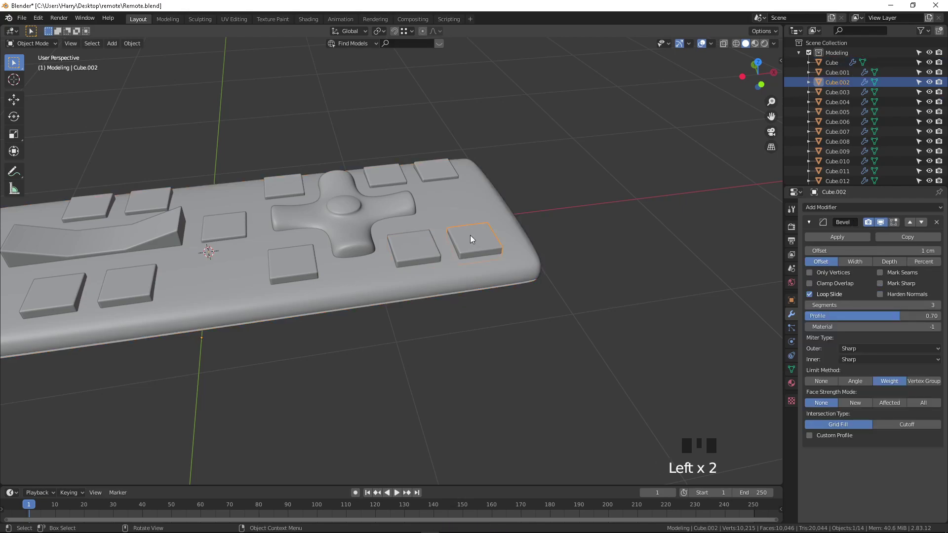
click(132, 43)
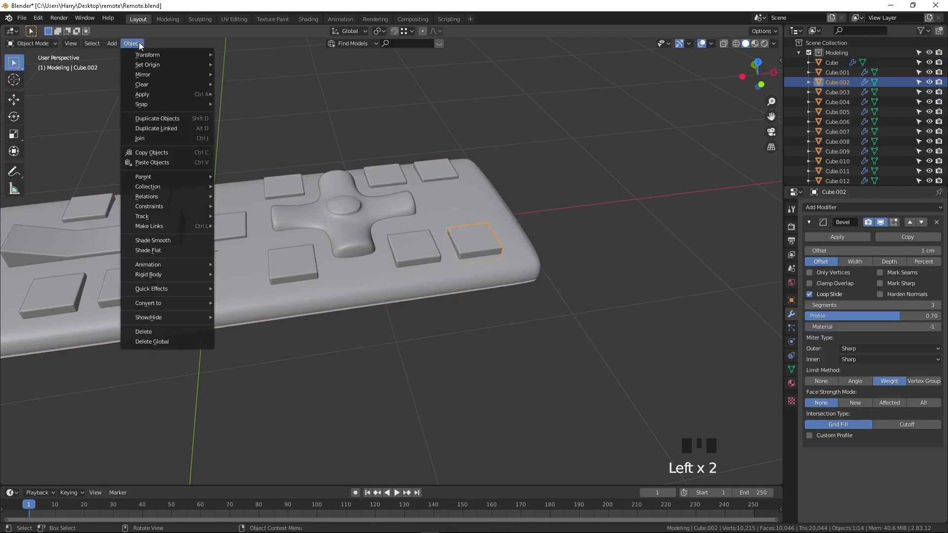
mouse_move(169, 65)
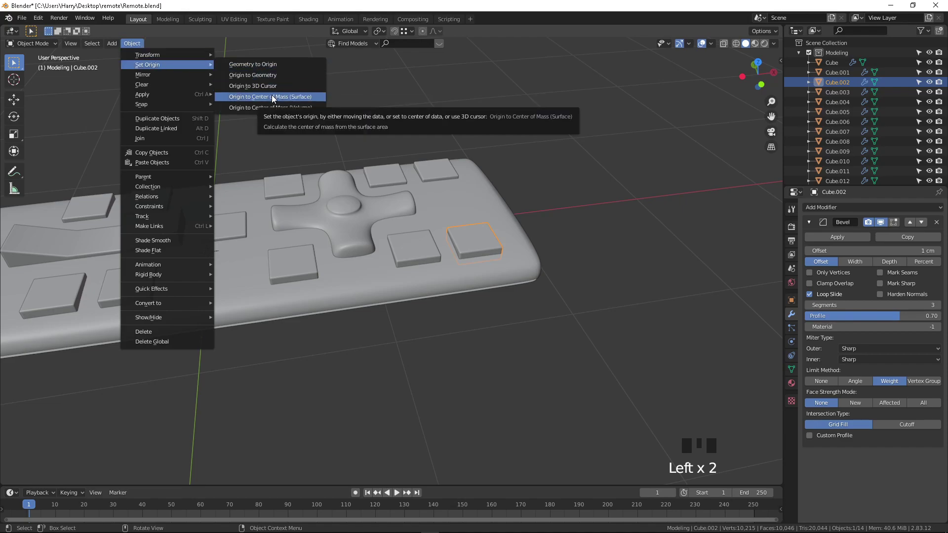
click(304, 96)
Set the origin of the neighbouring near-side button (Cube.004), between the end button and the directional pad, to its center of mass (surface).
click(392, 249)
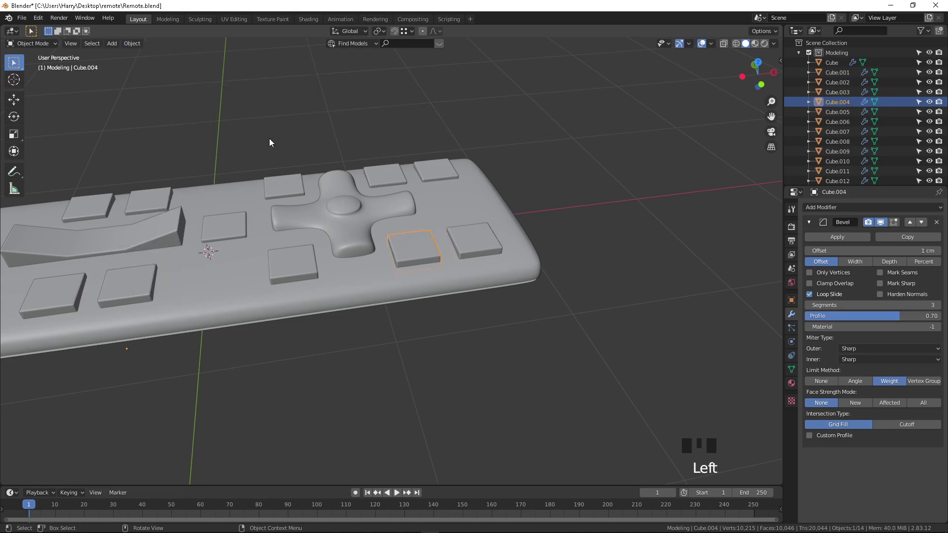
click(140, 46)
mouse_move(200, 64)
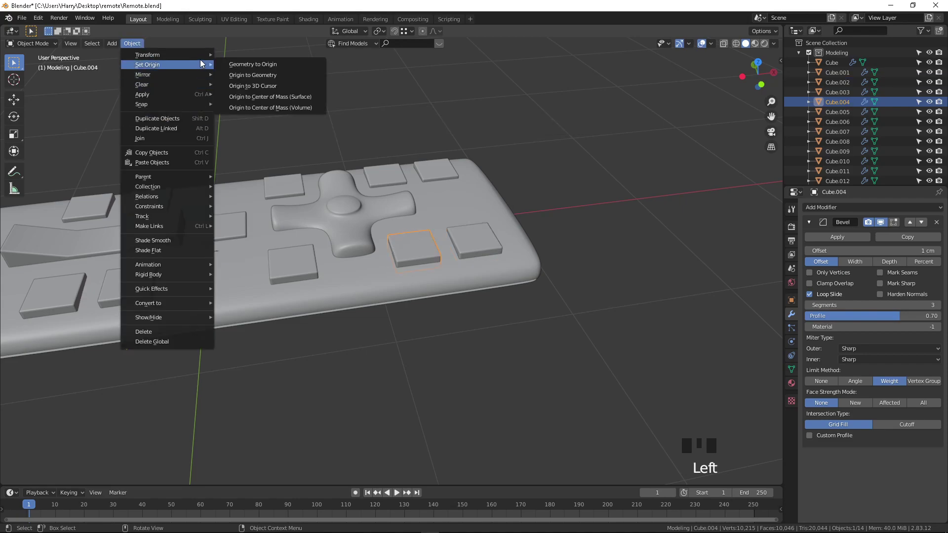
click(255, 97)
Set the origin of the matching far-side button next to the directional pad (Cube.003) to its center of mass (surface).
click(387, 181)
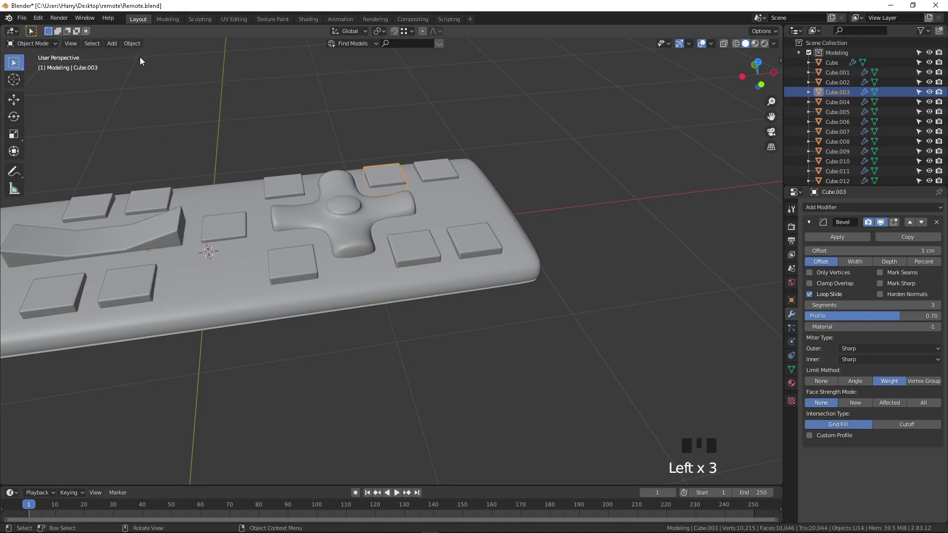
click(132, 43)
mouse_move(186, 66)
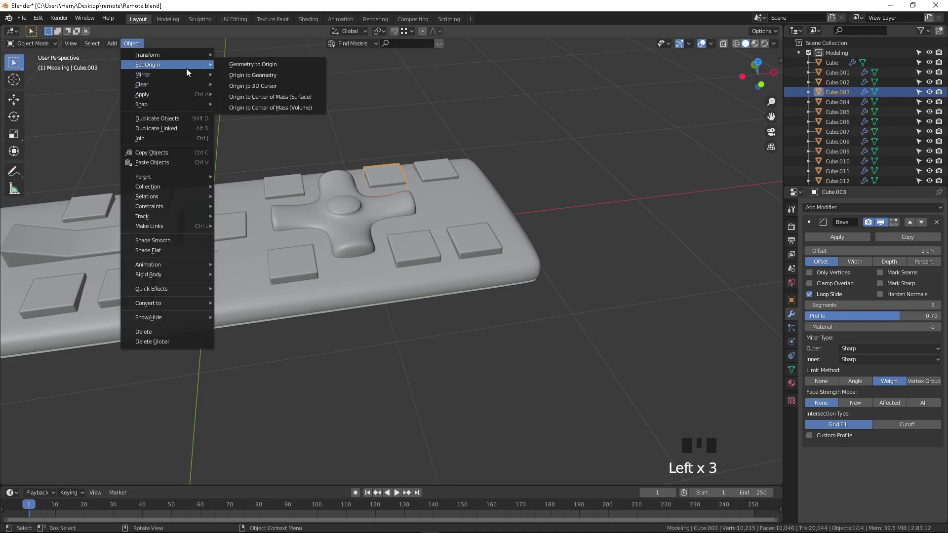
click(273, 97)
Set the origin of the far-side end button (Cube.001) to its center of mass (surface) and keep that button selected.
click(420, 171)
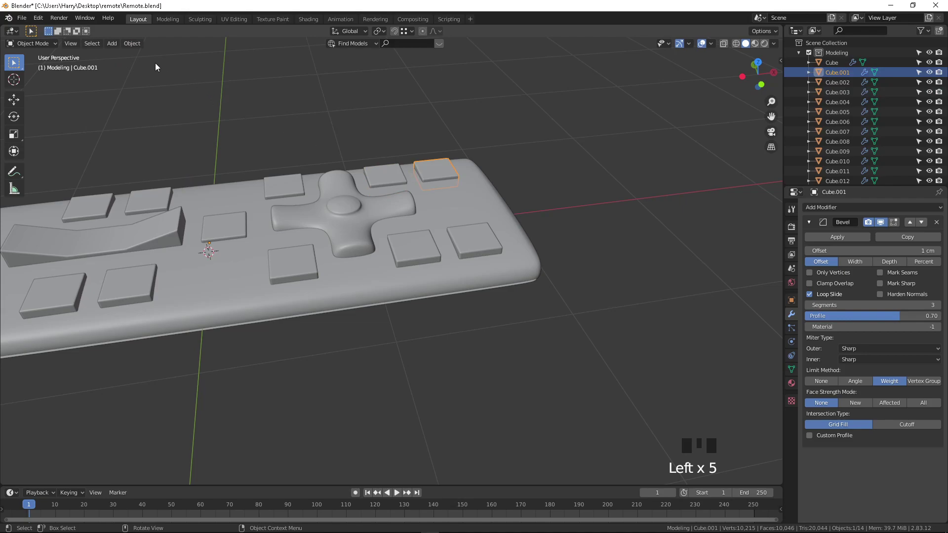
click(132, 44)
mouse_move(190, 66)
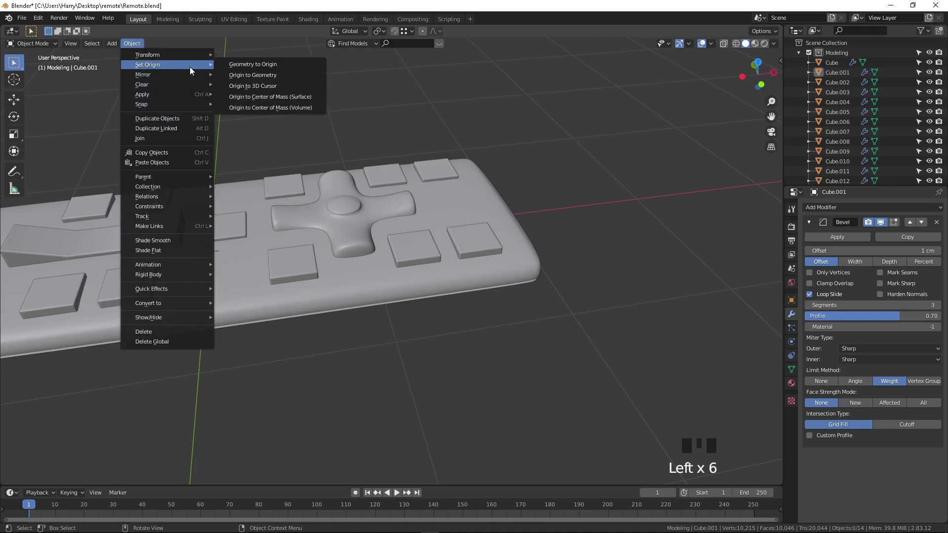
click(279, 97)
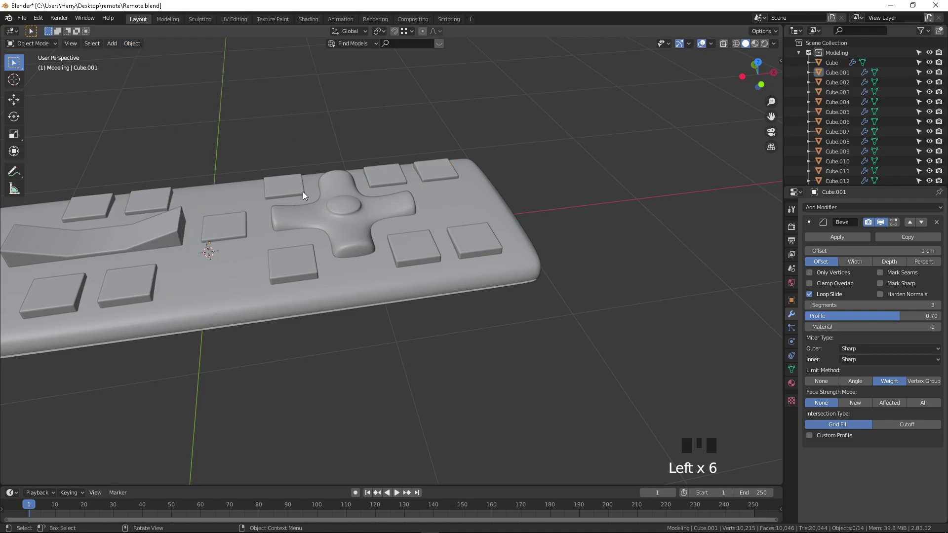
click(414, 172)
click(428, 172)
click(428, 172)
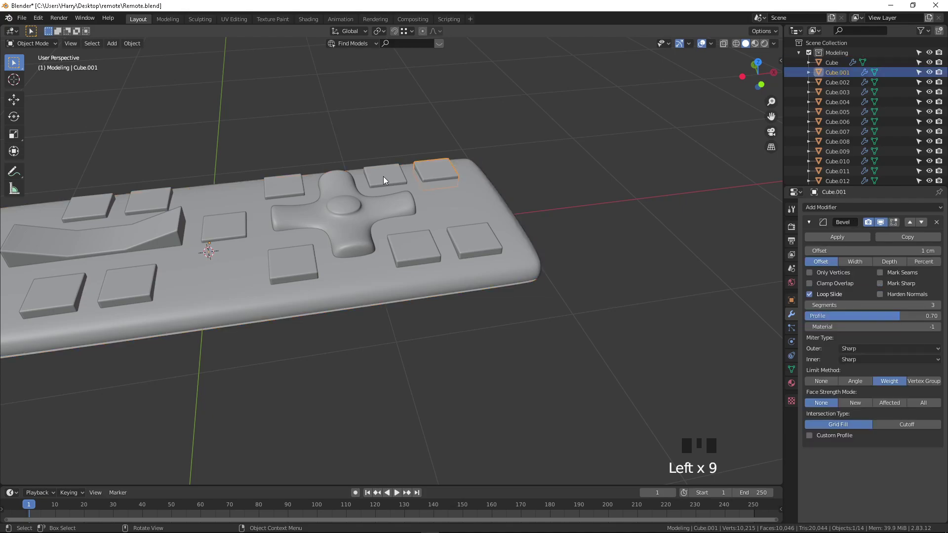
Select the far-side square button on the directional pad's inner side (Cube.005), towards the long dipped button.
scroll(162, 208, down, 2)
middle_drag(162, 209, 321, 295)
click(315, 275)
shift+middle_drag(152, 433, 146, 281)
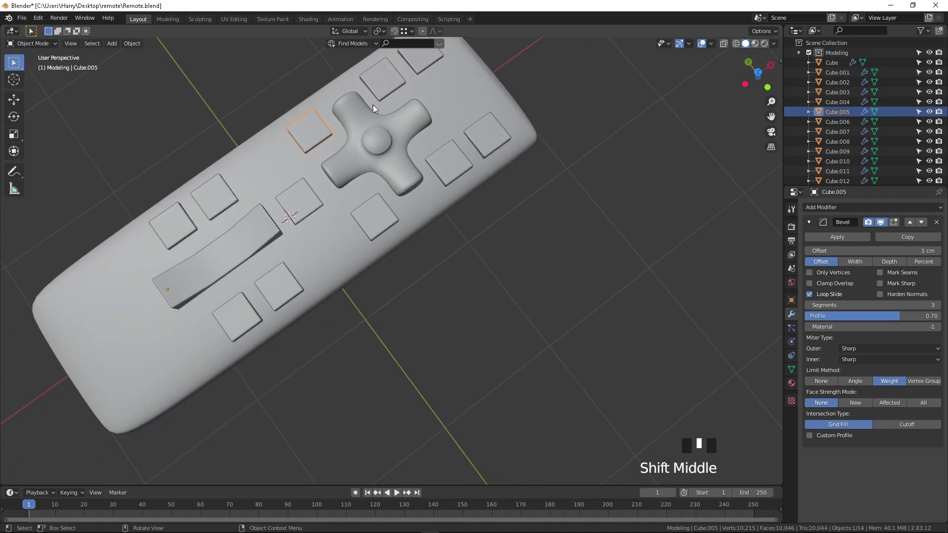
Inspect where the origin points of the individual square buttons lie by selecting several of them in turn.
click(381, 88)
click(446, 168)
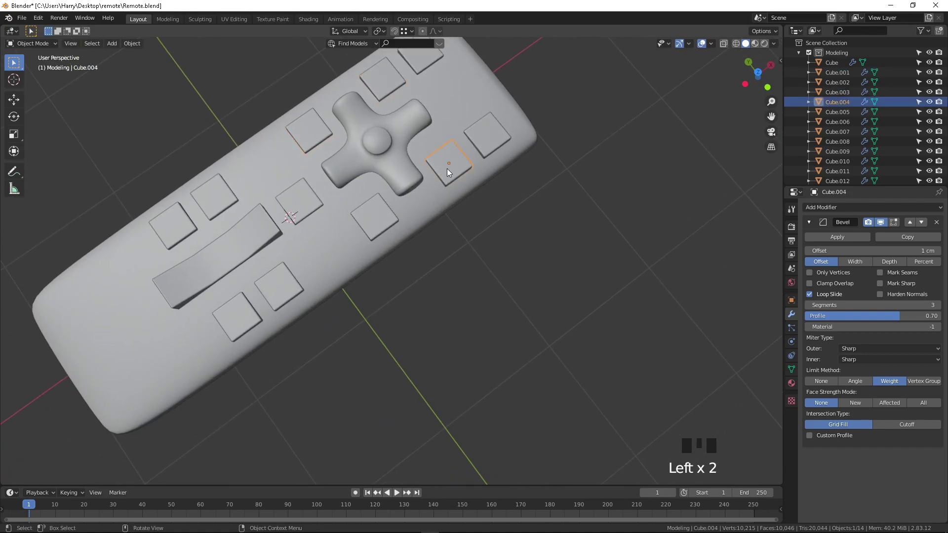
middle_drag(383, 182, 416, 194)
click(316, 98)
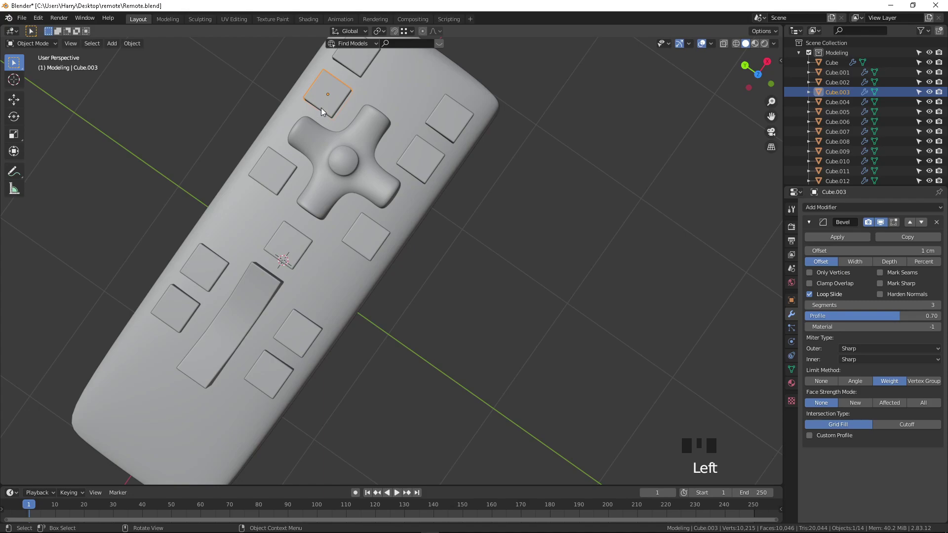
click(280, 168)
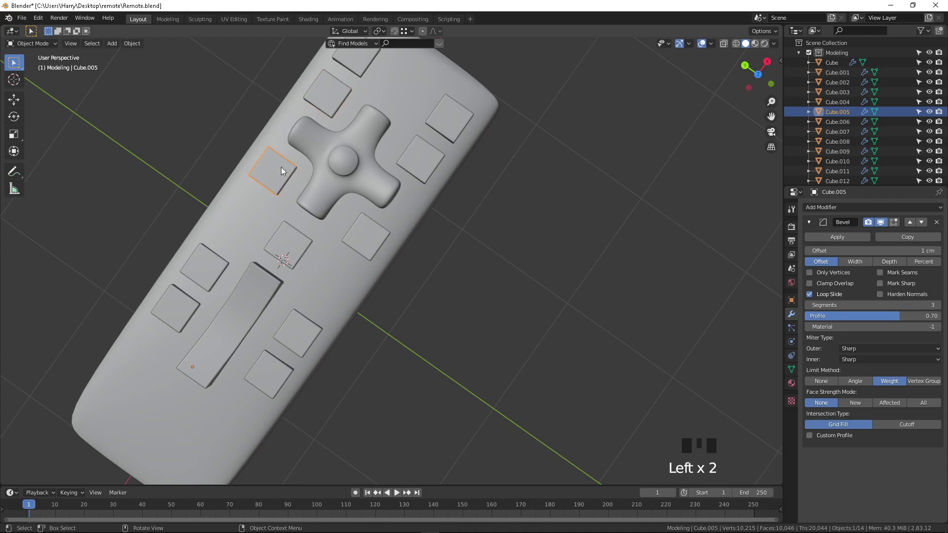
click(281, 247)
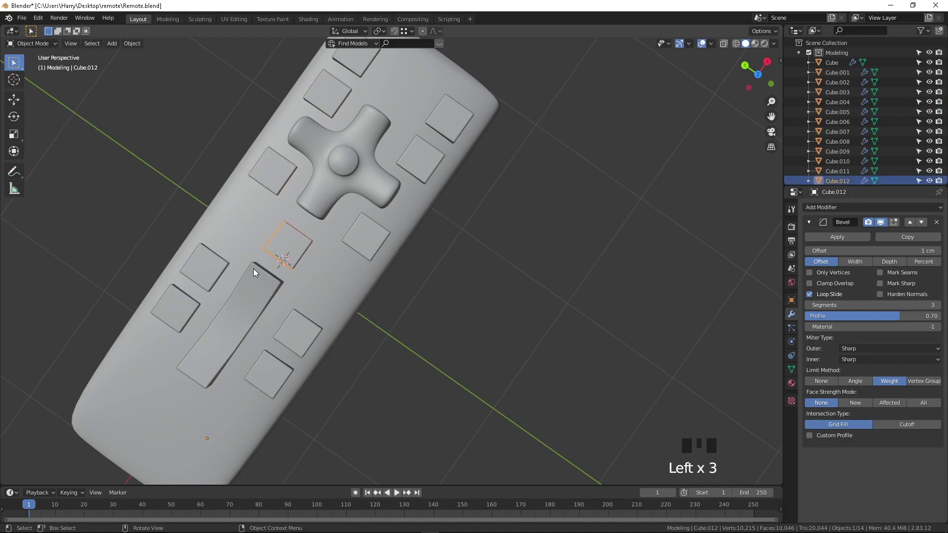
scroll(261, 268, down, 3)
middle_drag(271, 267, 271, 218)
scroll(272, 219, up, 2)
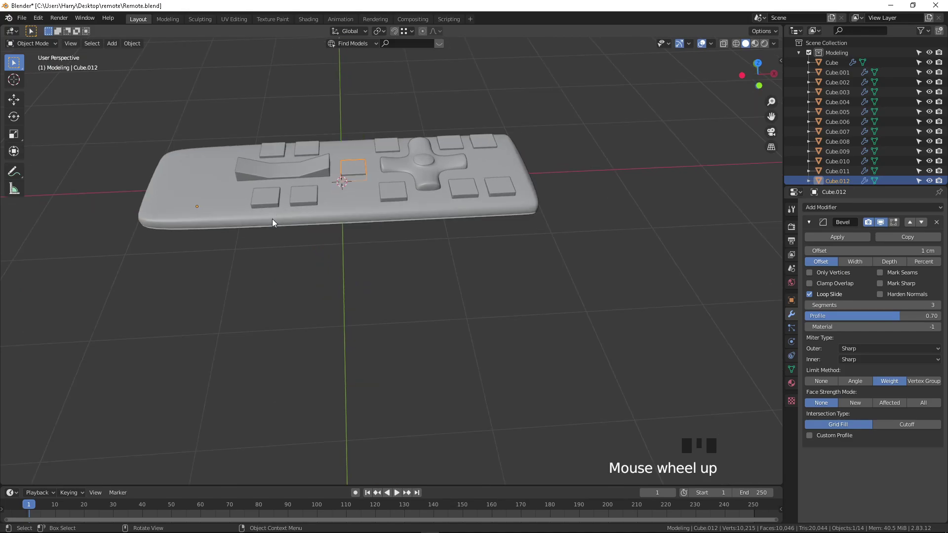
Try rotating the square button between the curved rocker and the D-pad (Cube.012) around its current origin.
click(347, 169)
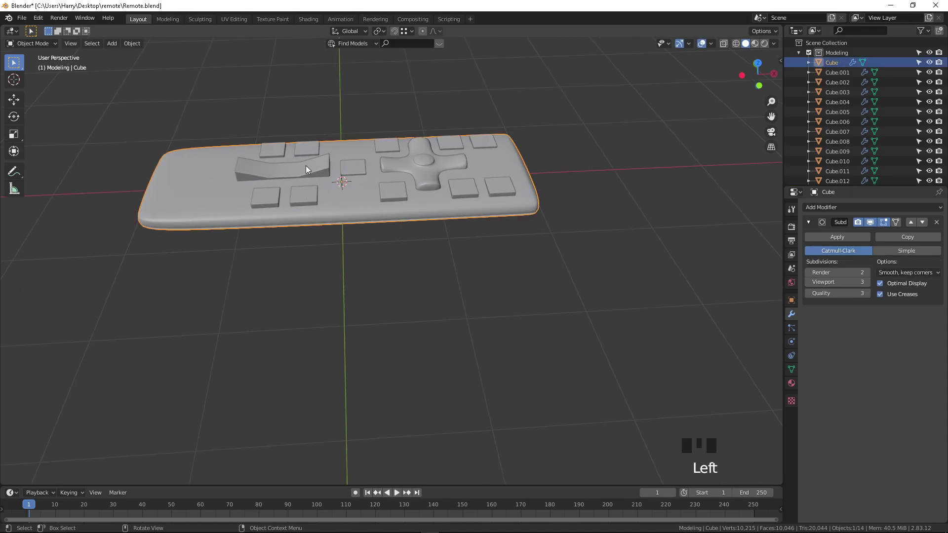
click(349, 167)
key(r)
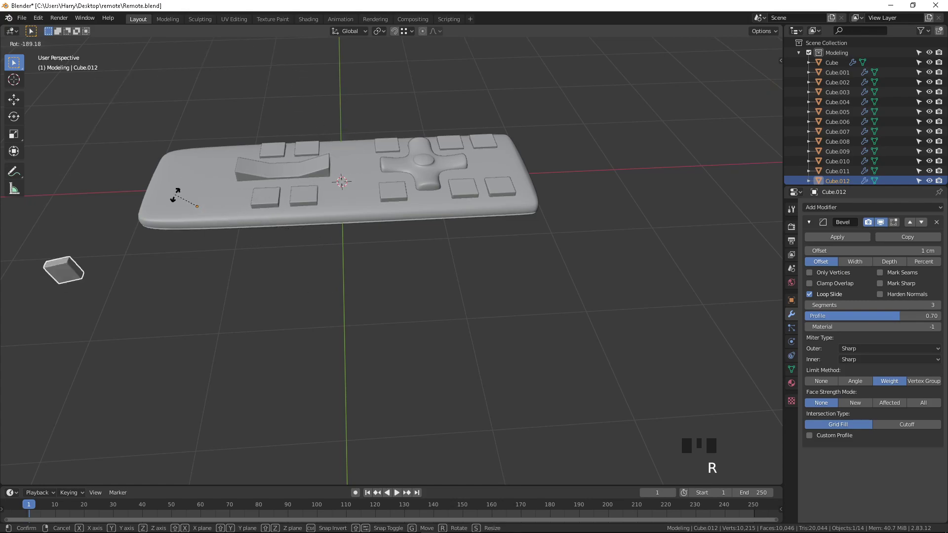
right_click(294, 188)
Try rotating the square button beside the D-pad (Cube.005) around its current origin.
scroll(340, 164, up, 2)
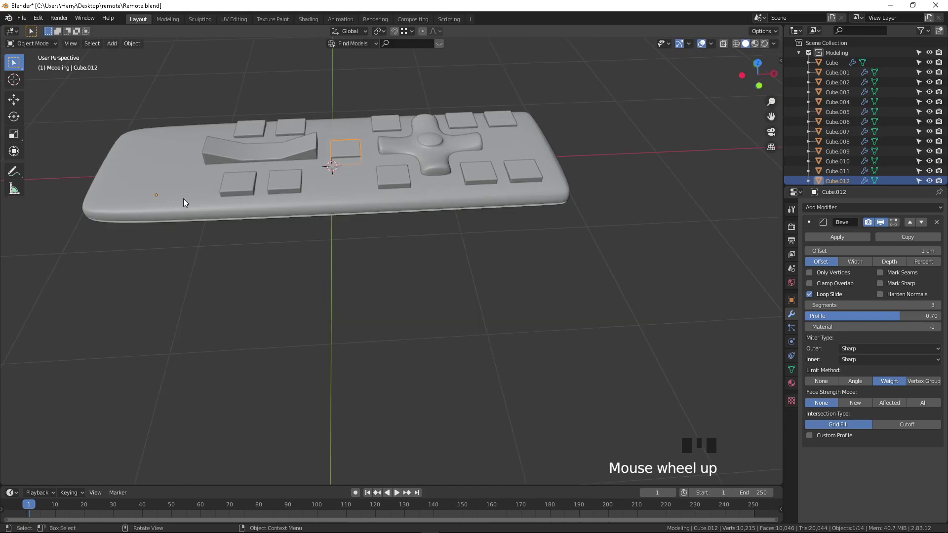
click(340, 147)
click(386, 121)
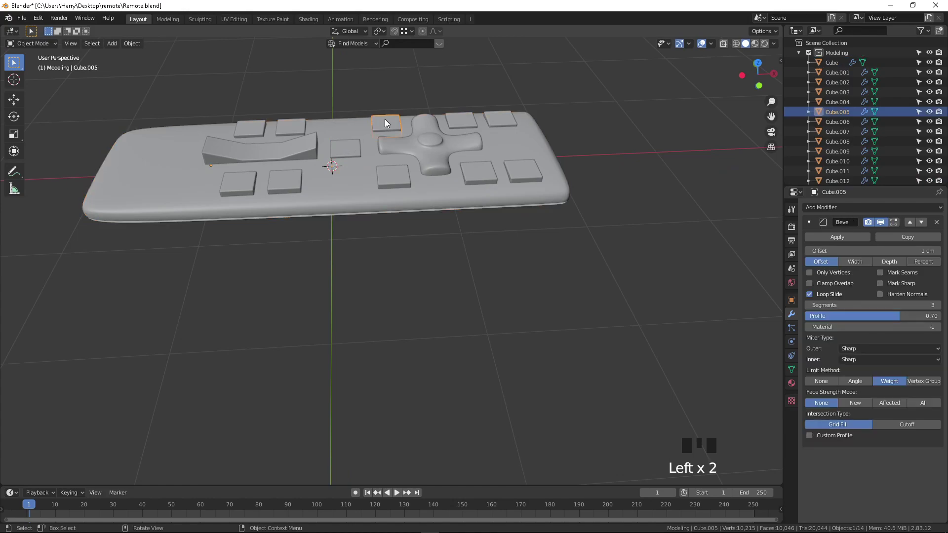
key(r)
right_click(272, 153)
shift+middle_drag(296, 97, 292, 210)
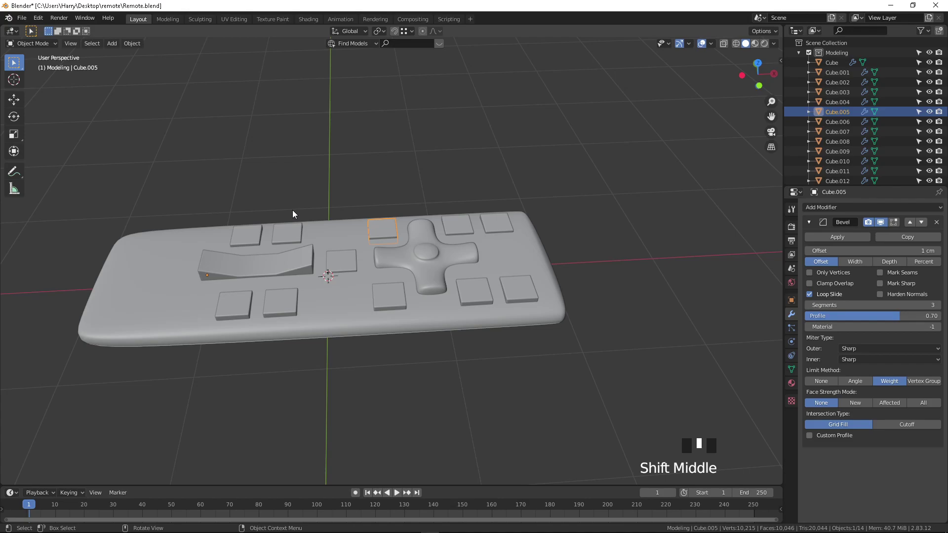
key(r)
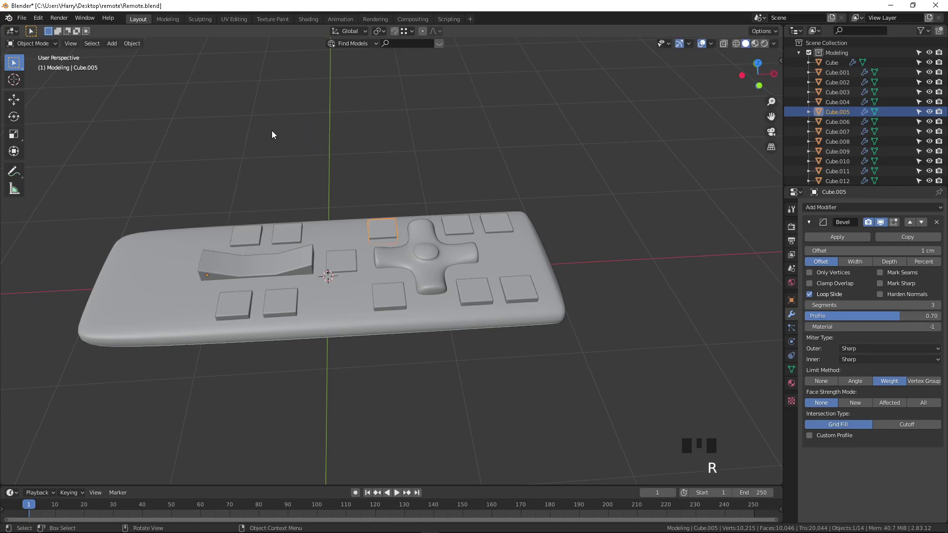
Set the origin of button Cube.005 to Center of Mass (Surface) and save the file.
click(376, 227)
click(377, 224)
click(132, 44)
mouse_move(165, 64)
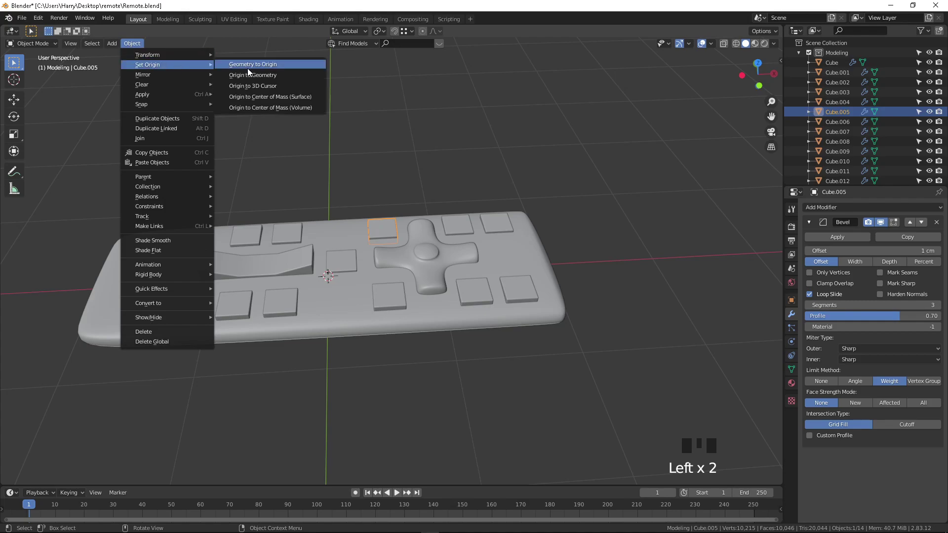
click(278, 101)
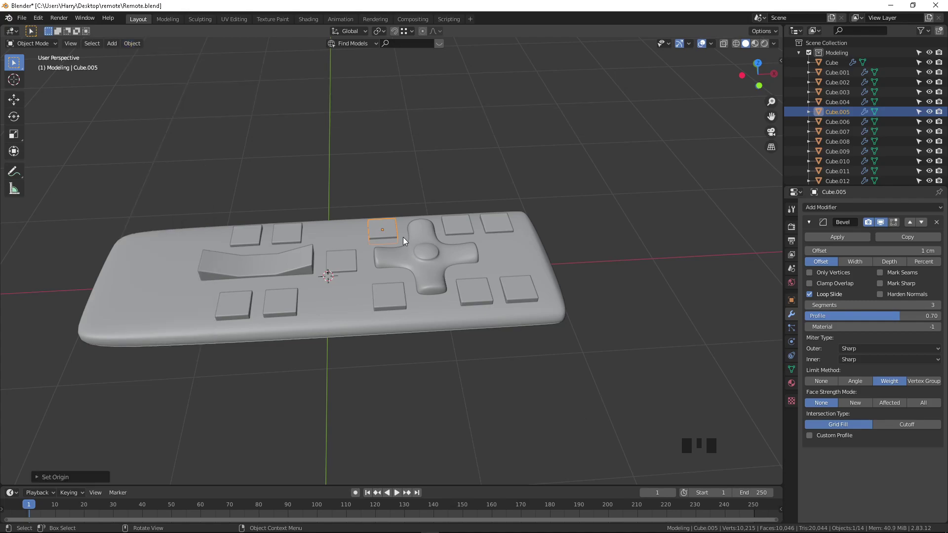
key(ctrl+s)
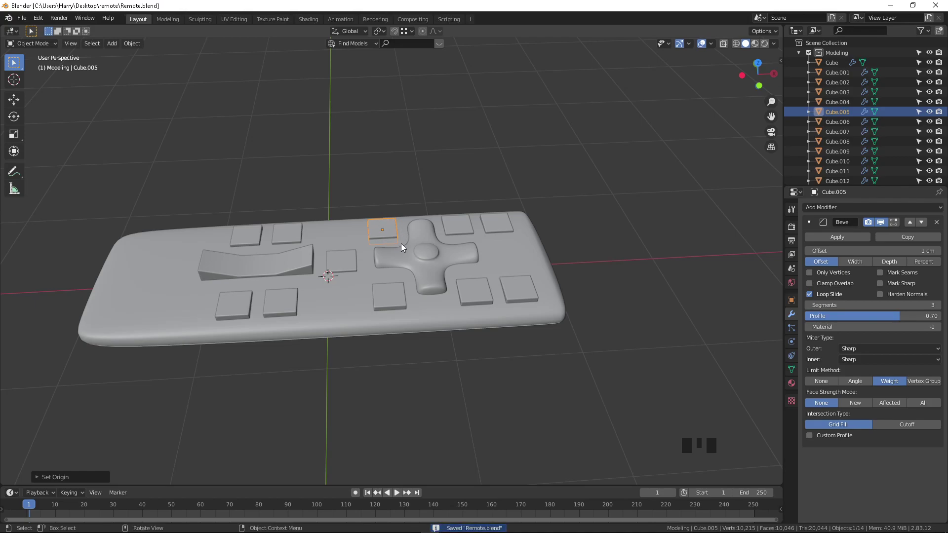
Try rotating button Cube.005 around its centred origin, first freely and again about the global Y axis.
key(r)
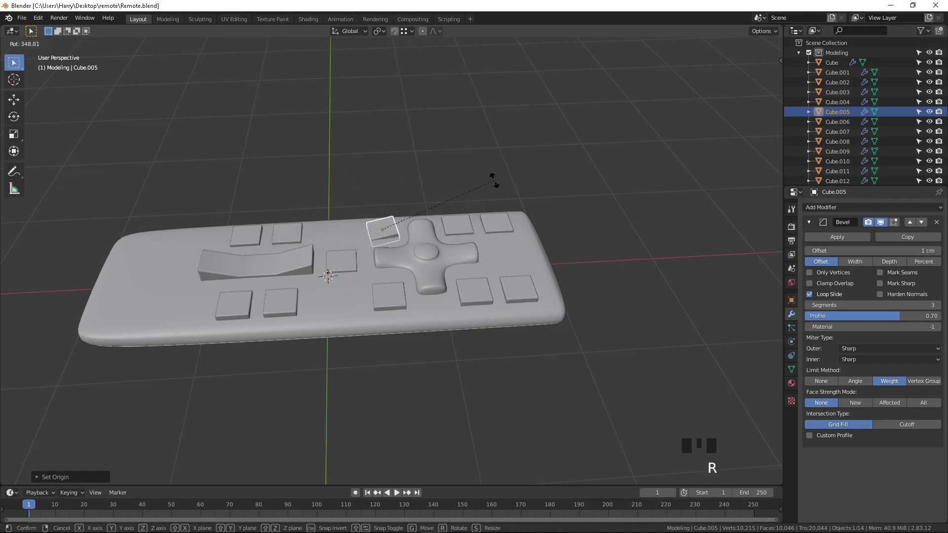
right_click(478, 224)
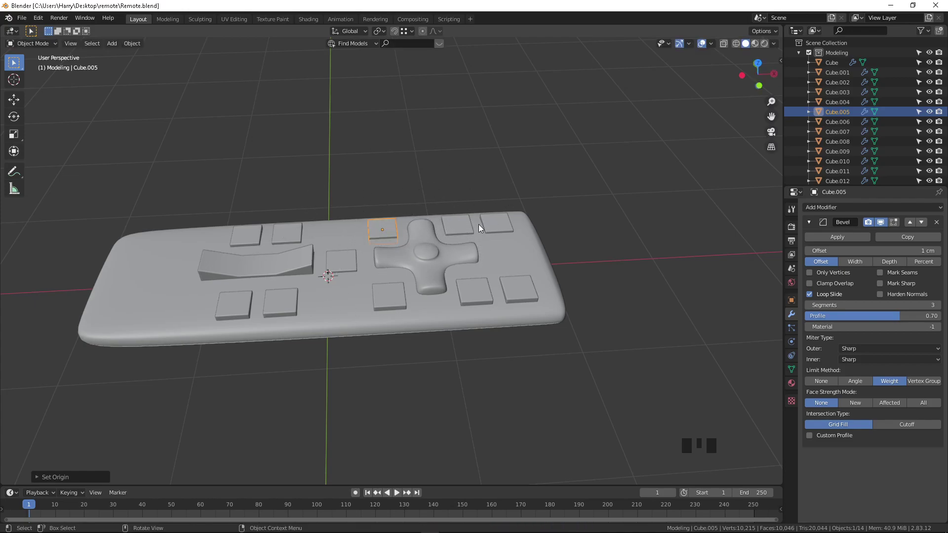
key(r)
key(y)
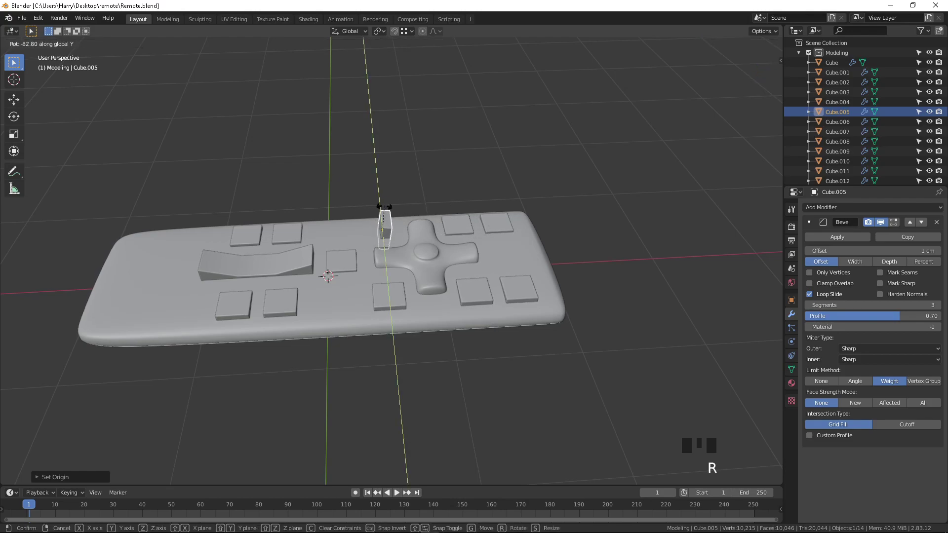
right_click(434, 214)
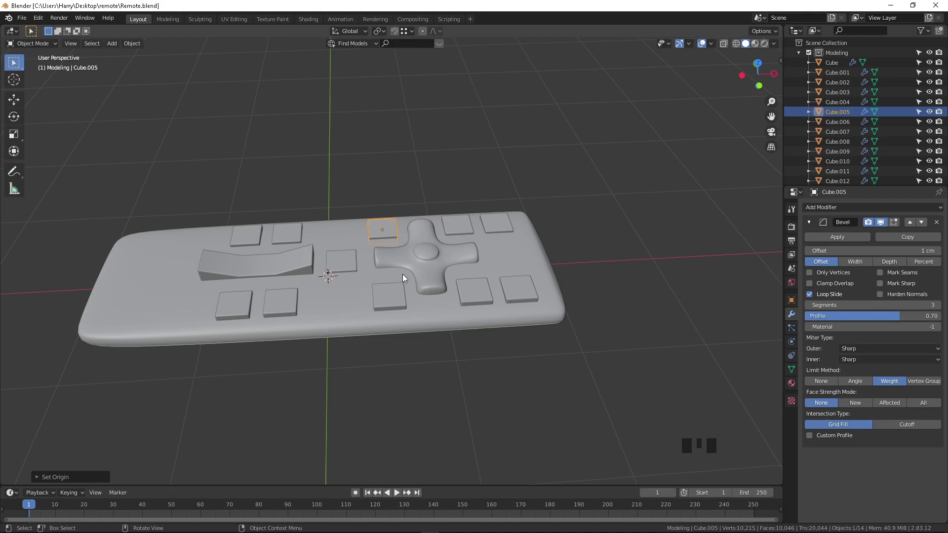
Save the file, and raise the button between the rocker and the D-pad (Cube.012) slightly along global Z.
key(ctrl+s)
shift+middle_drag(402, 273, 327, 236)
click(365, 270)
click(303, 247)
key(g)
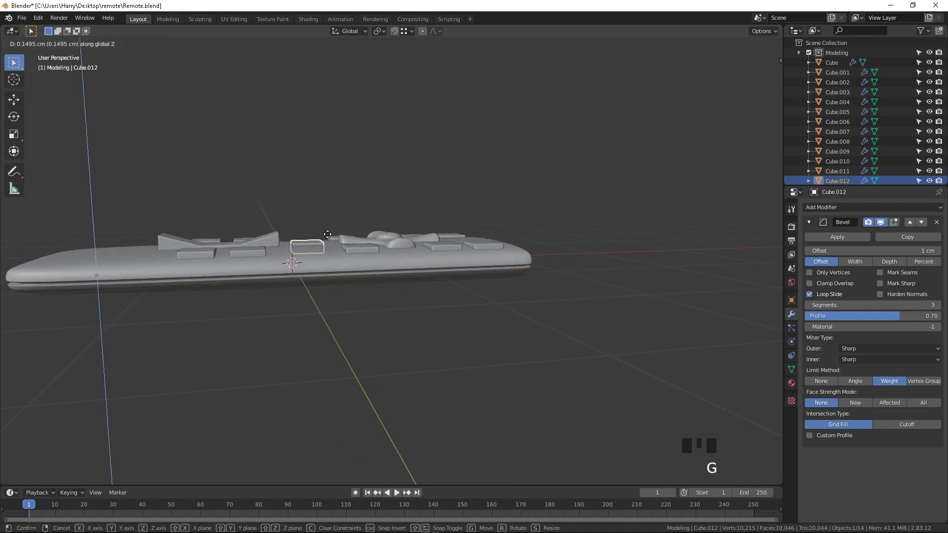
click(331, 218)
Set the origin of button Cube.006, on the opposite side of the D-pad from Cube.005, to Center of Mass (Surface).
mouse_move(331, 218)
middle_down()
mouse_move(360, 274)
mouse_move(331, 236)
middle_up()
scroll(324, 259, up, 3)
click(309, 226)
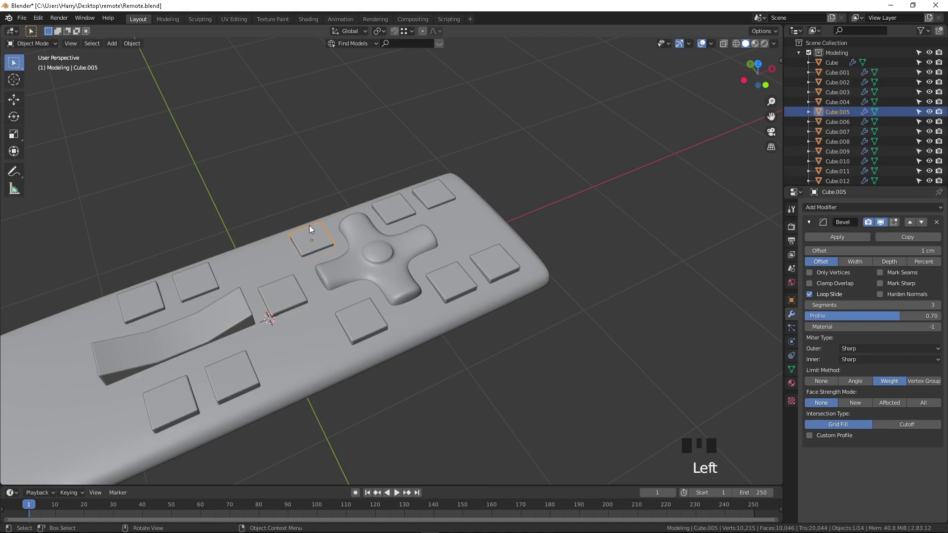
click(371, 330)
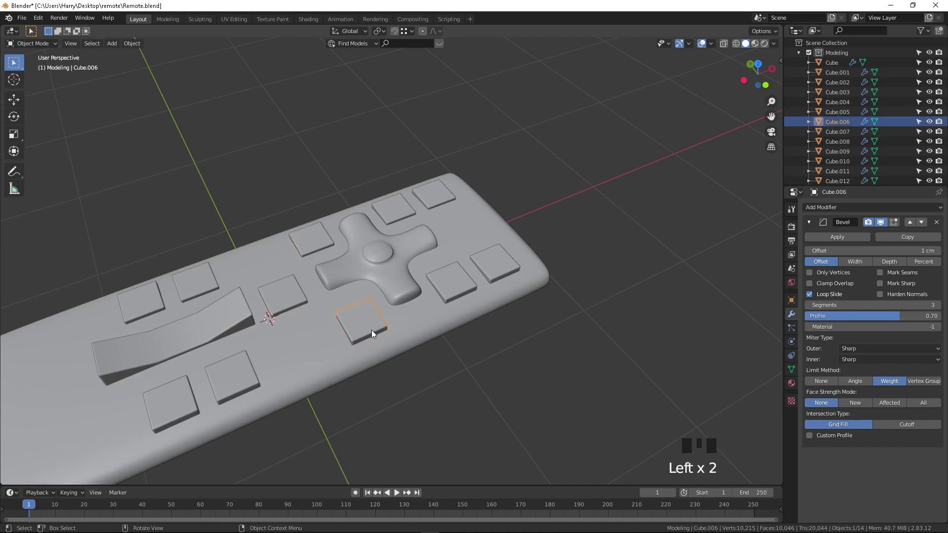
click(133, 44)
mouse_move(164, 64)
click(264, 97)
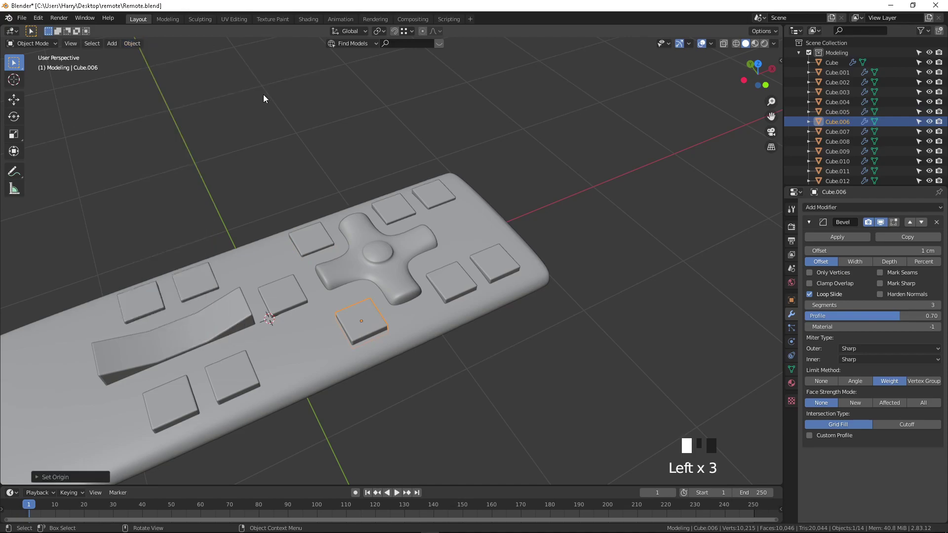
Set the origins of the middle button Cube.012 and the long curved rocker Cube.013 to Center of Mass (Surface).
click(270, 299)
click(127, 43)
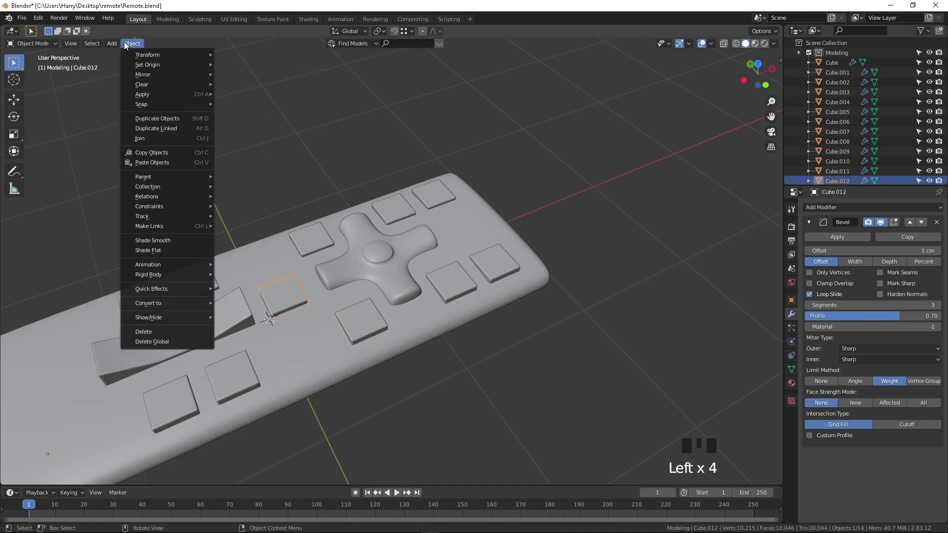
mouse_move(179, 65)
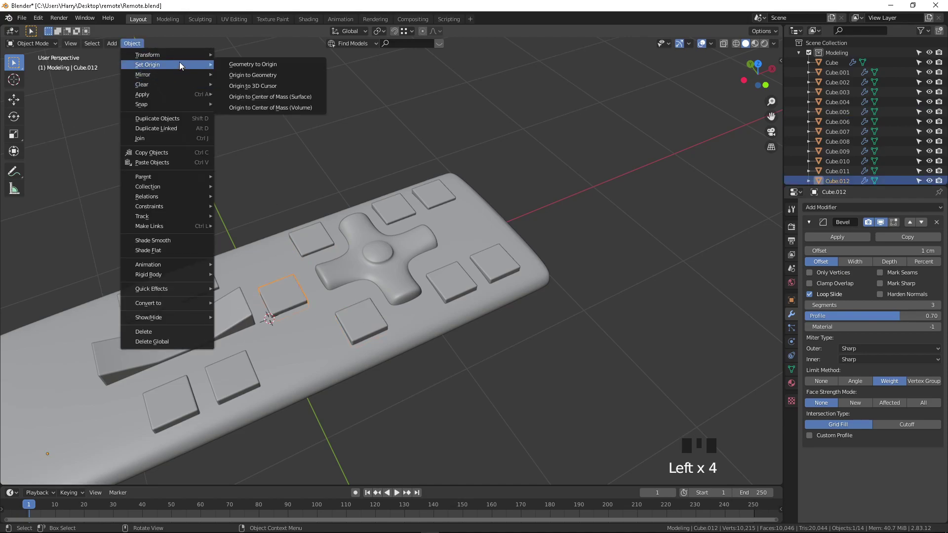
click(271, 97)
click(214, 321)
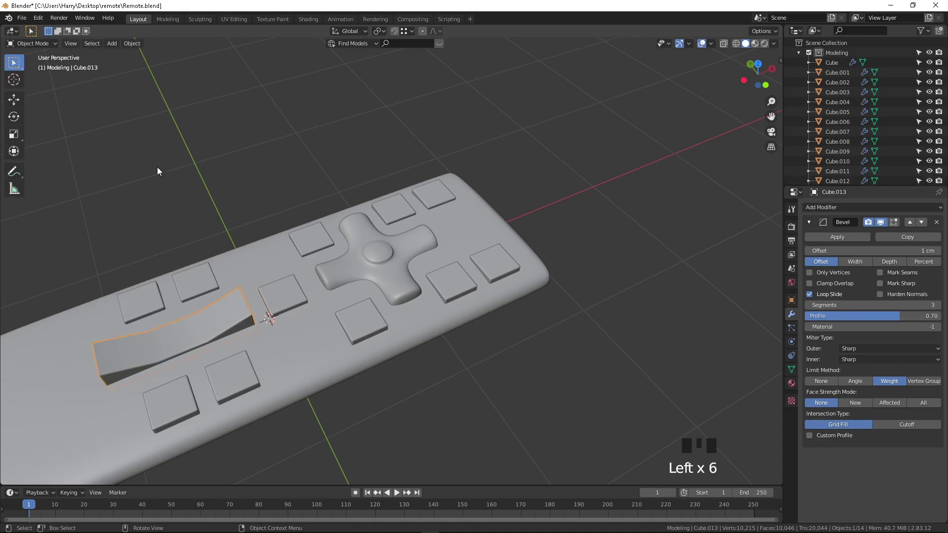
click(128, 43)
mouse_move(192, 66)
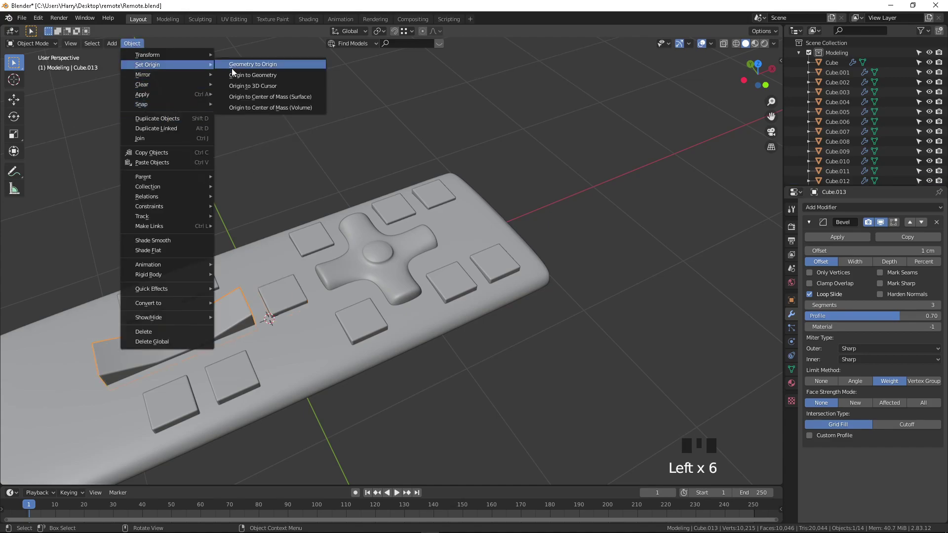
click(248, 97)
Set the origins of the two buttons on the rocker's far side, Cube.008 and Cube.010, to Center of Mass (Surface).
click(202, 284)
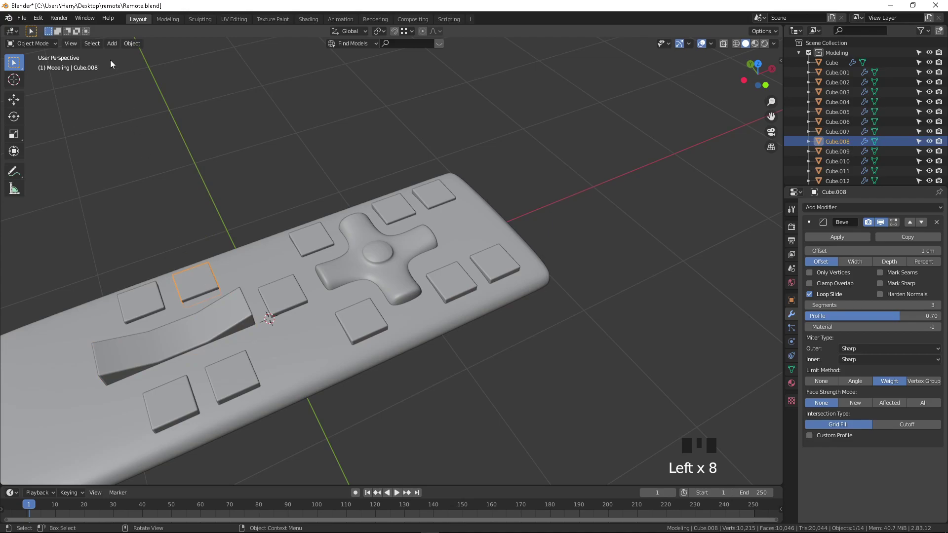
click(136, 44)
mouse_move(200, 67)
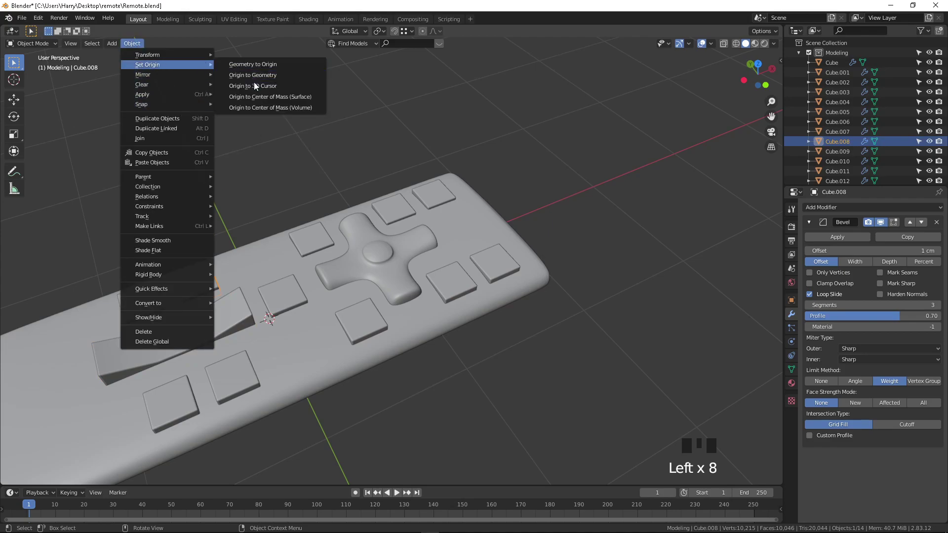
click(261, 101)
click(135, 310)
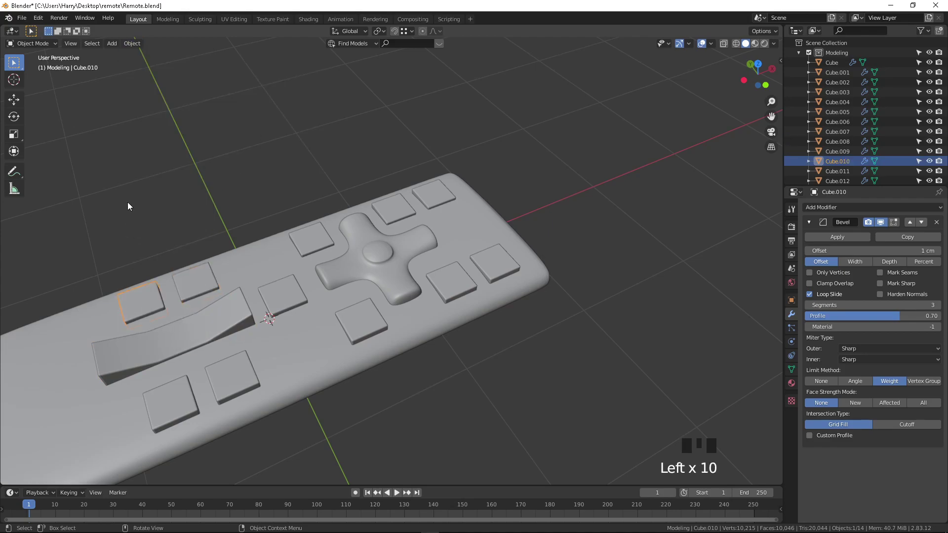
click(133, 44)
mouse_move(176, 66)
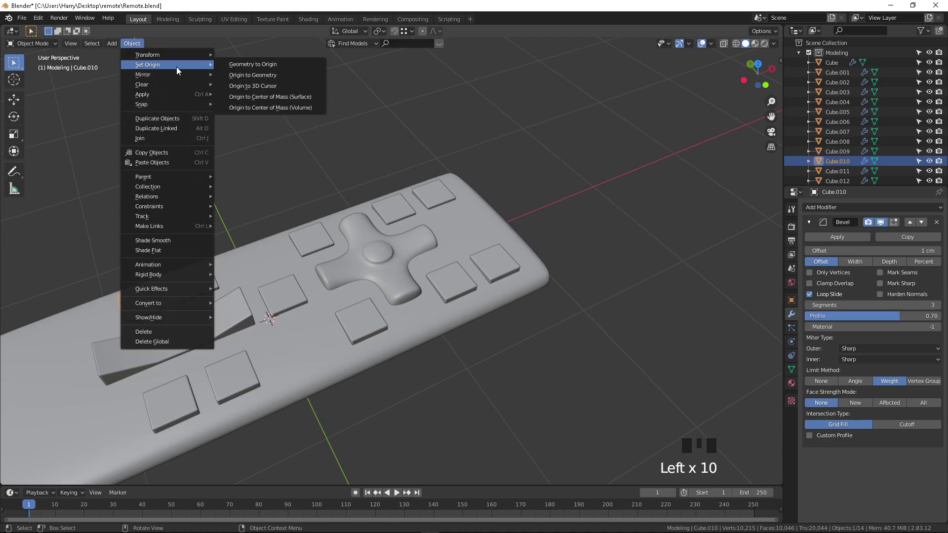
click(238, 97)
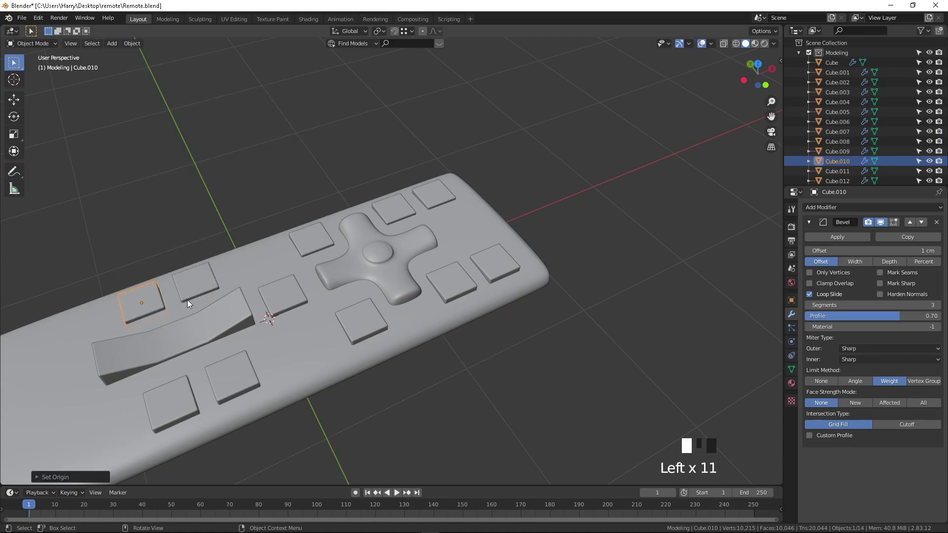
Set the origin of the outer button on the rocker's near side, Cube.011, to Center of Mass (Surface).
click(177, 334)
click(166, 400)
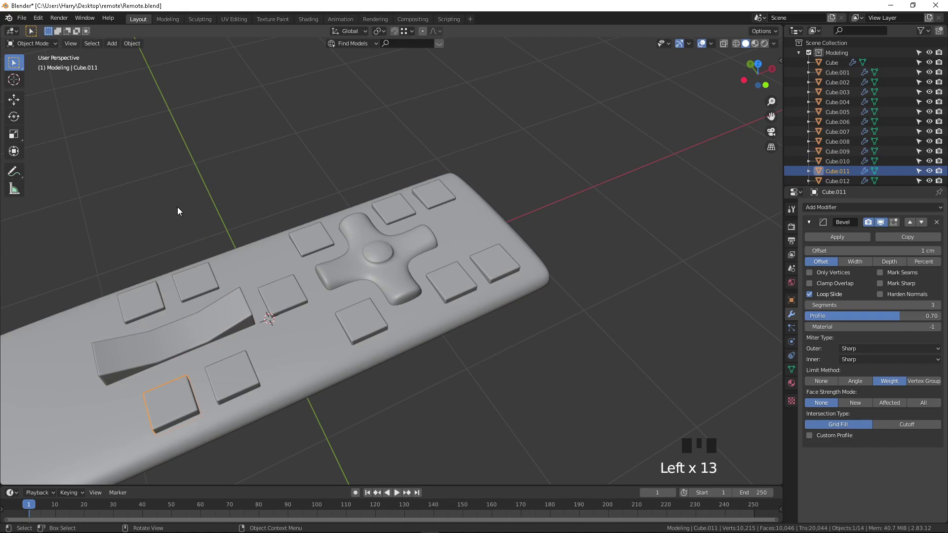
click(134, 42)
mouse_move(187, 64)
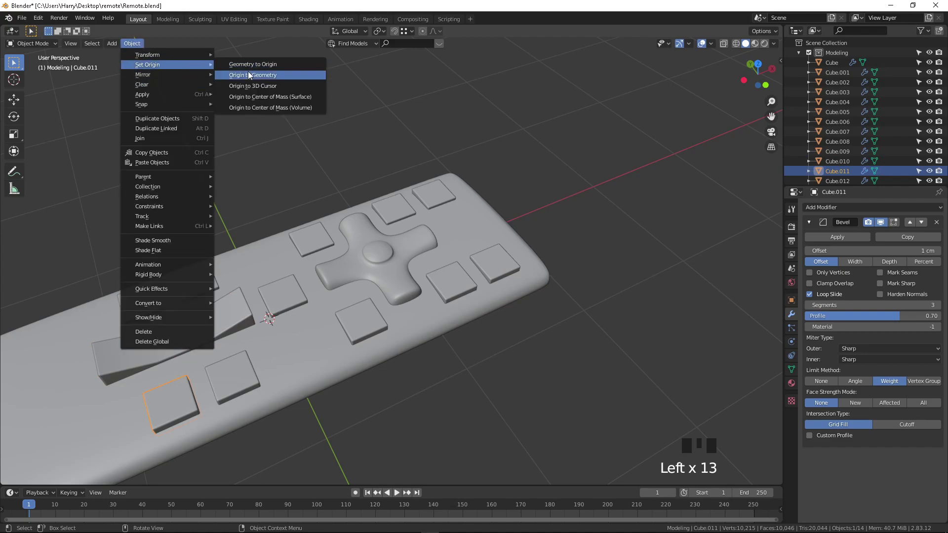
click(256, 97)
Set the origin of the inner button on the rocker's near side, Cube.009, to Center of Mass (Surface) and save the file.
click(231, 357)
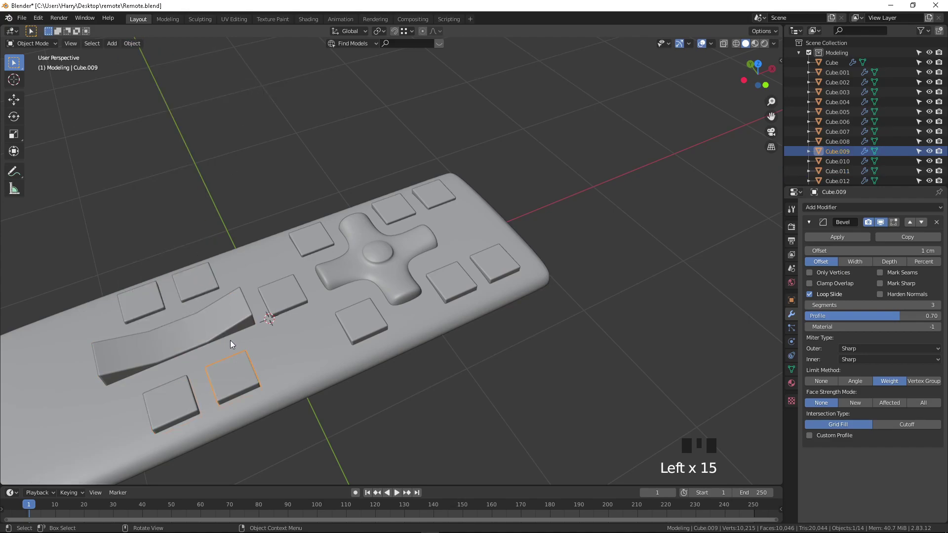
click(132, 43)
mouse_move(188, 67)
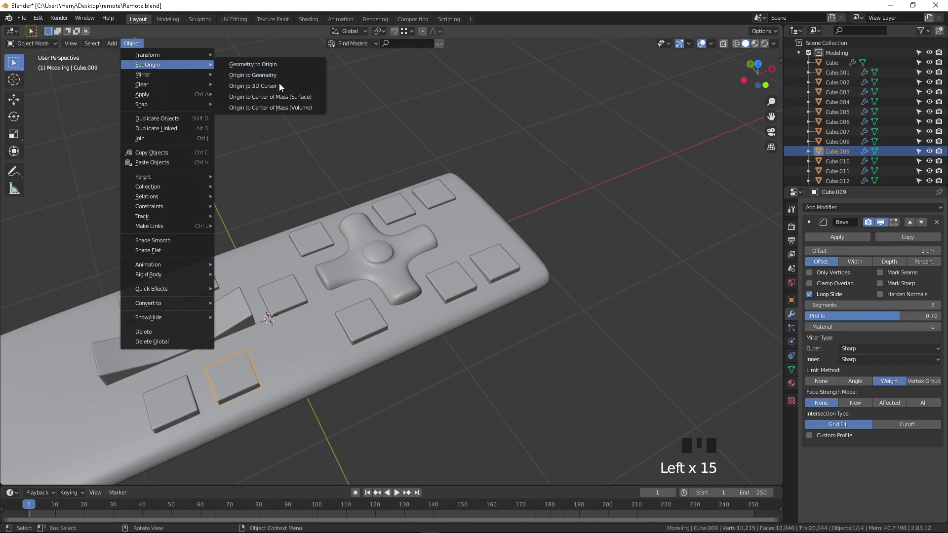
click(283, 97)
scroll(274, 295, down, 2)
key(ctrl+s)
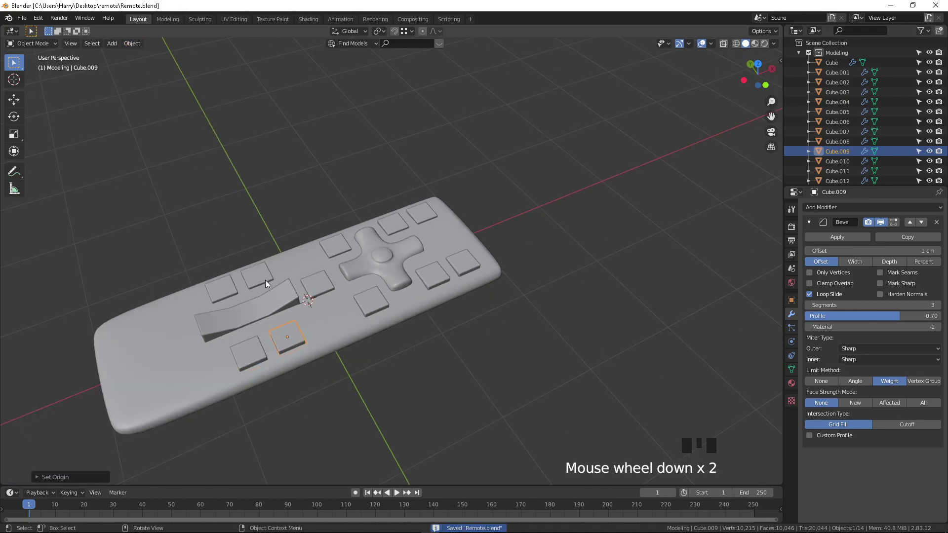
middle_drag(270, 278, 440, 248)
scroll(438, 251, up, 1)
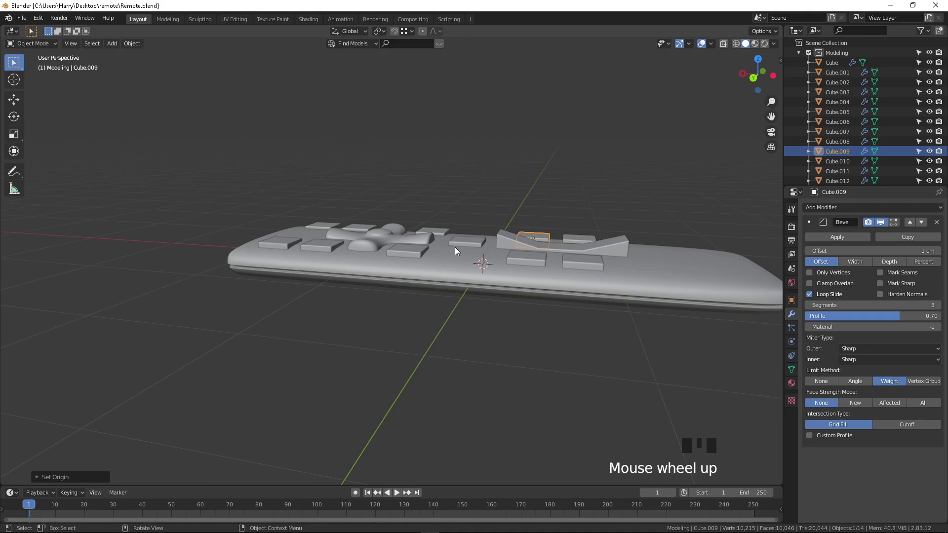
click(451, 273)
key(g)
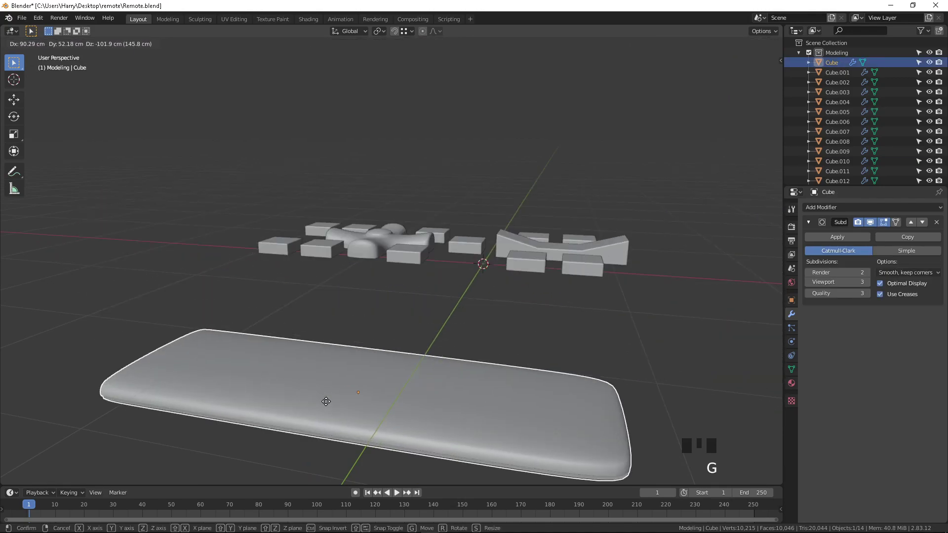
right_click(323, 390)
shift+middle_drag(459, 196, 385, 267)
click(389, 311)
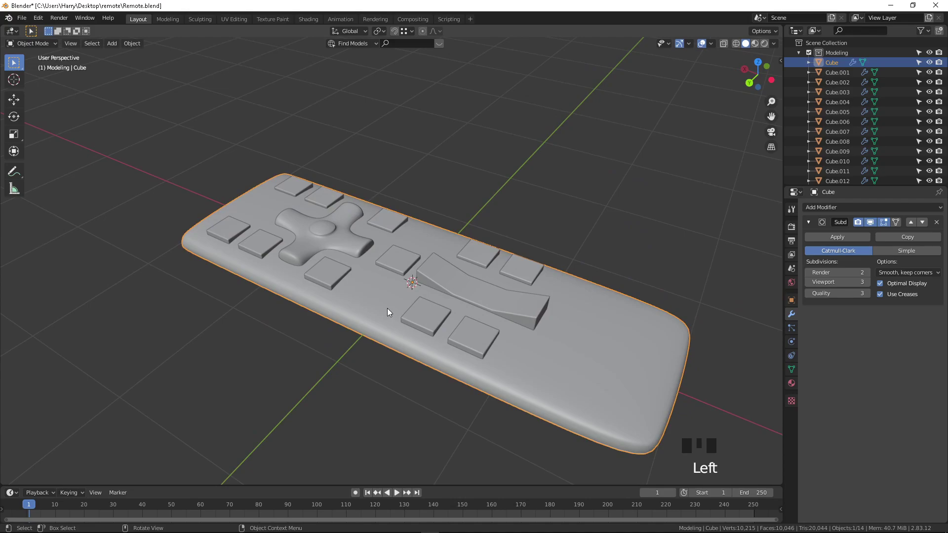
click(256, 243)
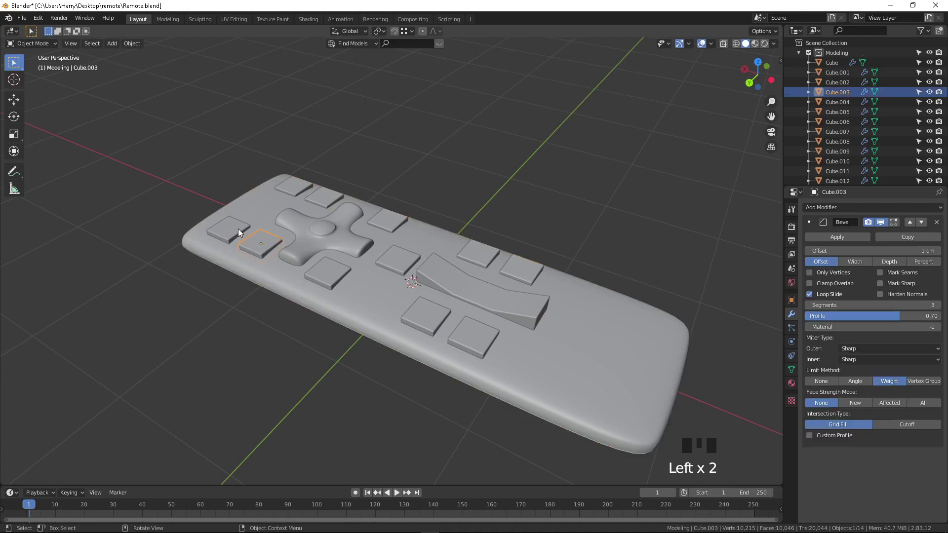
click(238, 230)
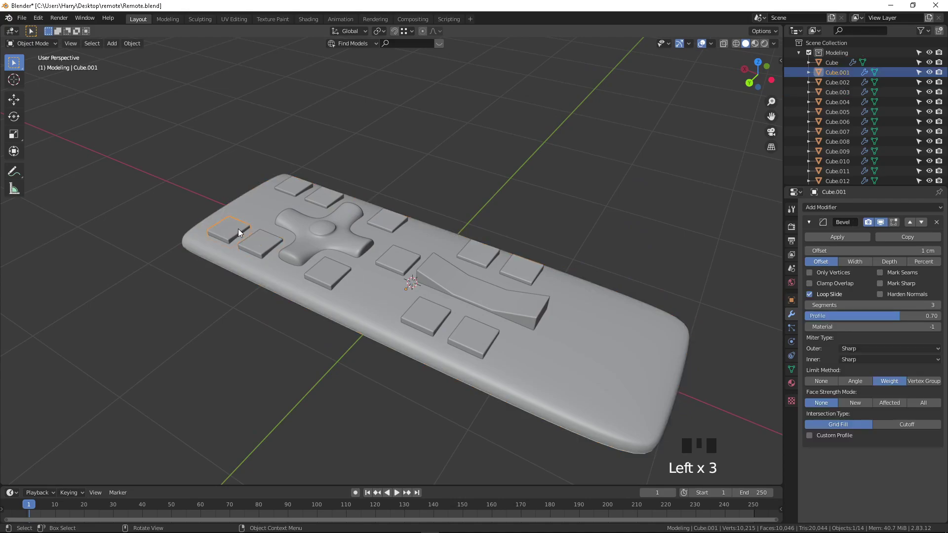
Select the remote body and all its buttons, Cube through Cube.013, and join them into the body object.
click(836, 64)
scroll(839, 99, down, 3)
shift+click(846, 146)
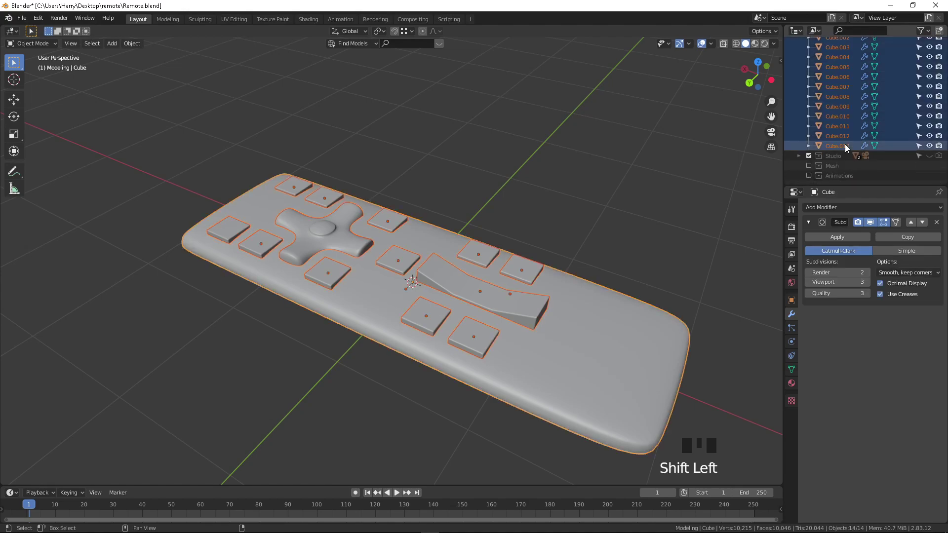
scroll(523, 297, up, 1)
shift+middle_drag(522, 296, 369, 245)
scroll(375, 251, down, 2)
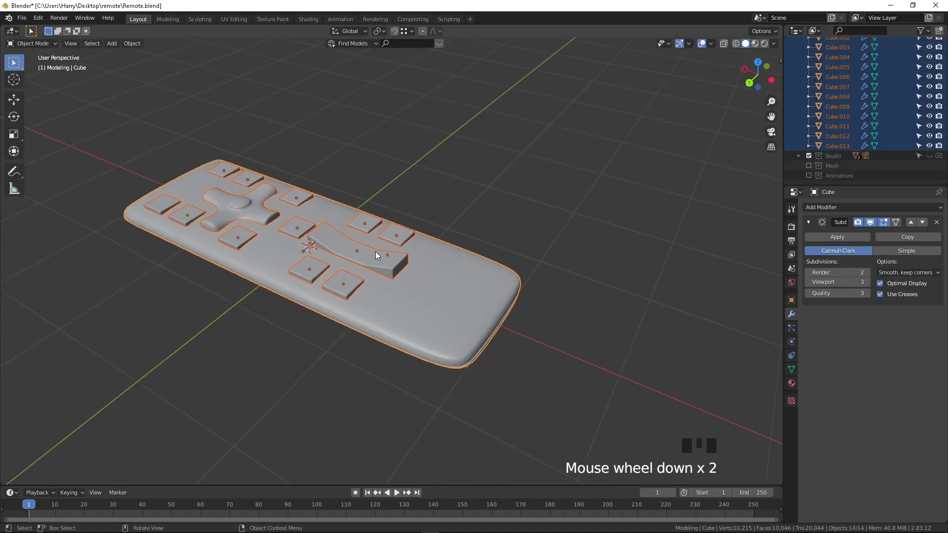
key(ctrl+j)
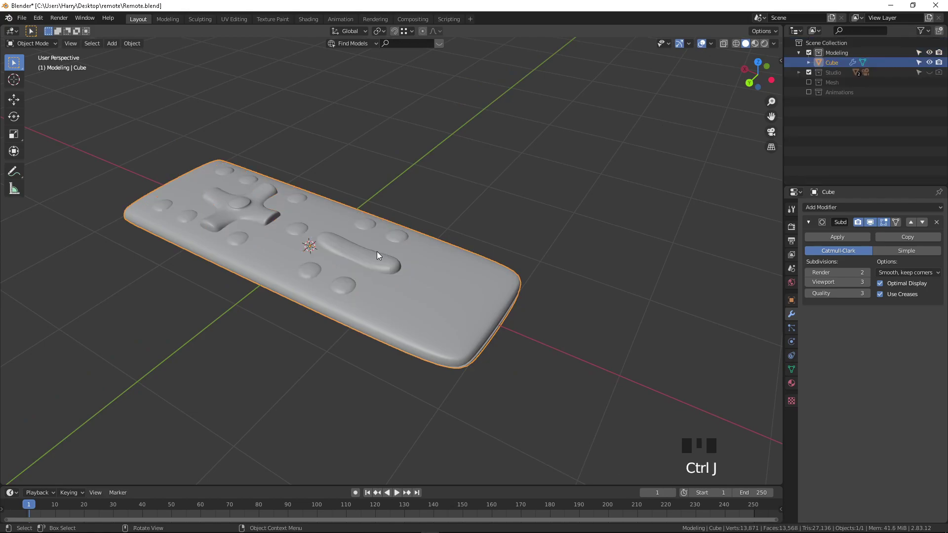
Inspect the joined buttons and D-pad up close, and undo the join.
scroll(354, 277, up, 2)
middle_drag(354, 276, 338, 287)
scroll(365, 268, up, 2)
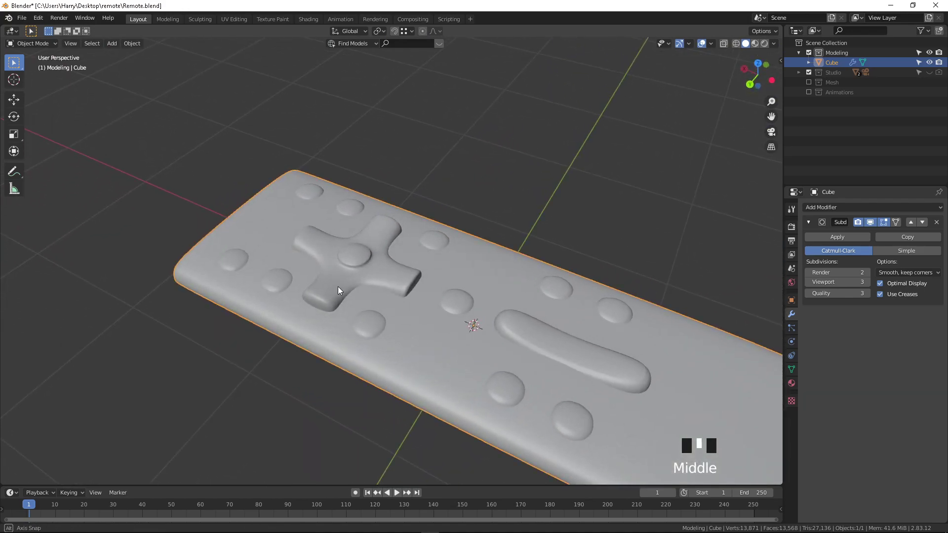
scroll(401, 302, down, 2)
middle_drag(402, 302, 479, 285)
key(ctrl+z)
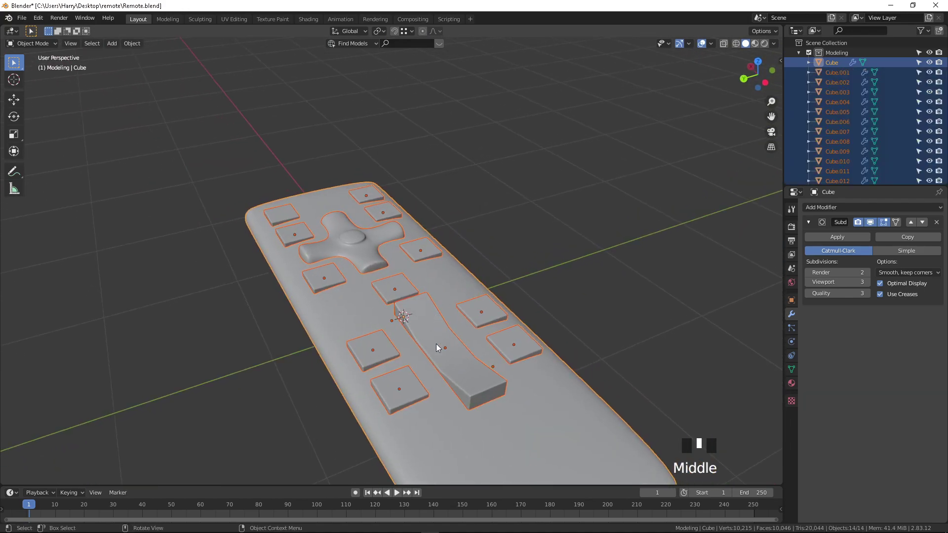
Add a level 3 Subdivision Surface modifier to the long curved rocker and save the file.
click(455, 363)
key(ctrl+3)
middle_drag(470, 367, 478, 331)
key(ctrl+s)
scroll(519, 262, up, 2)
scroll(395, 272, down, 2)
middle_drag(395, 271, 506, 271)
Apply the Subdivision Surface modifier on the remote body, Cube.
click(335, 291)
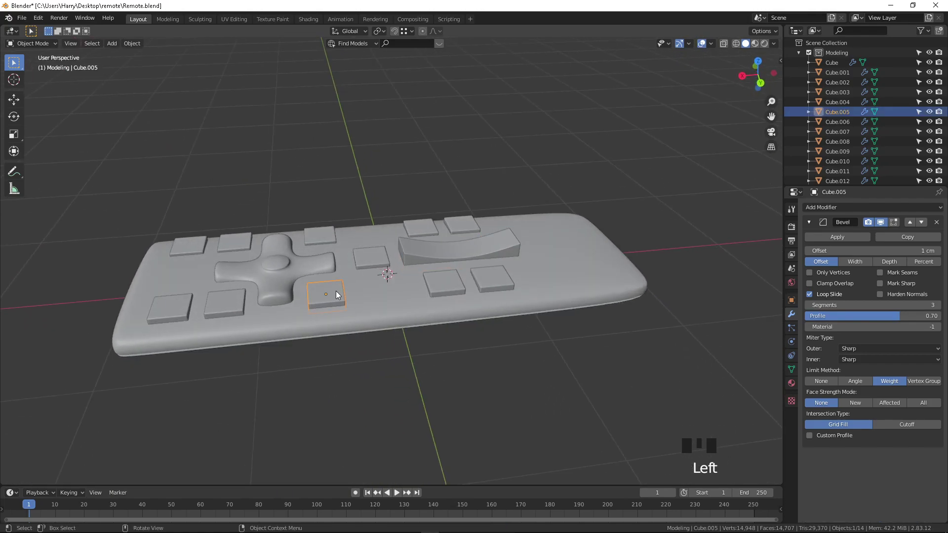
click(399, 307)
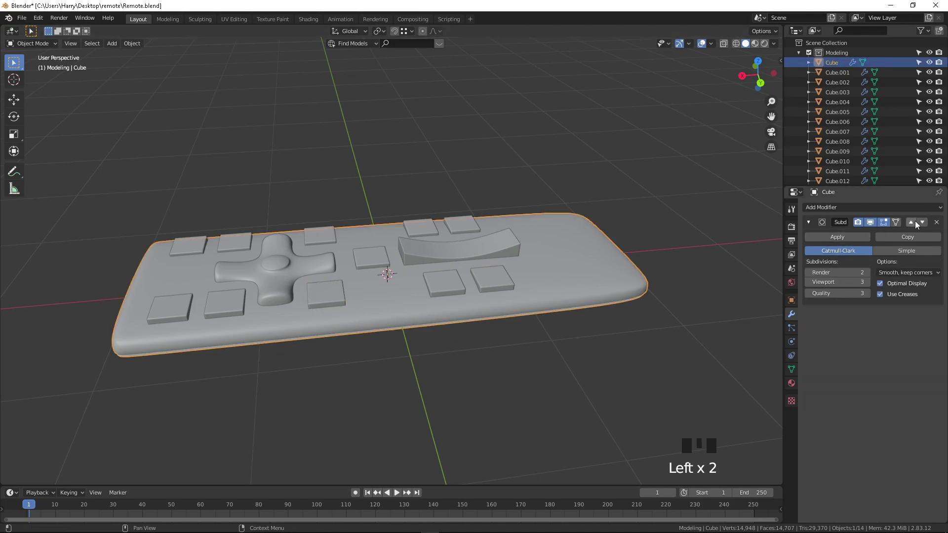
click(807, 223)
click(809, 222)
click(854, 237)
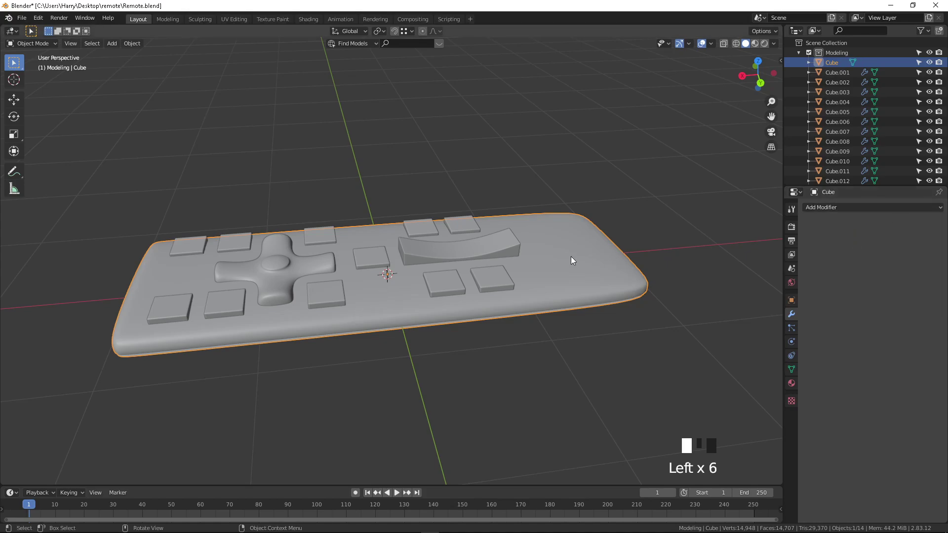
click(400, 284)
click(332, 290)
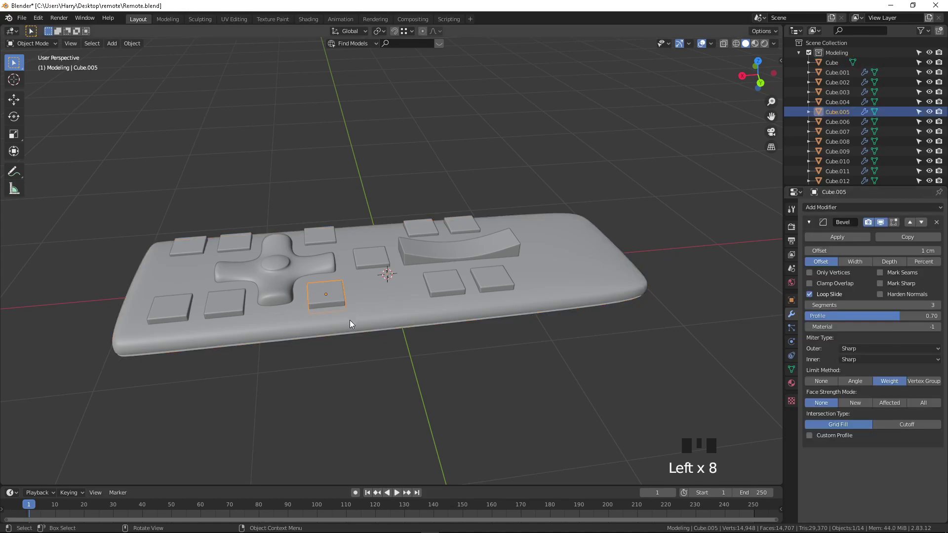
click(349, 321)
right_click(349, 320)
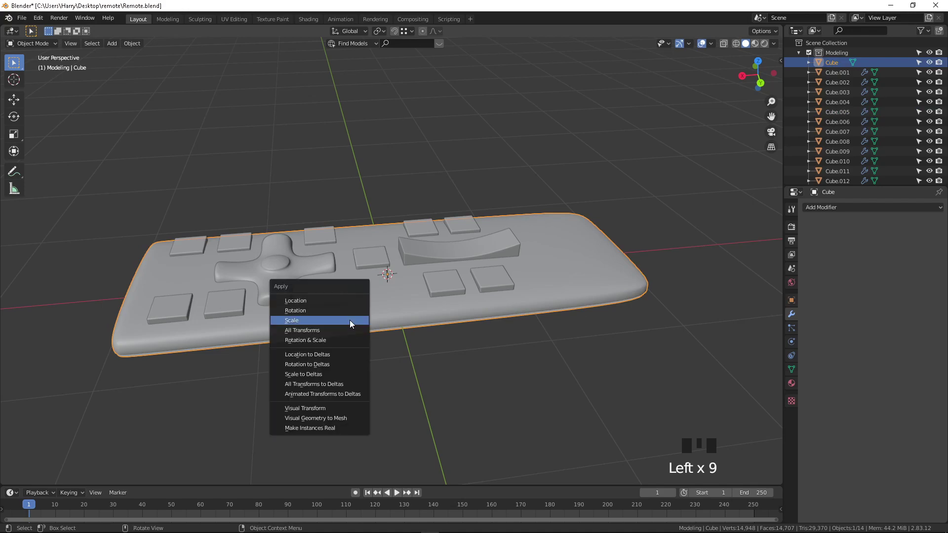
key(a)
shift+click(390, 303)
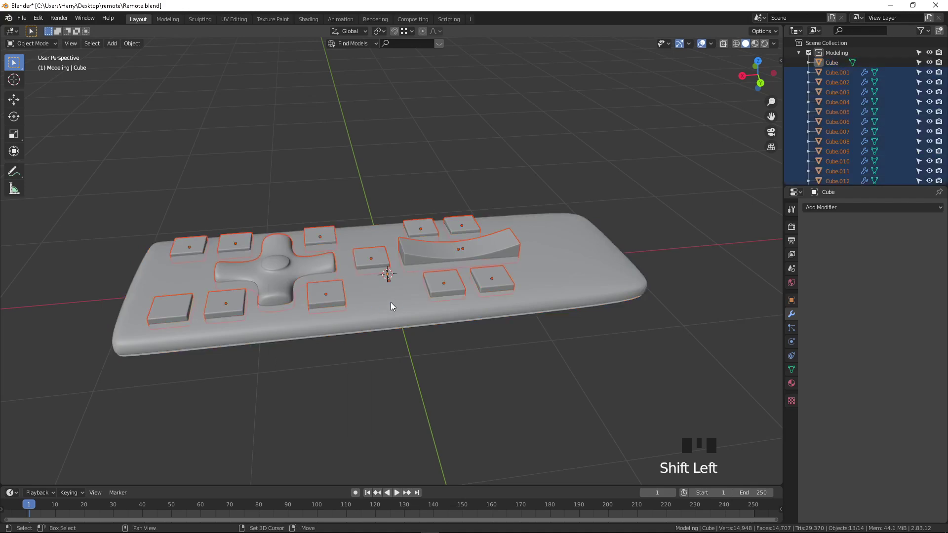
shift+click(370, 317)
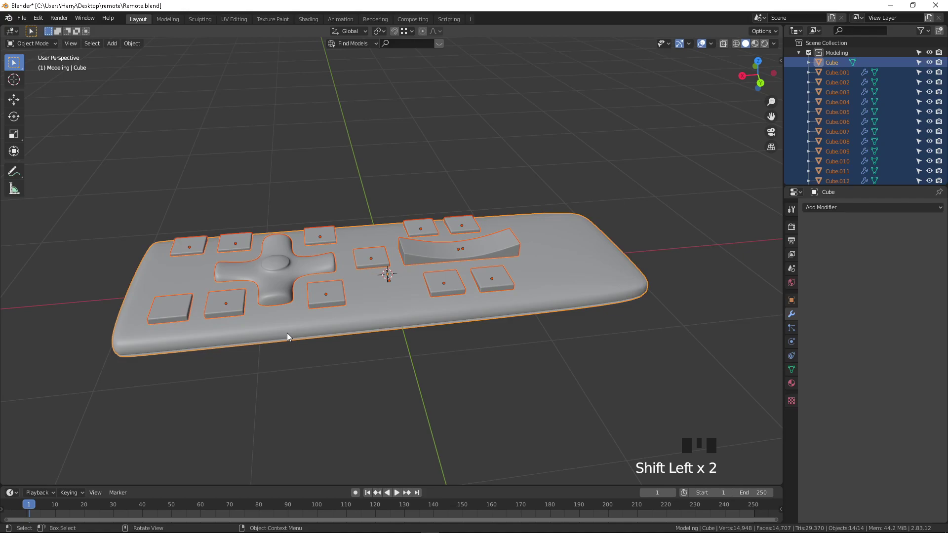
click(355, 375)
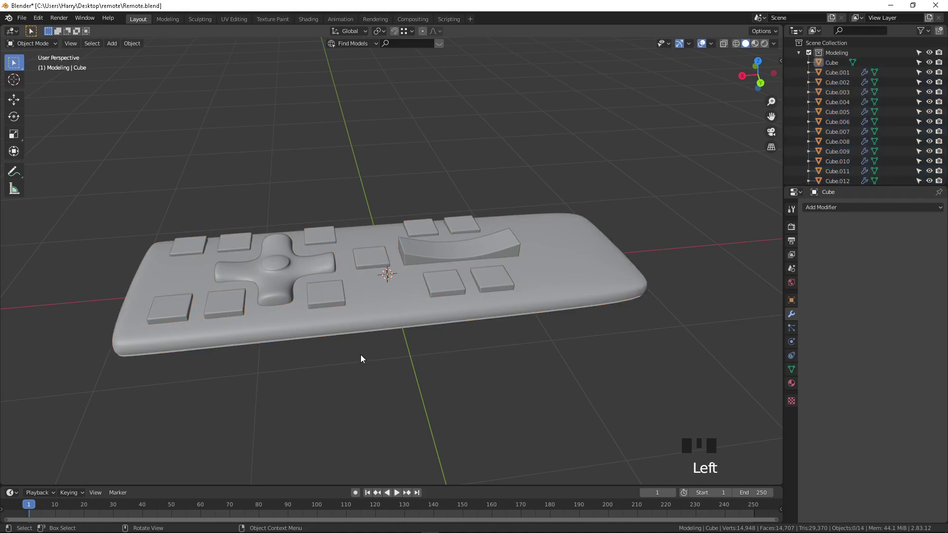
Select all parts of the remote with the body, Cube, as the active object, and join them.
key(a)
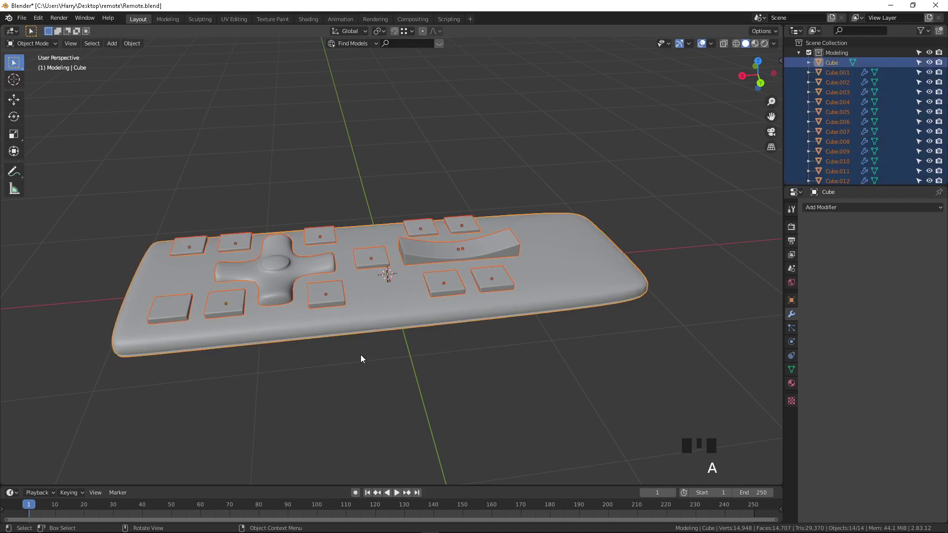
shift+click(371, 327)
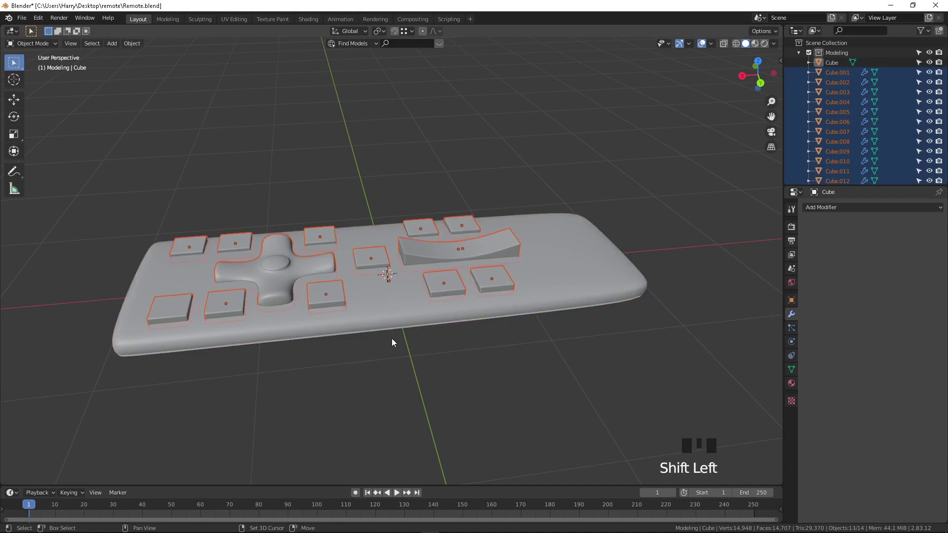
shift+click(394, 318)
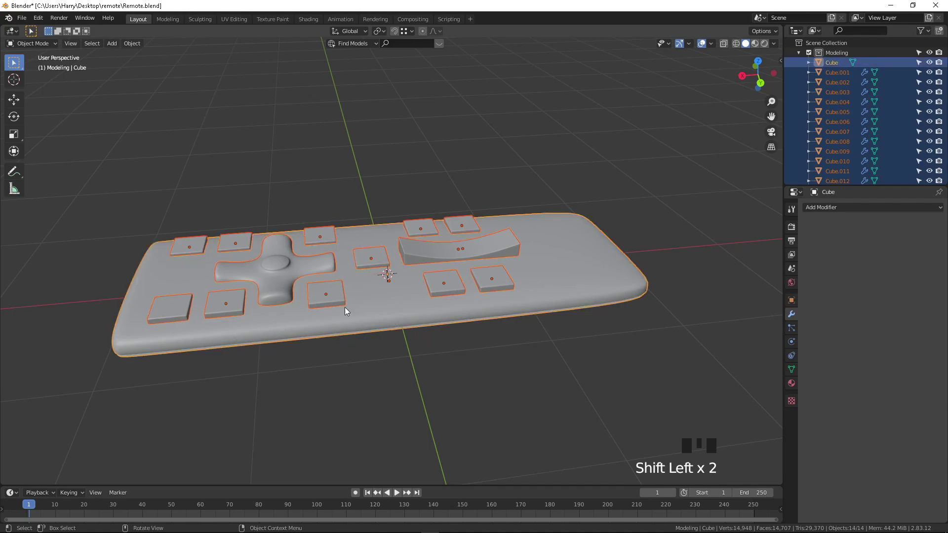
shift+click(336, 297)
scroll(330, 305, up, 1)
shift+middle_drag(330, 305, 402, 230)
shift+click(359, 199)
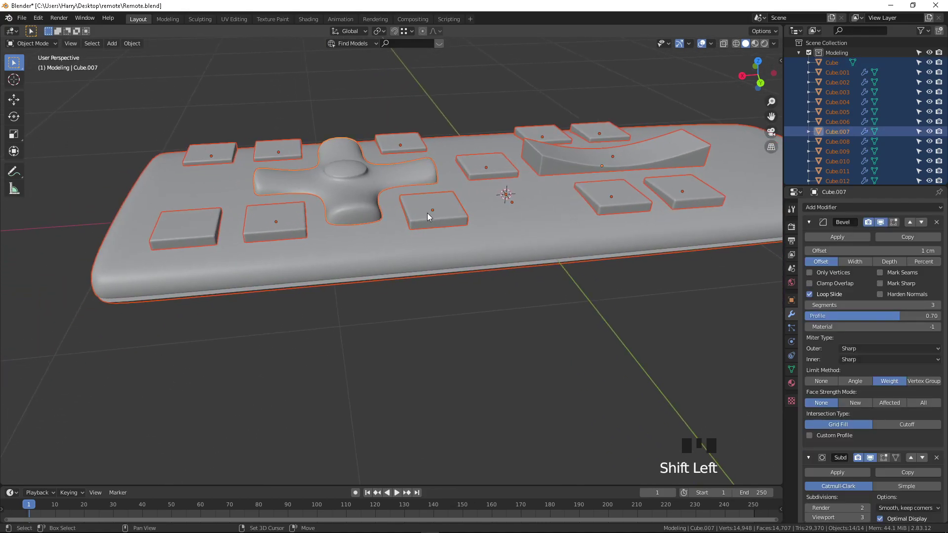
shift+click(398, 258)
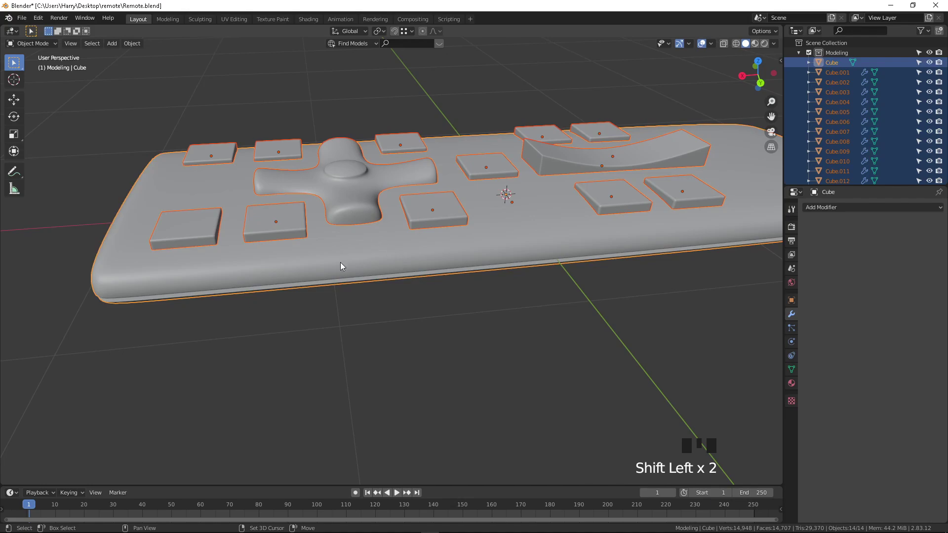
scroll(326, 274, down, 1)
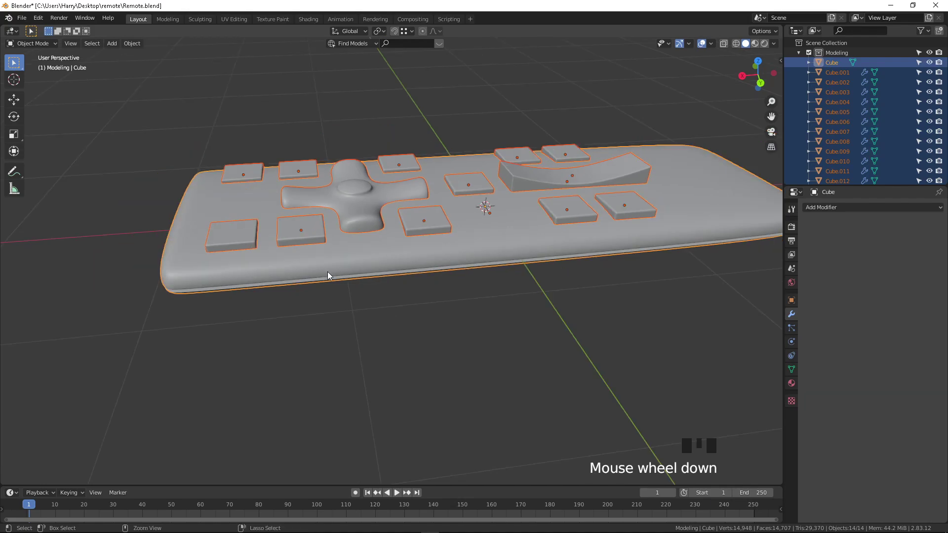
key(ctrl+j)
Add a level 3 Subdivision Surface modifier to the joined remote and inspect the buttons.
shift+middle_drag(455, 228, 392, 273)
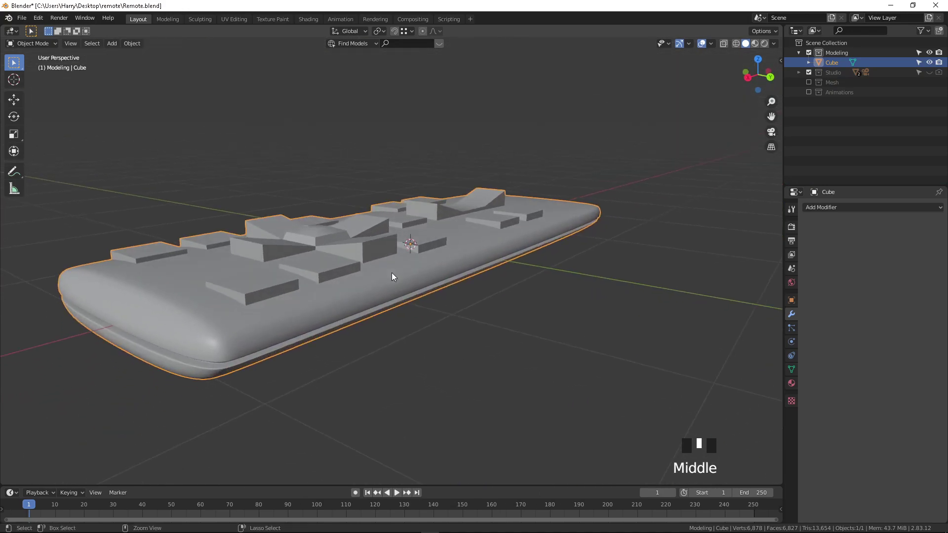
key(ctrl+3)
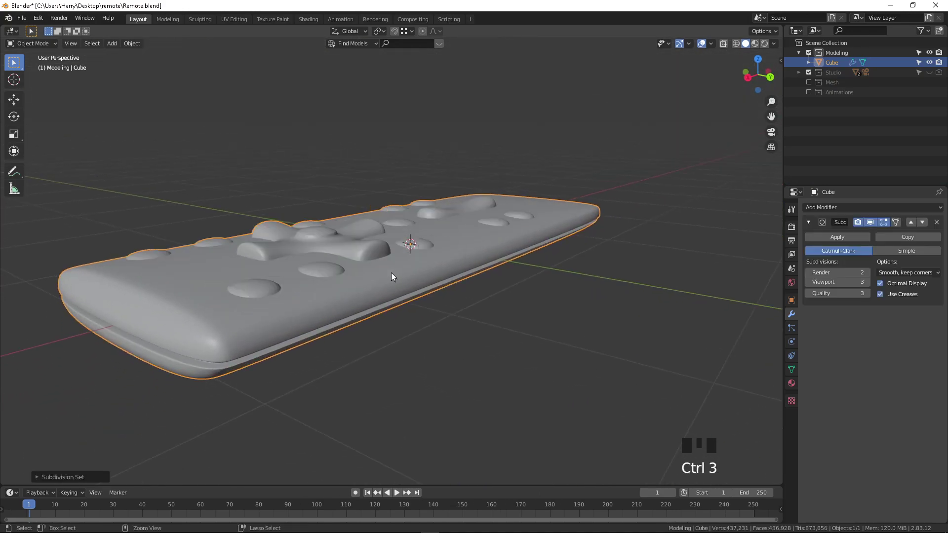
middle_drag(391, 277, 391, 277)
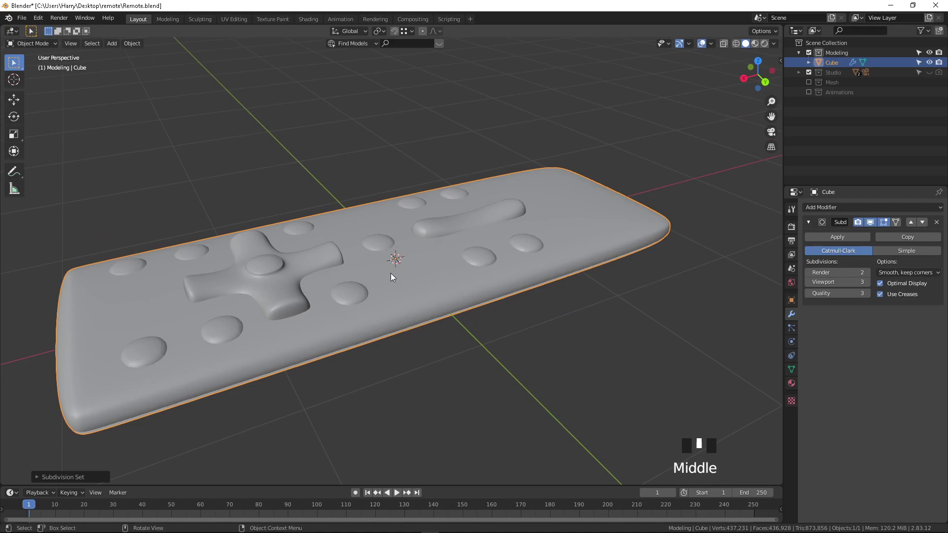
Undo the subdivision and the join, and select only the button beside the D-pad, Cube.005.
key(ctrl)
key(ctrl+z)
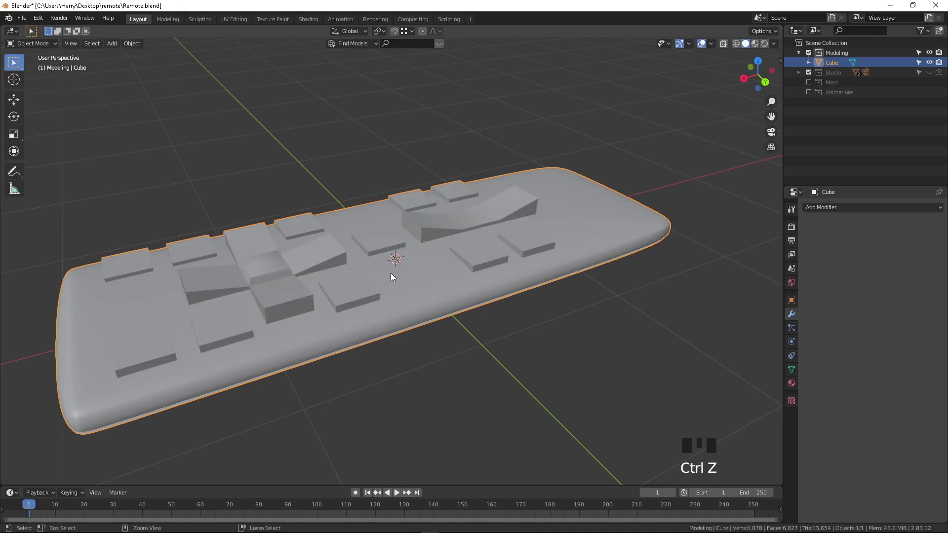
key(ctrl+z)
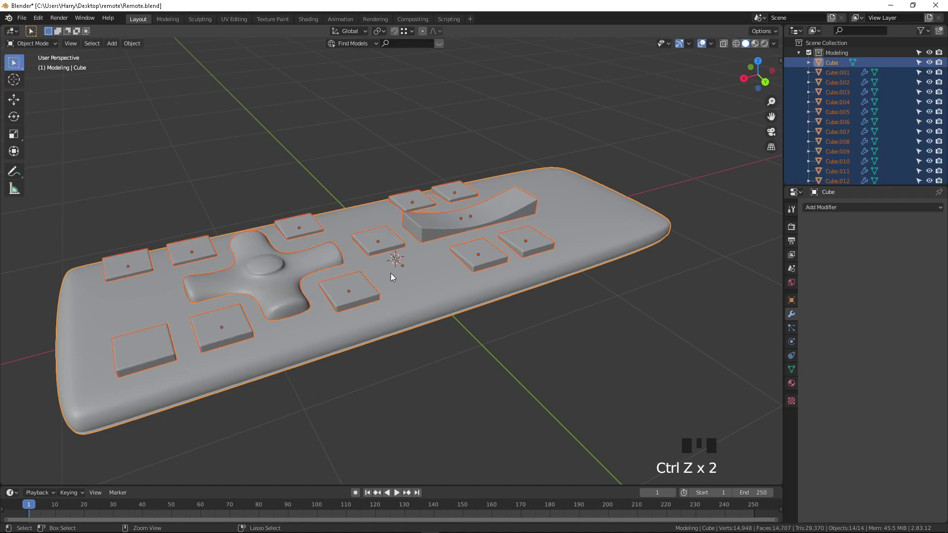
middle_drag(454, 300, 437, 302)
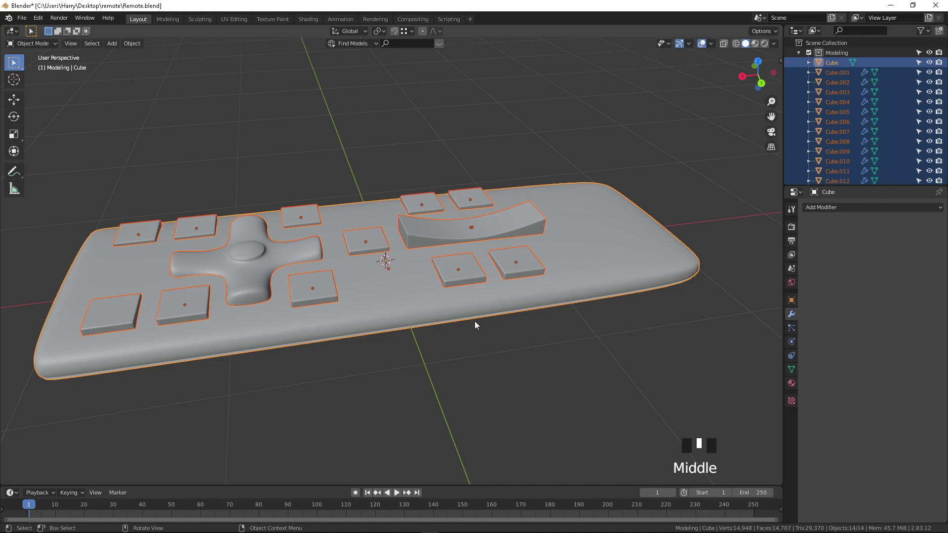
click(496, 348)
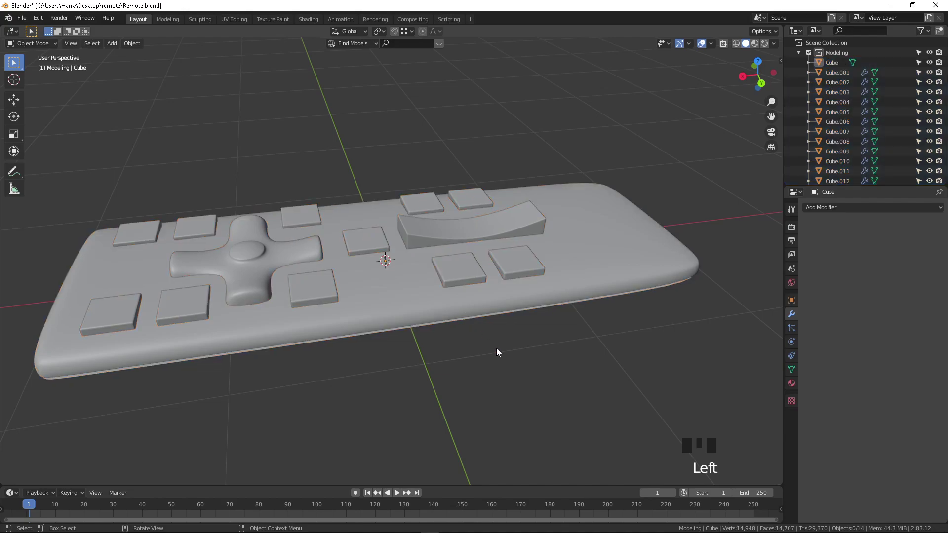
click(317, 291)
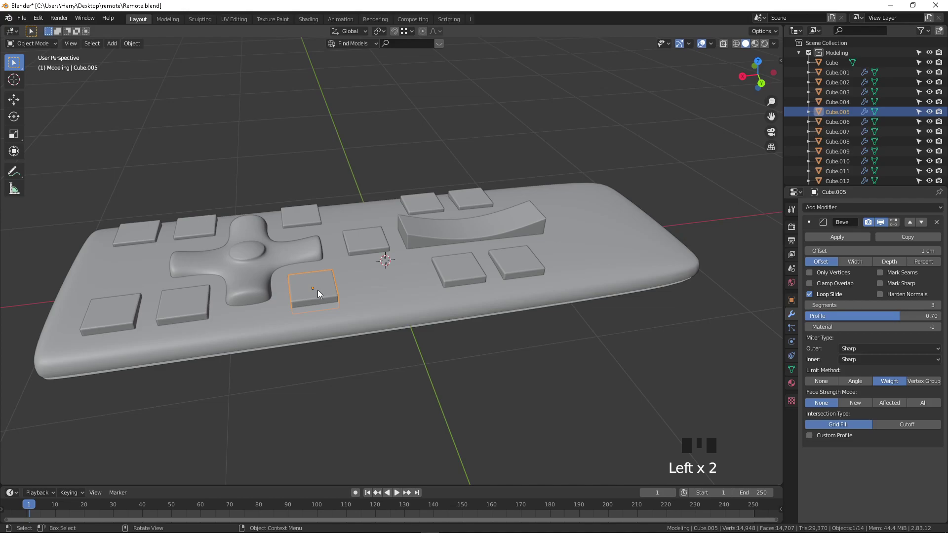
Try to join all parts of the remote with the button between the D-pad and the rocker, Cube.012, as the active object.
key(a)
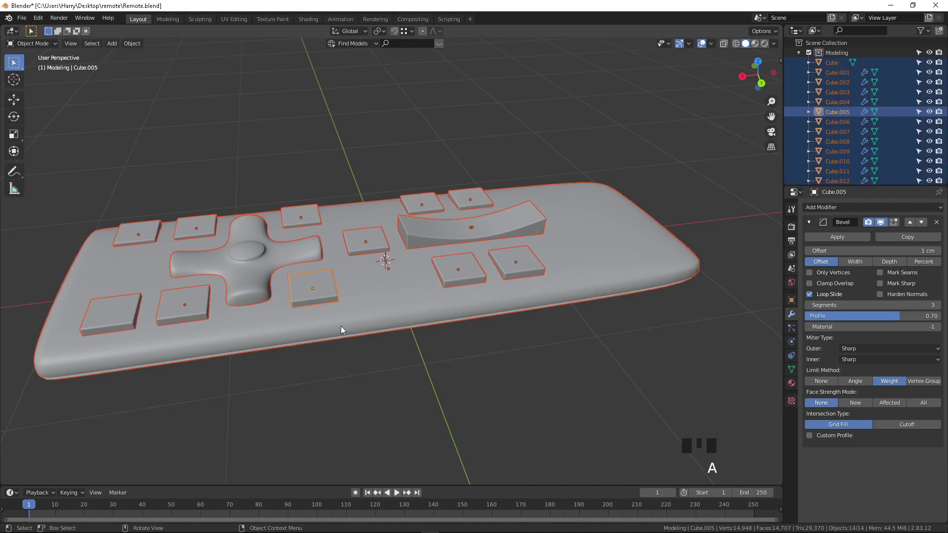
shift+click(255, 273)
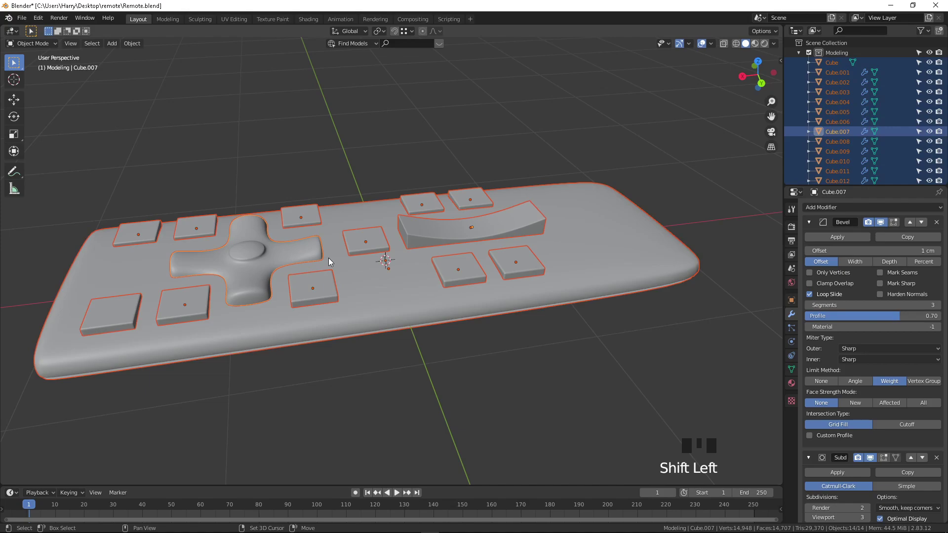
shift+click(349, 252)
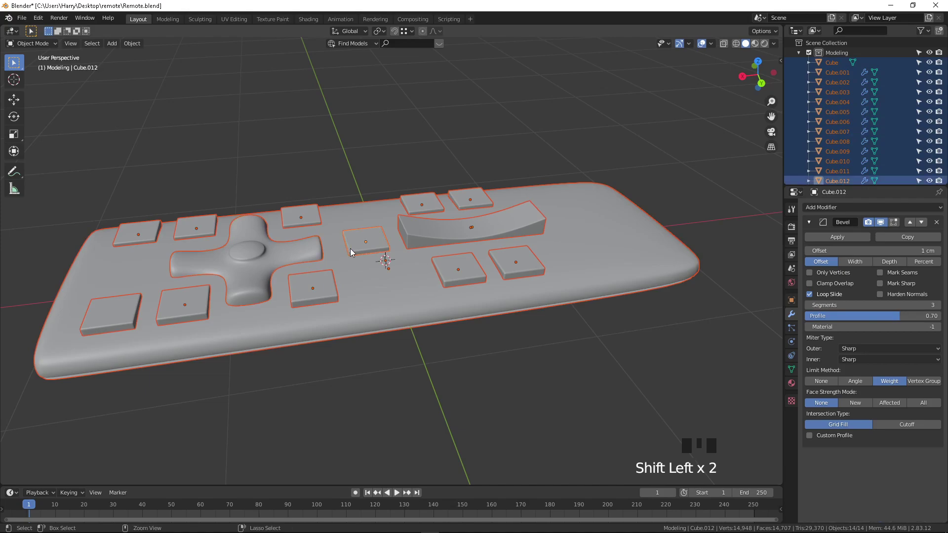
key(ctrl+j)
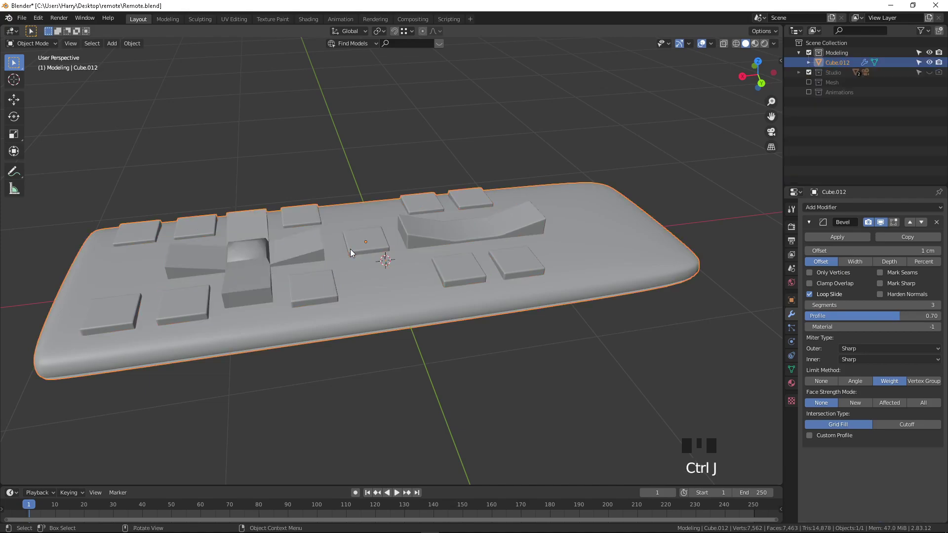
middle_drag(351, 249, 346, 269)
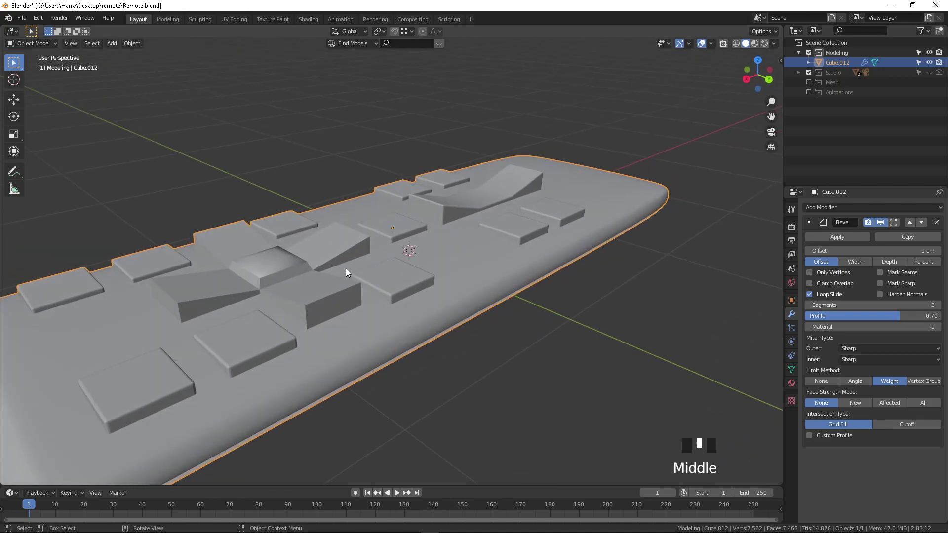
key(ctrl+z)
Save the file, and apply the Bevel modifier on the button beside the D-pad, Cube.005.
click(320, 286)
key(ctrl+s)
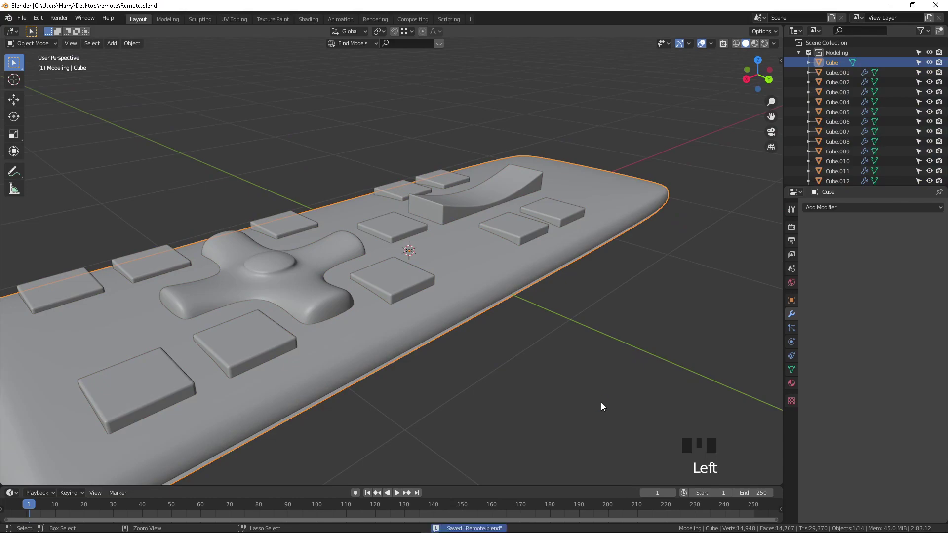
middle_drag(600, 401, 514, 344)
scroll(492, 344, down, 4)
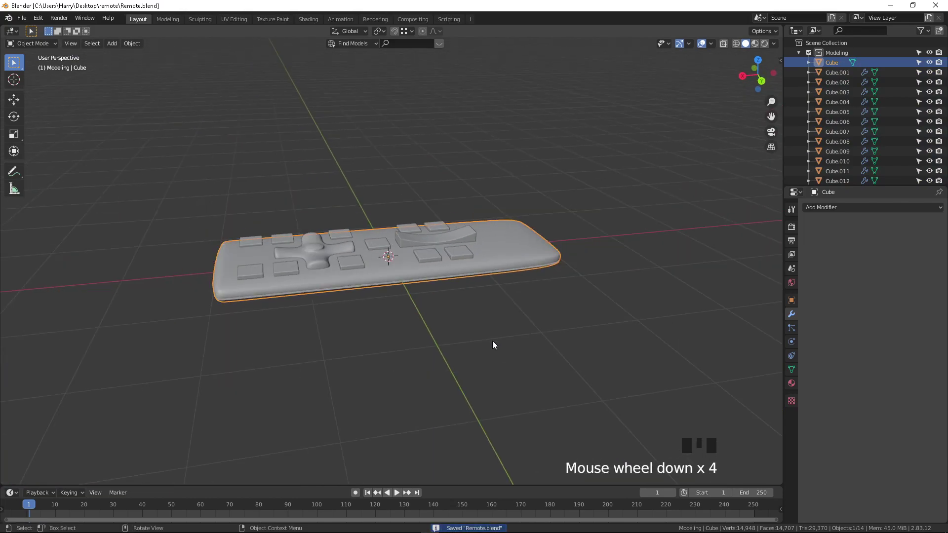
click(352, 260)
scroll(365, 291, up, 2)
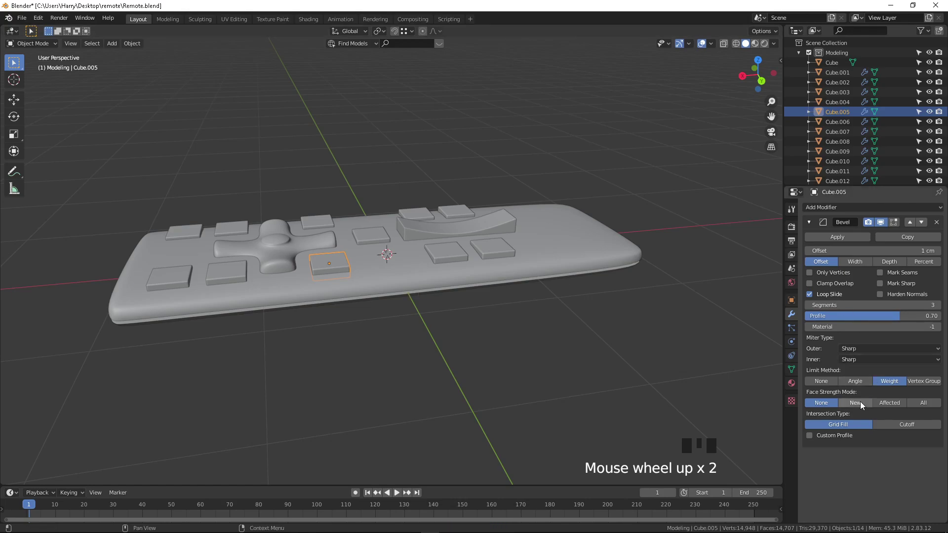
click(840, 235)
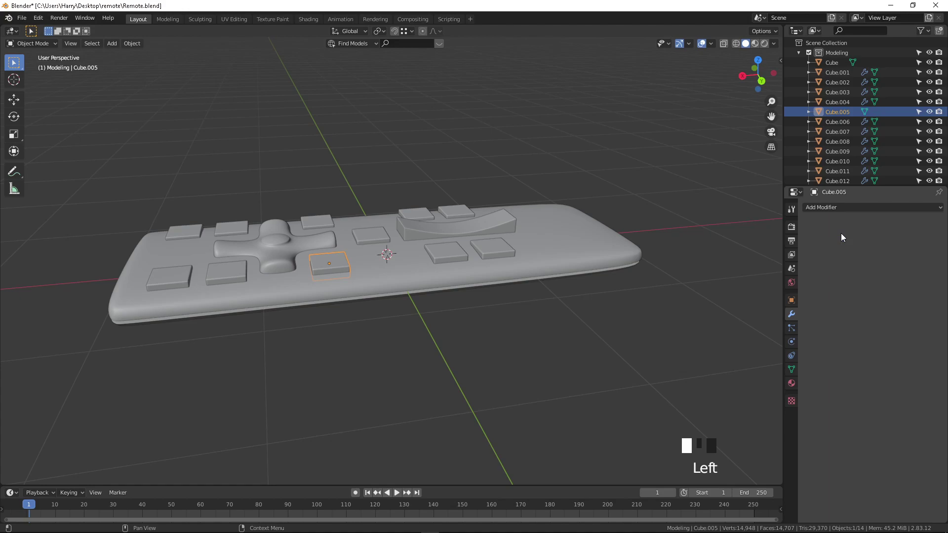
Apply both the Bevel and the Subdivision Surface modifiers on the D-pad, Cube.007.
click(291, 247)
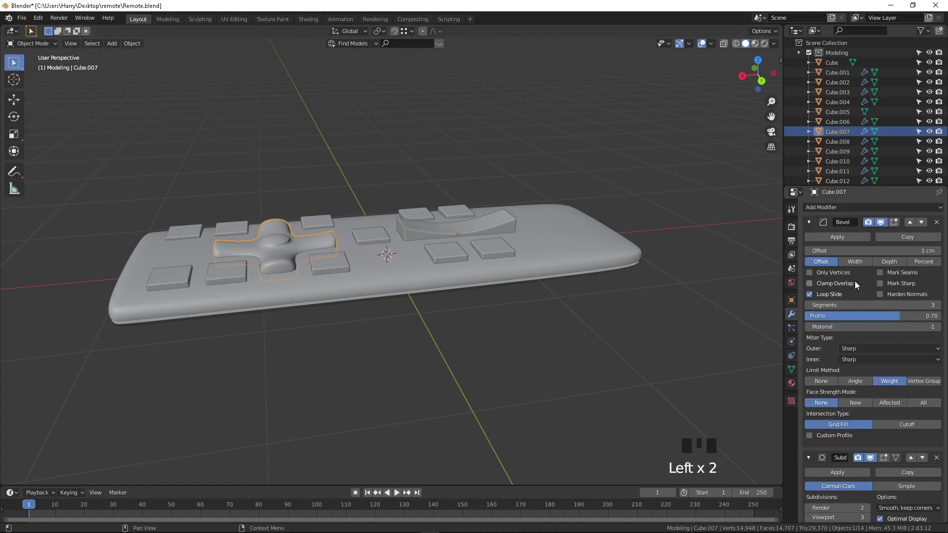
click(842, 239)
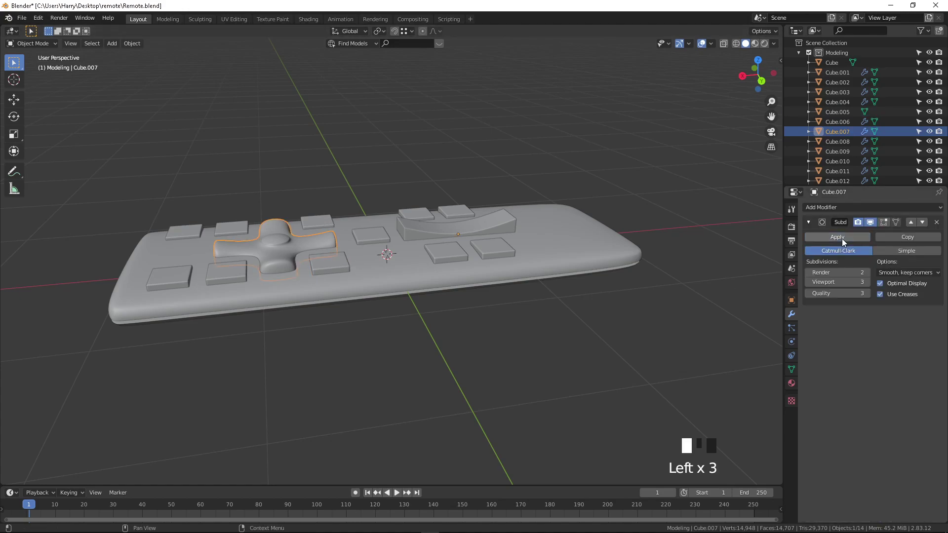
click(842, 239)
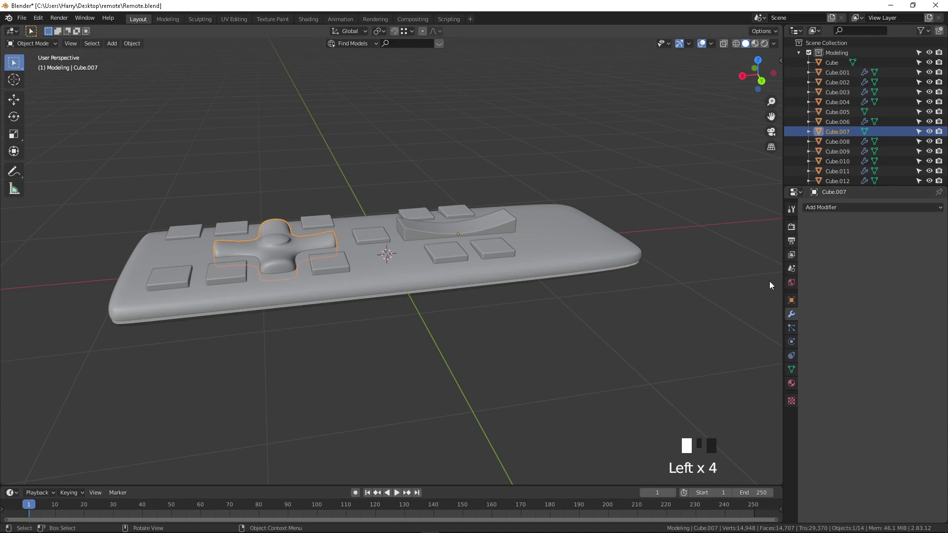
Select the four buttons Cube.001 to Cube.004 with Cube.004 active, and apply its Bevel modifier.
click(223, 271)
shift+click(180, 273)
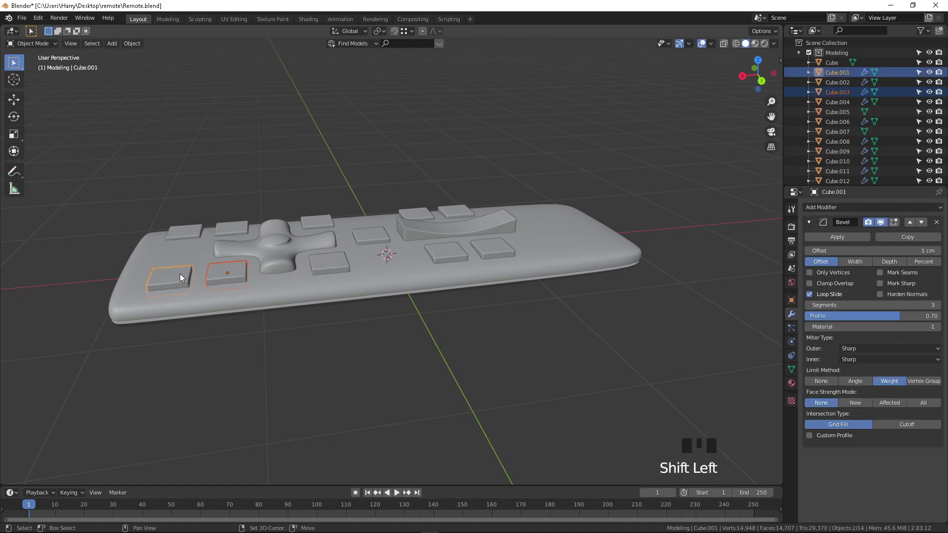
shift+click(191, 232)
shift+click(237, 228)
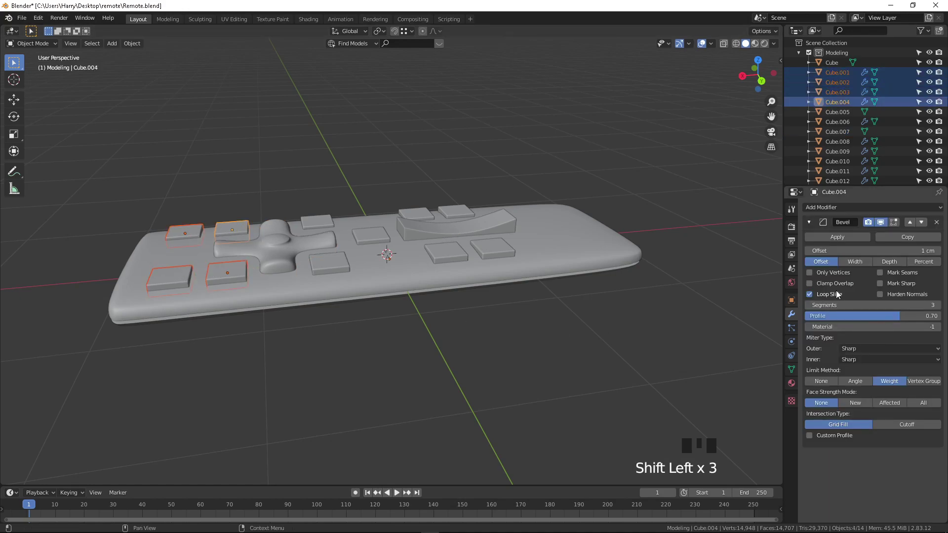
double_click(842, 241)
click(231, 229)
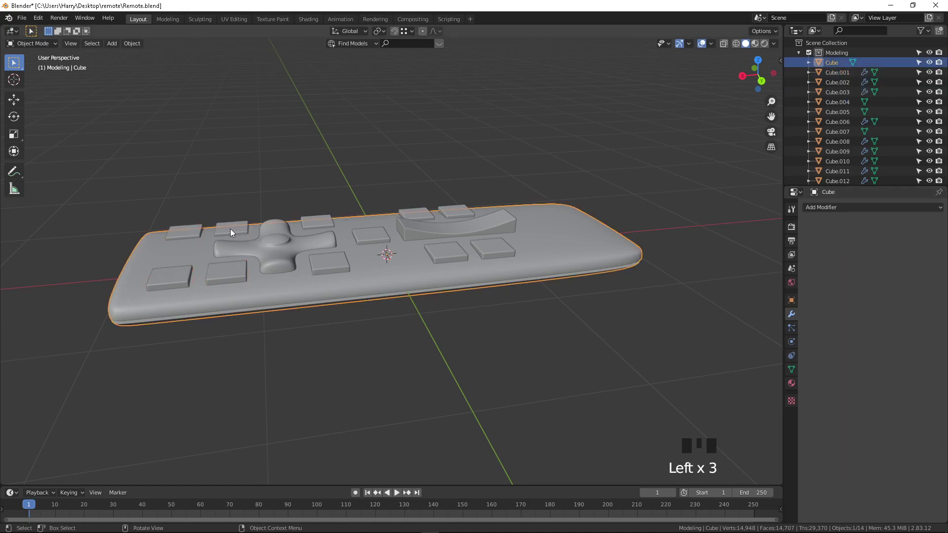
Apply the Bevel modifier on each of the end buttons Cube.002, Cube.003 and Cube.001.
click(191, 232)
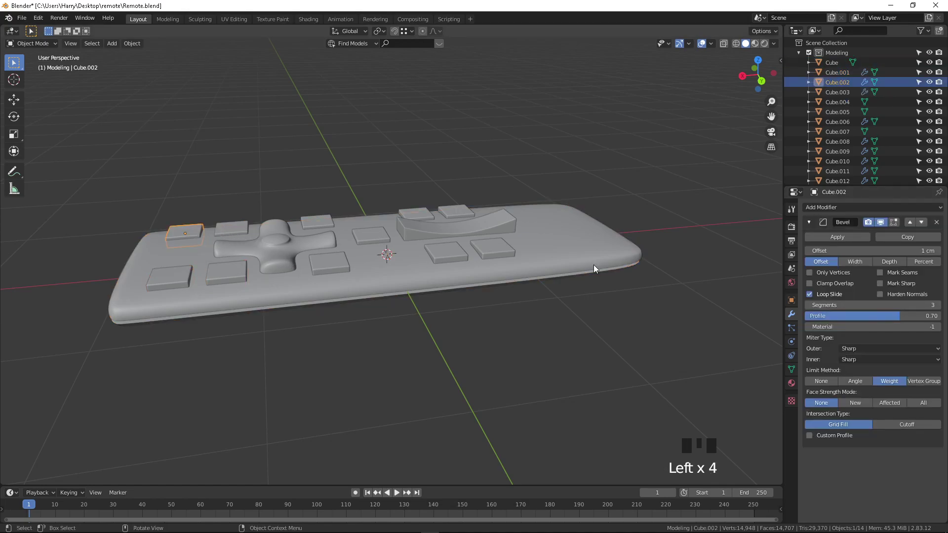
click(857, 236)
click(234, 221)
click(251, 228)
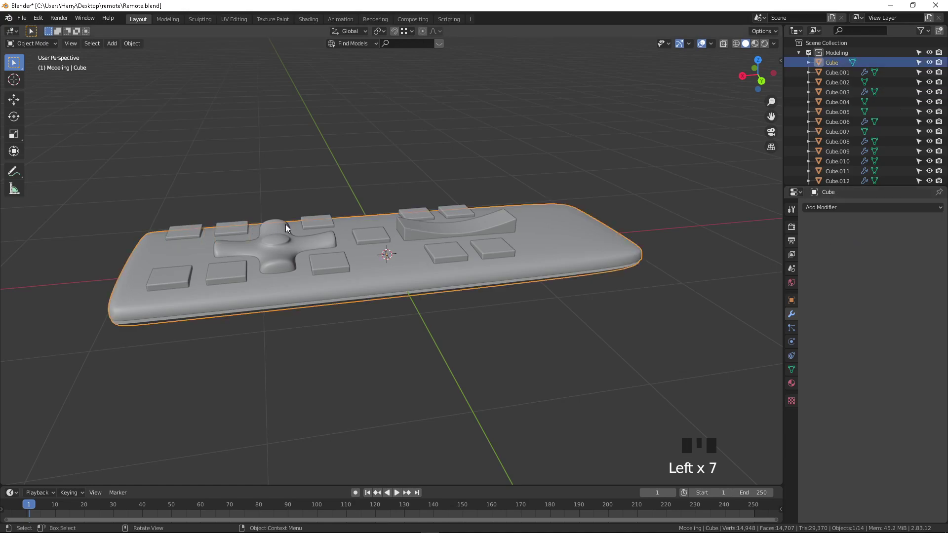
click(236, 229)
click(236, 280)
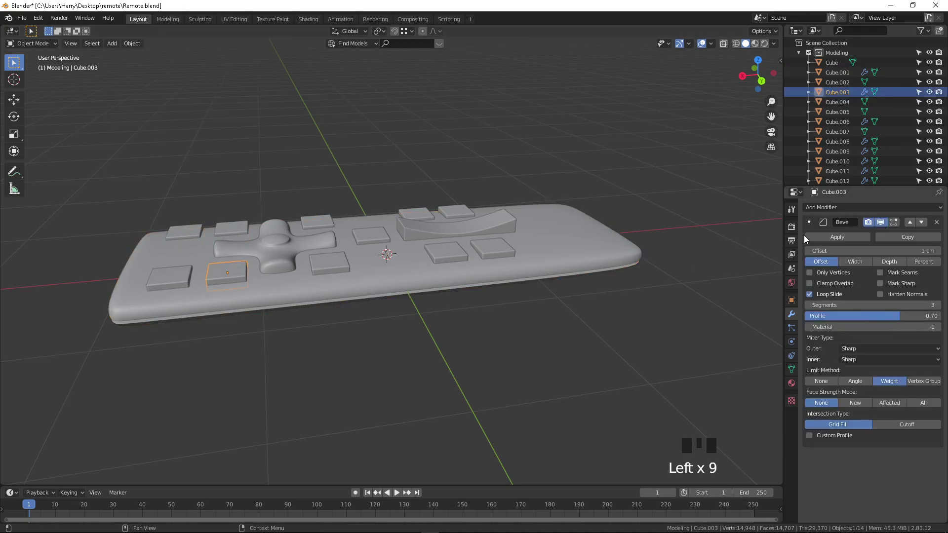
click(848, 239)
click(169, 280)
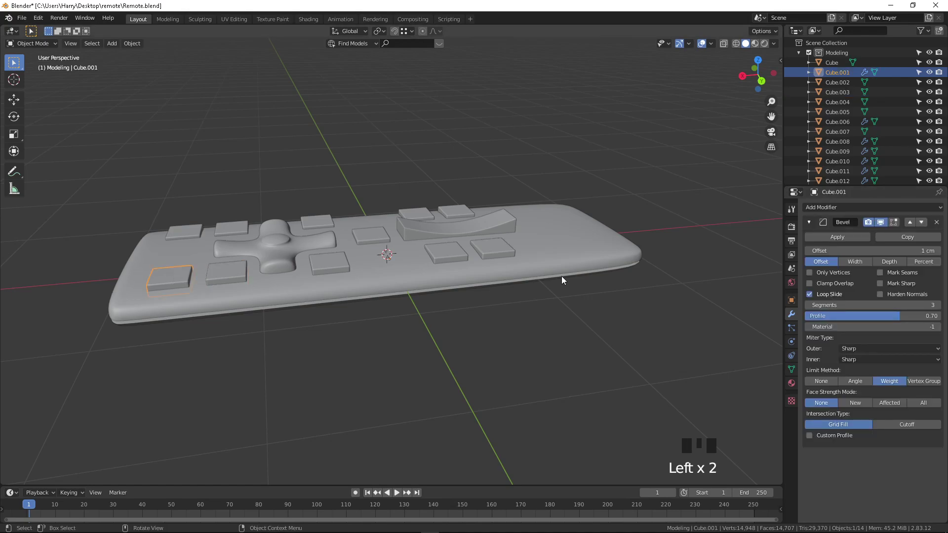
click(825, 234)
click(212, 225)
click(241, 228)
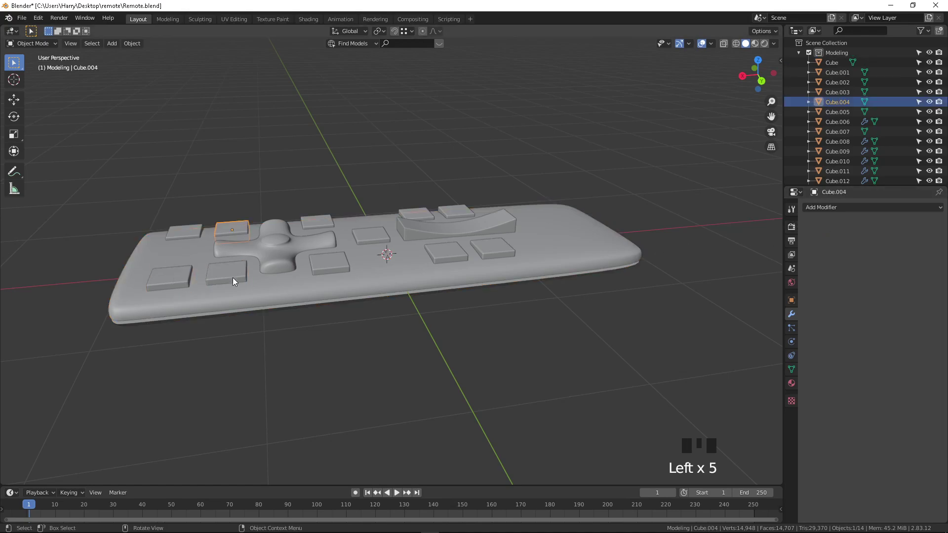
click(233, 278)
Apply the Bevel modifier on the button behind the D-pad, Cube.006, and on the central button, Cube.012.
click(310, 216)
click(325, 220)
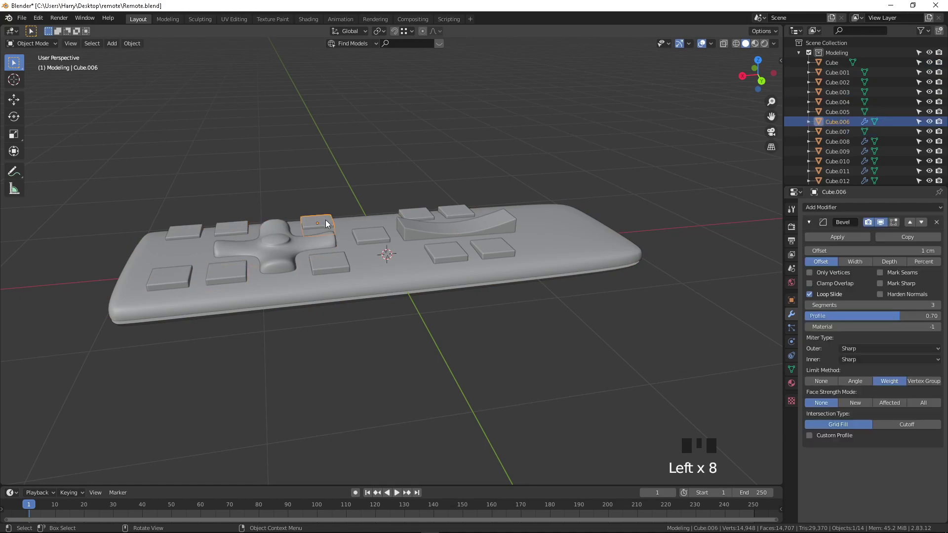
click(333, 250)
click(328, 225)
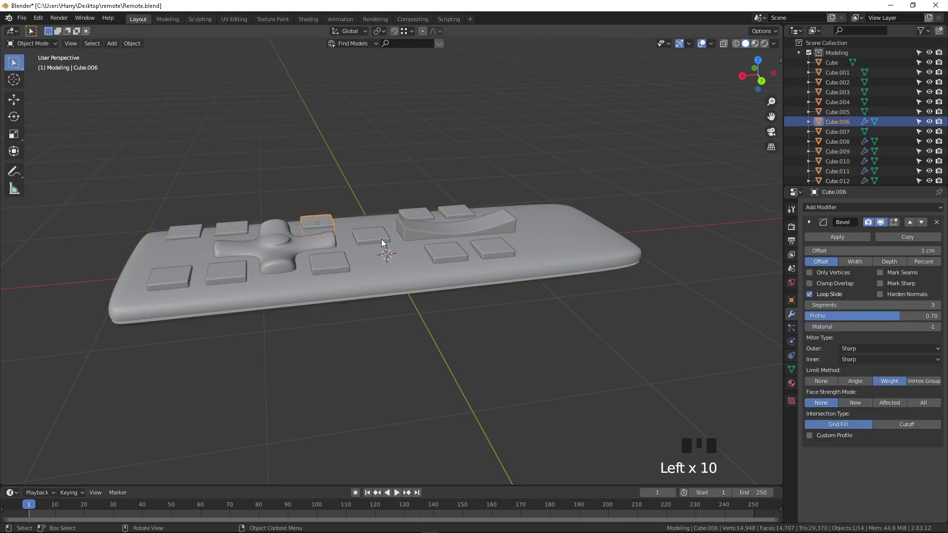
click(837, 239)
click(333, 257)
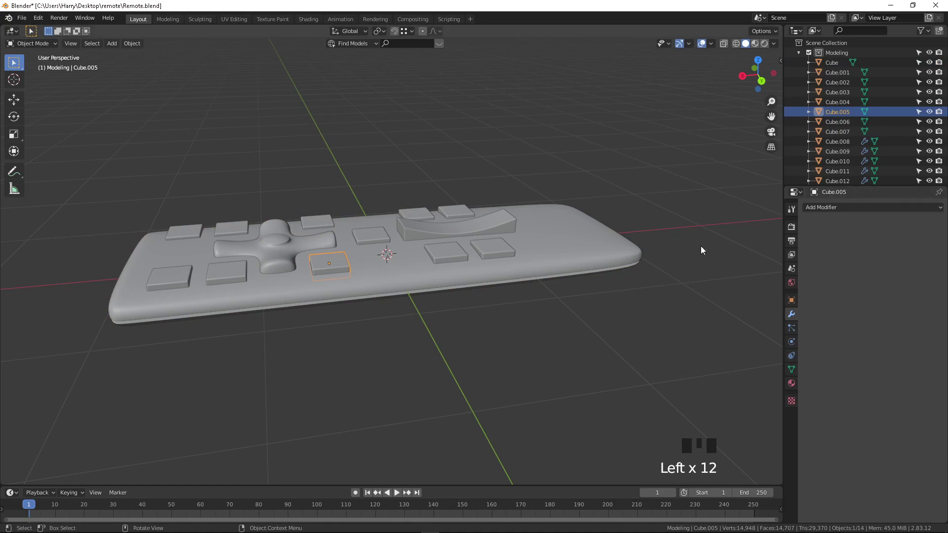
click(366, 234)
click(833, 237)
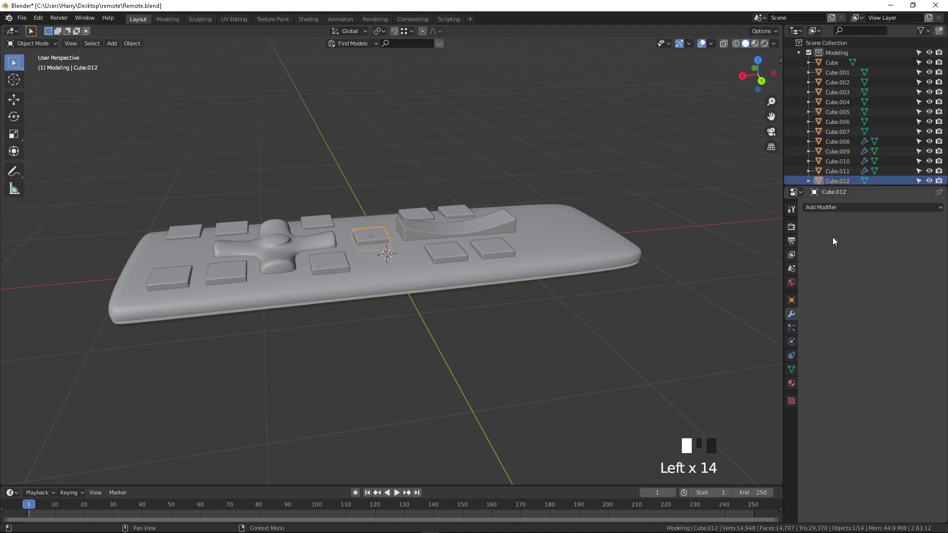
Apply all modifiers on the curved rocker button, Cube.013, including its Subdivision Surface.
click(437, 235)
click(839, 237)
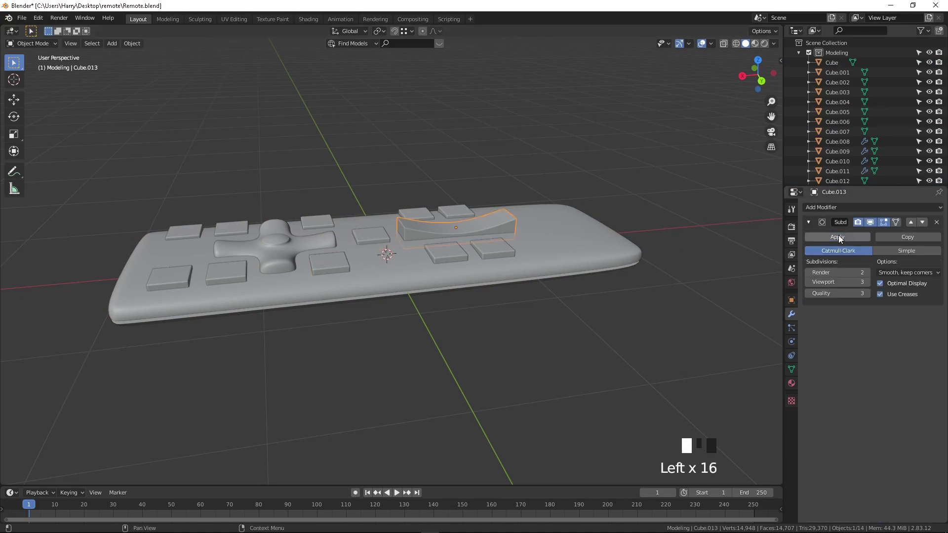
click(855, 236)
Apply the Bevel modifier on each of the four buttons around the rocker: Cube.008, Cube.010, Cube.011 and Cube.009.
click(454, 251)
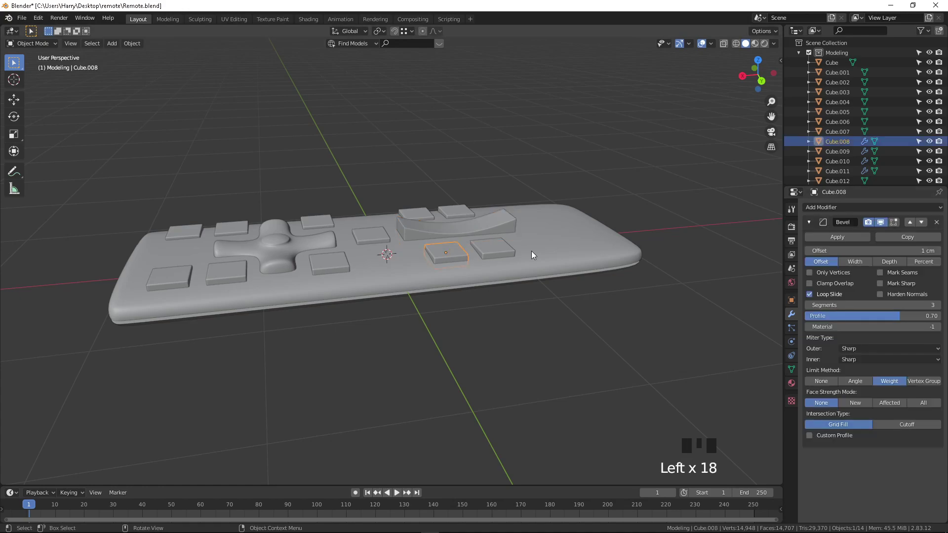
click(859, 237)
click(488, 251)
click(839, 237)
click(458, 210)
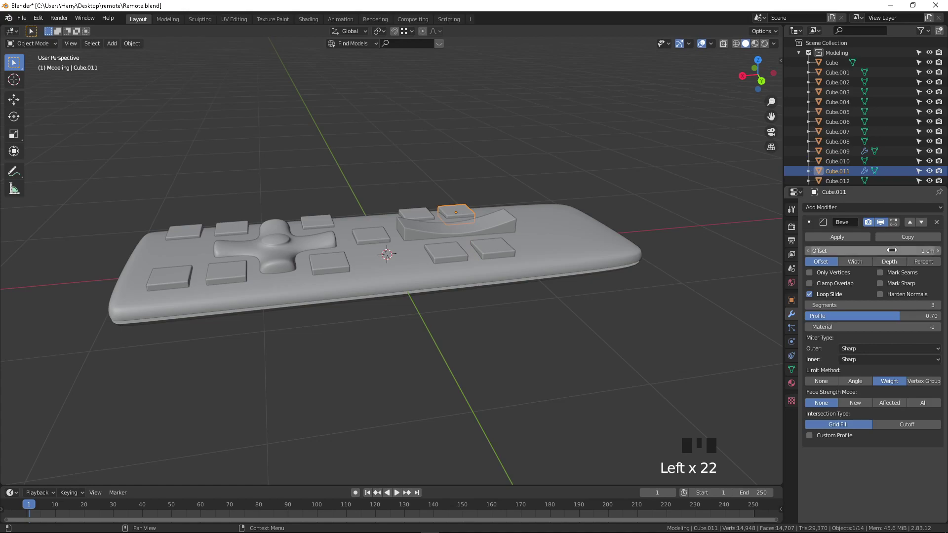
click(853, 239)
click(417, 214)
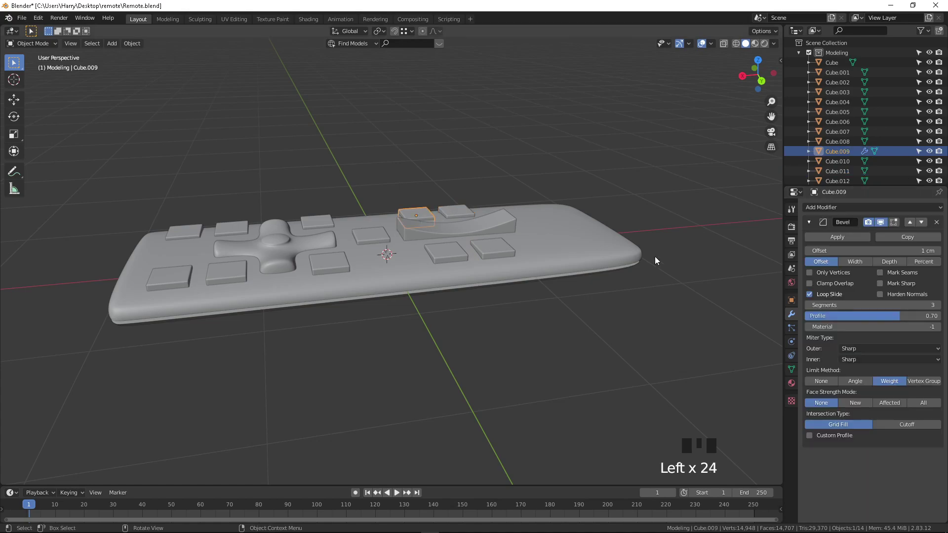
click(813, 237)
Select all parts of the remote with the body, Cube, as the active object, and join them into one object.
click(553, 242)
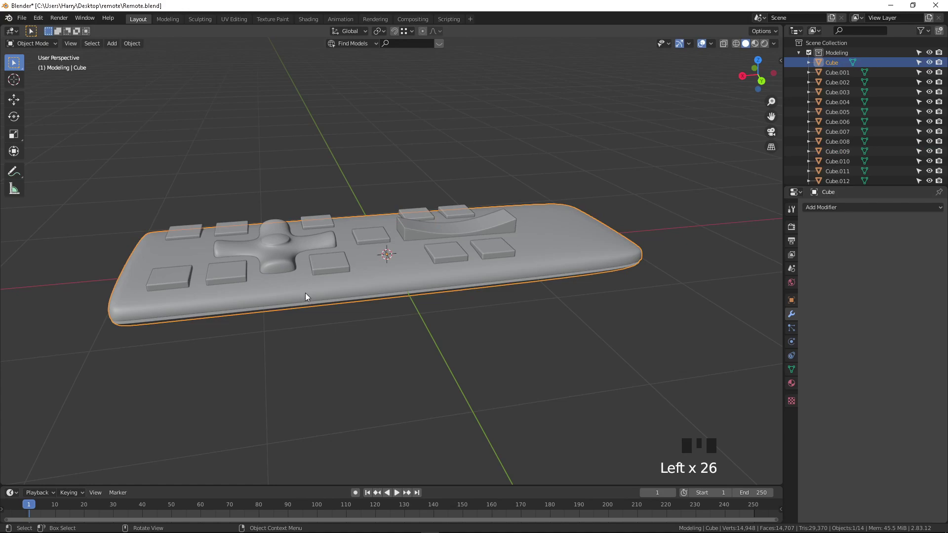
key(a)
shift+click(339, 290)
shift+click(340, 289)
key(ctrl+j)
Inspect the joined remote from several sides and save the file.
middle_drag(340, 289, 422, 396)
scroll(355, 247, up, 3)
middle_drag(355, 248, 395, 199)
scroll(500, 232, up, 2)
middle_drag(499, 232, 404, 274)
scroll(375, 268, down, 5)
key(ctrl+s)
Test moving the joined remote as a single object and cancel the move.
click(404, 274)
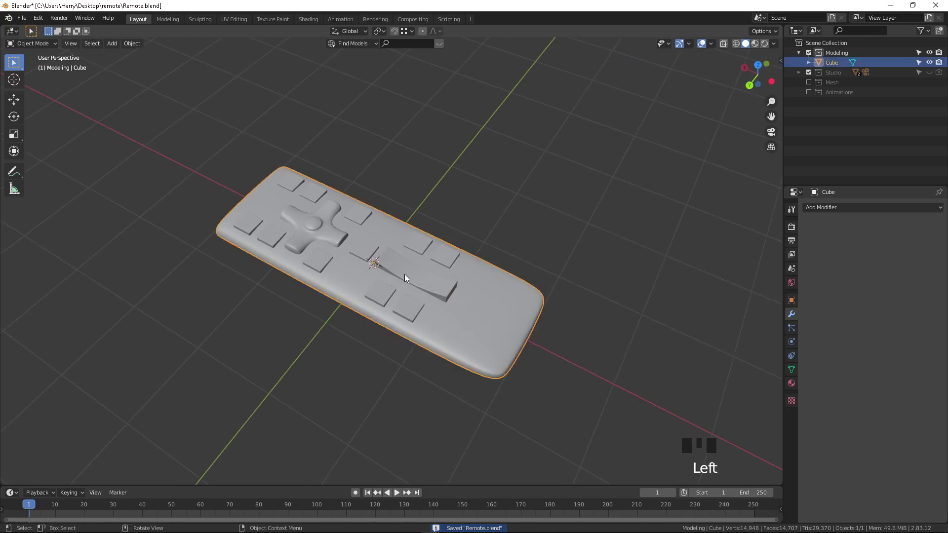
key(g)
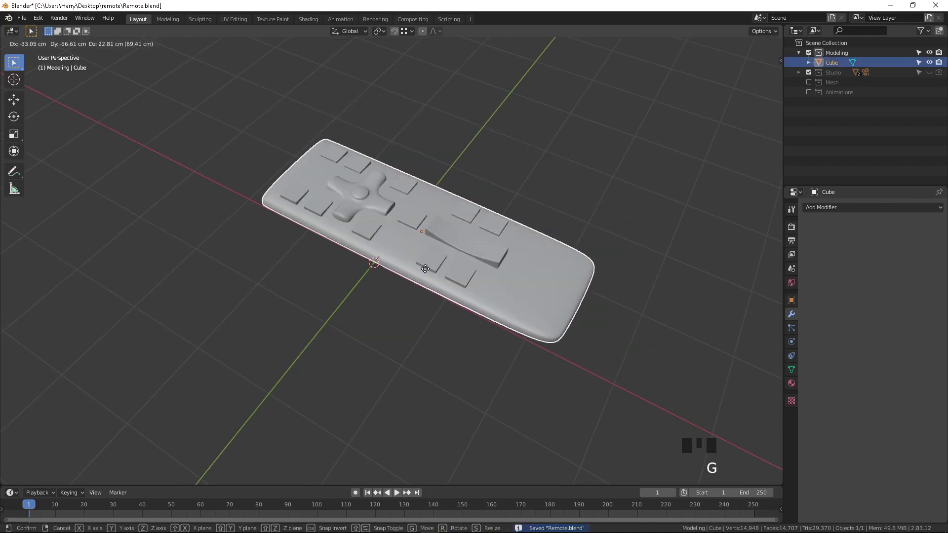
right_click(397, 236)
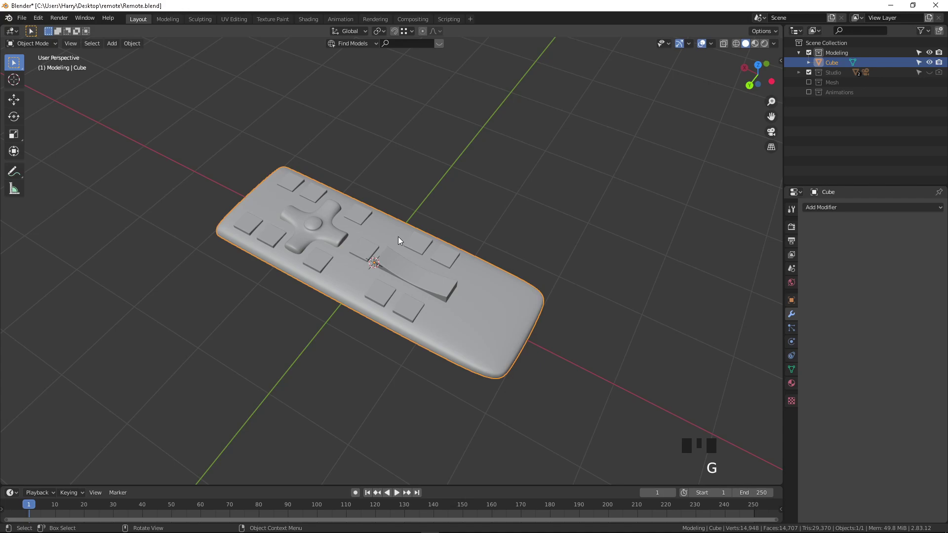
Split the 3D viewport vertically into two side-by-side areas, with the new one about a third of the width.
scroll(379, 261, up, 1)
scroll(380, 262, down, 1)
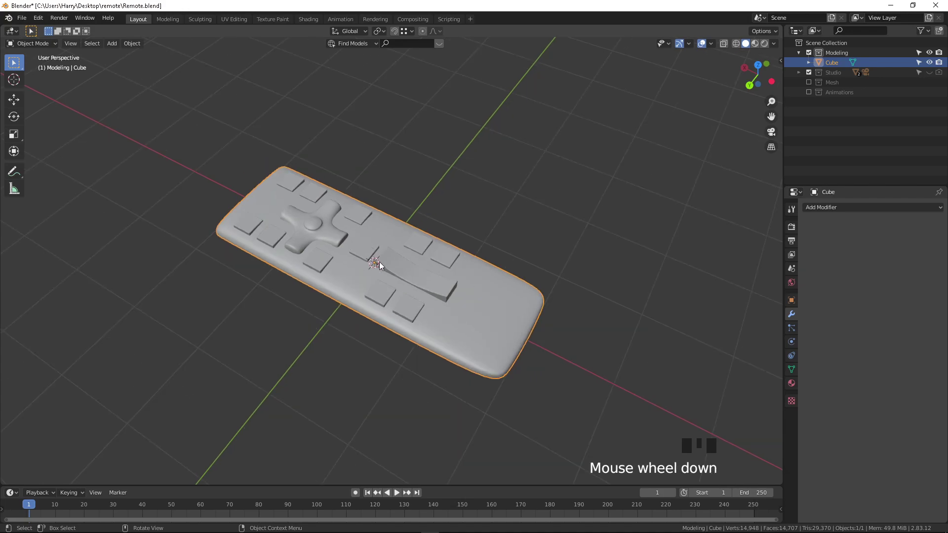
middle_drag(380, 262, 396, 229)
scroll(398, 263, up, 1)
scroll(399, 263, up, 2)
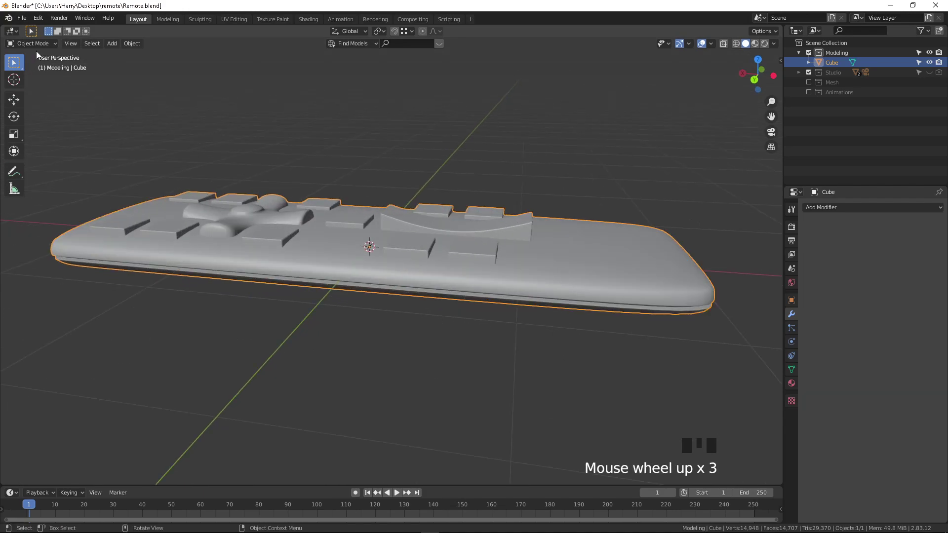
drag(2, 27, 269, 51)
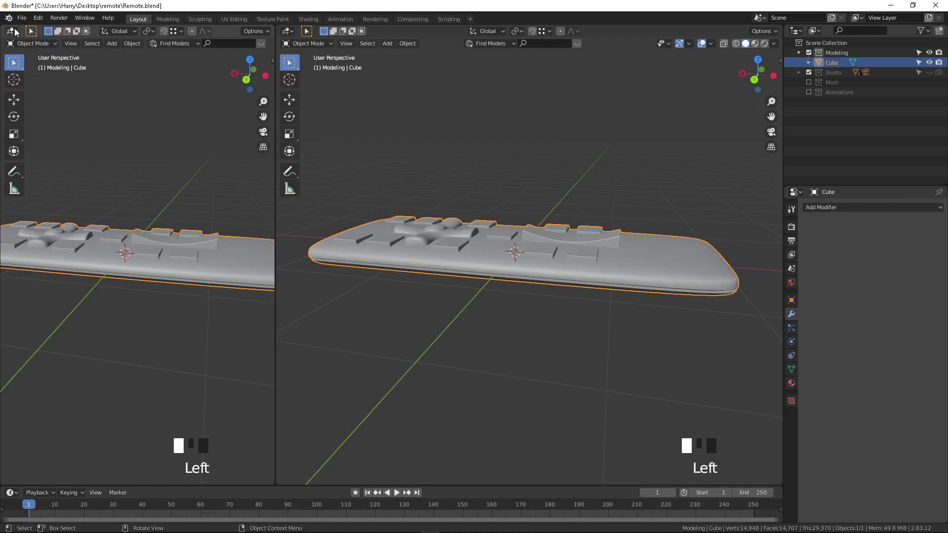
Change the new narrow area to the UV Editor and select the remote's entire mesh in Edit Mode.
click(12, 30)
click(47, 93)
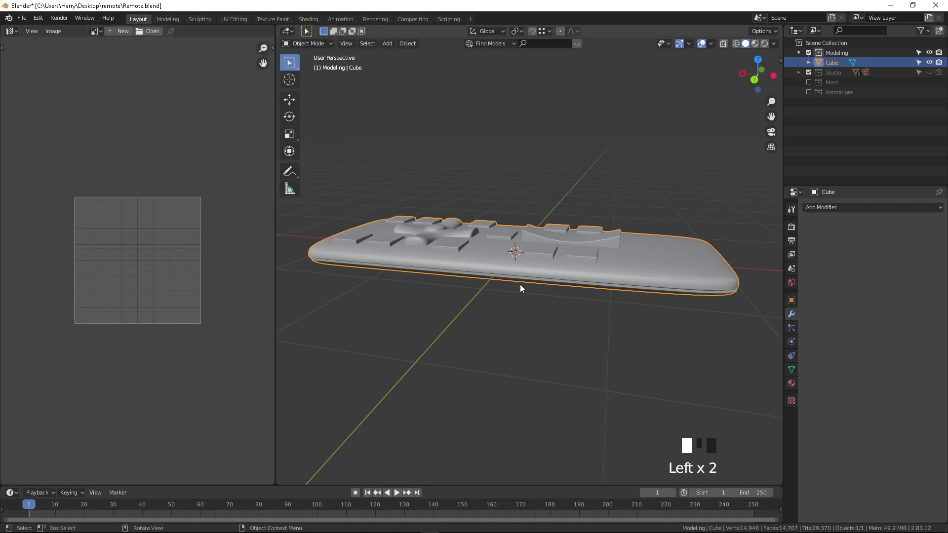
key(Tab)
scroll(514, 309, up, 2)
key(a)
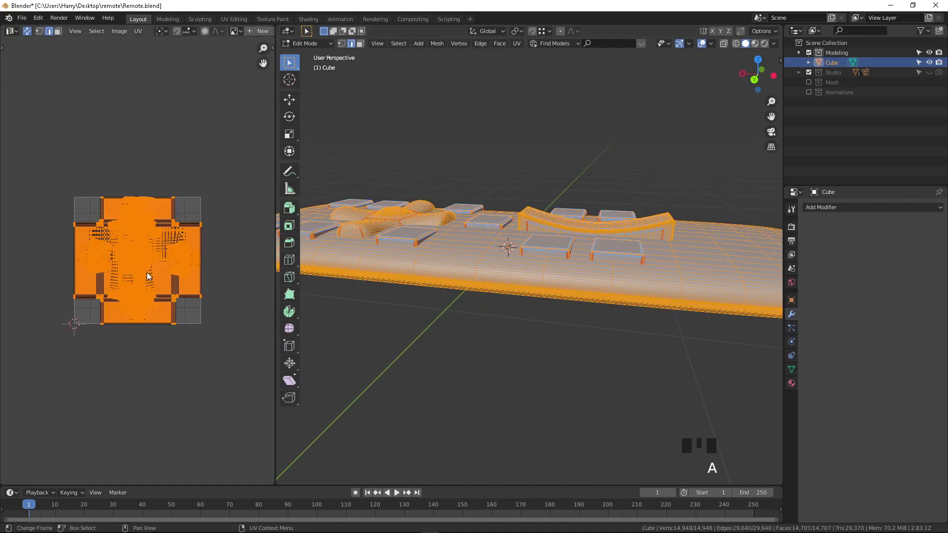
Look over the overlapping UV layout, select the whole mesh and Unwrap it.
click(208, 313)
click(147, 266)
scroll(147, 267, up, 4)
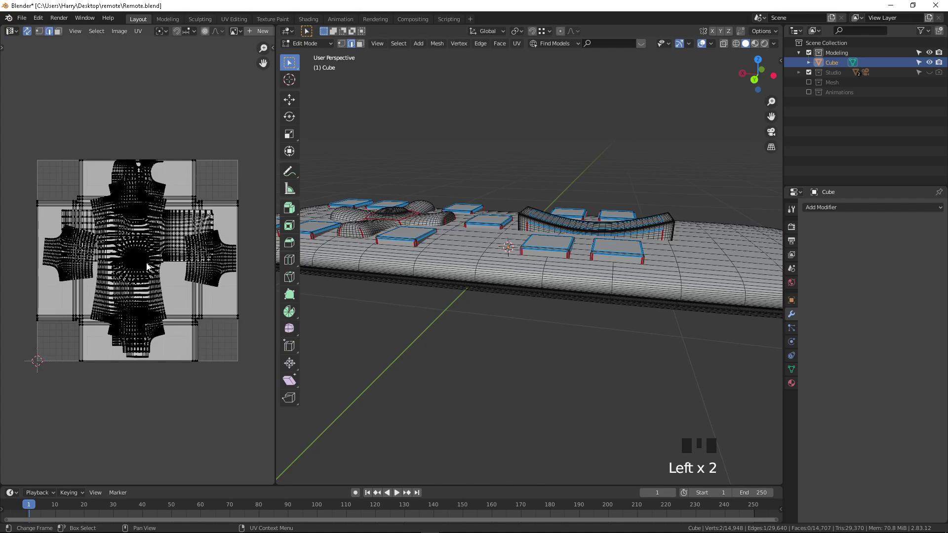
scroll(147, 266, down, 1)
middle_drag(147, 267, 119, 252)
click(517, 318)
scroll(517, 318, down, 2)
key(a)
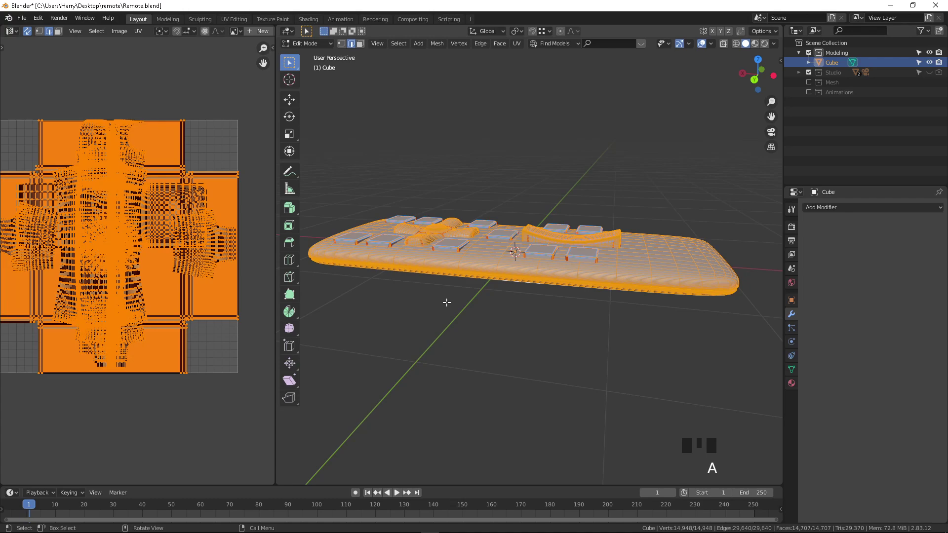
key(u)
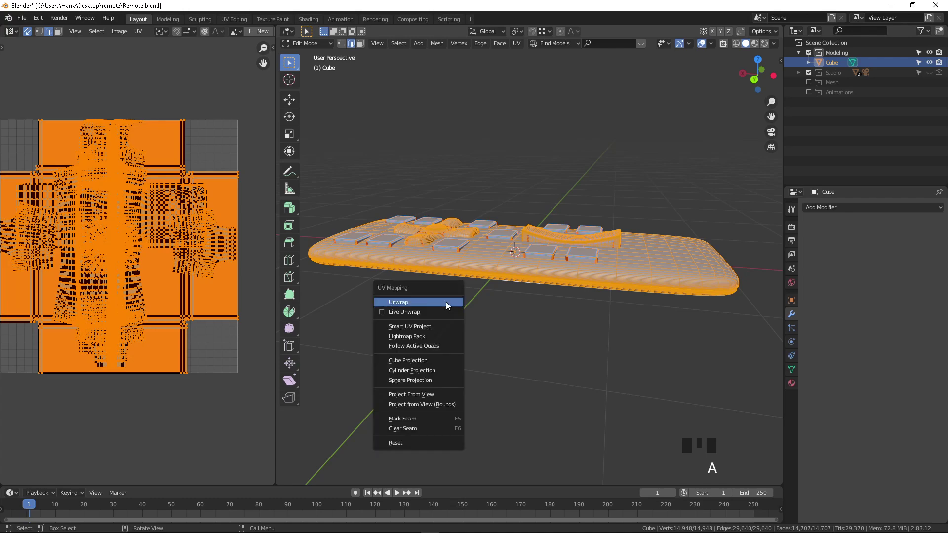
click(446, 301)
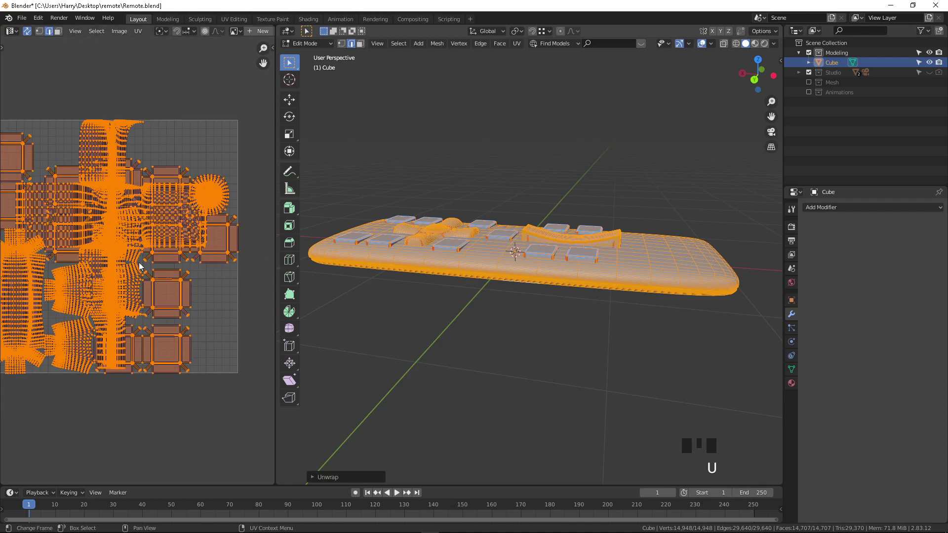
Examine the freshly unwrapped UV islands up close for overlaps.
click(227, 289)
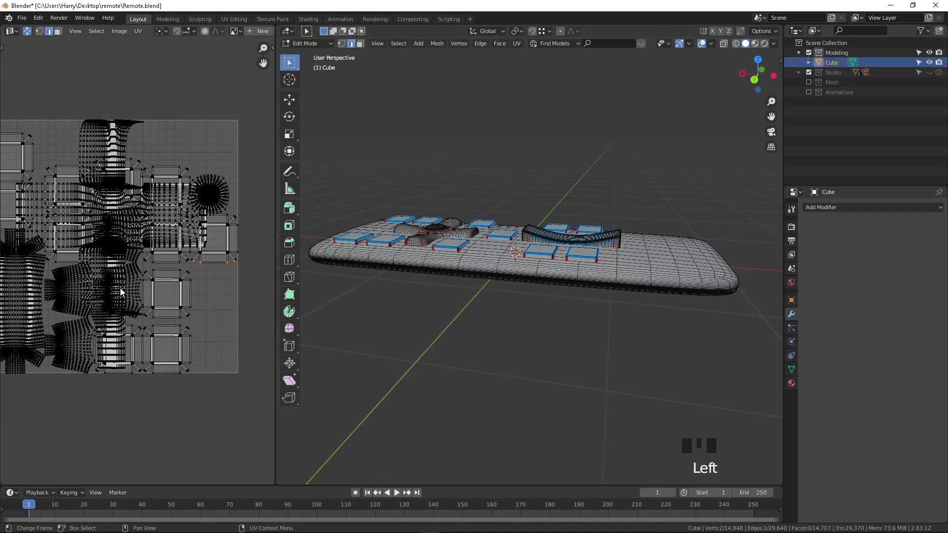
click(105, 289)
scroll(114, 291, up, 5)
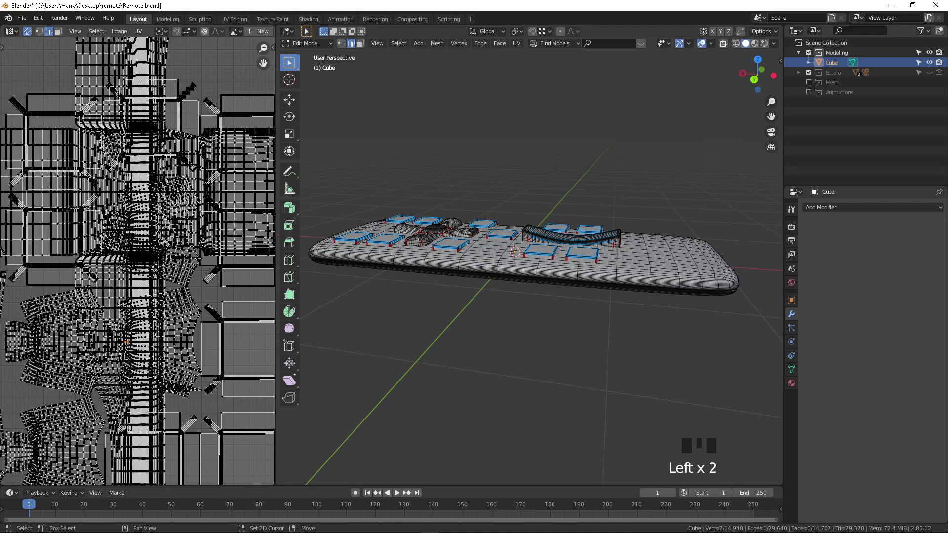
scroll(118, 282, down, 5)
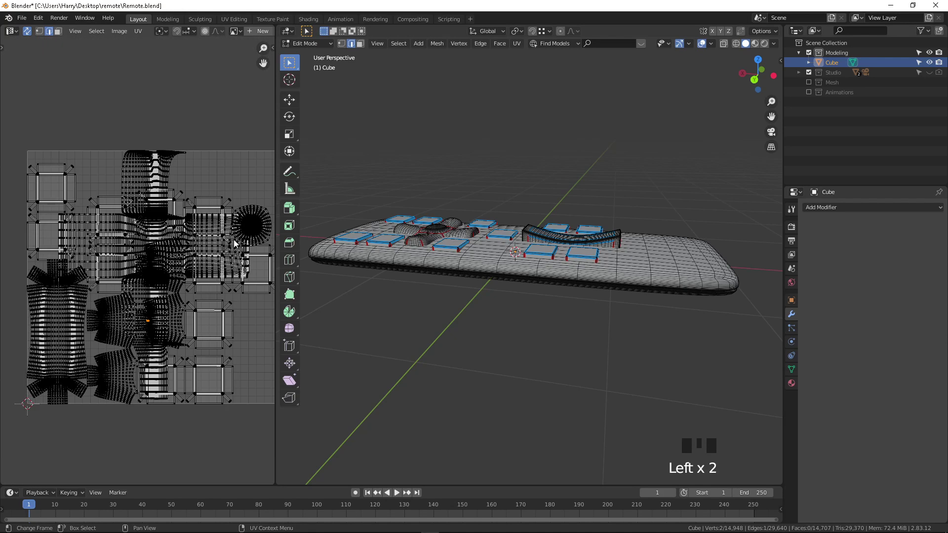
Switch the selection mode to faces and select the central face of a square button's UV island.
click(50, 196)
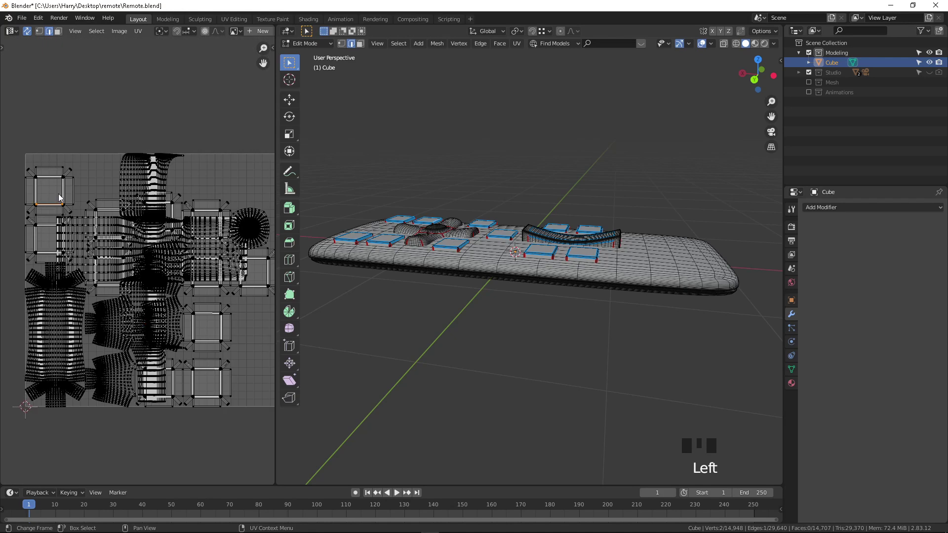
click(59, 192)
key(3)
click(58, 195)
click(59, 194)
scroll(53, 196, up, 3)
middle_drag(160, 333, 72, 187)
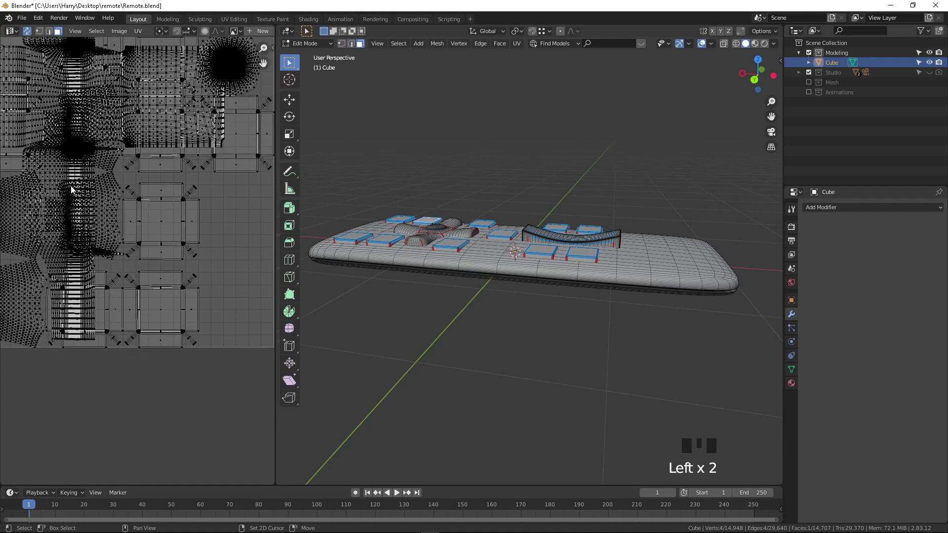
Select one arm of the cross-shaped button on the model to identify its matching UV island.
click(158, 230)
middle_drag(413, 268, 375, 316)
click(89, 216)
click(97, 225)
middle_drag(71, 216, 163, 250)
mouse_move(423, 267)
mouse_down()
mouse_move(412, 262)
mouse_move(427, 286)
mouse_move(425, 265)
mouse_up()
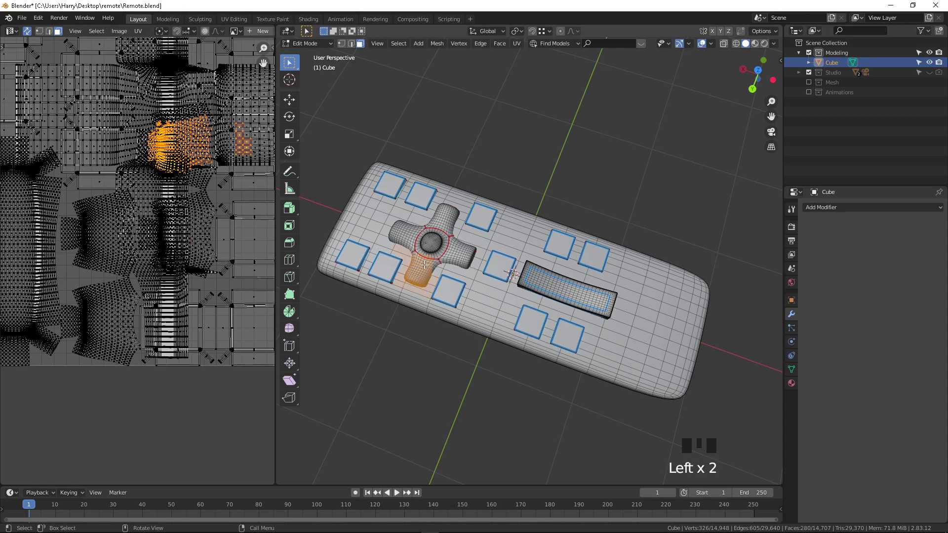
scroll(223, 207, up, 3)
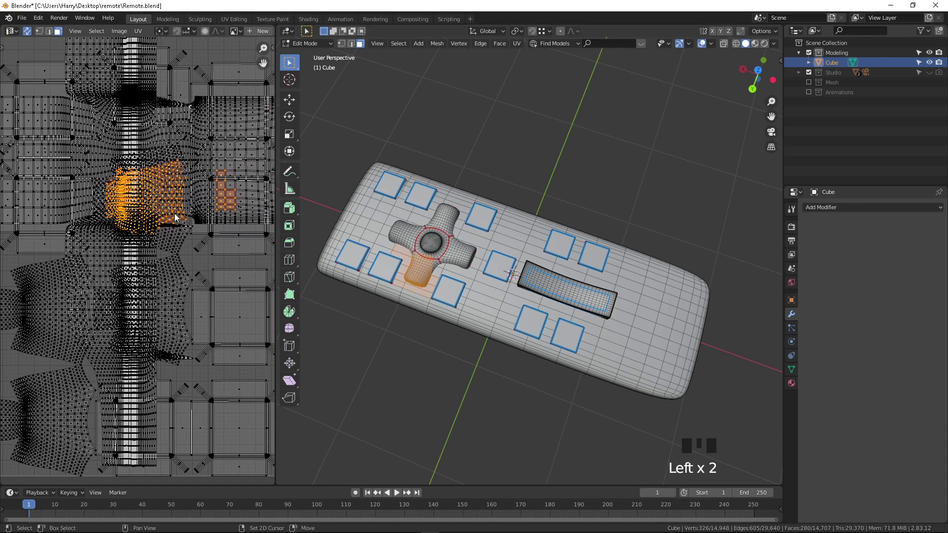
click(159, 196)
scroll(166, 198, down, 6)
scroll(174, 250, up, 3)
scroll(70, 280, down, 2)
Select the linked UV island of the long curved rocker button and examine its faces up close.
click(63, 281)
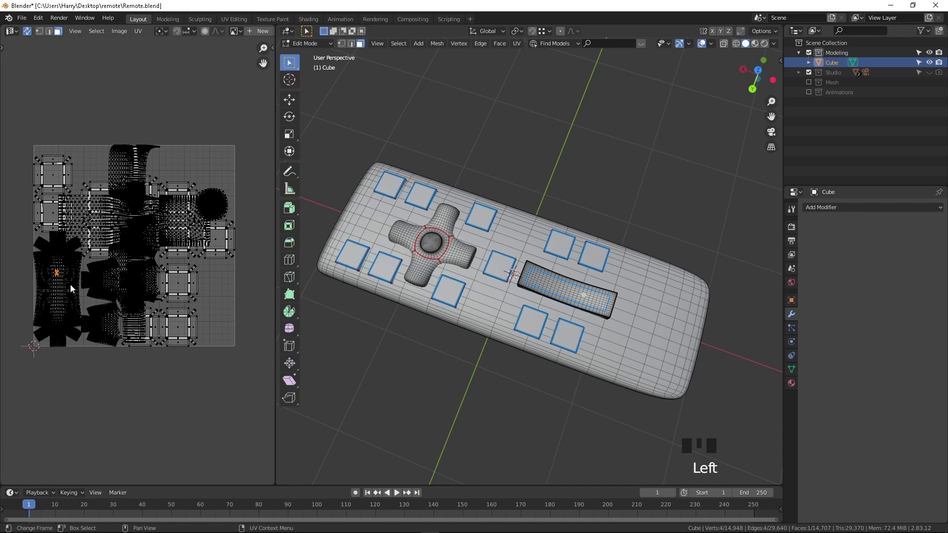
key(l)
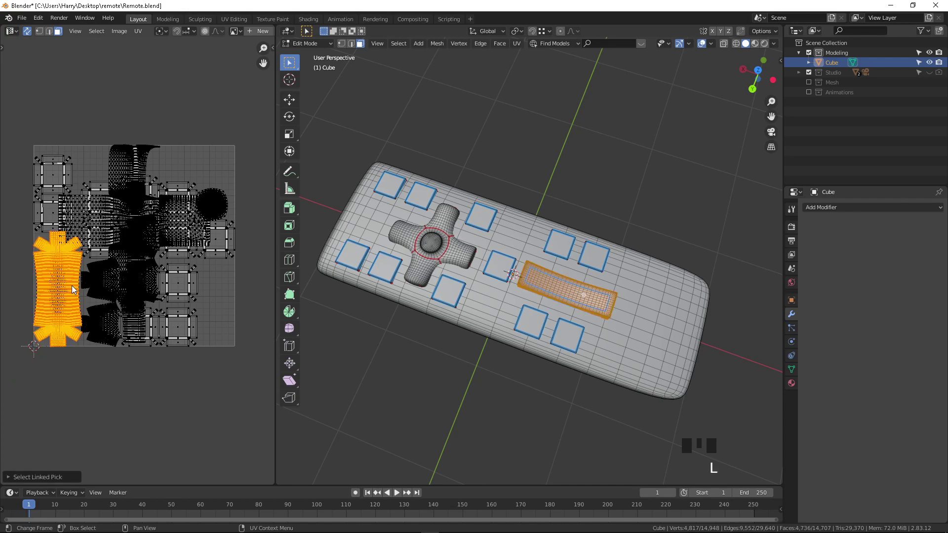
scroll(44, 265, up, 4)
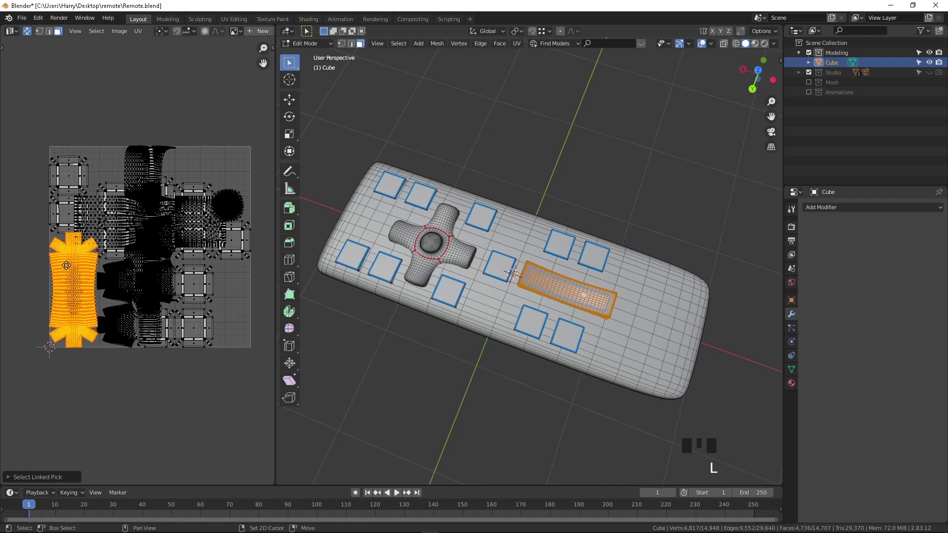
middle_drag(74, 226, 96, 198)
scroll(103, 218, up, 4)
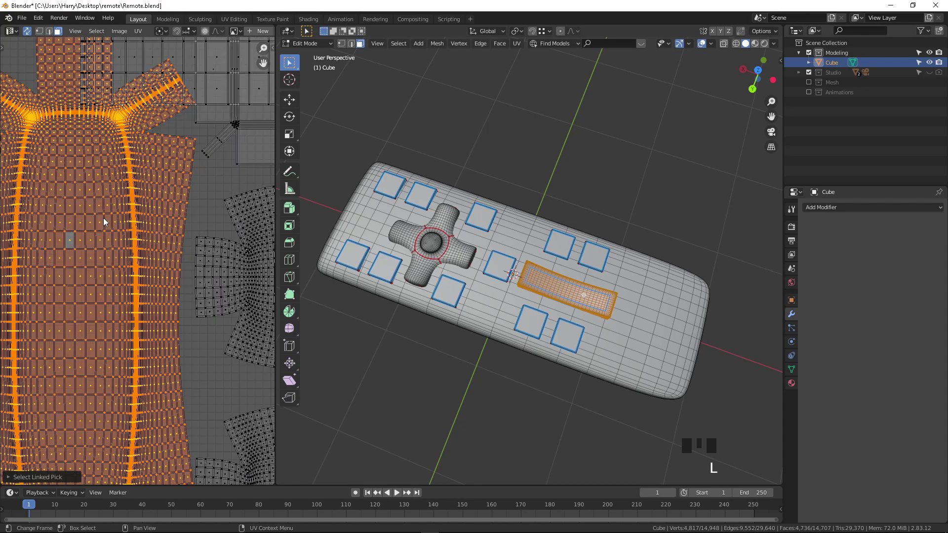
click(79, 174)
click(43, 144)
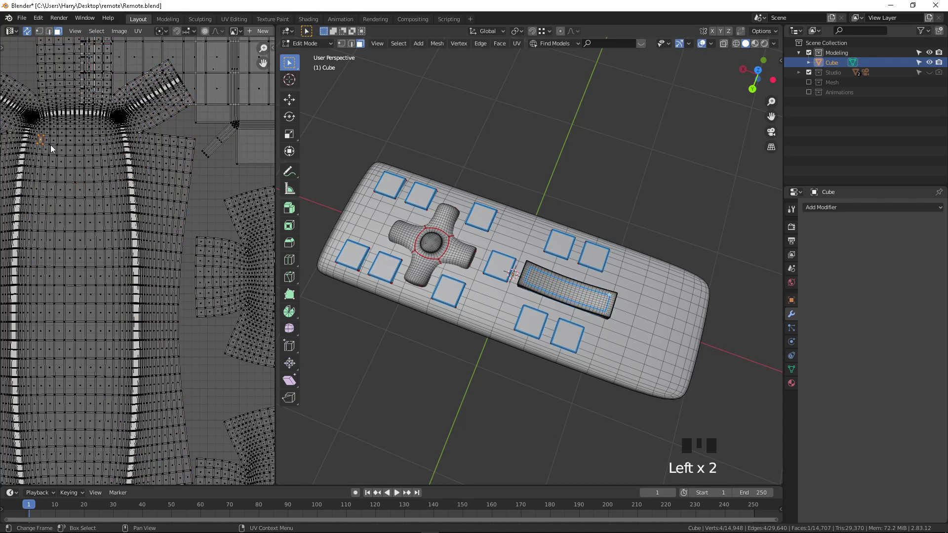
click(131, 150)
scroll(121, 181, down, 6)
scroll(127, 247, up, 1)
Scale down the curved rocker button's UV island and move it towards the lower-left corner of the UV square.
click(125, 258)
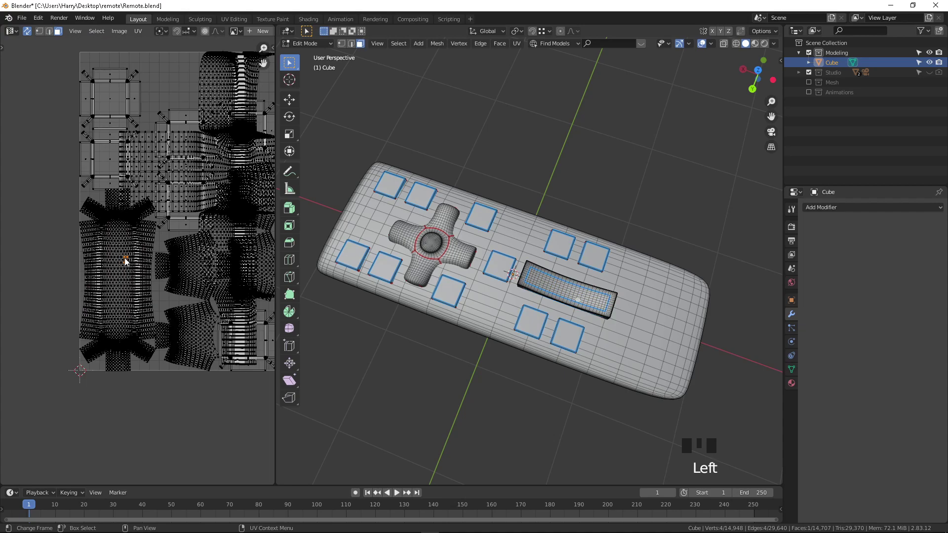
key(l)
key(s)
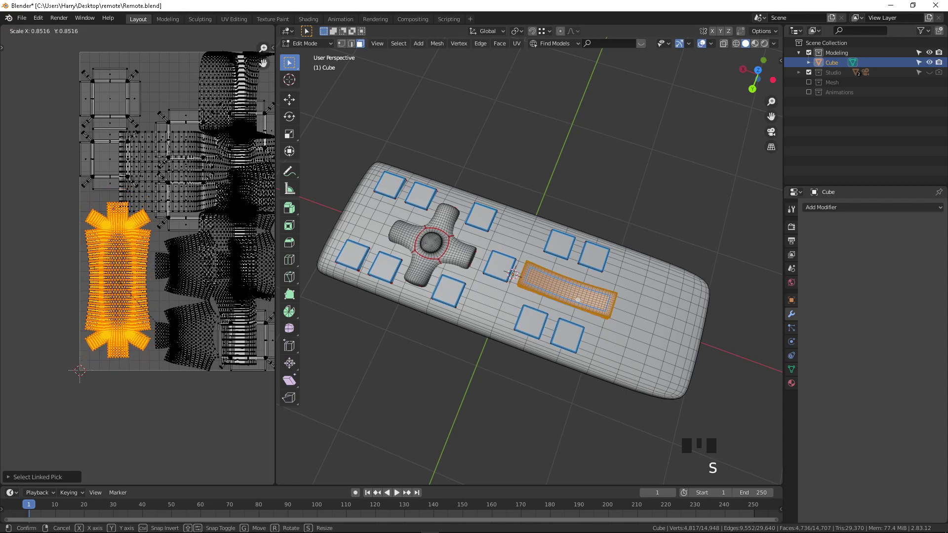
key(Return)
key(g)
click(159, 371)
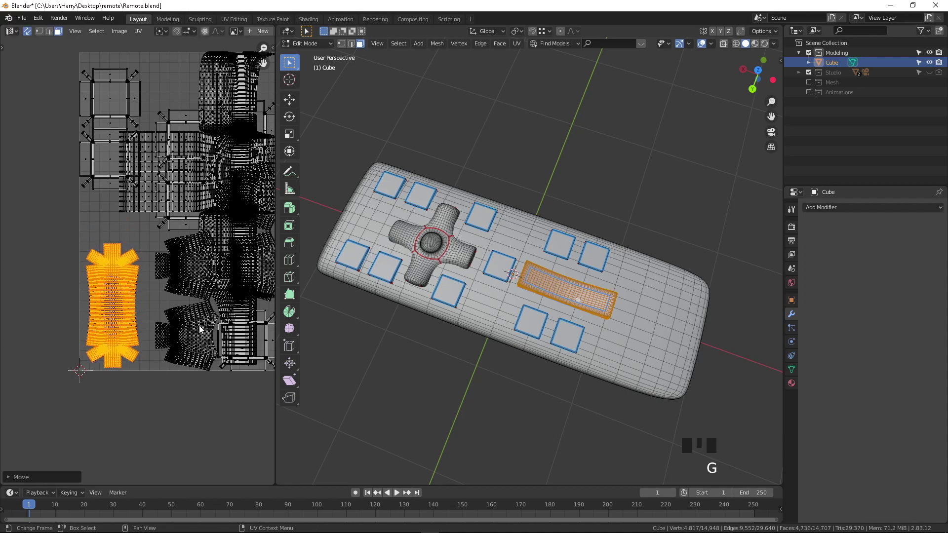
Select the linked UV islands of three cross-button arms and the remote body to check where they overlap.
click(199, 325)
middle_drag(200, 291, 185, 296)
click(186, 270)
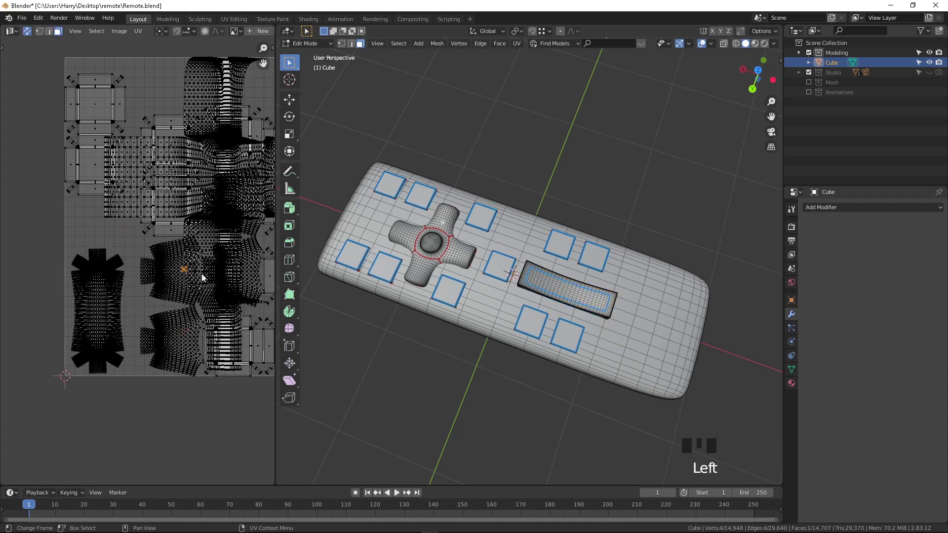
key(l)
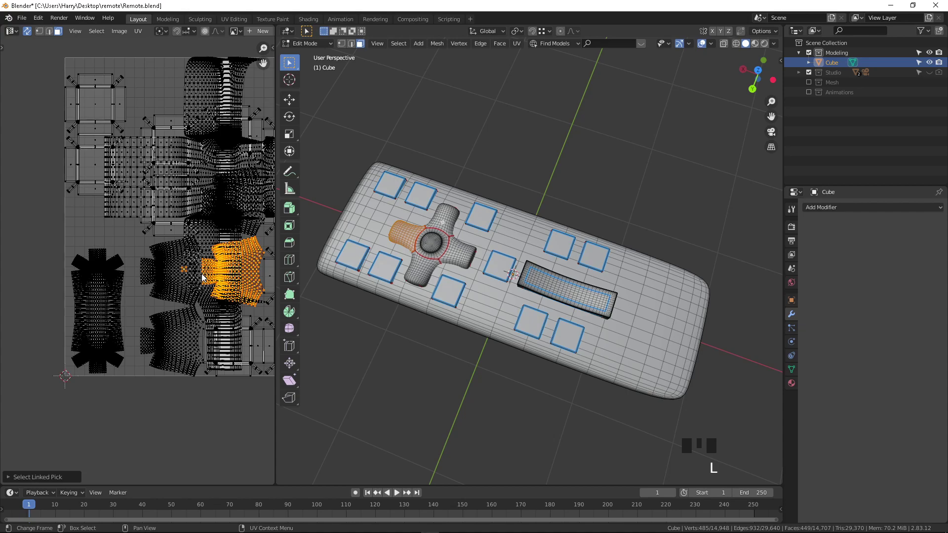
key(l)
key(l)
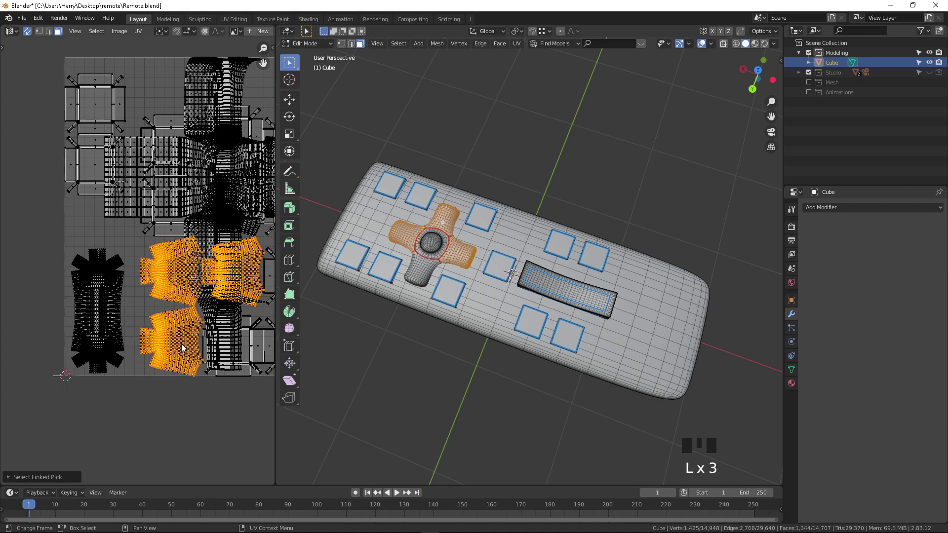
key(l)
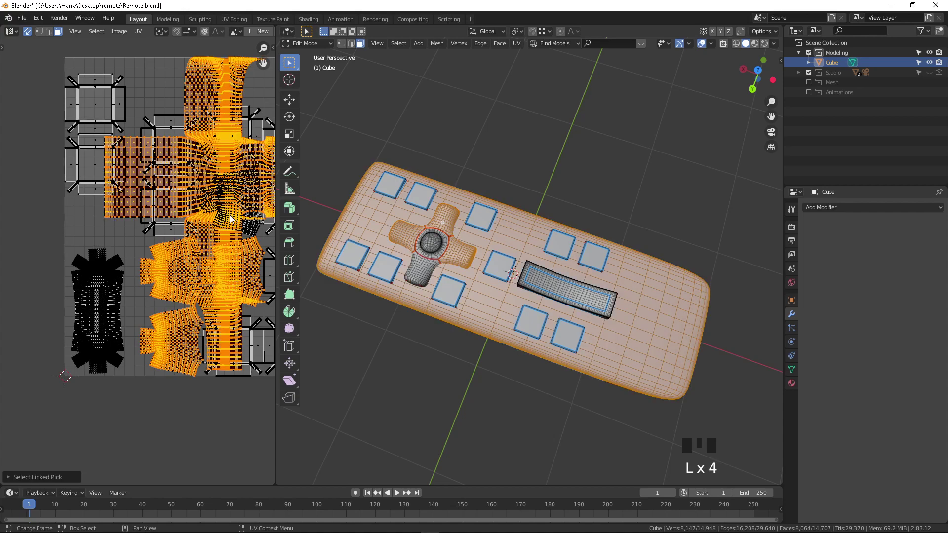
scroll(230, 219, down, 3)
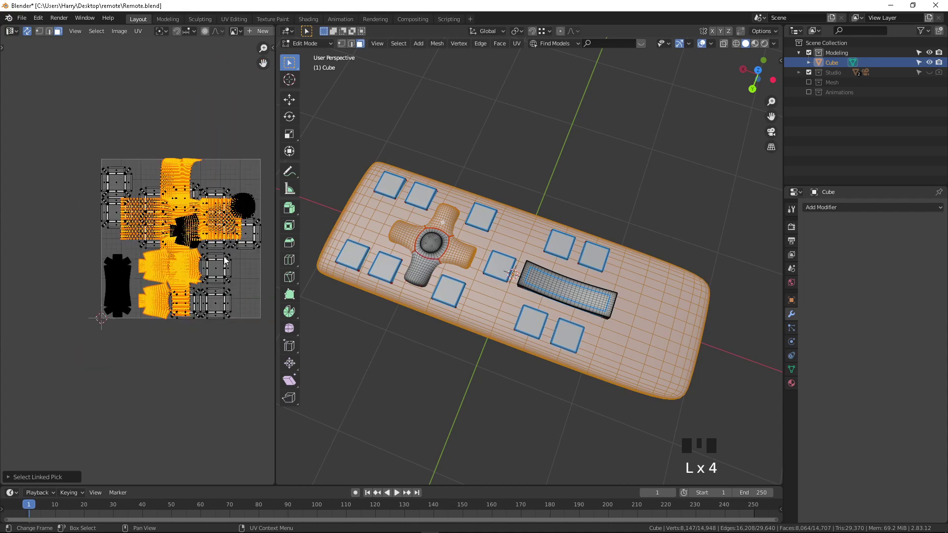
Select only the remote body's linked UV island to check its extent, and clear the selection.
click(142, 229)
click(134, 238)
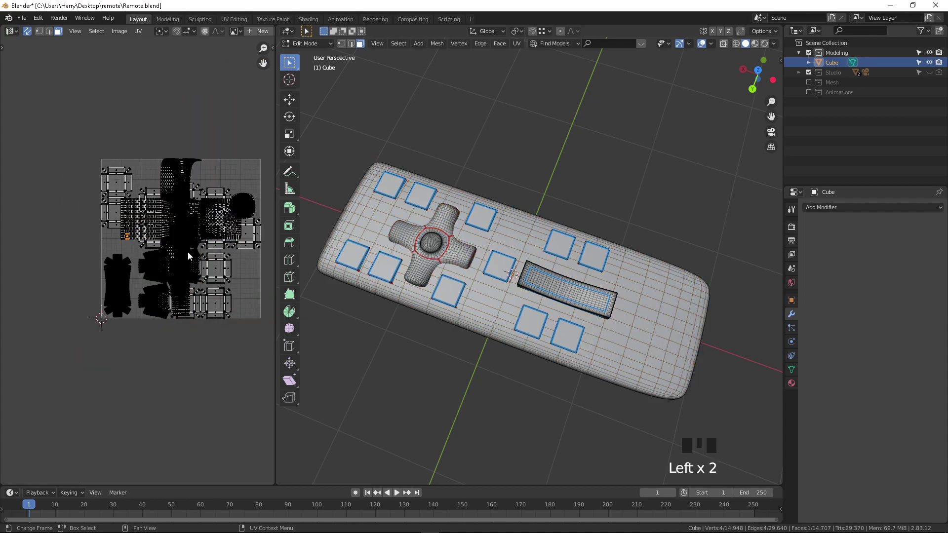
key(l)
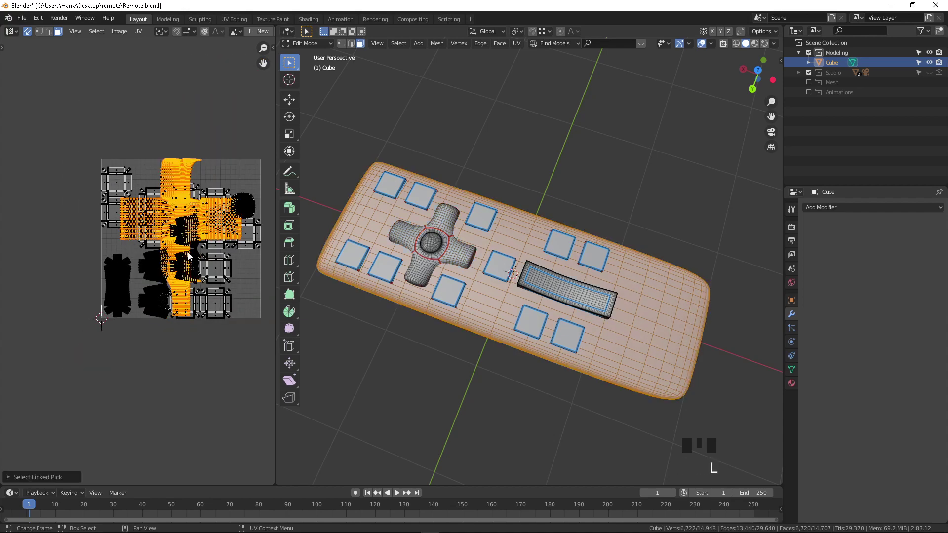
click(255, 283)
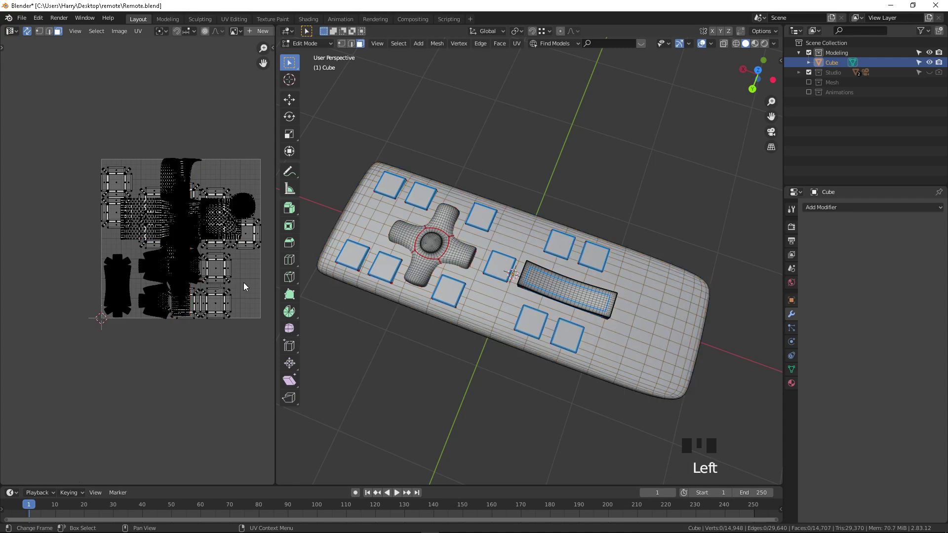
Select all the UV islands and apply Pack Islands so they fill the UV square.
drag(32, 173, 308, 351)
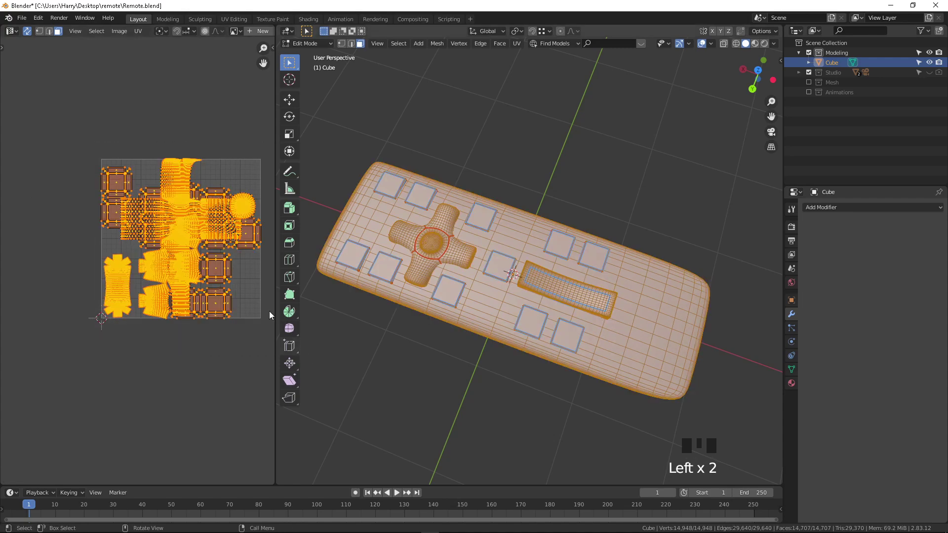
click(99, 32)
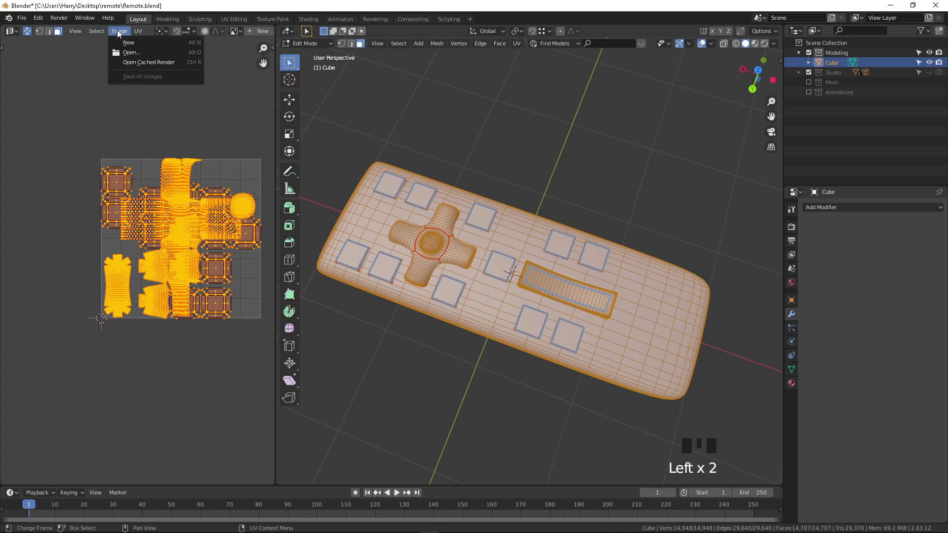
mouse_move(138, 33)
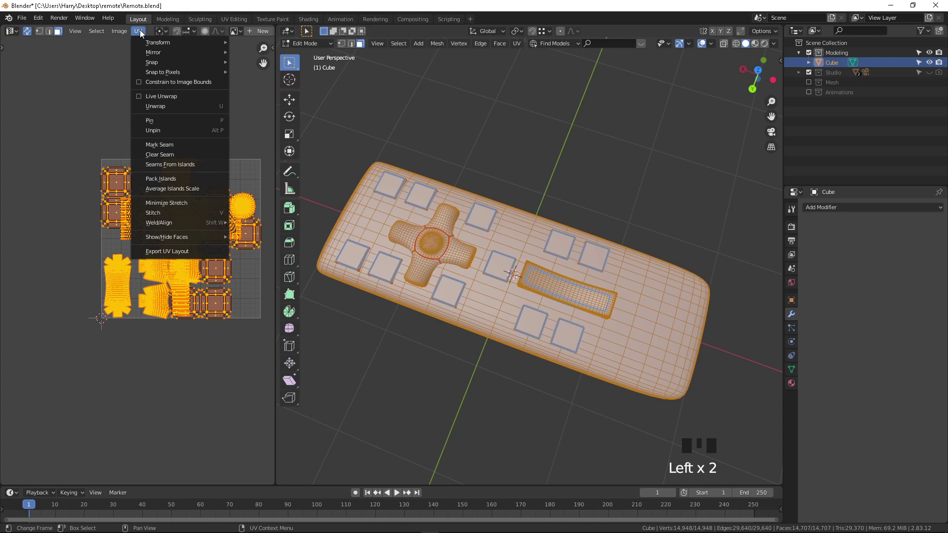
click(207, 178)
scroll(207, 177, up, 1)
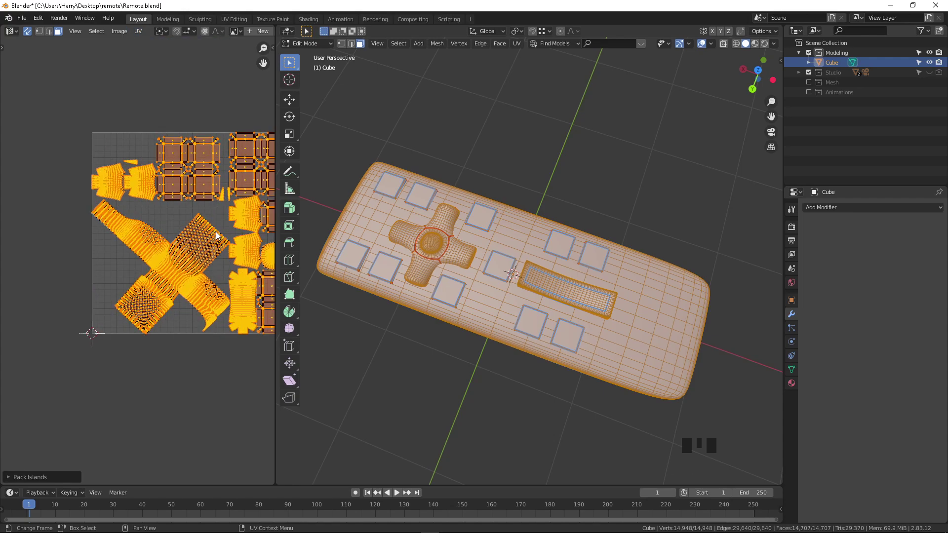
Examine the packed UV islands up close for remaining overlaps.
click(182, 225)
middle_drag(179, 200, 67, 201)
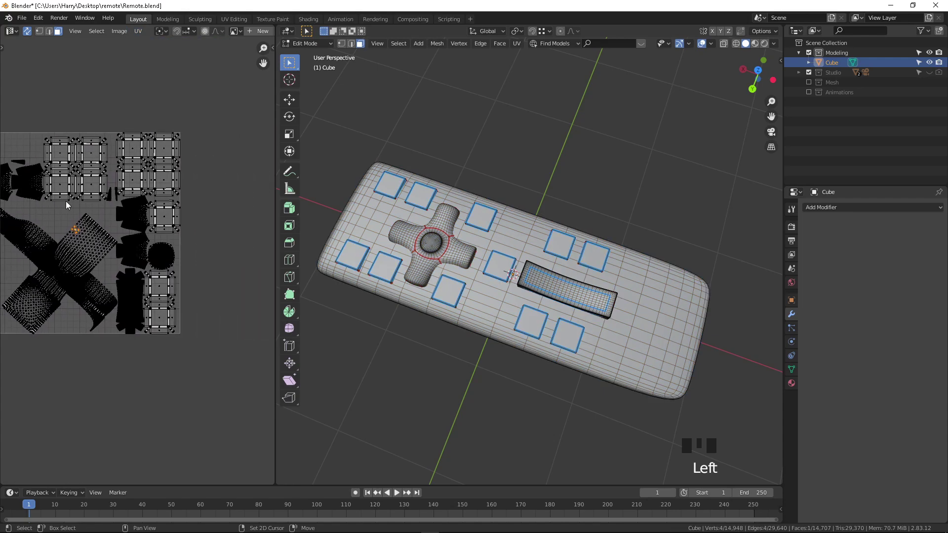
scroll(156, 248, up, 2)
scroll(189, 251, up, 5)
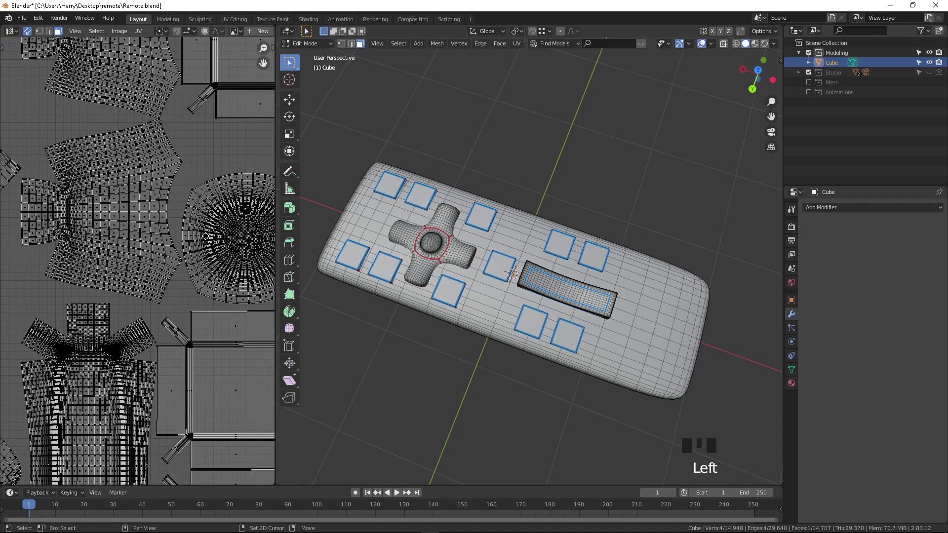
Select the middle faces of the round centre button's UV island to check them, clear the selection, and save the file.
drag(107, 227, 145, 263)
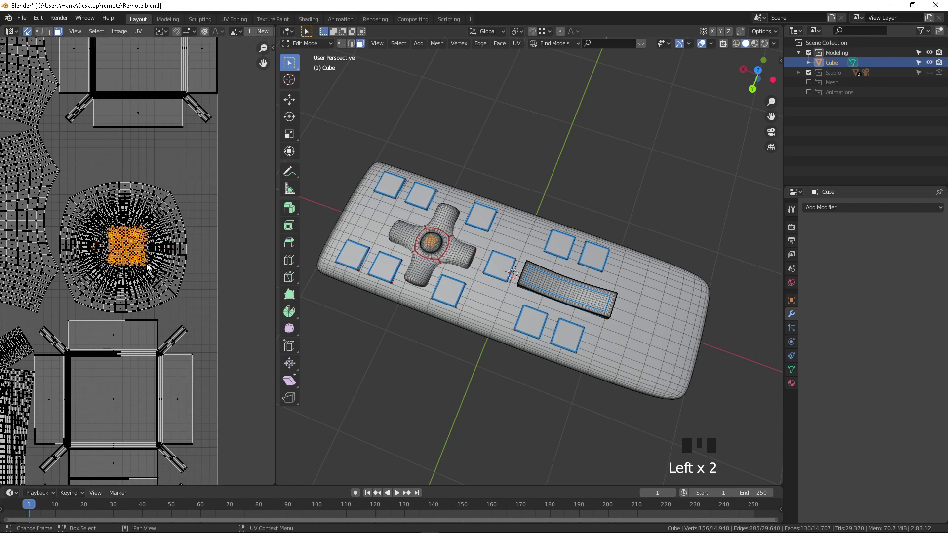
drag(93, 227, 153, 266)
scroll(153, 265, down, 10)
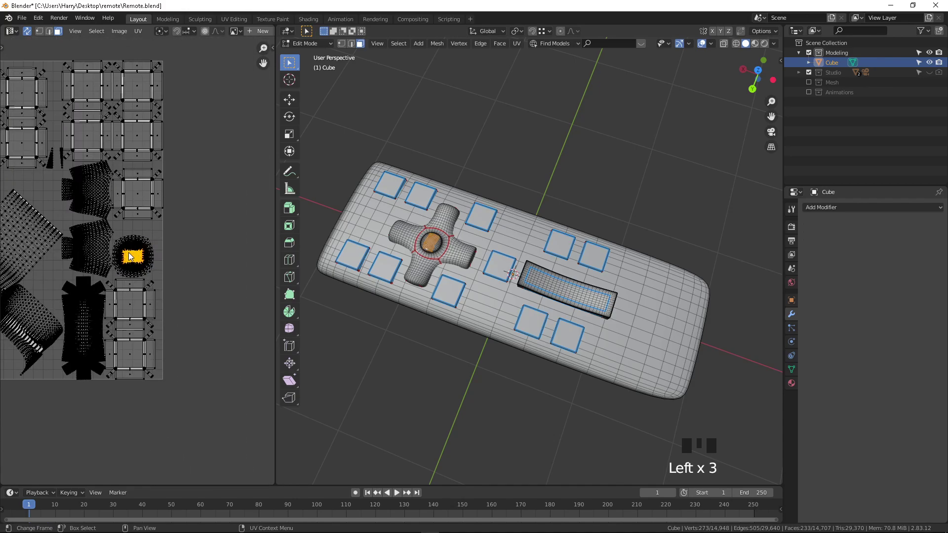
click(171, 242)
scroll(148, 242, up, 3)
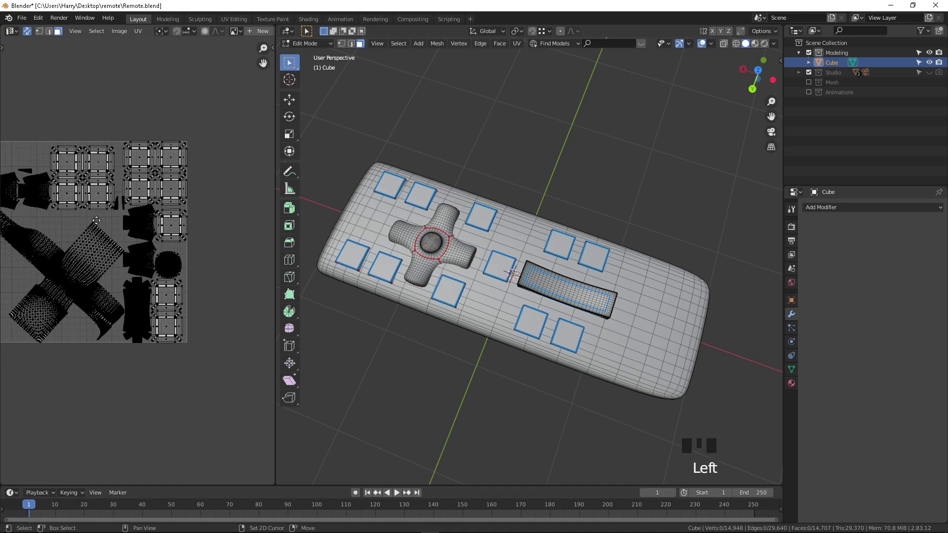
key(ctrl+s)
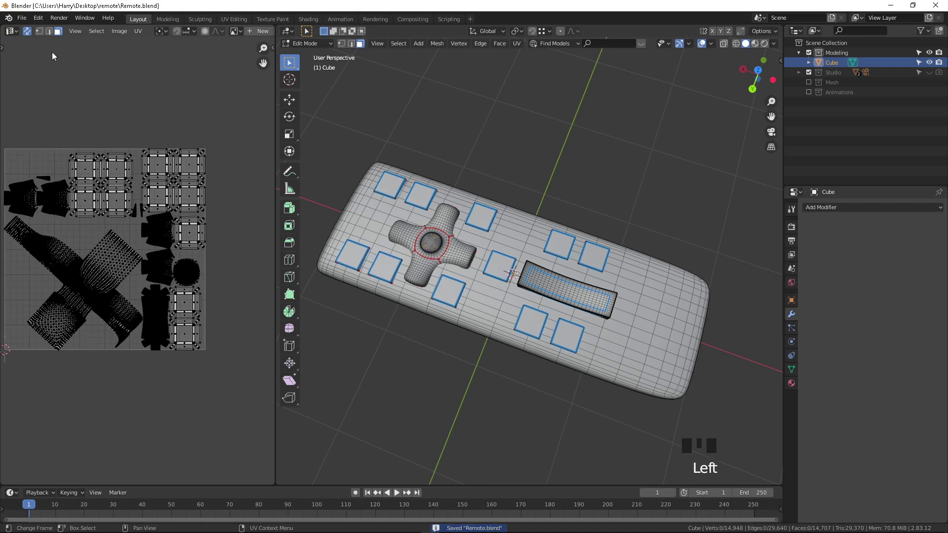
Examine the whole UV layout full screen, leave and re-enter Edit Mode with all faces selected, and clear the selection.
click(124, 34)
key(ctrl+space)
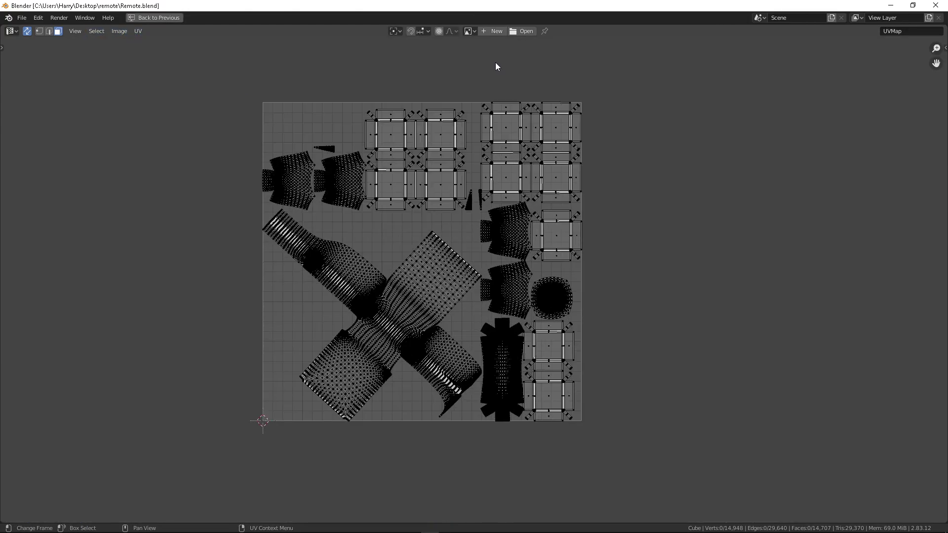
scroll(496, 61, up, 4)
key(ctrl+space)
scroll(485, 264, down, 2)
key(Tab)
click(179, 271)
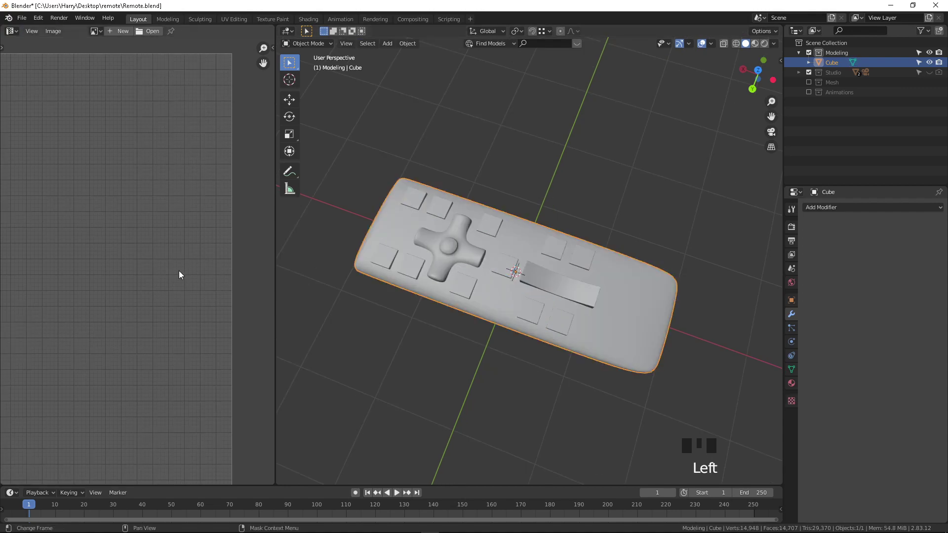
scroll(181, 273, down, 3)
key(Tab)
key(a)
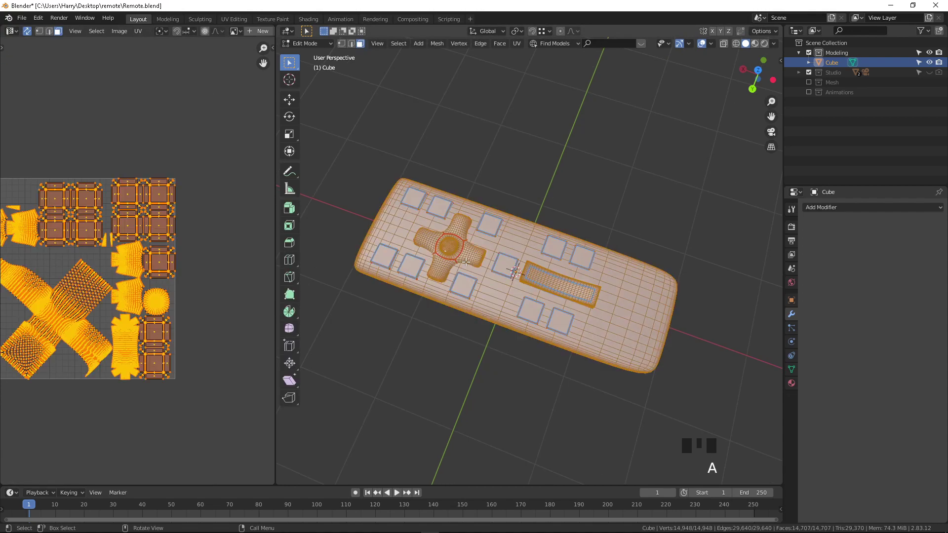
click(532, 170)
Switch the 3D viewport to Material Preview shading.
key(z)
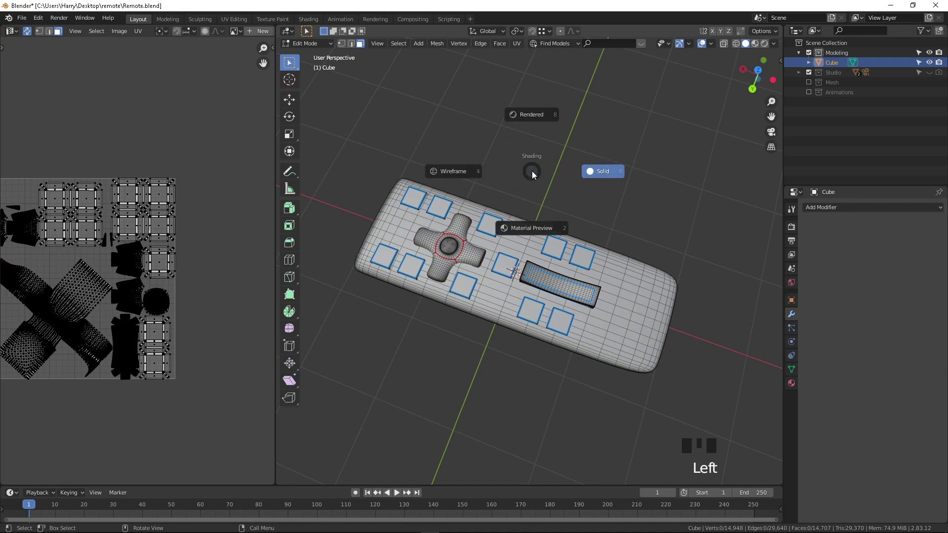
click(498, 229)
shift+middle_drag(495, 245, 572, 240)
click(455, 226)
click(388, 209)
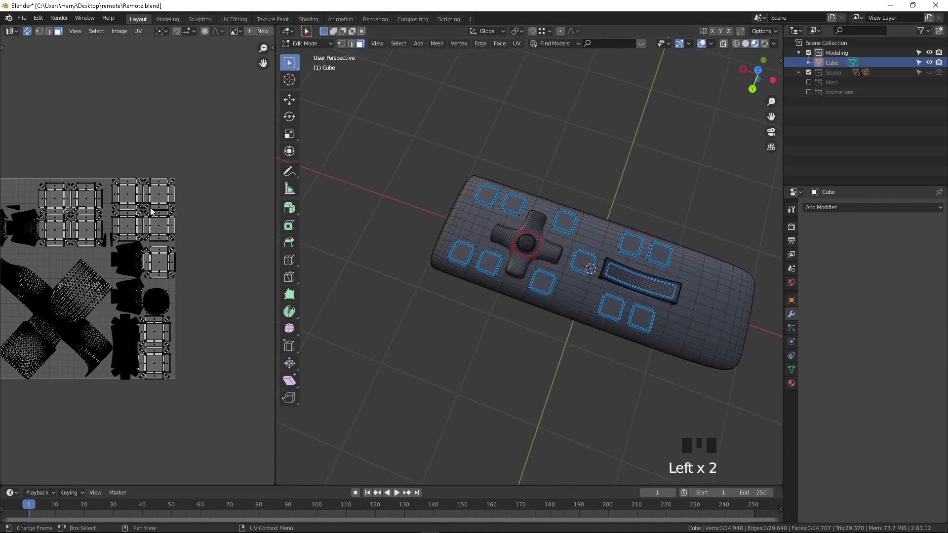
Maximize the UV editor and create a new blank 1024 x 1024 px image named Remote.
key(ctrl+space)
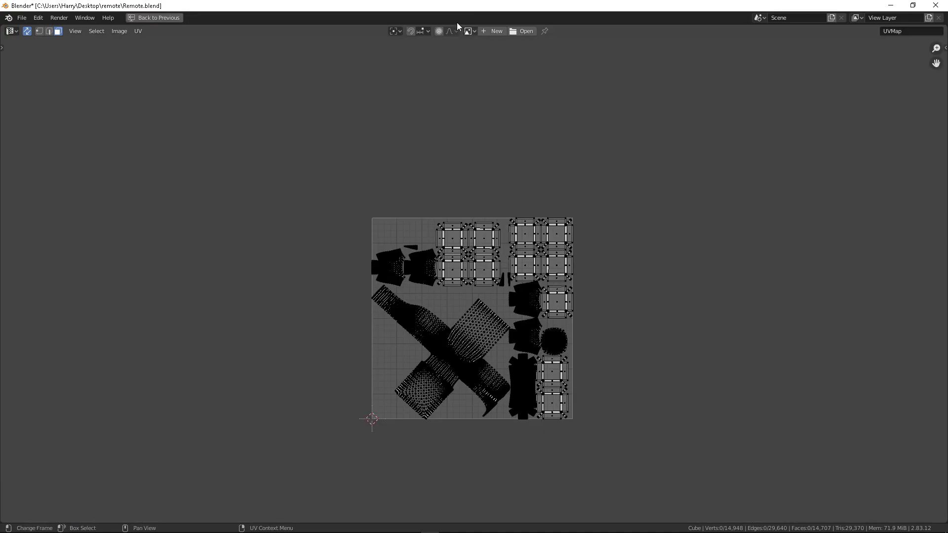
click(491, 31)
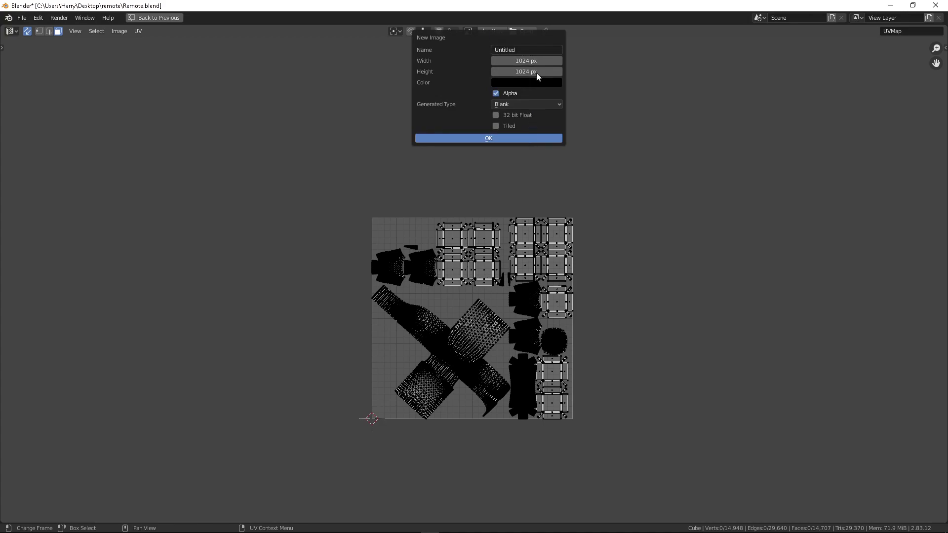
click(531, 49)
text(Remote)
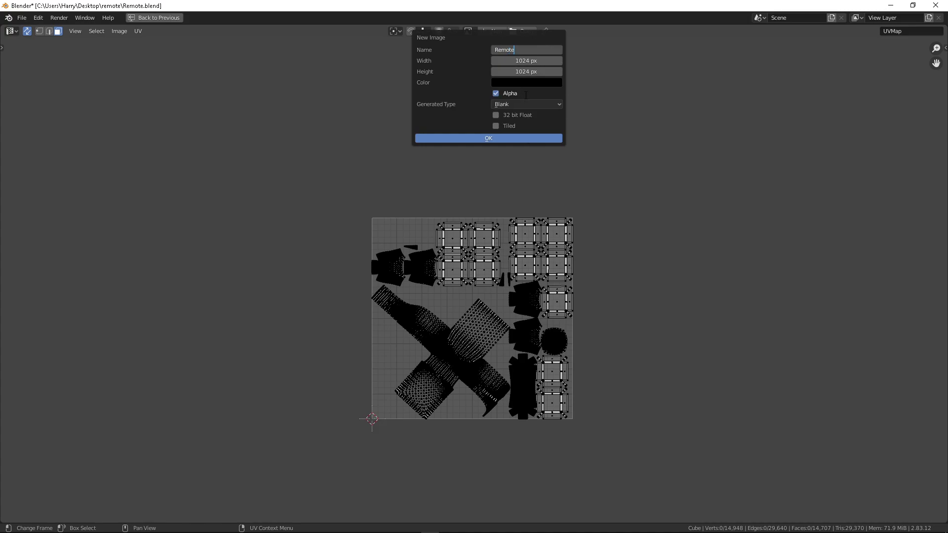
click(540, 139)
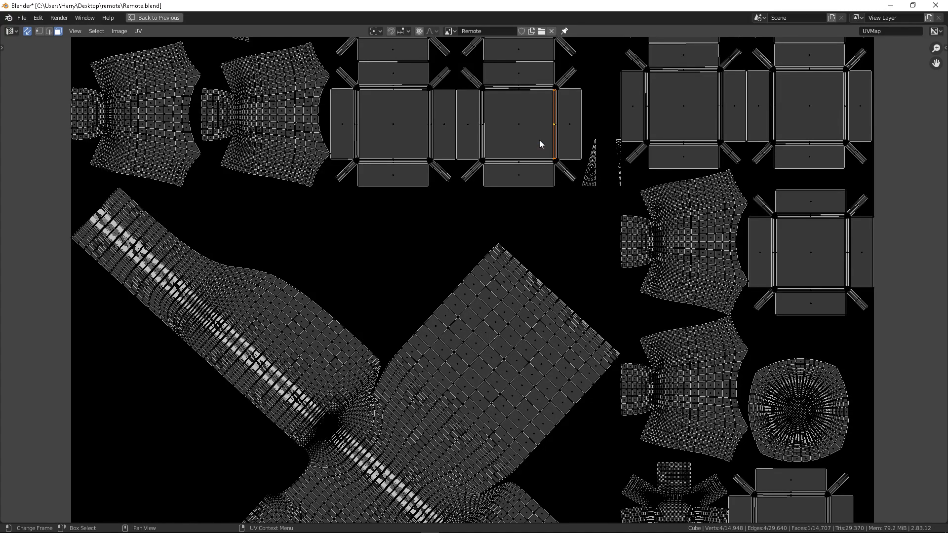
Load uIC.png behind the UV layout, inspect how its icons line up with the islands, and restore the normal editor layout.
scroll(505, 238, down, 3)
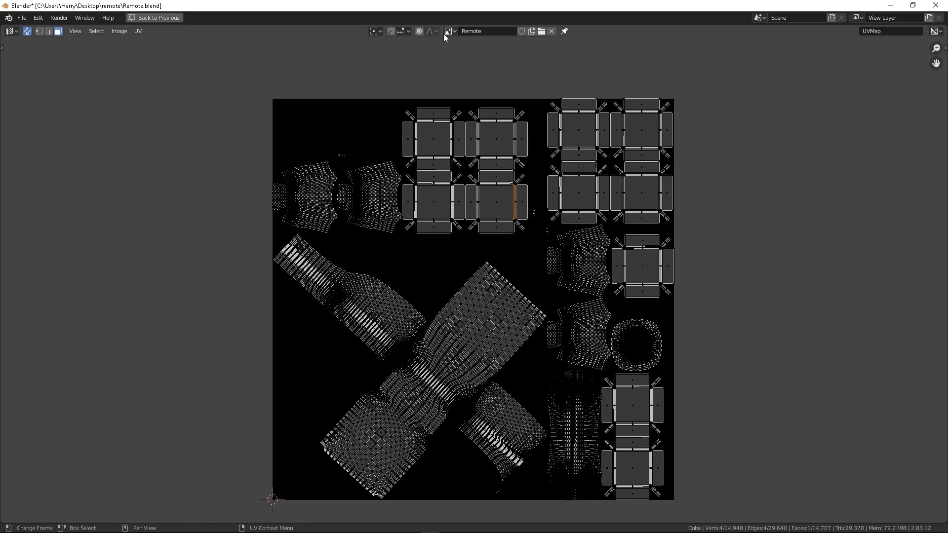
click(450, 31)
click(542, 31)
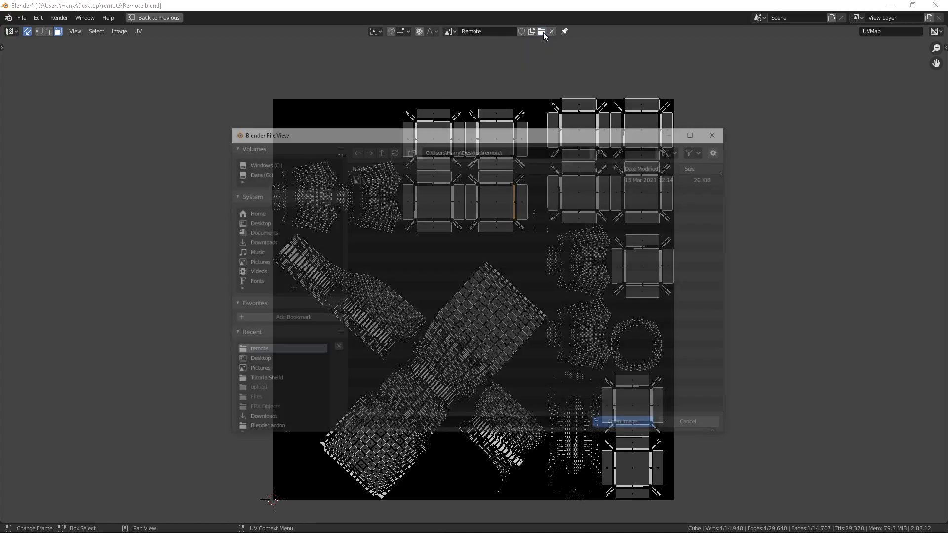
double_click(386, 178)
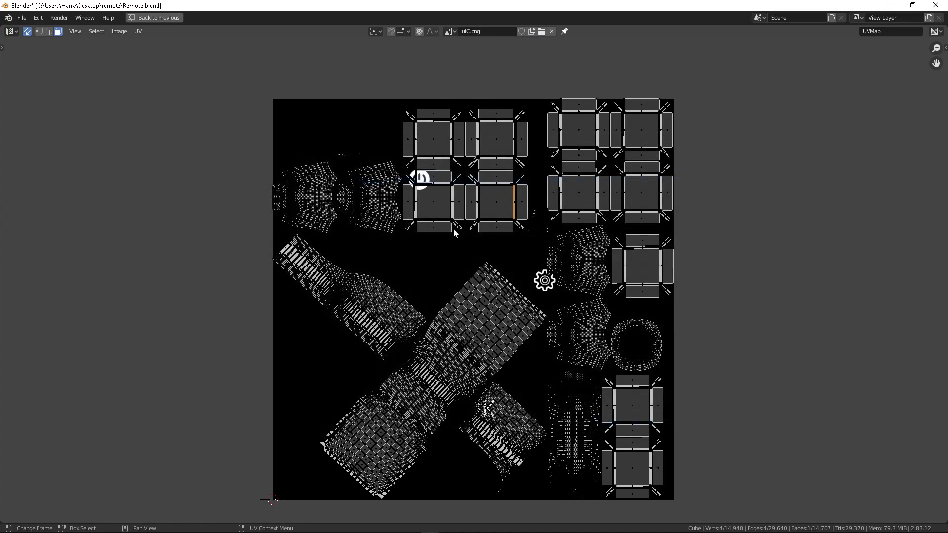
scroll(501, 267, down, 3)
scroll(405, 262, up, 4)
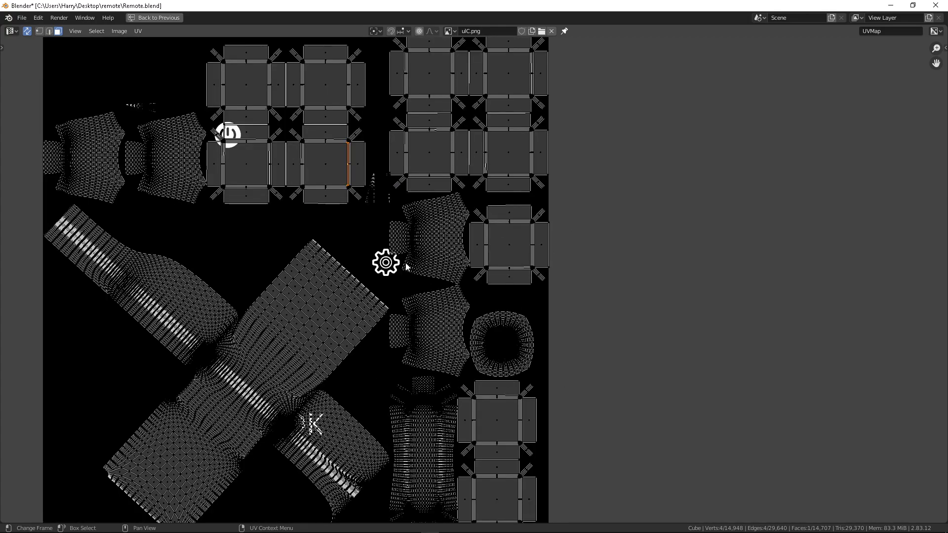
scroll(436, 268, down, 4)
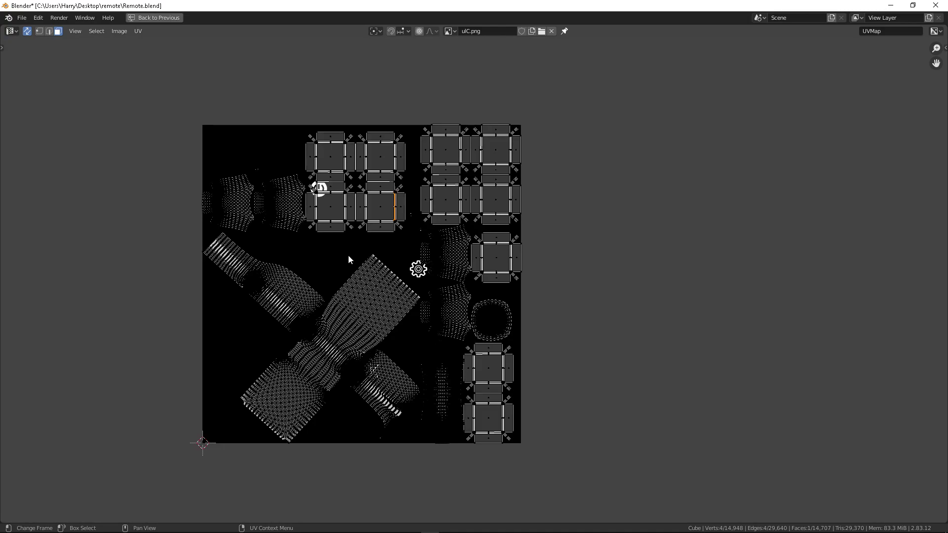
key(ctrl+space)
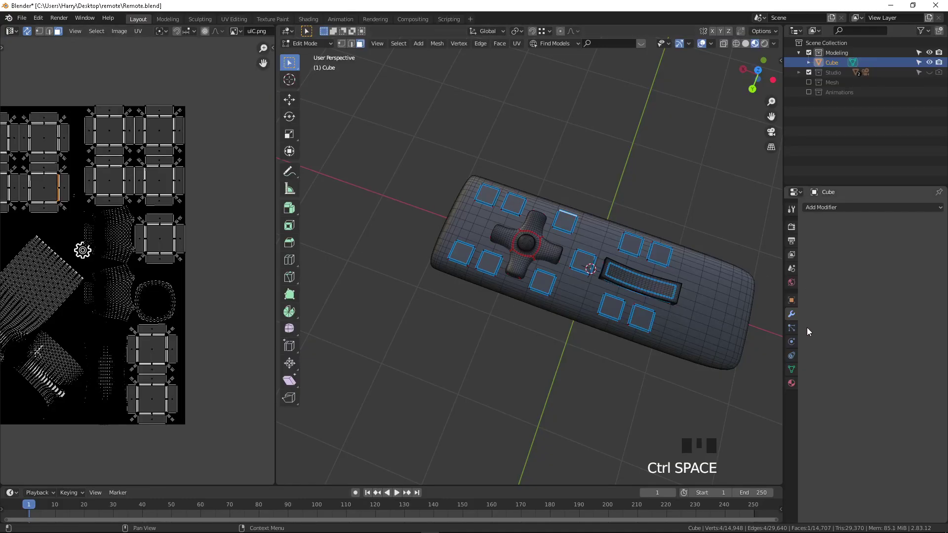
Show the remote's material settings and change the 3D viewport area to the Shader Editor.
click(792, 383)
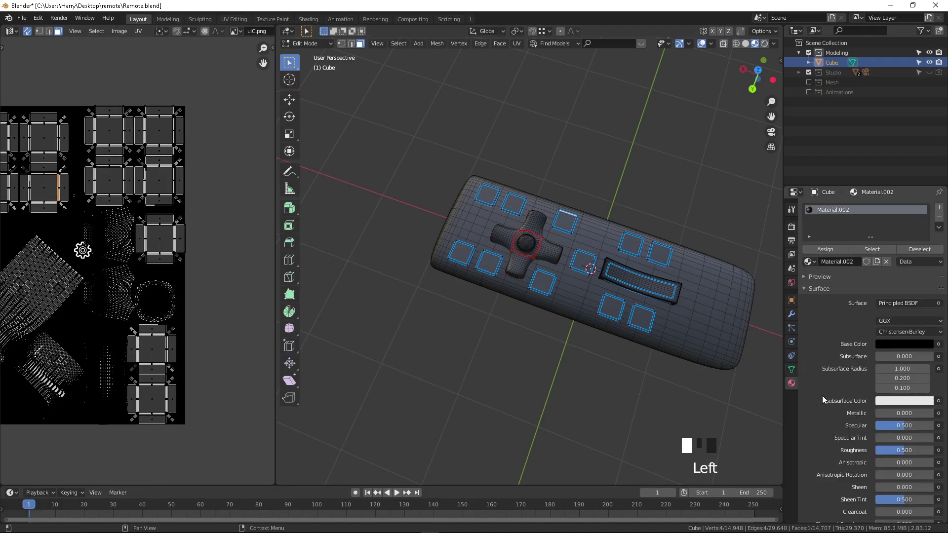
click(782, 208)
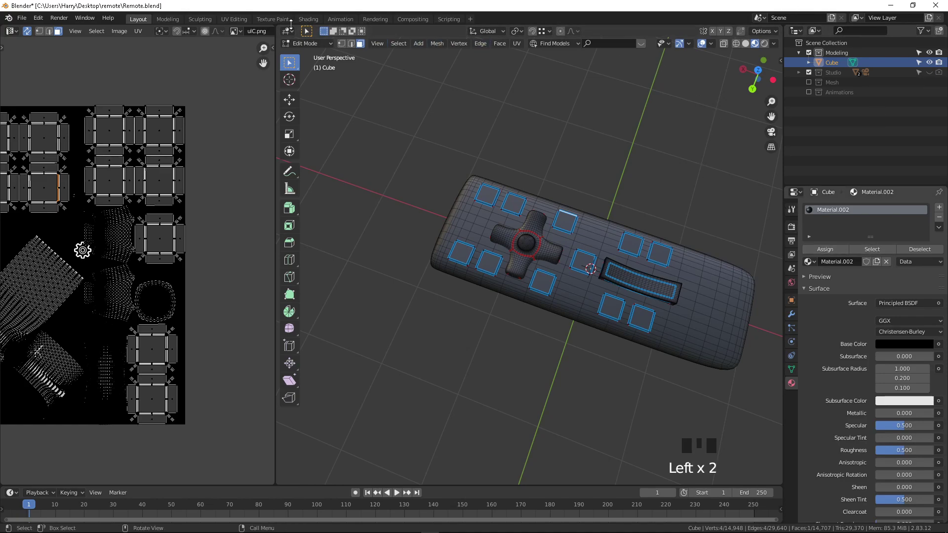
click(290, 32)
click(315, 101)
middle_drag(415, 160, 476, 104)
click(365, 187)
middle_drag(354, 181, 460, 161)
Add an Image Texture node to the remote's material and assign uIC.png to it.
key(shift+a)
click(350, 199)
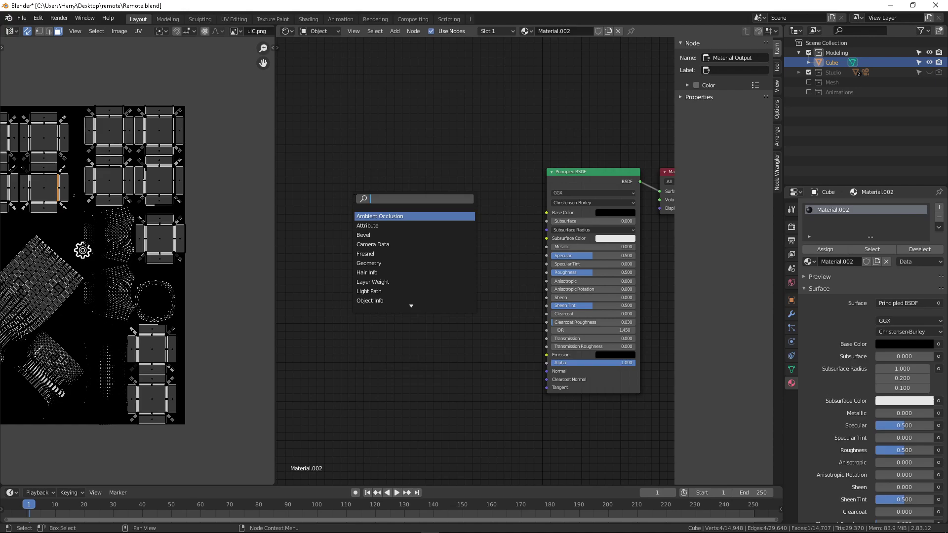
text(image)
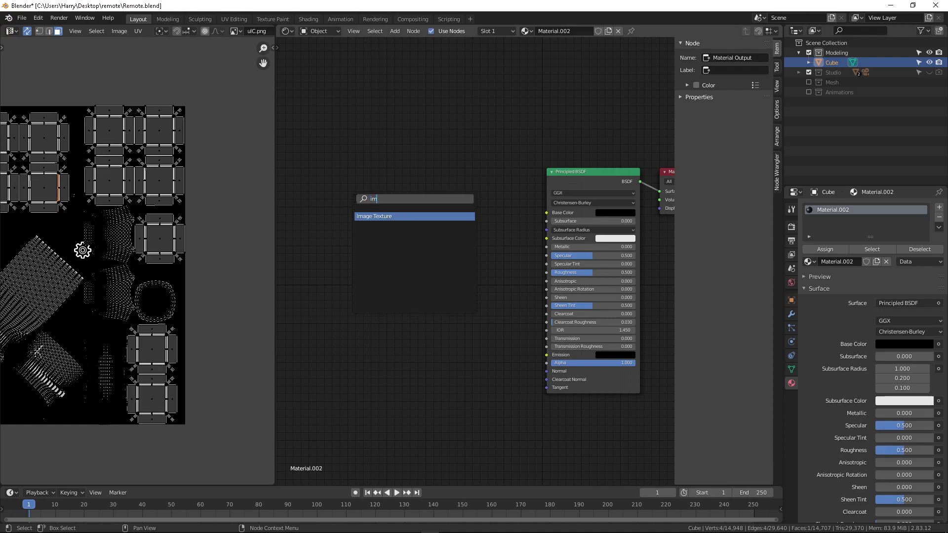
click(388, 216)
click(388, 219)
click(361, 230)
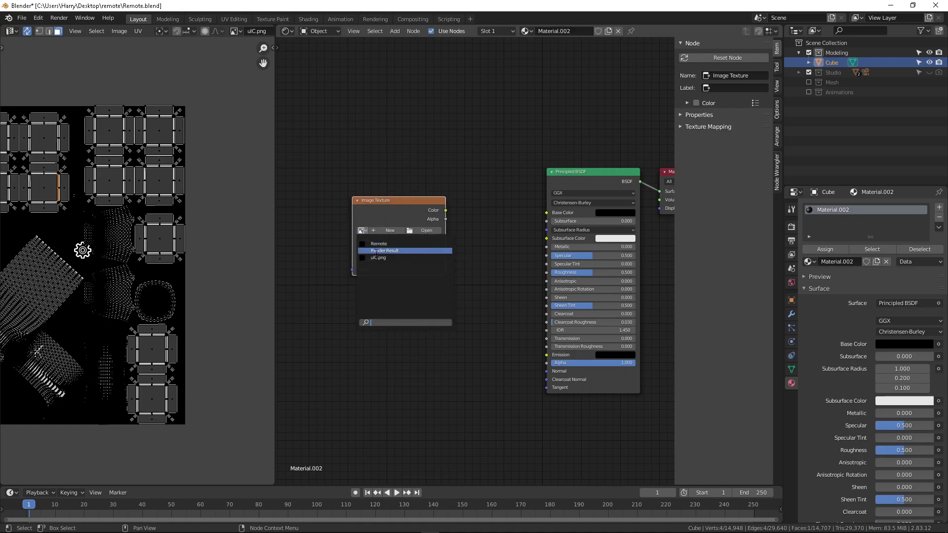
click(409, 258)
Spread the nodes out, moving the Principled BSDF and Material Output apart and placing the uIC.png texture node above the gap.
drag(446, 210, 510, 215)
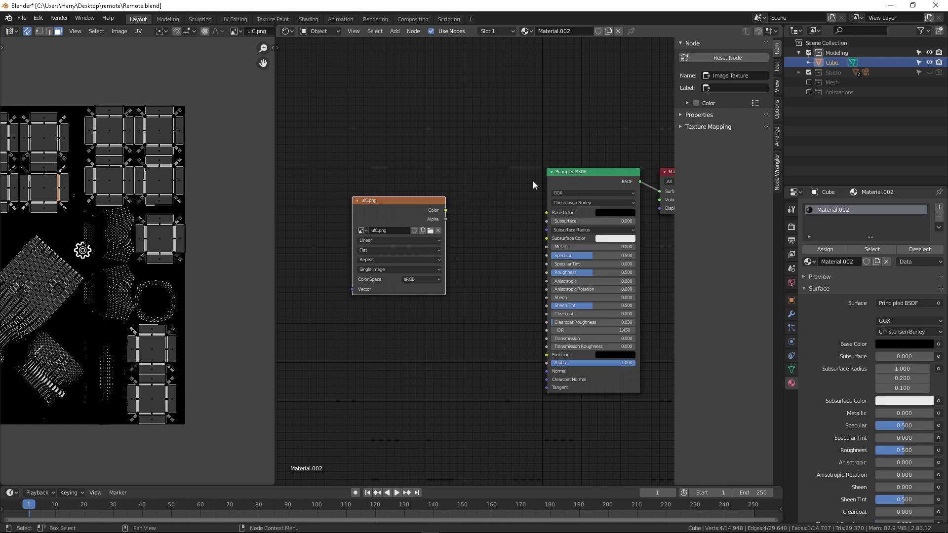
click(601, 164)
key(Home)
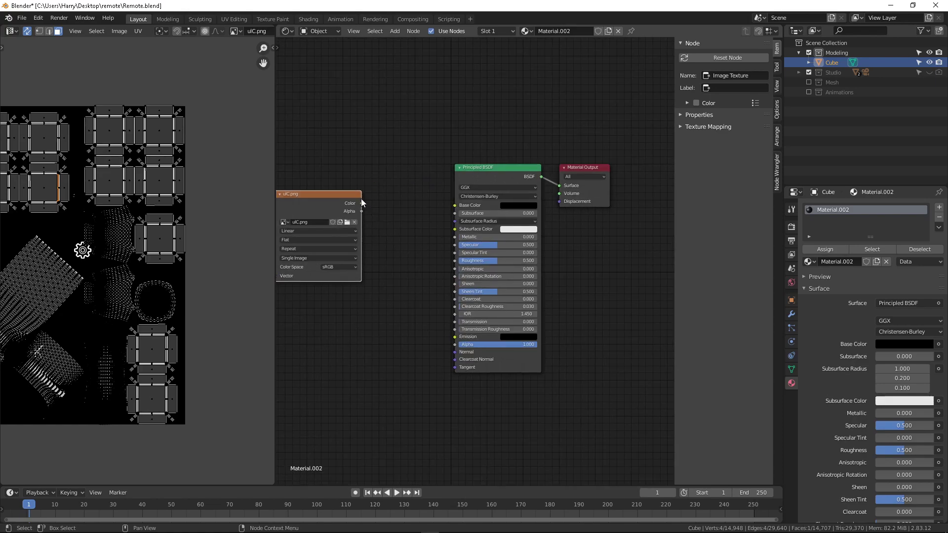
scroll(451, 163, down, 1)
drag(429, 125, 623, 387)
scroll(521, 237, down, 1)
scroll(521, 229, down, 1)
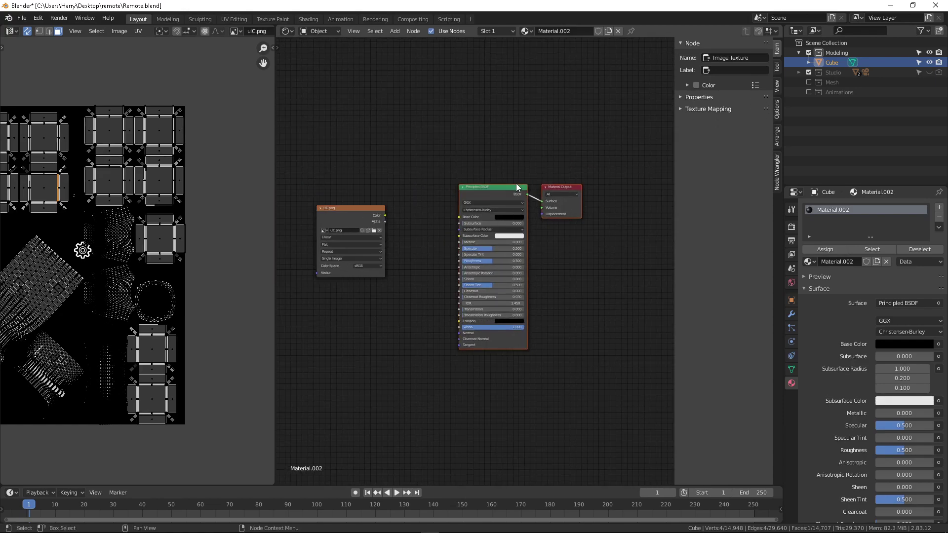
drag(516, 190, 467, 291)
drag(368, 206, 610, 215)
scroll(525, 279, up, 1)
middle_drag(567, 247, 482, 190)
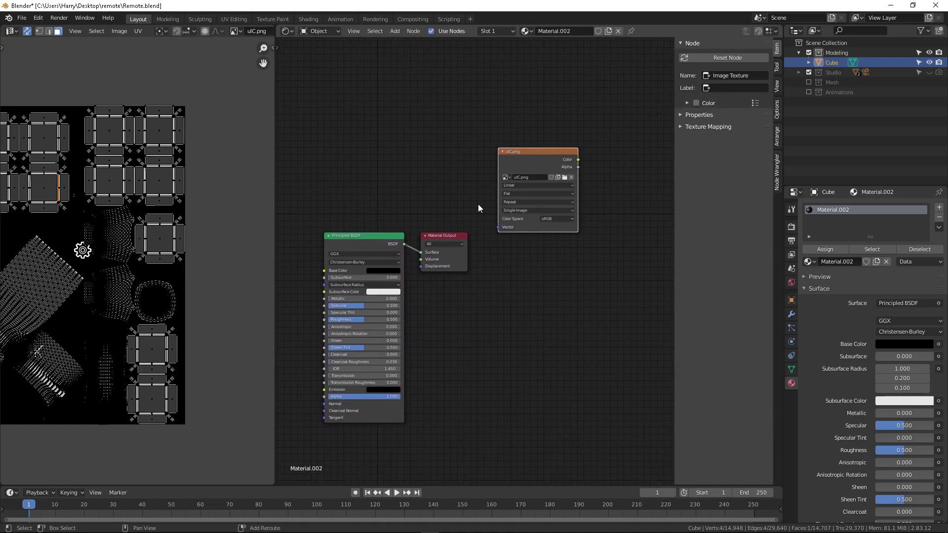
drag(450, 235, 655, 268)
drag(549, 150, 529, 109)
middle_drag(588, 230, 561, 207)
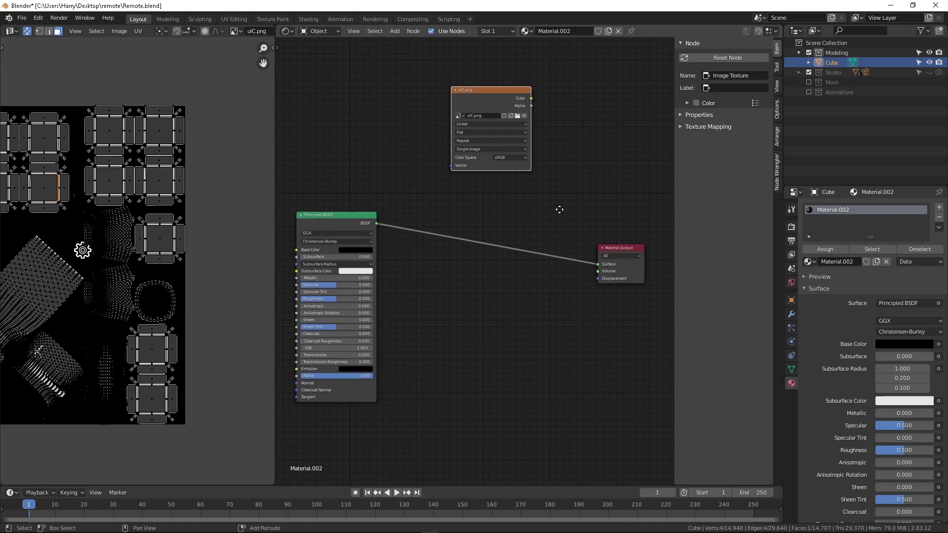
Duplicate the Principled BSDF node and place the copy directly above the original.
click(354, 215)
scroll(353, 210, down, 2)
key(shift+d)
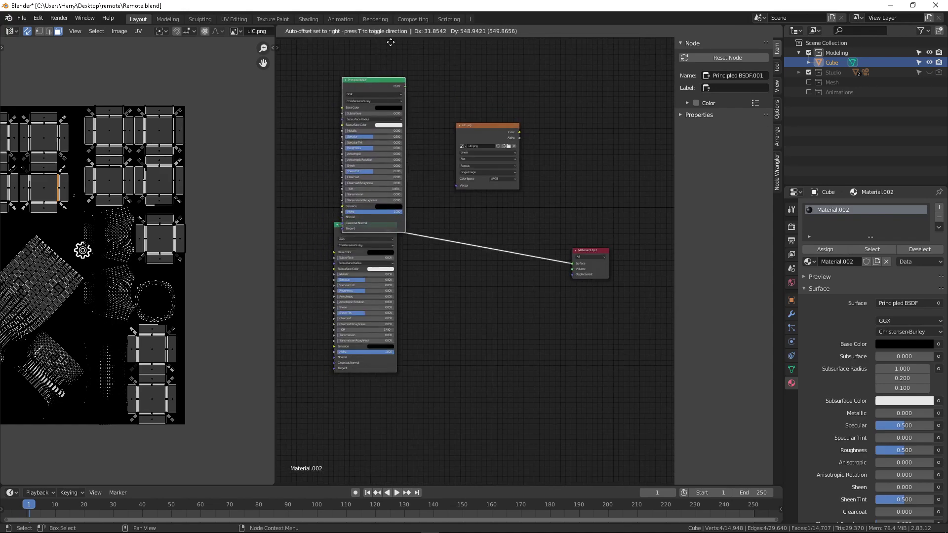
click(380, 483)
Add a Mix Shader node and link the uIC.png texture's Color output to its Fac input.
key(shift+a)
click(528, 210)
text(mix)
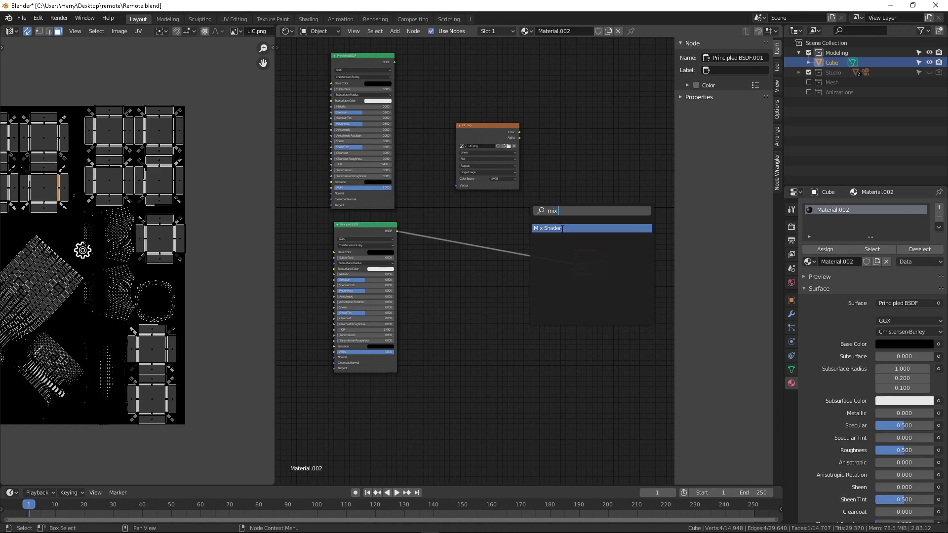
click(563, 229)
click(537, 230)
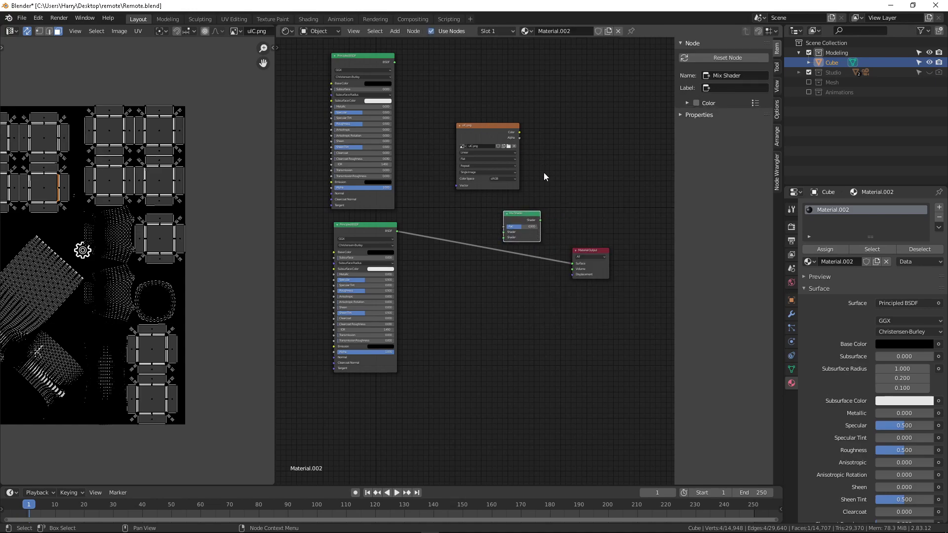
drag(519, 132, 555, 194)
drag(489, 128, 462, 117)
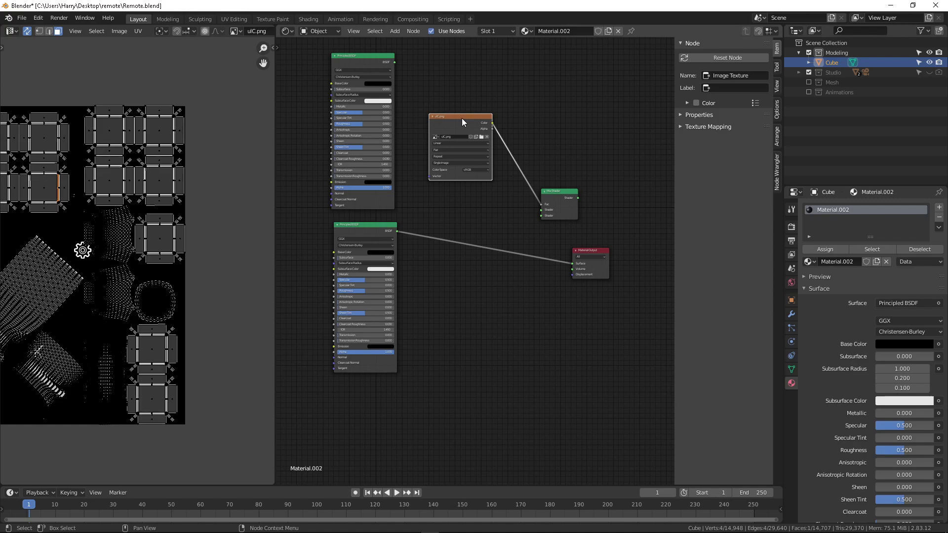
Delete the duplicate Principled BSDF, image texture and Mix Shader nodes, and move the Material Output closer to the remaining shader.
scroll(463, 122, down, 3)
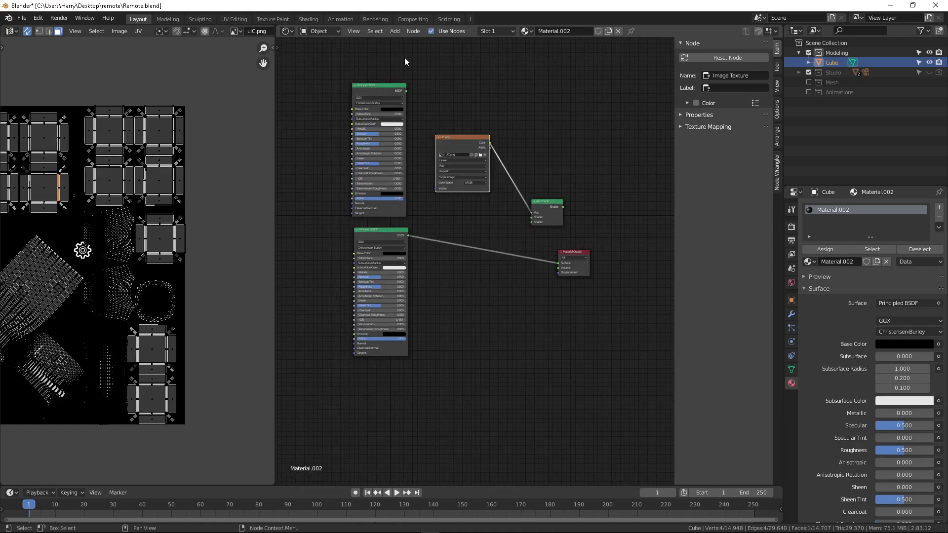
drag(385, 75, 505, 188)
key(x)
click(526, 221)
key(x)
drag(548, 260, 497, 256)
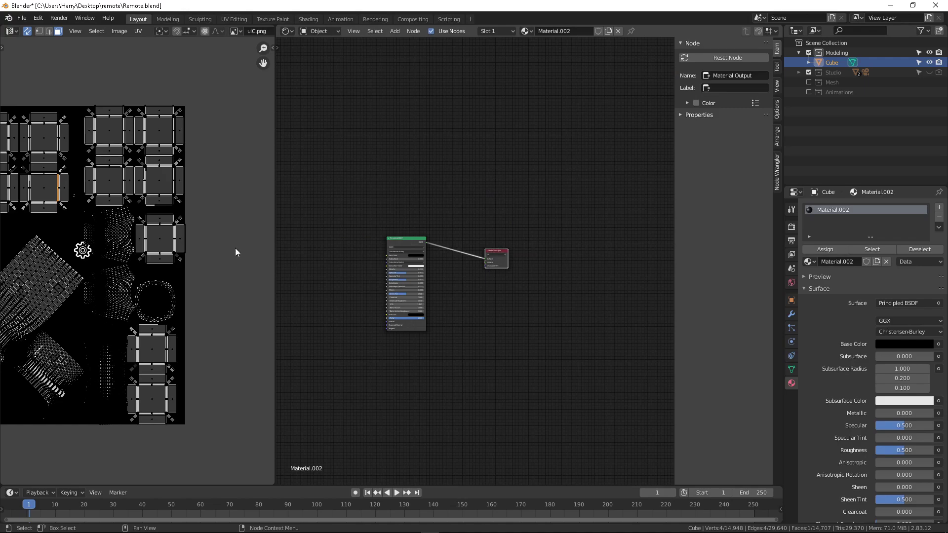
Maximize the UV editor and unlink the uIC.png image from it.
scroll(242, 252, down, 3)
middle_drag(106, 264, 159, 247)
key(ctrl+space)
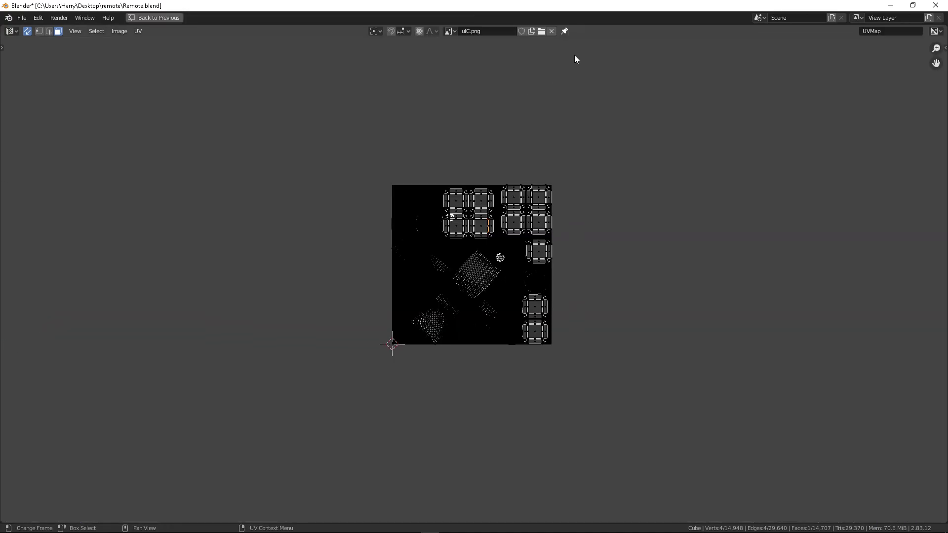
click(553, 32)
scroll(458, 267, up, 8)
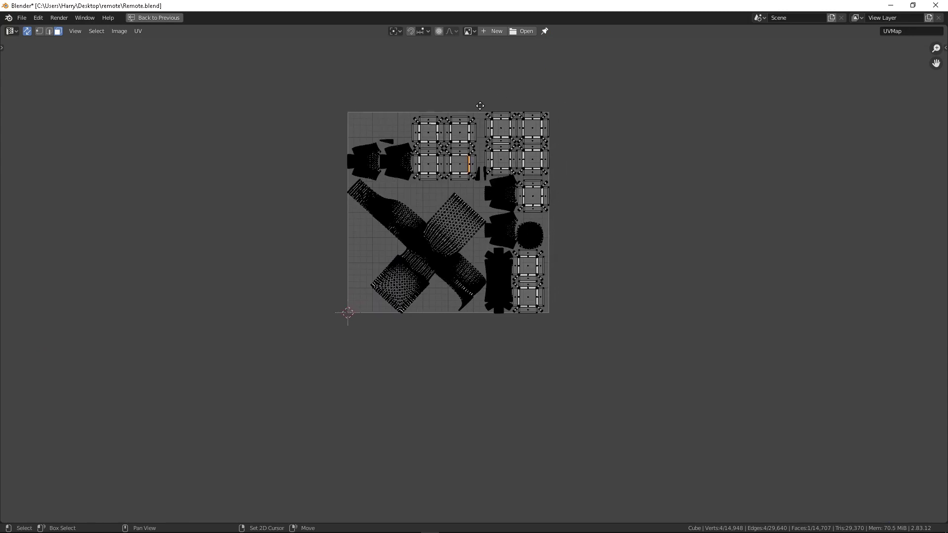
Save the file and restore the maximized UV editor to the split layout.
scroll(348, 242, up, 5)
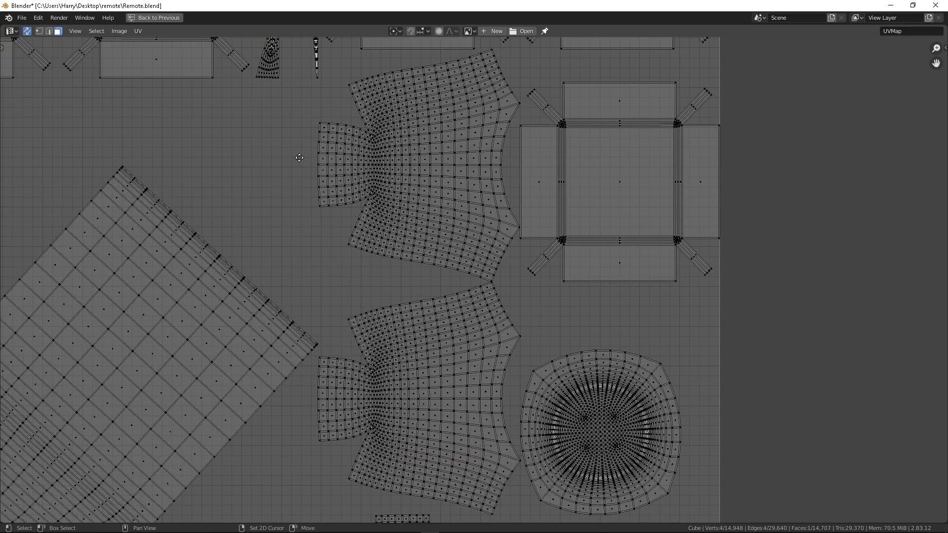
middle_drag(299, 157, 344, 303)
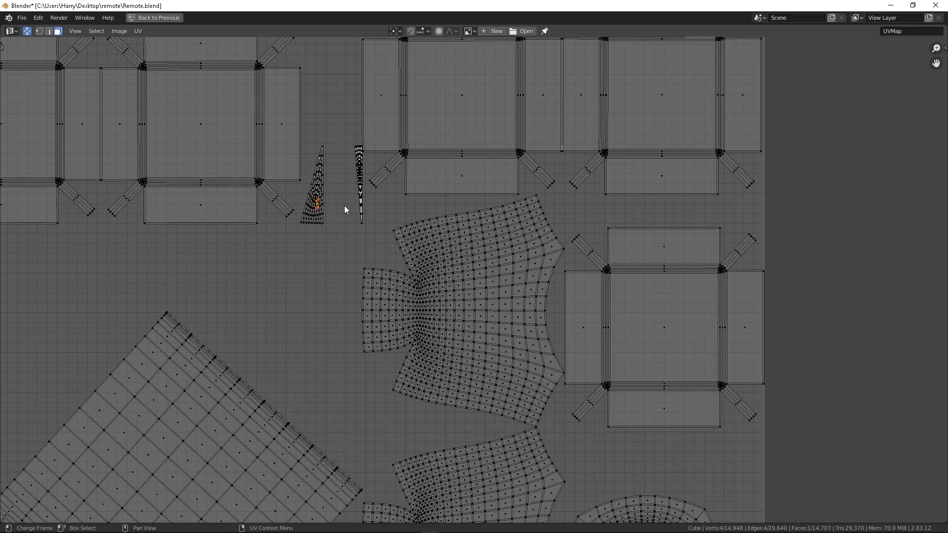
click(364, 189)
scroll(364, 188, down, 5)
middle_drag(363, 190, 307, 111)
scroll(305, 183, down, 4)
scroll(413, 263, up, 4)
middle_drag(359, 222, 336, 194)
key(ctrl+s)
key(ctrl+space)
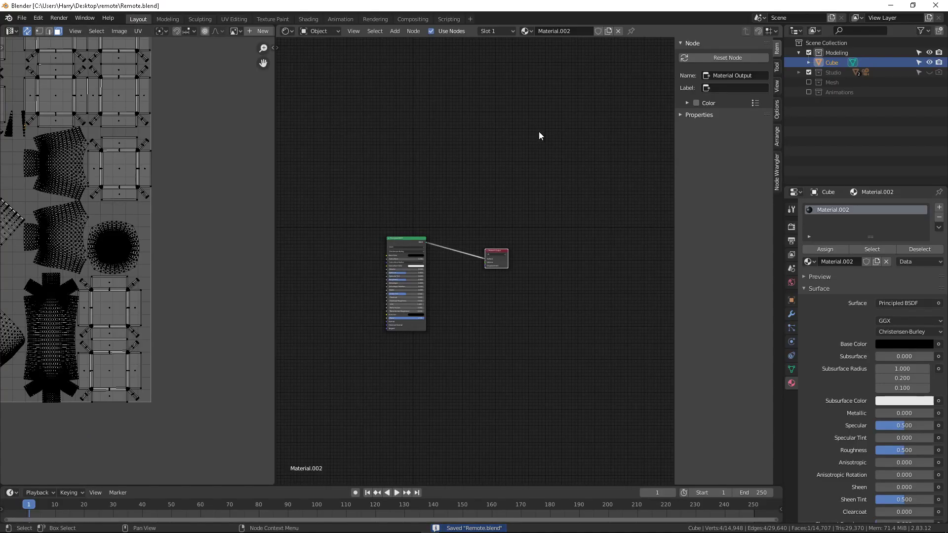
Switch the shader editor area to a 3D viewport showing the remote's button side in Object Mode.
click(286, 31)
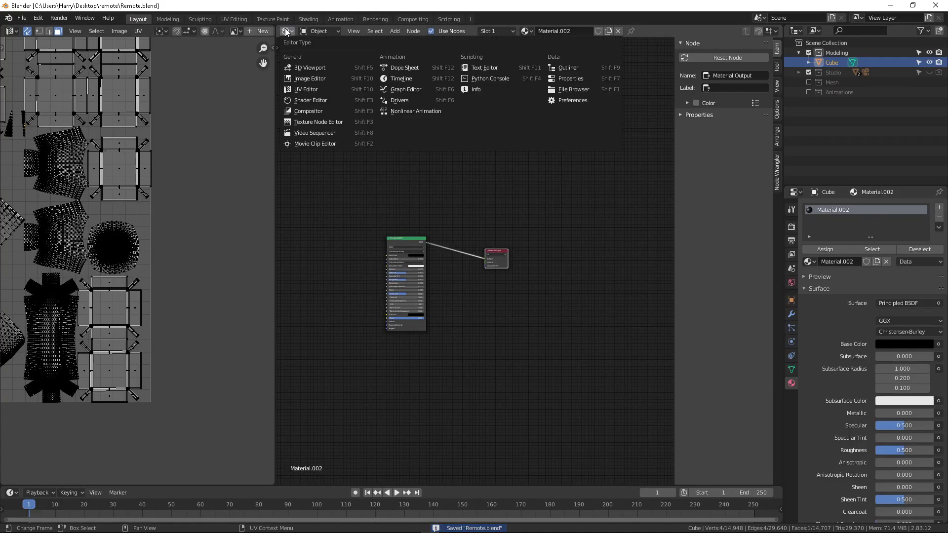
click(319, 67)
shift+middle_drag(497, 175, 493, 109)
key(Tab)
scroll(494, 108, up, 5)
key(Tab)
key(Tab)
Add a second material slot to the remote with a new material named Button.
click(939, 207)
click(810, 262)
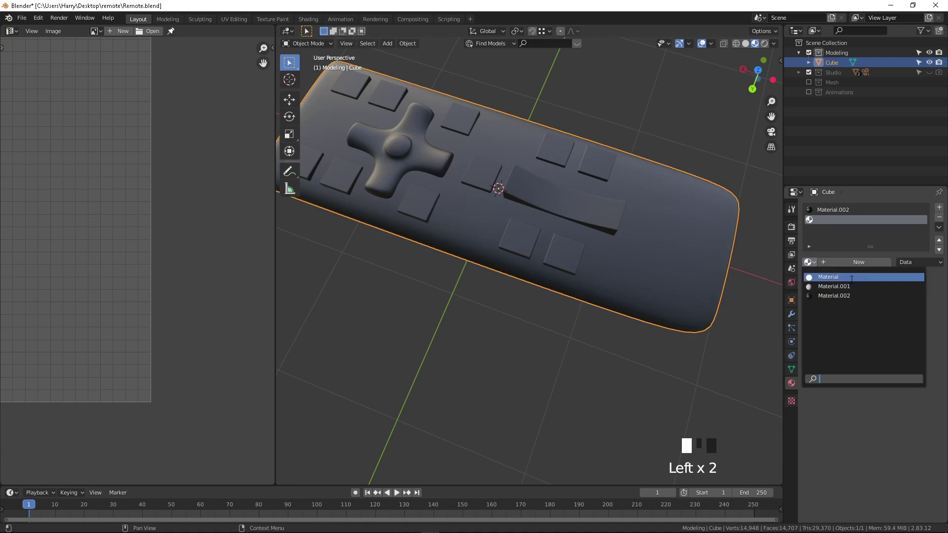
click(859, 235)
click(860, 262)
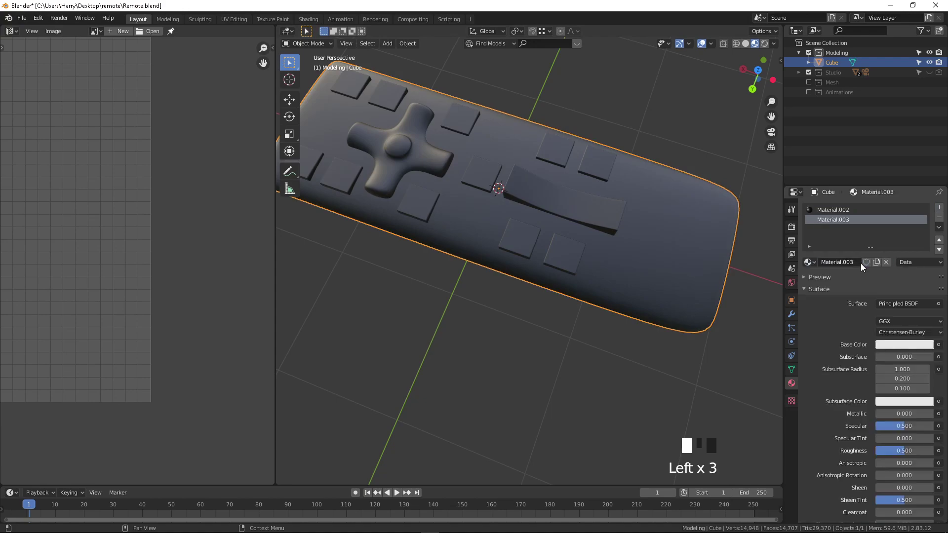
click(859, 263)
text(Button)
click(845, 263)
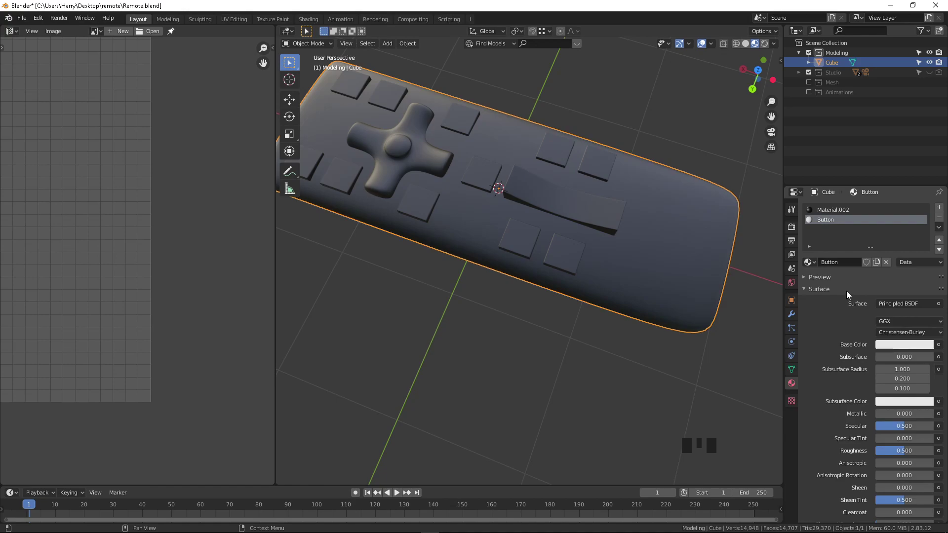
Select the linked faces of the four-armed directional pad and its centre button, and assign the Button material to them.
shift+middle_drag(387, 138, 449, 230)
scroll(449, 232, up, 2)
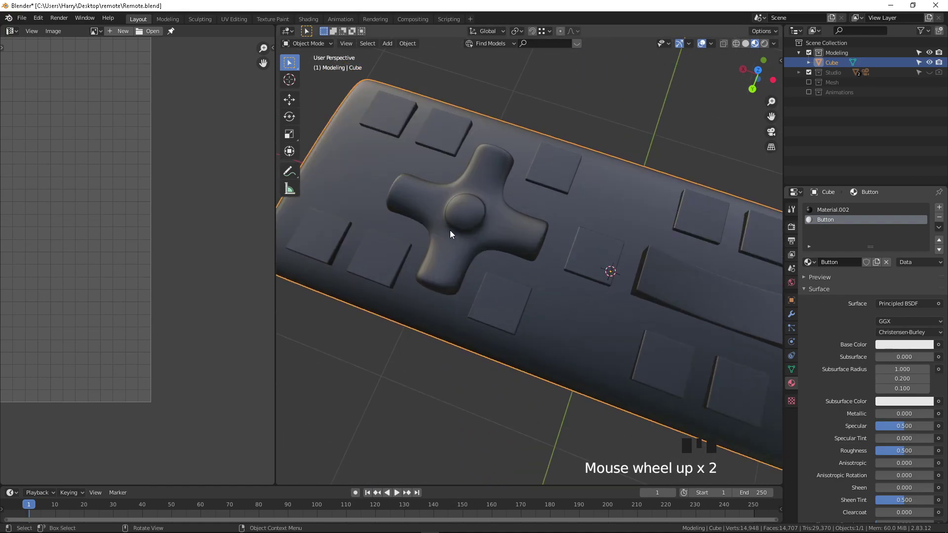
key(Tab)
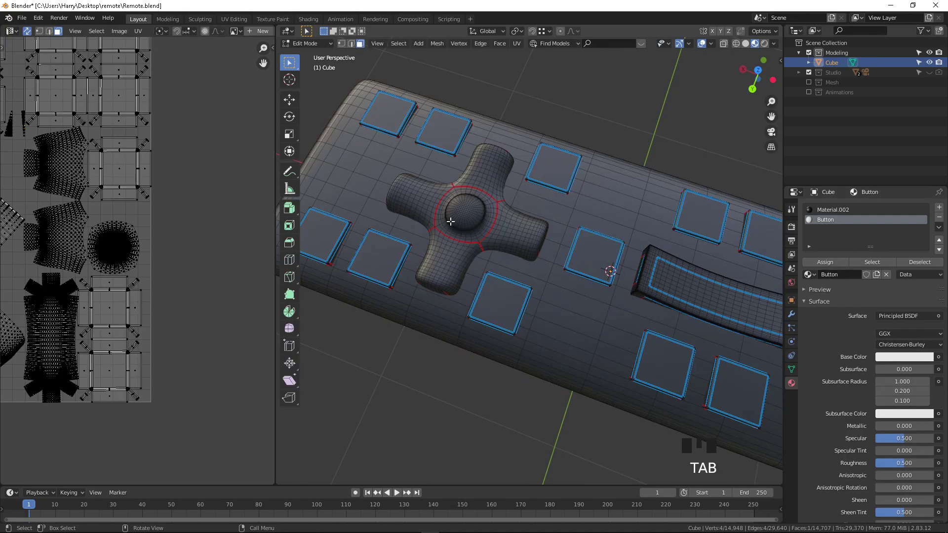
click(452, 222)
key(l)
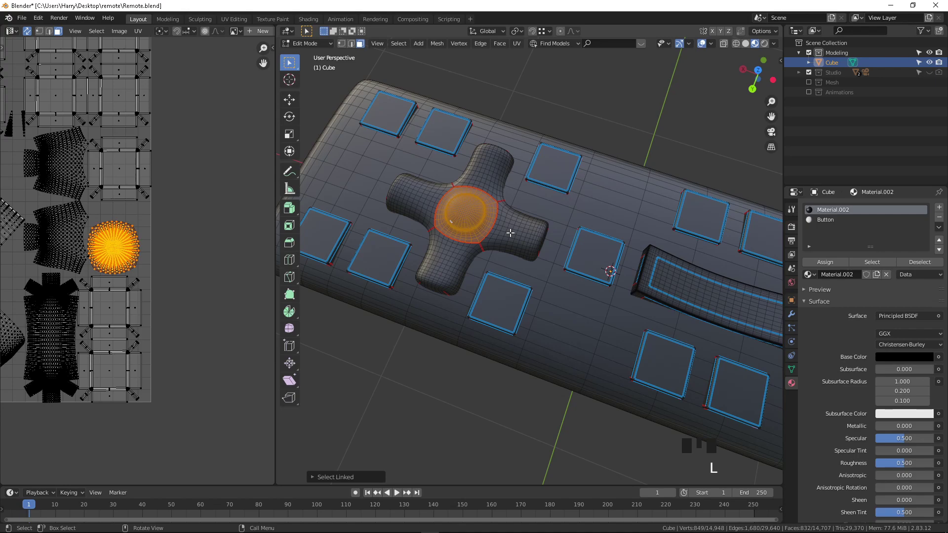
key(ctrl+l)
key(l)
key(l)
key(l)
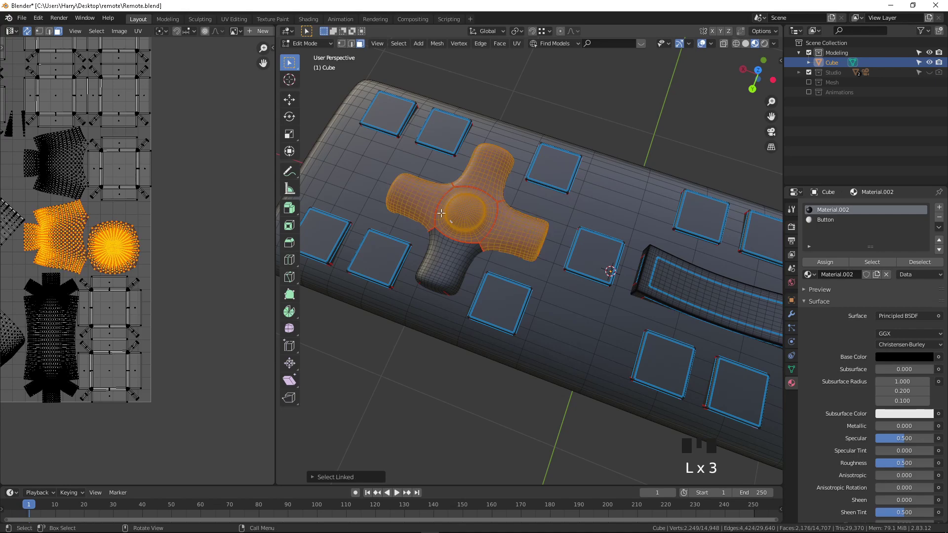
key(l)
middle_drag(474, 243, 492, 230)
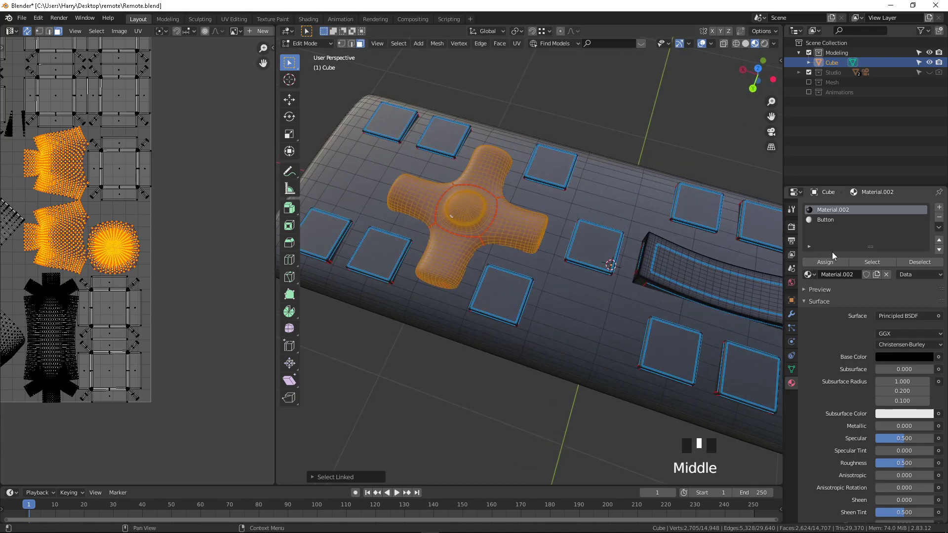
click(835, 221)
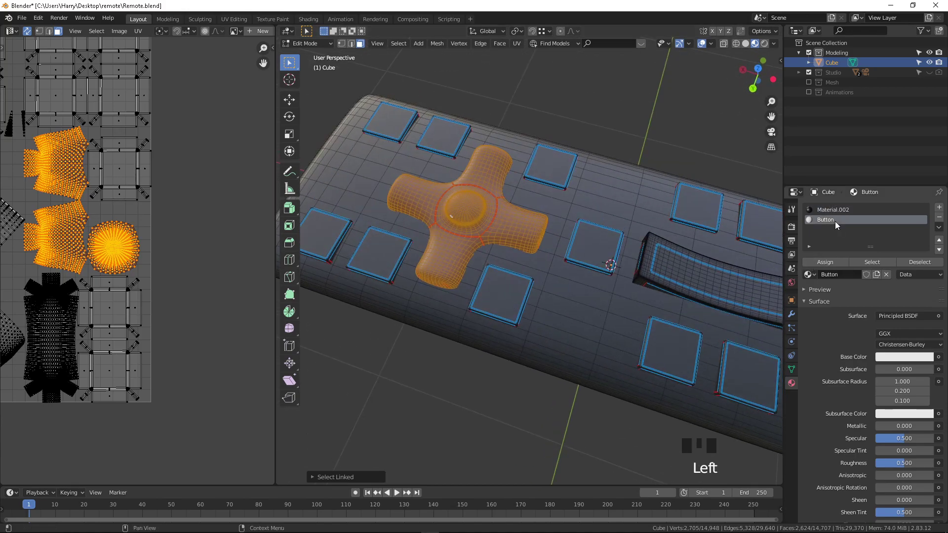
click(831, 264)
Examine the directional pad's material on the remote and its islands in the UV layout, ending with nothing selected.
scroll(492, 255, down, 2)
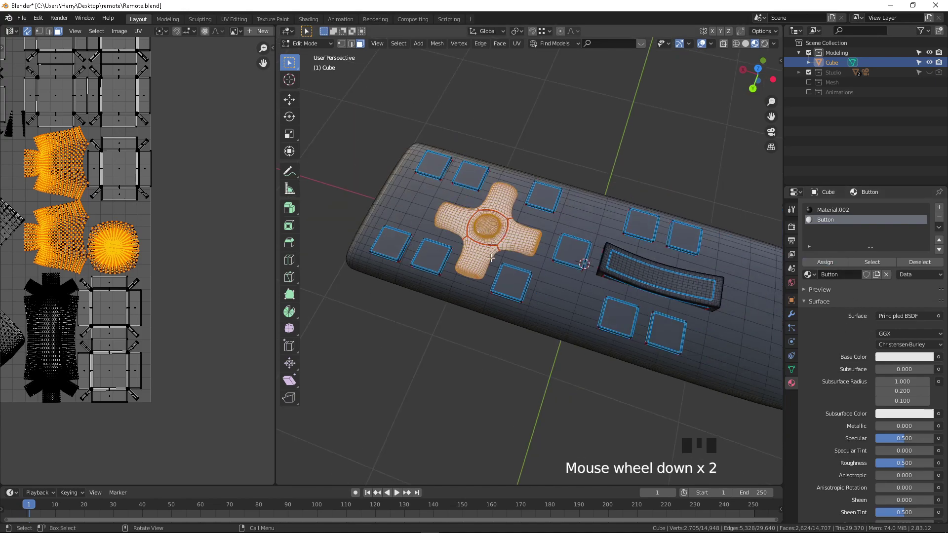
key(Tab)
middle_drag(503, 221, 487, 182)
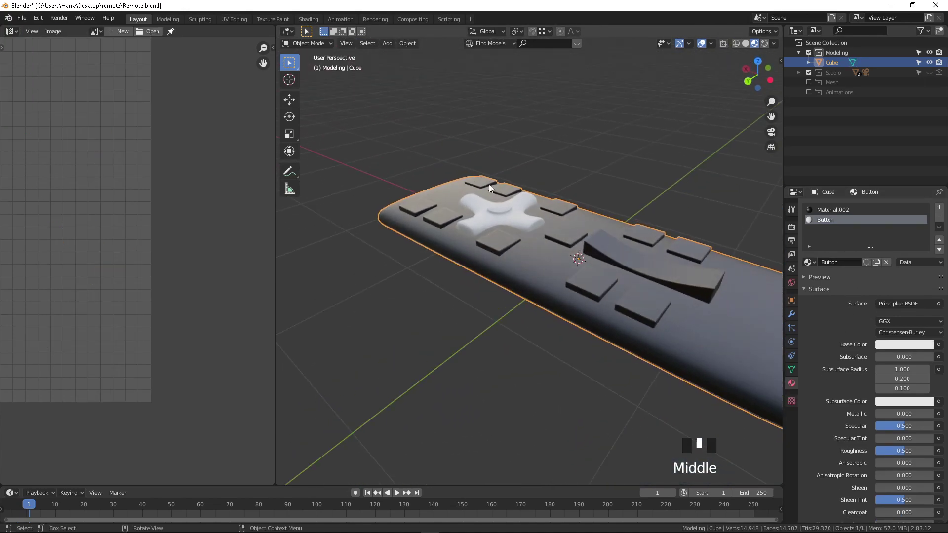
scroll(507, 212, up, 4)
middle_drag(507, 213, 568, 180)
key(Tab)
scroll(475, 168, down, 2)
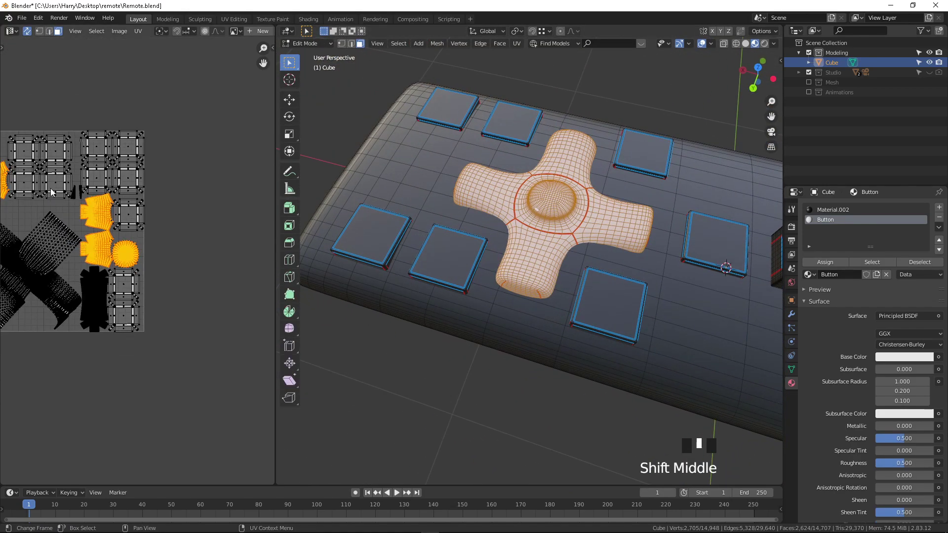
scroll(148, 260, down, 3)
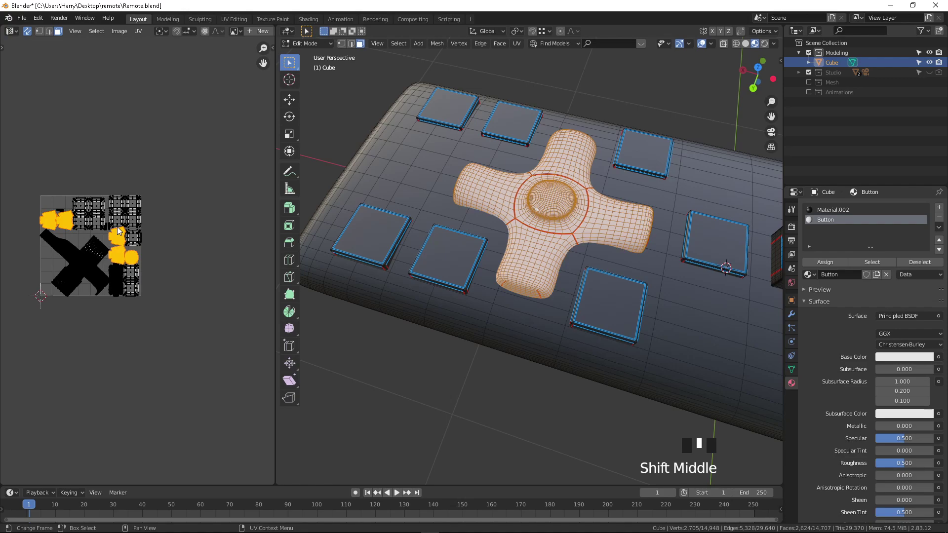
click(151, 174)
Rename the Button material to l.
double_click(810, 223)
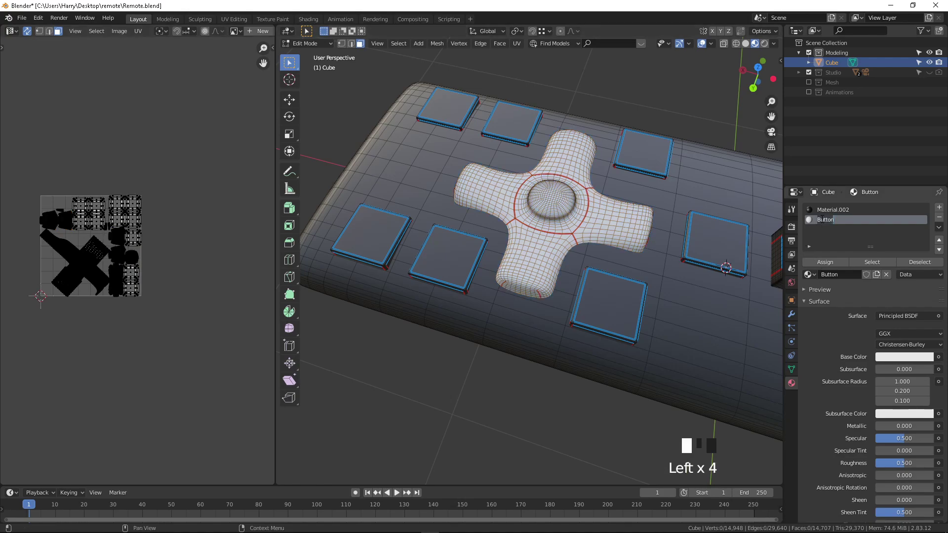
click(808, 220)
double_click(810, 223)
key(BackSpace)
Select all linked parts of the directional pad and move their UV islands below the UV square.
click(598, 220)
key(l)
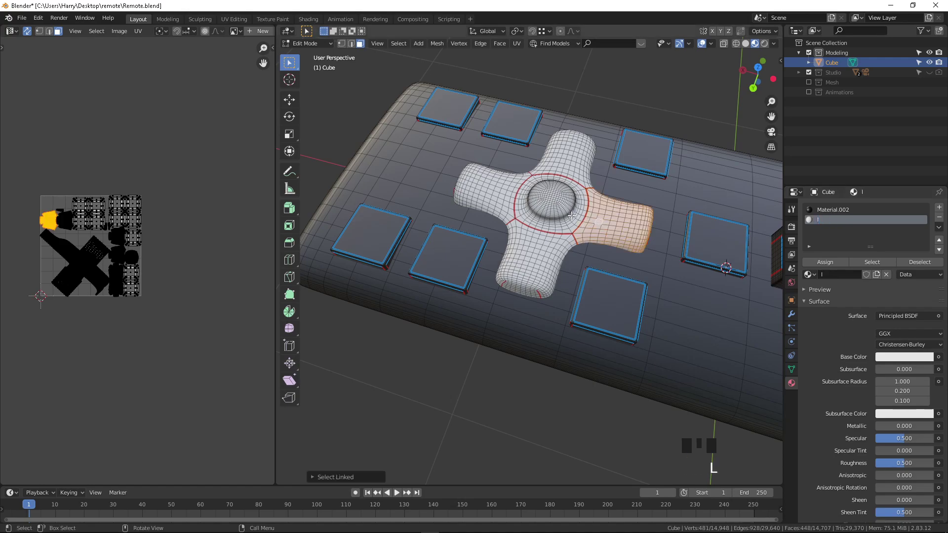
key(ctrl+l)
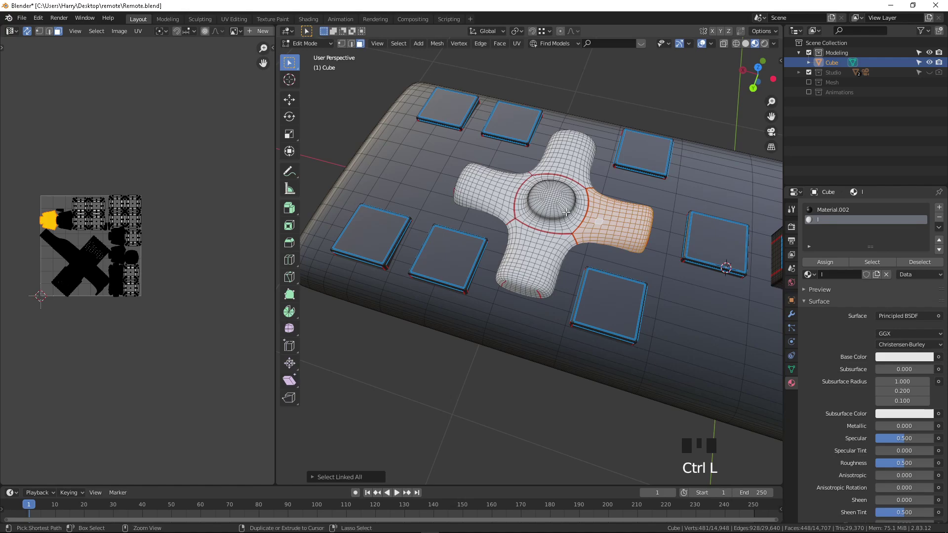
key(l)
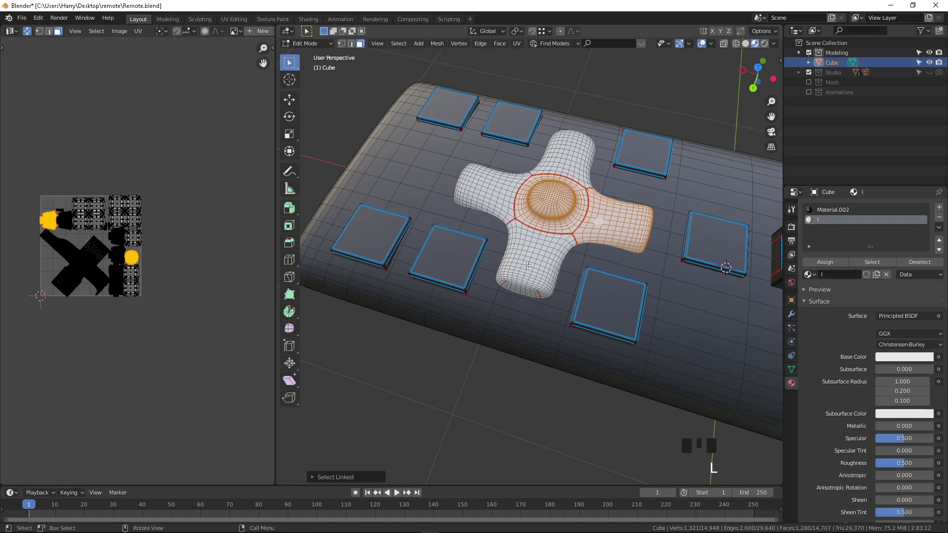
key(l)
key(l)
key(l)
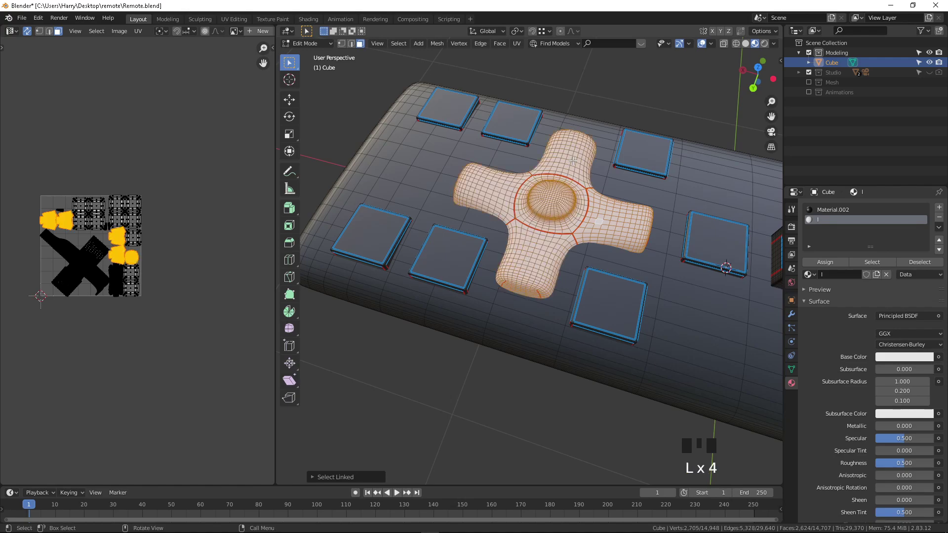
scroll(580, 188, up, 2)
scroll(125, 244, up, 2)
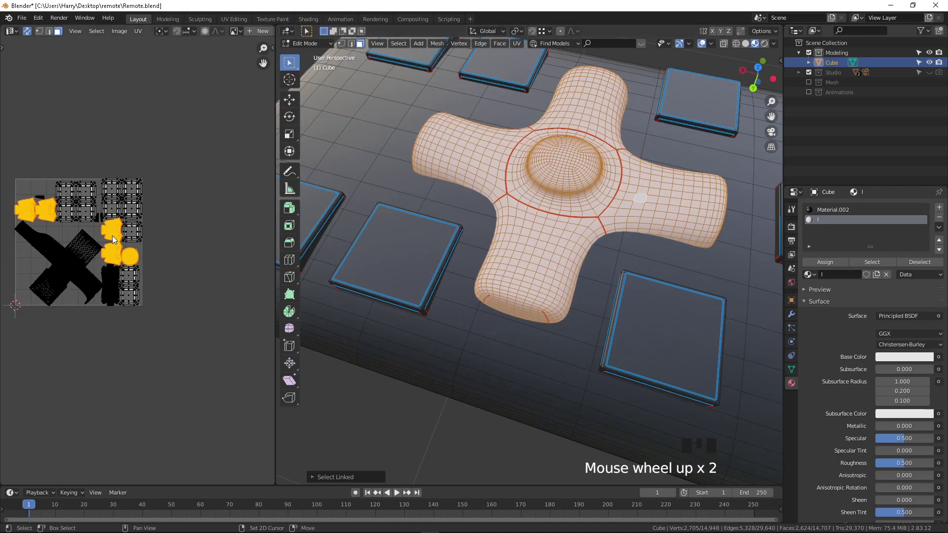
scroll(135, 228, up, 3)
scroll(134, 228, down, 7)
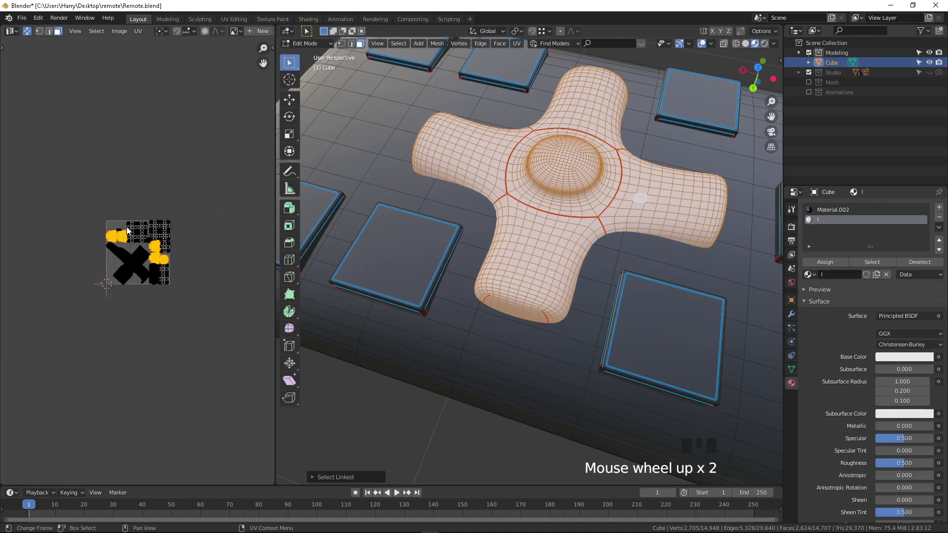
key(g)
click(135, 336)
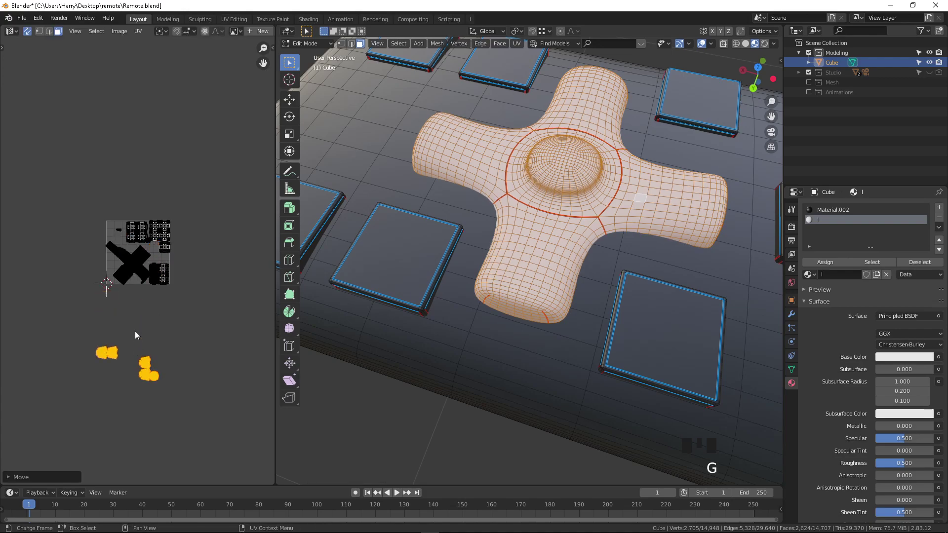
click(118, 330)
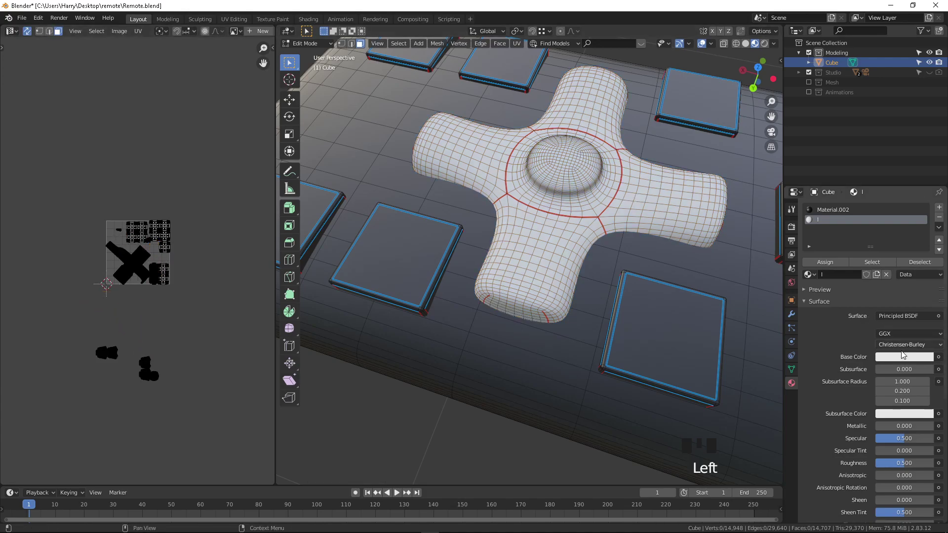
Add a second UV map to the remote's mesh and name it MenuBuuton.
scroll(830, 381, down, 1)
scroll(830, 380, down, 9)
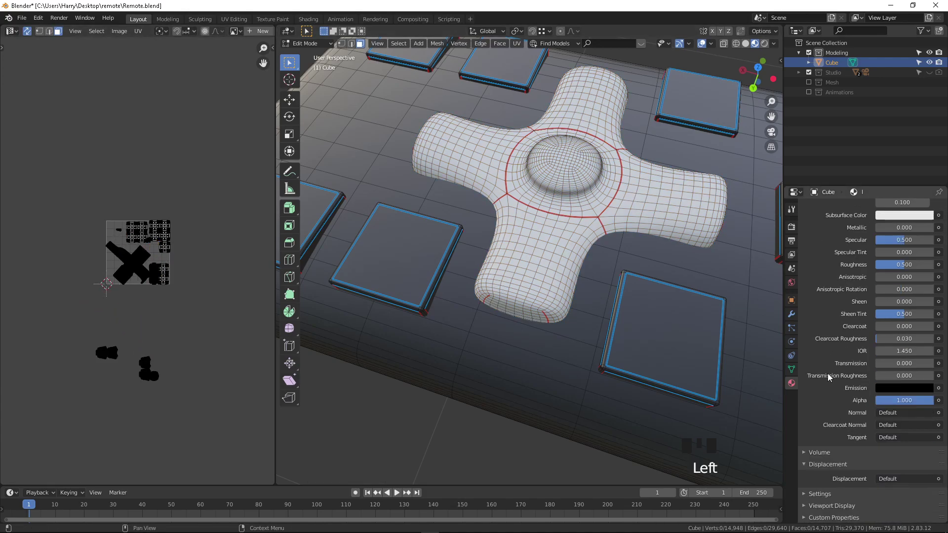
click(792, 369)
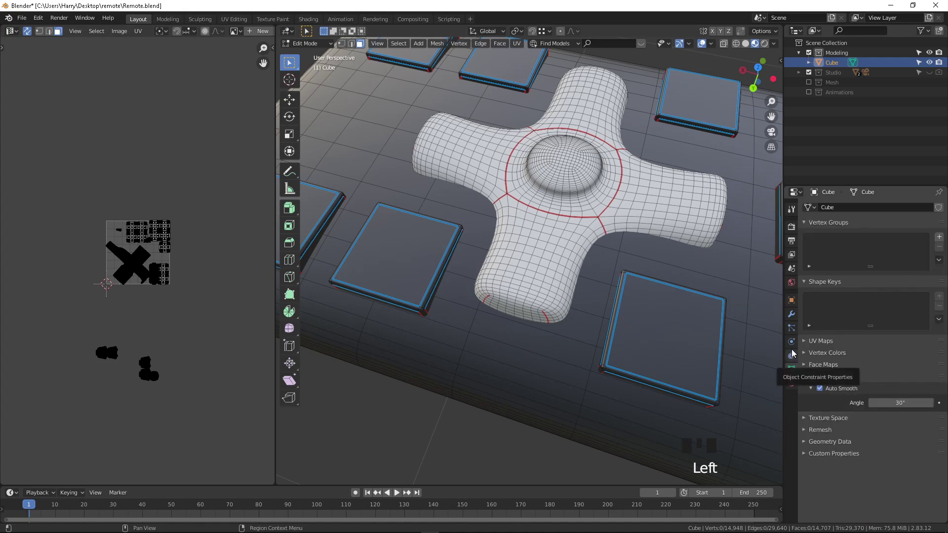
click(836, 341)
drag(854, 375, 855, 445)
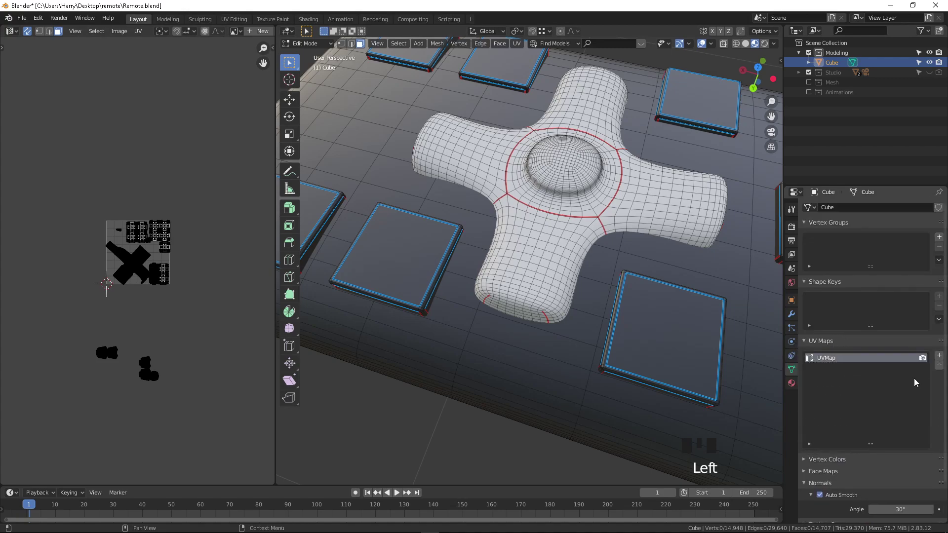
click(939, 356)
double_click(847, 368)
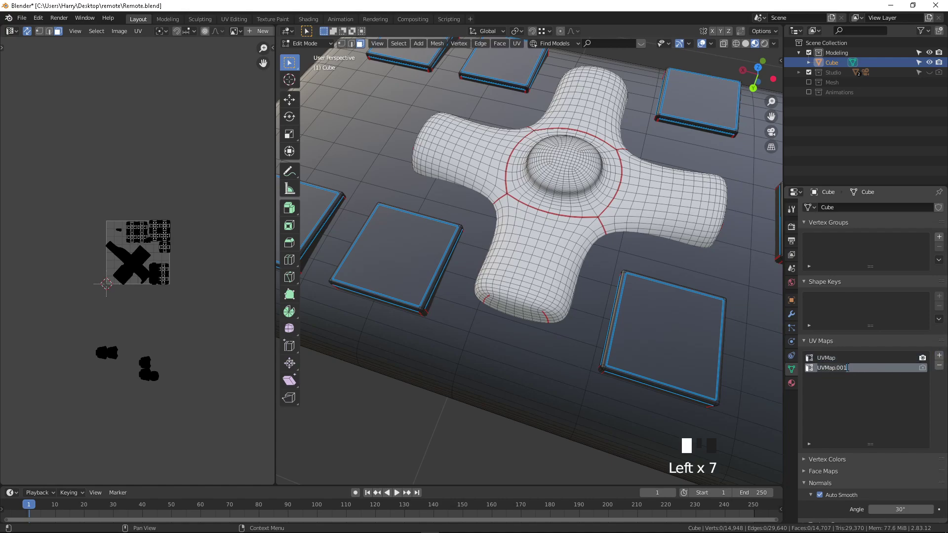
key(ctrl+a)
text(MenuBu)
Make MenuBuuton the selected UV map and the active one for rendering.
click(922, 368)
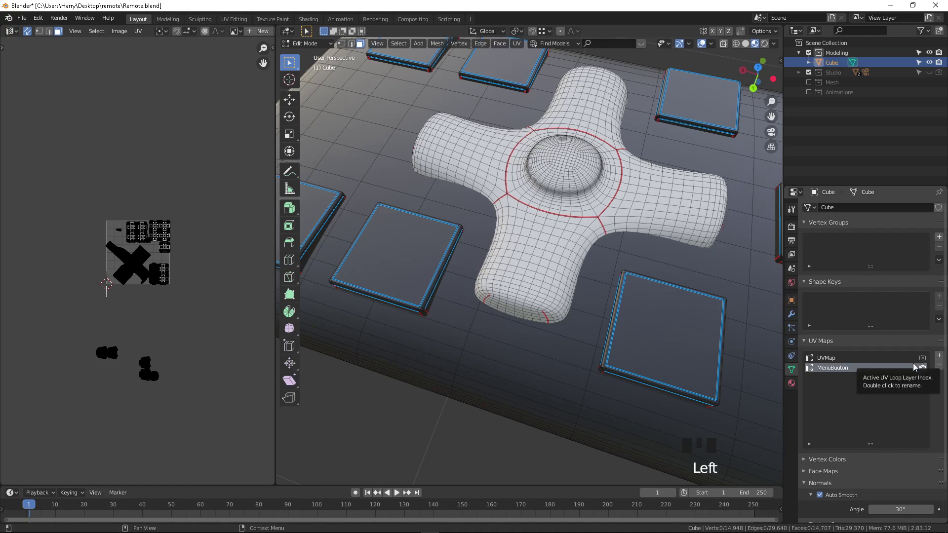
click(923, 358)
click(900, 368)
click(900, 368)
click(922, 368)
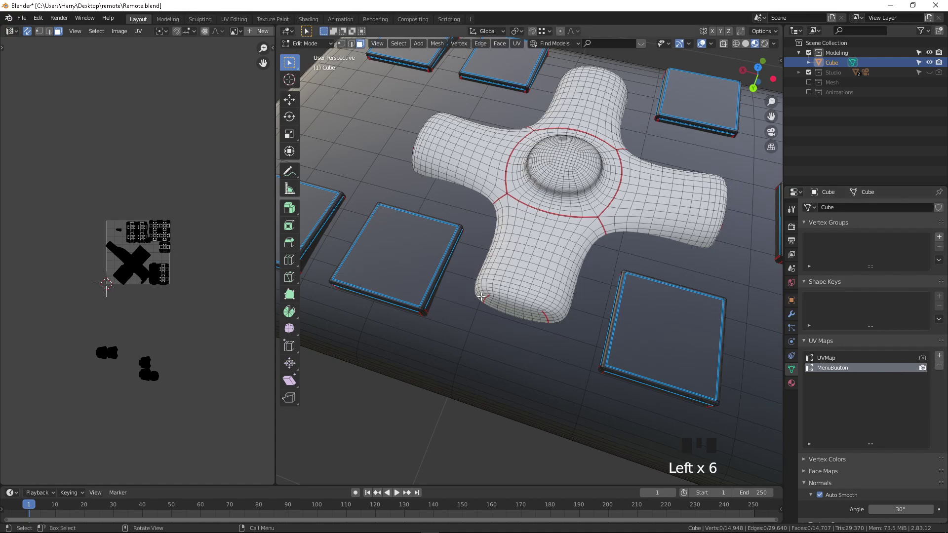
Select the UV islands inside the UV square, scale them down to a tiny cluster and move them outside it.
drag(16, 174, 209, 328)
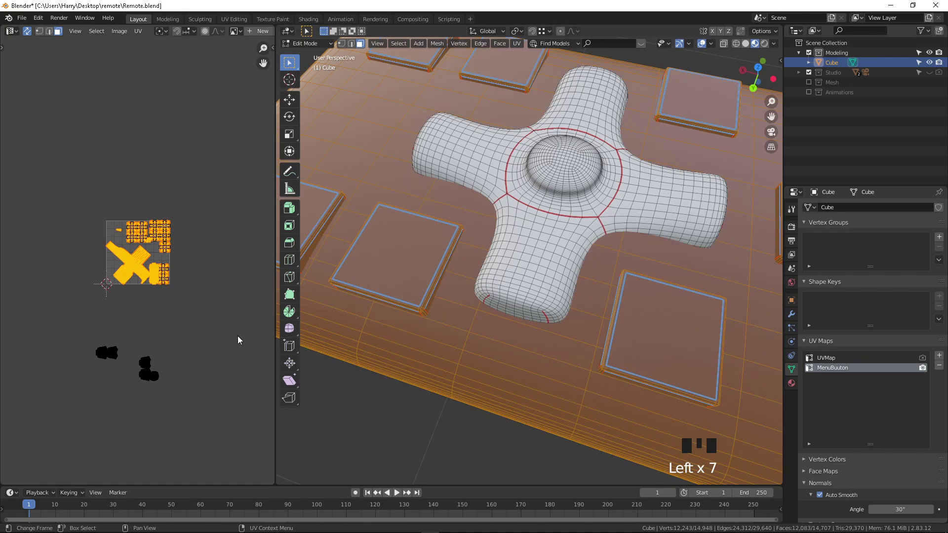
key(s)
click(139, 242)
key(s)
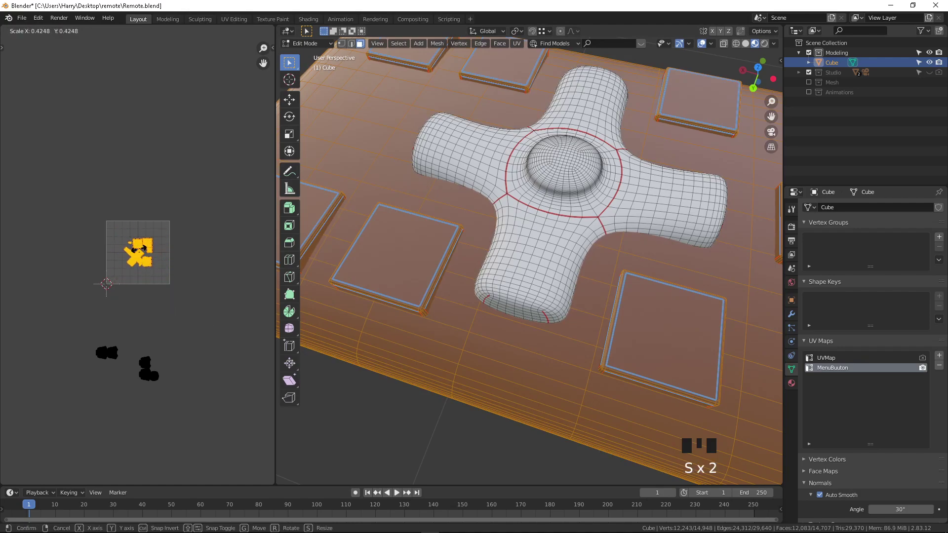
scroll(137, 260, up, 7)
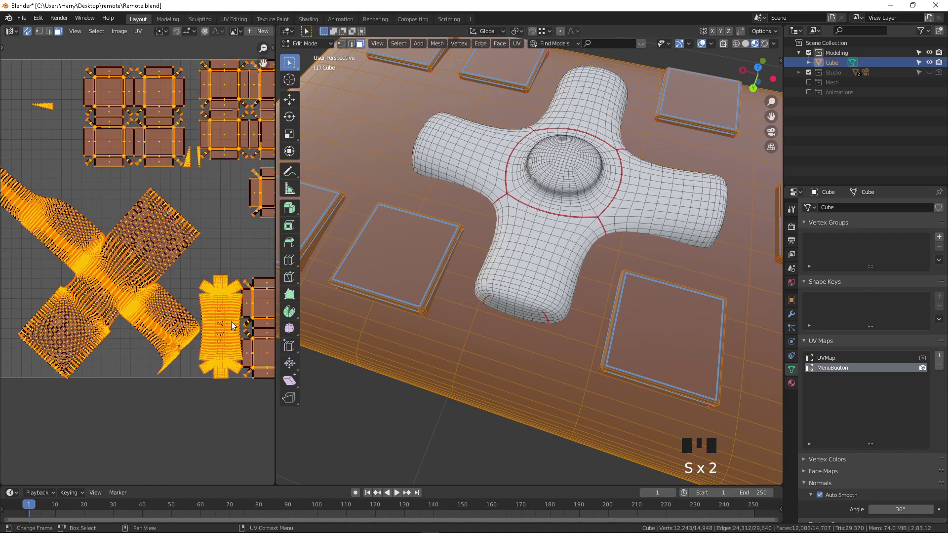
key(s)
scroll(200, 291, down, 10)
click(150, 229)
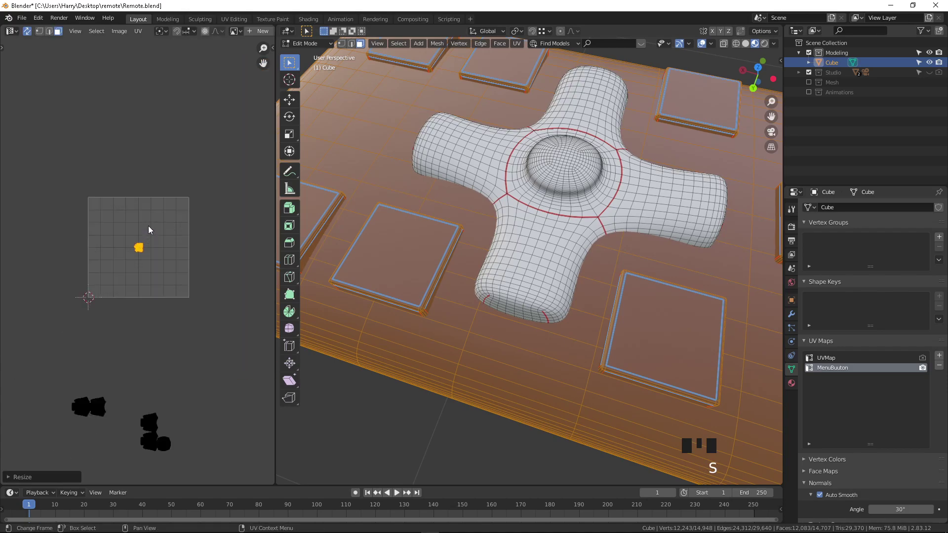
key(g)
click(54, 185)
Select the directional pad's UV islands below the UV square, move them into the square and scale them to fit inside.
drag(47, 379, 178, 470)
key(g)
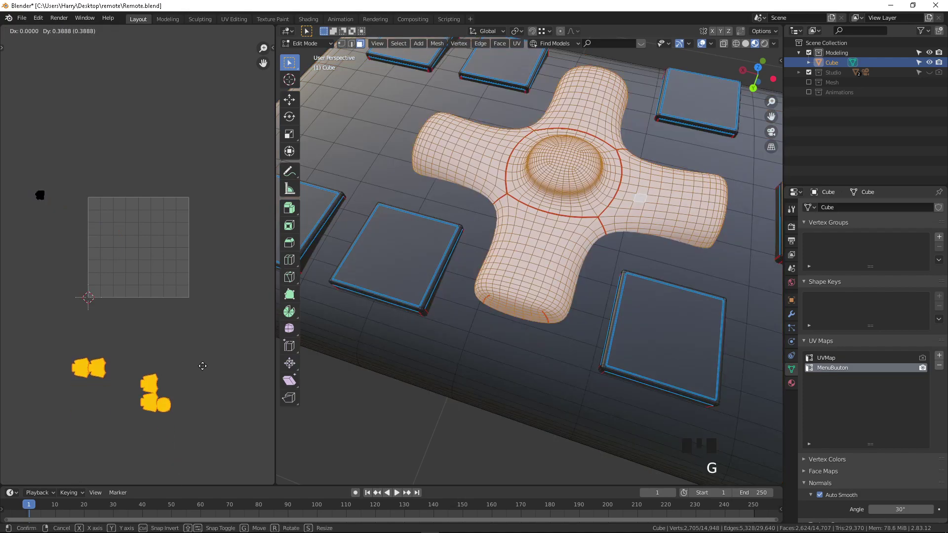
click(221, 283)
key(s)
click(224, 296)
scroll(172, 259, up, 4)
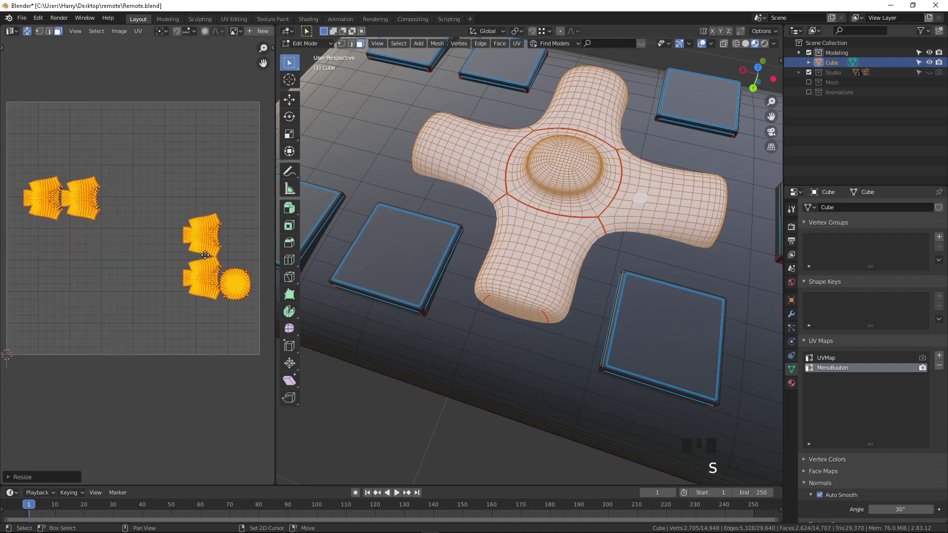
Deselect the directional pad's UV islands and display the image uIC.png behind the UV layout.
click(203, 249)
scroll(203, 250, down, 2)
click(178, 271)
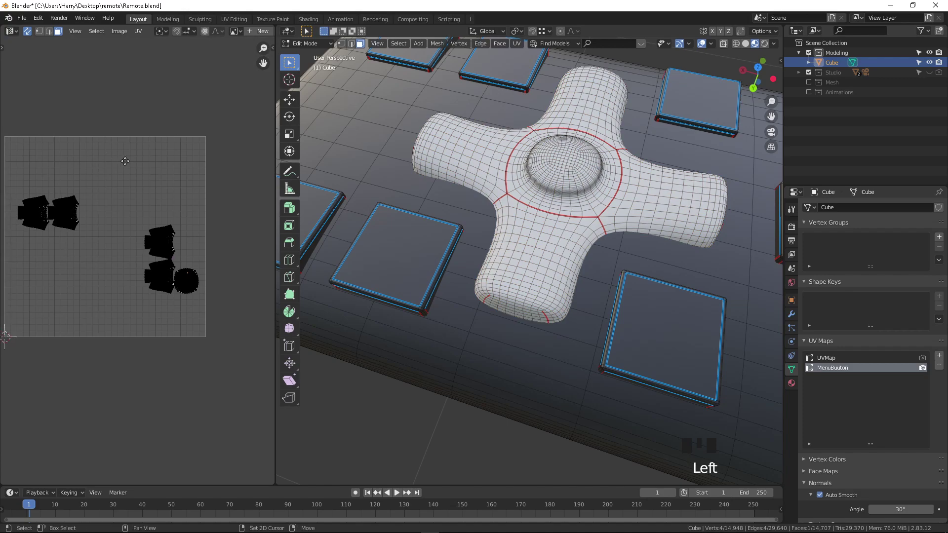
key(Home)
click(235, 35)
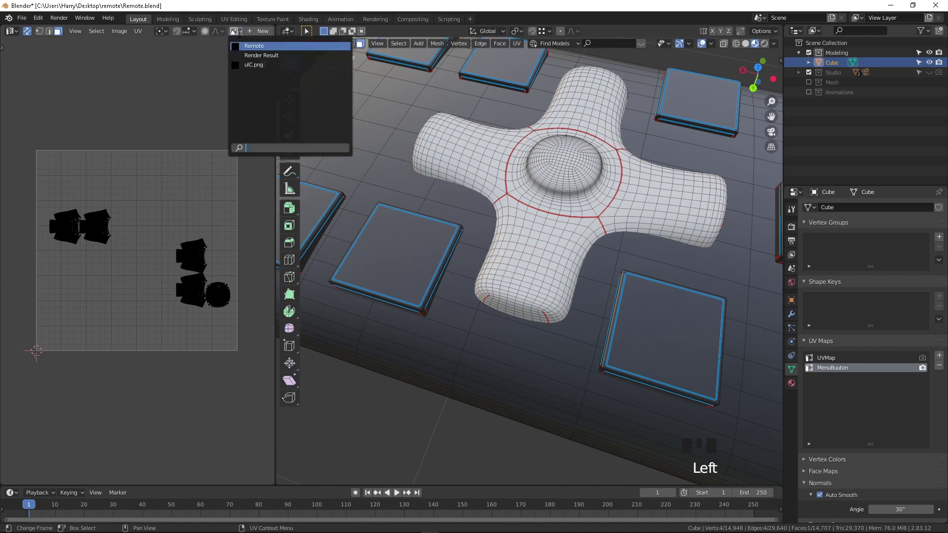
click(251, 67)
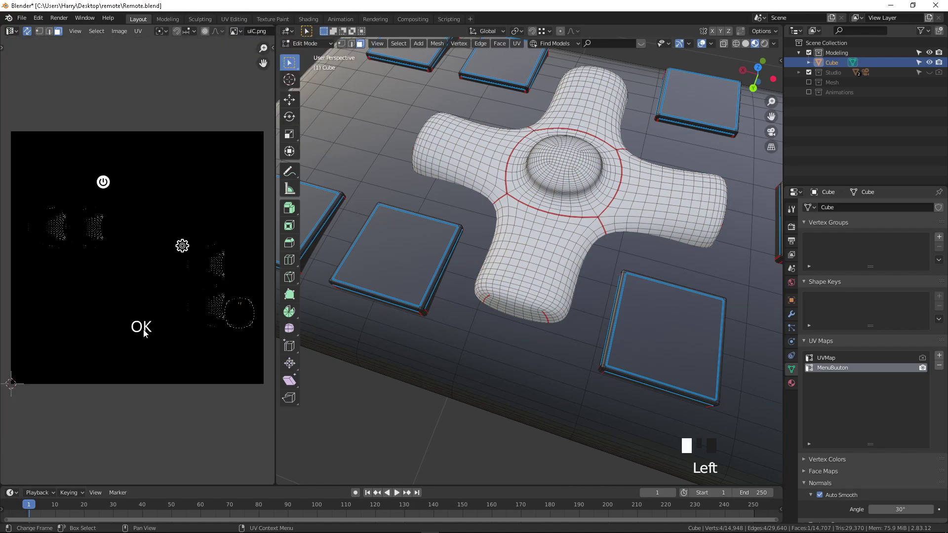
Select the round centre button's linked UV island and move it over the OK icon.
scroll(240, 327, up, 1)
middle_drag(227, 318, 158, 275)
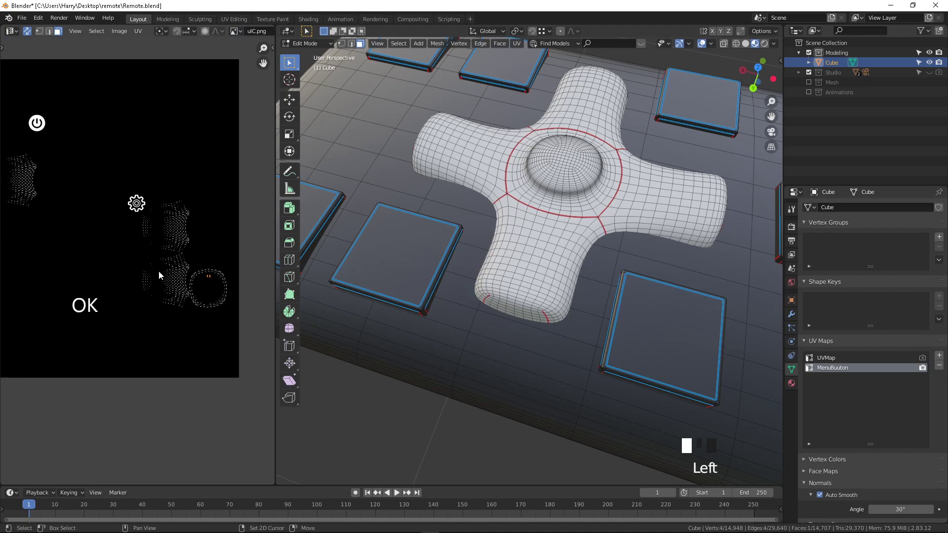
click(206, 283)
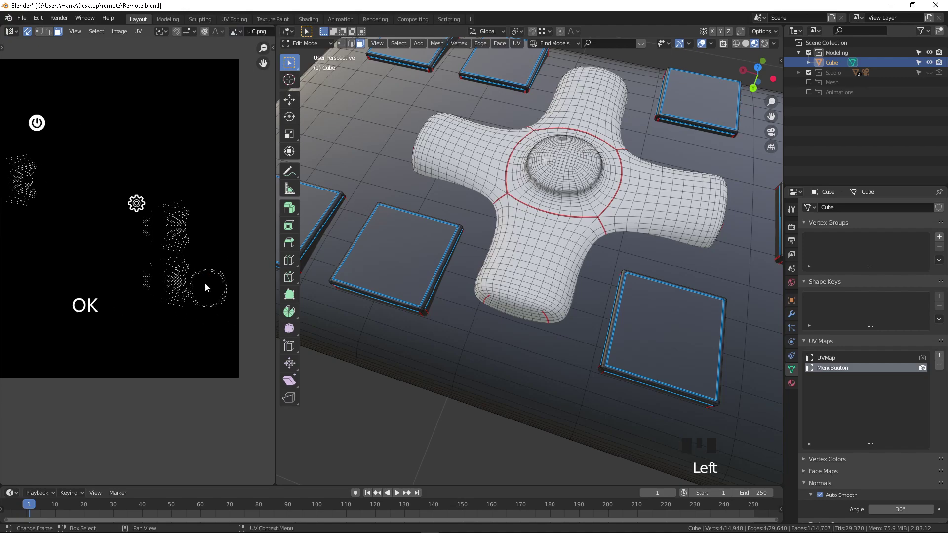
key(l)
key(g)
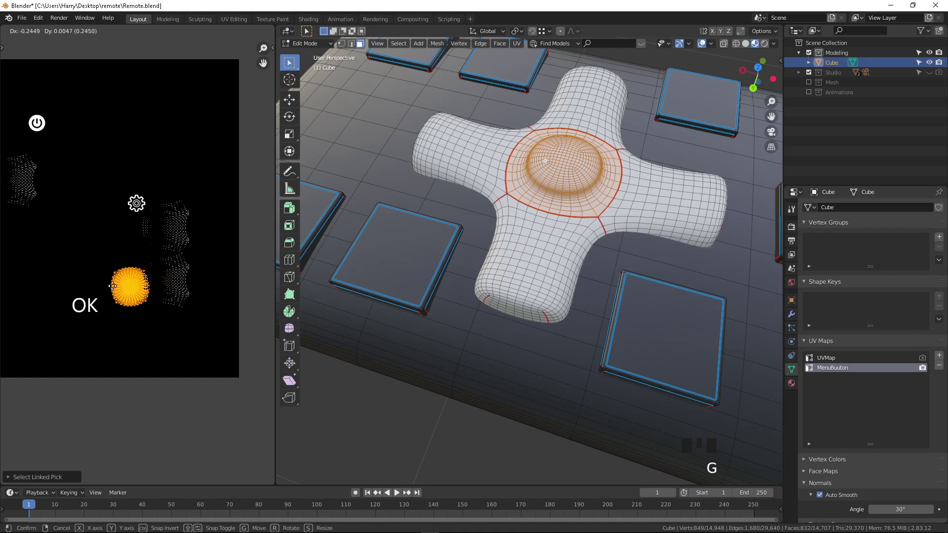
click(81, 301)
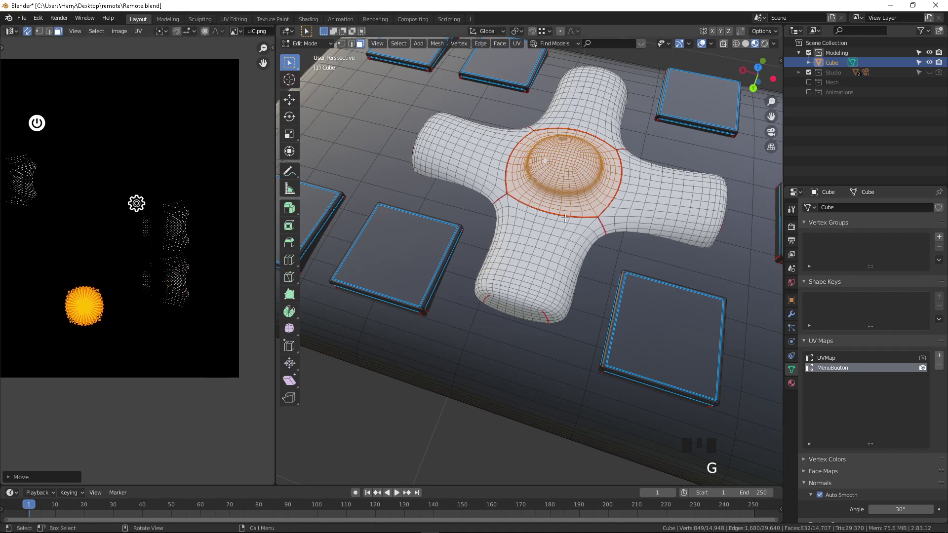
Rename the directional pad's material in the remote's material slots as Button.
scroll(580, 198, down, 3)
middle_drag(553, 207, 590, 205)
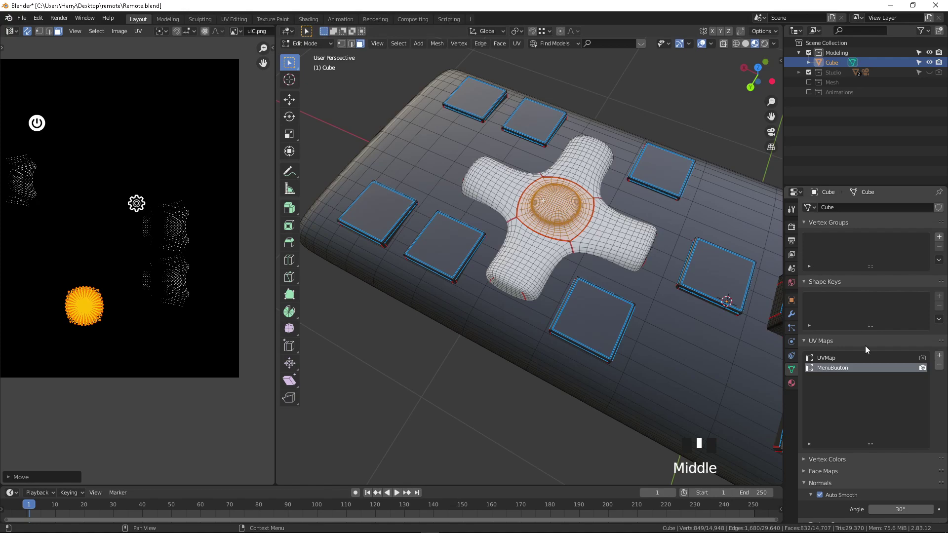
click(791, 383)
scroll(893, 309, up, 5)
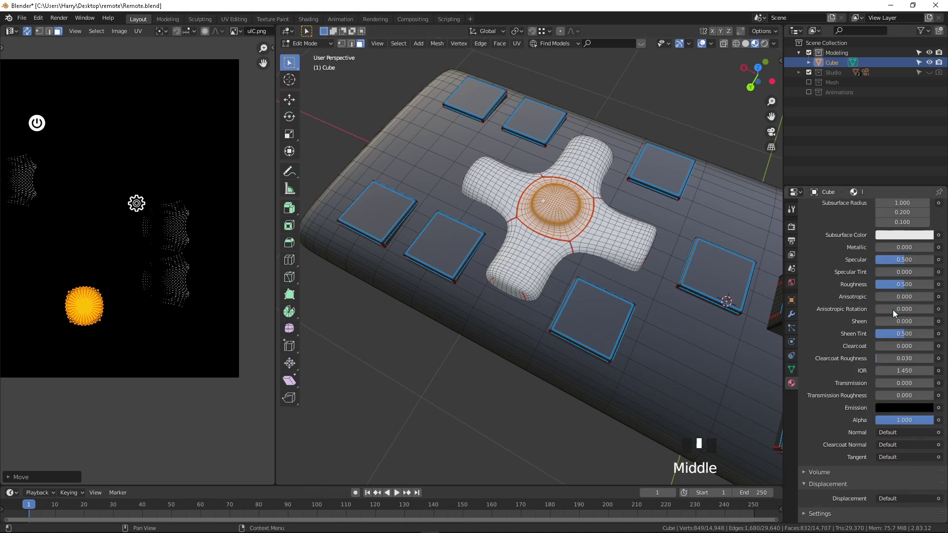
click(852, 221)
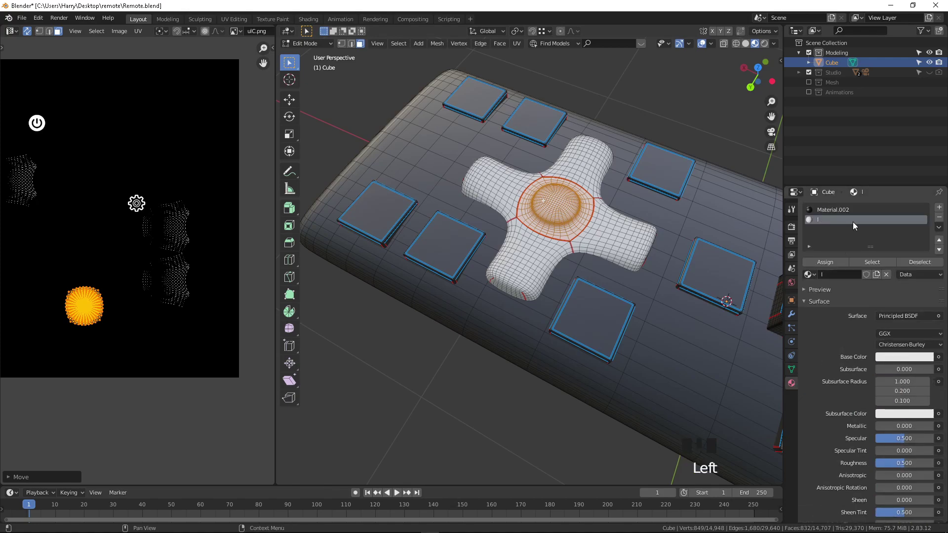
click(826, 261)
click(828, 274)
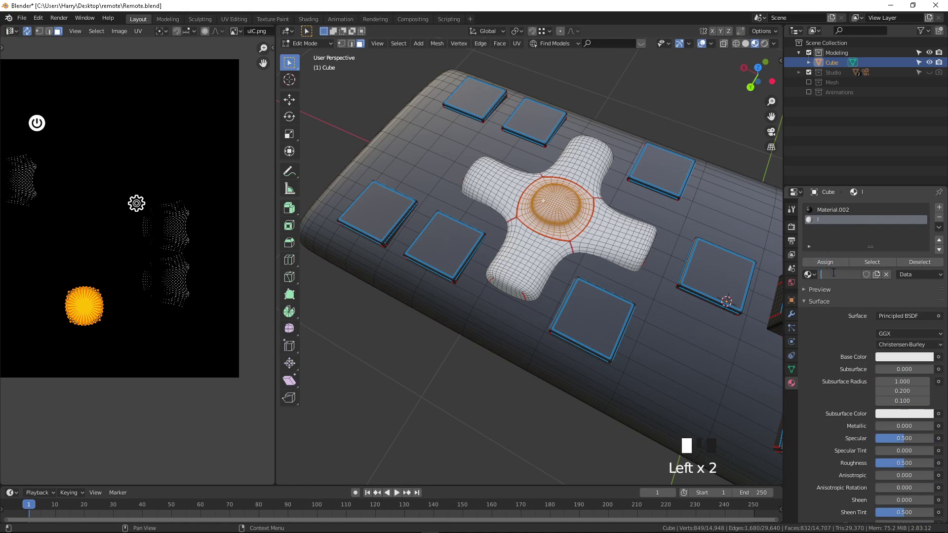
text(Buttion)
key(Return)
click(830, 274)
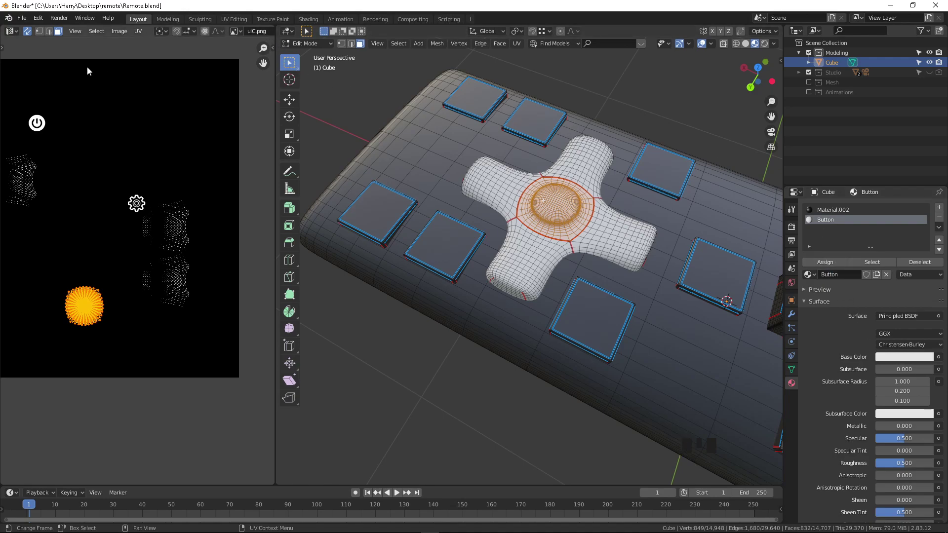
Switch the UV editor area to the Shader Editor and maximize it to show the Button material's nodes.
scroll(49, 60, down, 4)
click(12, 31)
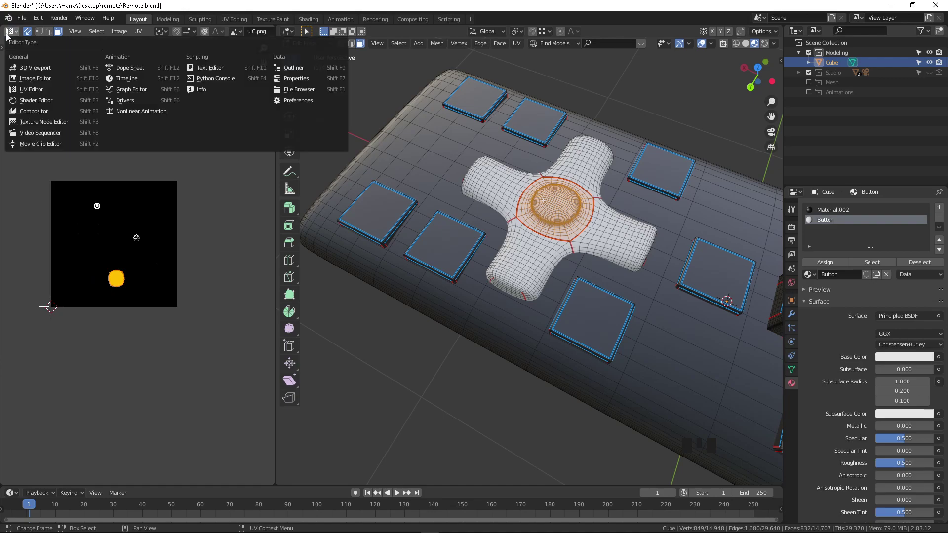
click(44, 101)
key(ctrl+space)
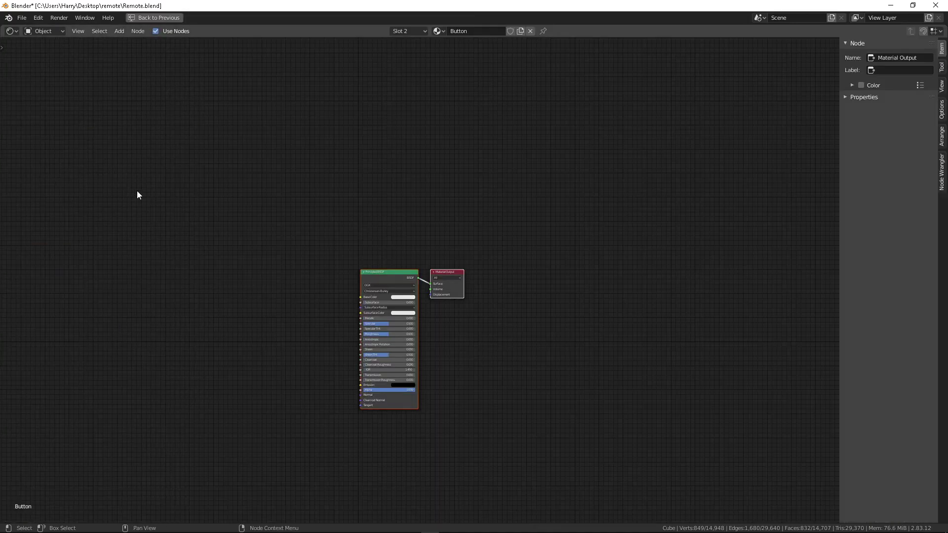
click(229, 262)
scroll(305, 316, up, 7)
middle_drag(197, 176, 347, 105)
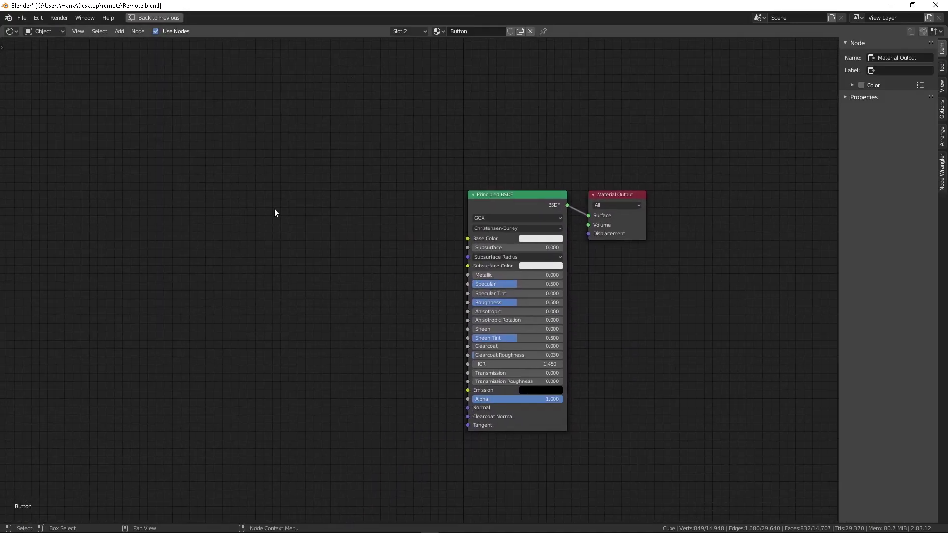
Add an Image Texture node and spread the nodes out, moving the Principled BSDF well away from the Material Output.
key(shift+a)
click(280, 289)
text(image)
key(Return)
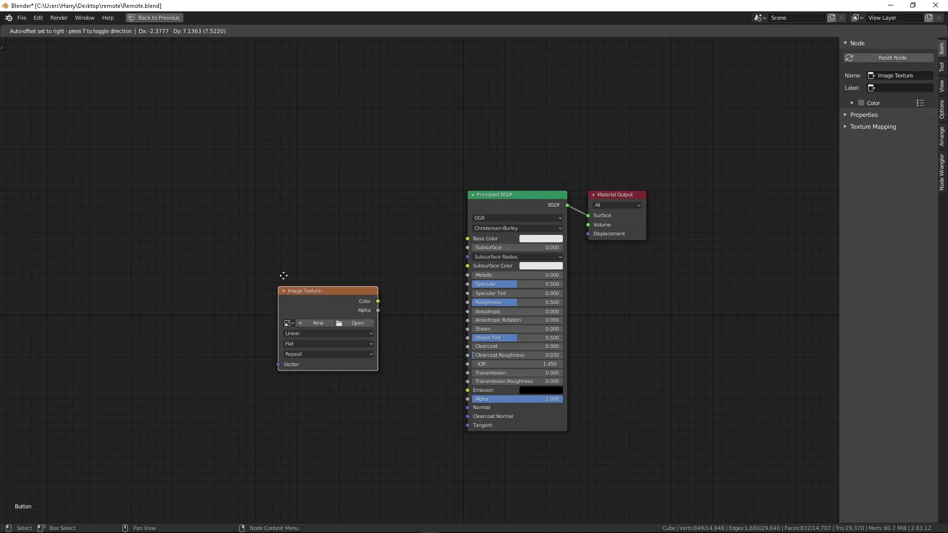
drag(539, 213, 239, 229)
drag(354, 239, 389, 123)
click(218, 224)
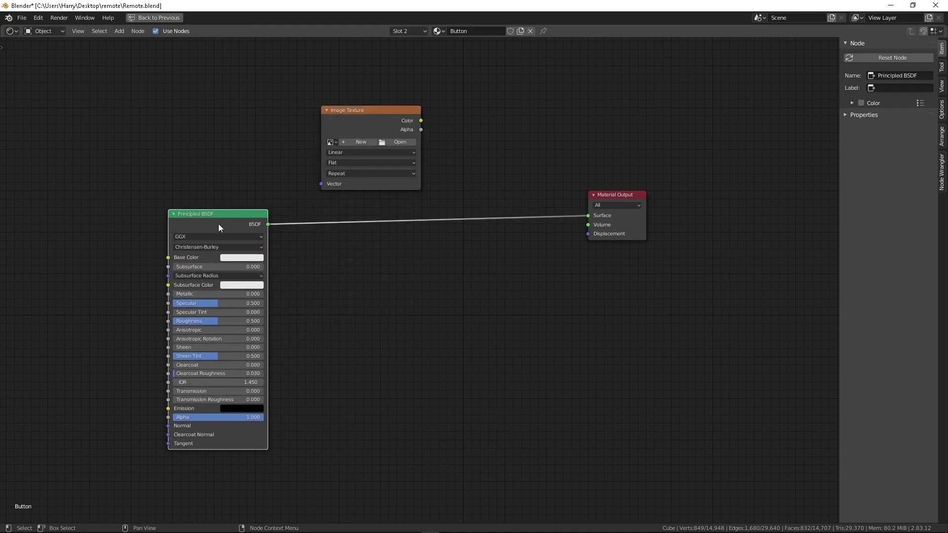
Duplicate the Principled BSDF node and place the copy directly above the original.
scroll(218, 223, down, 2)
key(shift+d)
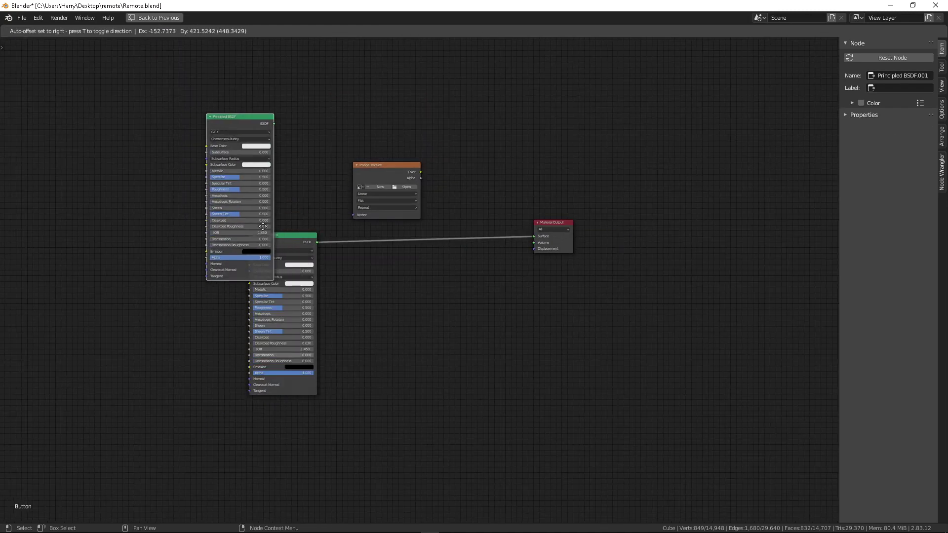
click(306, 176)
middle_drag(412, 148, 354, 225)
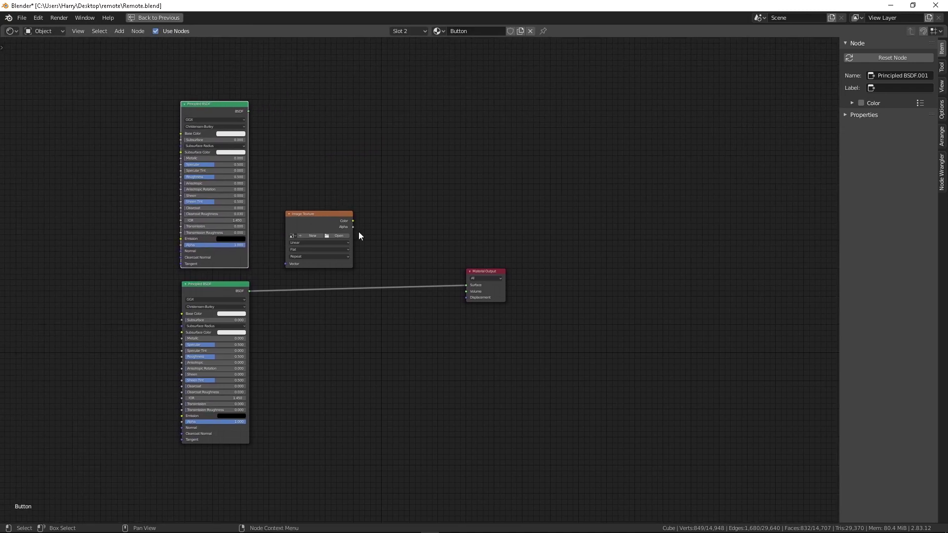
Add a Mix Shader node between the Image Texture and the Material Output.
key(shift+a)
click(401, 267)
text(mix)
key(Return)
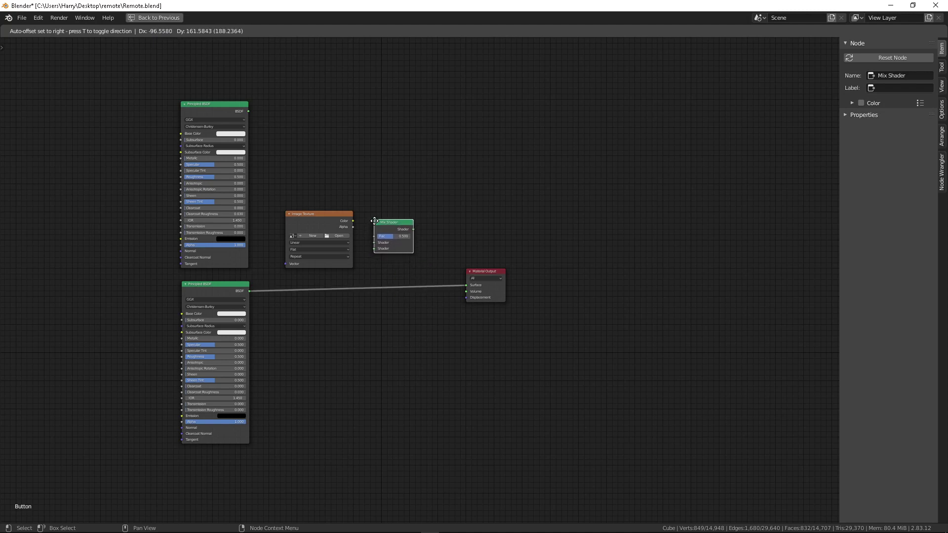
click(377, 220)
Link the Image Texture color to the Mix Shader's Fac and both Principled BSDFs to its shader inputs, and restore the full layout.
drag(353, 221, 466, 288)
drag(250, 291, 382, 291)
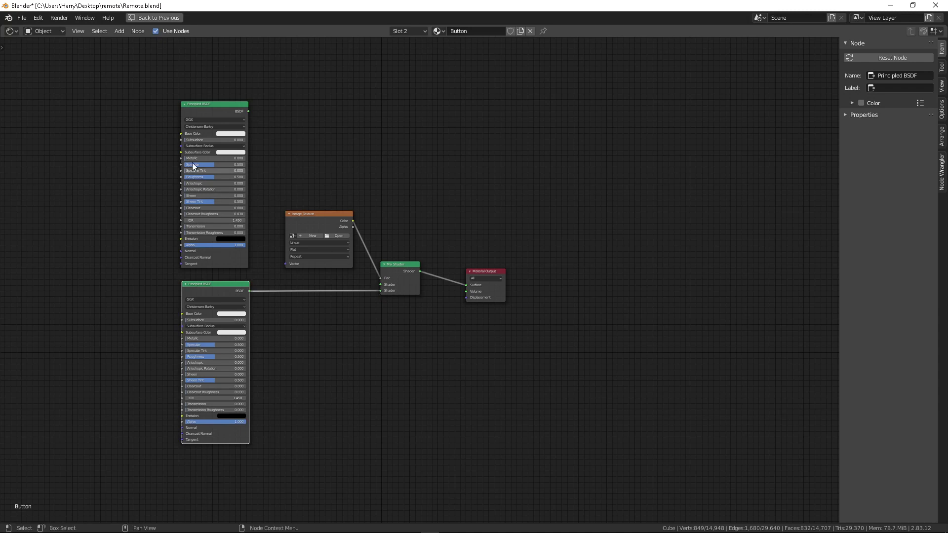
drag(250, 110, 379, 284)
key(ctrl+space)
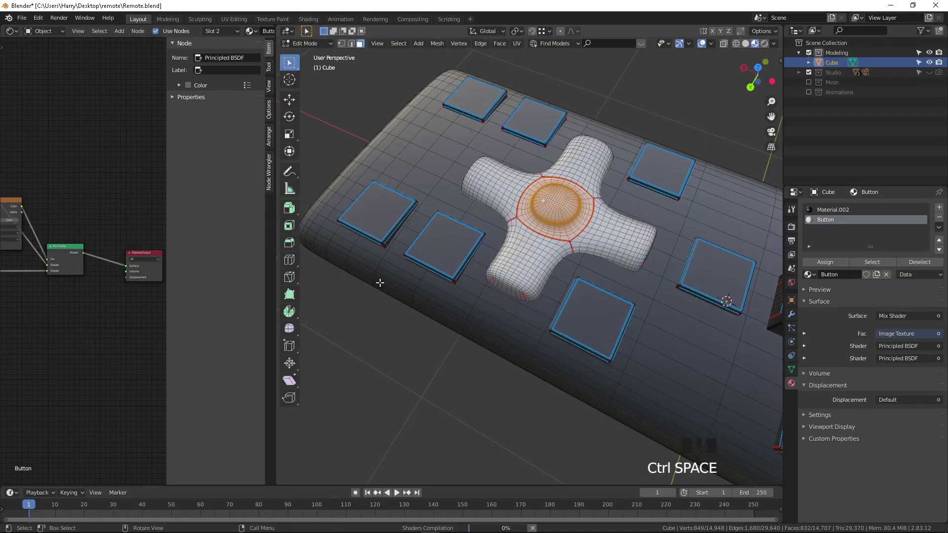
View the nodes of a square button's material and return to the directional pad's Button material.
click(567, 308)
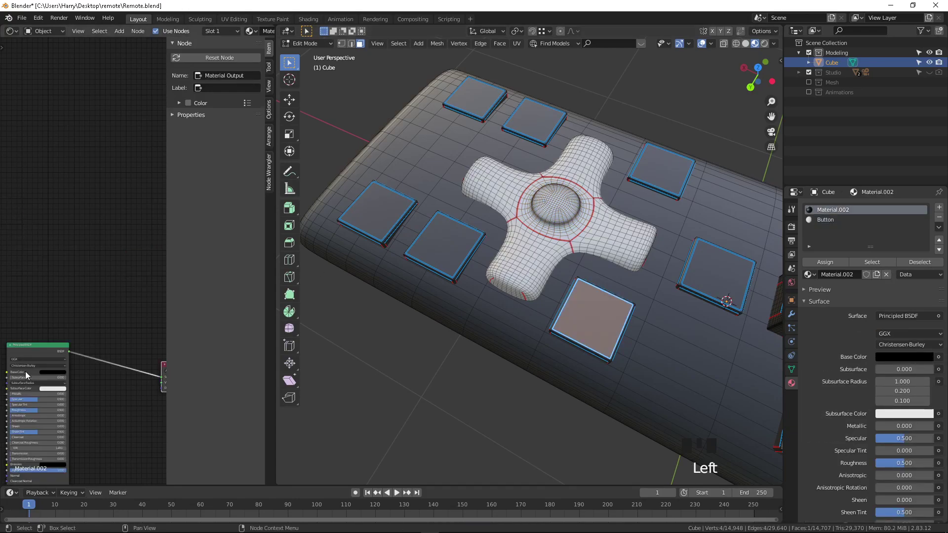
scroll(37, 348, down, 4)
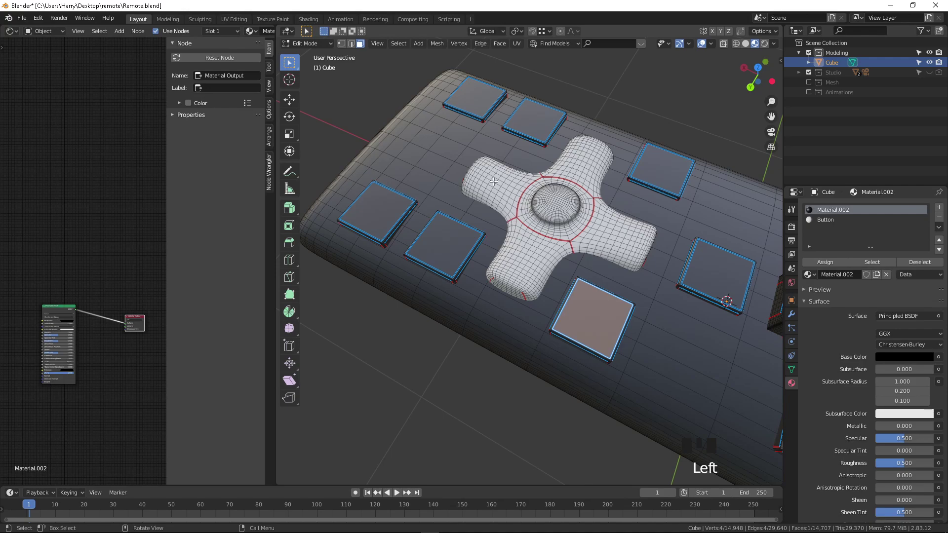
click(453, 287)
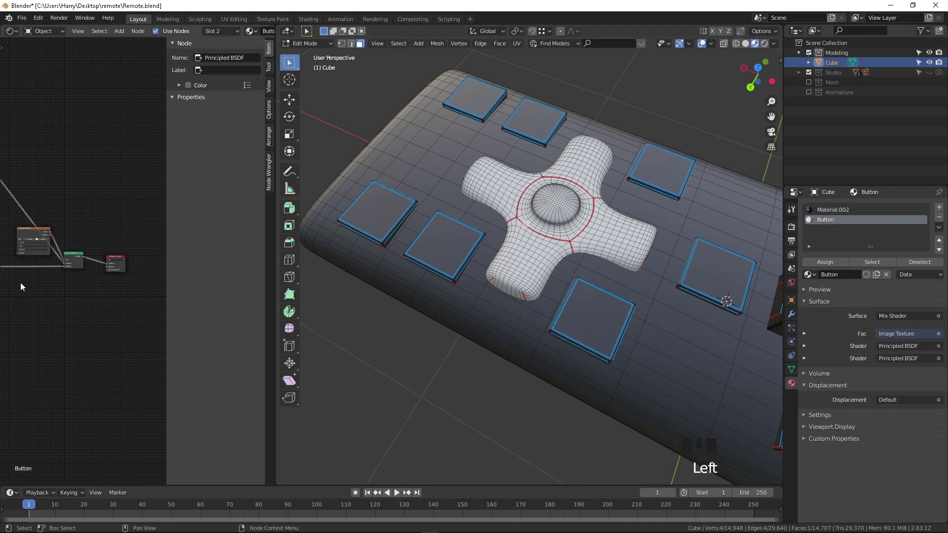
Hide the Shader Editor's sidebar and set the lower Principled BSDF's base color to red.
shift+middle_drag(19, 257, 167, 252)
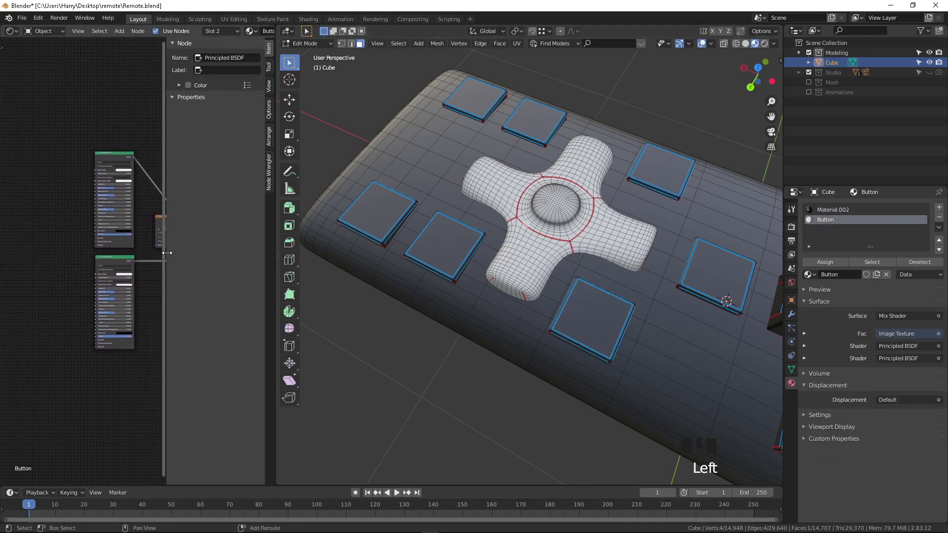
middle_drag(137, 193, 104, 216)
scroll(142, 304, up, 3)
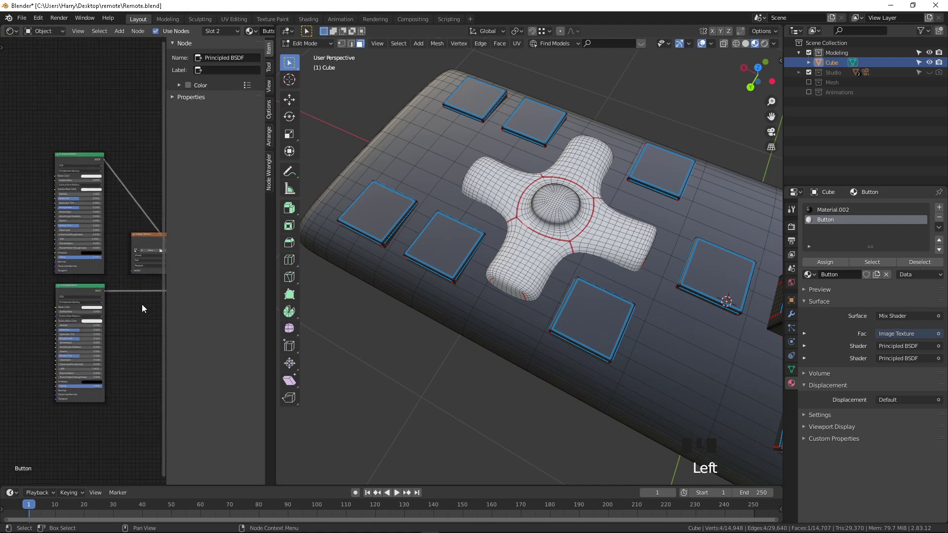
key(n)
scroll(200, 316, up, 3)
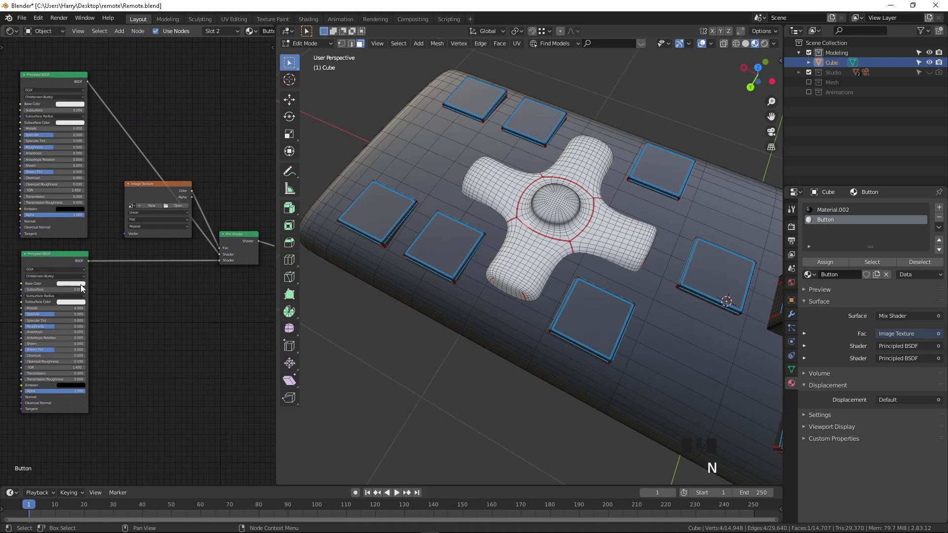
click(81, 285)
mouse_move(85, 250)
mouse_down()
mouse_move(72, 233)
mouse_move(82, 244)
mouse_up()
scroll(205, 295, down, 2)
scroll(137, 213, up, 2)
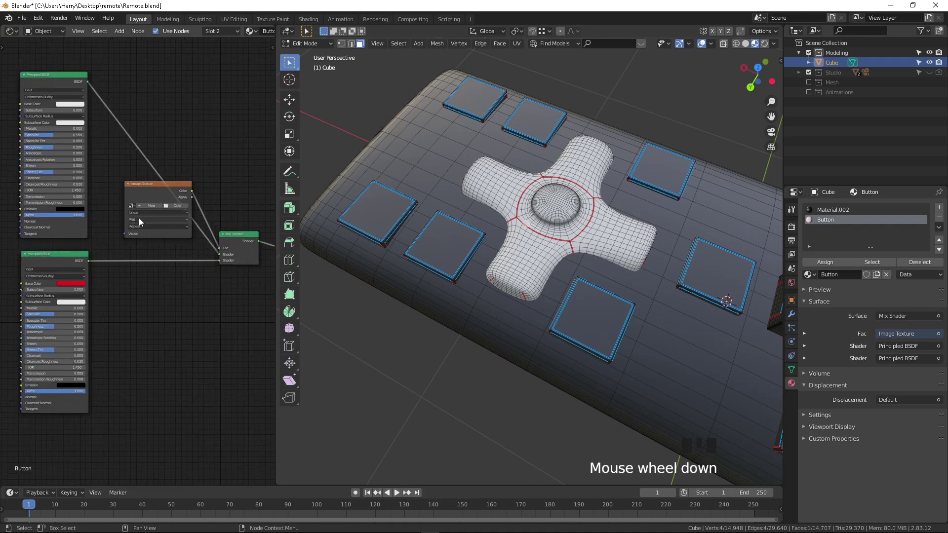
Assign the existing image uIC.png to the Image Texture node in the Button material.
click(132, 196)
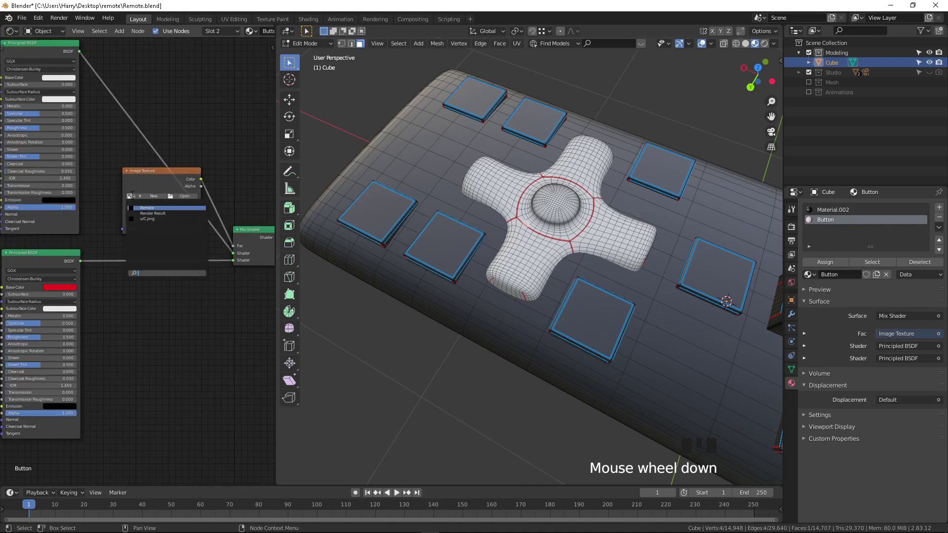
click(155, 219)
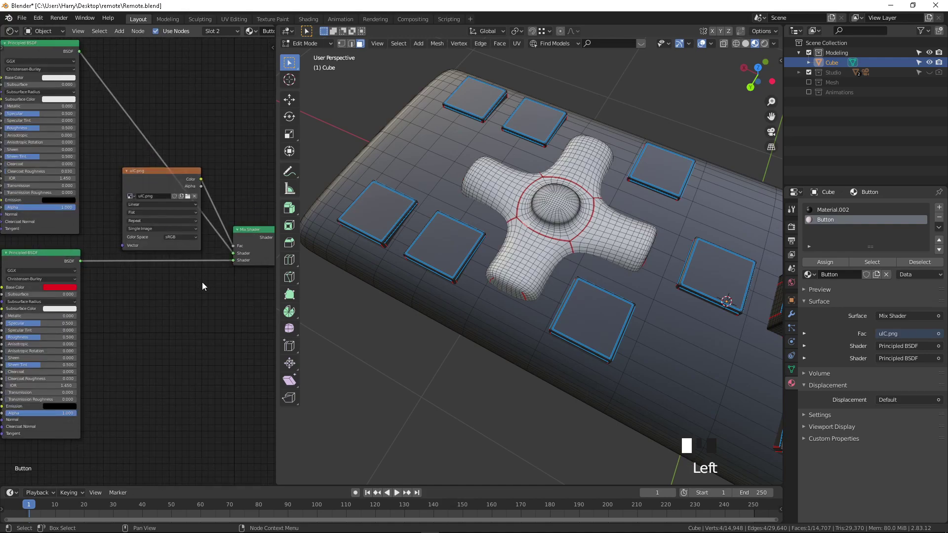
scroll(157, 228, down, 1)
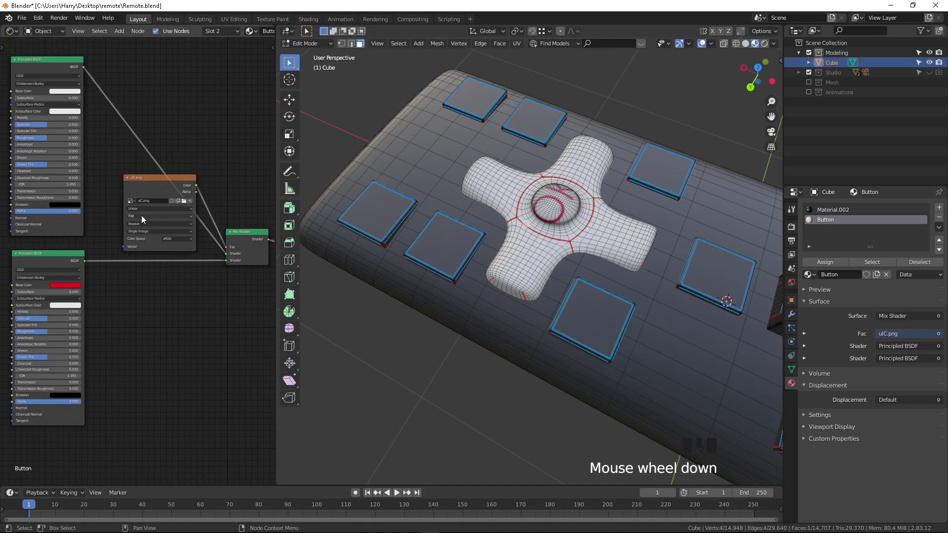
Set the uIC.png texture's extension to Extend and its color space to Non-Color, and restore the full layout.
click(147, 223)
key(ctrl+space)
scroll(194, 230, up, 3)
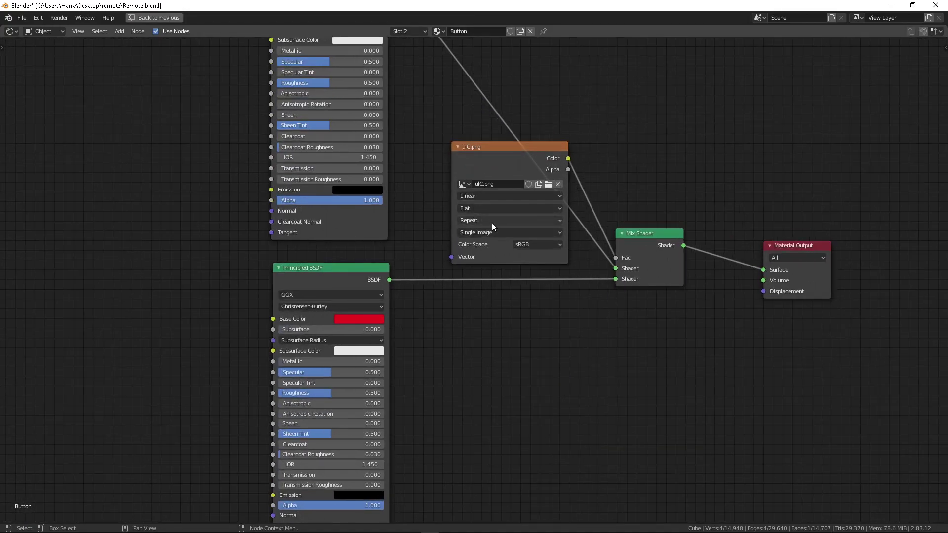
click(491, 223)
click(488, 243)
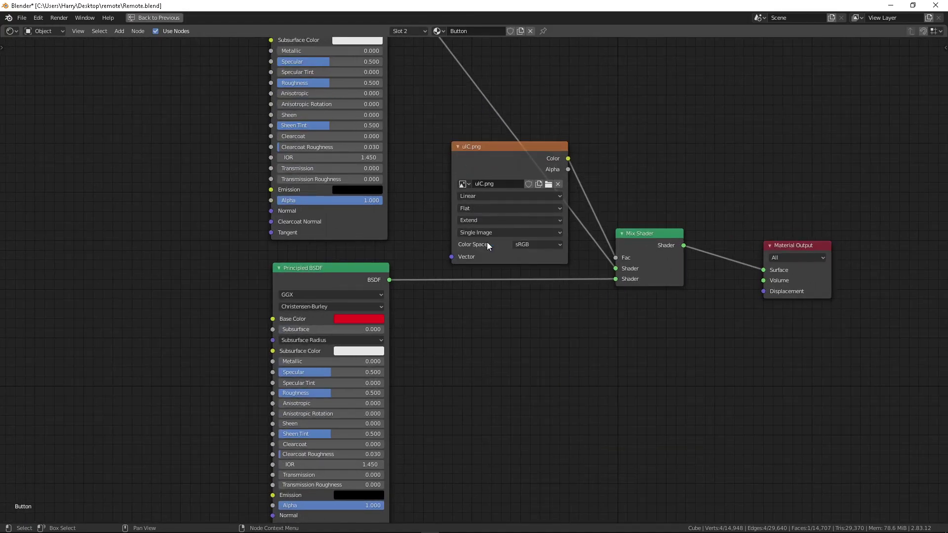
click(528, 245)
click(538, 287)
key(ctrl+space)
click(493, 390)
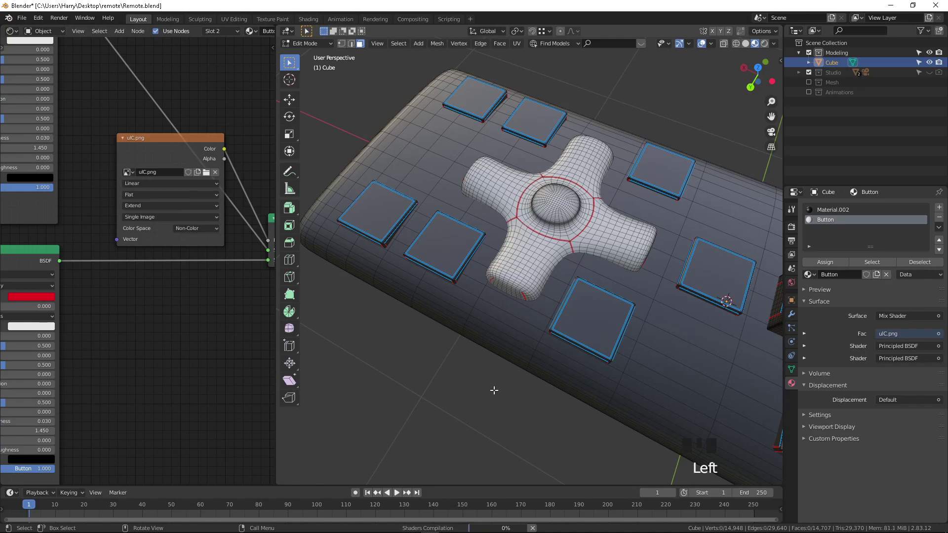
Leave Edit Mode and examine the icon on the directional pad's central button from several angles.
scroll(536, 248, down, 3)
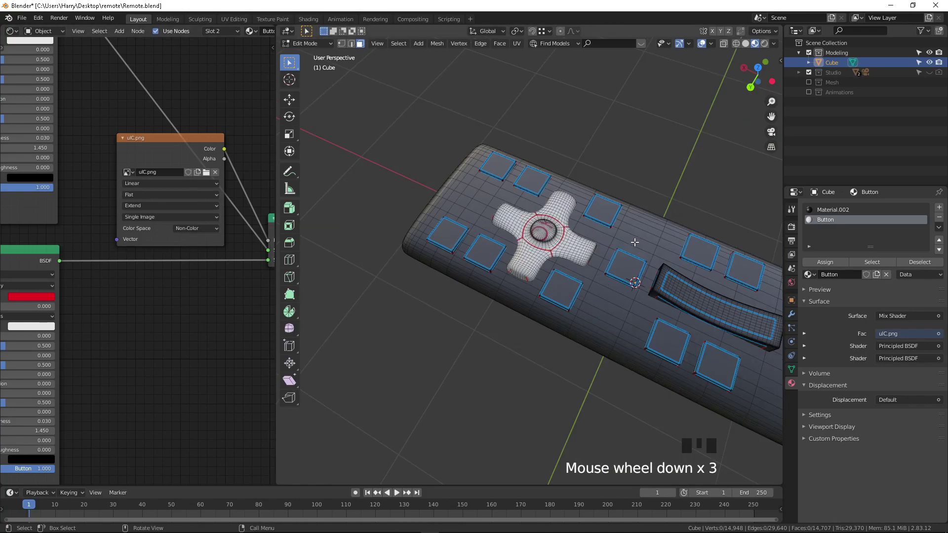
scroll(556, 237, up, 4)
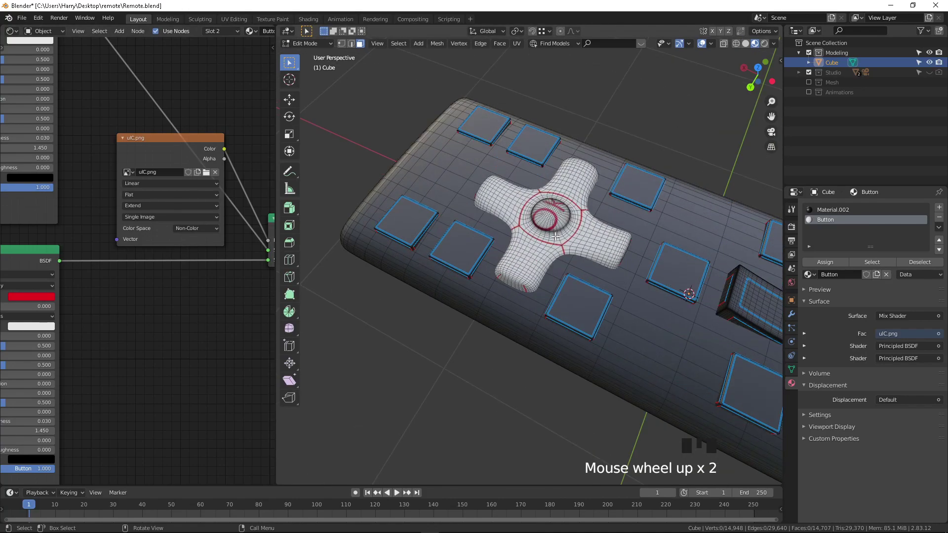
middle_drag(556, 238, 474, 187)
key(Tab)
middle_drag(508, 248, 523, 162)
scroll(511, 232, down, 1)
scroll(511, 232, up, 3)
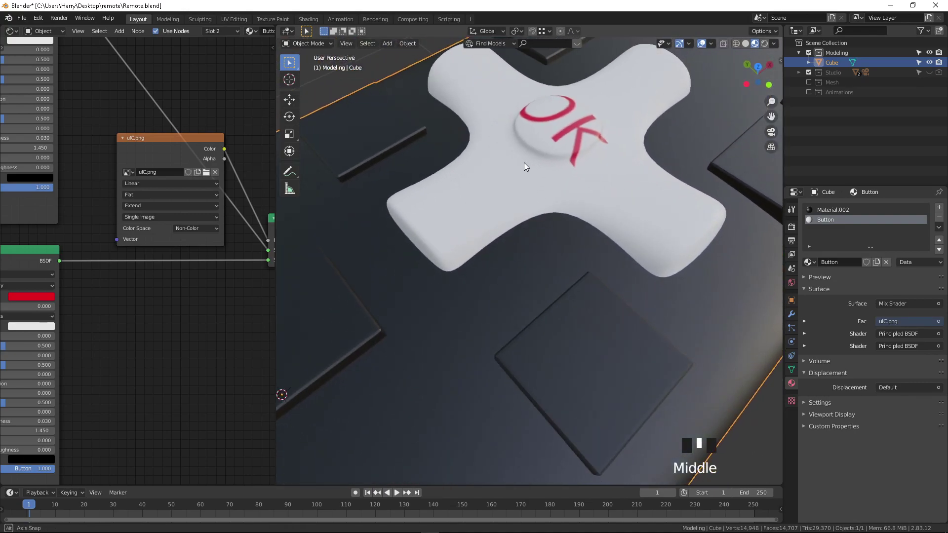
middle_drag(562, 126, 584, 180)
scroll(568, 185, down, 3)
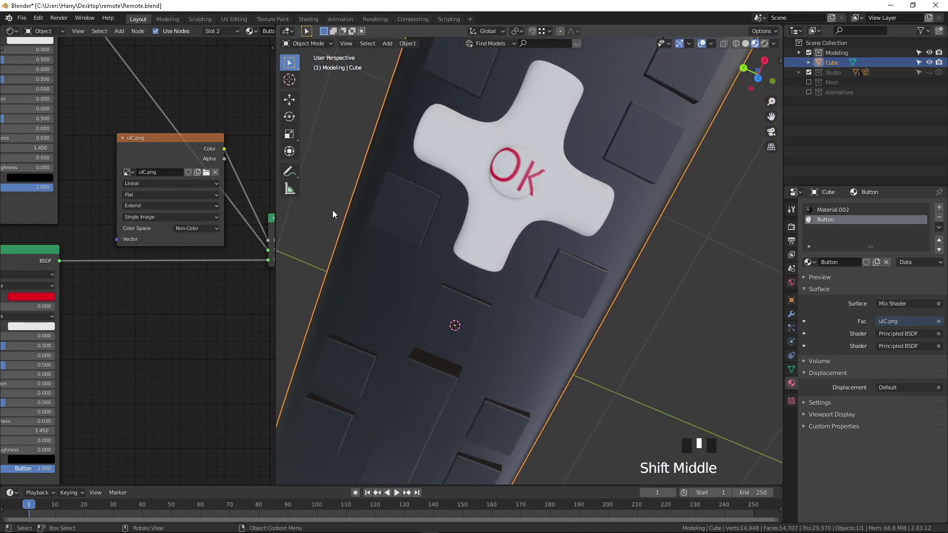
Set the upper Principled BSDF's base color to black.
scroll(99, 252, down, 2)
middle_drag(88, 250, 147, 245)
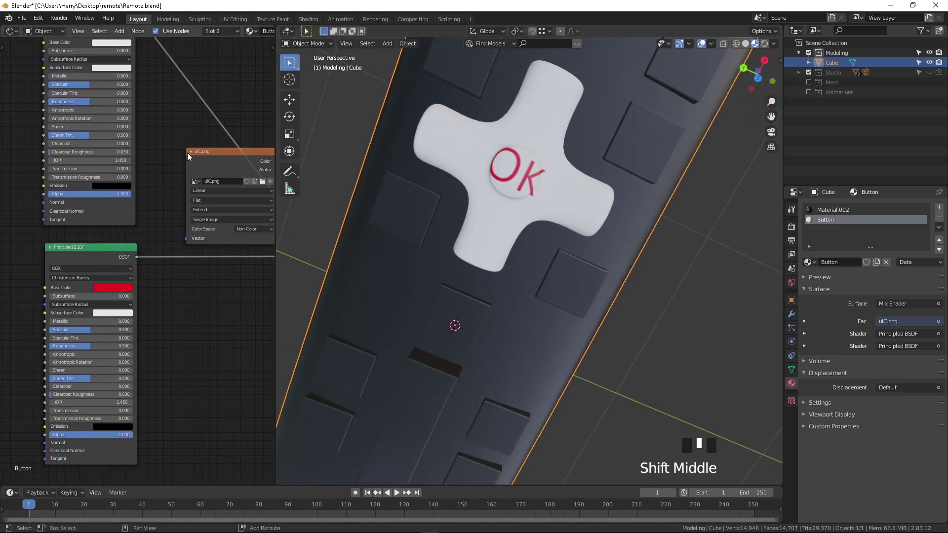
shift+middle_drag(188, 153, 158, 206)
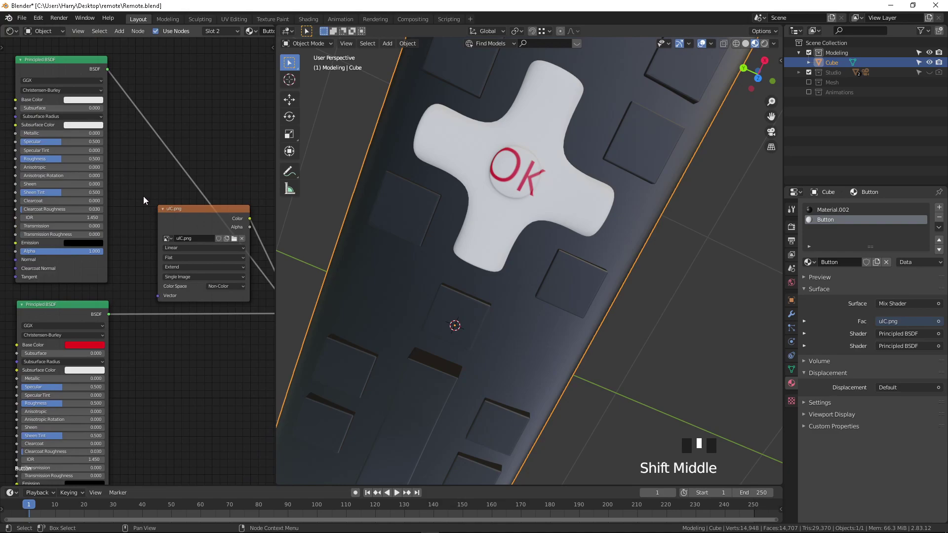
click(83, 100)
drag(132, 129, 132, 165)
shift+middle_drag(157, 349, 171, 290)
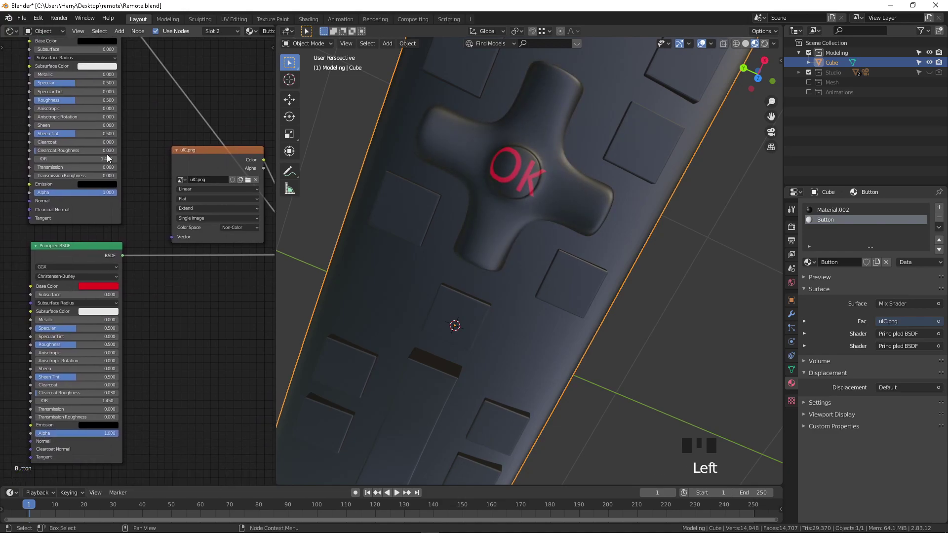
Set the upper Principled BSDF's roughness to about 0.345.
drag(75, 100, 71, 100)
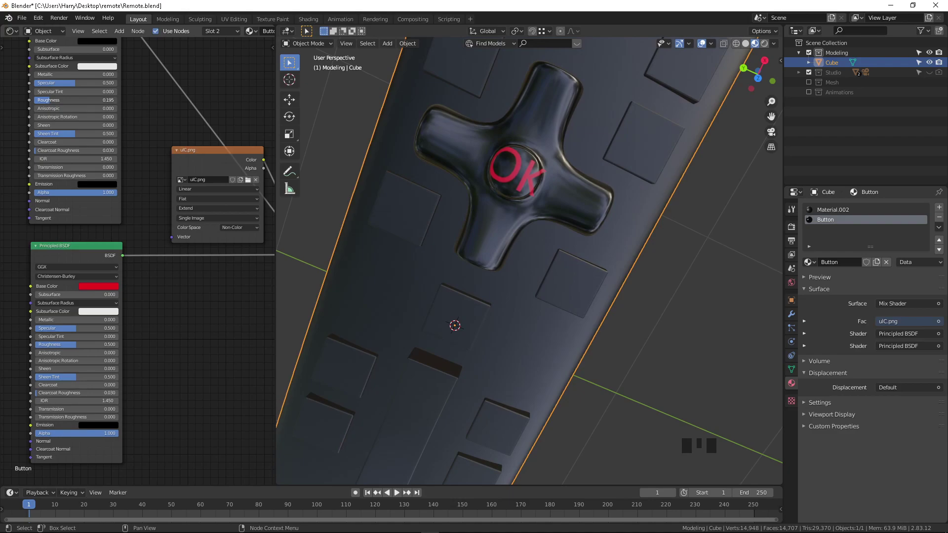
shift+middle_drag(172, 353, 178, 299)
shift+middle_drag(101, 117, 116, 232)
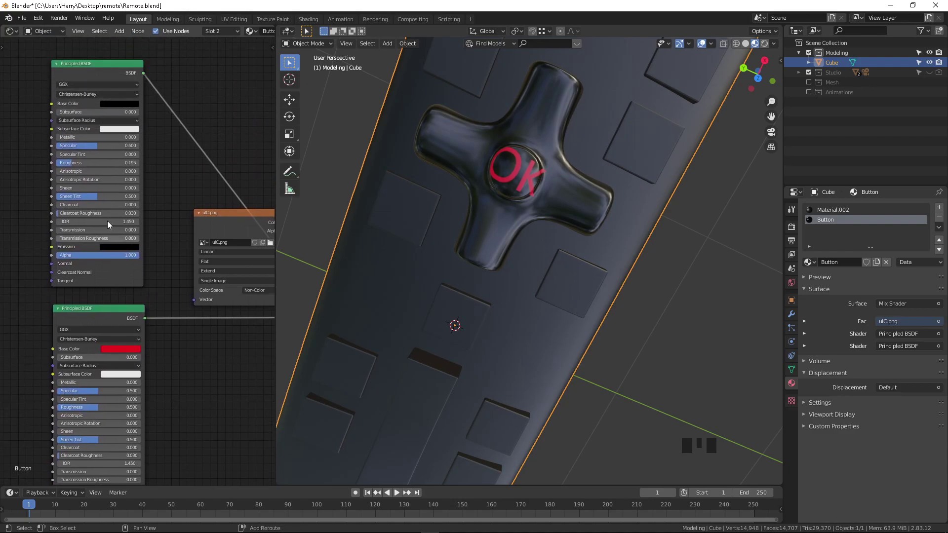
drag(79, 163, 90, 163)
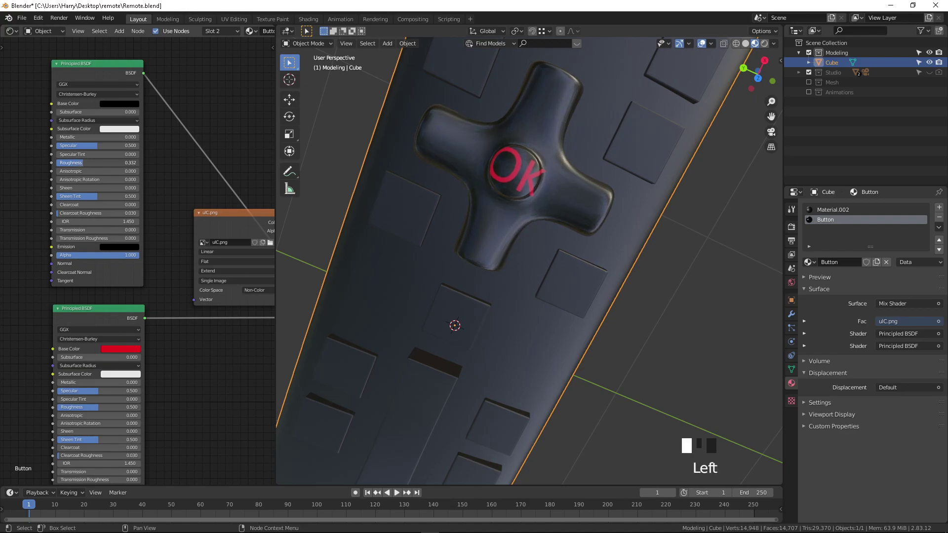
Set the lower Principled BSDF's roughness to 0 and inspect the shine of the OK icon.
scroll(533, 173, up, 2)
shift+middle_drag(525, 163, 490, 239)
scroll(491, 239, up, 2)
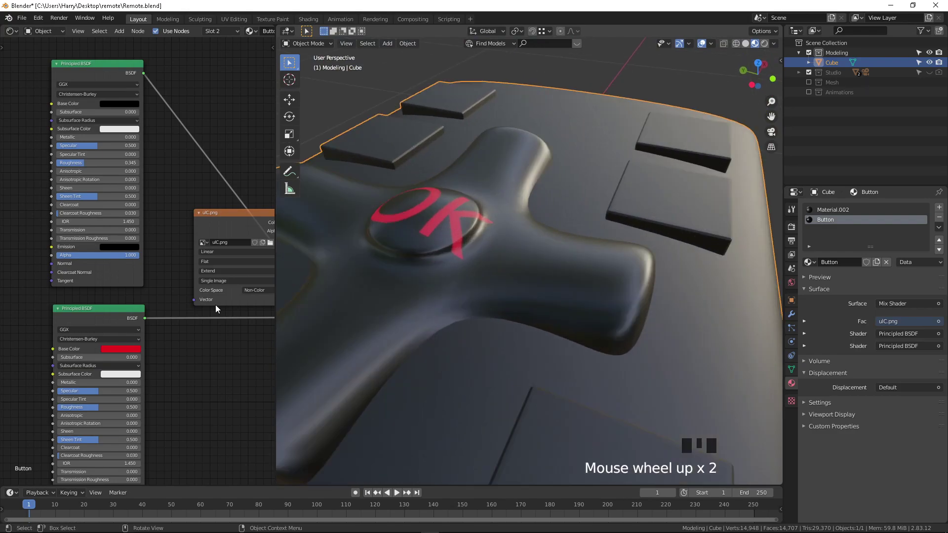
drag(95, 407, 52, 407)
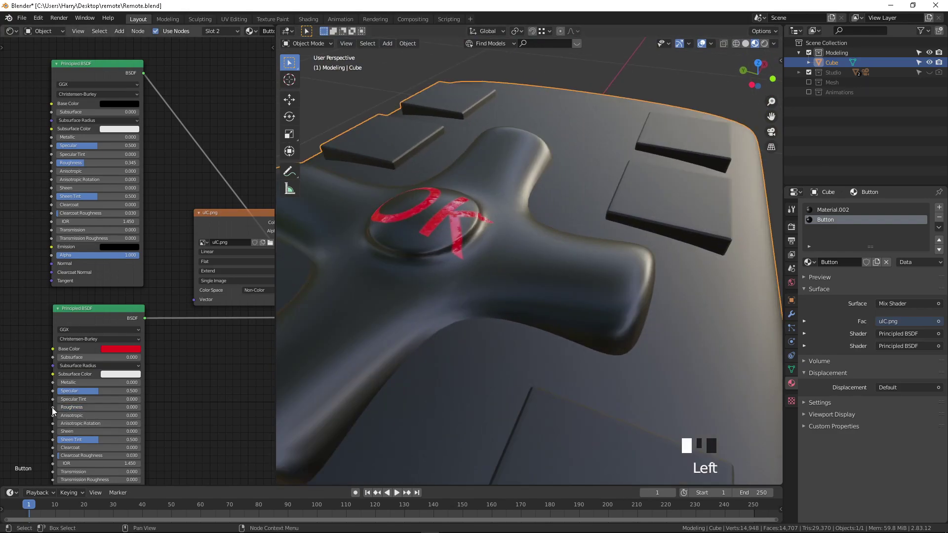
middle_drag(438, 244, 445, 209)
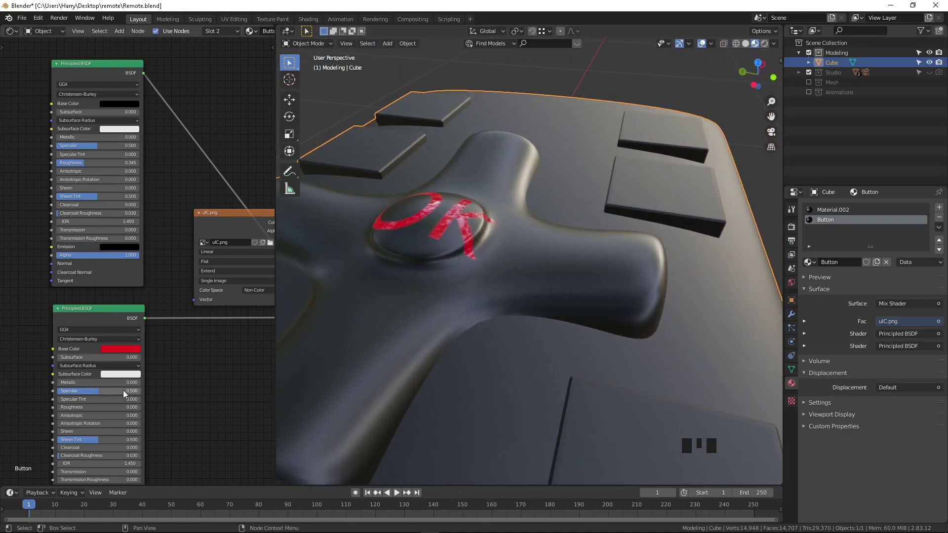
Change the lower Principled BSDF's base color to pure white, with saturation 0 and value 1.
click(137, 351)
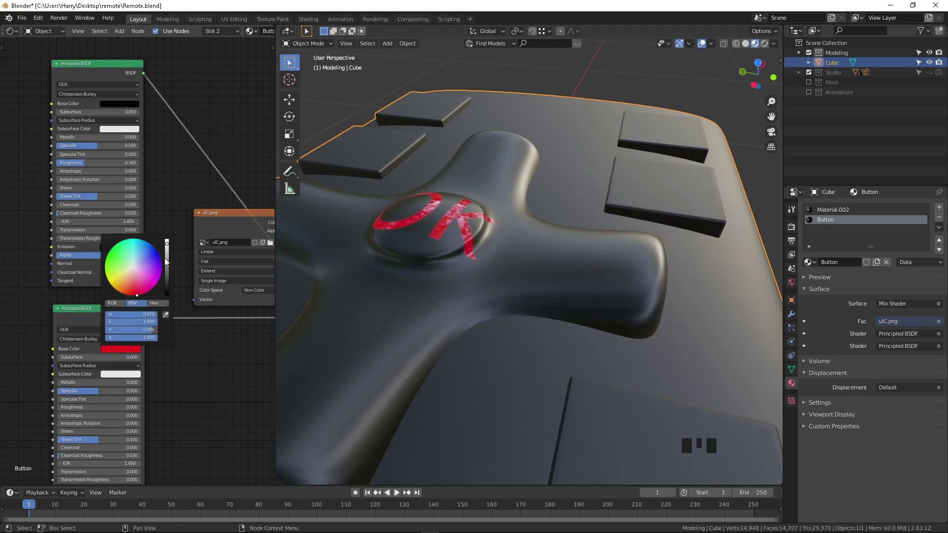
click(166, 242)
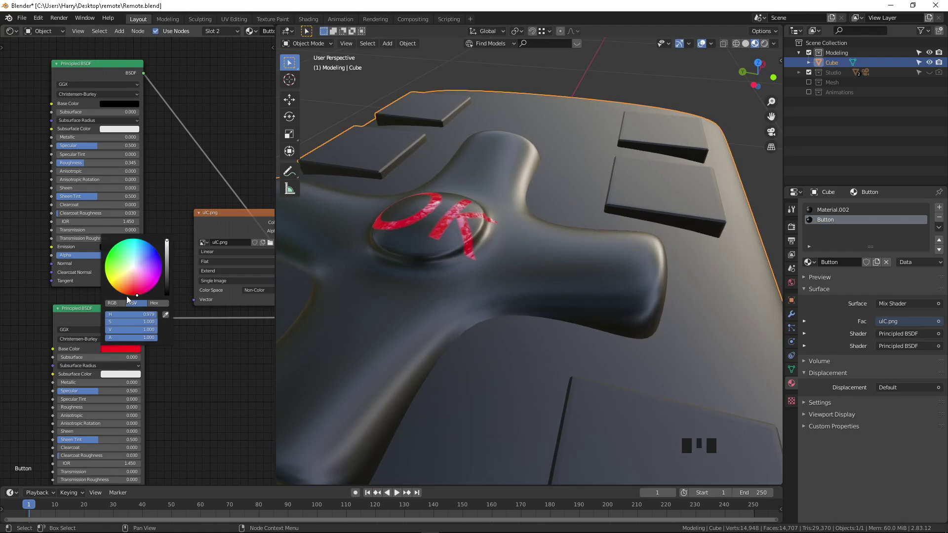
click(132, 268)
double_click(132, 322)
key(Return)
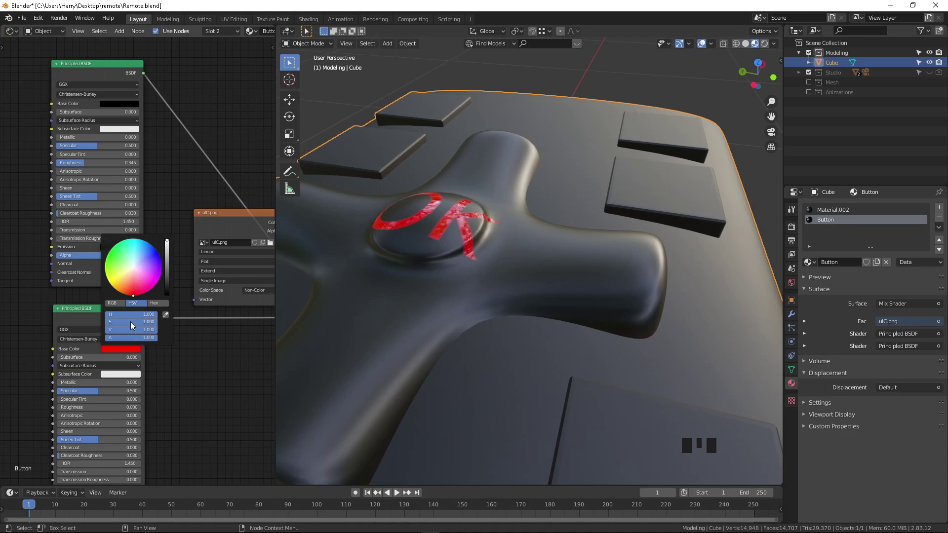
click(130, 267)
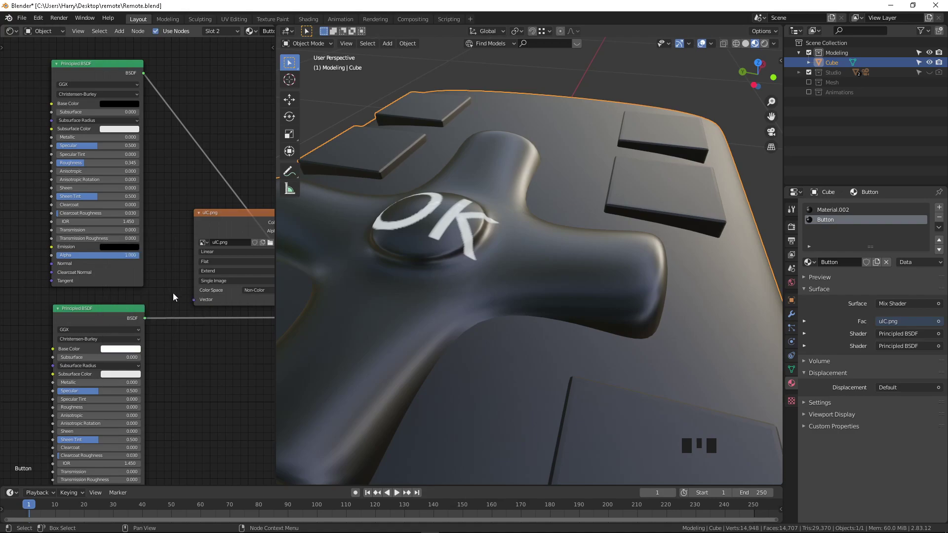
click(124, 341)
click(114, 350)
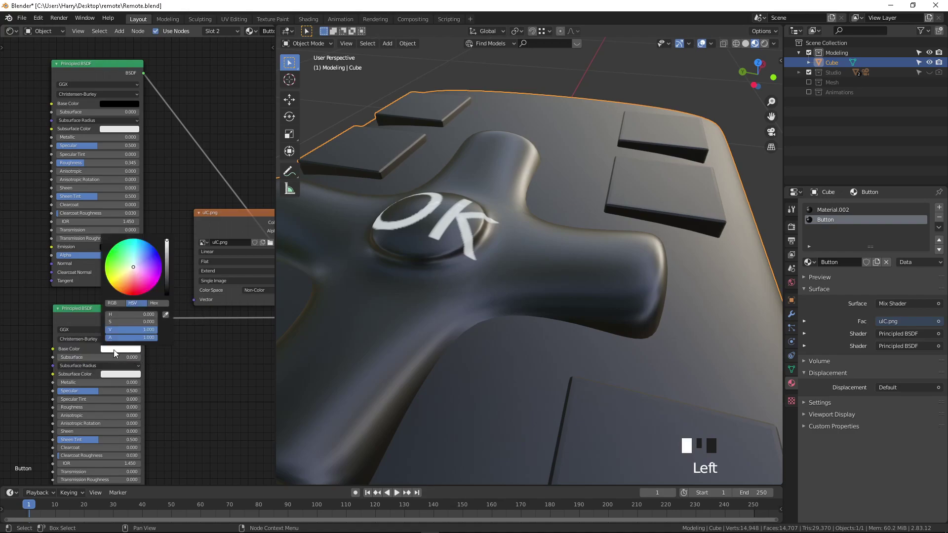
click(199, 366)
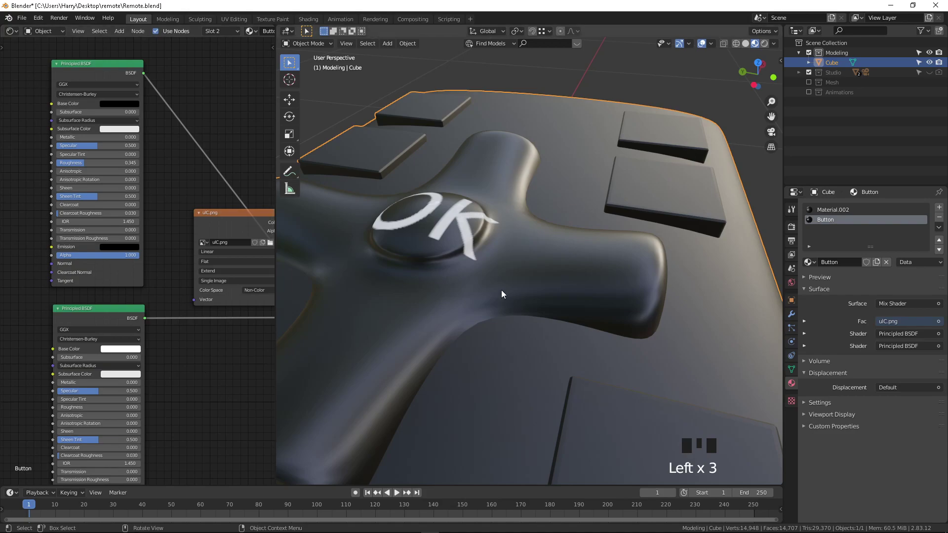
Switch the Shader Editor area to the UV Editor.
scroll(447, 238, down, 1)
middle_drag(448, 238, 419, 241)
scroll(435, 242, up, 3)
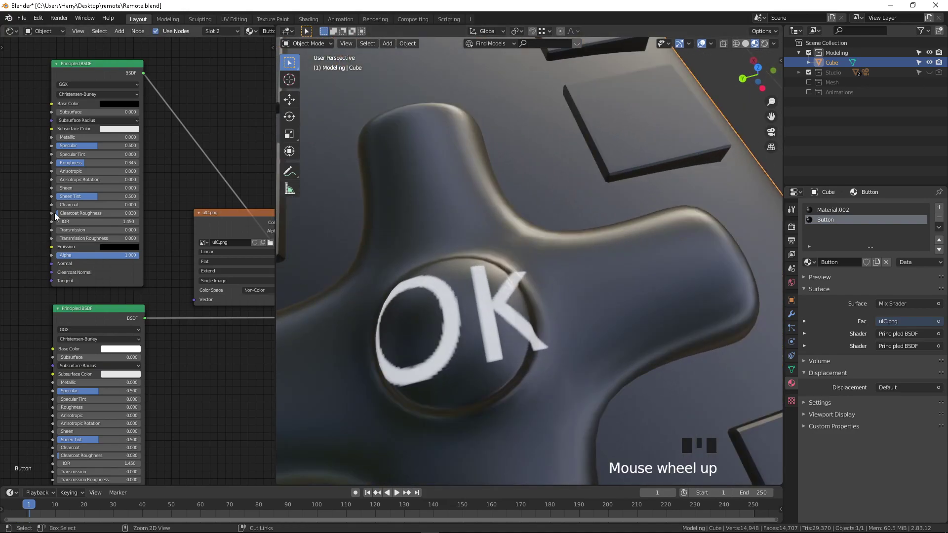
click(11, 31)
click(40, 90)
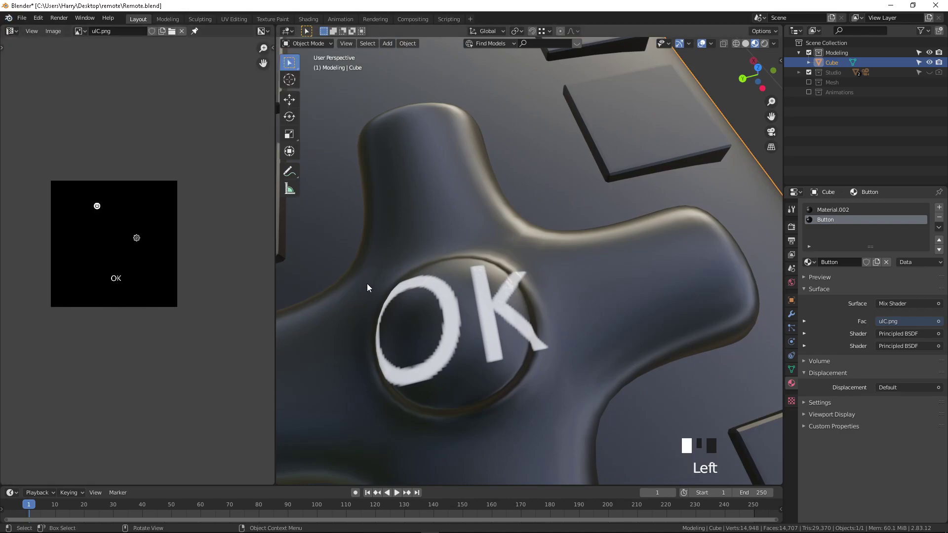
Enter Edit Mode and select the linked faces of the directional pad's central OK region.
triple_click(452, 330)
key(Tab)
click(442, 312)
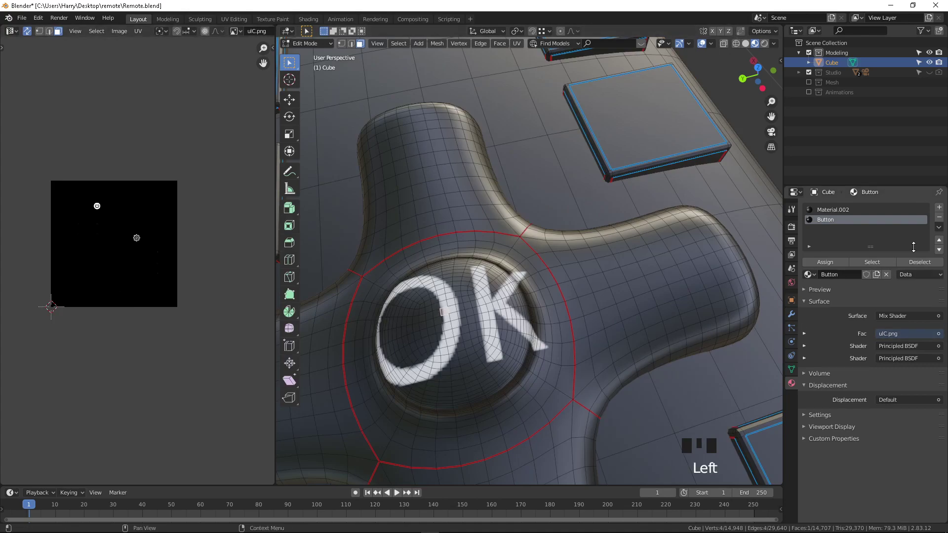
scroll(415, 343, down, 1)
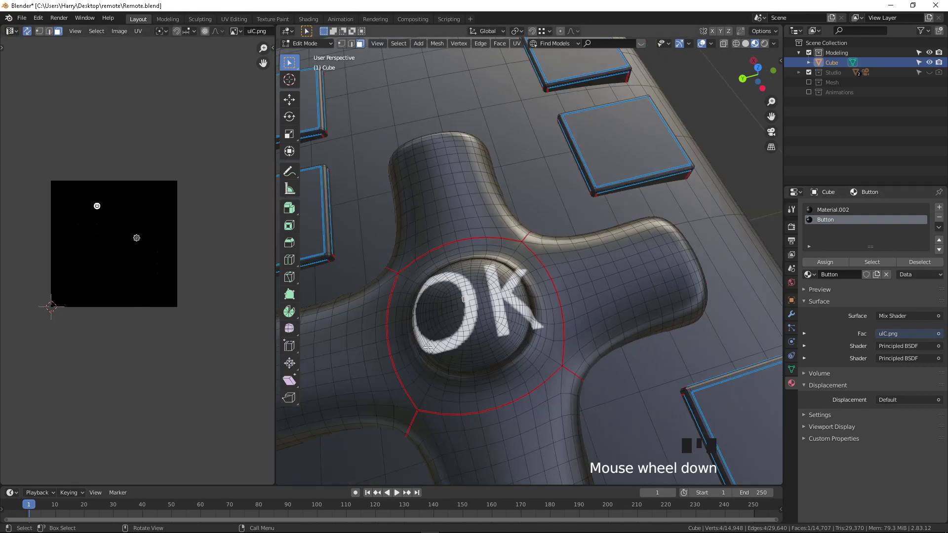
key(l)
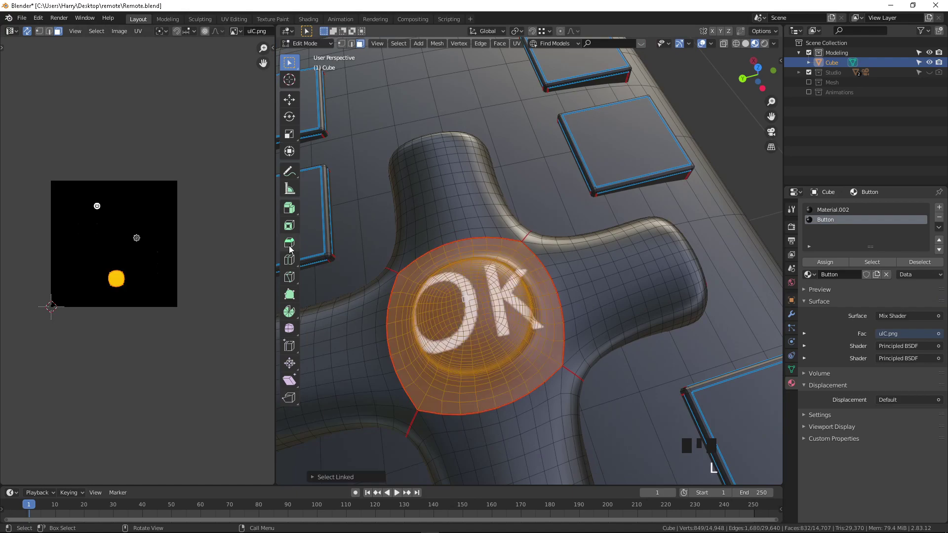
Scale the central region's UV island up by about 1.49 so the OK icon fits inside the round button.
scroll(120, 311, up, 5)
middle_drag(88, 282, 188, 202)
scroll(187, 222, up, 5)
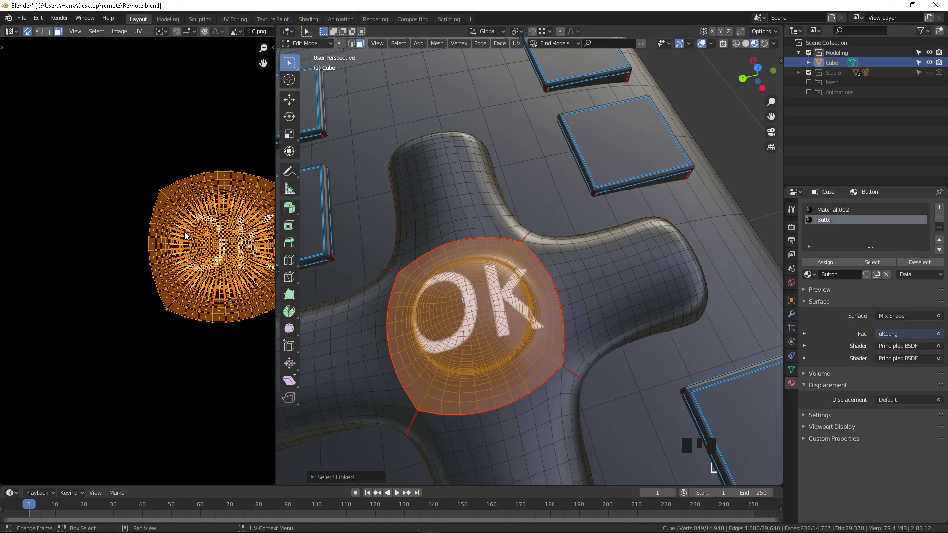
shift+middle_drag(234, 236, 139, 246)
scroll(139, 248, down, 3)
scroll(128, 222, up, 7)
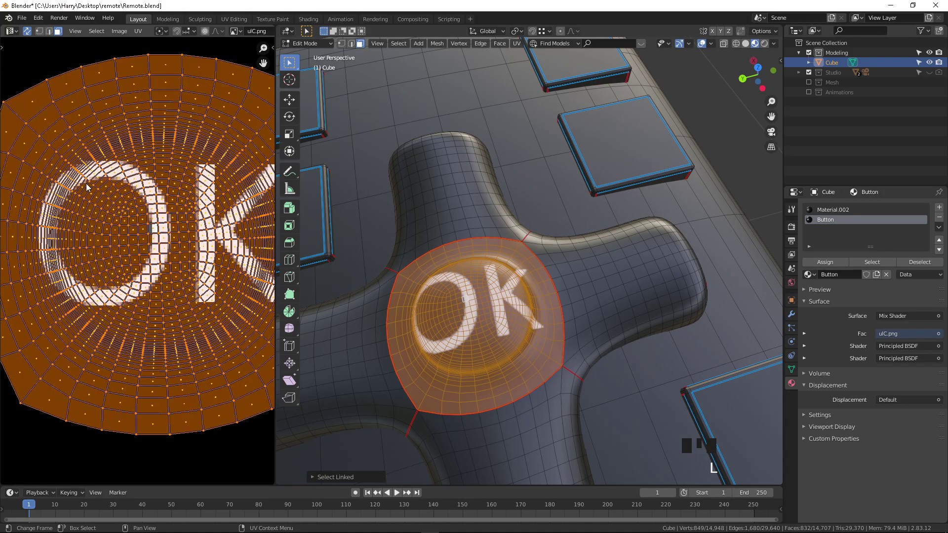
scroll(96, 187, down, 4)
scroll(131, 243, down, 3)
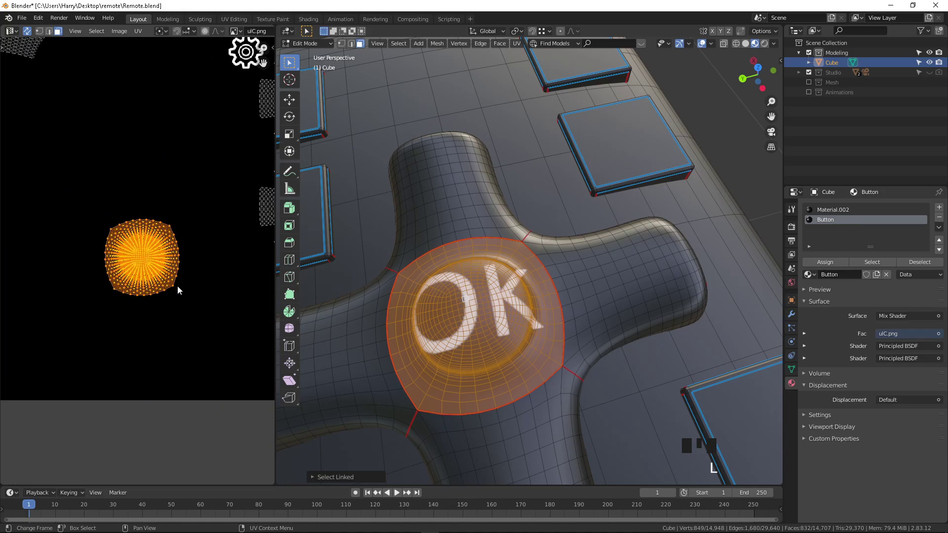
key(s)
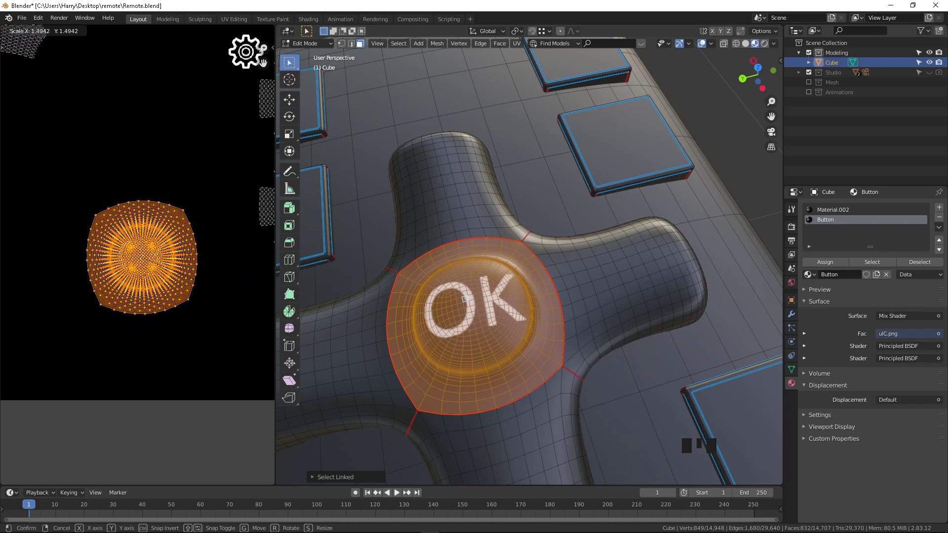
click(237, 258)
click(579, 235)
Return to Object Mode, check the OK icon on the whole remote, and save the file.
middle_drag(579, 236, 510, 288)
key(Tab)
scroll(486, 292, down, 4)
scroll(500, 260, down, 2)
key(ctrl+s)
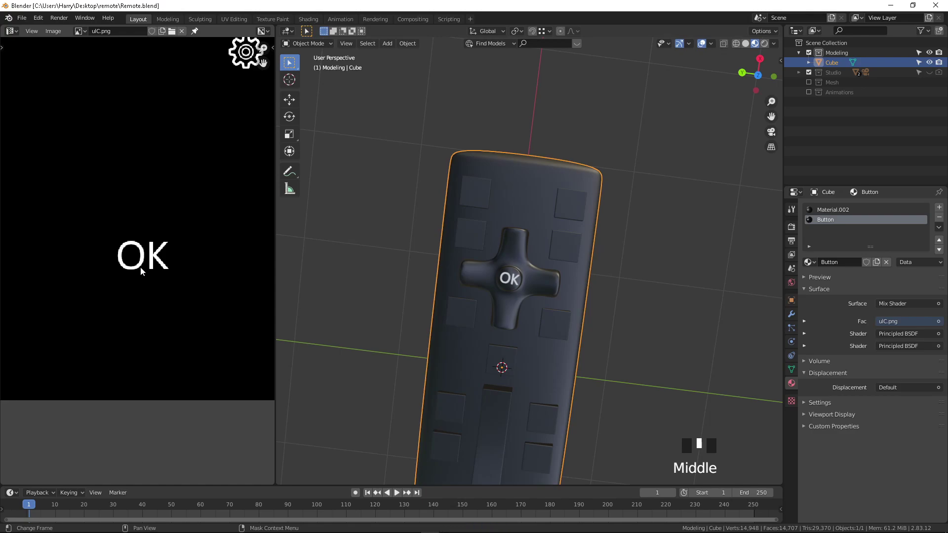
Select the central OK region's linked UV island in Edit Mode and scale it up by roughly a quarter to shrink the icon.
key(Tab)
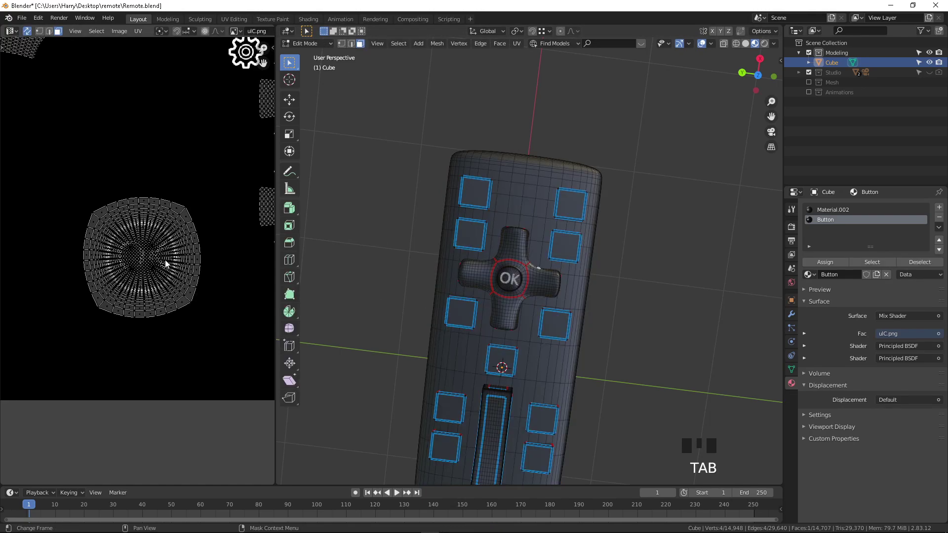
click(166, 264)
key(l)
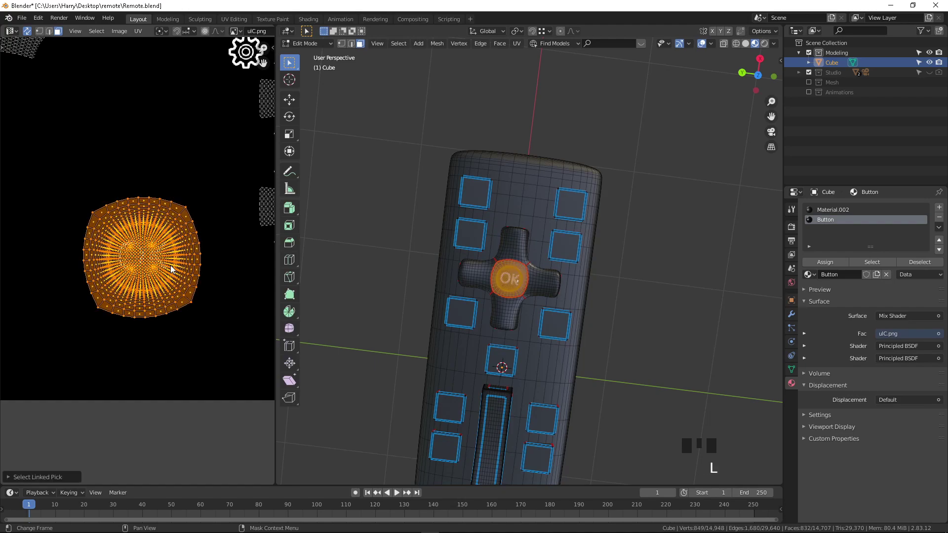
key(s)
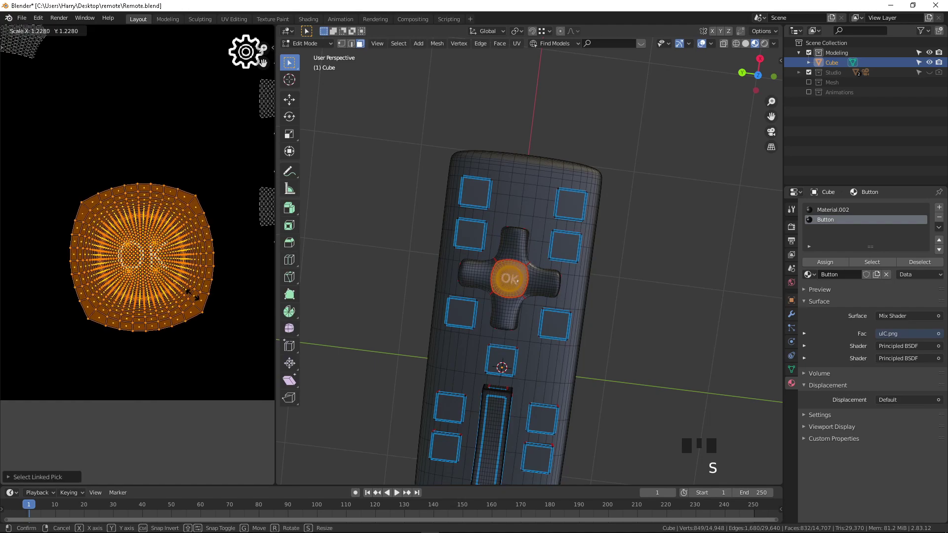
click(194, 295)
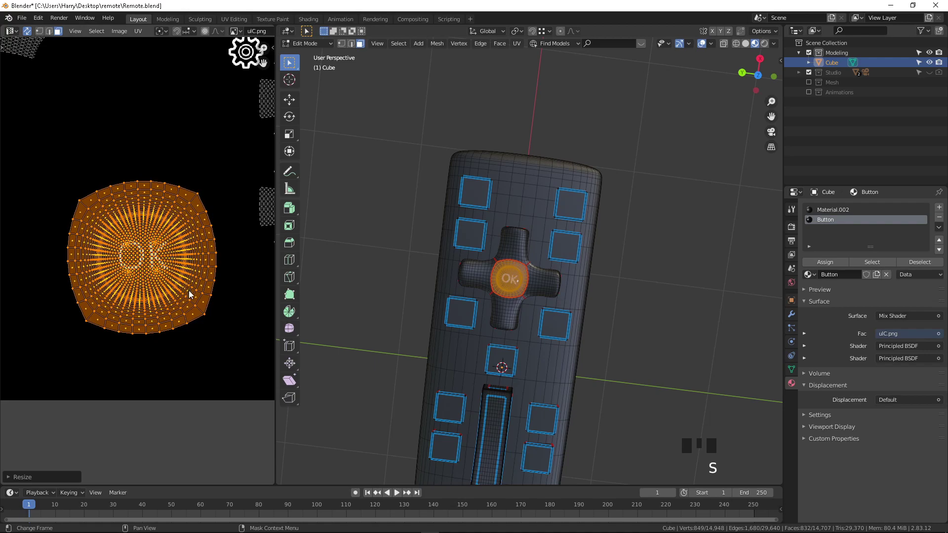
key(r)
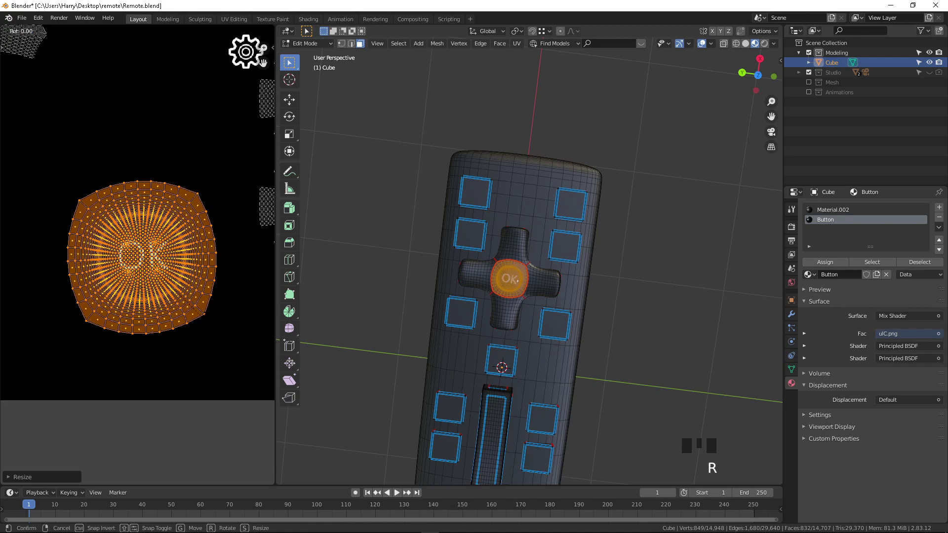
click(199, 322)
Return to Object Mode, save the file, and view the directional pad from another side.
key(Tab)
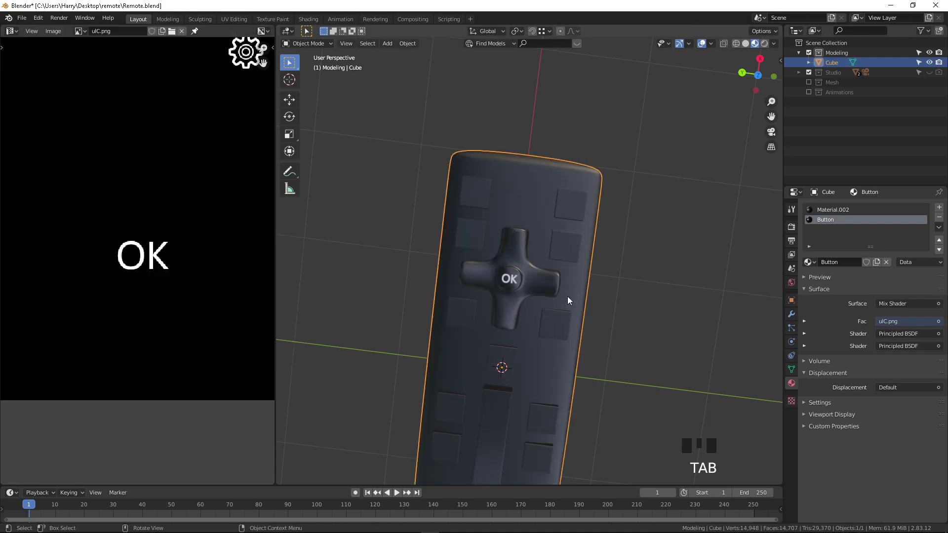
scroll(568, 296, up, 2)
key(ctrl+s)
shift+middle_drag(541, 298, 410, 197)
shift+middle_drag(478, 292, 531, 312)
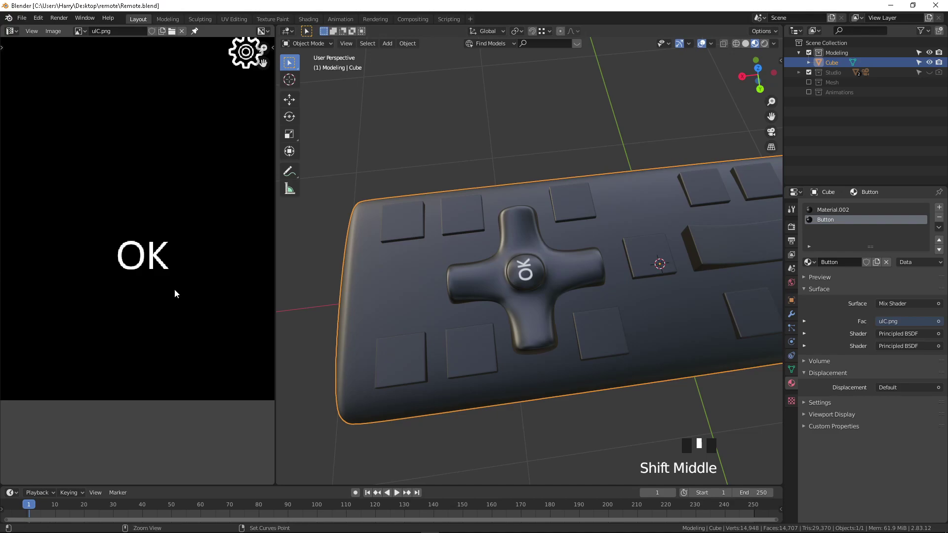
Switch the UV Editor area to the Shader Editor and bring the Mix Shader and uiC.png image nodes into view.
click(12, 30)
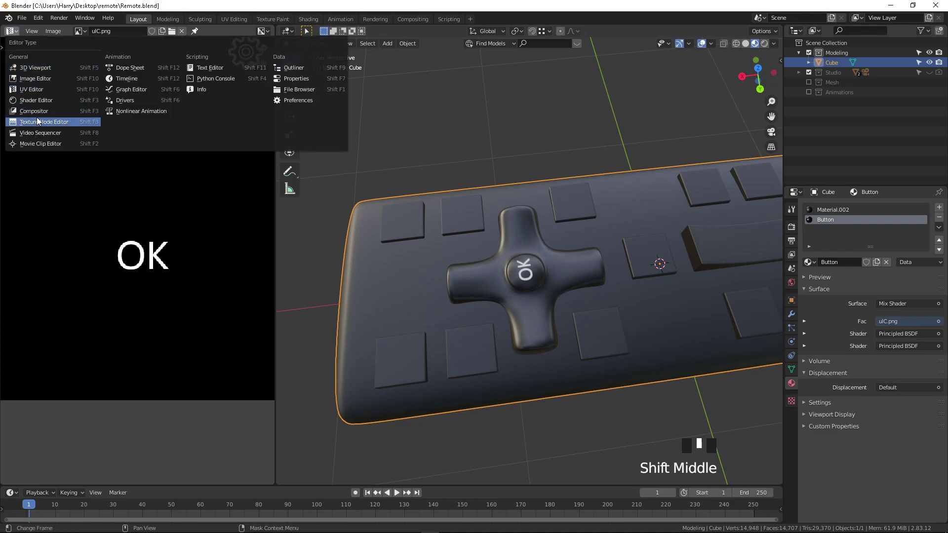
click(33, 99)
drag(191, 183, 132, 130)
scroll(173, 237, down, 3)
middle_drag(265, 253, 206, 241)
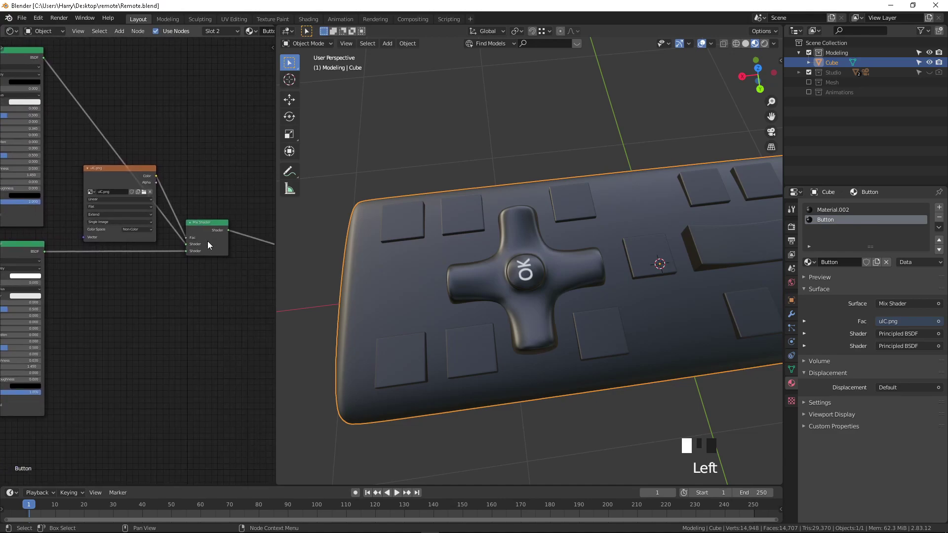
Disconnect the image from the Mix Shader's Fac, try a factor of 1.000, and reconnect the image's Color output to Fac.
mouse_move(186, 238)
mouse_down()
mouse_move(181, 232)
mouse_move(189, 238)
mouse_up()
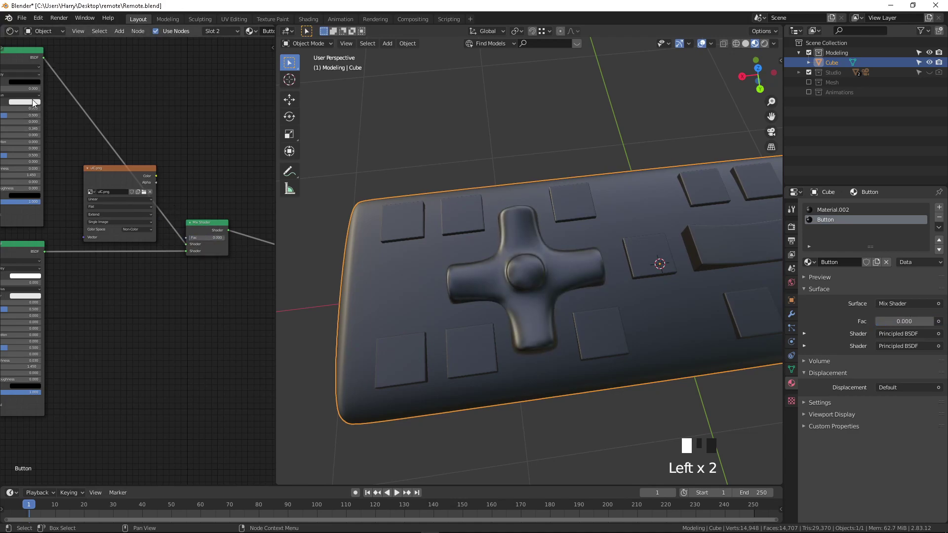
drag(197, 238, 232, 238)
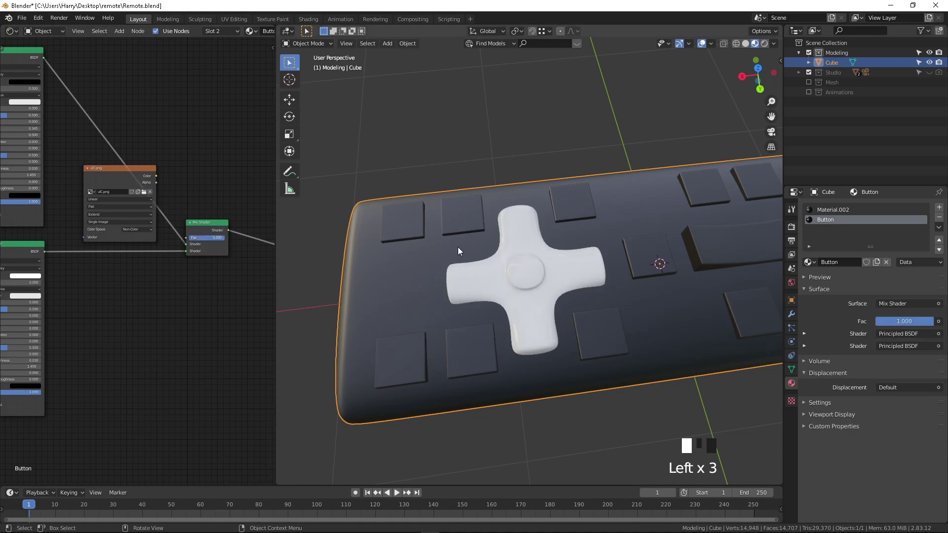
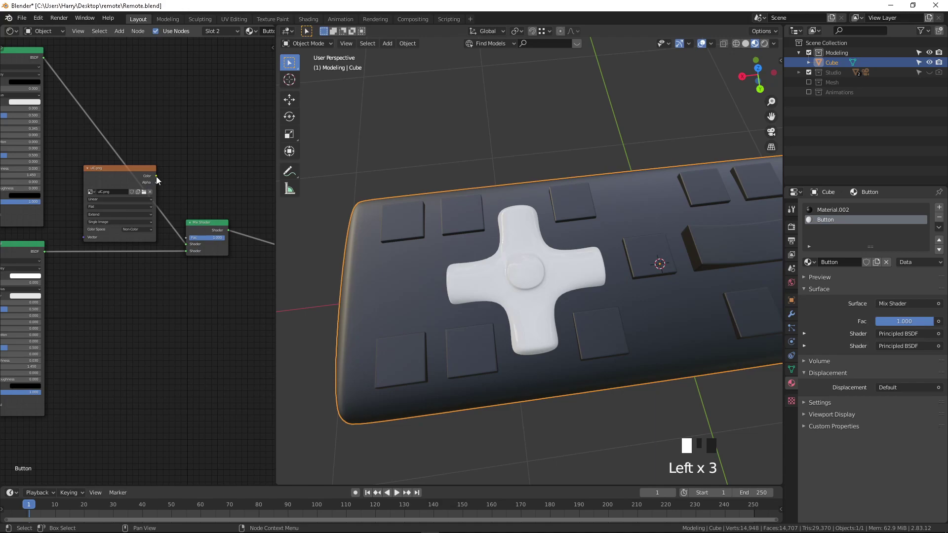
drag(156, 176, 190, 242)
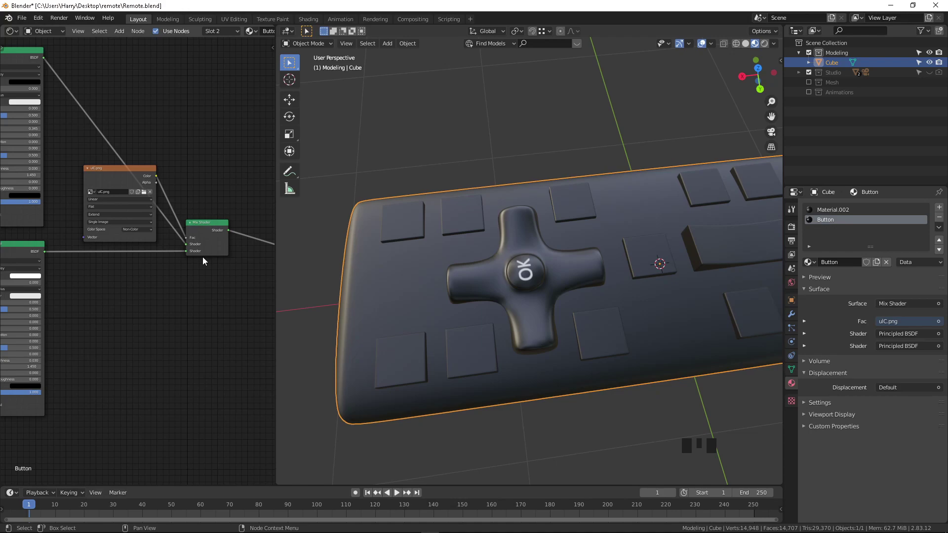
Try a blue Base Color on the dark Principled BSDF, check it on the directional pad, and undo it.
click(28, 83)
drag(61, 122, 61, 87)
click(15, 101)
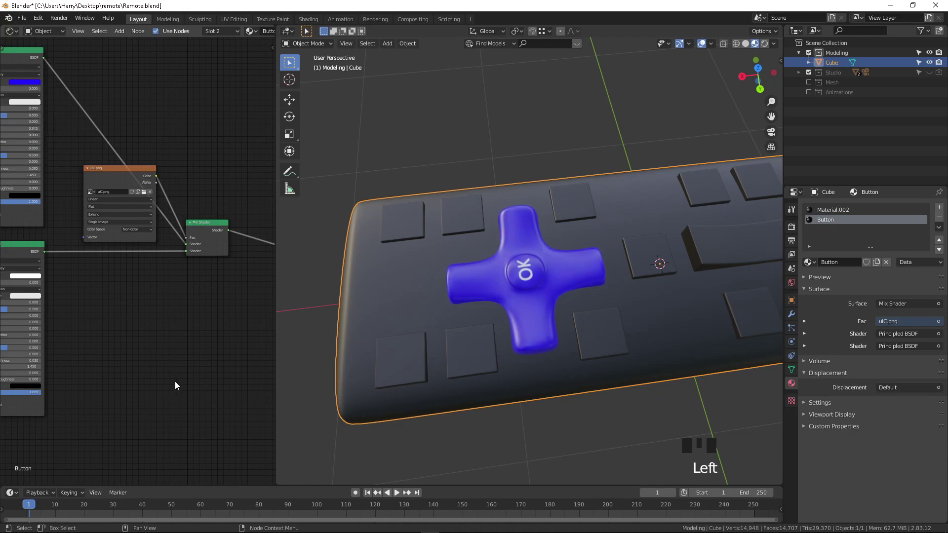
middle_drag(606, 298, 564, 276)
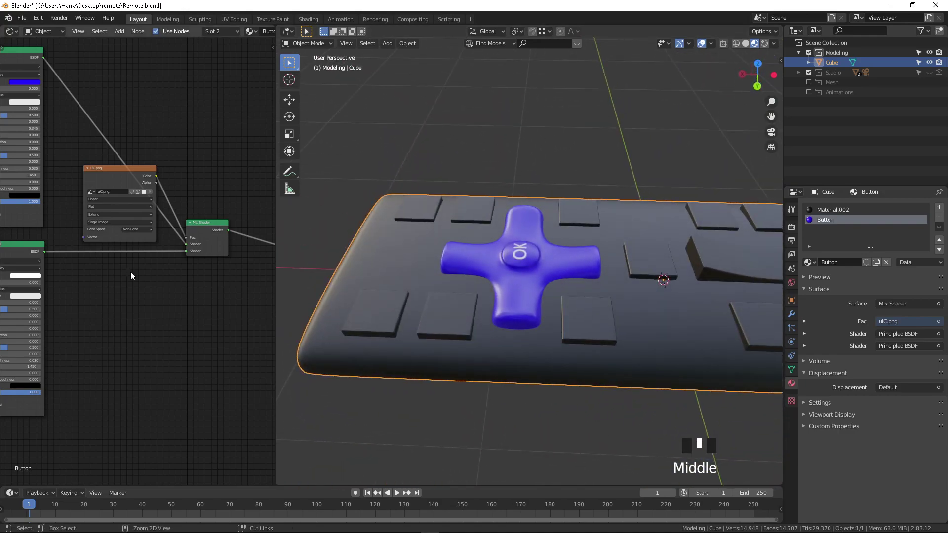
key(ctrl+z)
Save the file, check the OK icon on the remote from another angle, and frame the whole node tree.
key(ctrl+s)
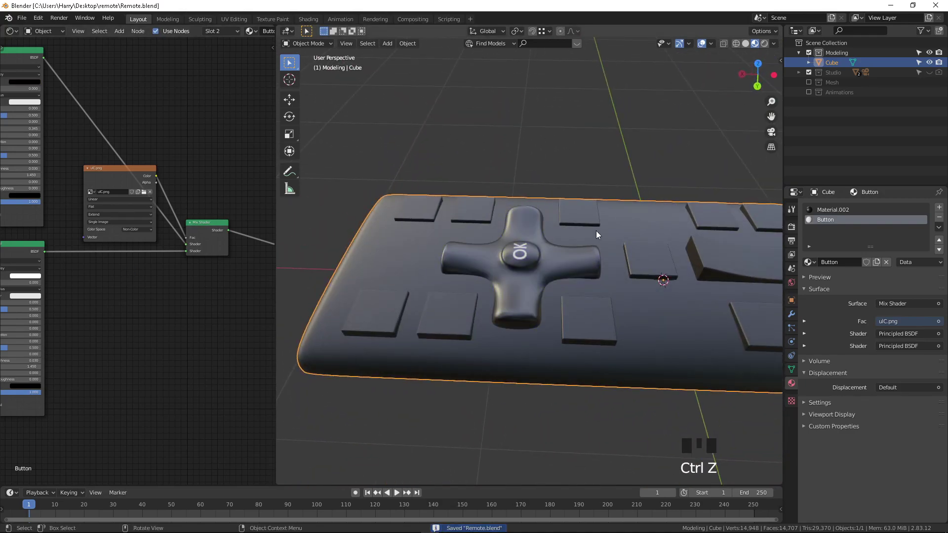
middle_drag(597, 231, 546, 259)
scroll(546, 256, down, 2)
scroll(516, 255, up, 2)
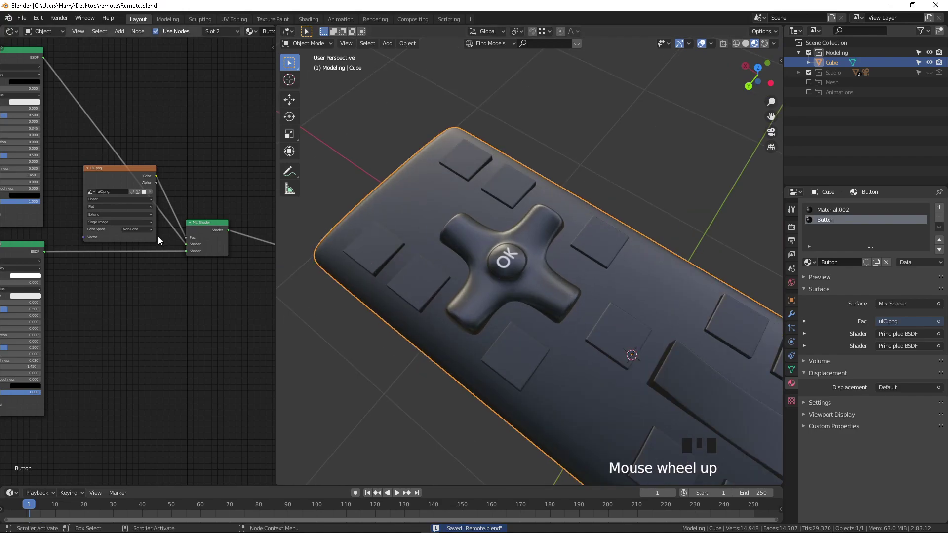
key(Home)
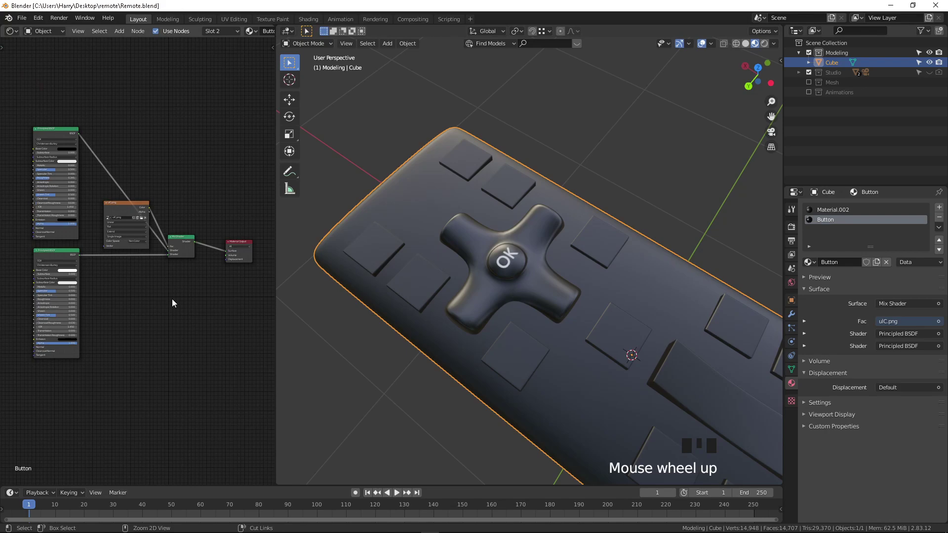
Switch the Shader Editor area to the UV Editor and frame the full icon image.
click(11, 31)
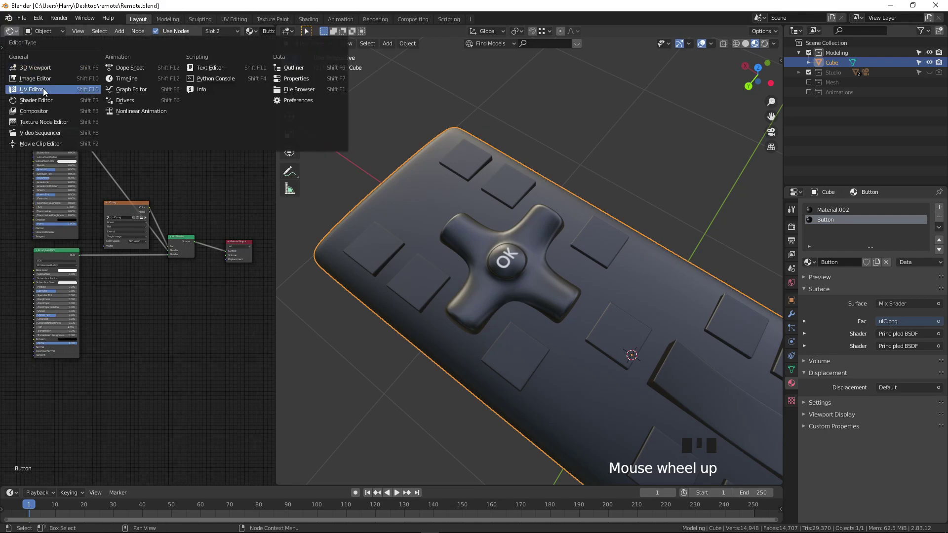
click(43, 89)
key(Home)
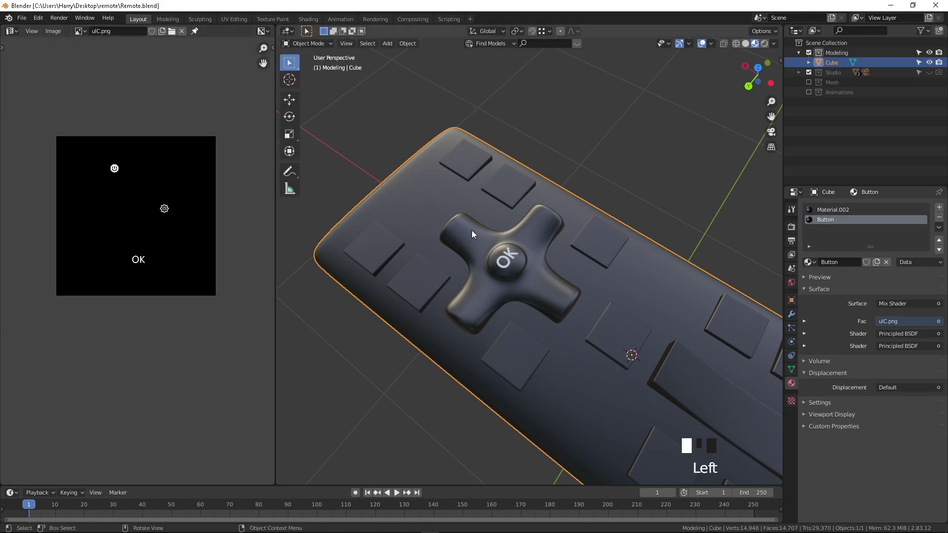
Enter Edit Mode, select the linked faces of the remote's top-left square button, and compare the Material.002 and Button material slots.
key(Tab)
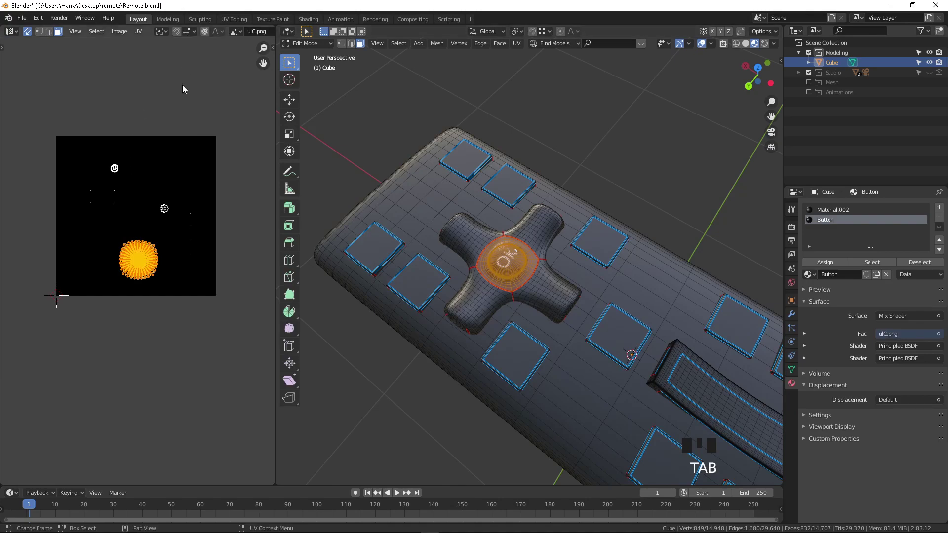
click(379, 247)
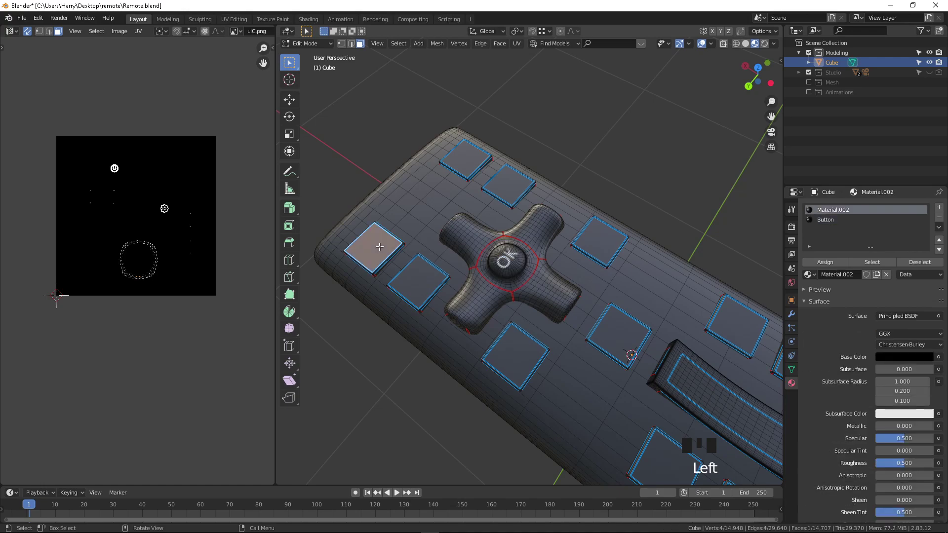
key(l)
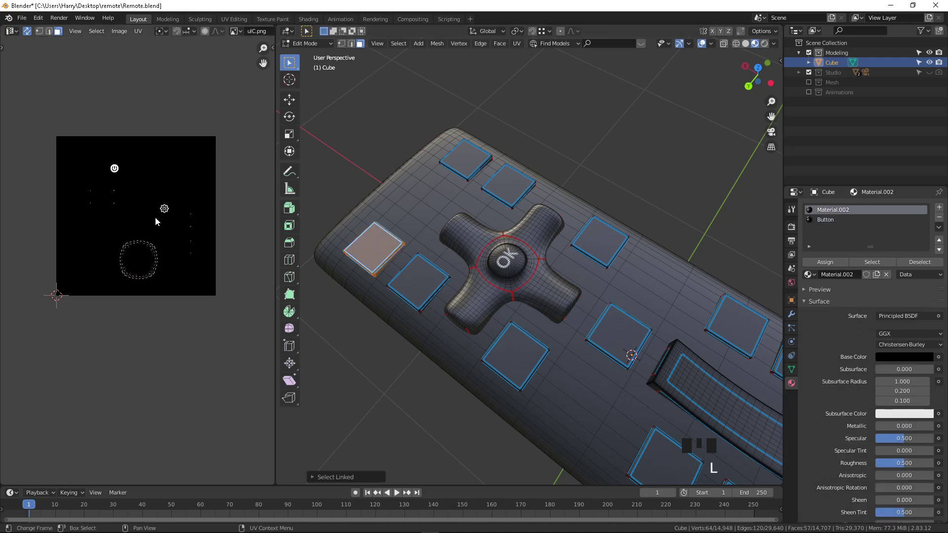
click(833, 221)
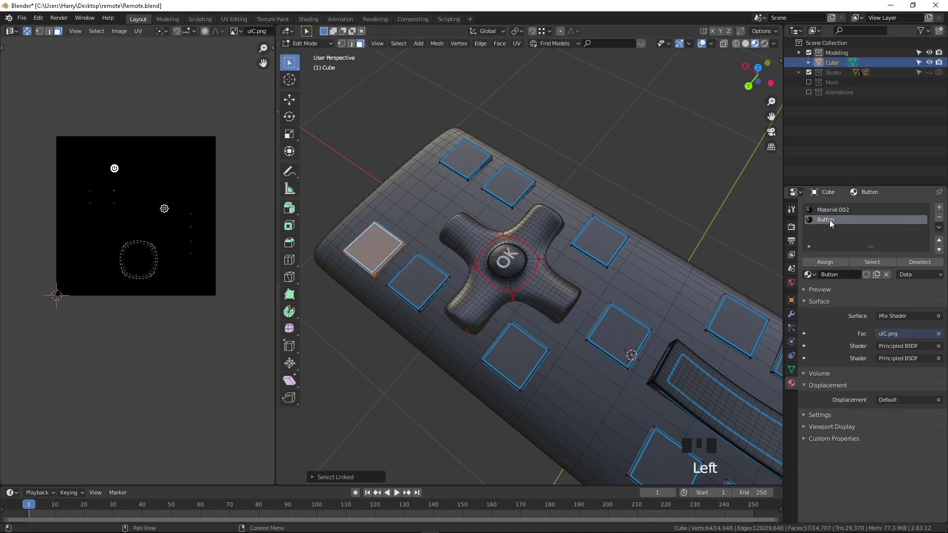
click(828, 213)
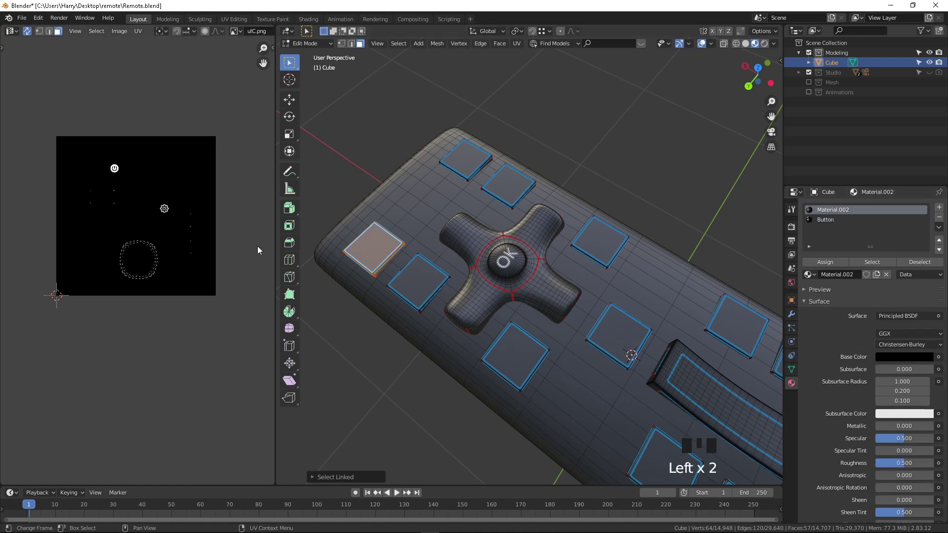
scroll(171, 218, down, 3)
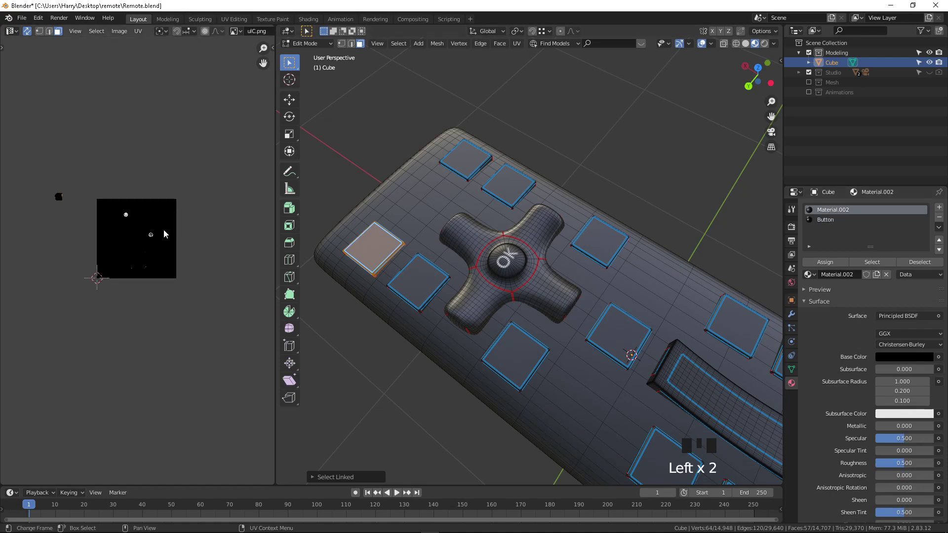
click(832, 221)
click(832, 211)
Move the selected button's UV island over the power icon in the image and scale it up to cover the icon.
key(g)
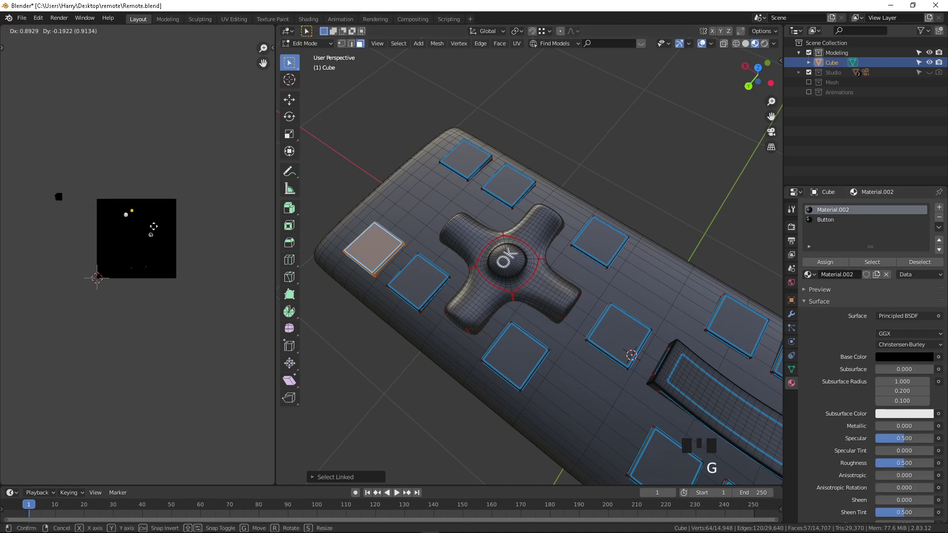
click(148, 231)
key(s)
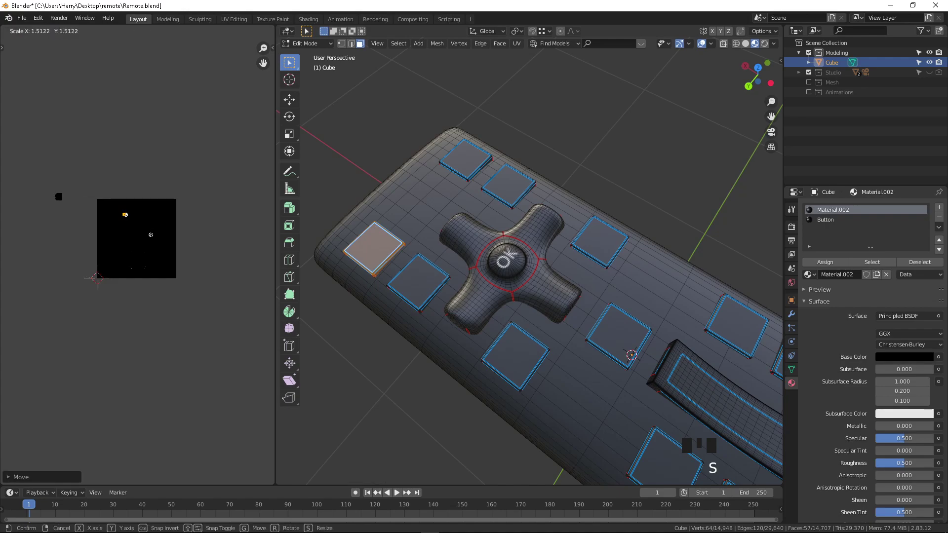
click(227, 263)
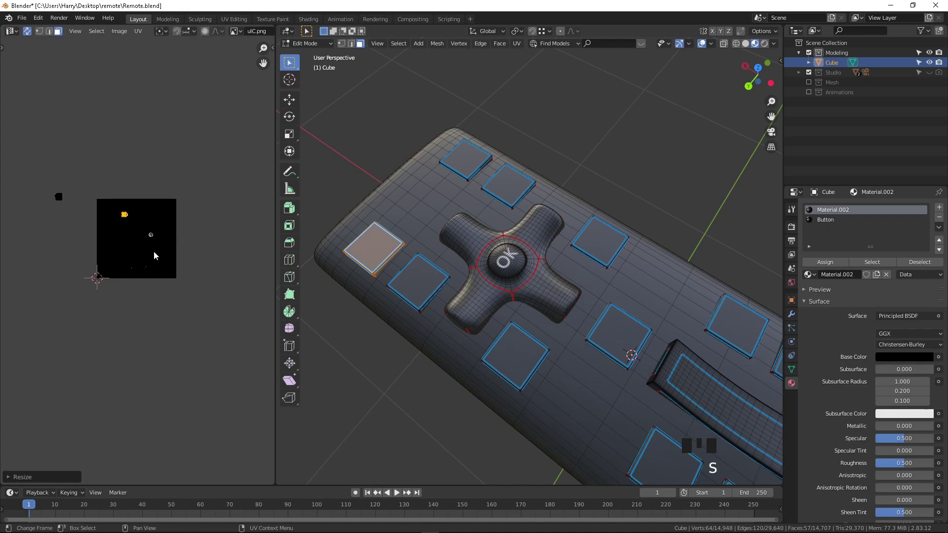
key(g)
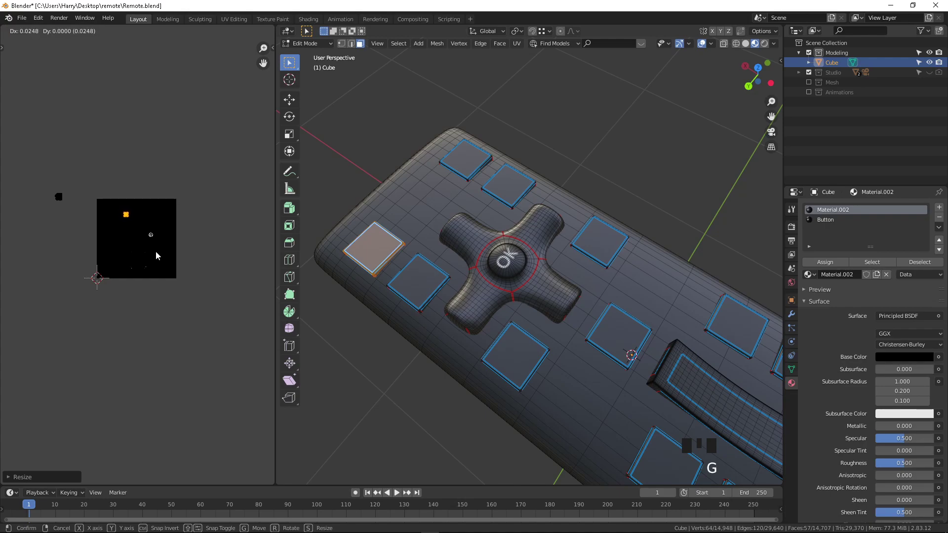
click(156, 252)
Assign the Button material to the selected top-left button and examine the power icon on it up close.
click(830, 224)
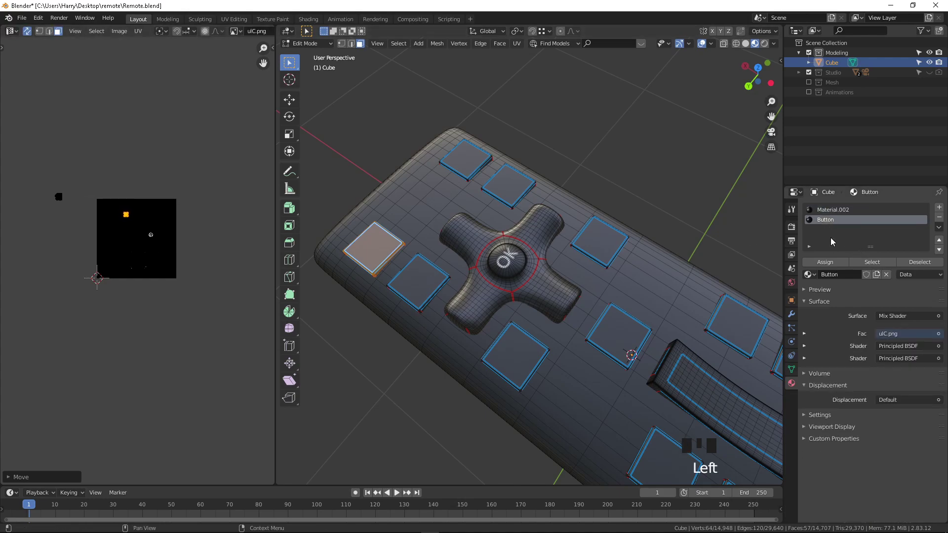
click(825, 263)
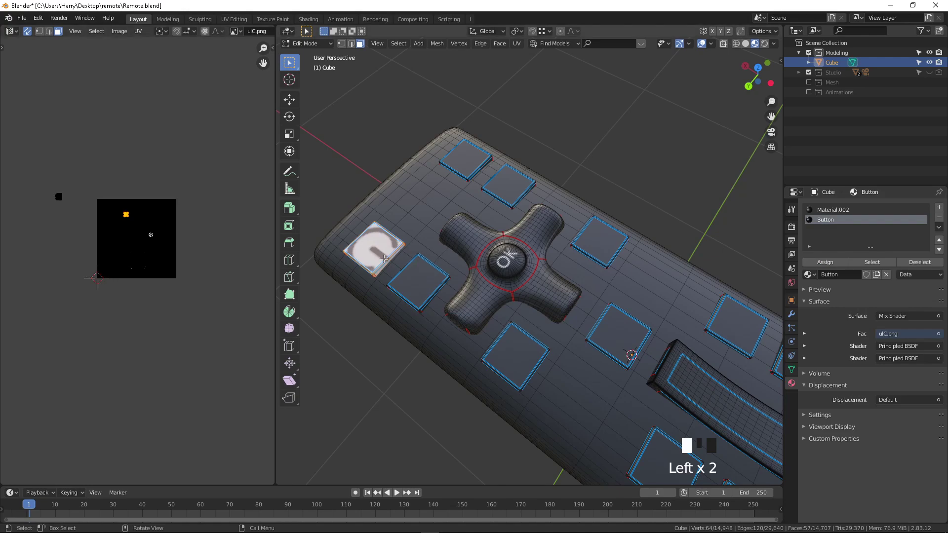
scroll(384, 259, up, 3)
shift+middle_drag(323, 221, 513, 183)
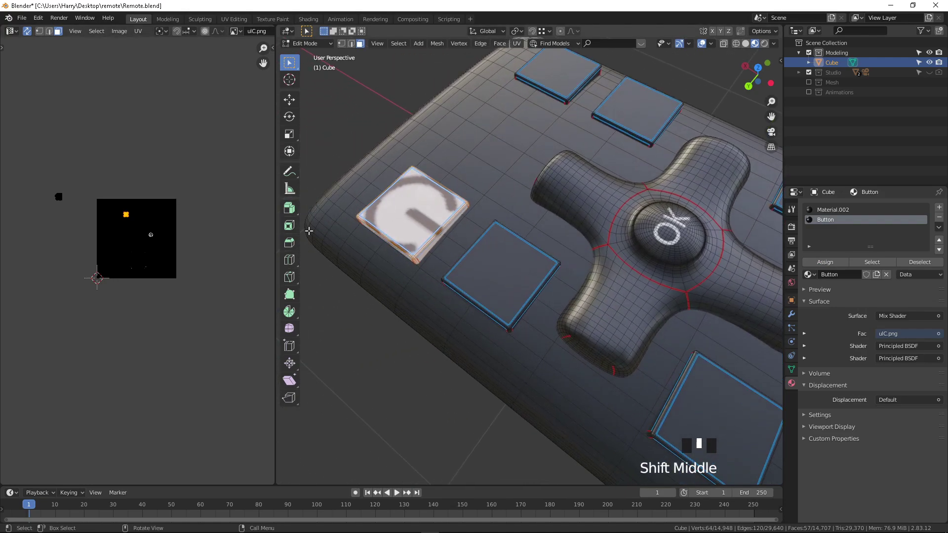
Scale the top-left button's UV island up around the power icon and rotate it half a turn to turn the icon upright.
key(KP_Decimal)
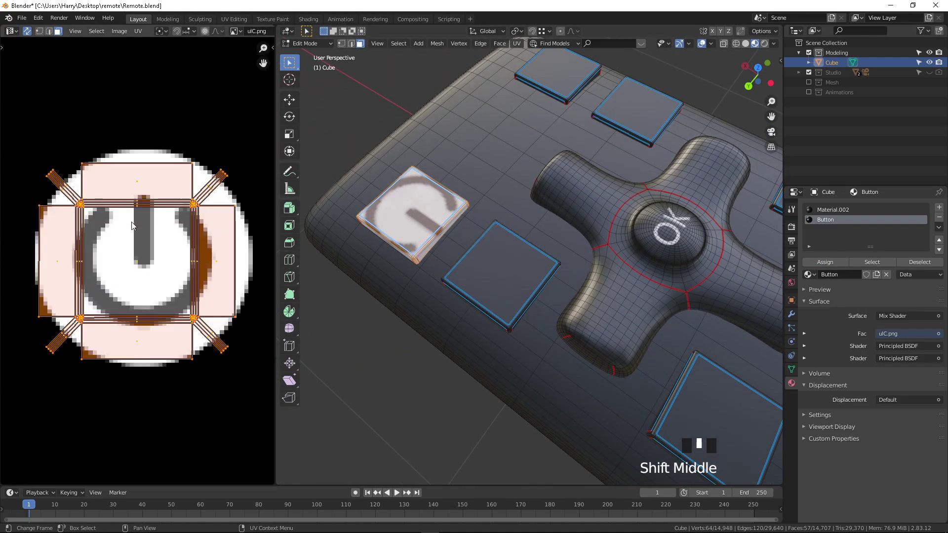
scroll(132, 225, down, 6)
key(s)
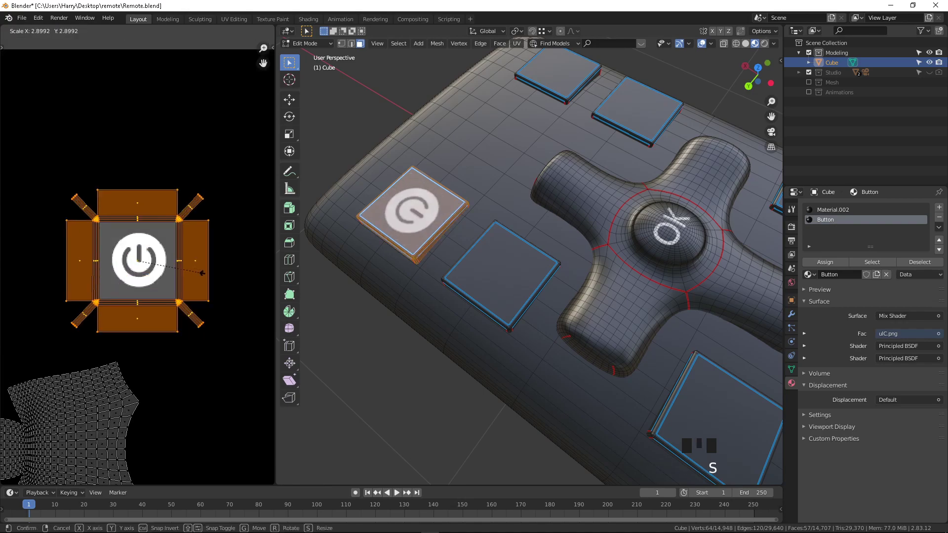
click(216, 277)
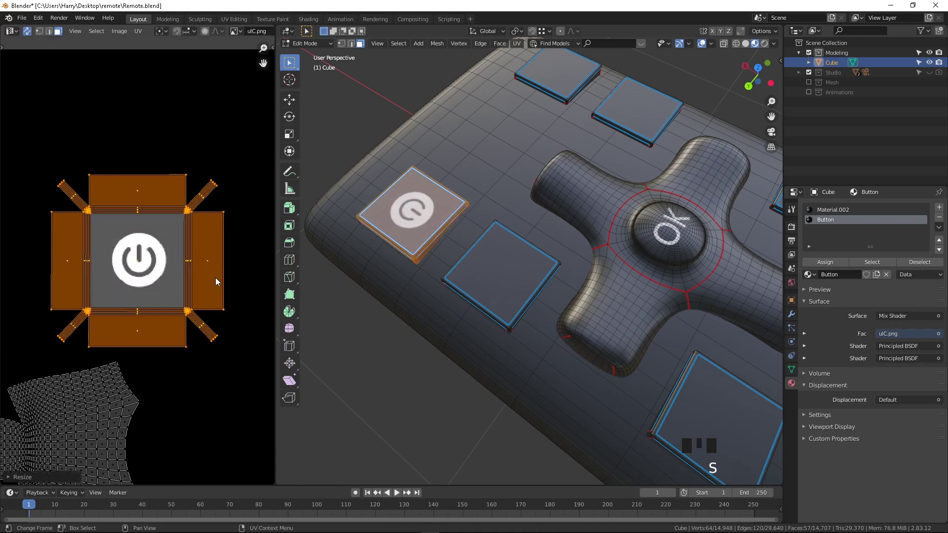
key(r)
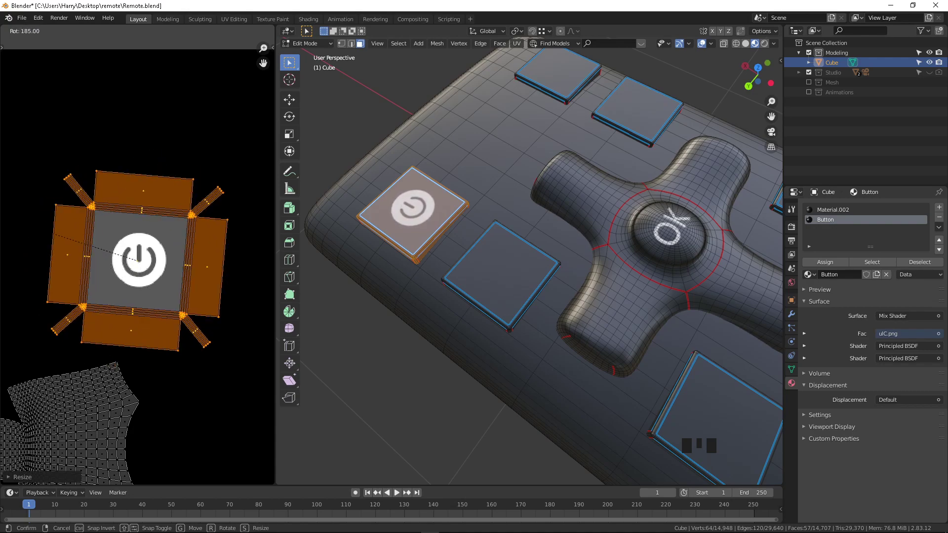
click(53, 238)
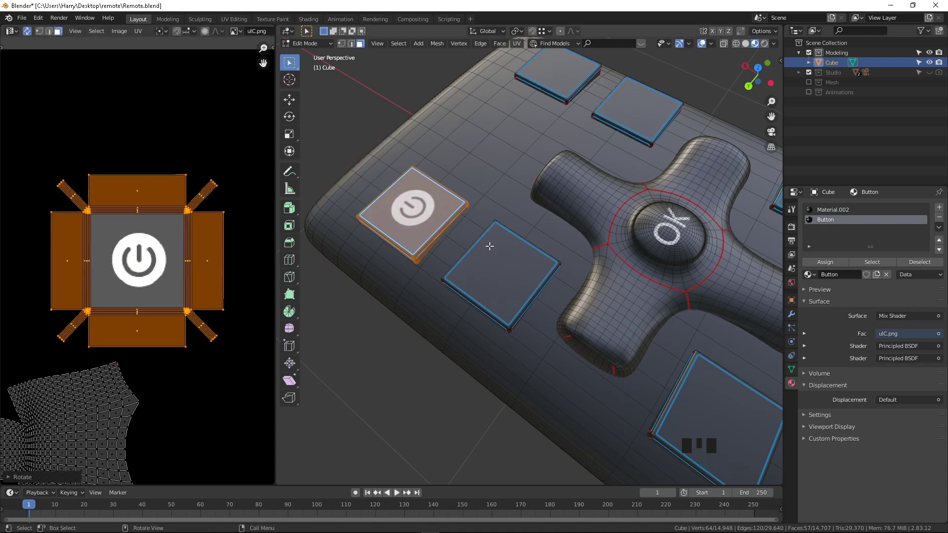
Leave Edit Mode and examine the power icon on the whole remote from several angles.
scroll(456, 208, down, 2)
key(Tab)
scroll(395, 321, down, 2)
middle_drag(522, 253, 377, 291)
scroll(639, 318, up, 3)
middle_drag(639, 318, 721, 314)
scroll(457, 318, down, 2)
scroll(458, 318, down, 4)
middle_drag(526, 248, 516, 203)
scroll(476, 265, up, 1)
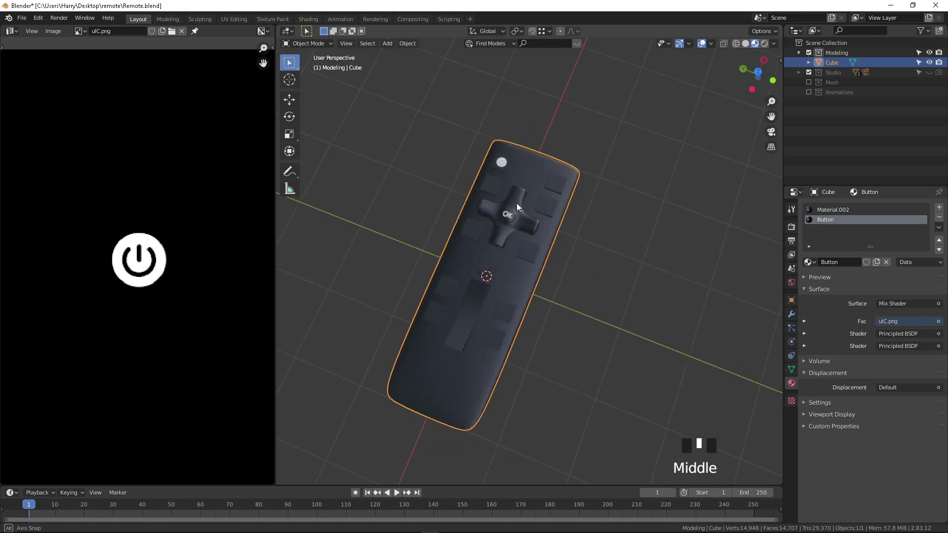
scroll(508, 256, up, 1)
middle_drag(508, 256, 560, 228)
scroll(472, 313, up, 2)
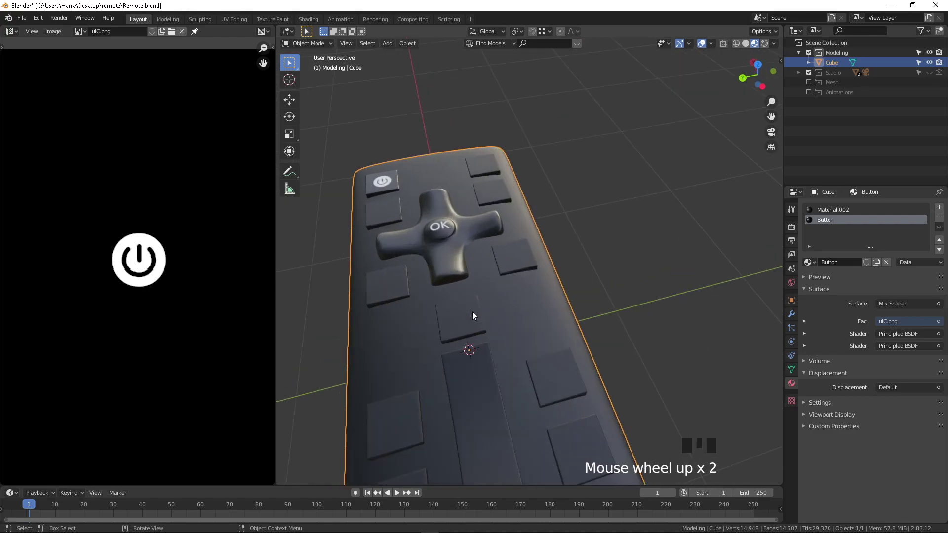
Add a third material slot to the remote with a new material named "Buttion 2".
click(939, 208)
click(843, 262)
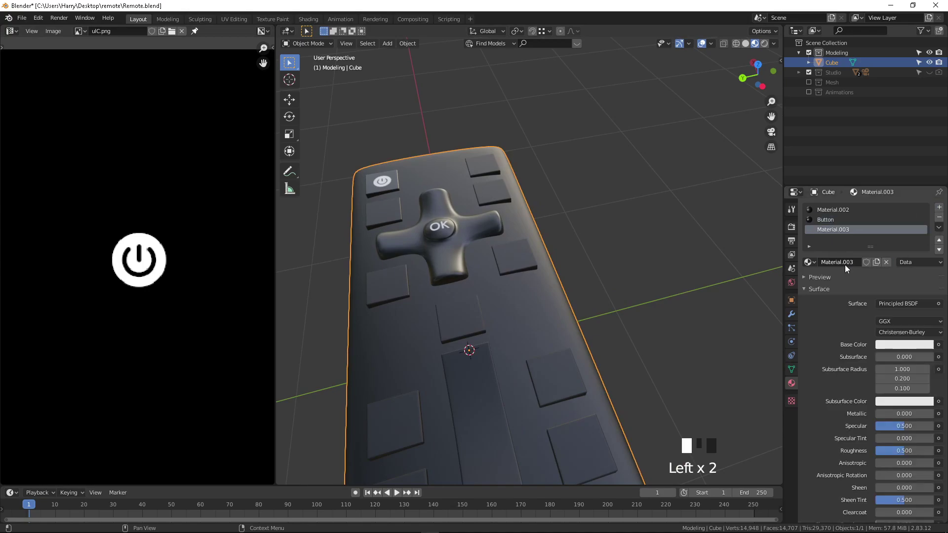
text(Buttion 2)
key(Return)
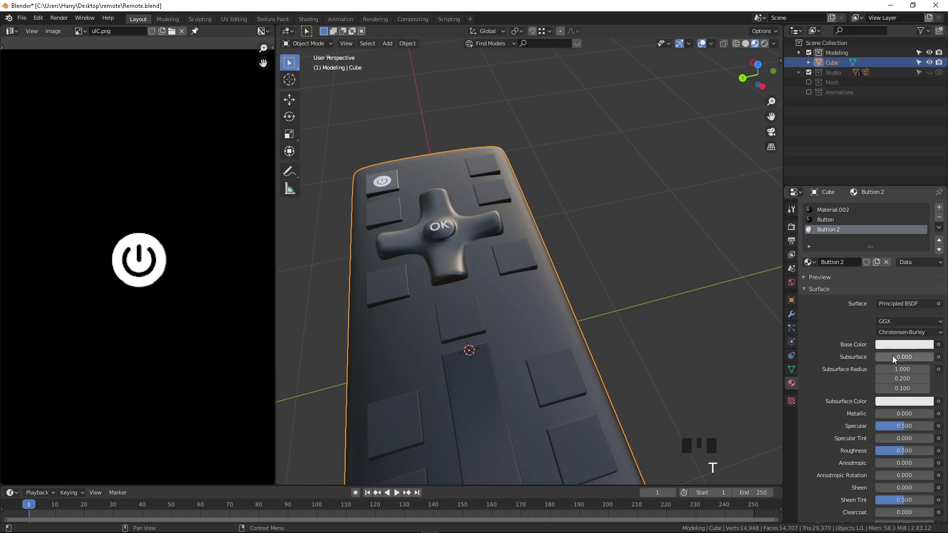
Switch the UV Editor area to the Shader Editor and copy the Button material's shader and icon image nodes.
scroll(184, 277, down, 8)
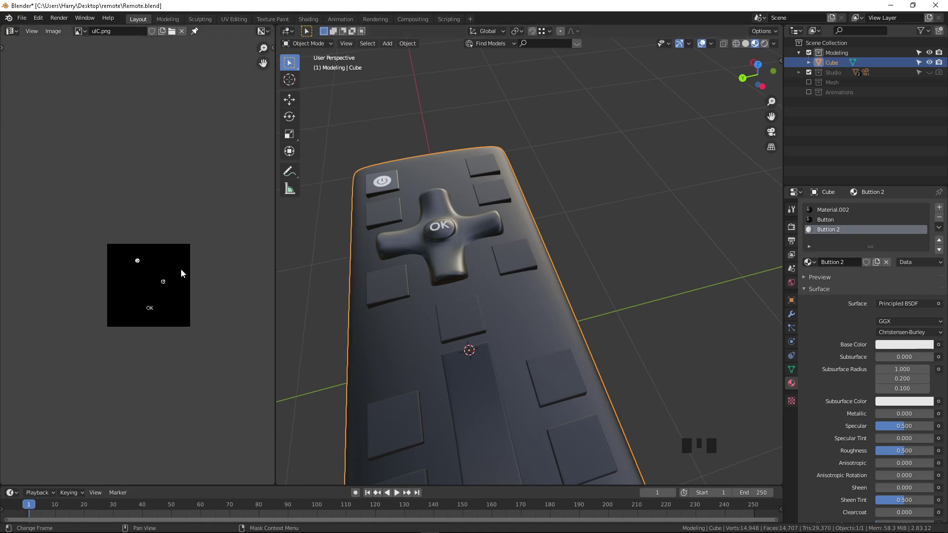
click(16, 32)
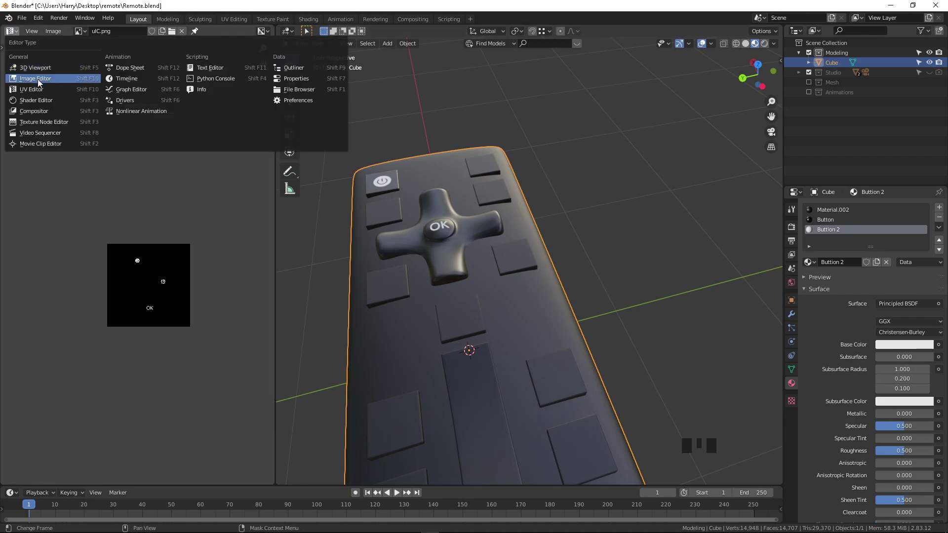
click(48, 105)
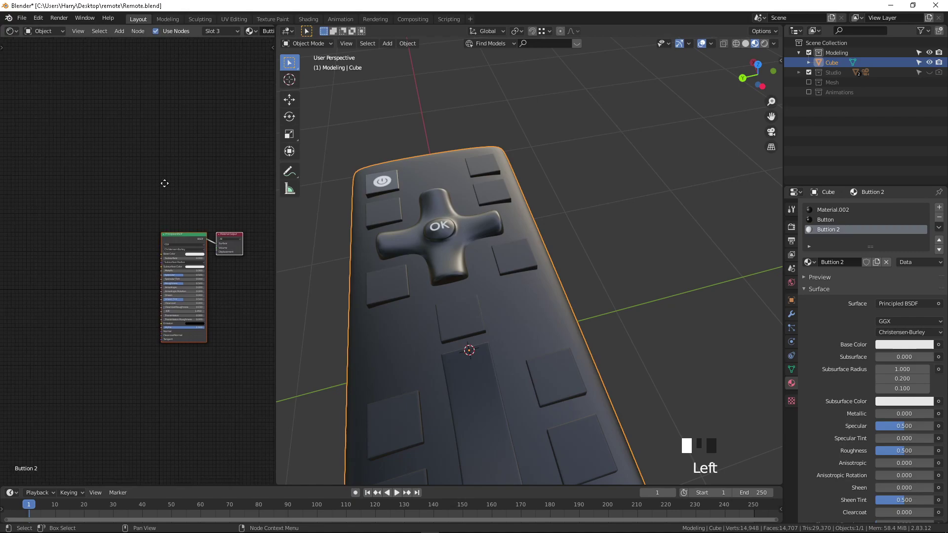
click(852, 220)
key(Home)
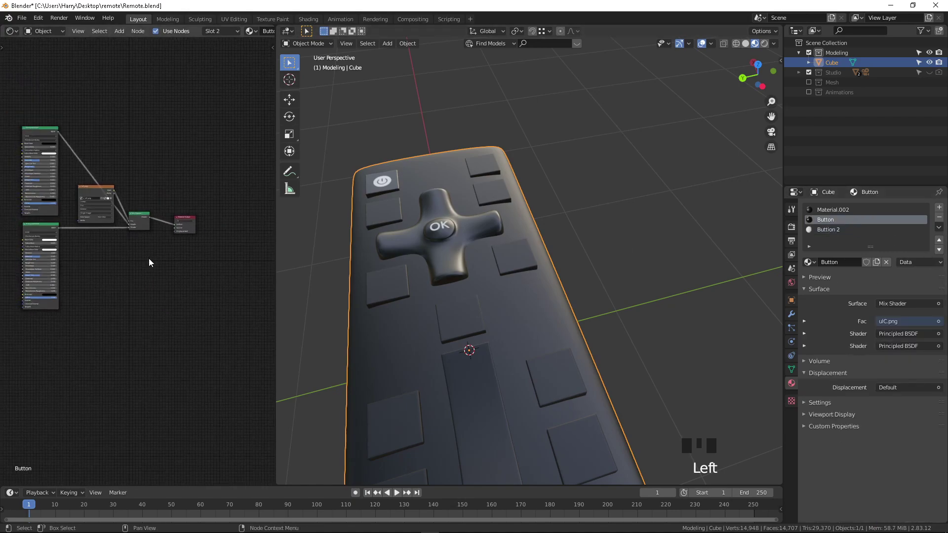
drag(26, 98, 153, 343)
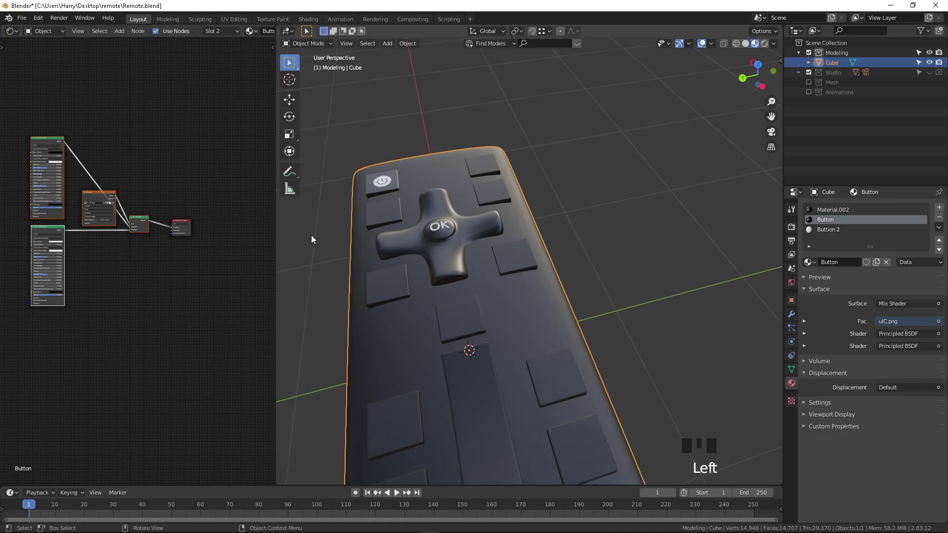
Paste the copied nodes into Buttion 2, delete its default Principled BSDF, and connect the Mix Shader to the Material Output's Surface.
click(840, 230)
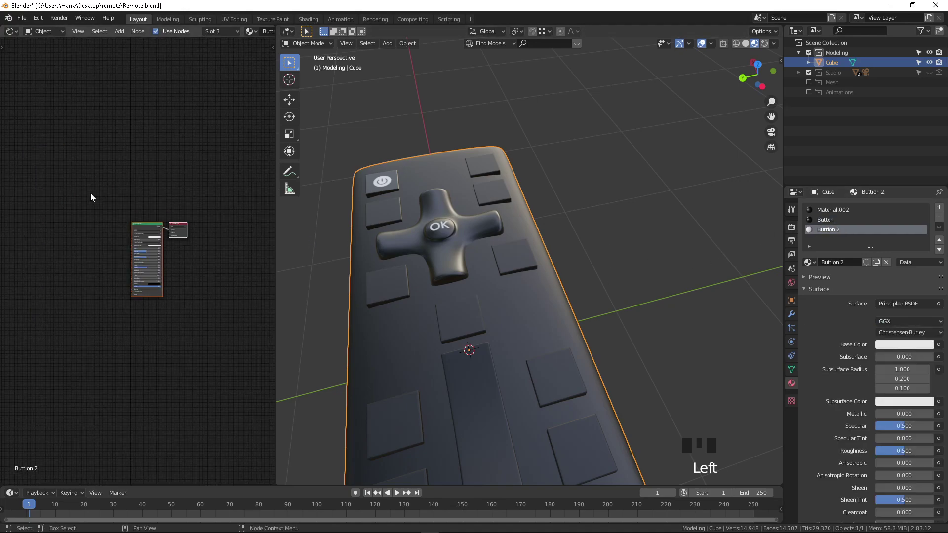
key(ctrl+v)
click(52, 172)
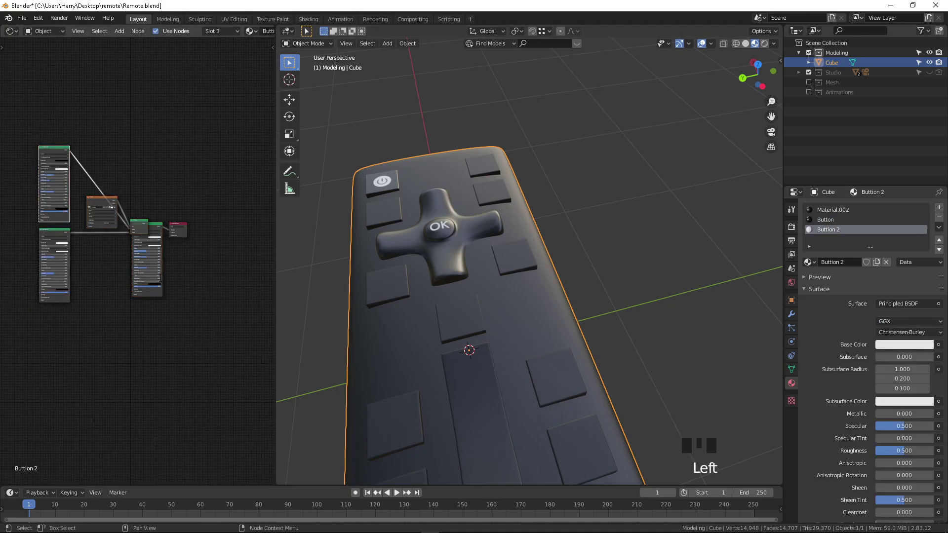
click(153, 295)
click(153, 295)
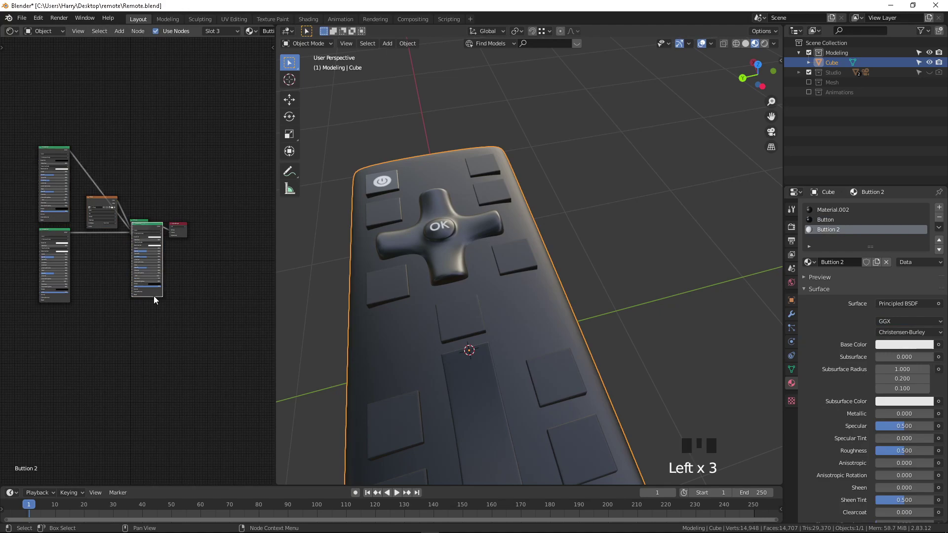
key(Delete)
drag(147, 223, 171, 231)
scroll(171, 238, up, 6)
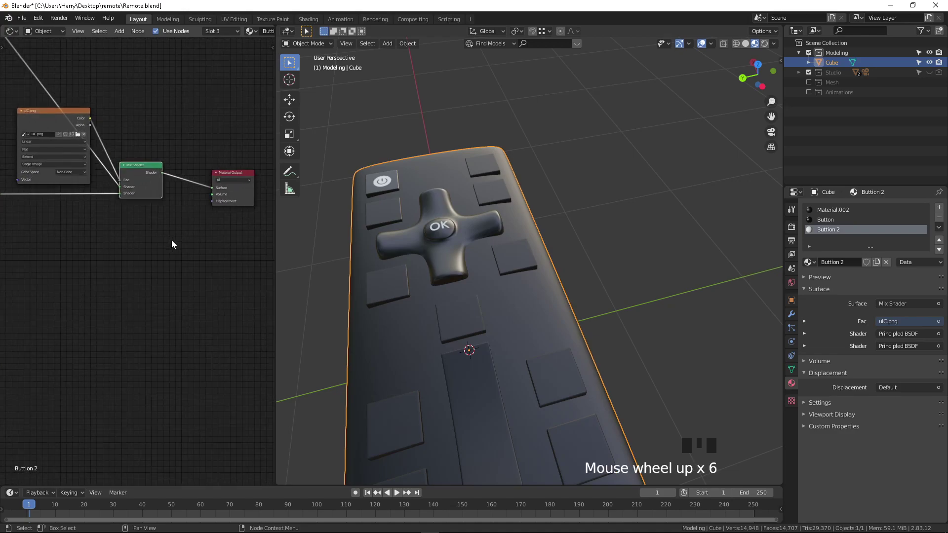
Set the Subsurface Color of Buttion 2's upper Principled BSDF node to red.
scroll(172, 244, down, 10)
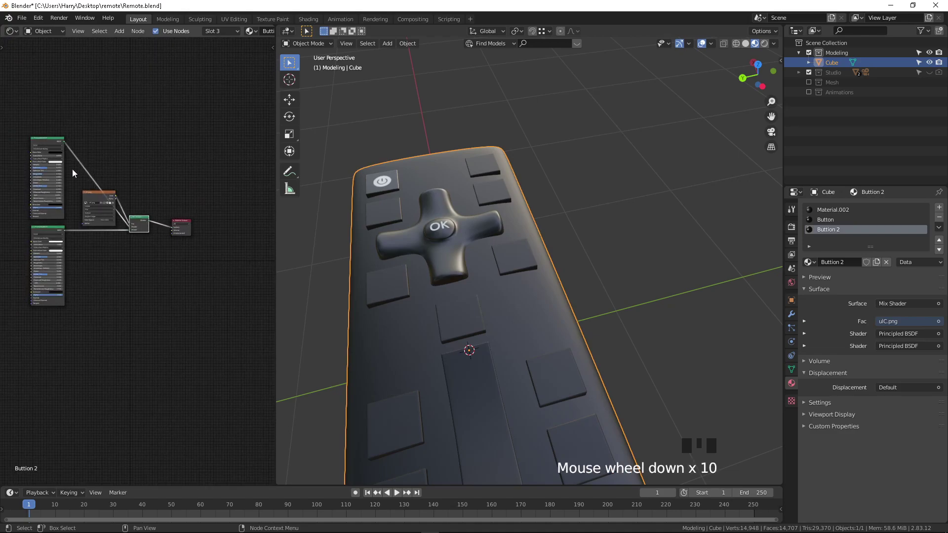
click(59, 162)
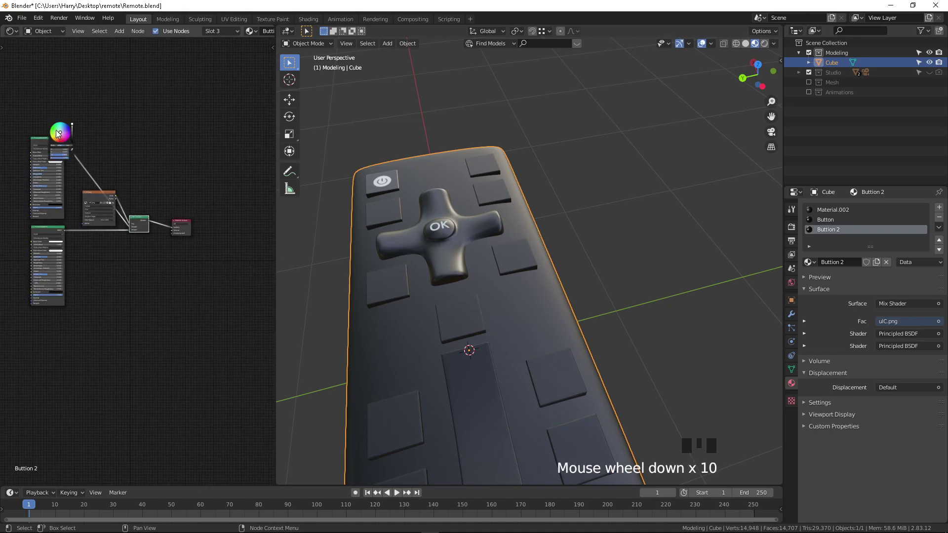
click(61, 143)
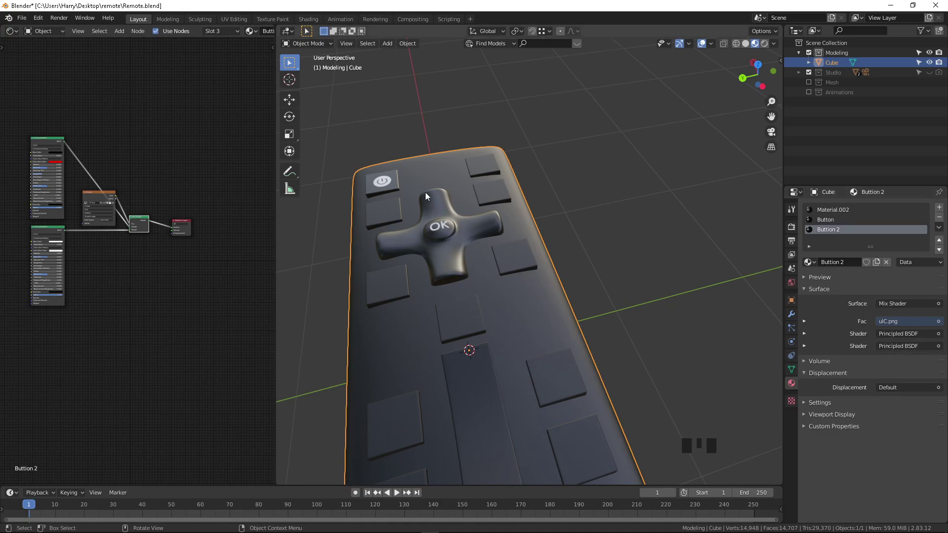
Enter Edit Mode, select the linked faces of the square button at the D-pad's lower right, and show the UV Editor.
key(Tab)
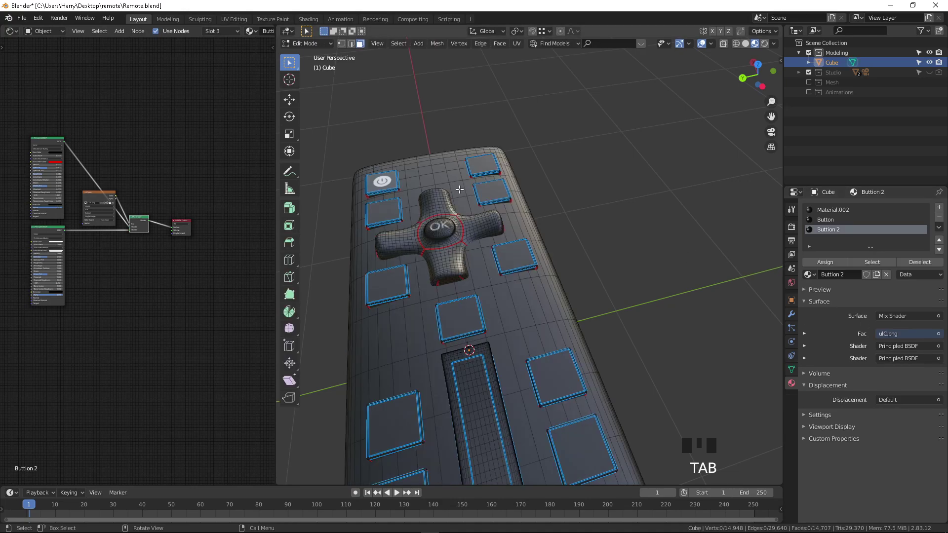
click(510, 260)
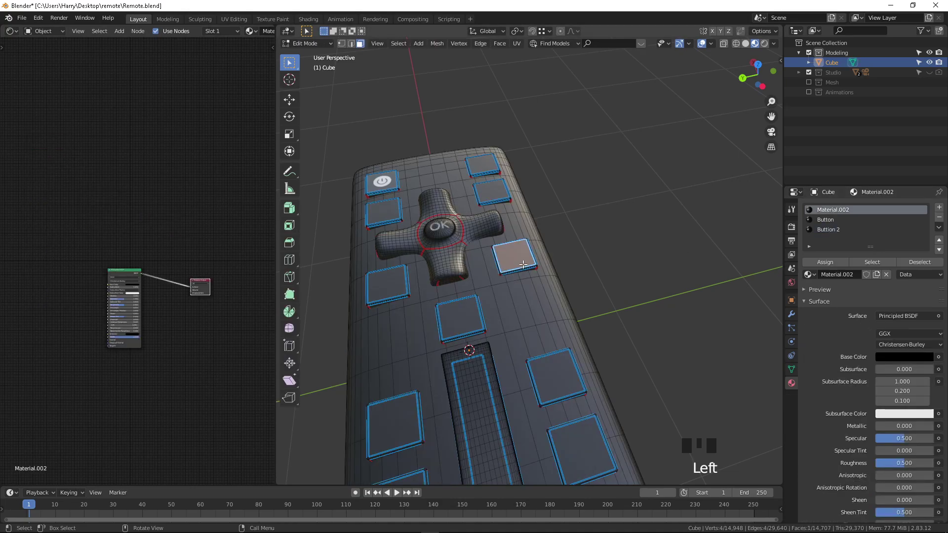
click(11, 32)
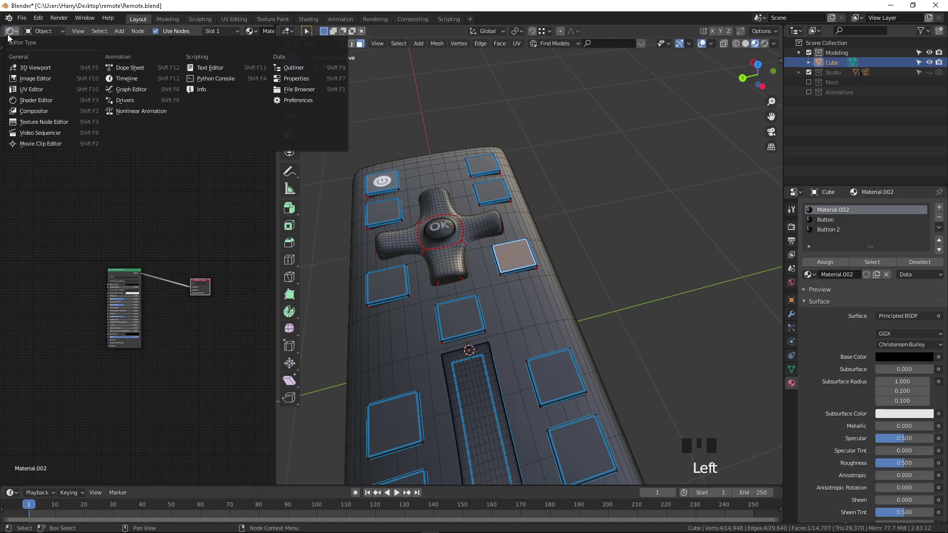
click(25, 90)
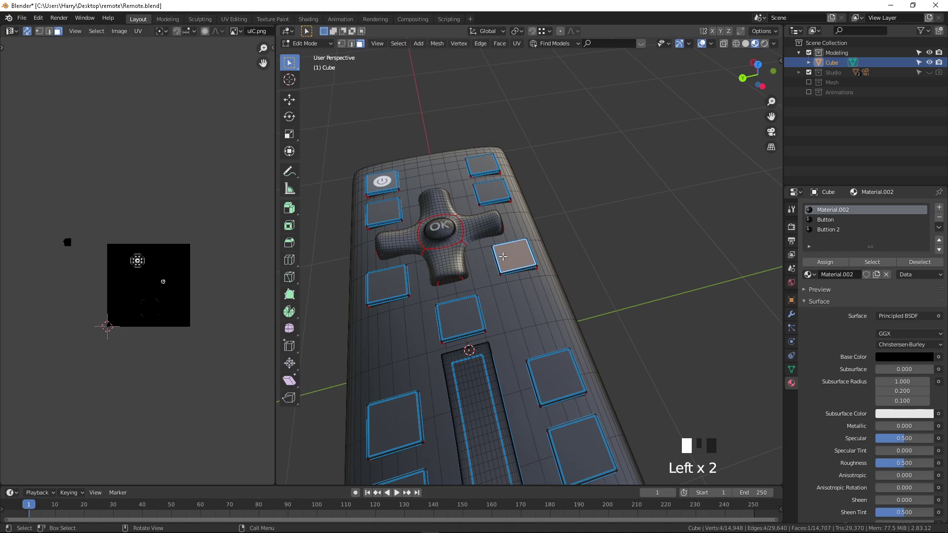
key(l)
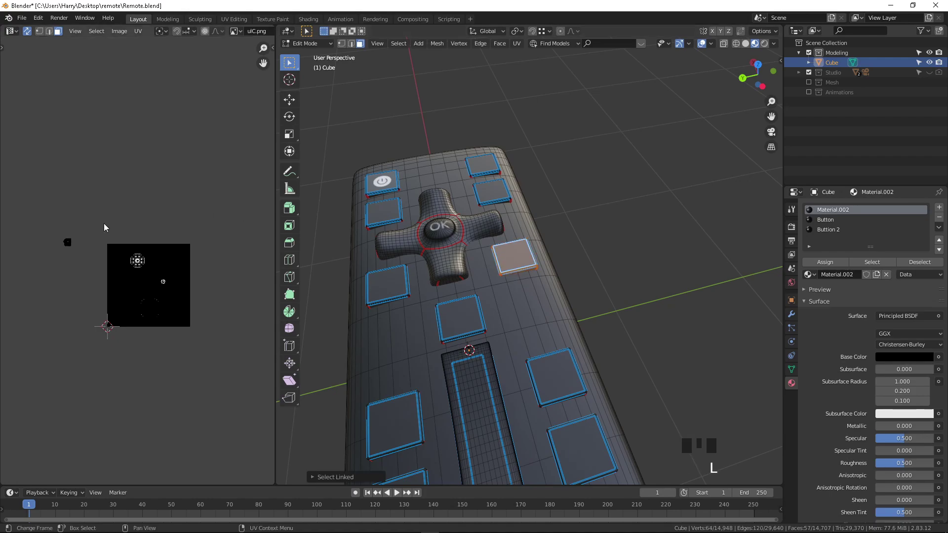
Move the selected button's UV island onto the gear icon in the image and assign the Buttion 2 material to the button.
scroll(61, 262, up, 2)
key(g)
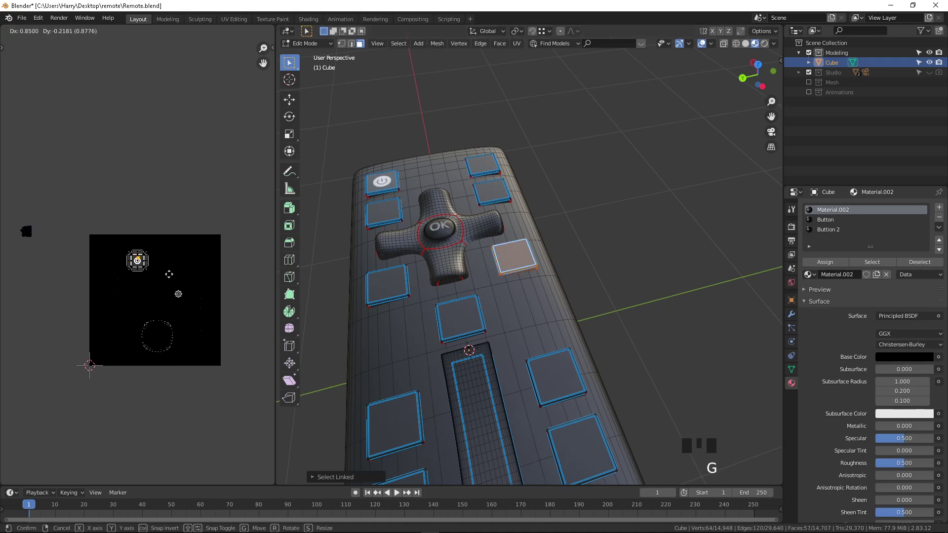
click(192, 306)
click(830, 230)
click(842, 261)
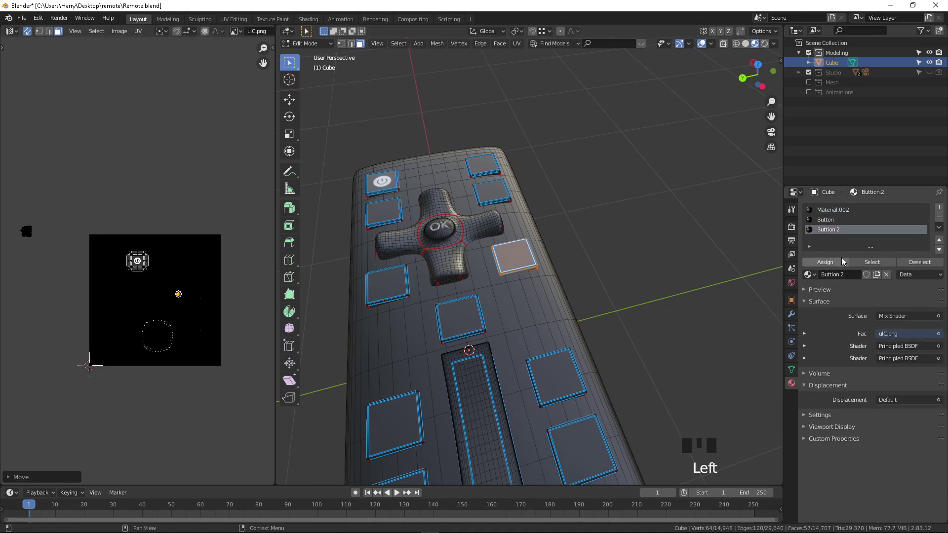
click(842, 262)
Scale the selected button's UV island up around the gear icon.
scroll(523, 251, up, 6)
middle_drag(522, 250, 516, 263)
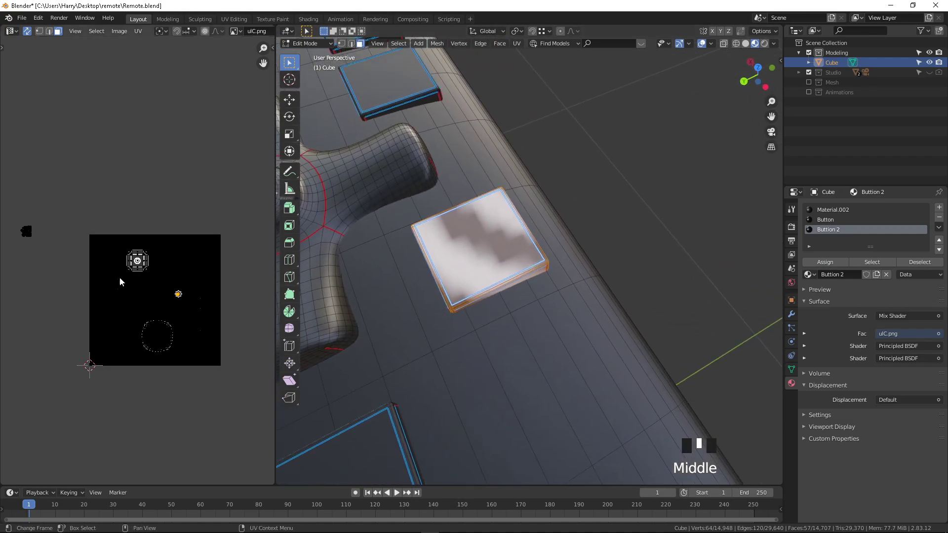
scroll(141, 260, up, 6)
middle_drag(174, 307, 77, 199)
scroll(141, 262, up, 2)
middle_drag(266, 323, 189, 278)
scroll(99, 229, up, 3)
key(s)
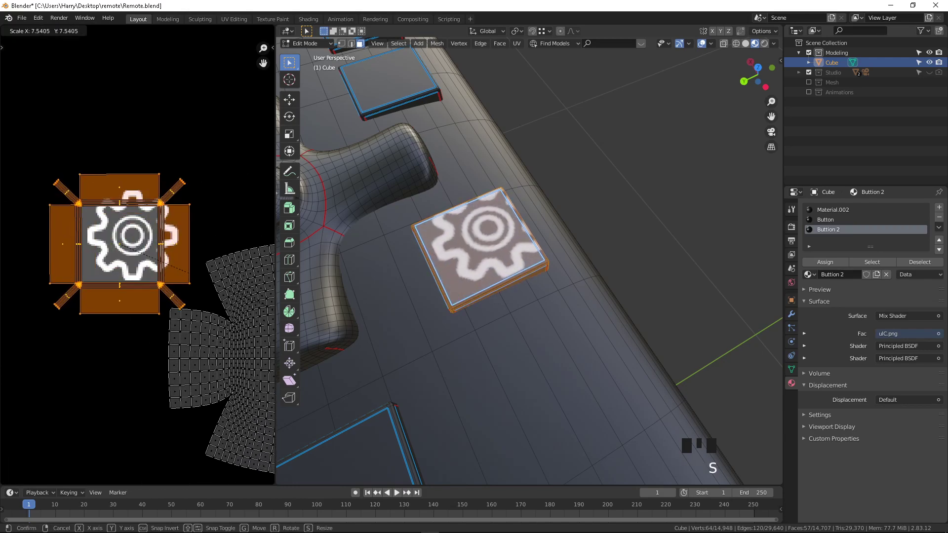
click(80, 333)
scroll(172, 249, down, 2)
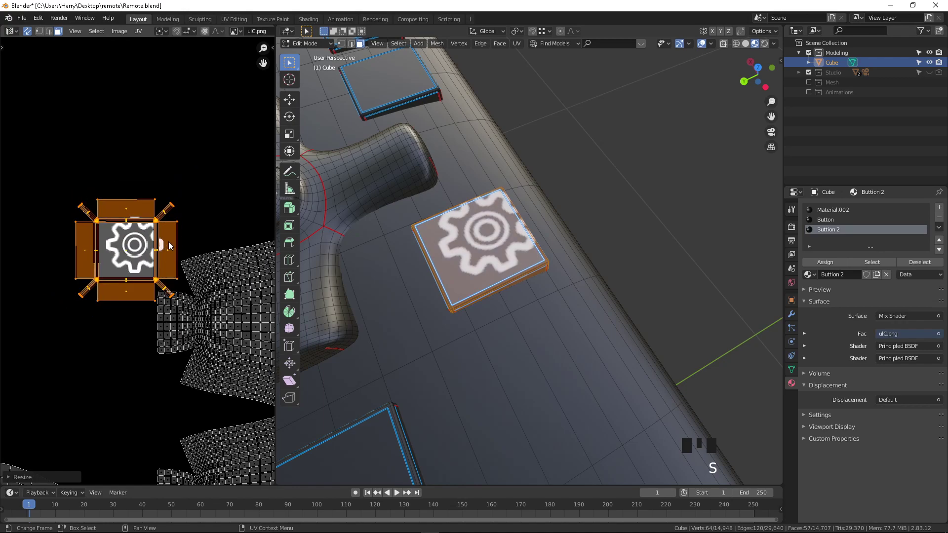
Center the UV island on the gear icon and enlarge it further to leave a margin around the icon.
key(g)
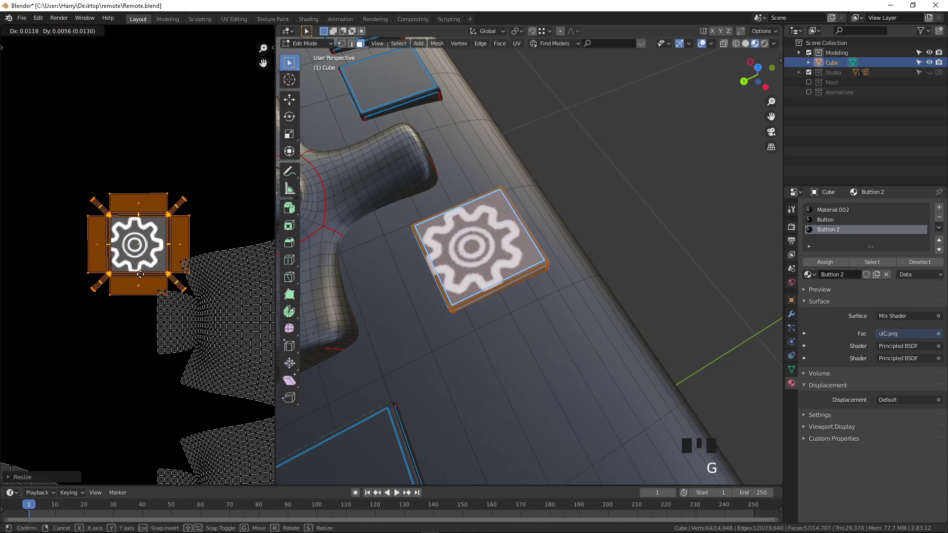
click(135, 273)
key(s)
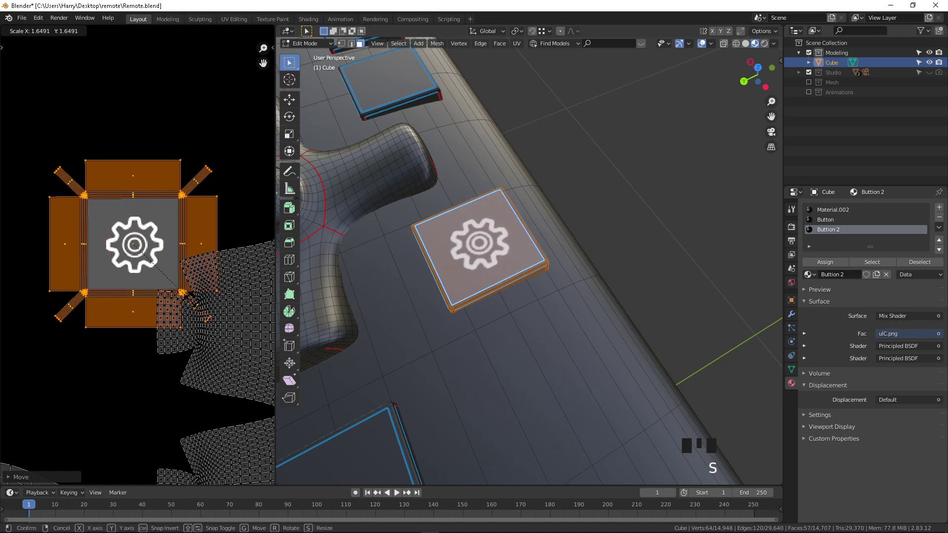
click(190, 304)
scroll(172, 265, down, 2)
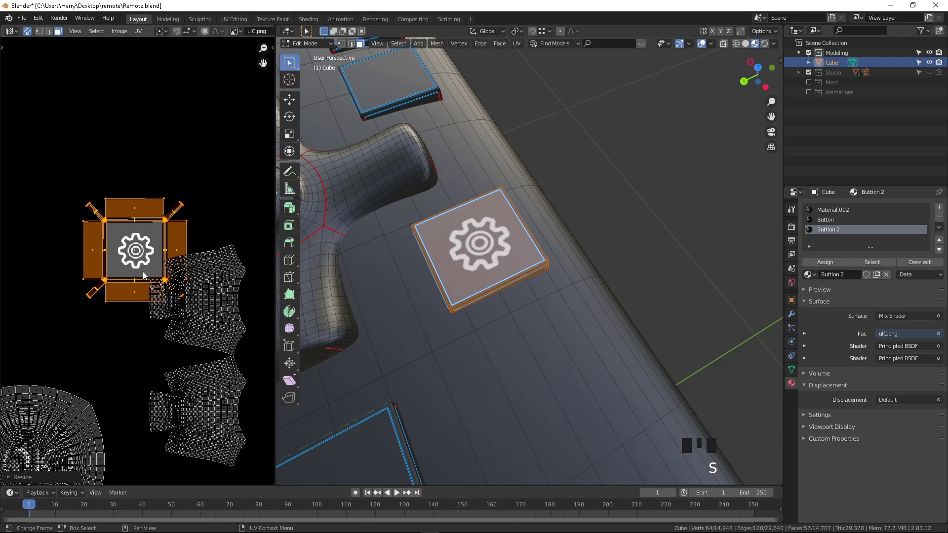
Move the UV island overlapping the gear button's island to the empty area above the gear icon.
click(213, 285)
key(l)
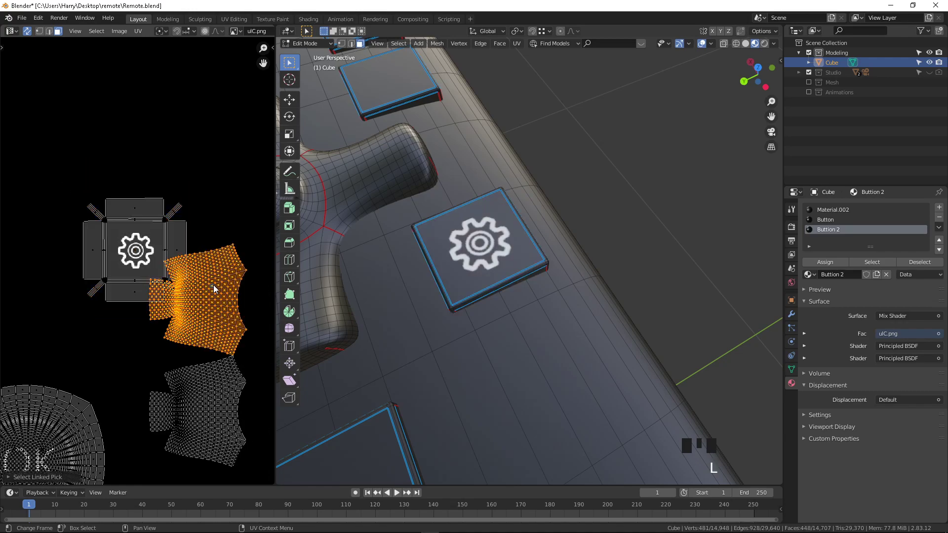
key(g)
click(165, 91)
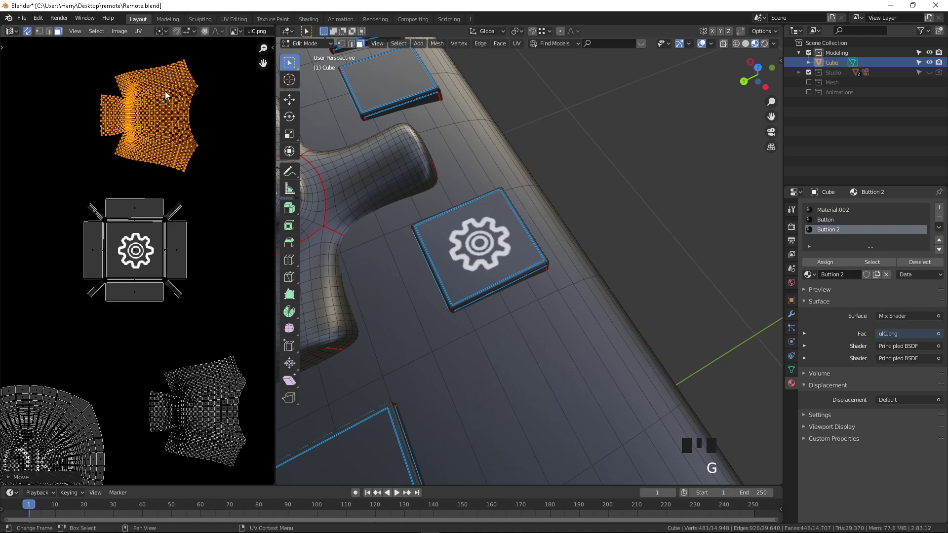
Select the gear button's linked UV island and scale it up slightly by about 1.06 around the icon.
click(156, 281)
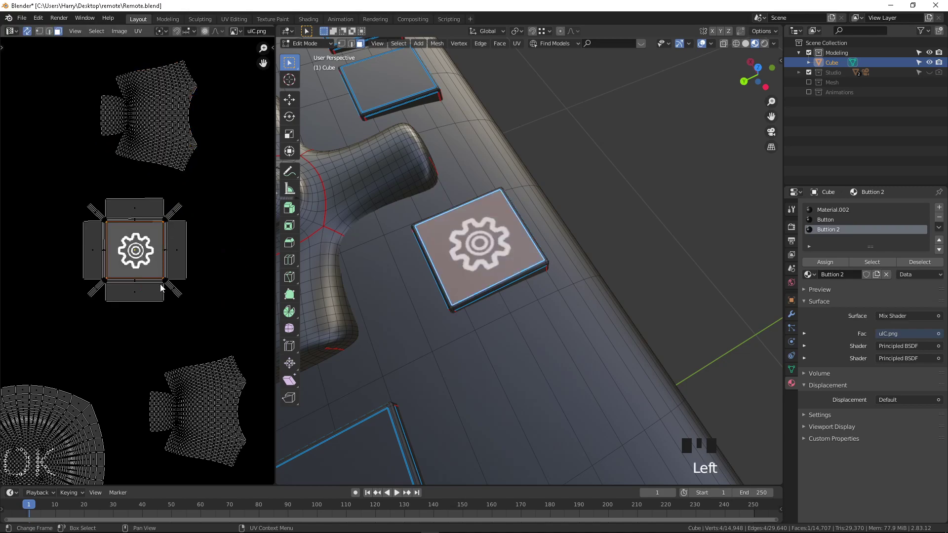
key(l)
key(s)
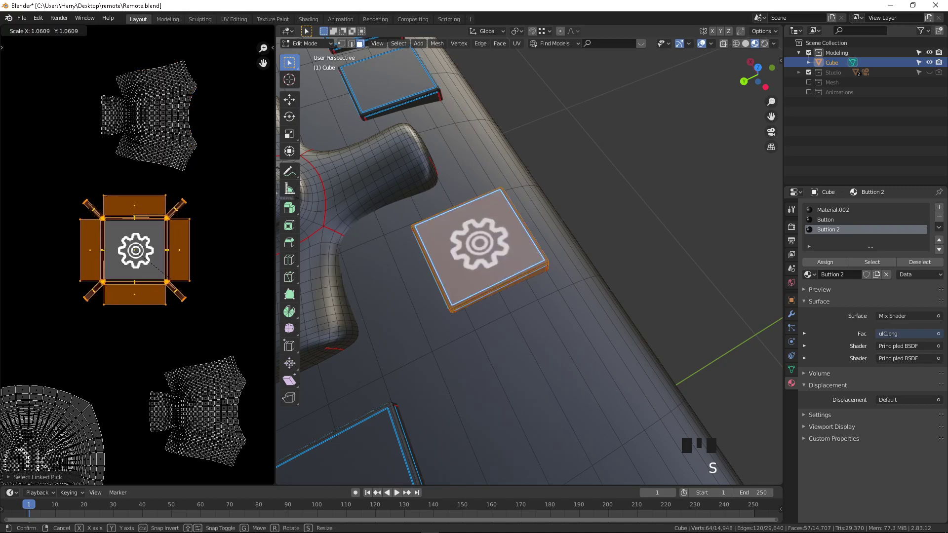
click(179, 294)
scroll(480, 264, down, 1)
middle_drag(481, 264, 469, 242)
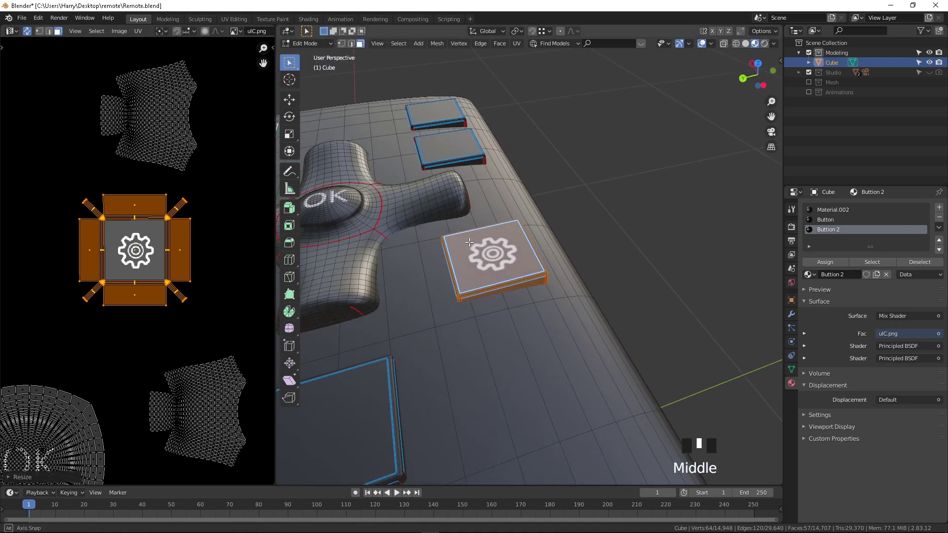
key(Tab)
key(Tab)
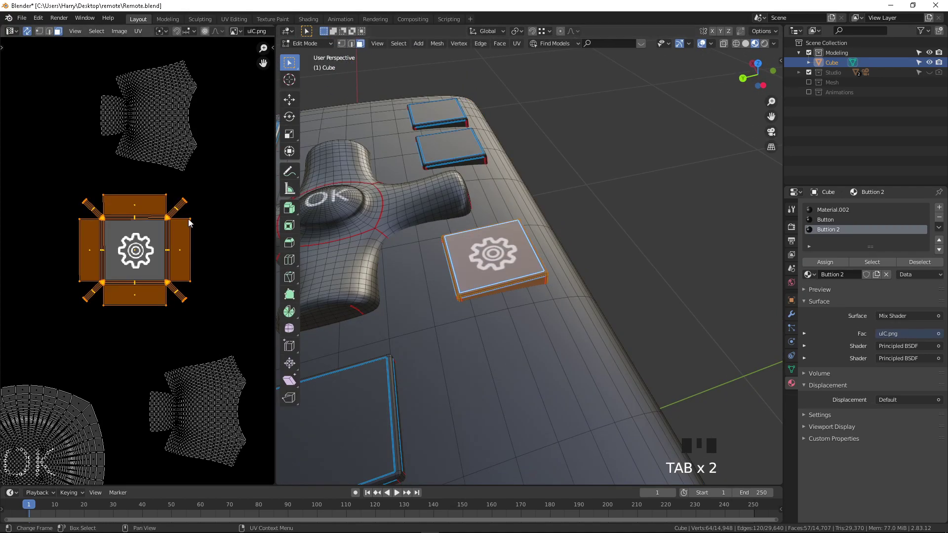
Assign the Buttion 2 material to the selected faces of the gear button again.
scroll(182, 220, down, 4)
scroll(138, 273, up, 2)
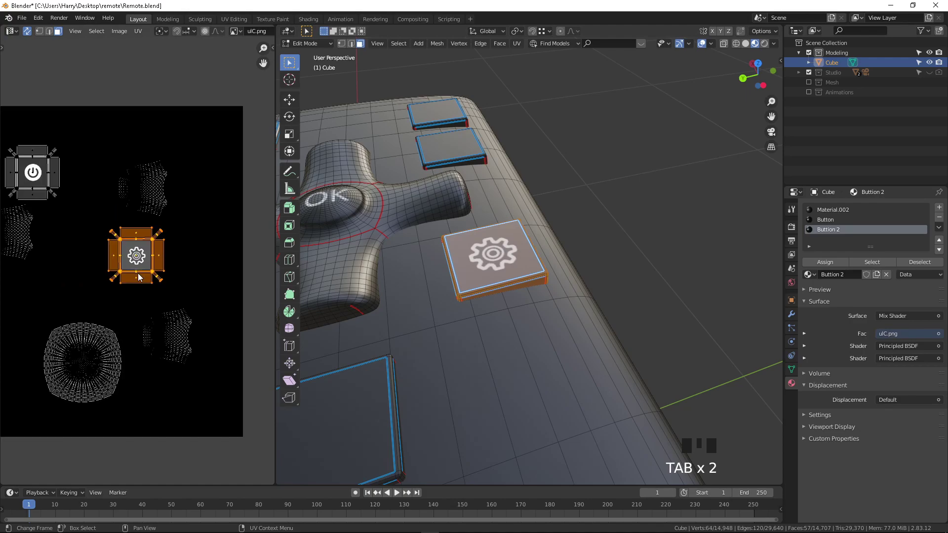
middle_drag(523, 275, 491, 253)
click(848, 230)
click(825, 263)
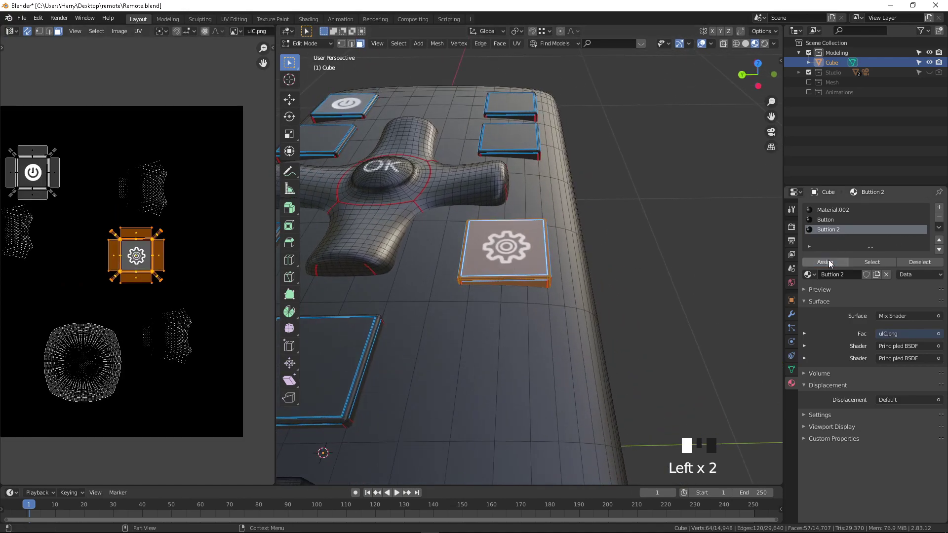
Switch the UV Editor to the Shader Editor and bring the Buttion 2 image texture and Mix Shader nodes into view.
click(11, 31)
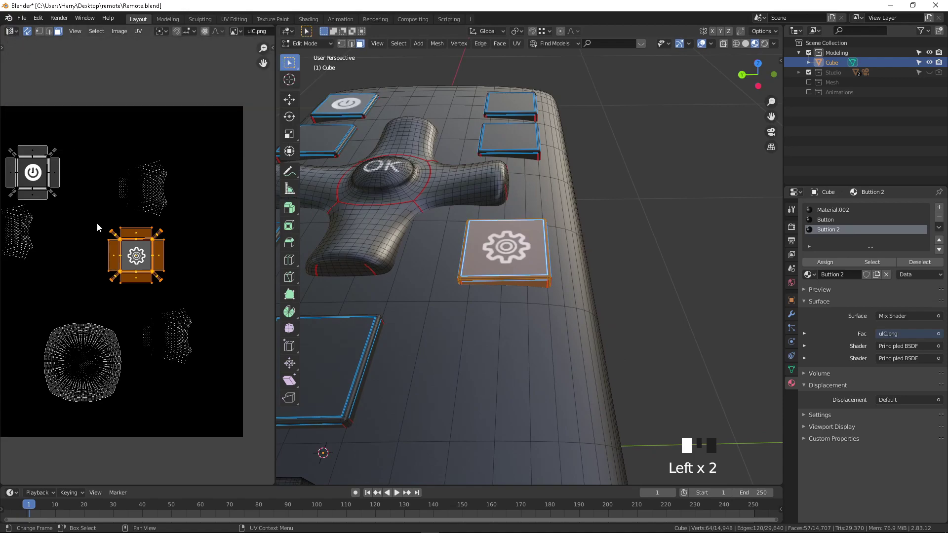
click(11, 31)
click(24, 100)
scroll(105, 238, up, 2)
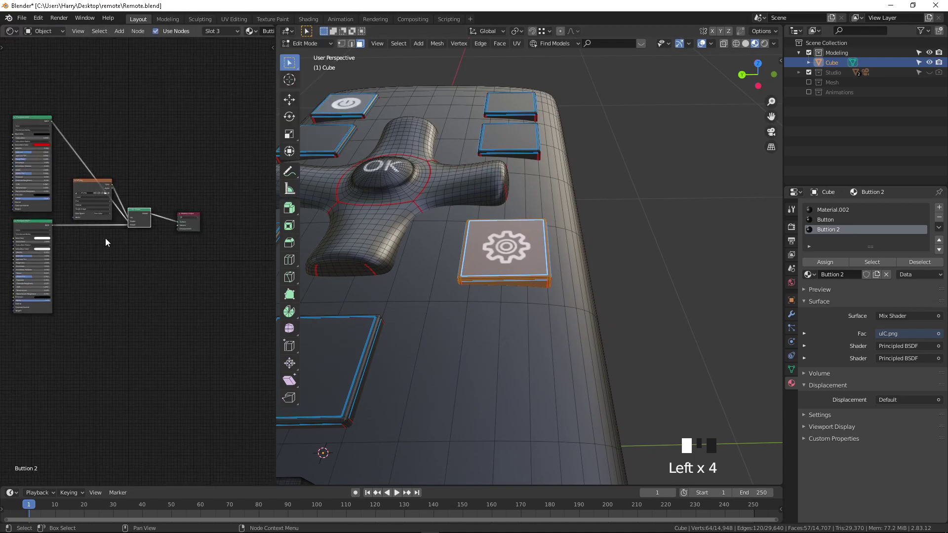
middle_drag(49, 144, 107, 133)
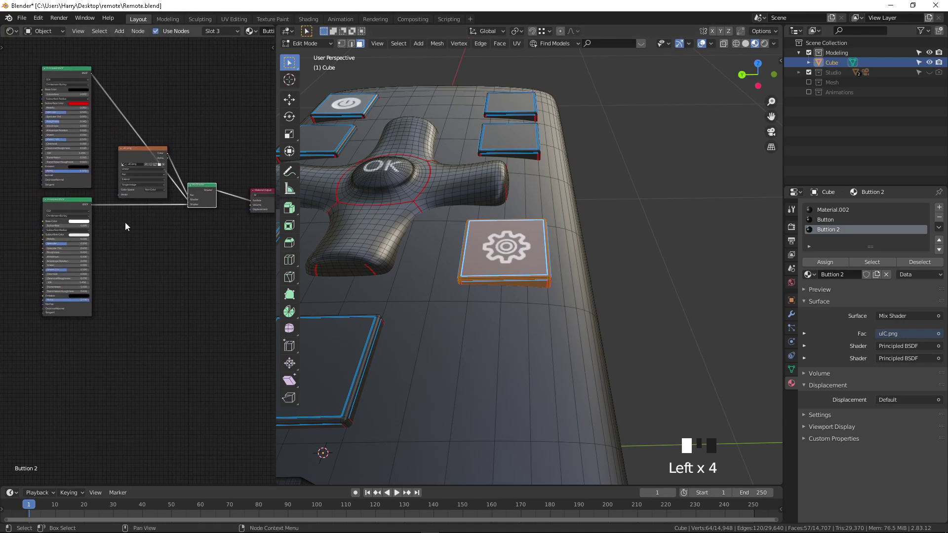
middle_drag(225, 138, 168, 153)
scroll(110, 192, up, 3)
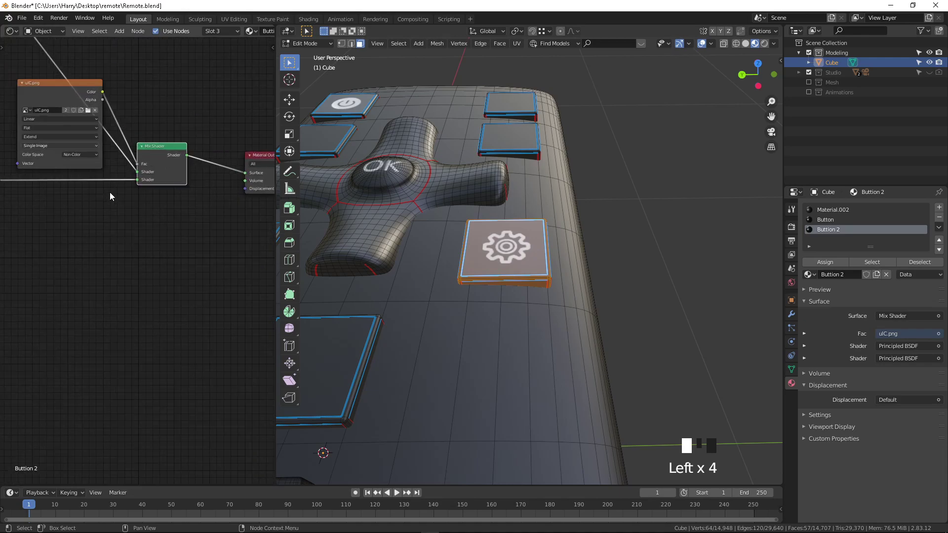
scroll(88, 141, up, 1)
middle_drag(94, 115, 121, 137)
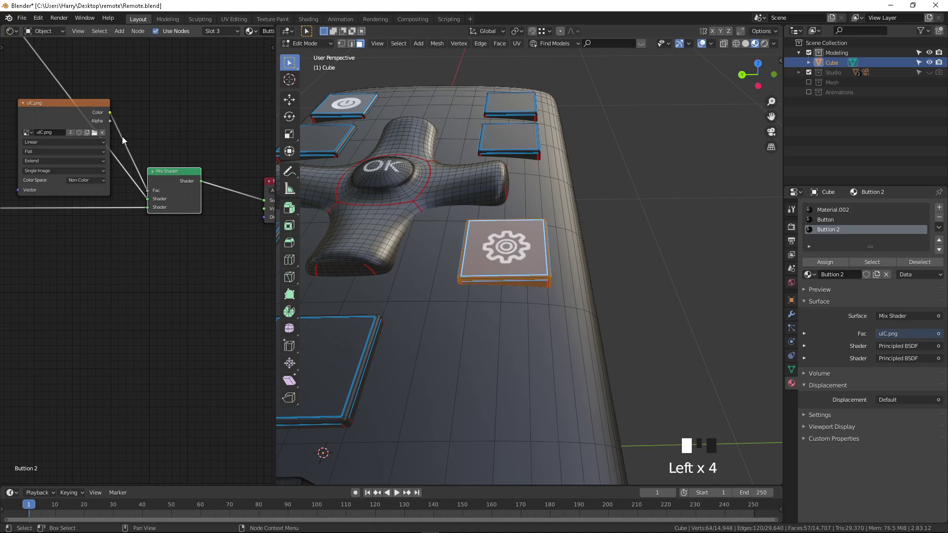
Set the Base Color of the upper Principled BSDF in the Buttion 2 material to red.
click(849, 230)
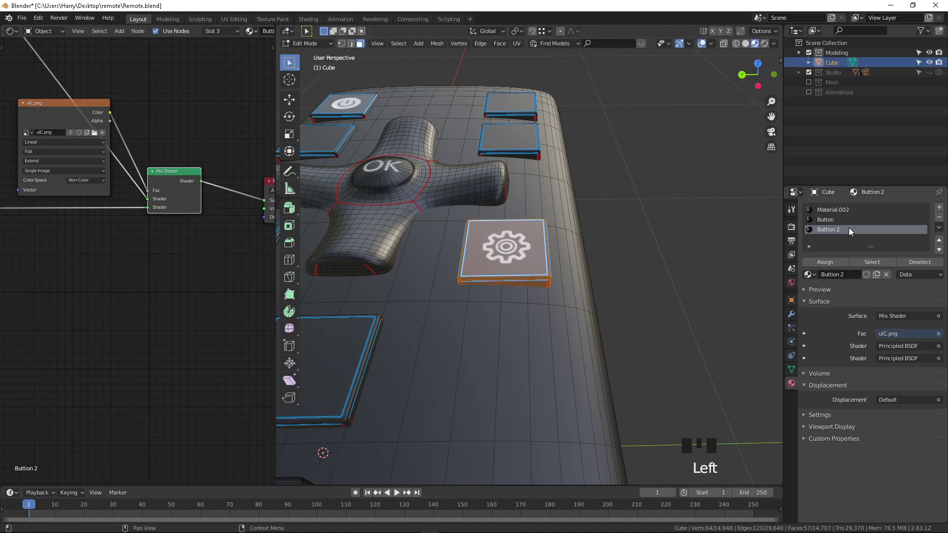
scroll(214, 245, down, 4)
middle_drag(159, 173, 204, 163)
click(103, 149)
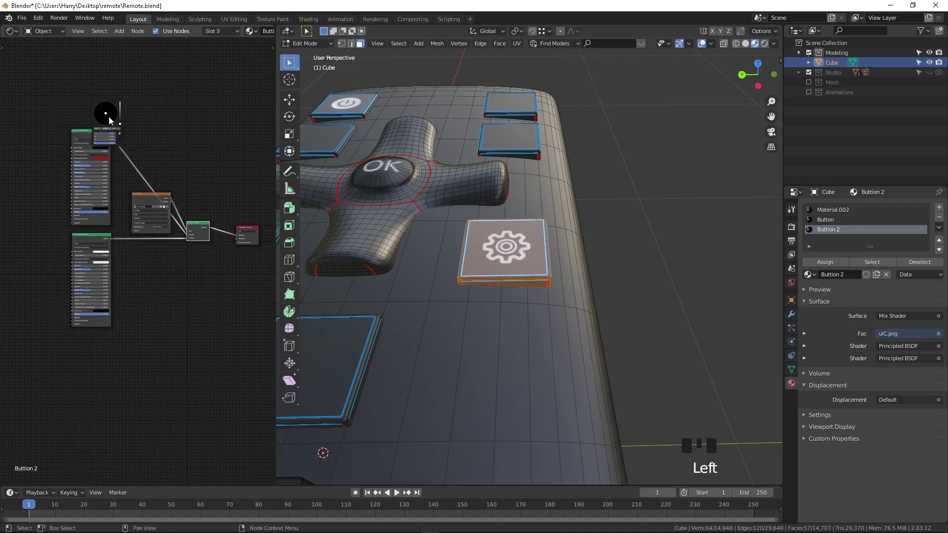
mouse_move(120, 125)
mouse_down()
mouse_move(120, 102)
mouse_move(105, 126)
mouse_up()
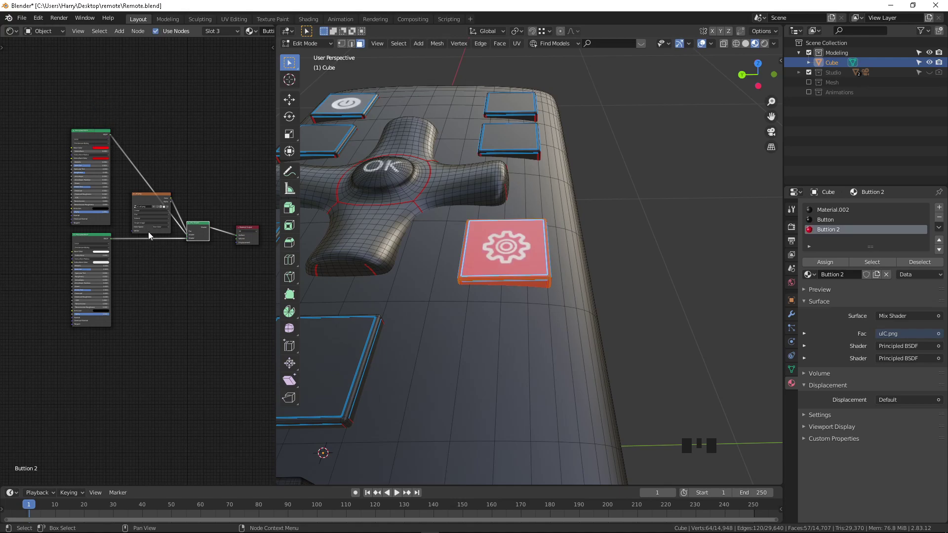
Leave Edit Mode and examine the red gear button up close, its shader nodes, and the whole remote.
scroll(607, 255, up, 3)
key(Tab)
middle_drag(599, 262, 627, 213)
scroll(538, 239, up, 5)
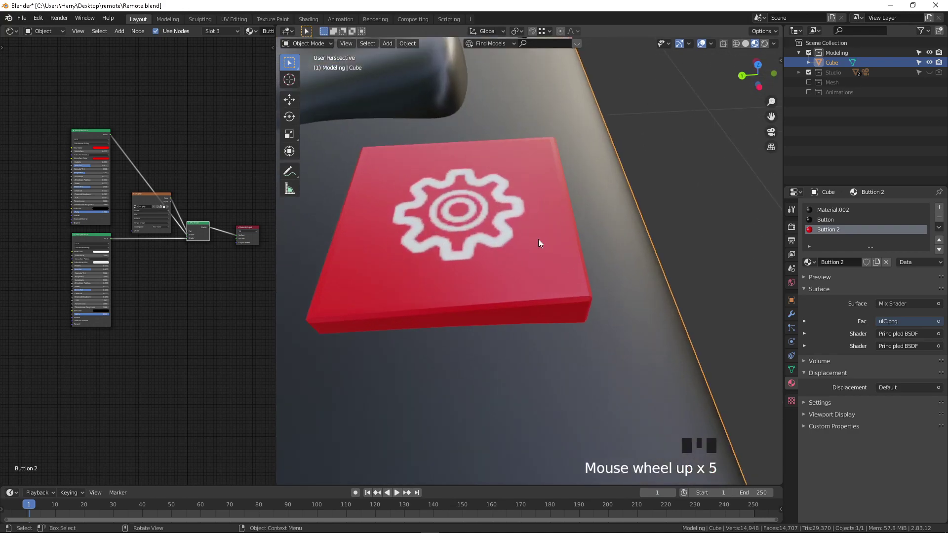
scroll(538, 239, up, 1)
scroll(90, 287, up, 6)
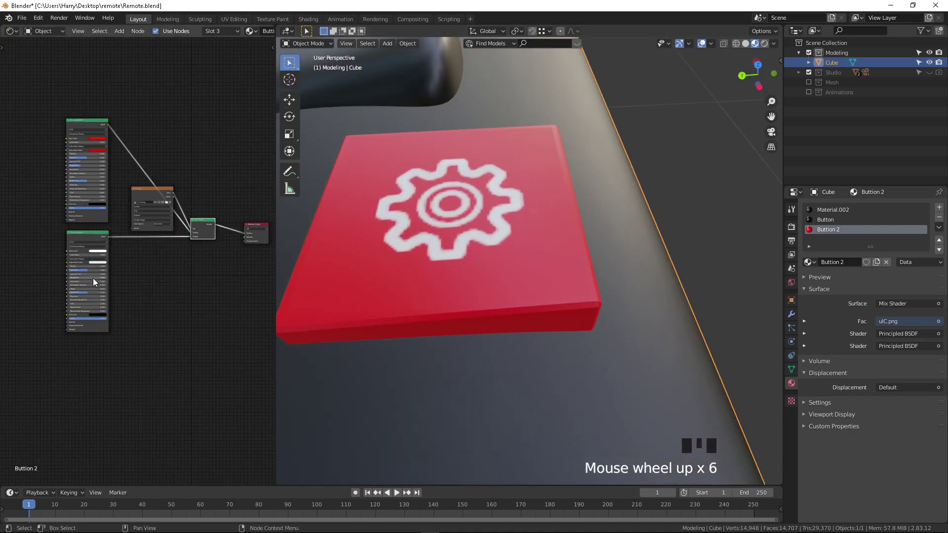
scroll(75, 287, down, 2)
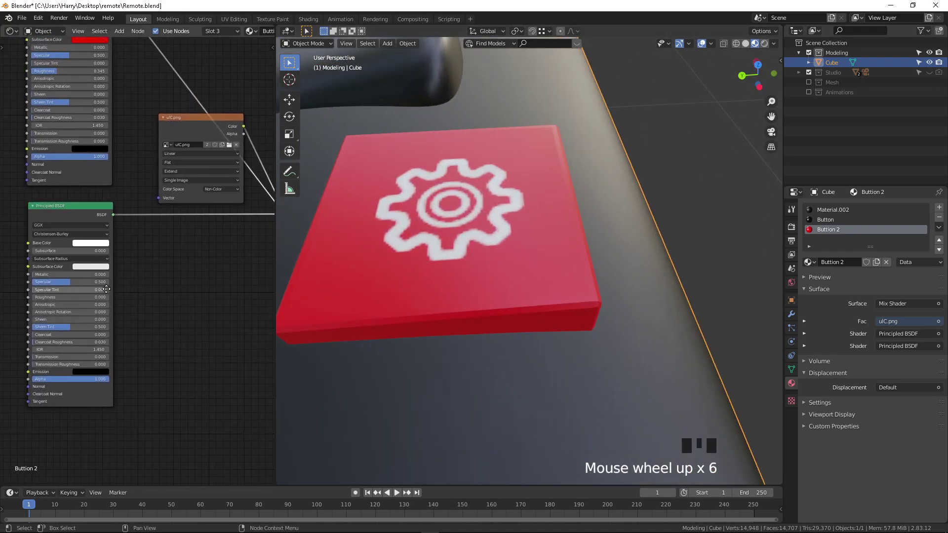
scroll(504, 237, down, 8)
scroll(506, 232, down, 3)
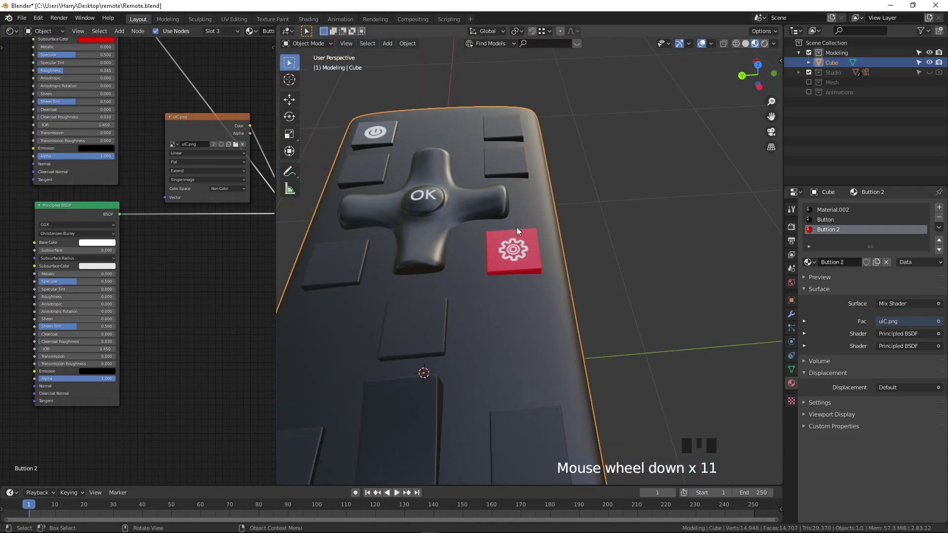
middle_drag(508, 227, 497, 233)
click(630, 262)
middle_drag(630, 262, 517, 201)
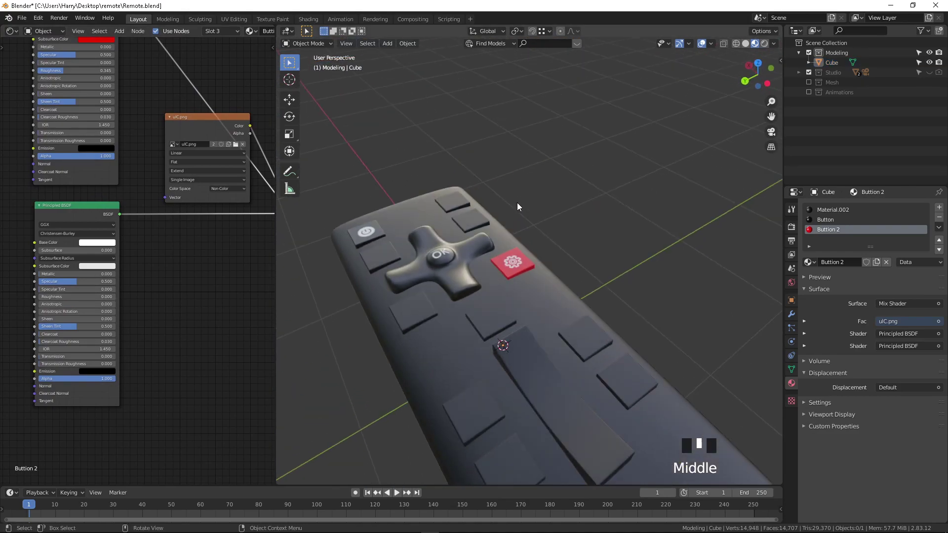
scroll(509, 228, down, 4)
shift+middle_drag(505, 250, 524, 205)
scroll(430, 211, up, 3)
scroll(526, 229, down, 2)
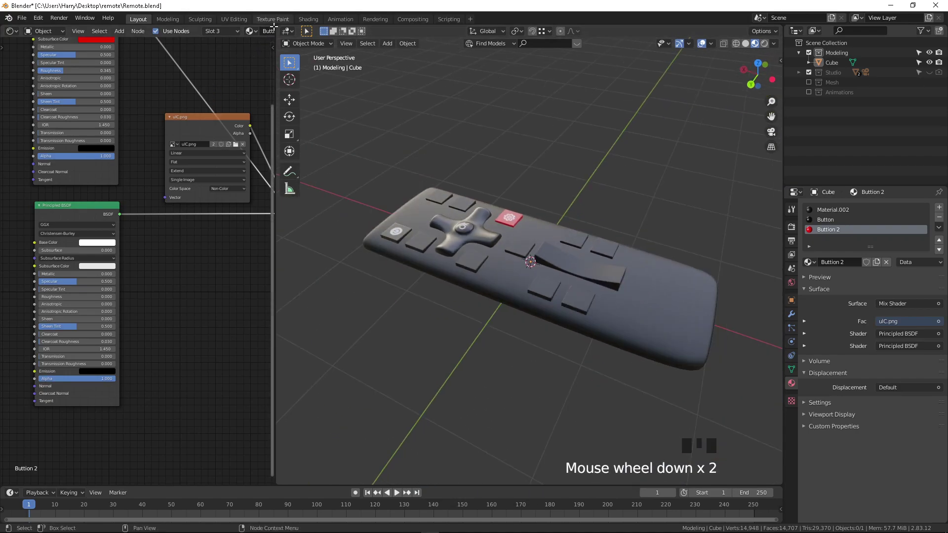
Close the Shader Editor area so the 3D viewport takes its space, and save the file.
drag(274, 25, 258, 41)
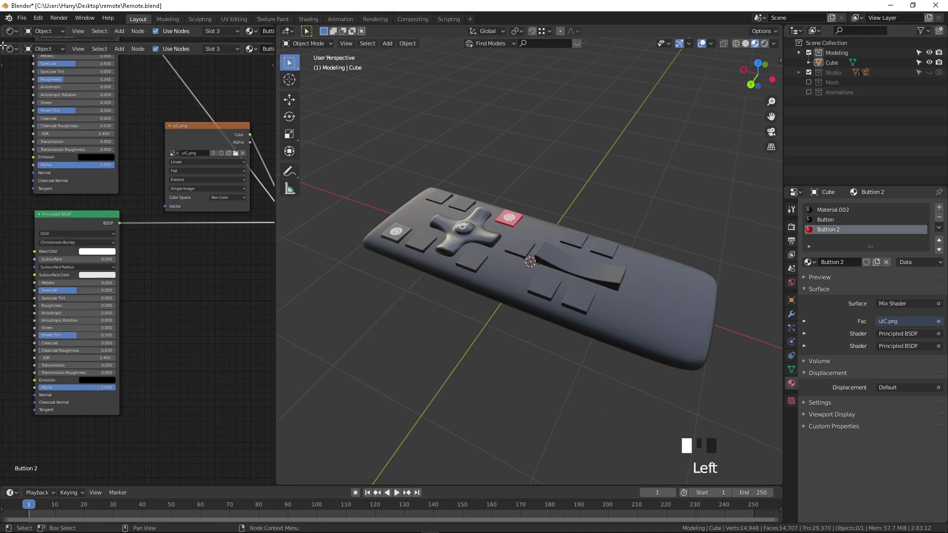
drag(3, 46, 5, 33)
drag(277, 26, 250, 46)
scroll(324, 223, down, 3)
shift+middle_drag(324, 223, 352, 187)
scroll(325, 215, up, 2)
shift+middle_drag(241, 209, 344, 233)
key(ctrl+s)
Select the remote and make the Studio collection visible in the viewport and in renders.
click(398, 245)
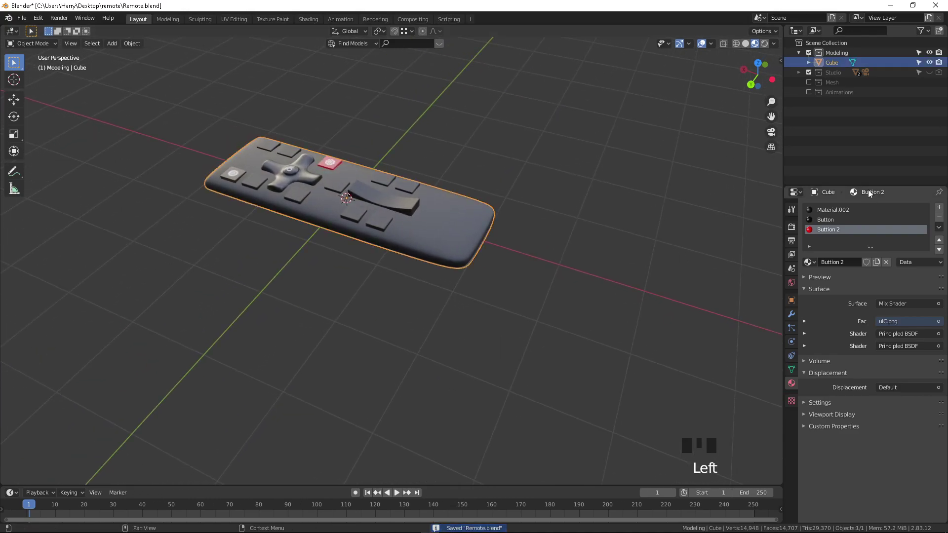
click(929, 72)
click(939, 72)
scroll(509, 162, down, 2)
middle_drag(508, 162, 410, 210)
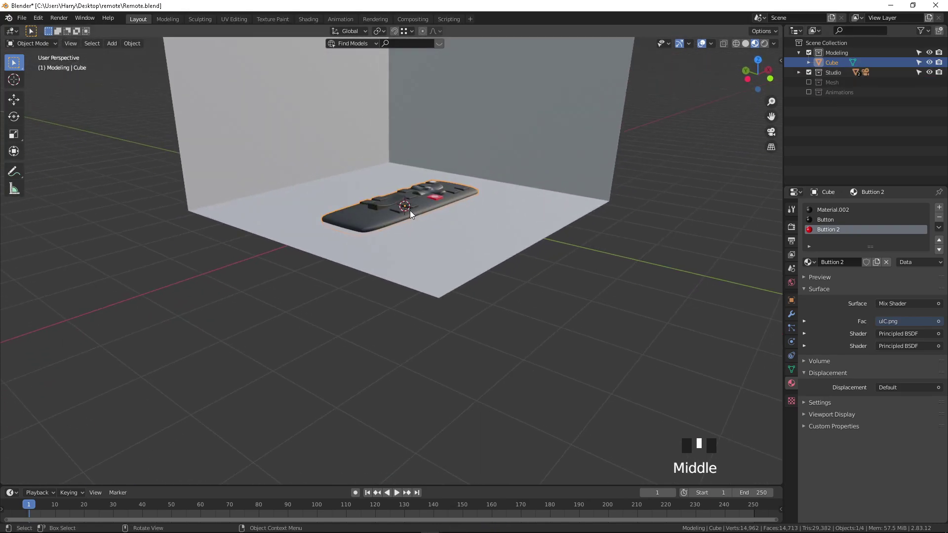
scroll(441, 141, up, 3)
Scale the remote down and reposition it on the studio floor.
click(490, 194)
click(460, 164)
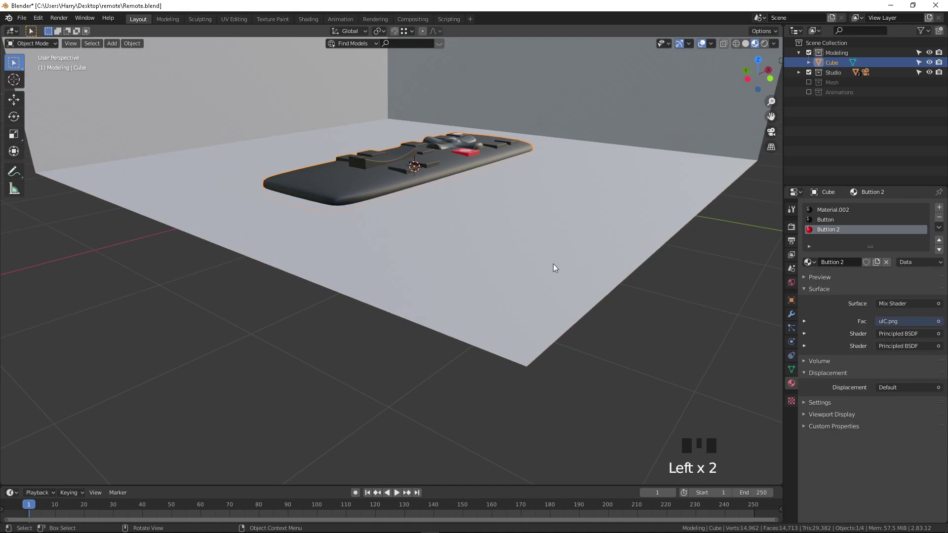
key(s)
click(505, 232)
key(g)
click(504, 227)
Rotate the remote about 85° around the global Z axis and frame it from an elevated angle.
key(r)
key(z)
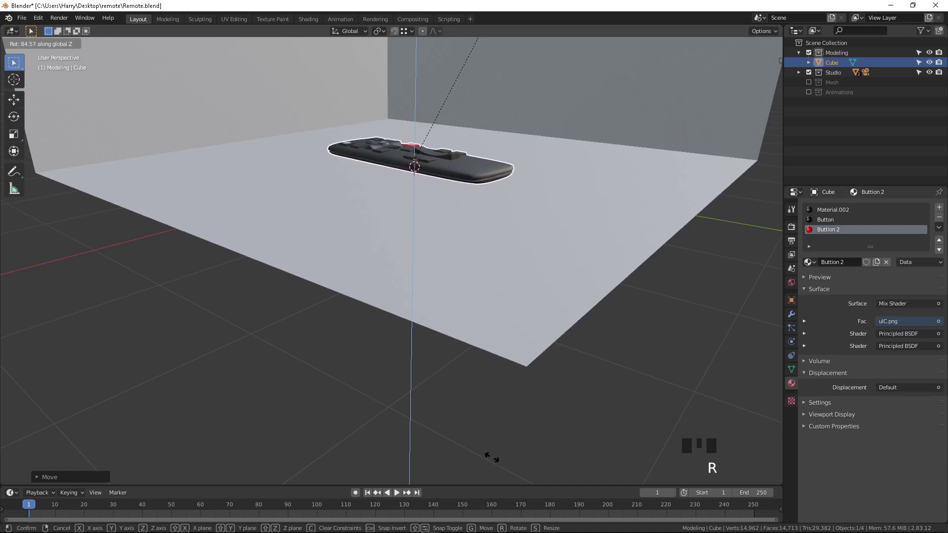
click(491, 455)
key(KP_Decimal)
scroll(508, 313, down, 2)
middle_drag(508, 313, 487, 284)
scroll(492, 324, up, 3)
scroll(502, 304, up, 2)
scroll(500, 286, up, 1)
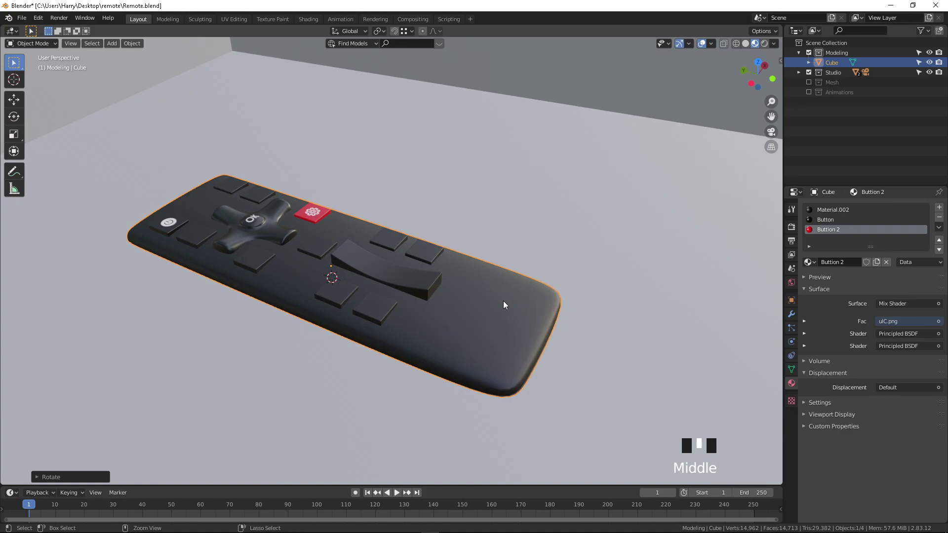
Align the camera to the current view and enable Lock Camera to View.
key(ctrl+alt+KP_0)
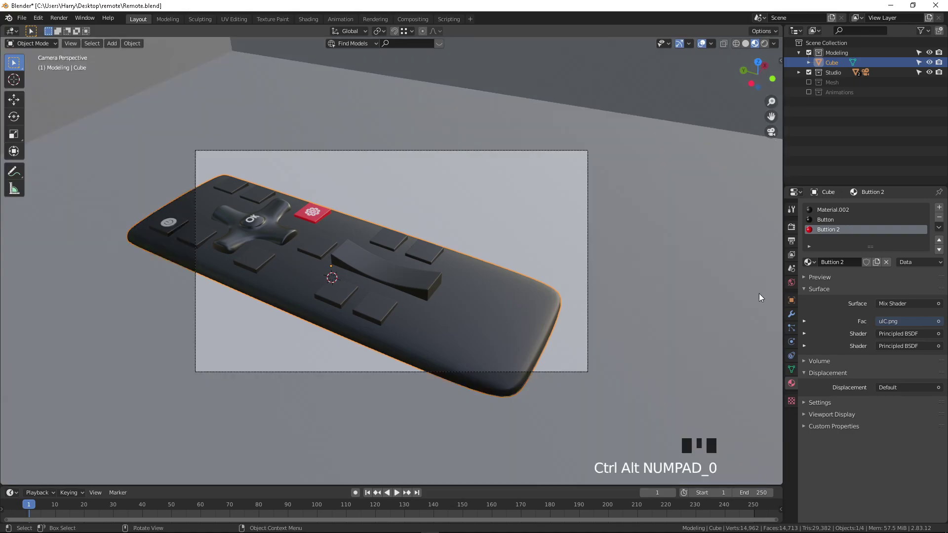
key(n)
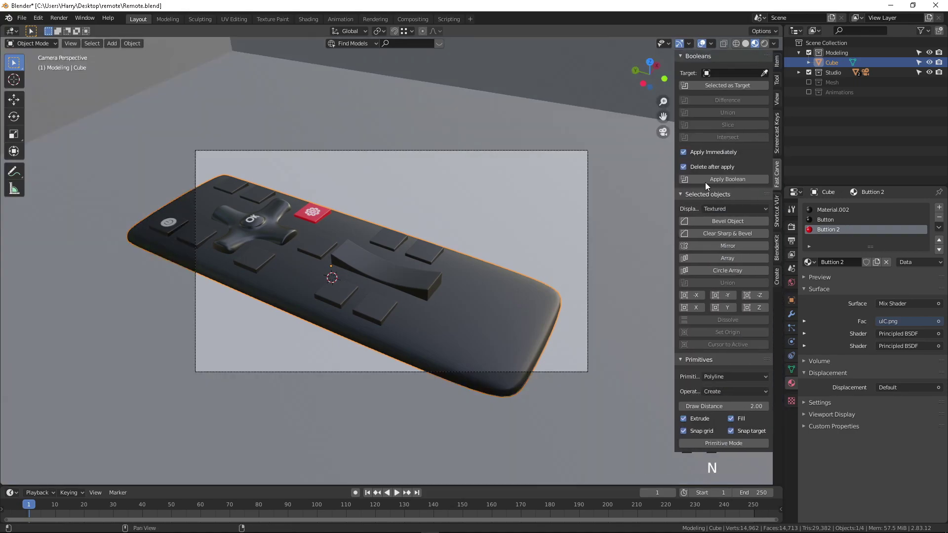
click(777, 98)
click(742, 174)
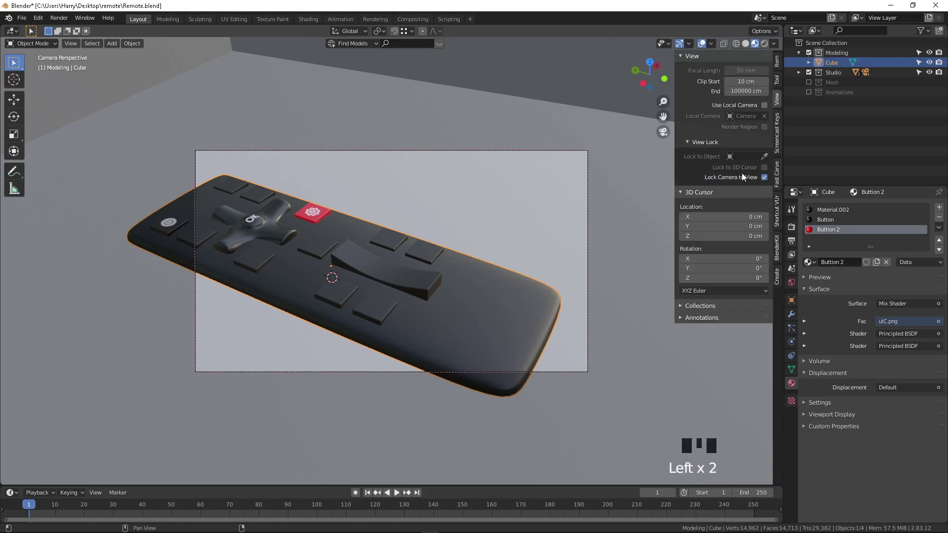
Pull the camera back until the whole remote fits in the frame, and switch the viewport to Rendered shading.
scroll(275, 313, down, 3)
shift+middle_drag(334, 288, 441, 276)
scroll(392, 269, up, 2)
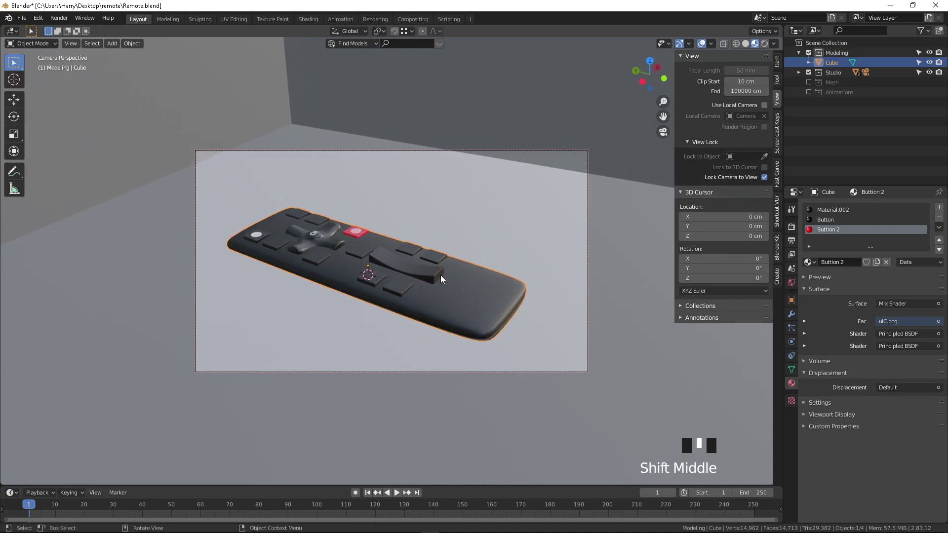
key(z)
click(459, 184)
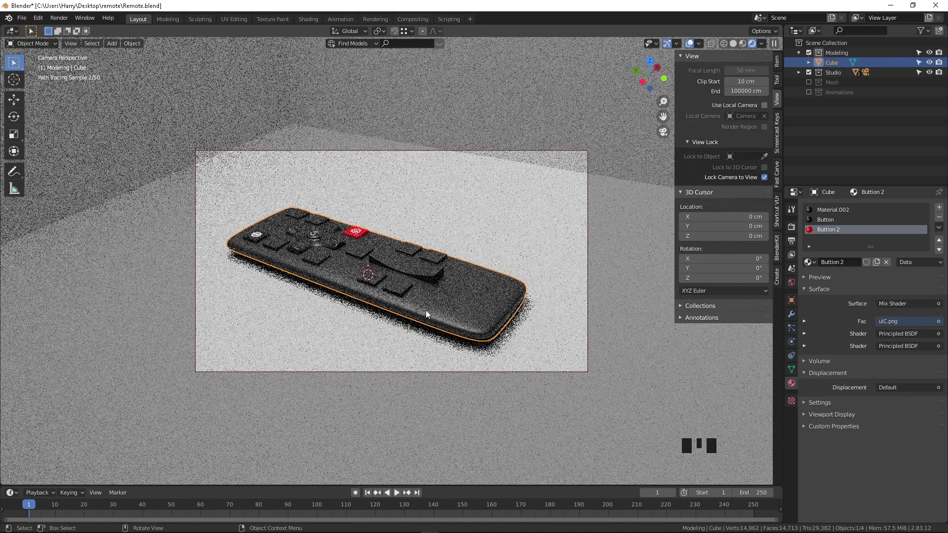
Fine-tune the camera angle on the remote and turn off Lock Camera to View.
scroll(426, 310, up, 1)
middle_drag(412, 301, 537, 266)
scroll(398, 294, down, 1)
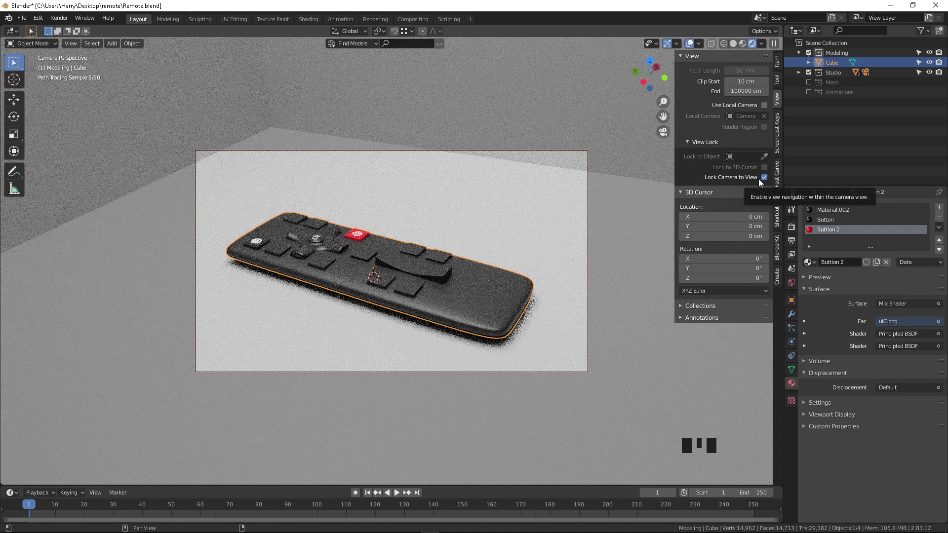
click(760, 178)
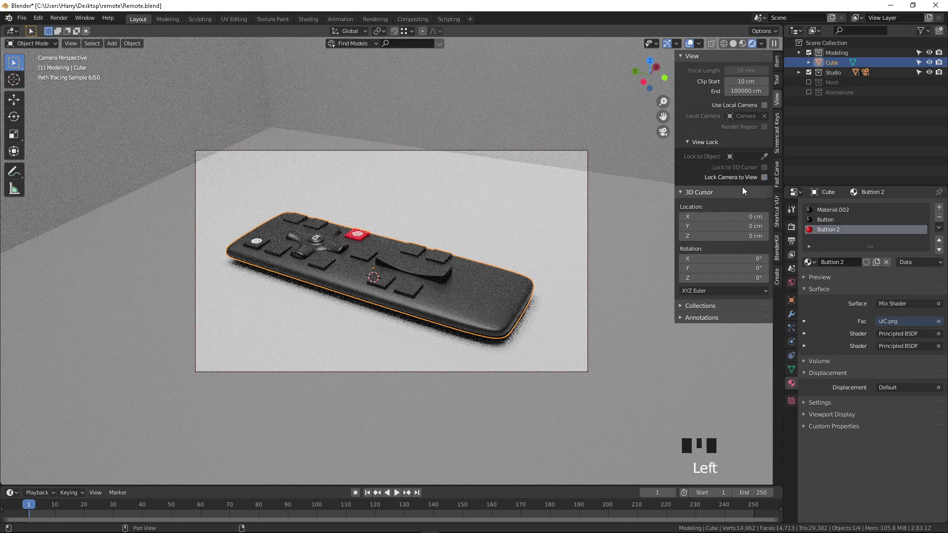
Switch the viewport to Wireframe shading, save the project file, and render the camera view as a still image.
key(z)
click(481, 217)
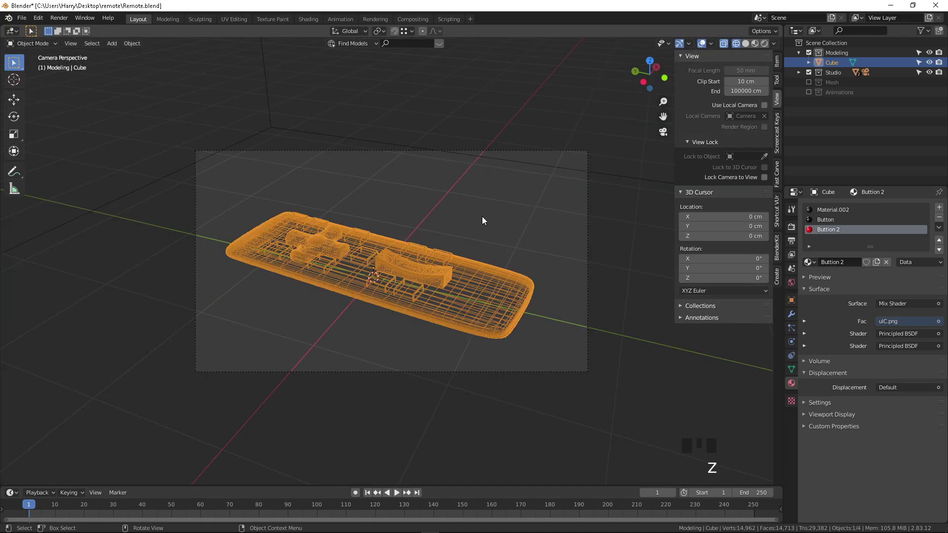
key(ctrl+s)
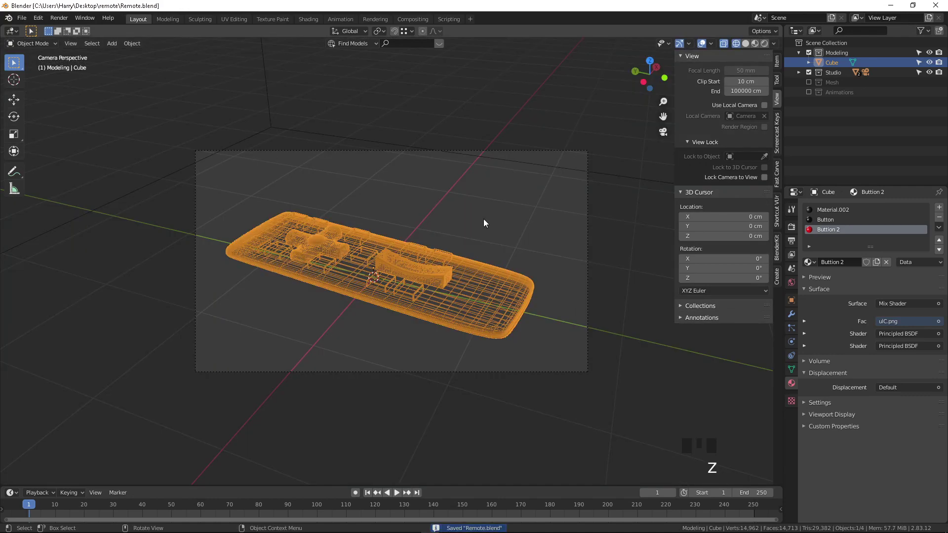
key(F12)
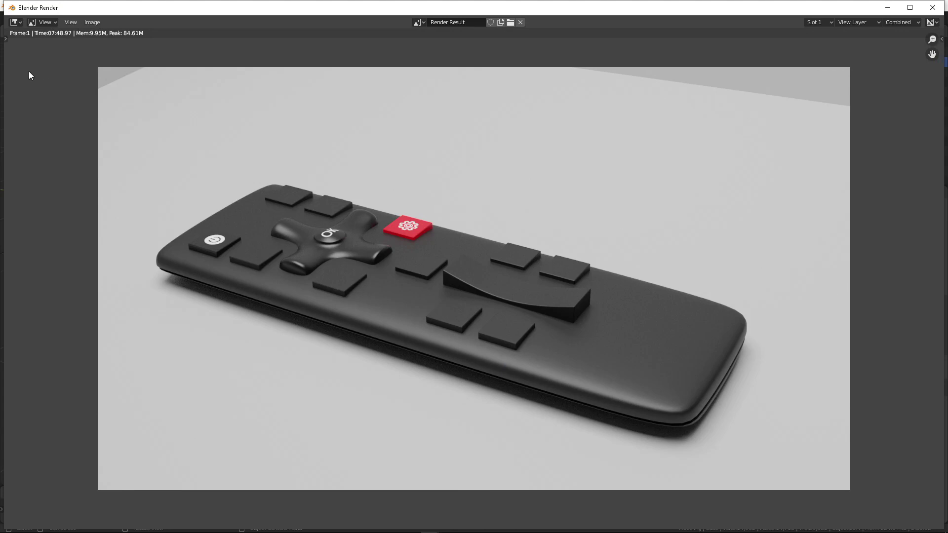
Save the rendered image as a PNG named Cremote in the Desktop's remote folder.
click(90, 23)
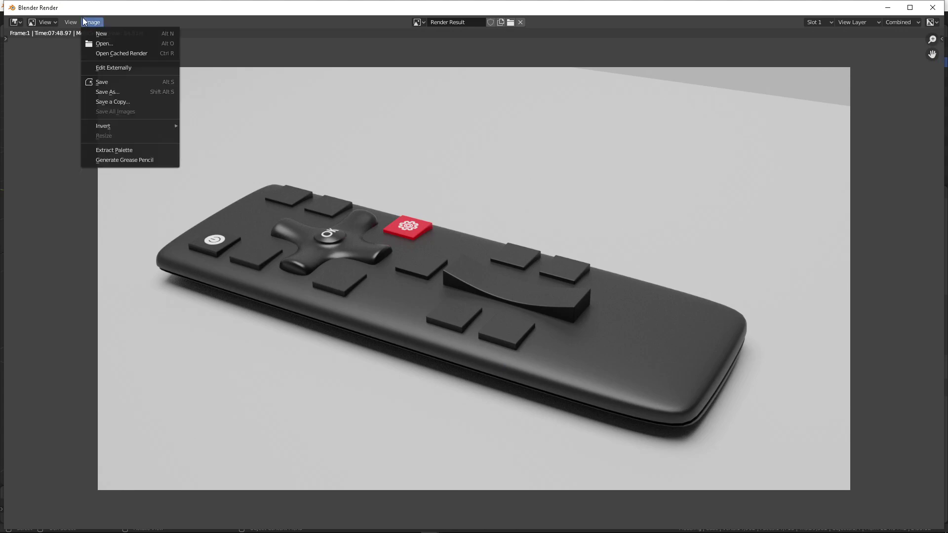
click(110, 93)
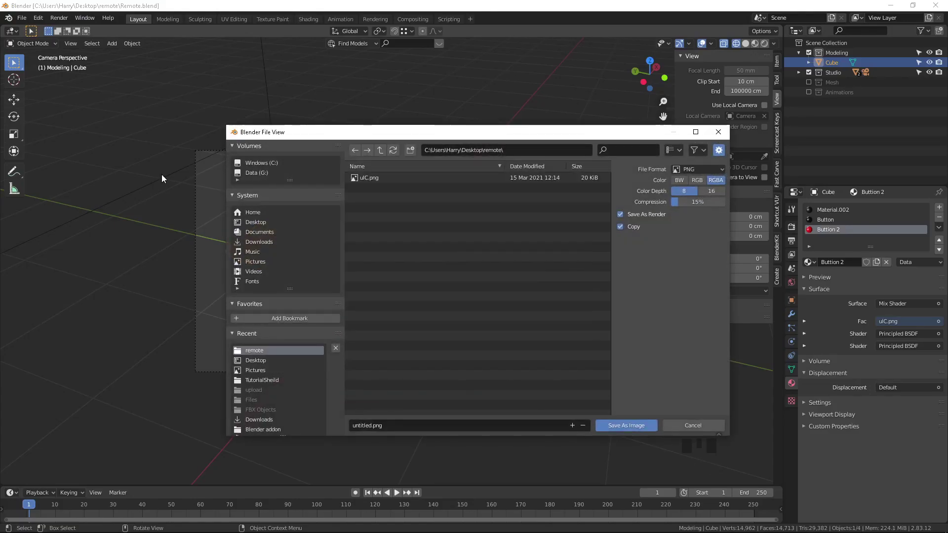
click(274, 223)
double_click(369, 178)
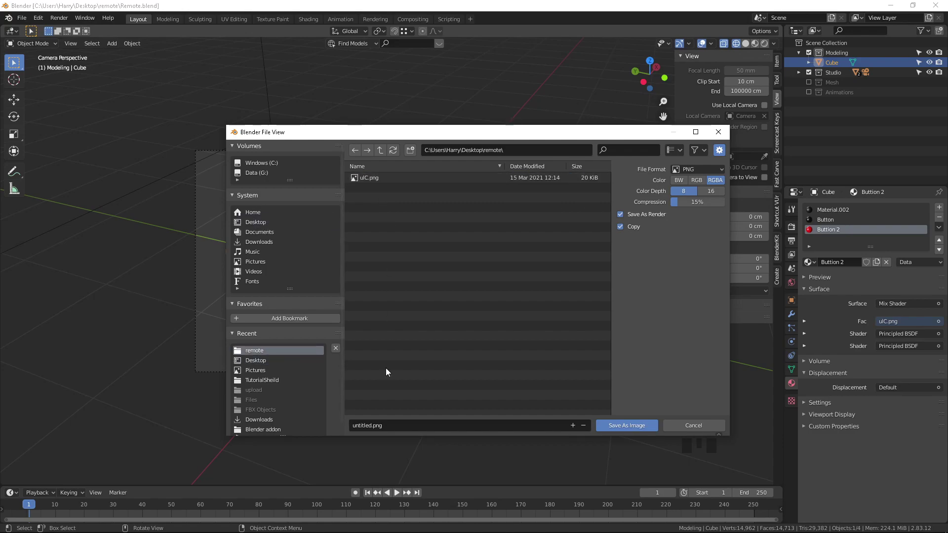
click(390, 425)
text(cremote)
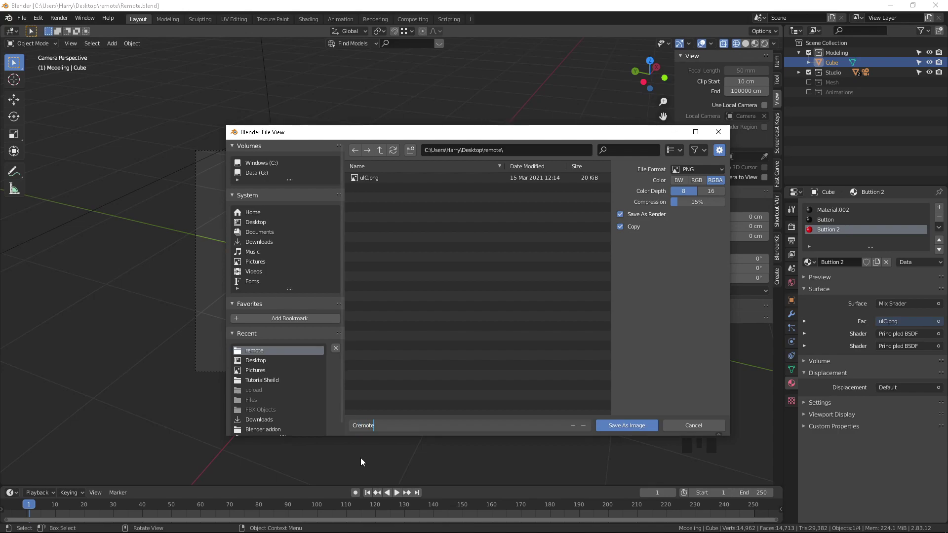
key(Return)
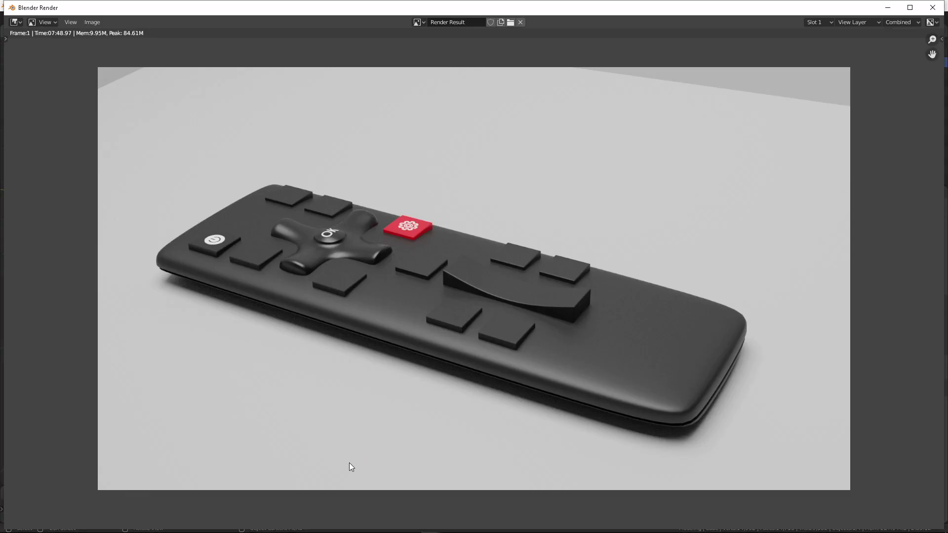